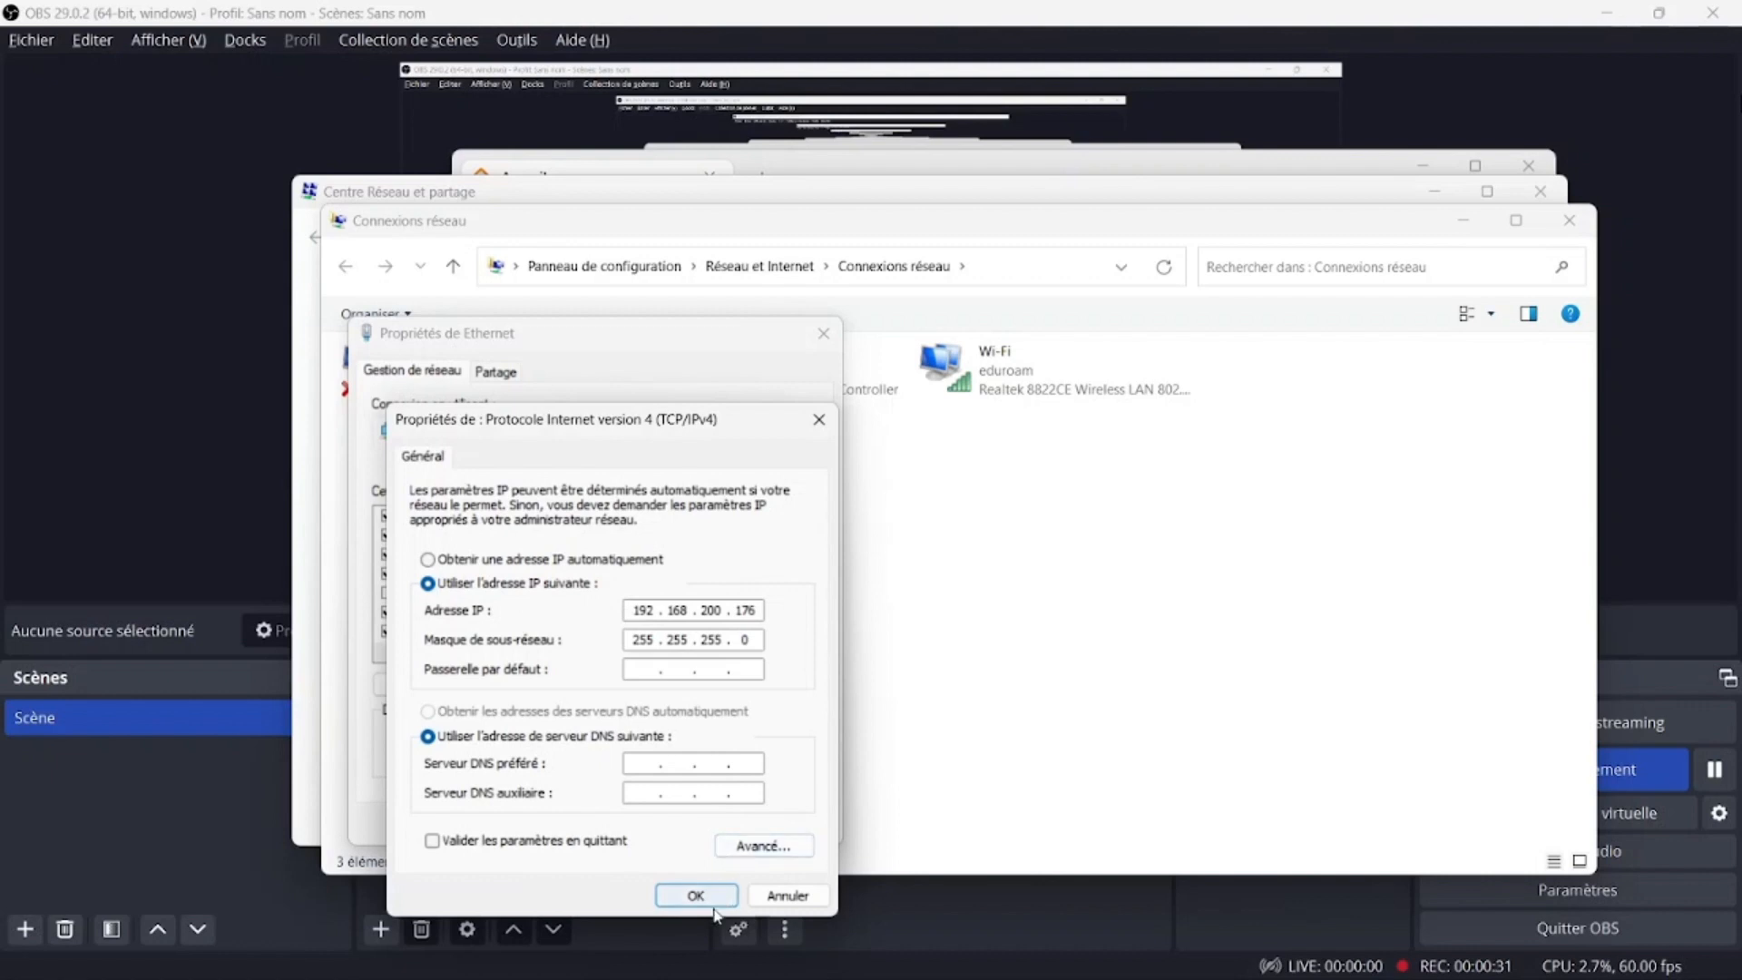
Apply the Ethernet adapter's static IPv4 address 192.168.200.176 with mask 255.255.255.0 and close the network settings windows
left_click(693, 895)
left_click(702, 824)
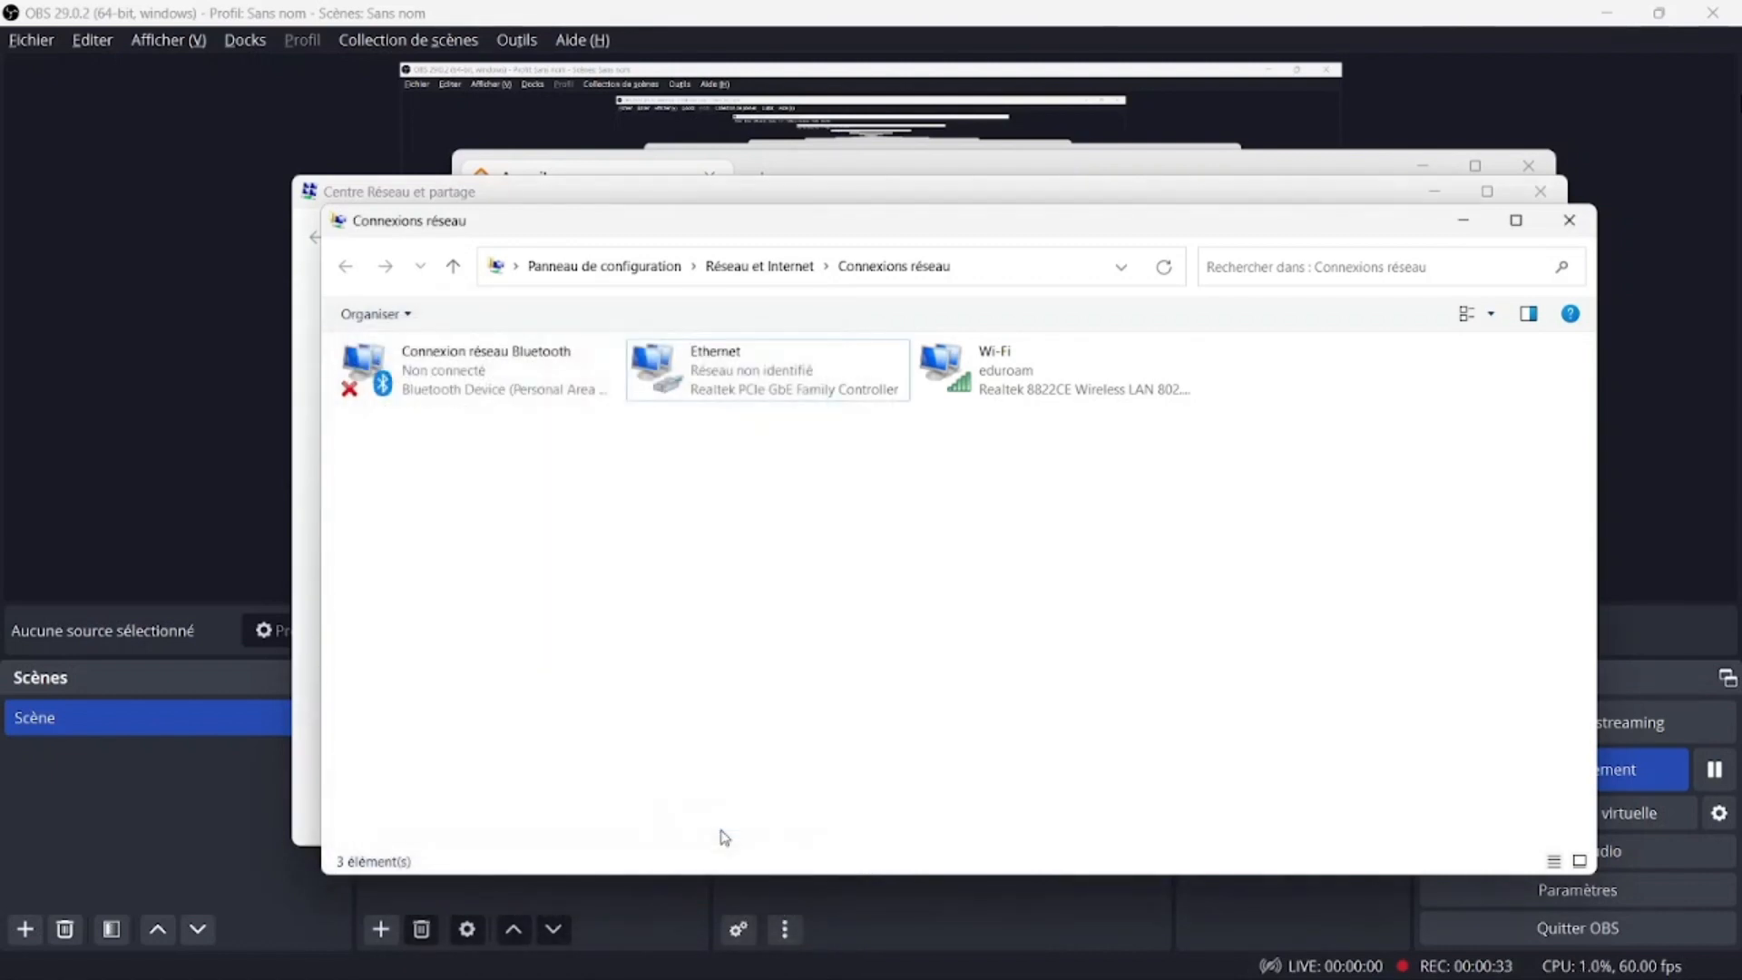
left_click(1568, 220)
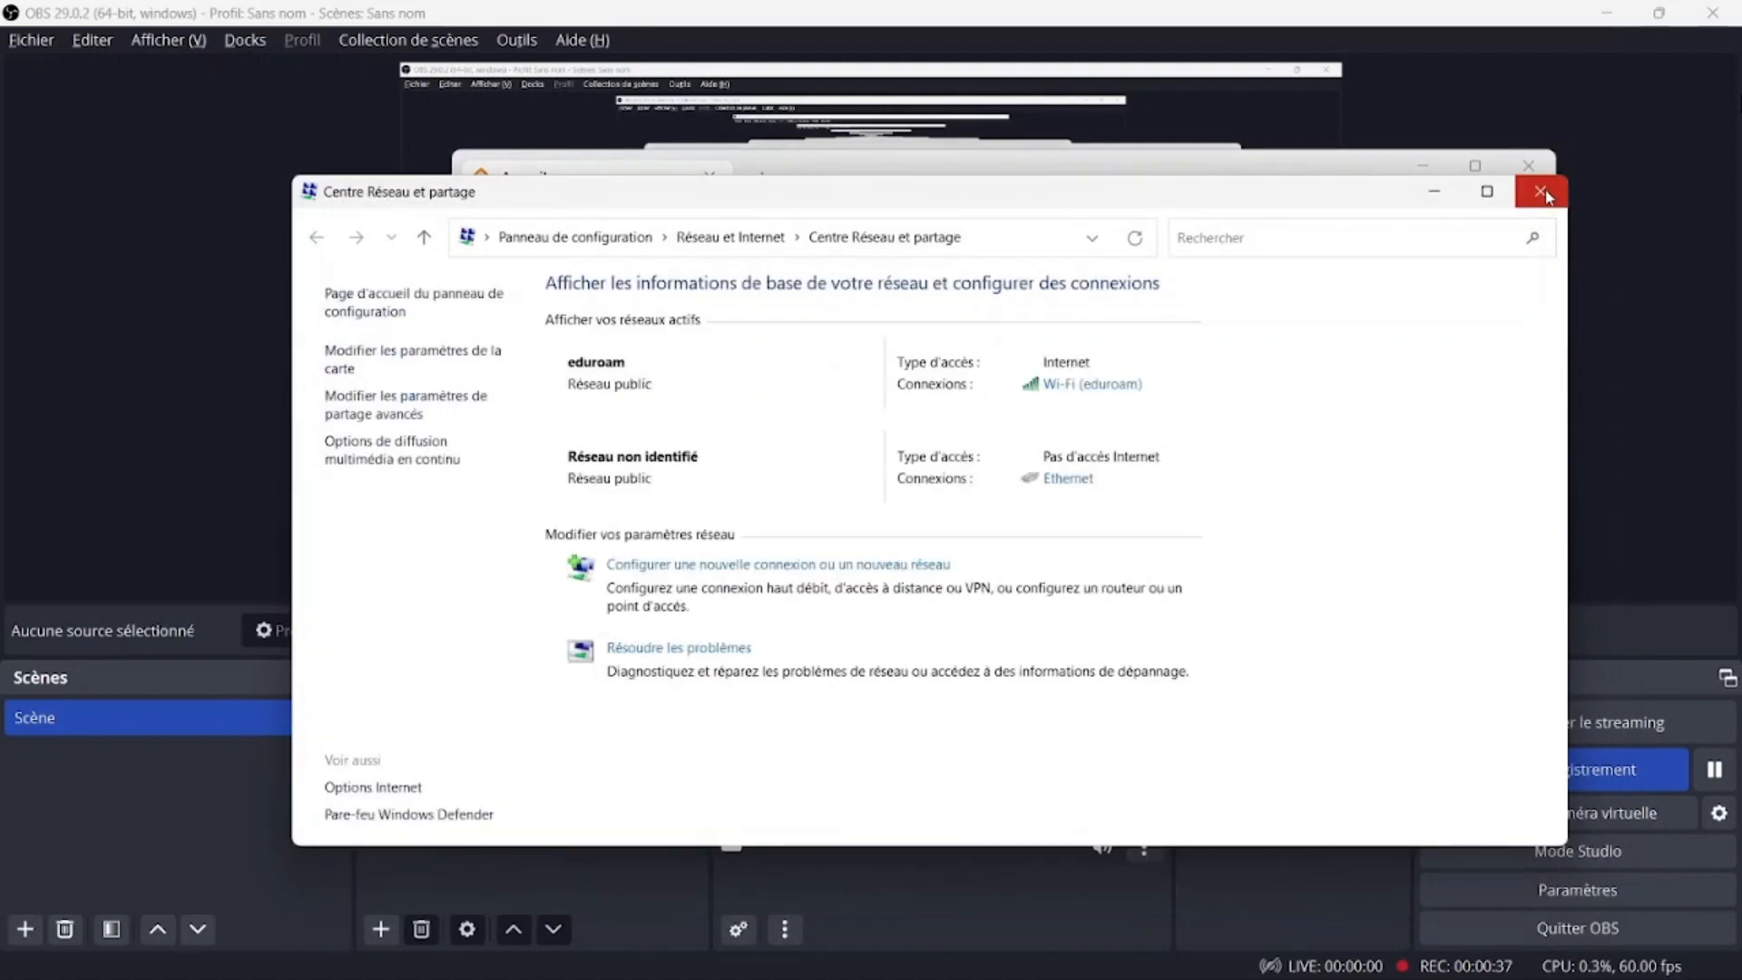
left_click(1548, 197)
left_click(1529, 166)
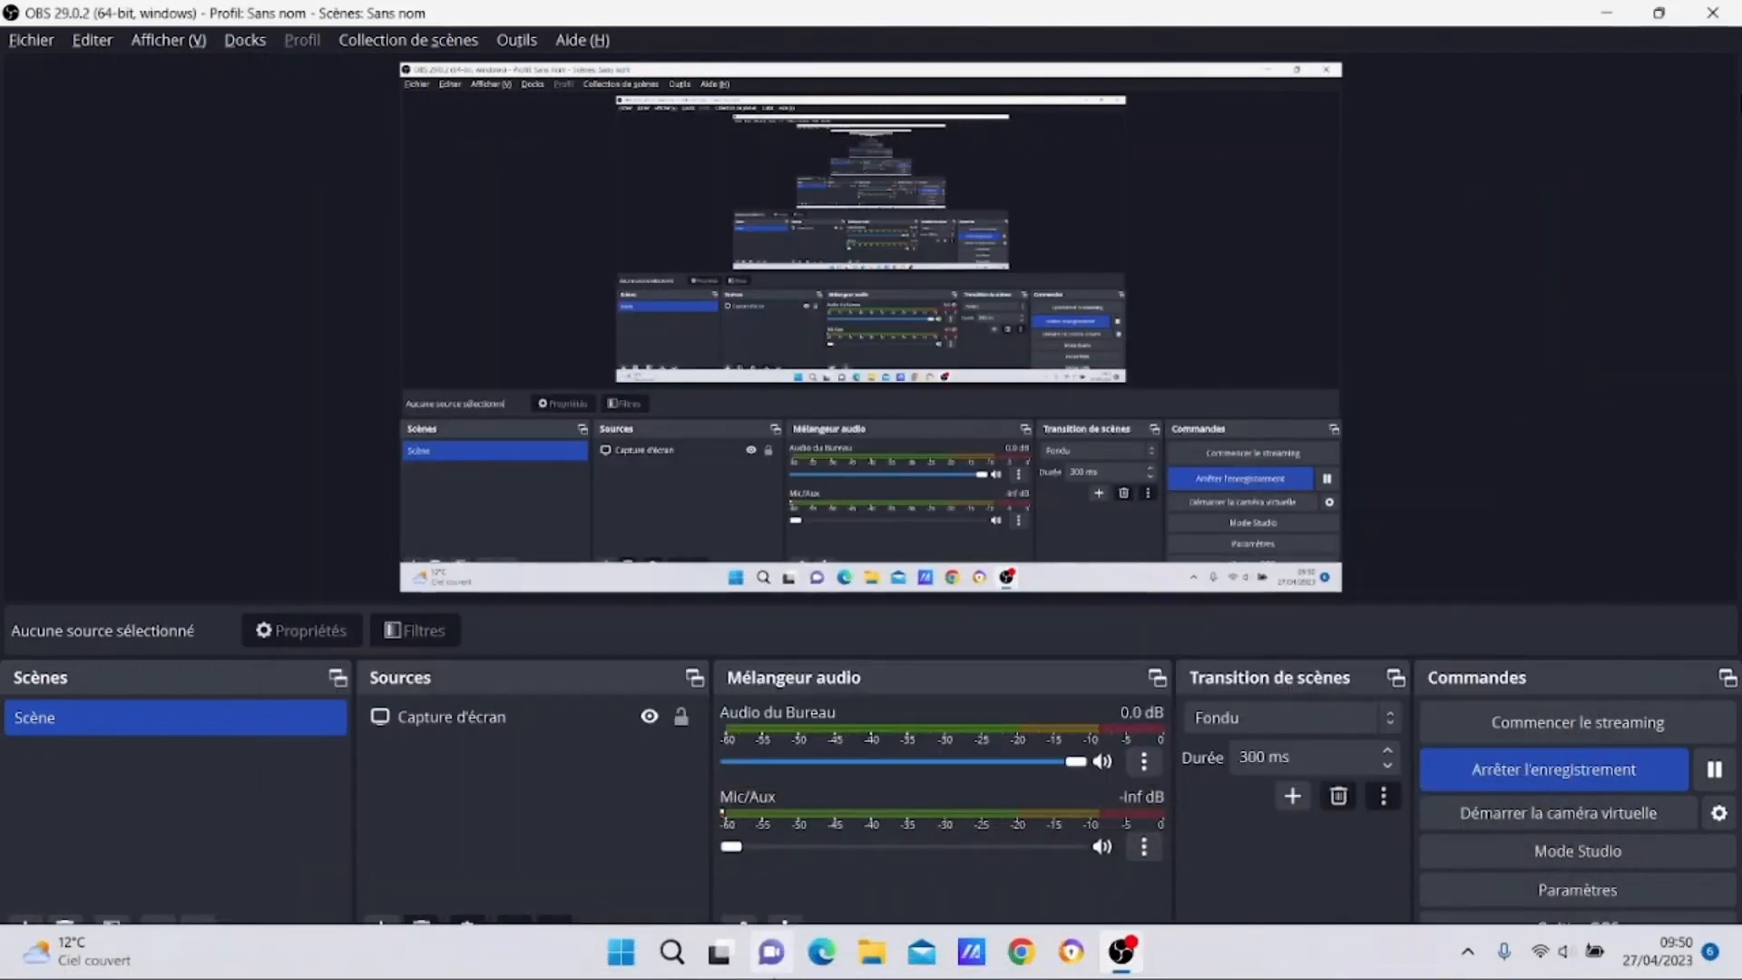
Switch to Command Prompt, check the network configuration with ipconfig and ping 192.168.200.140
left_click(672, 952)
type("c")
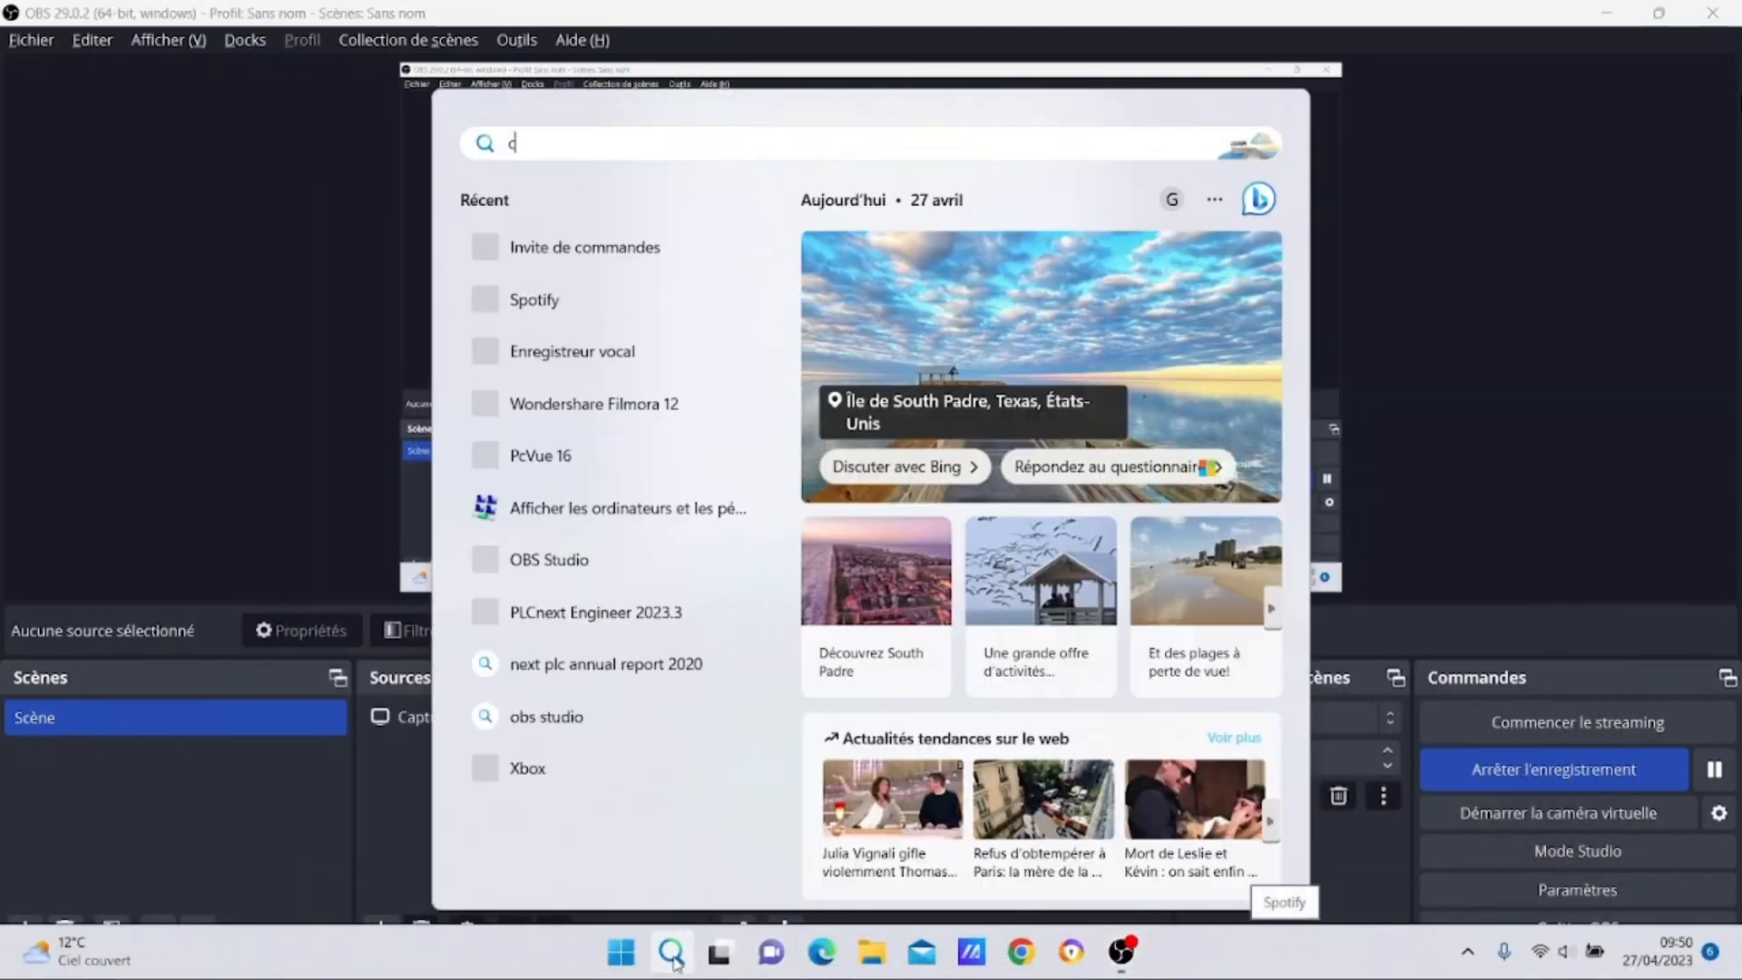
type("md")
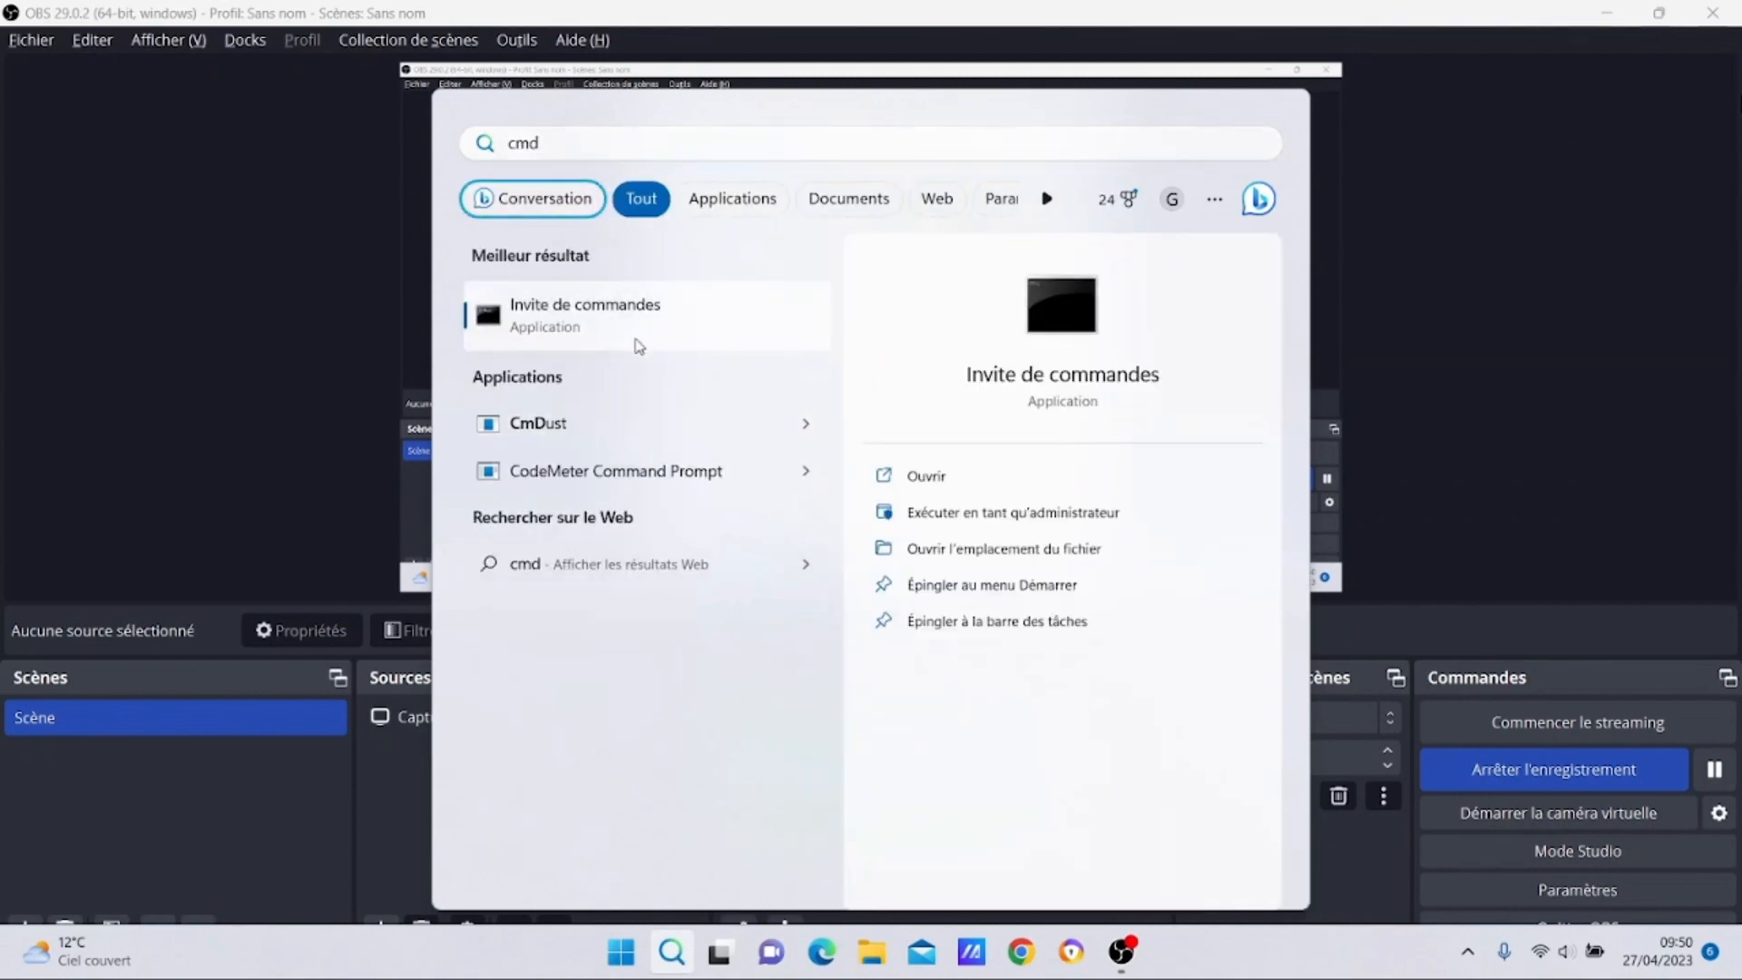
left_click(640, 347)
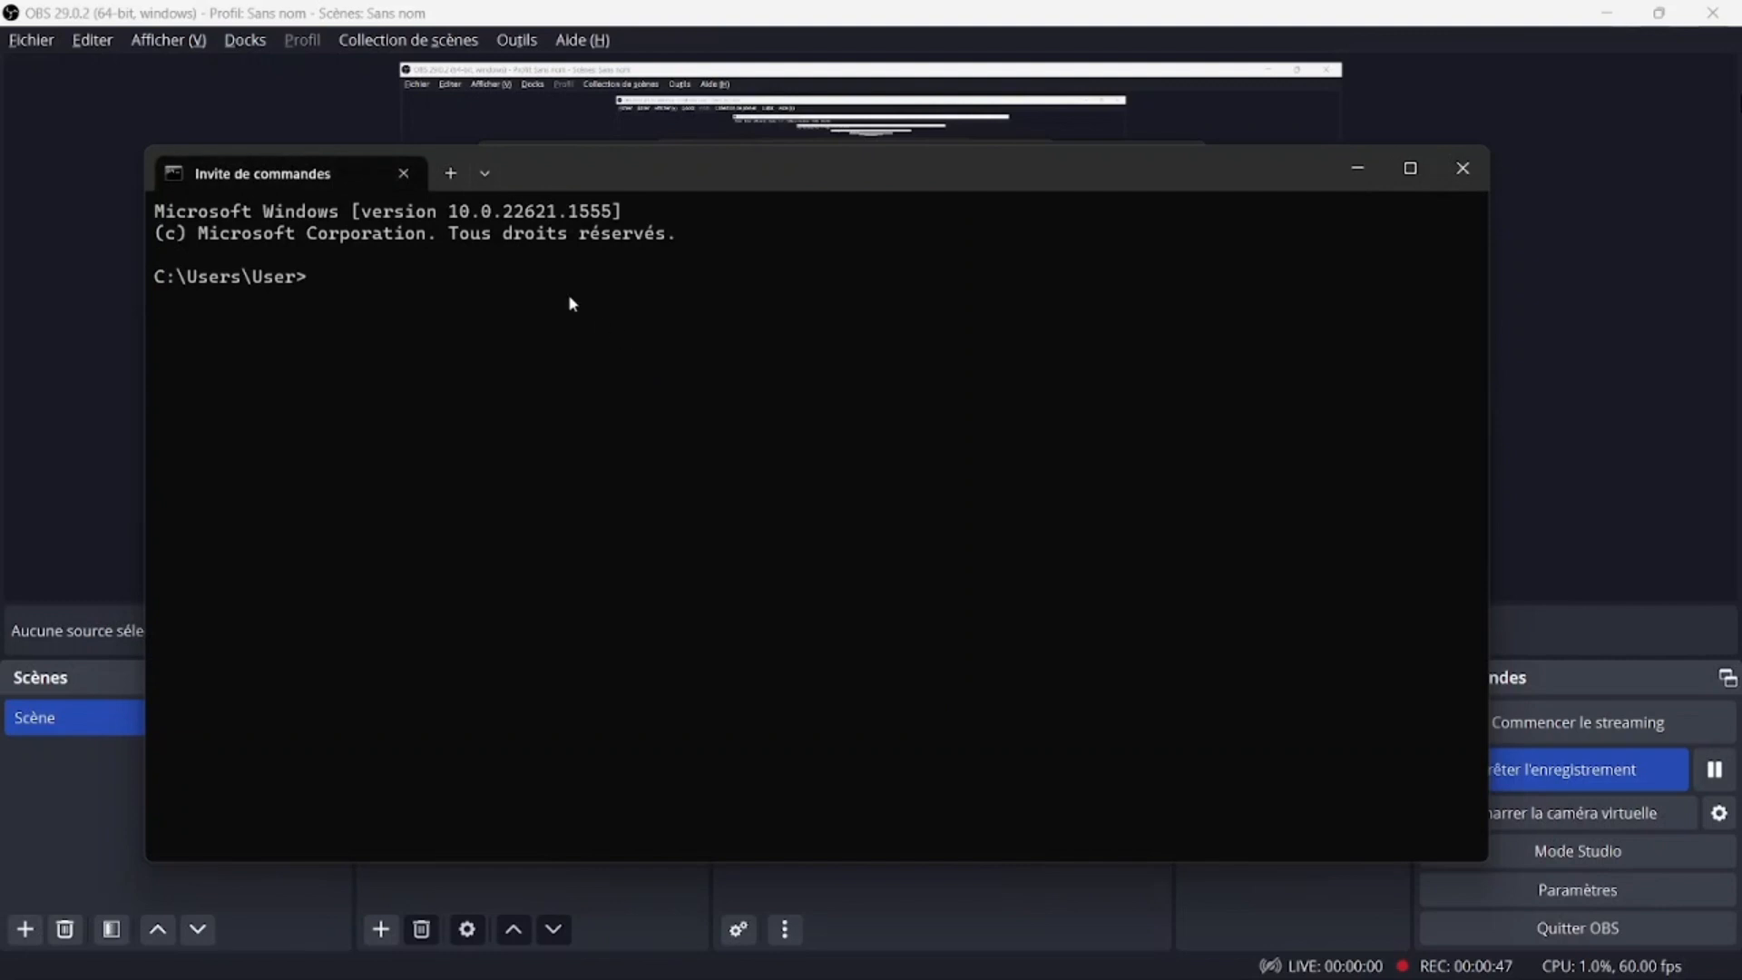
type("ipconfig")
key("Return")
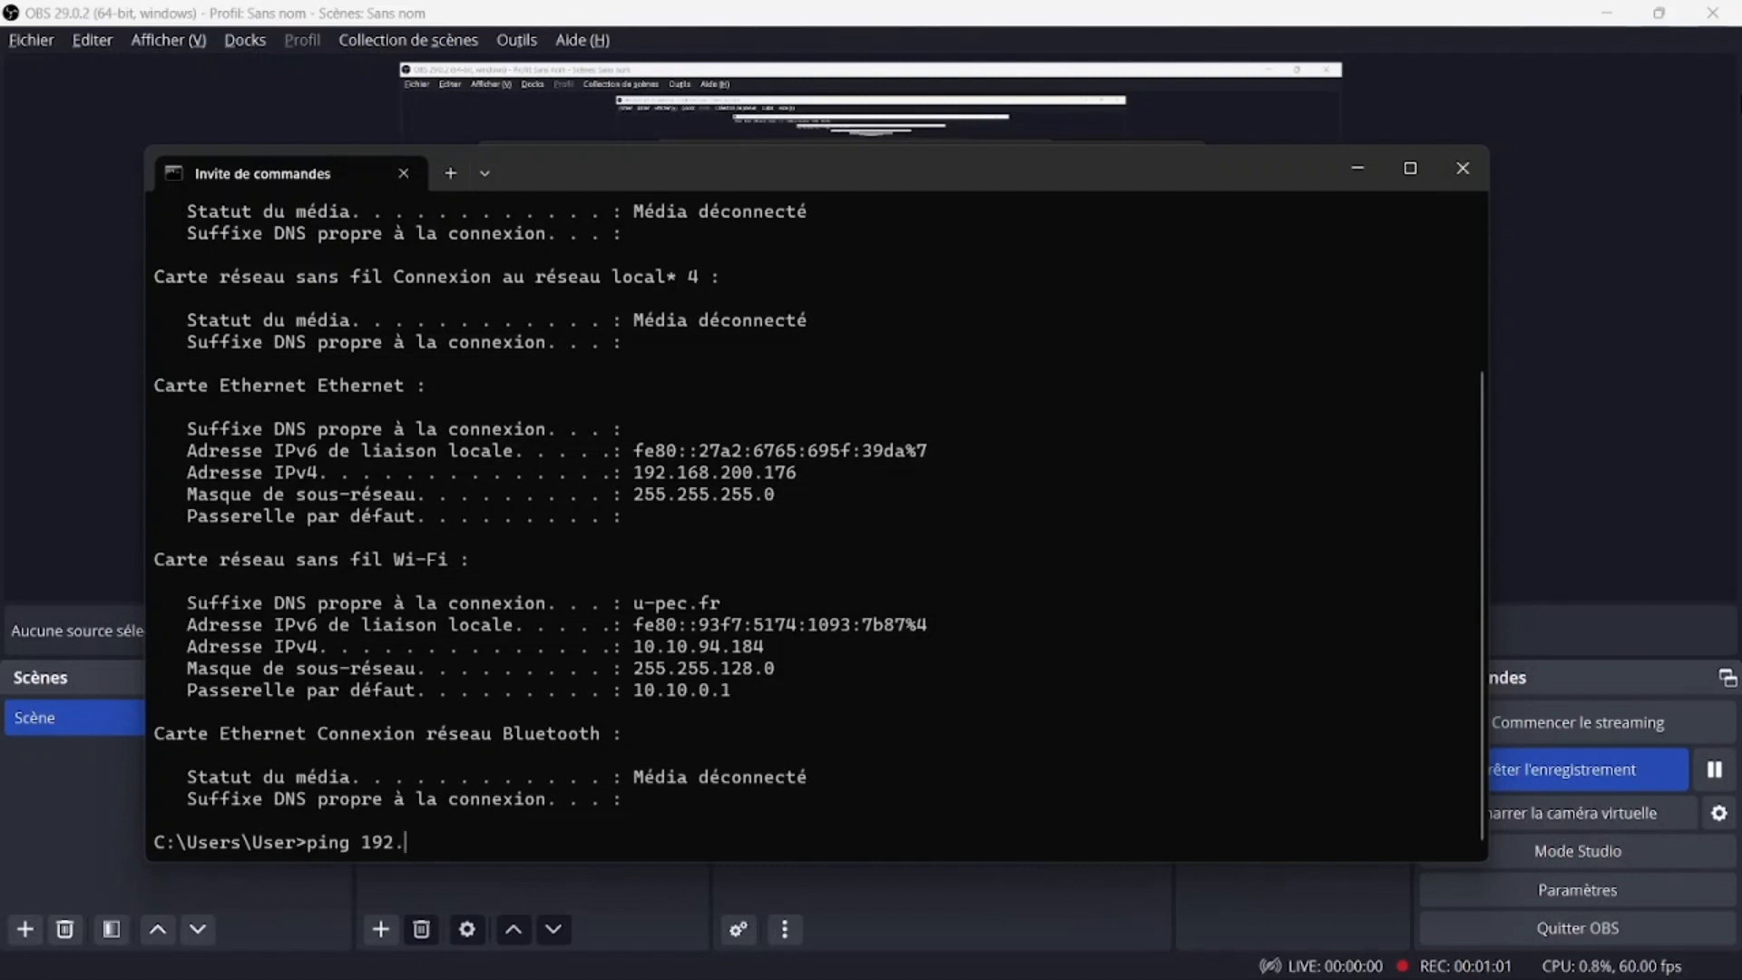
type(".200.140")
key("Return")
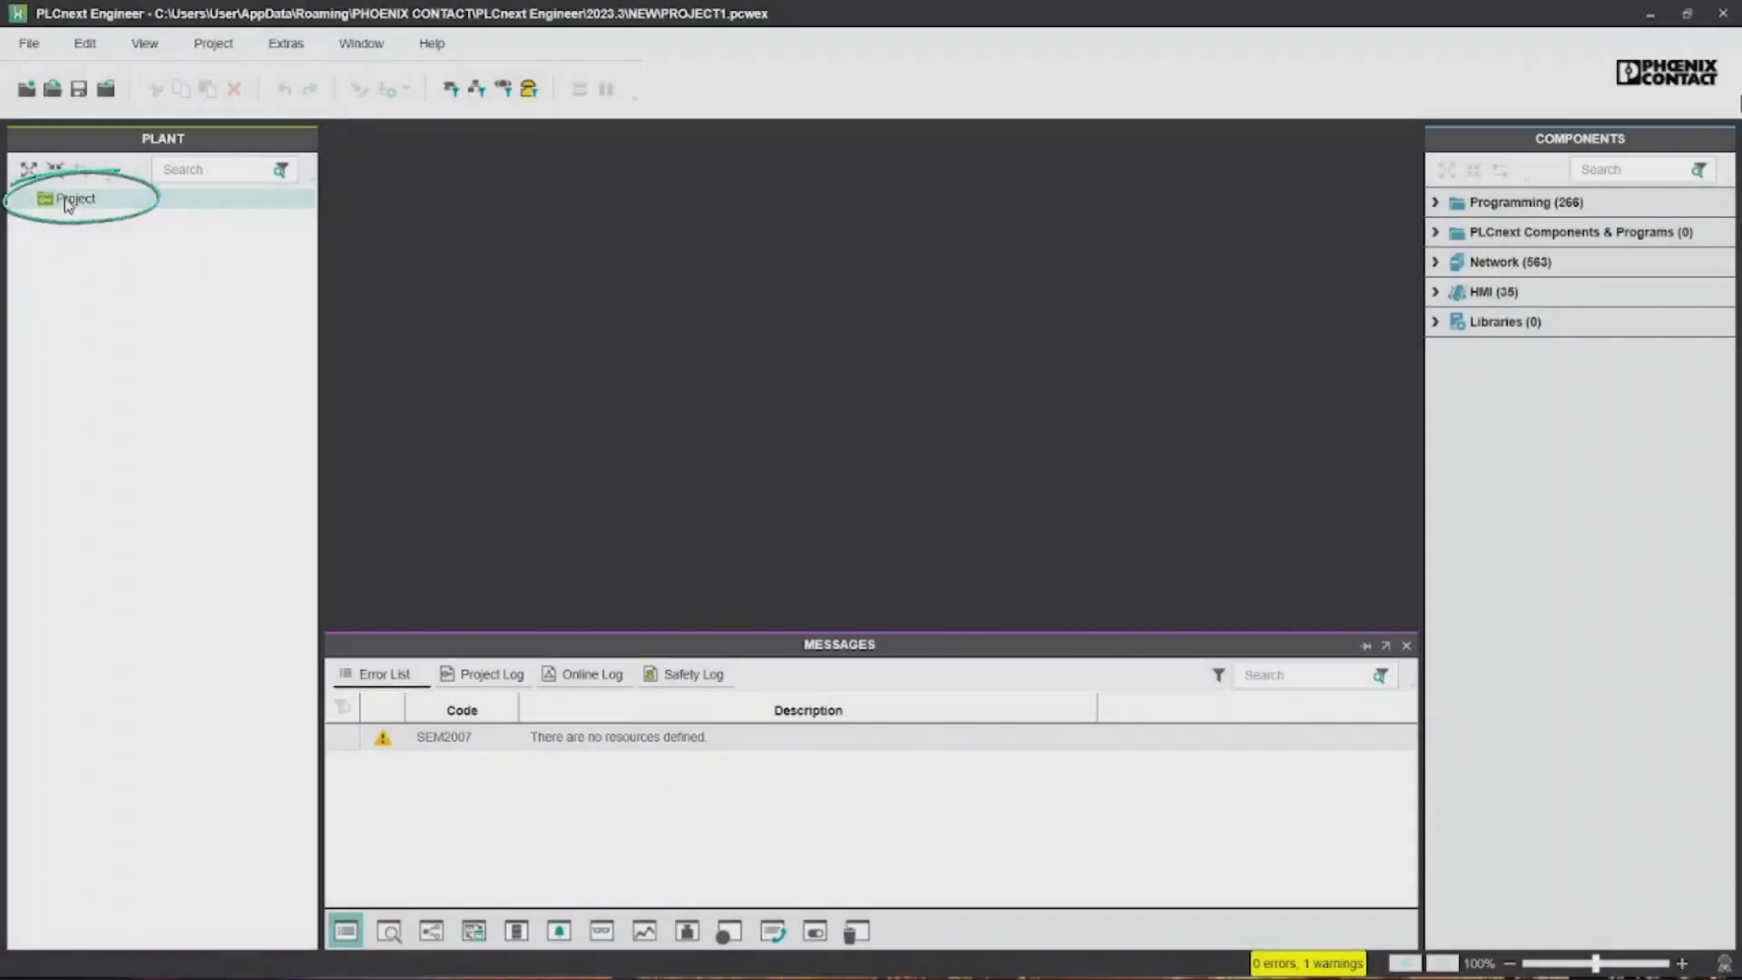
In PLCnext Engineer, open the project's Online Controllers view and widen the components area
double_click(67, 205)
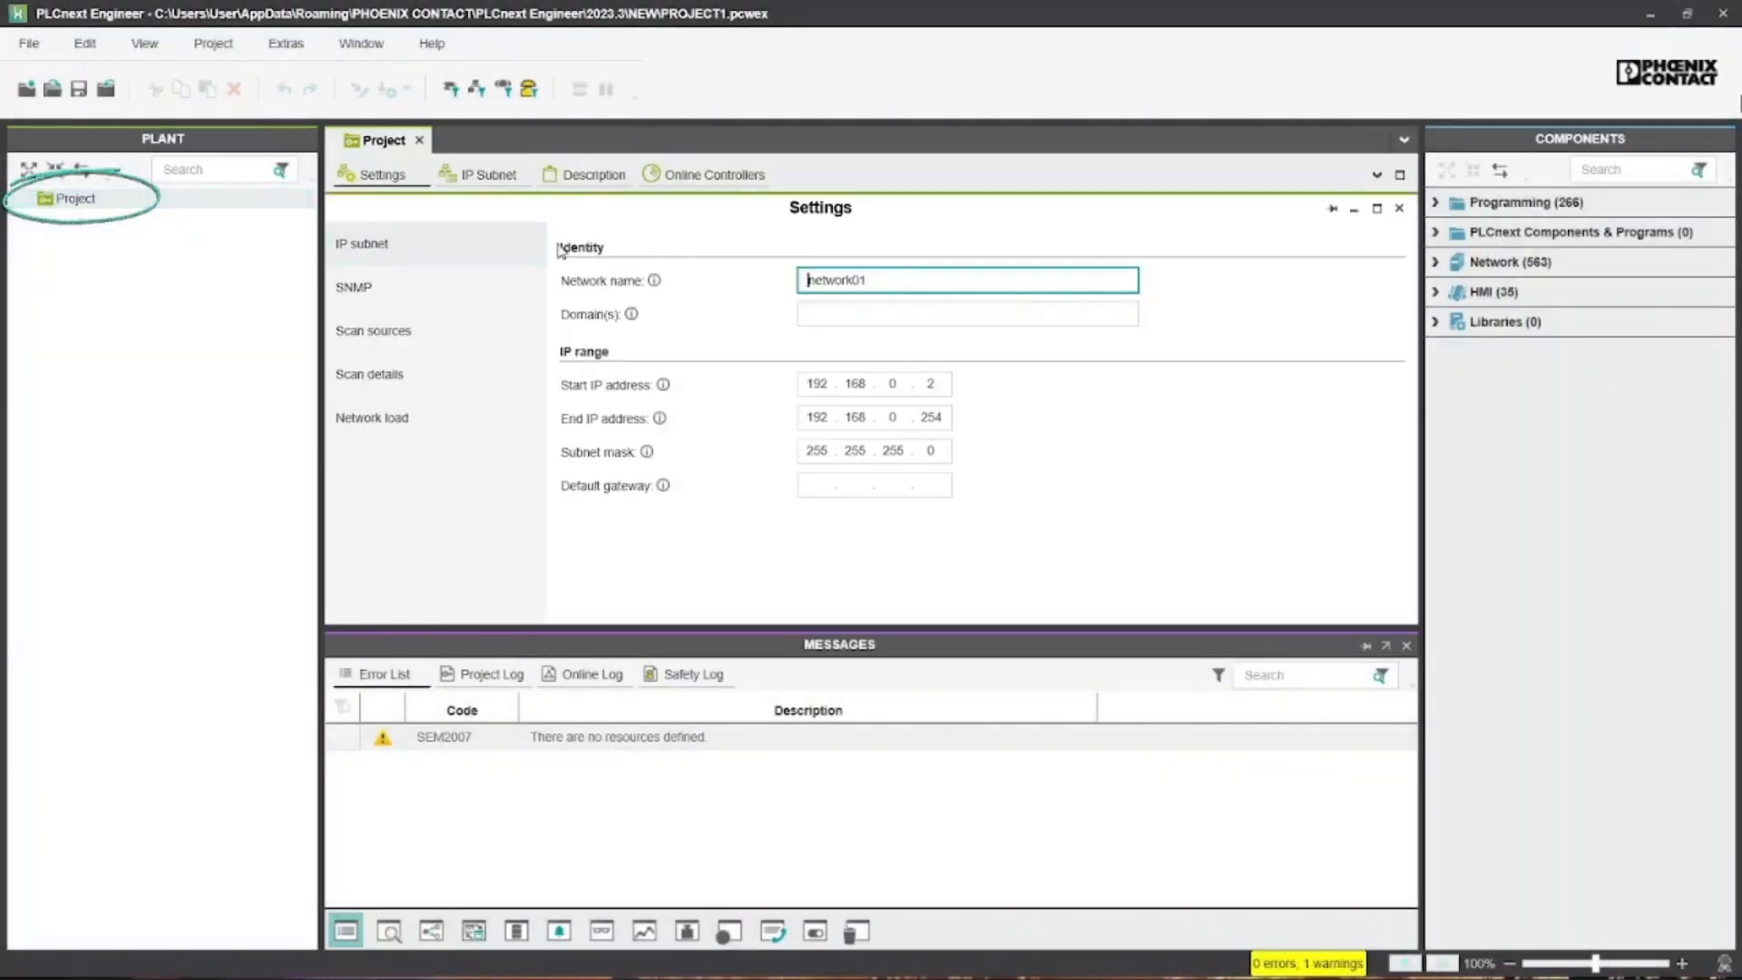
left_click(697, 173)
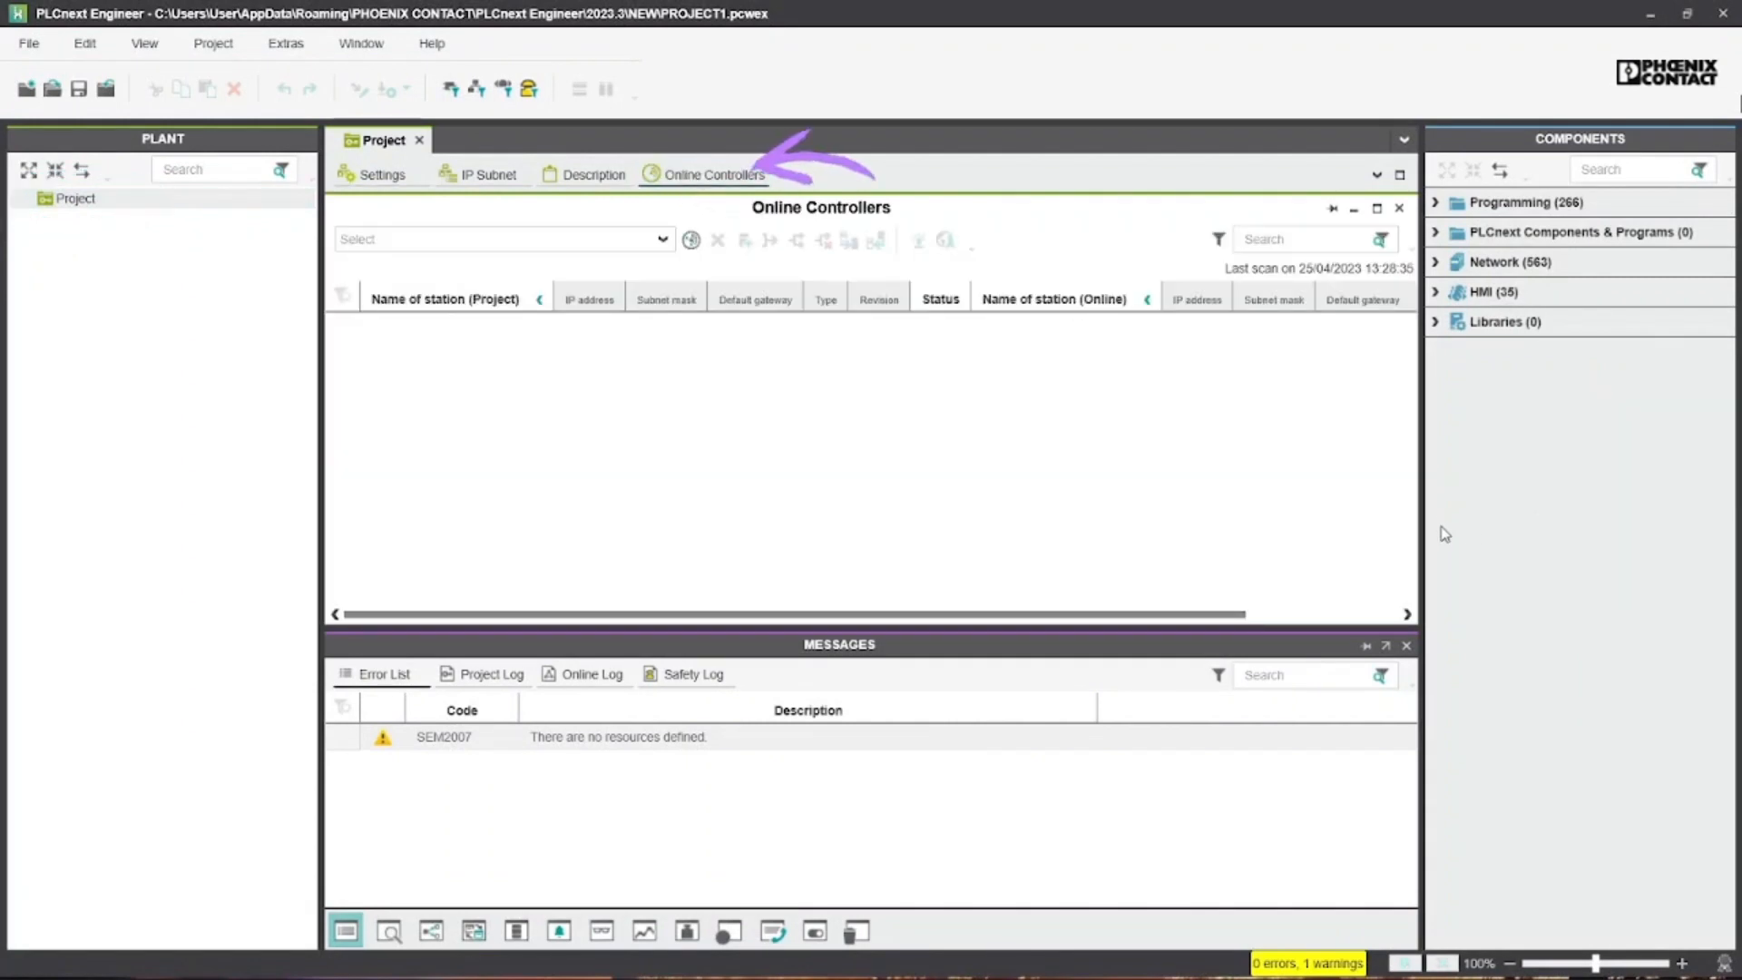
left_click_drag(1424, 506, 1368, 506)
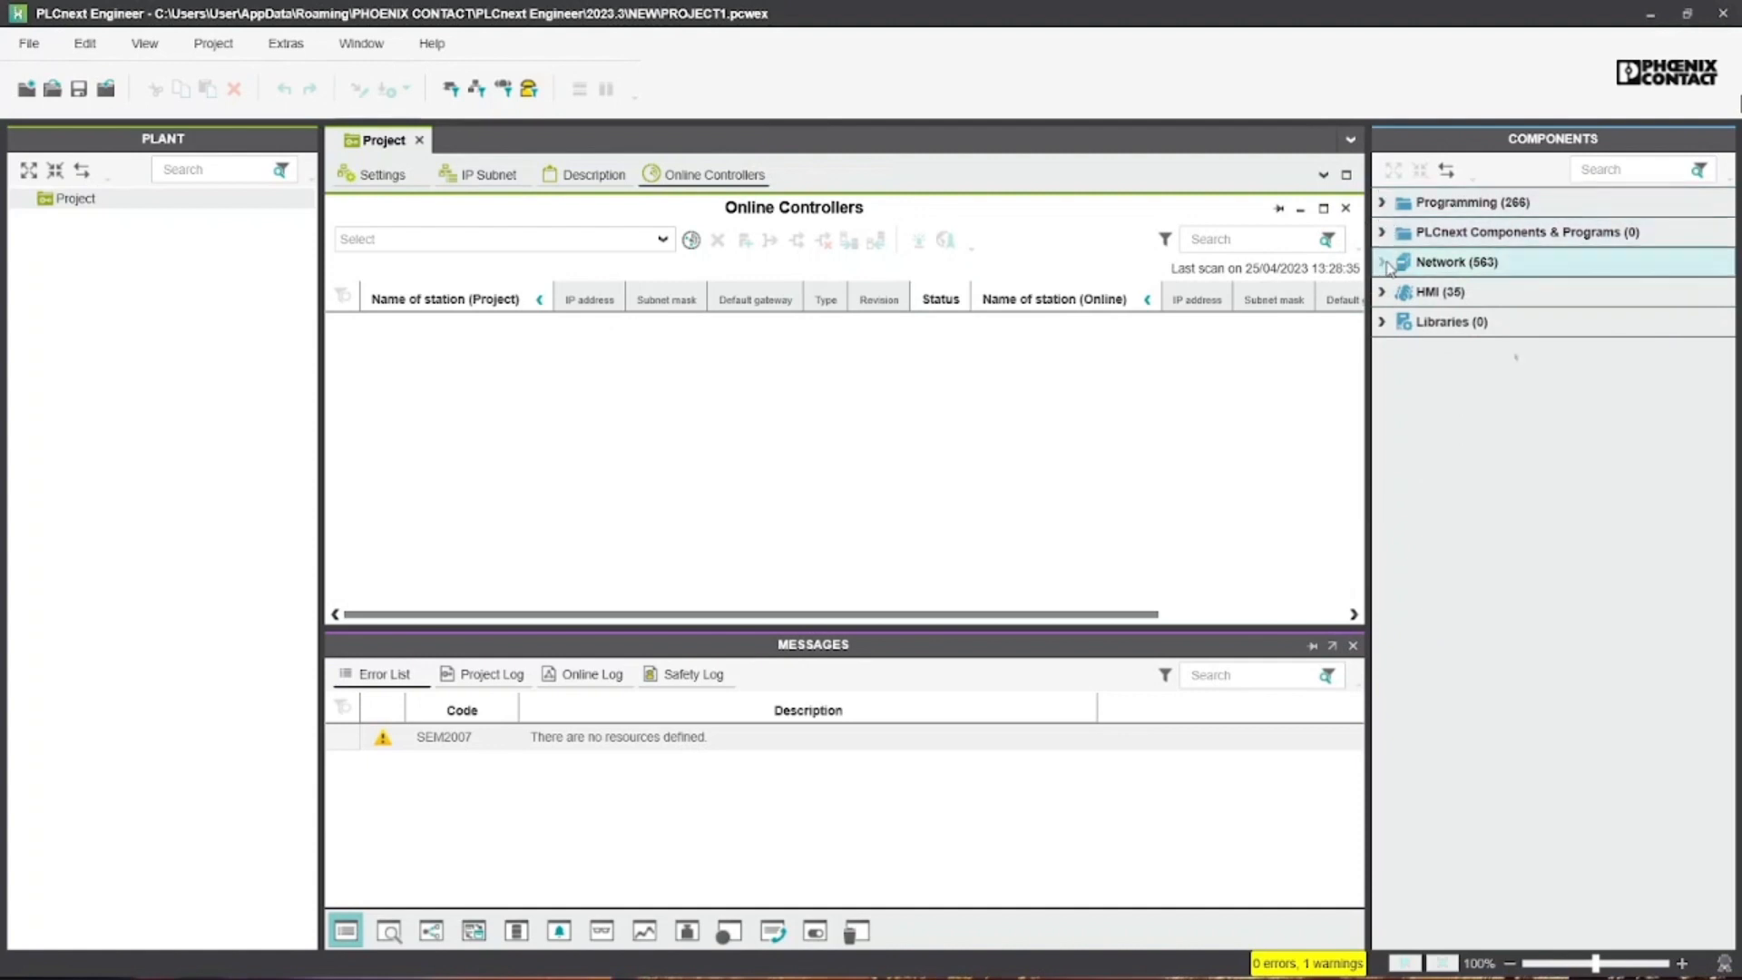
Add the Axiocontrol controller AXC F 2152 Rev. >= 00/2023.0.0 from Phoenix Contact to the project's plant
left_click(1398, 271)
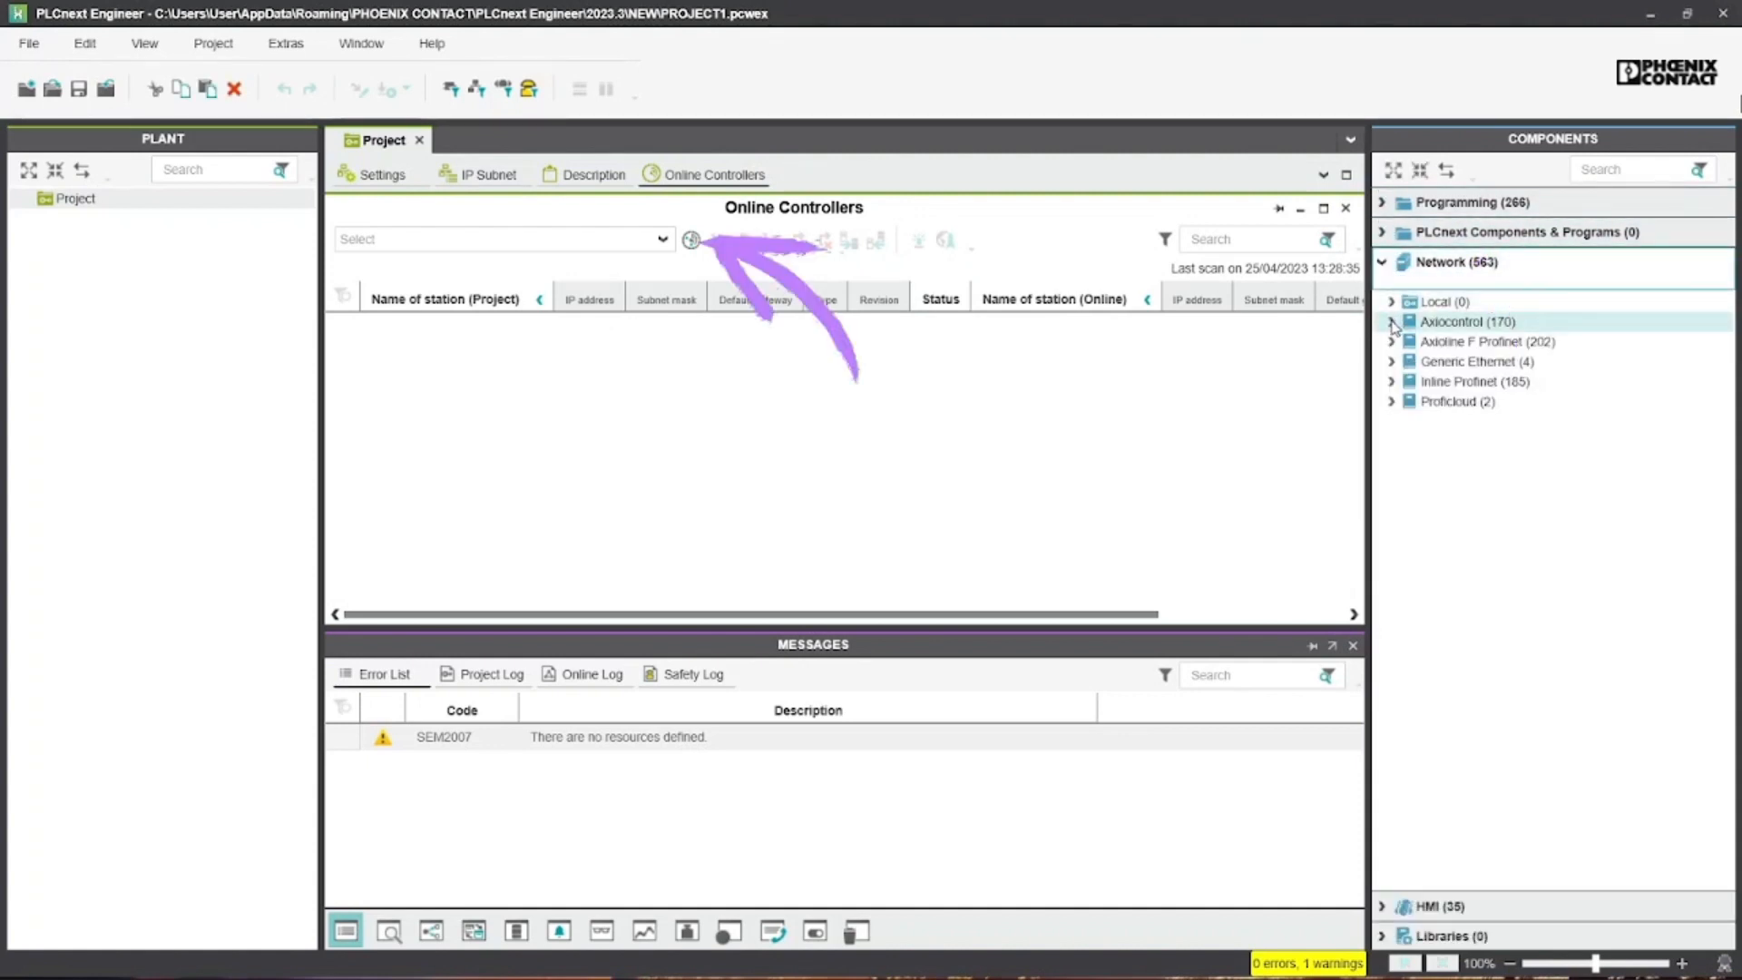
left_click(1393, 322)
left_click(1413, 342)
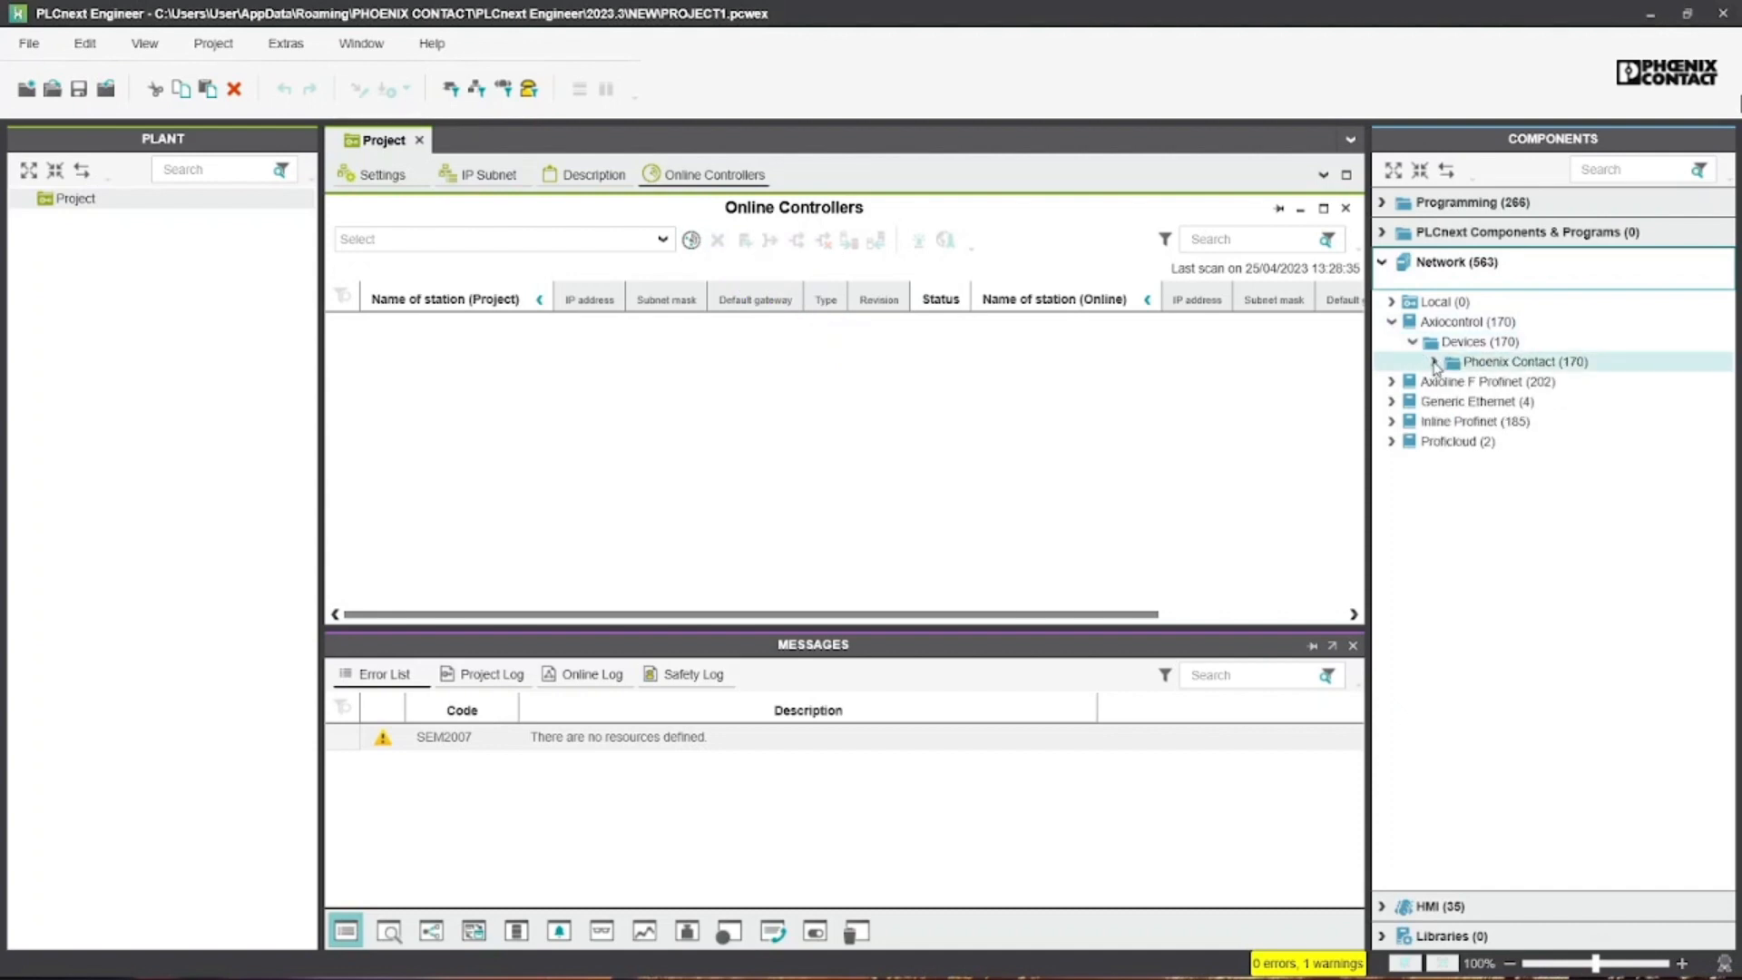
left_click(1435, 363)
left_click(1457, 382)
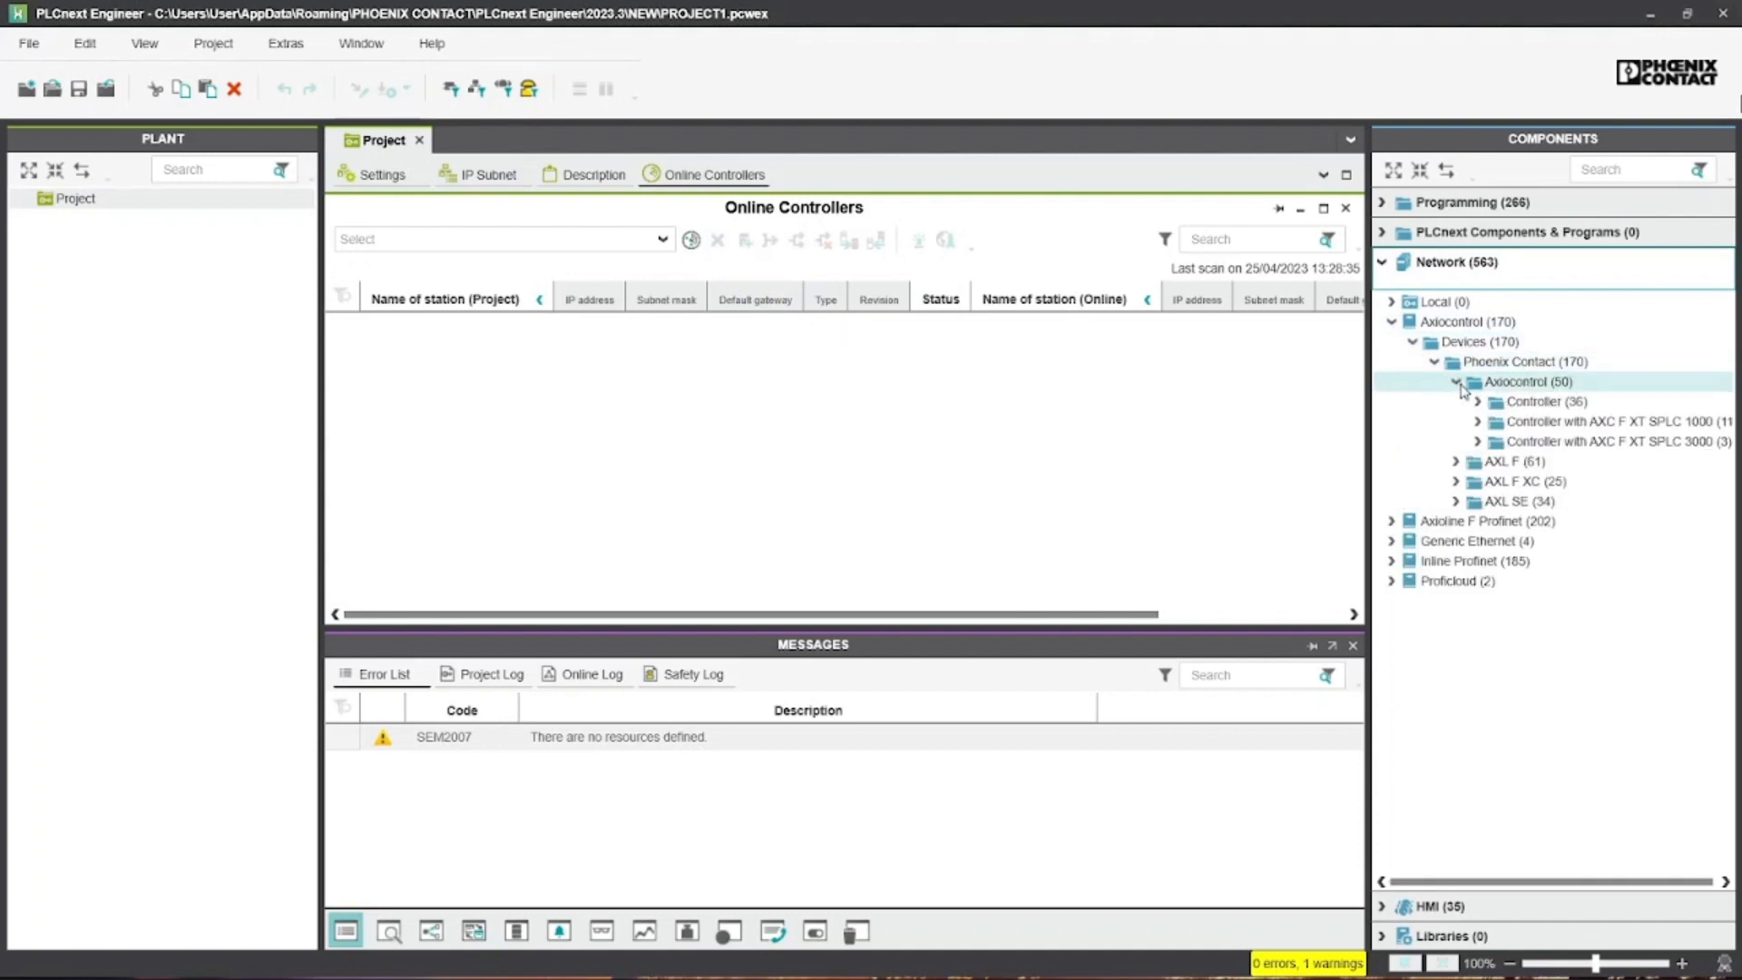
left_click(1485, 403)
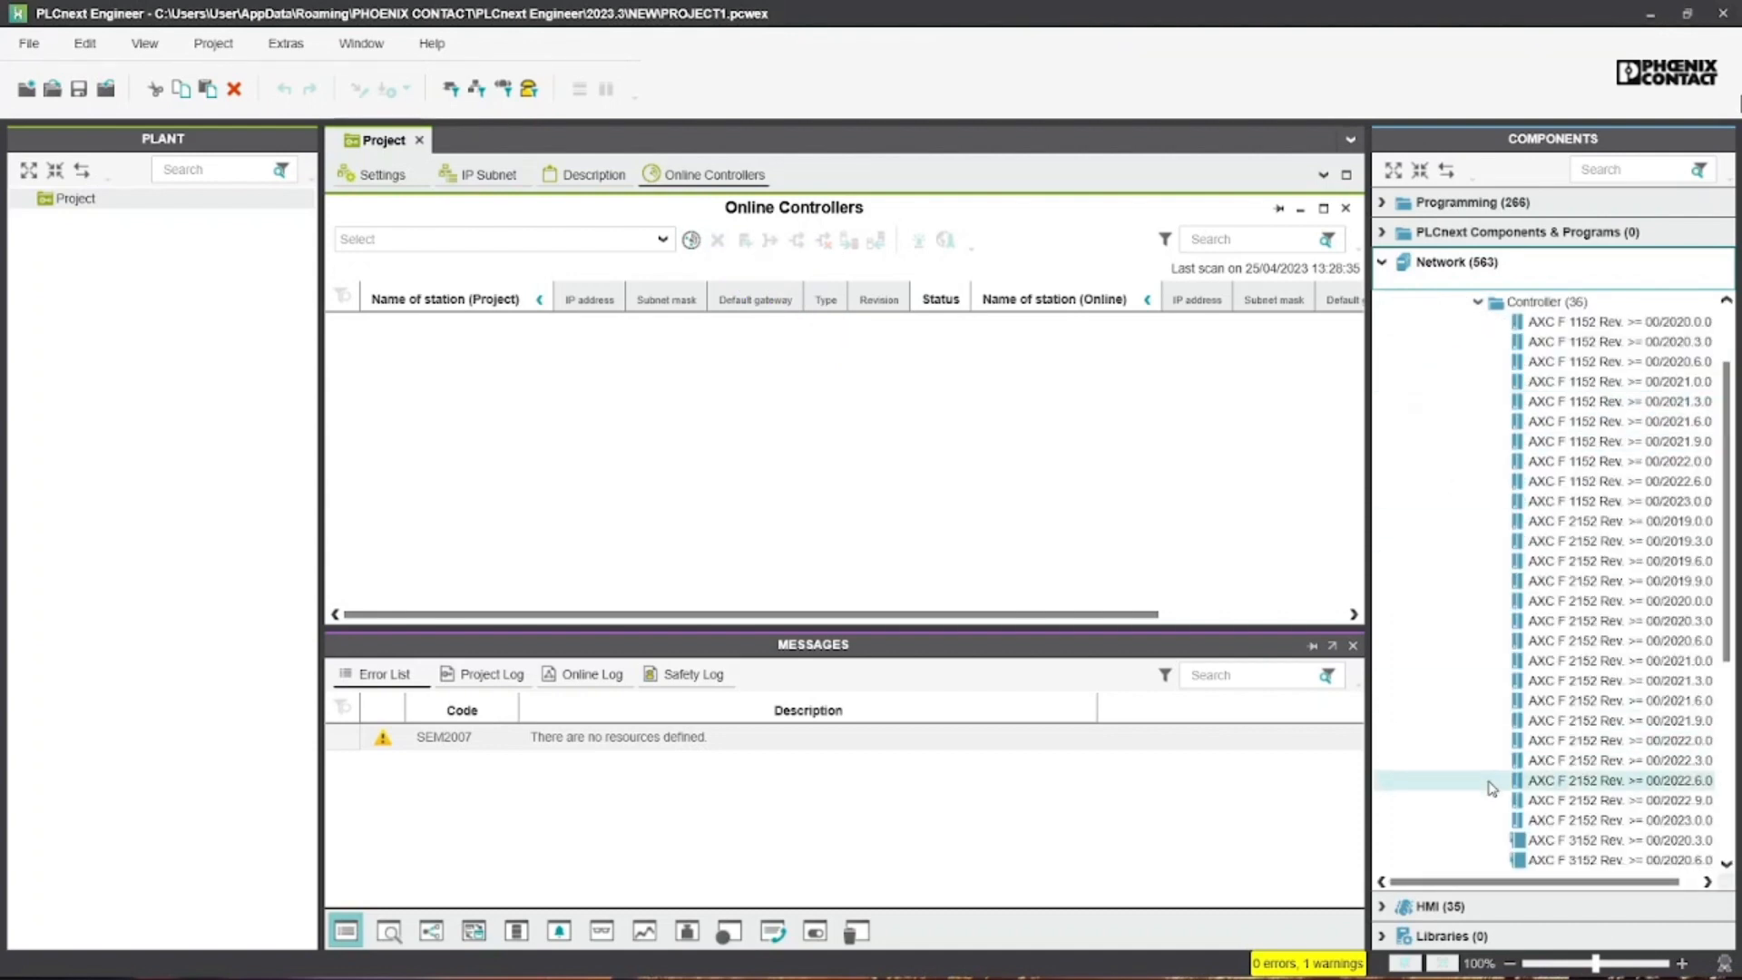
left_click_drag(1631, 883, 1654, 887)
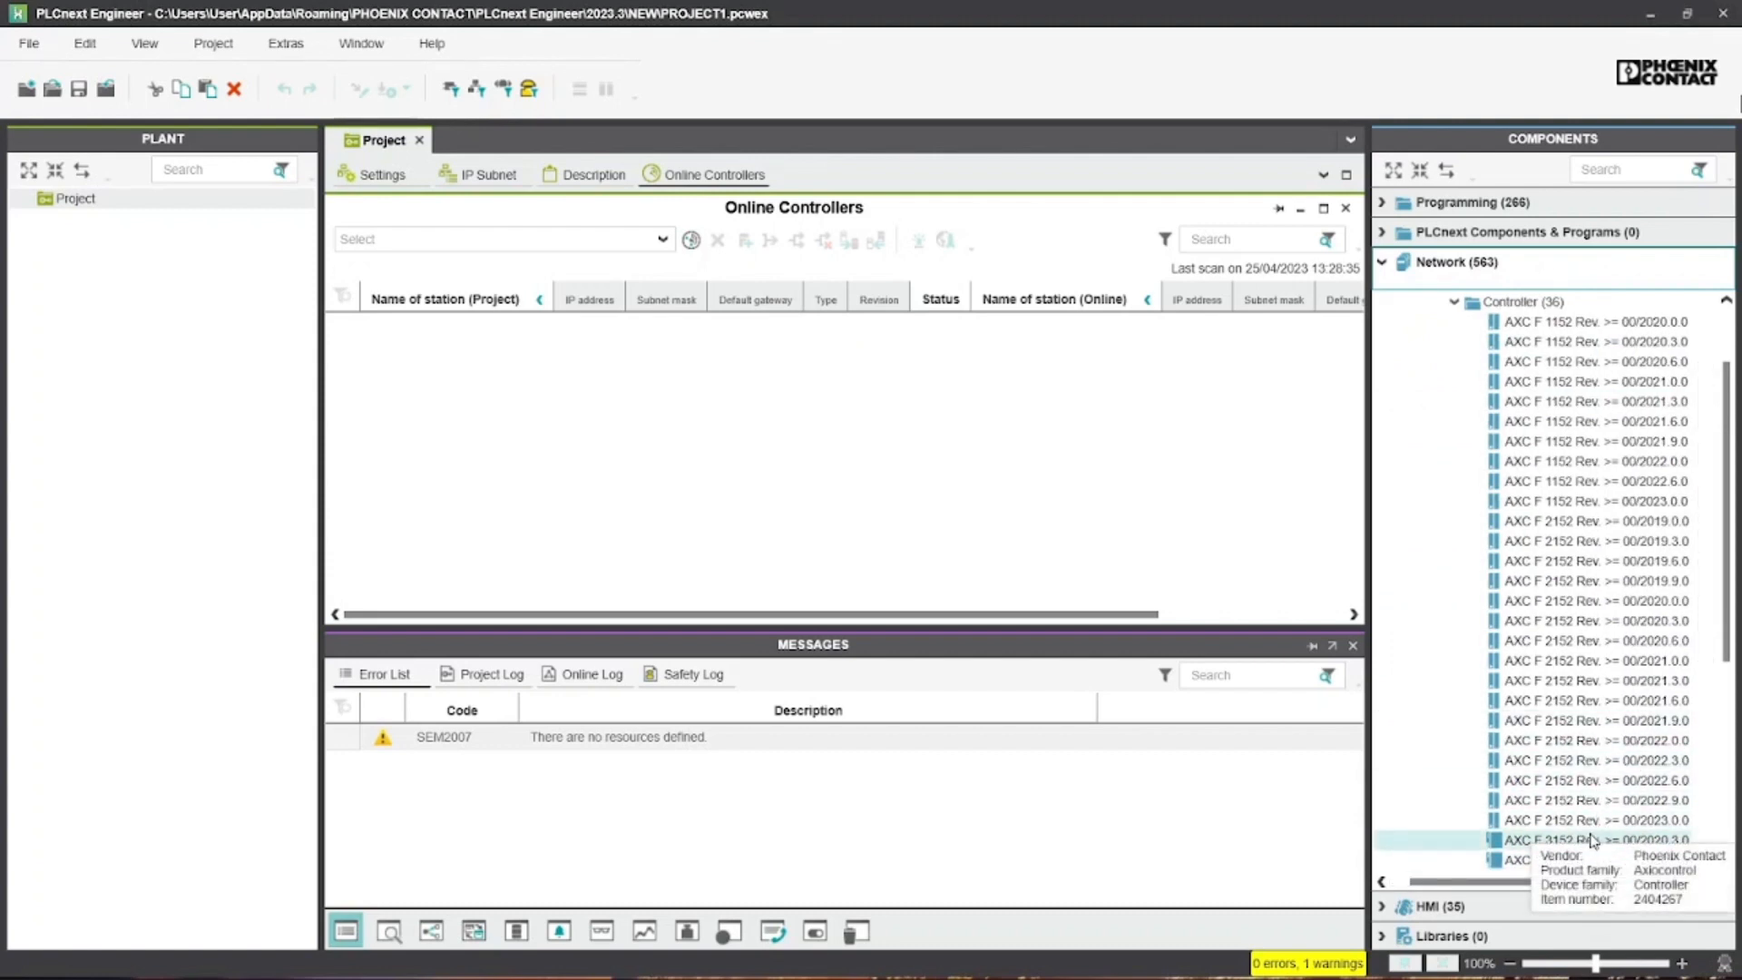
left_click(1590, 821)
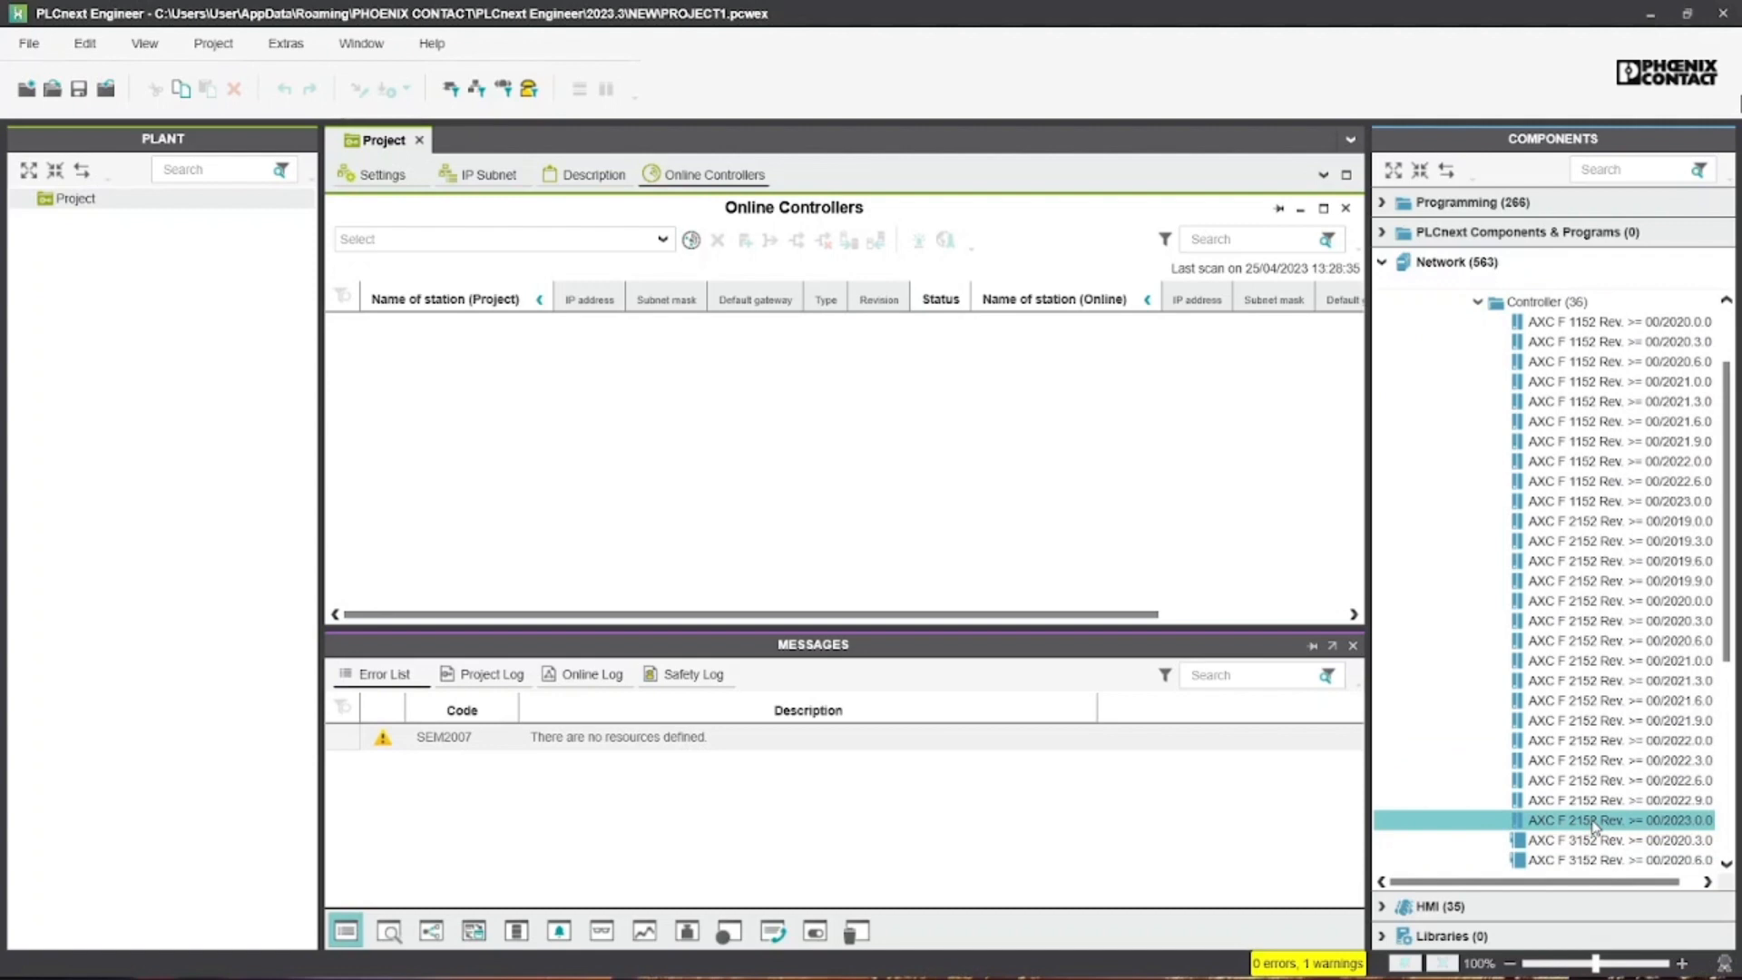
left_click_drag(1328, 738, 128, 204)
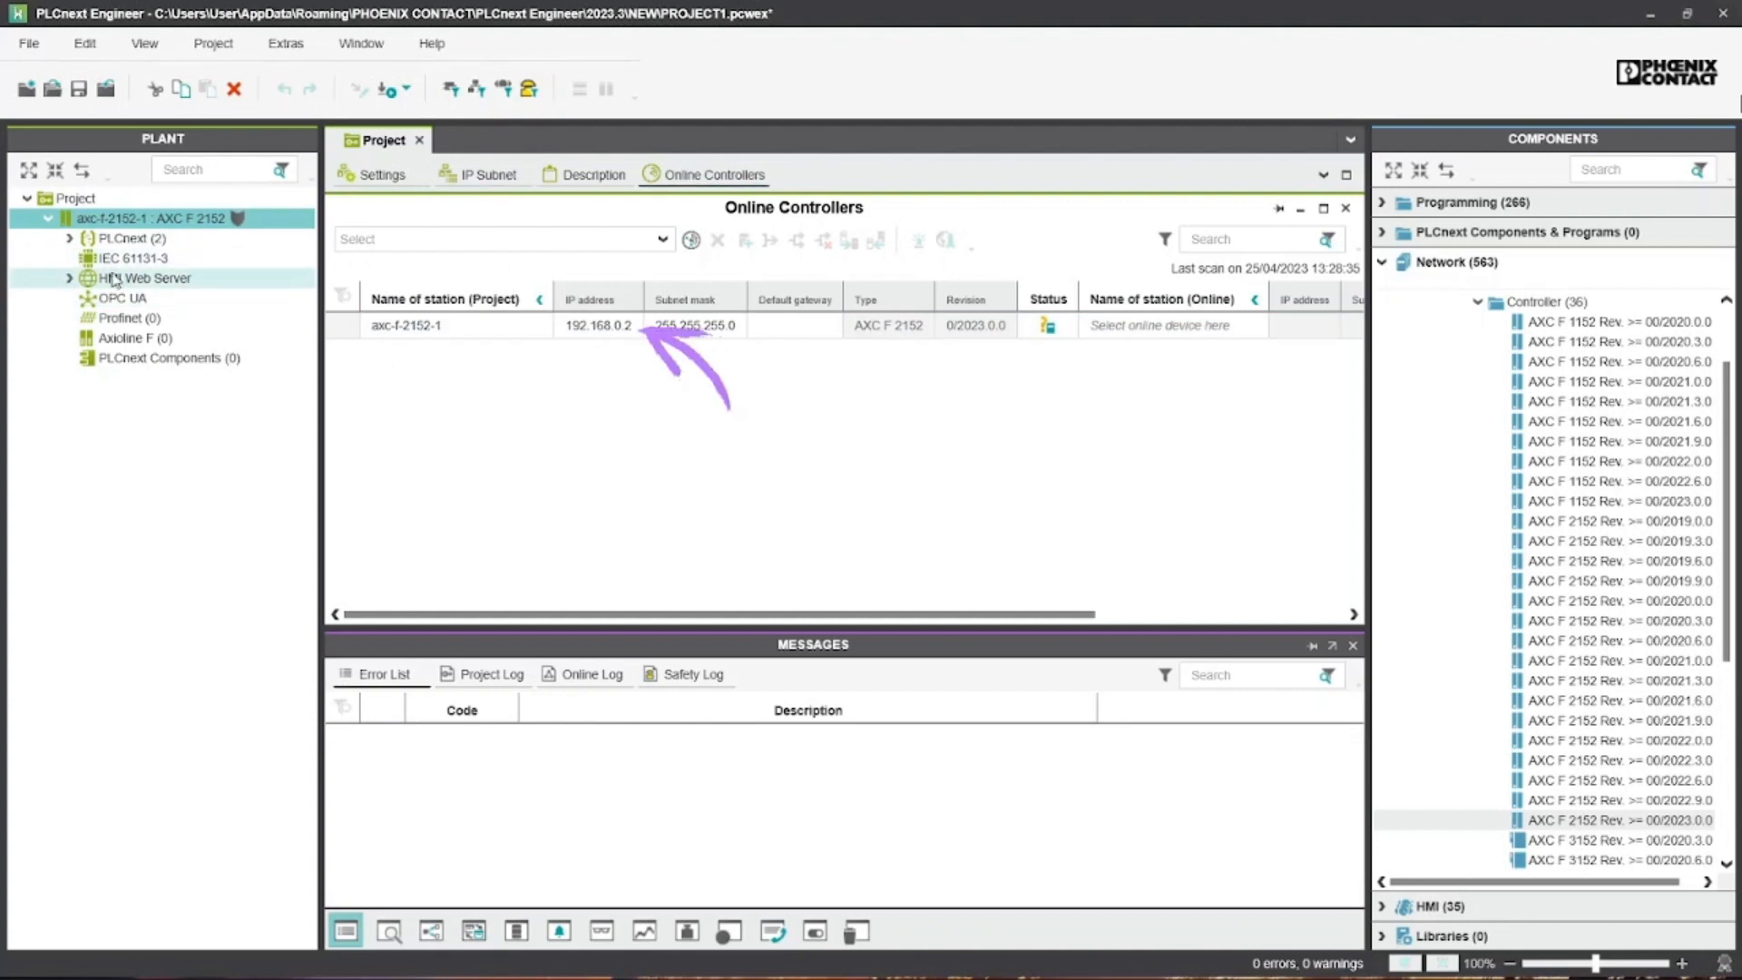
Create a new local program in the Programming components and name it Main
left_click(1389, 207)
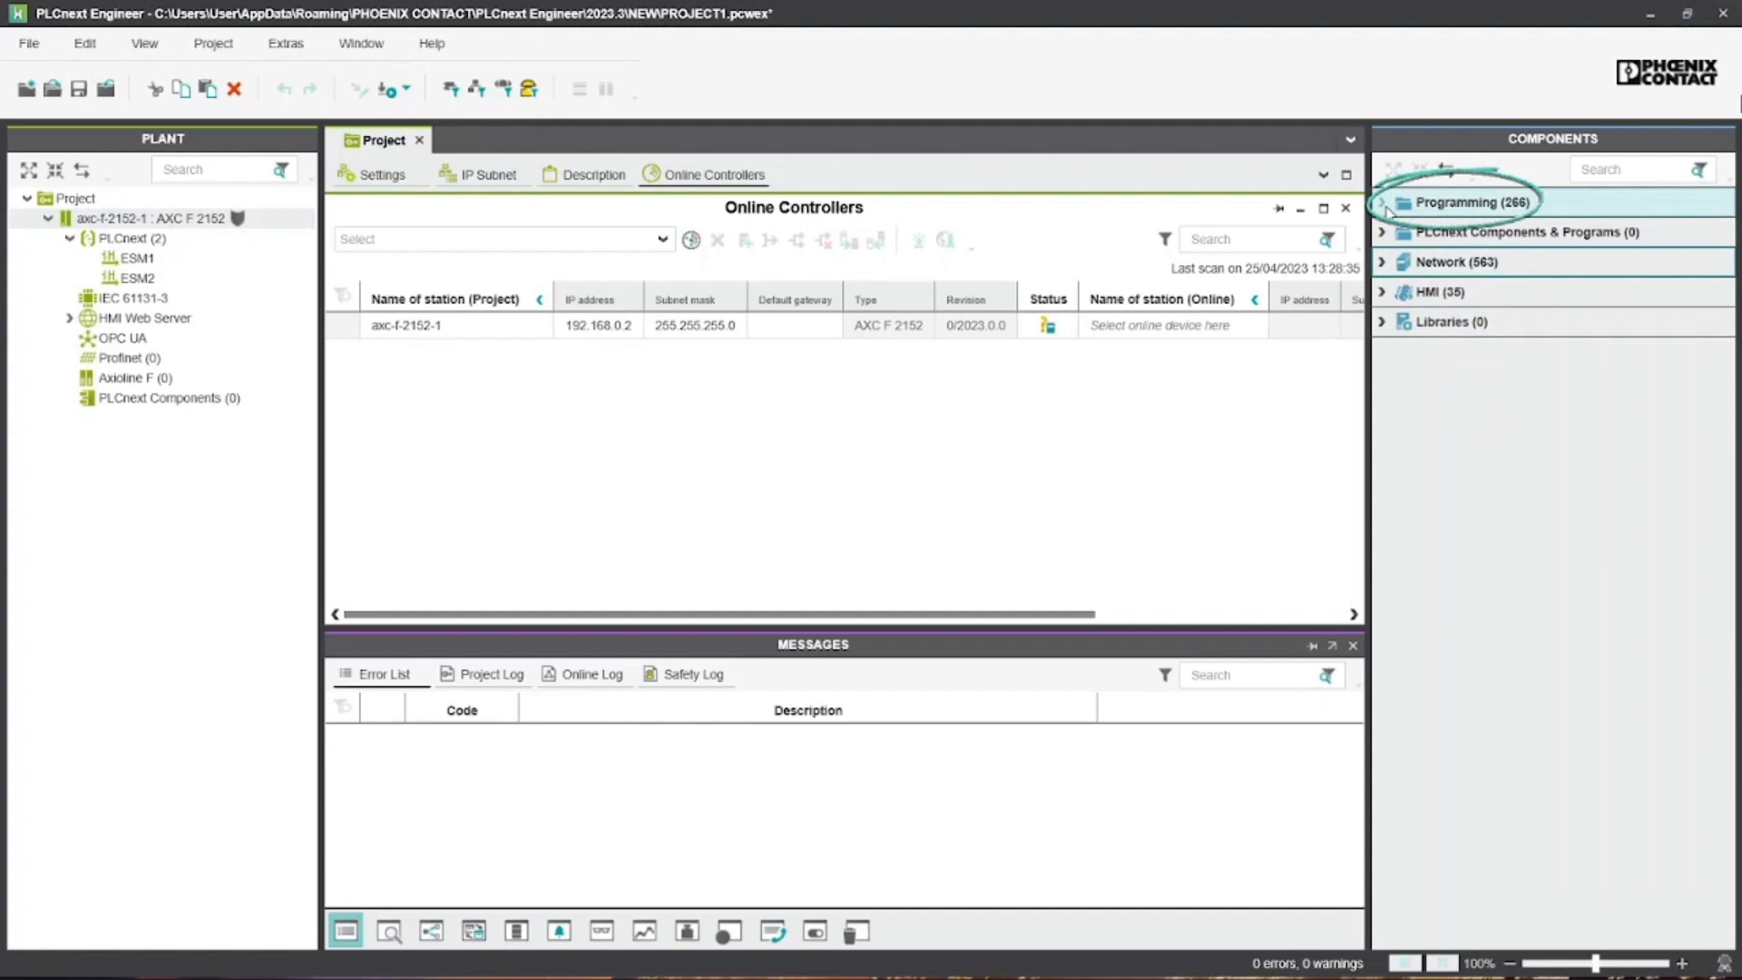
left_click(1386, 205)
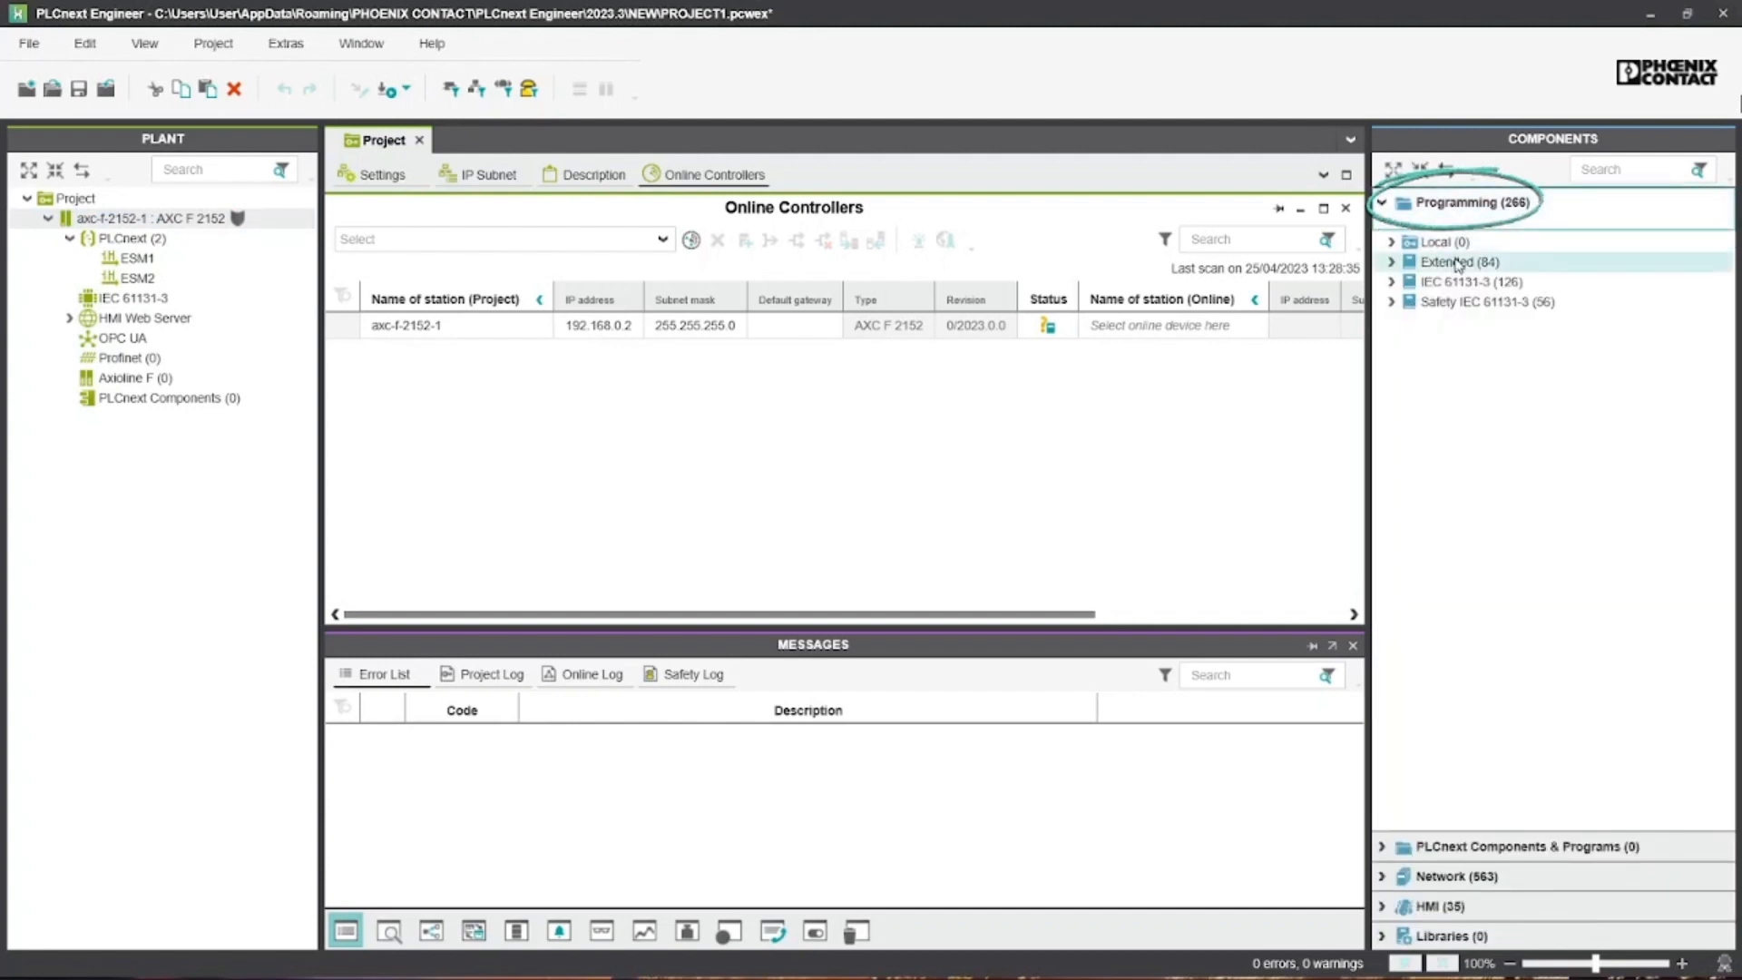
left_click(1392, 242)
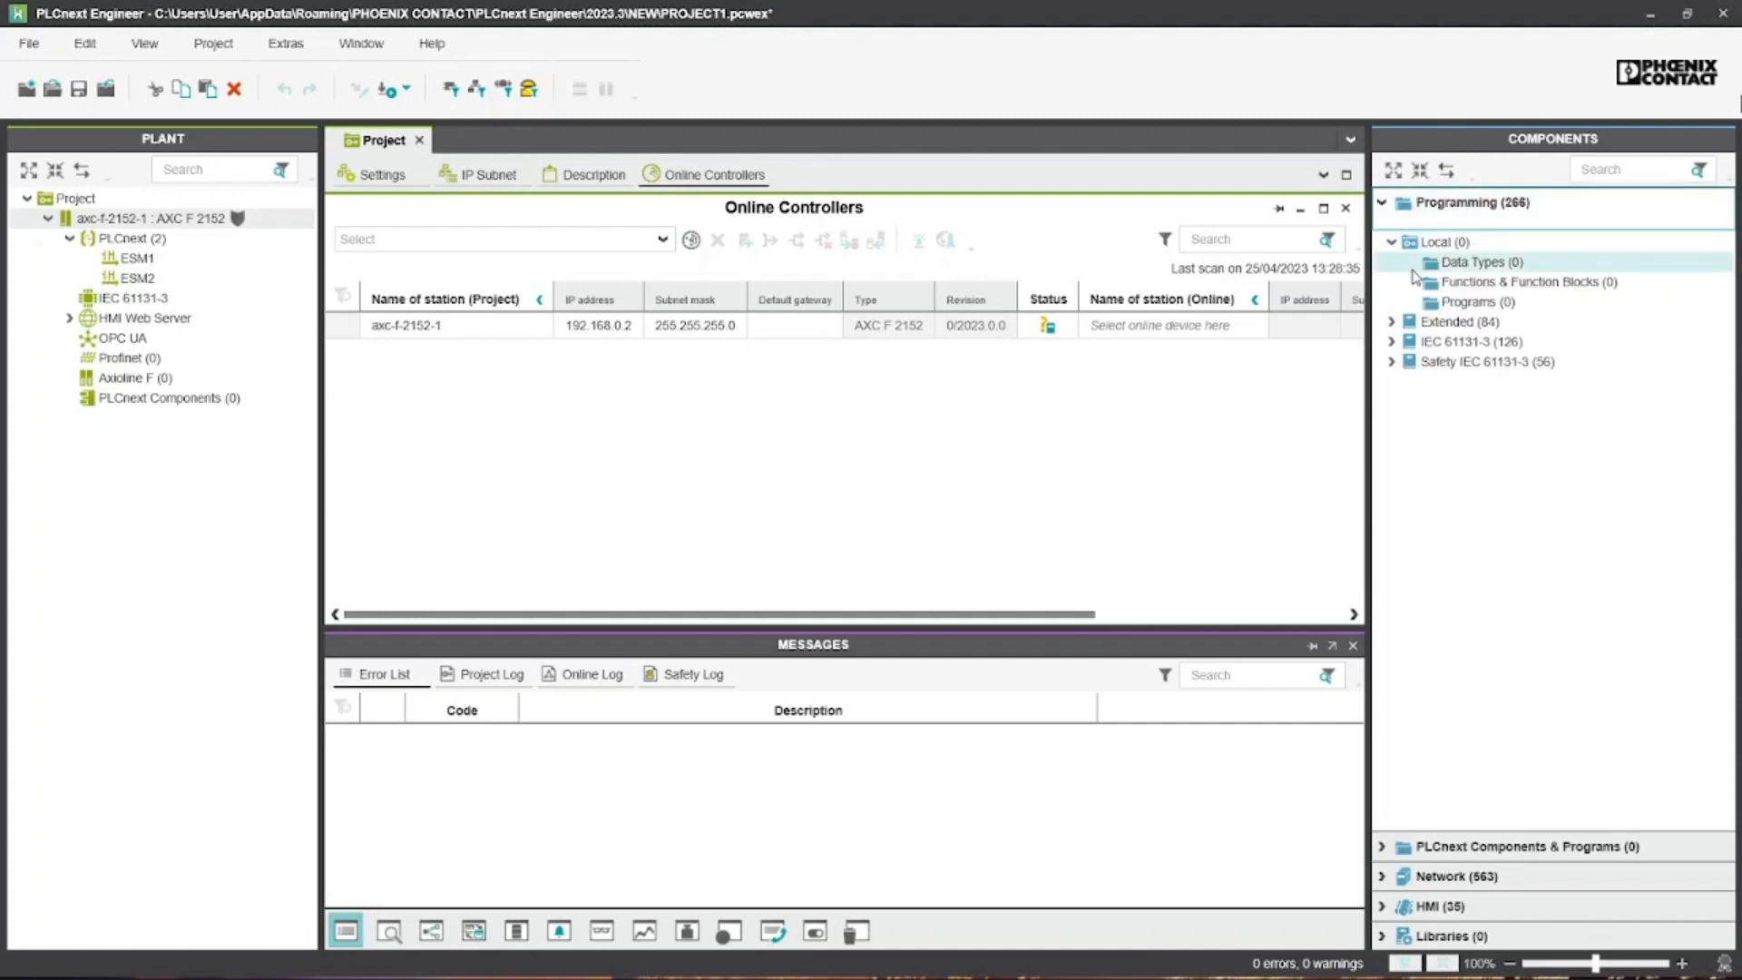
left_click(1437, 307)
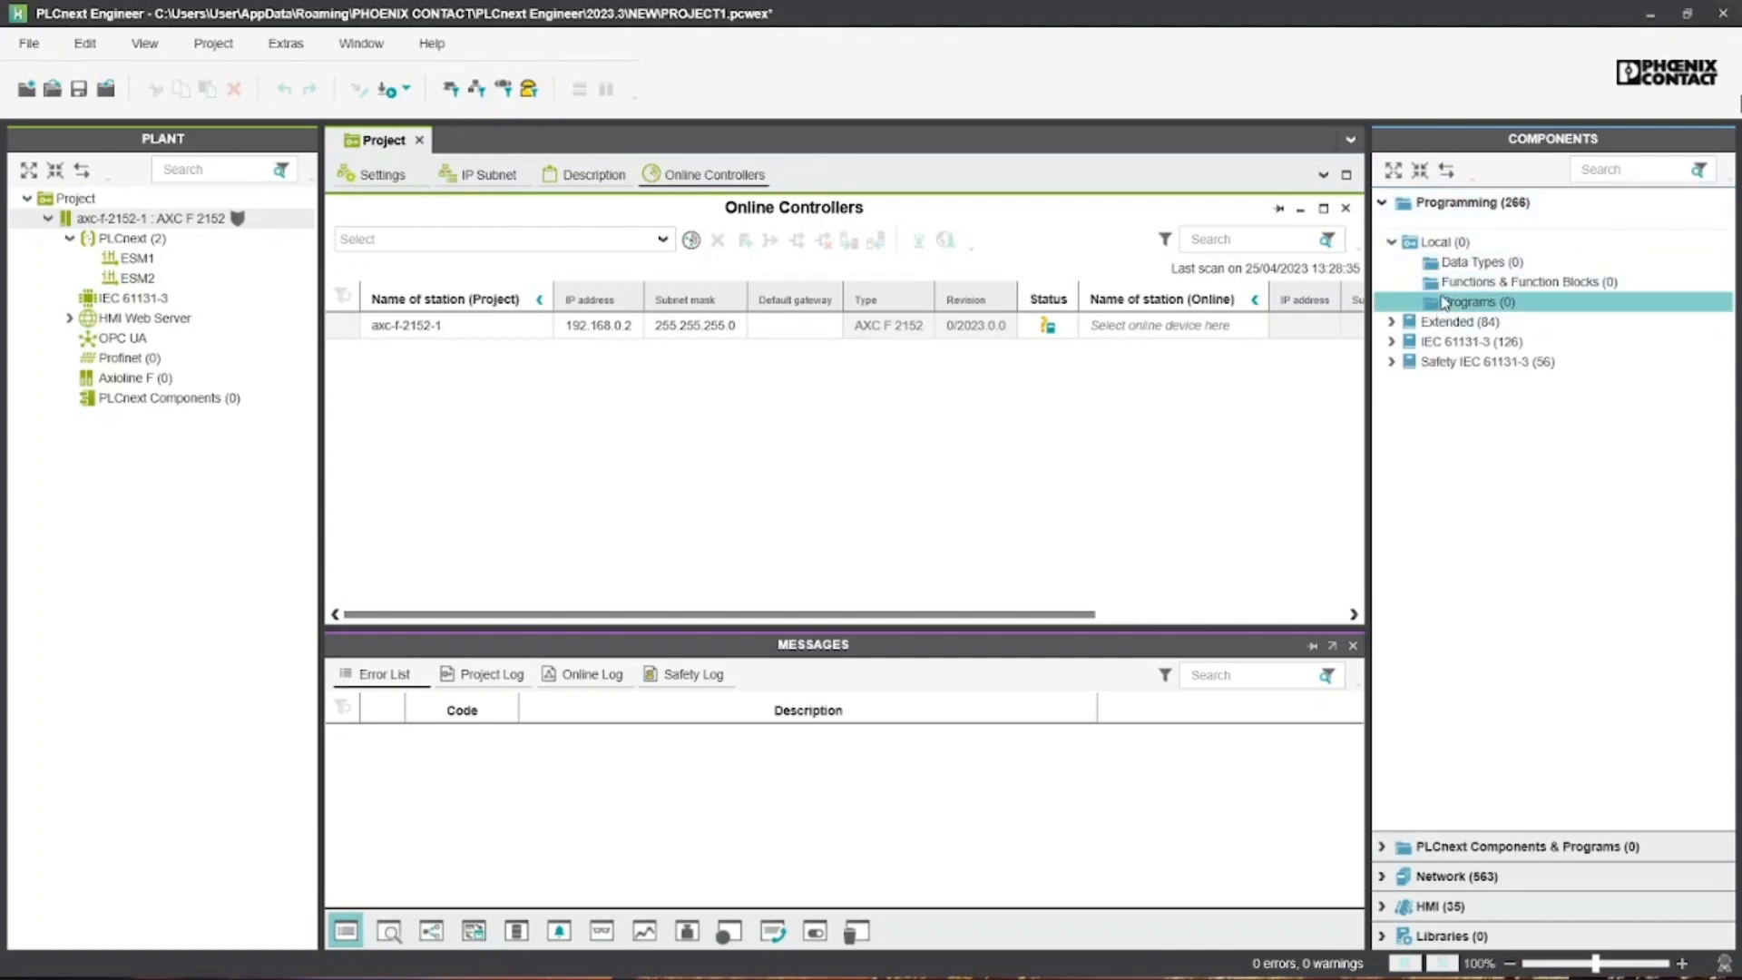
right_click(1443, 303)
left_click(1488, 313)
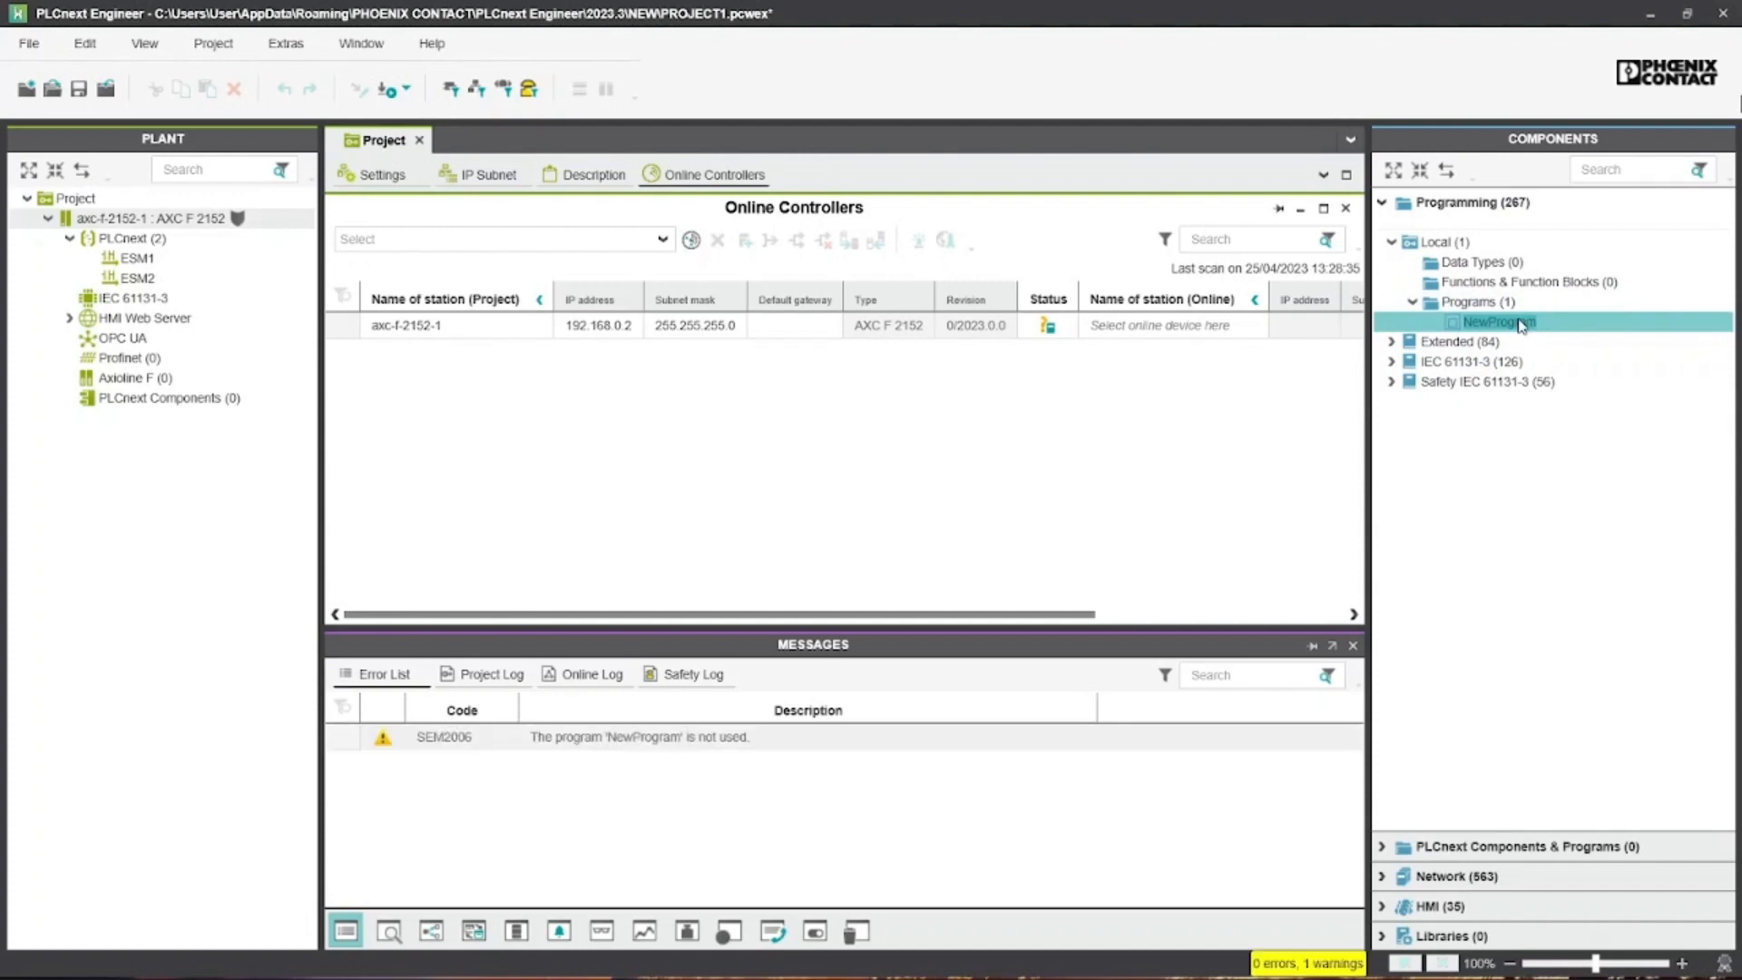
type("Main")
Add a cyclic task named Main under ESM1 in the controller's PLCnext tasks and assign an instance of the Main program to it
left_click(136, 258)
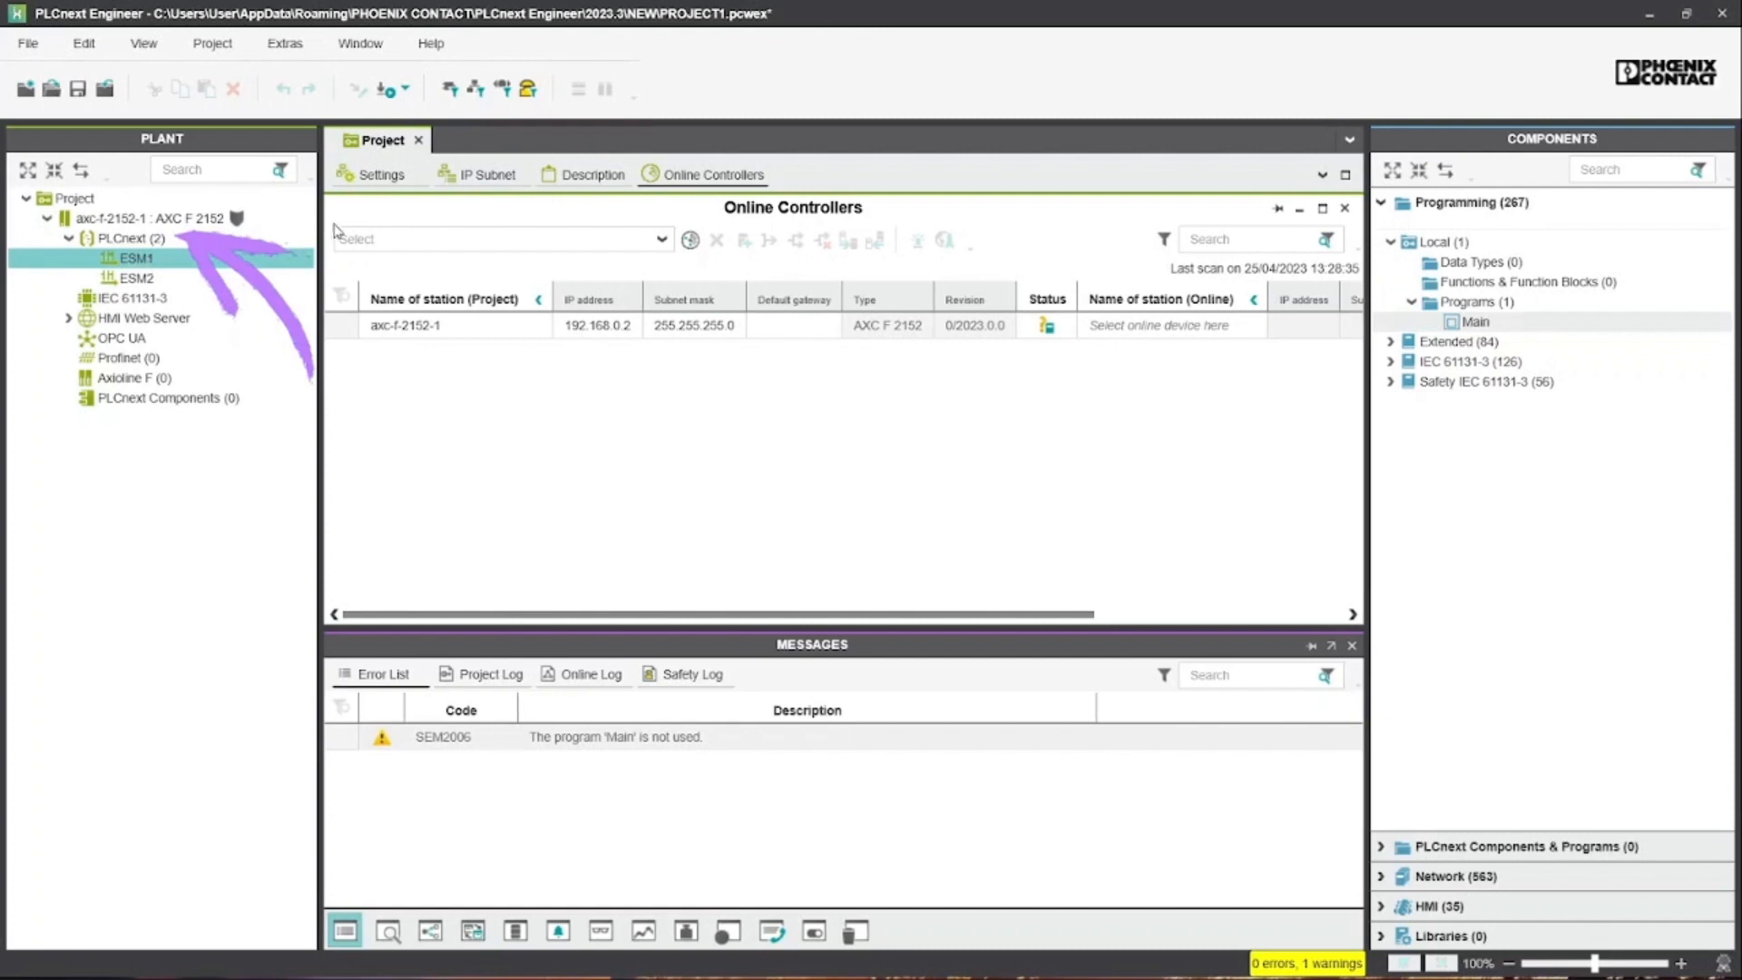
left_click(102, 241)
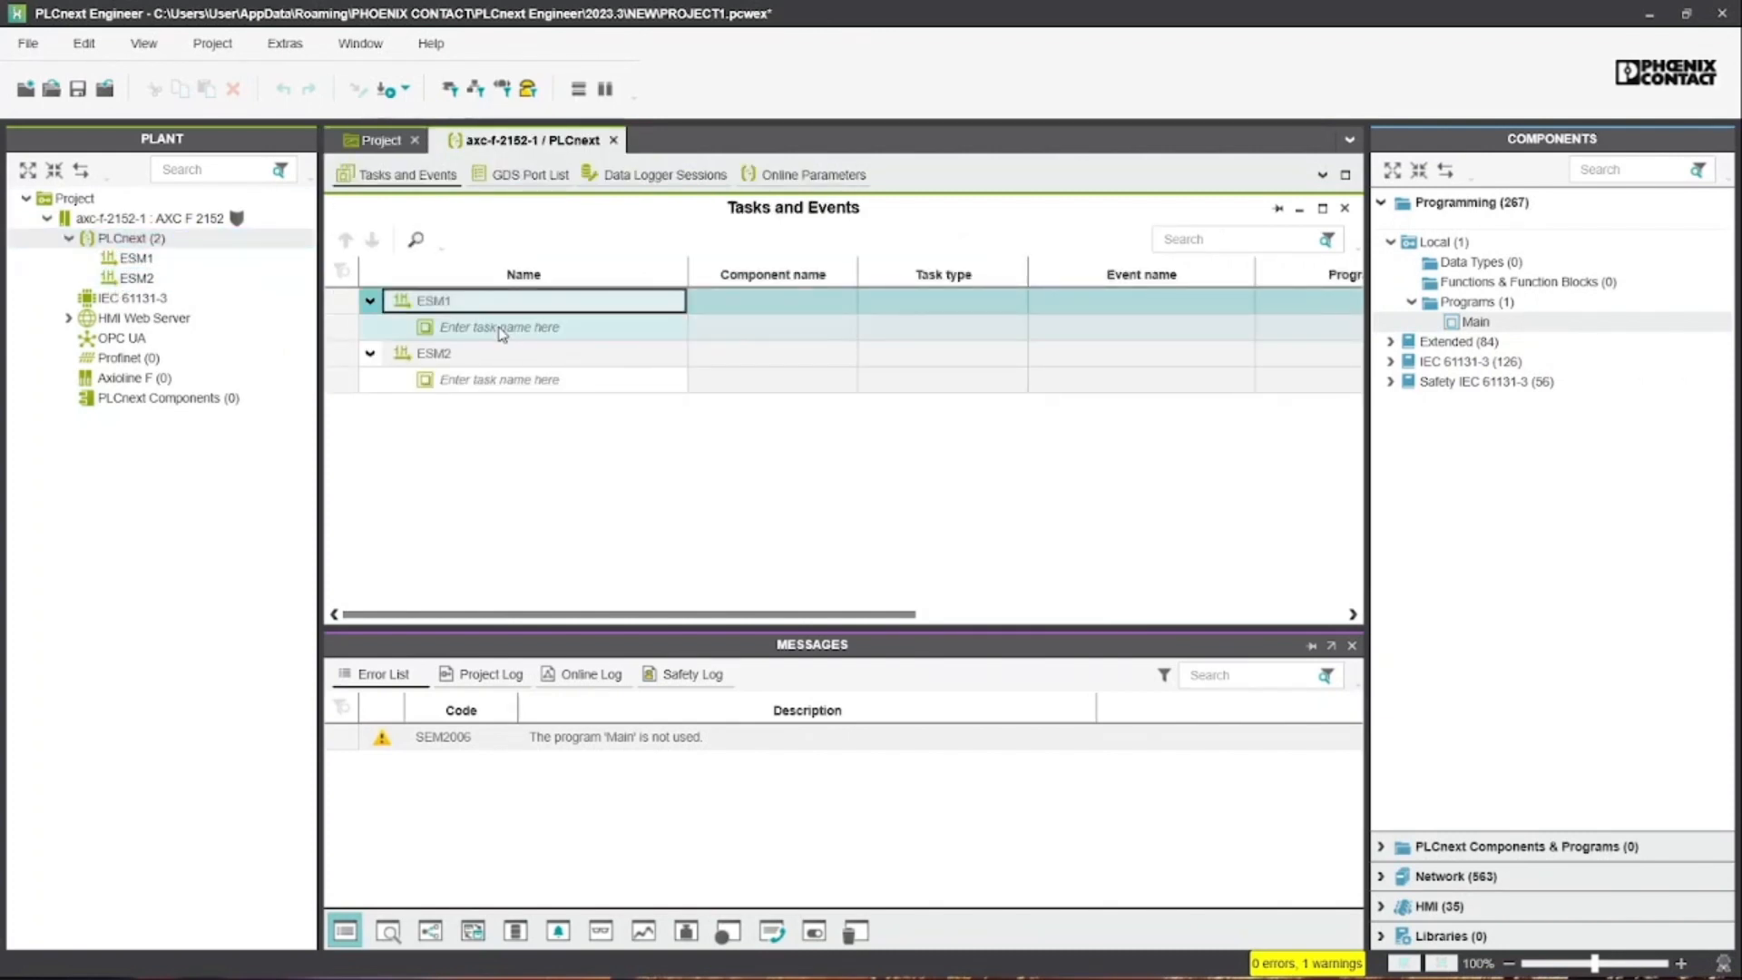
left_click(502, 330)
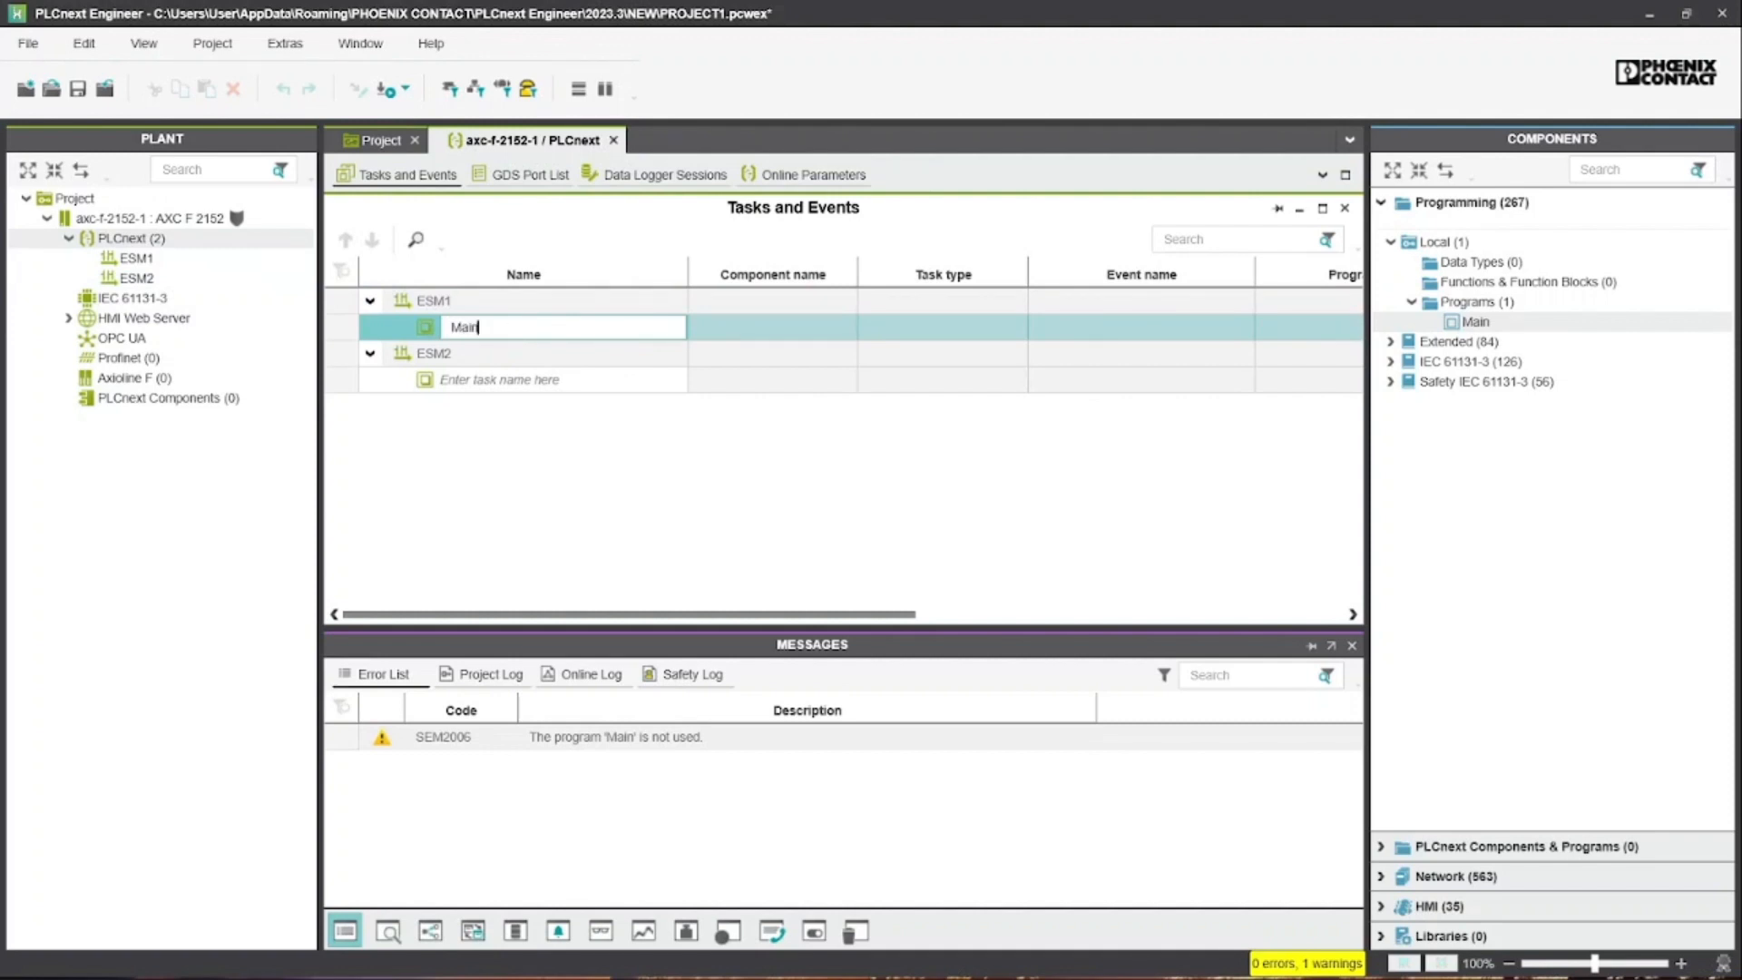
type("Main")
key("Return")
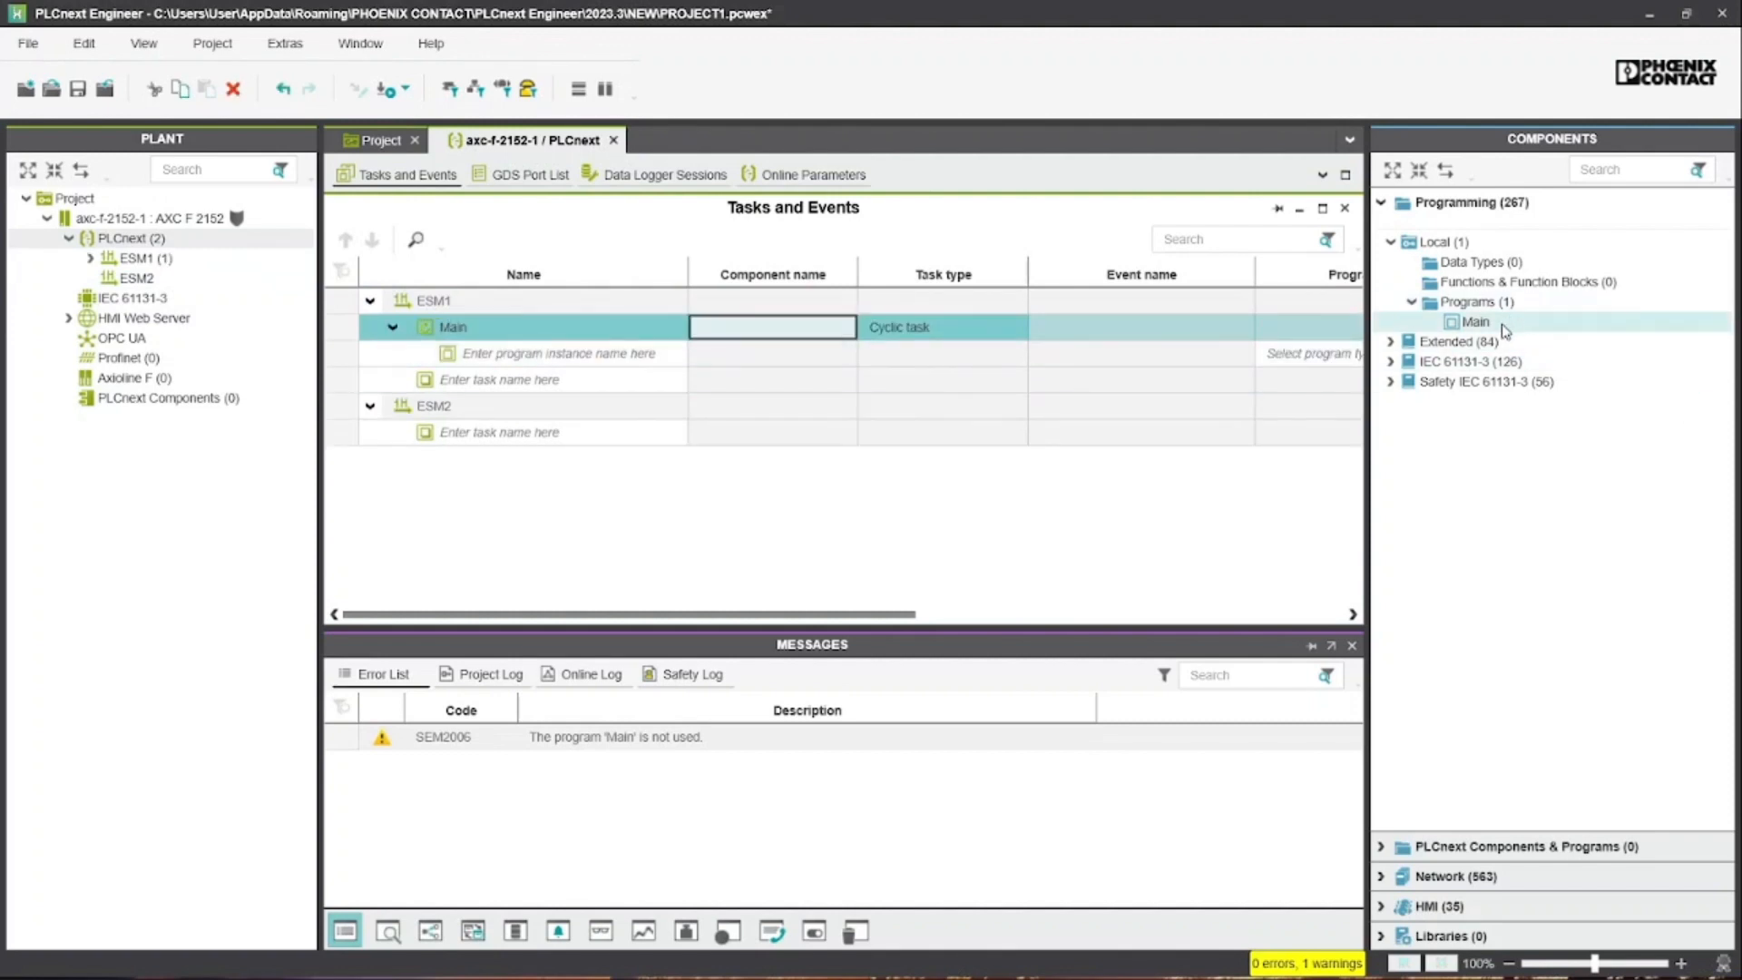
left_click_drag(1472, 329, 606, 375)
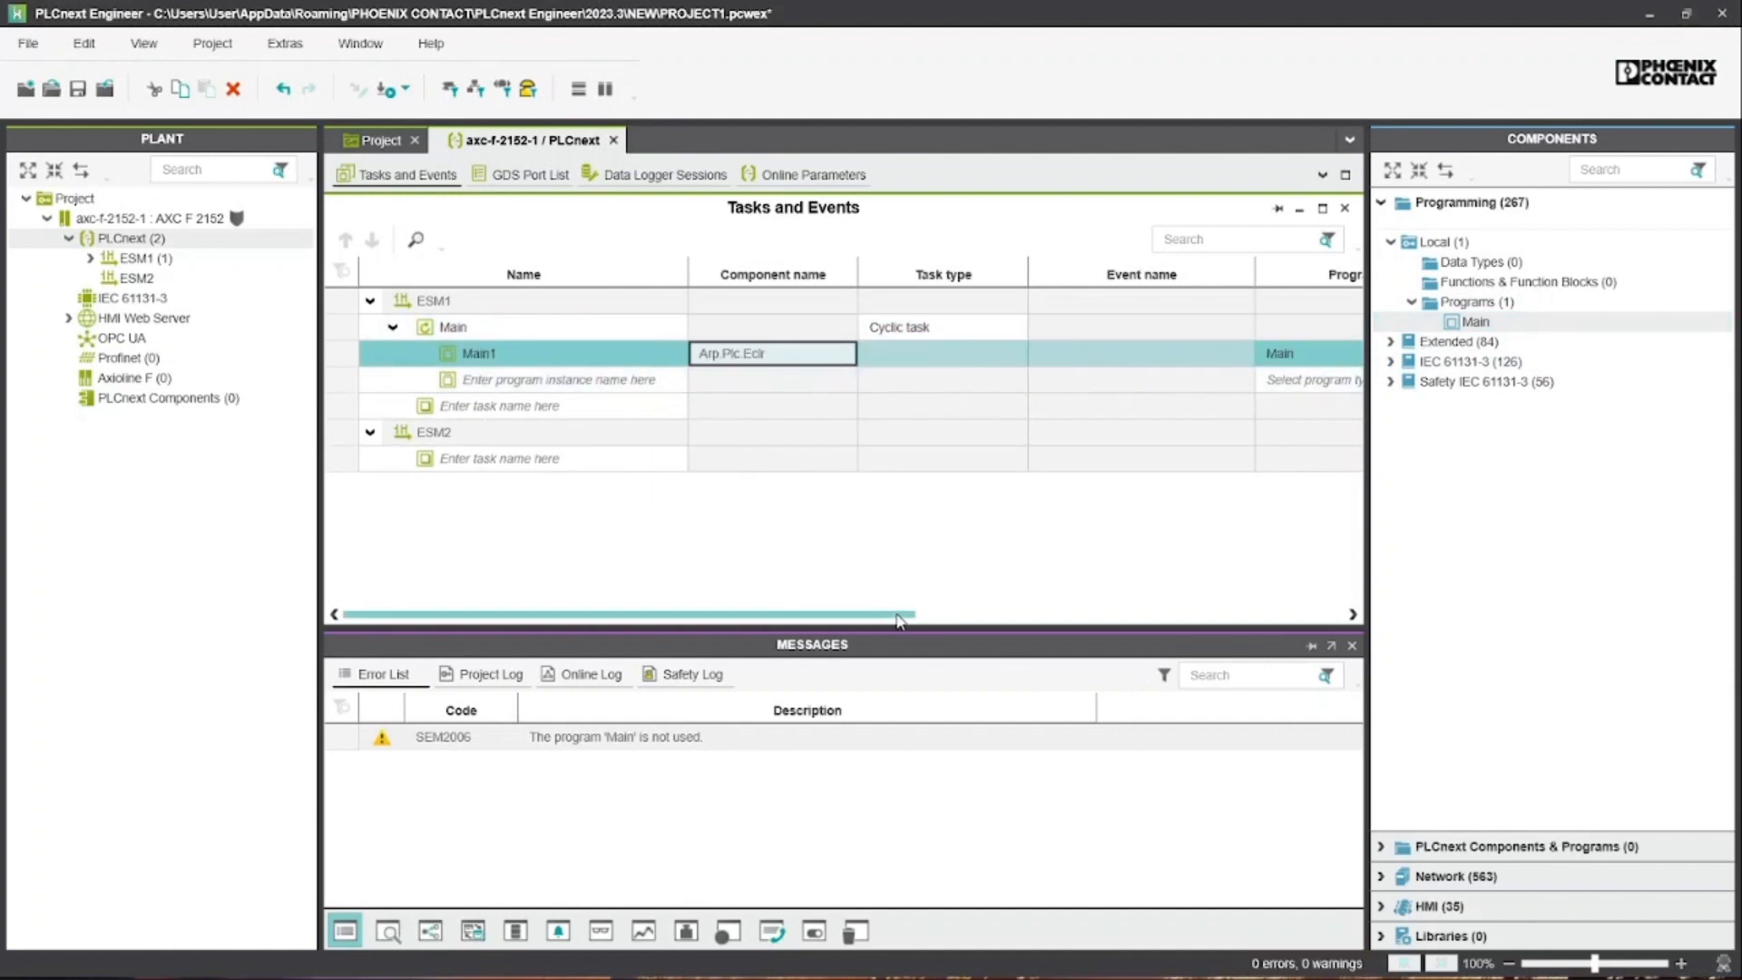
Set the Main task's interval to 1000 ms
left_click_drag(908, 614, 1149, 614)
left_click(1099, 336)
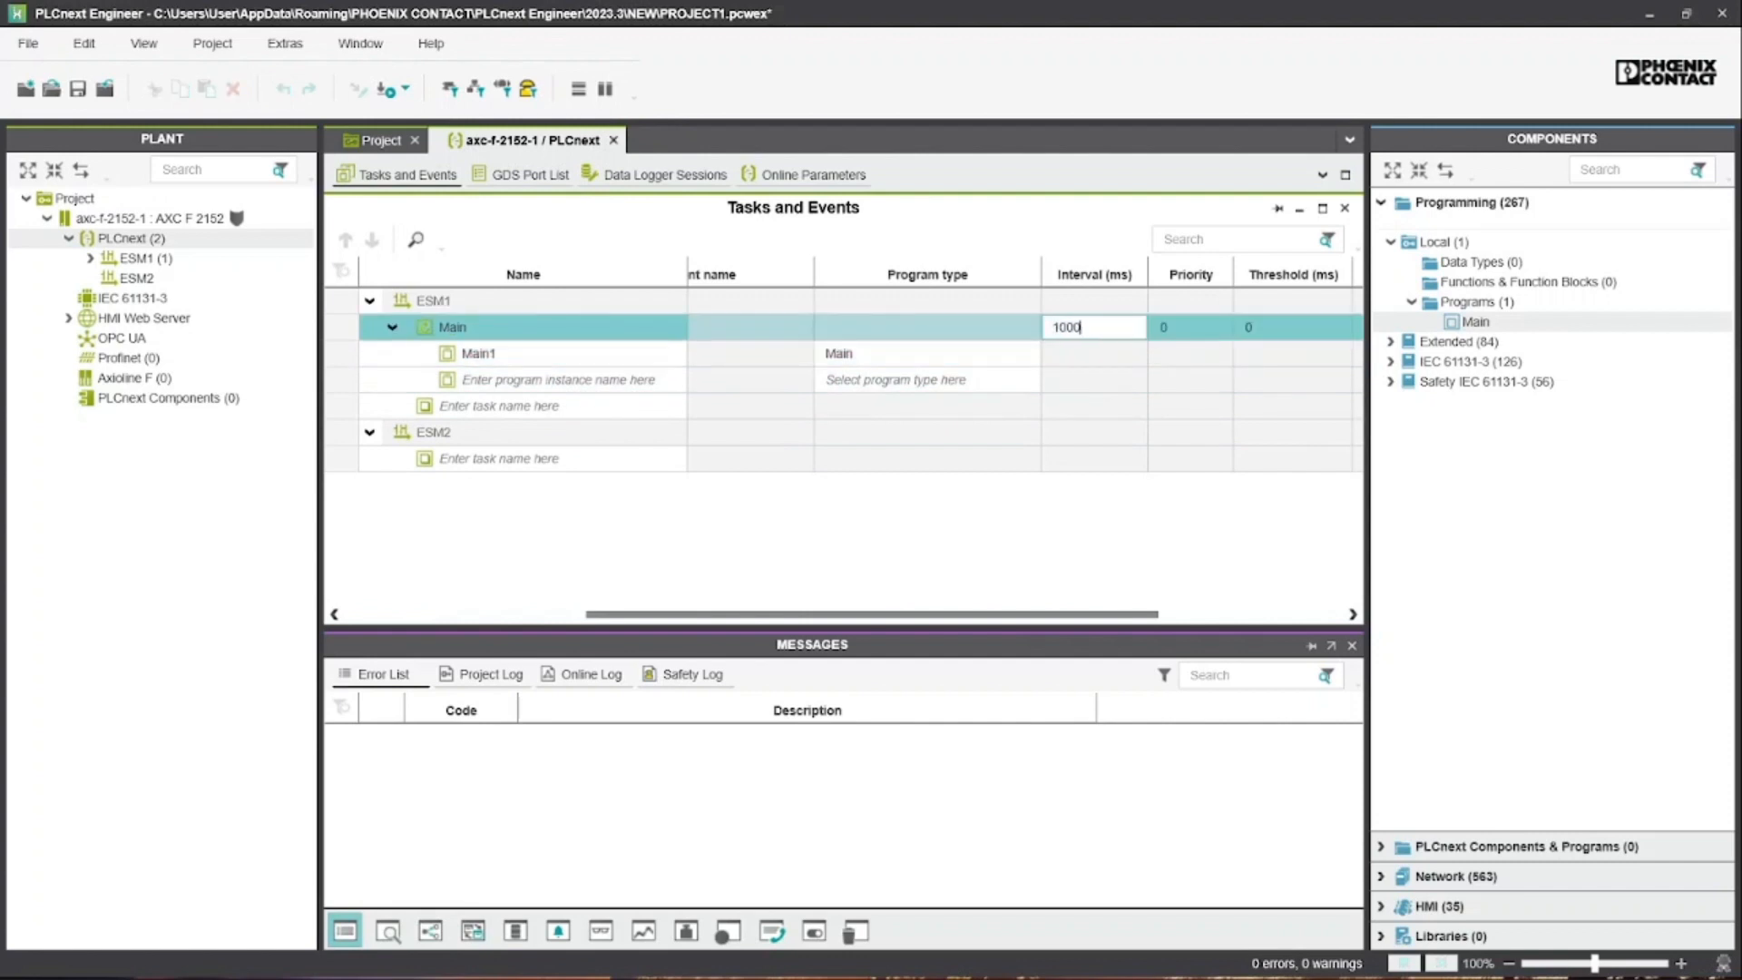
key("Tab")
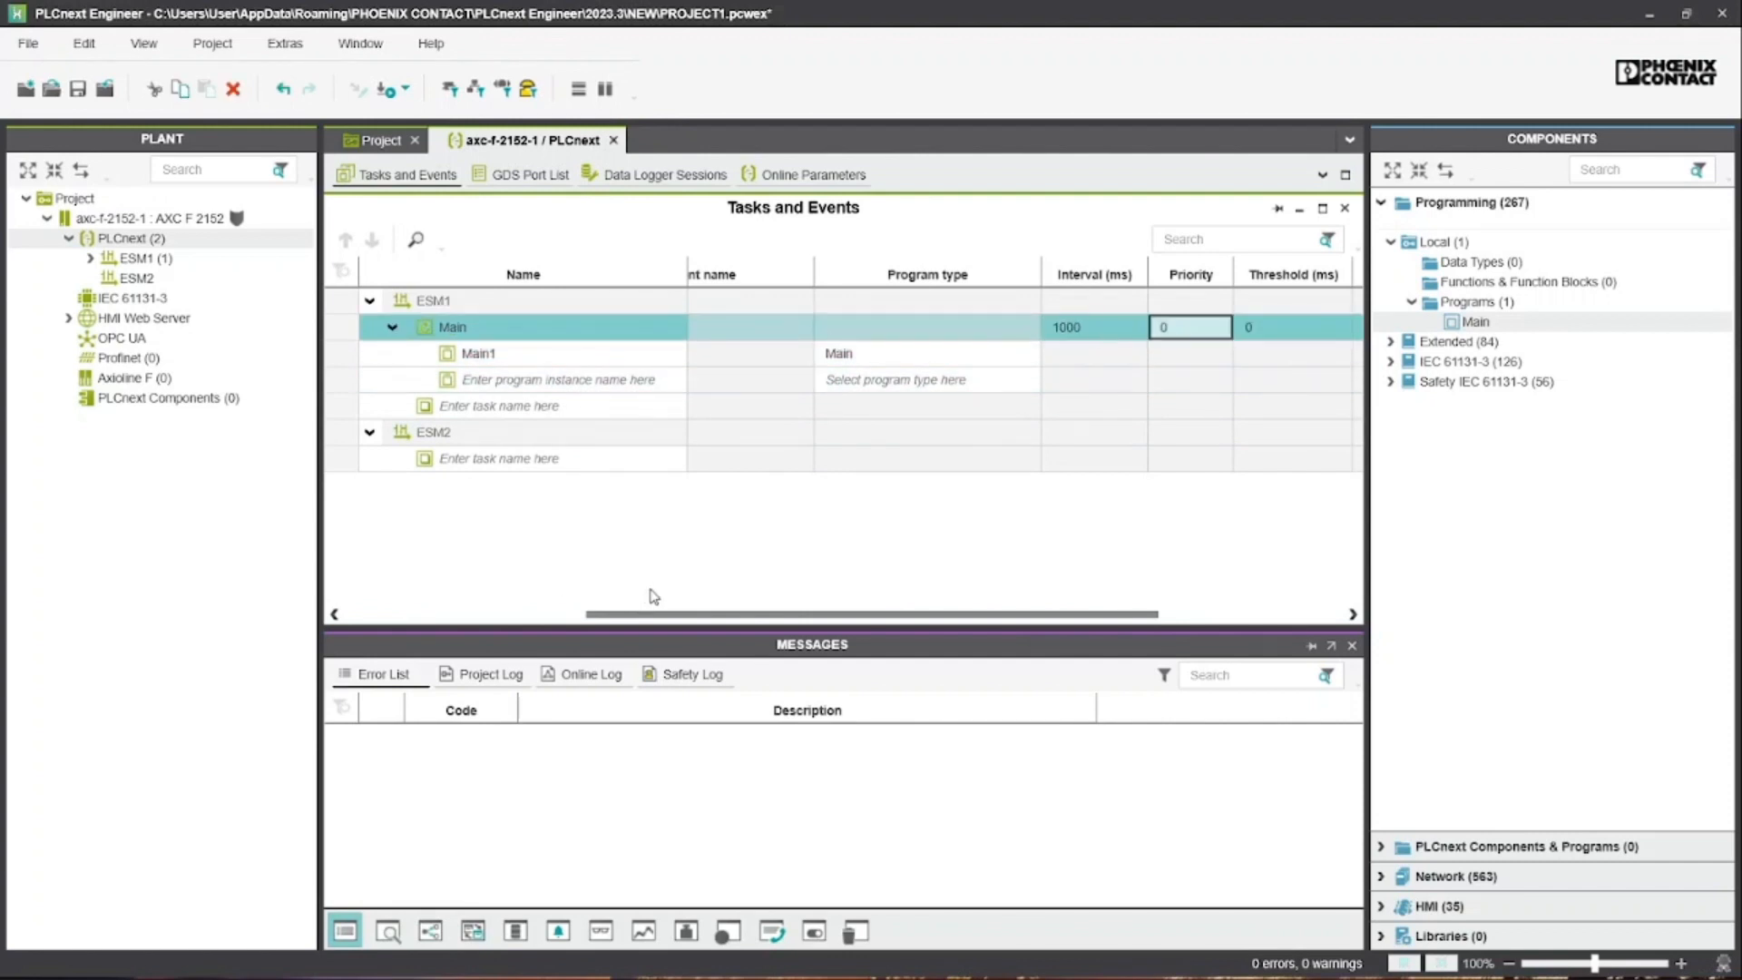
left_click_drag(653, 615, 266, 613)
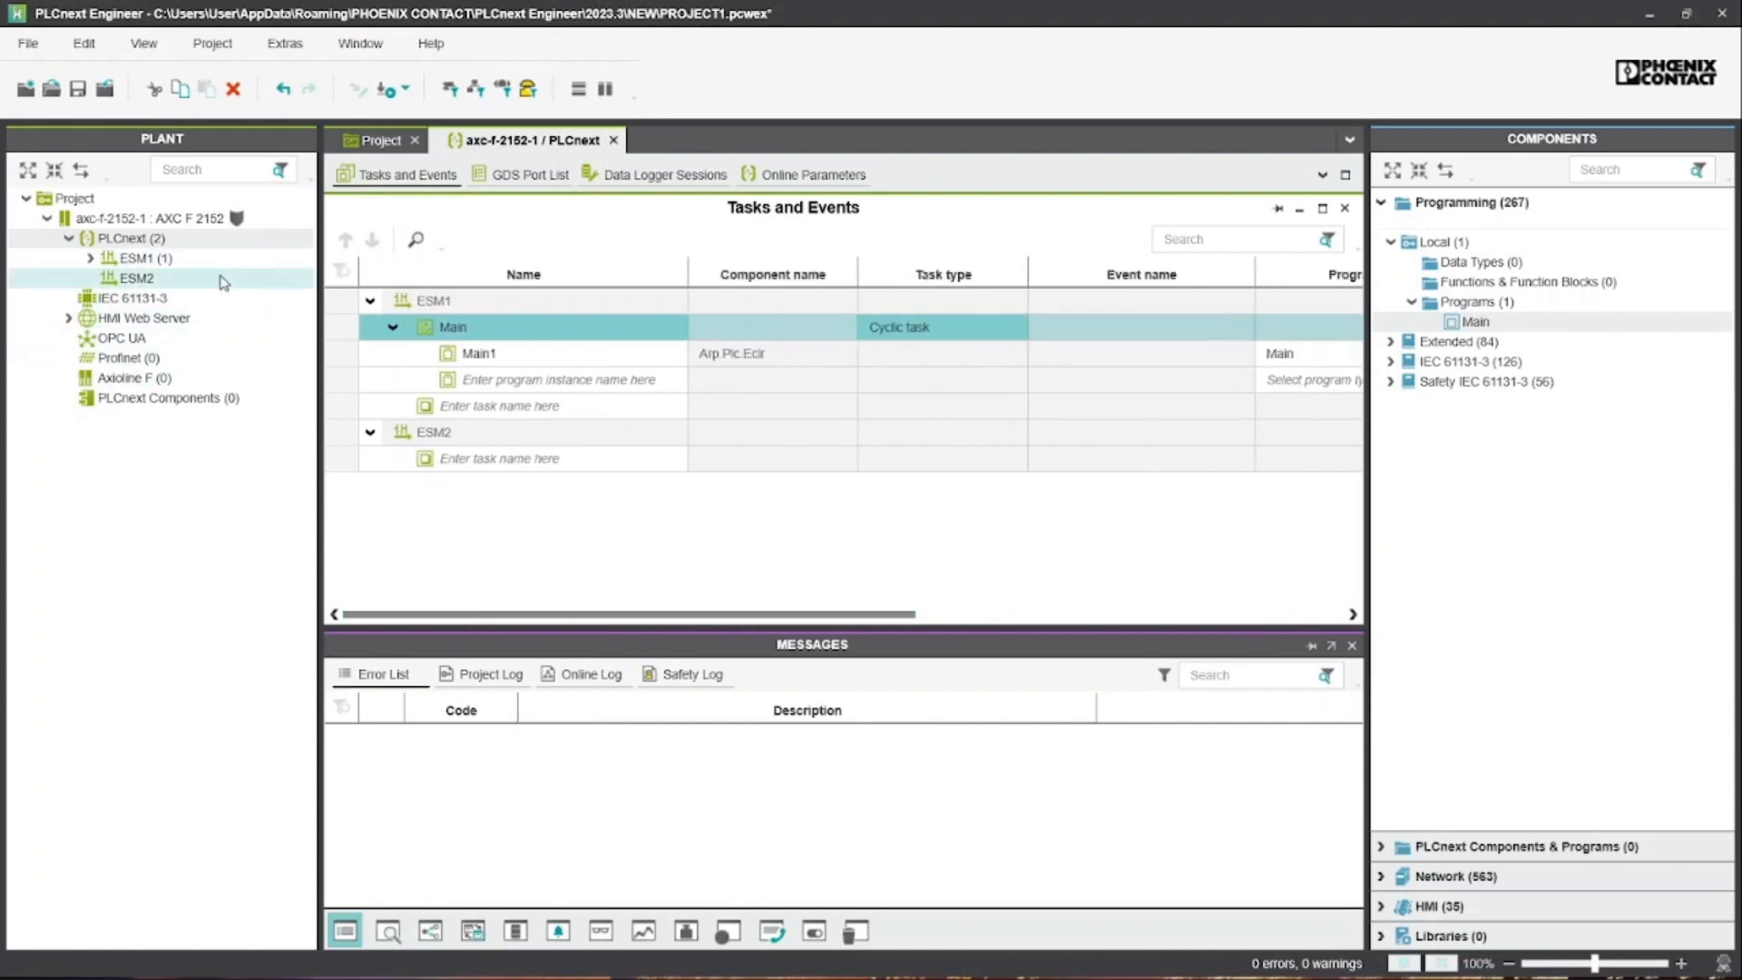
Open the Main program in the editor
double_click(1476, 323)
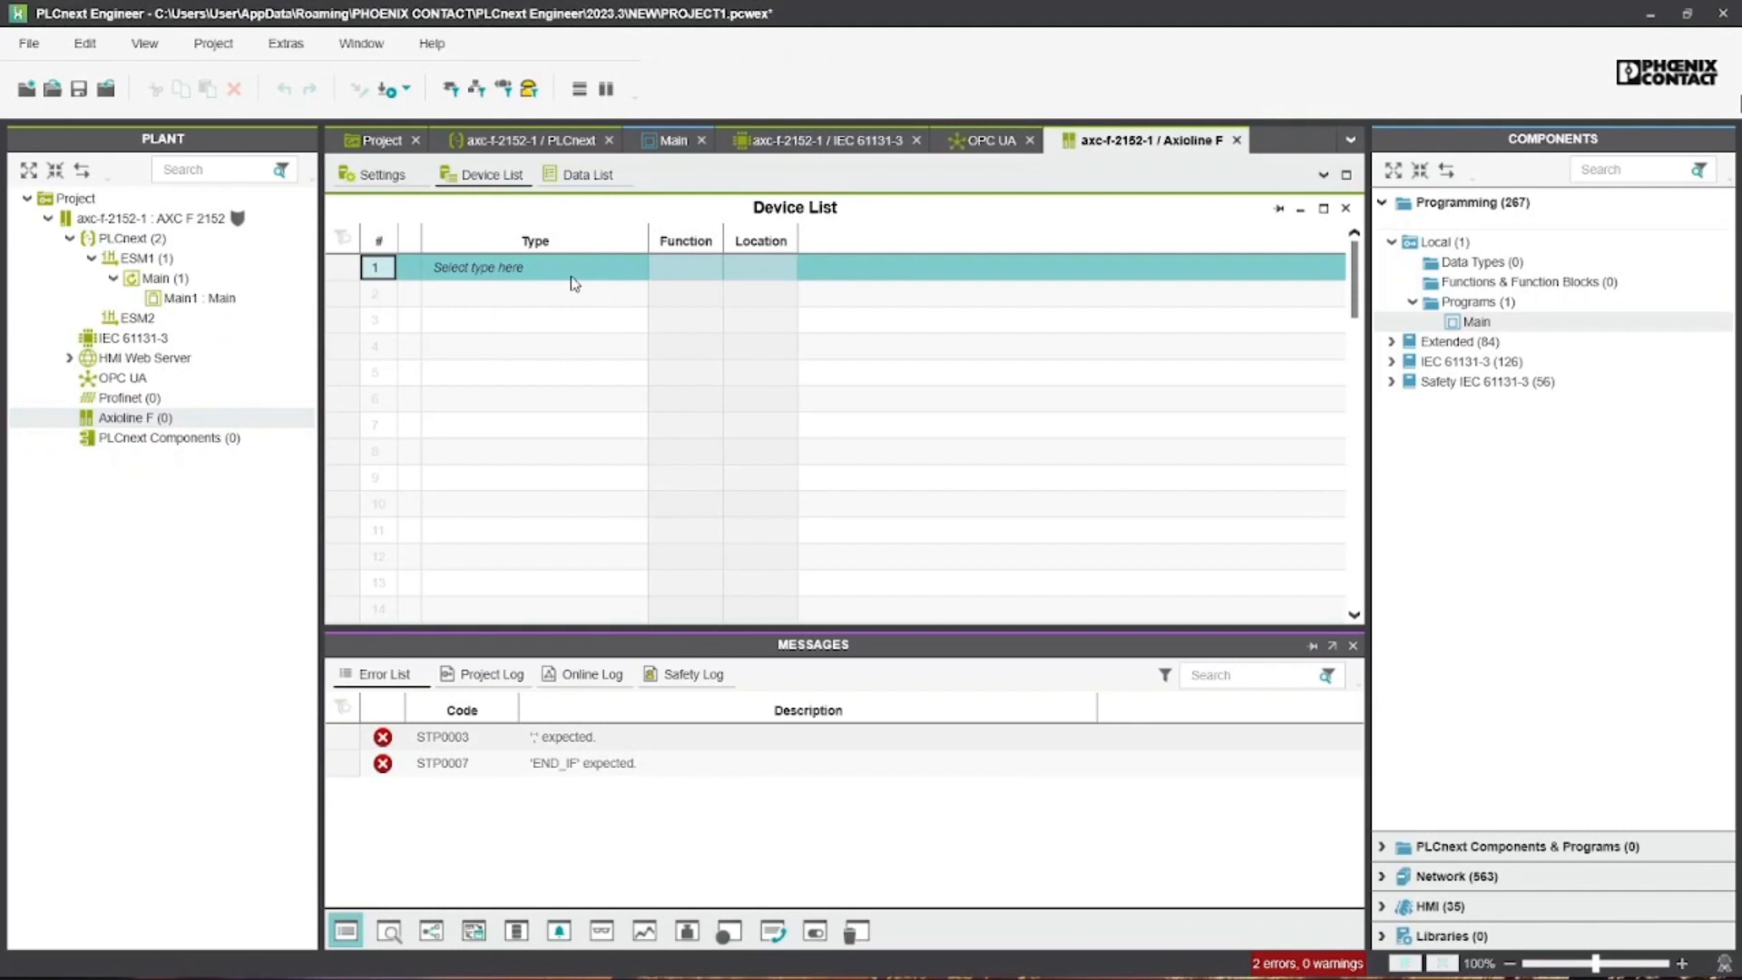
Add the analog input and output module AXL F AI2 AO2 1H Rev. >= 02/1.00 as the first Axioline F device
left_click(500, 270)
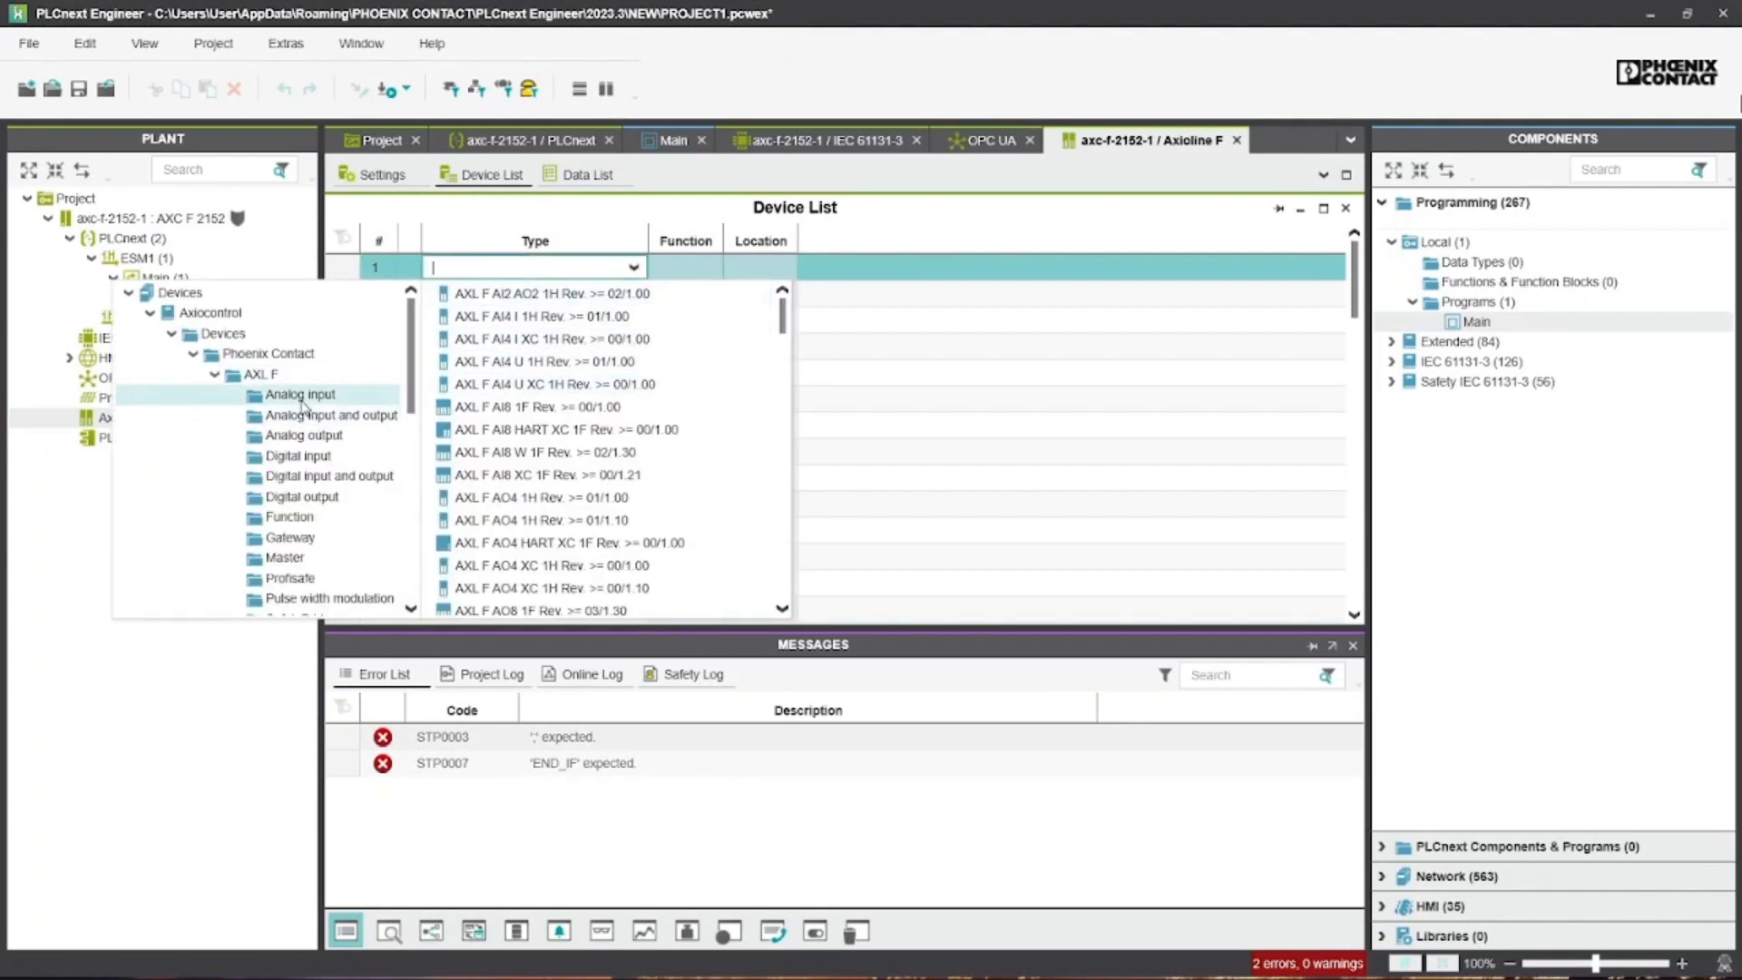
left_click(319, 422)
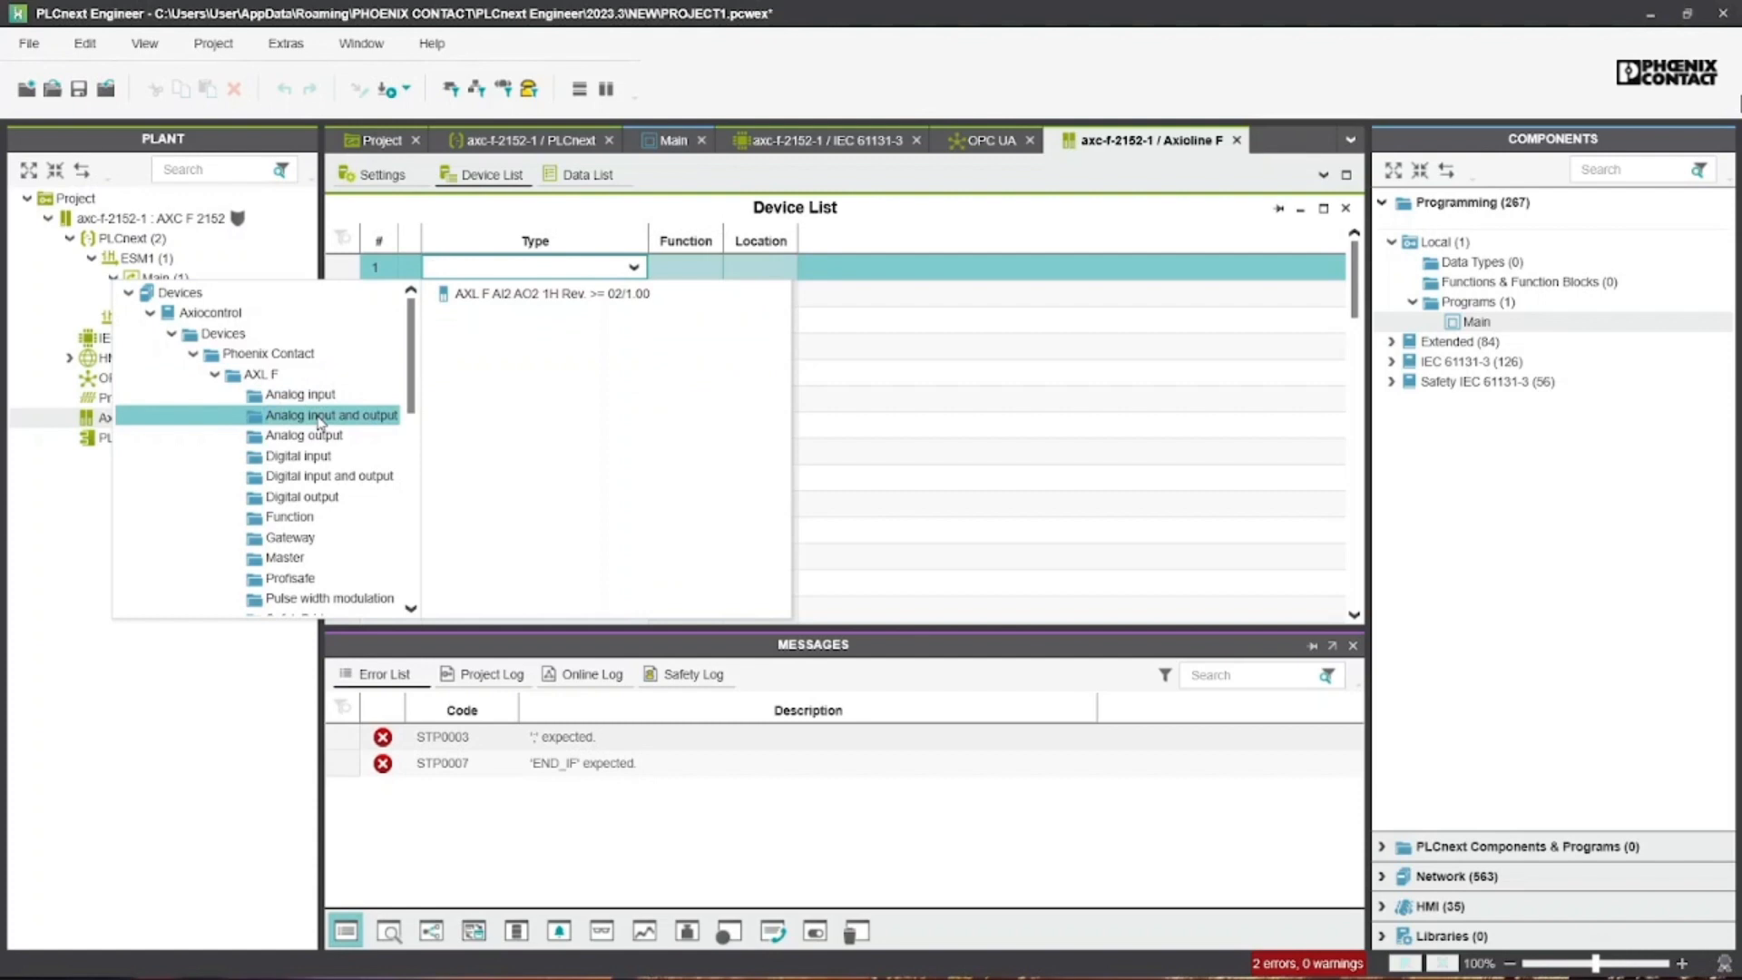
double_click(545, 294)
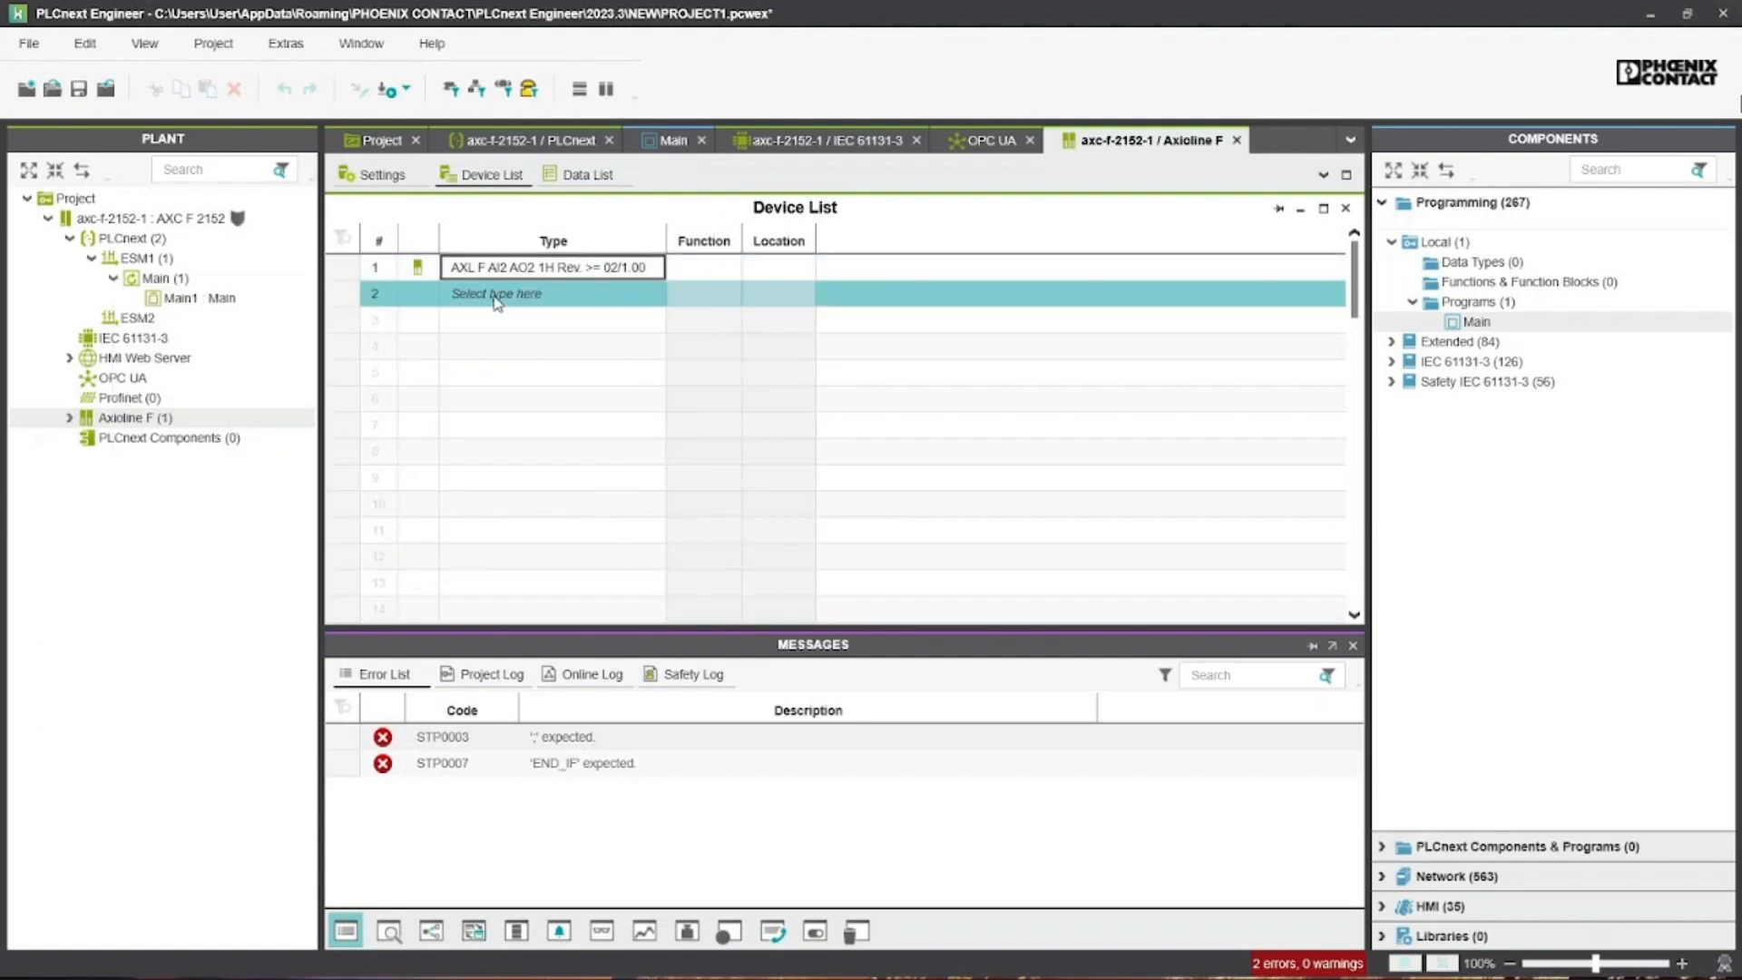
Add the digital input and output module AXL F DI8/1 DO8/1 1H as the second Axioline F device
left_click(498, 302)
left_click(367, 503)
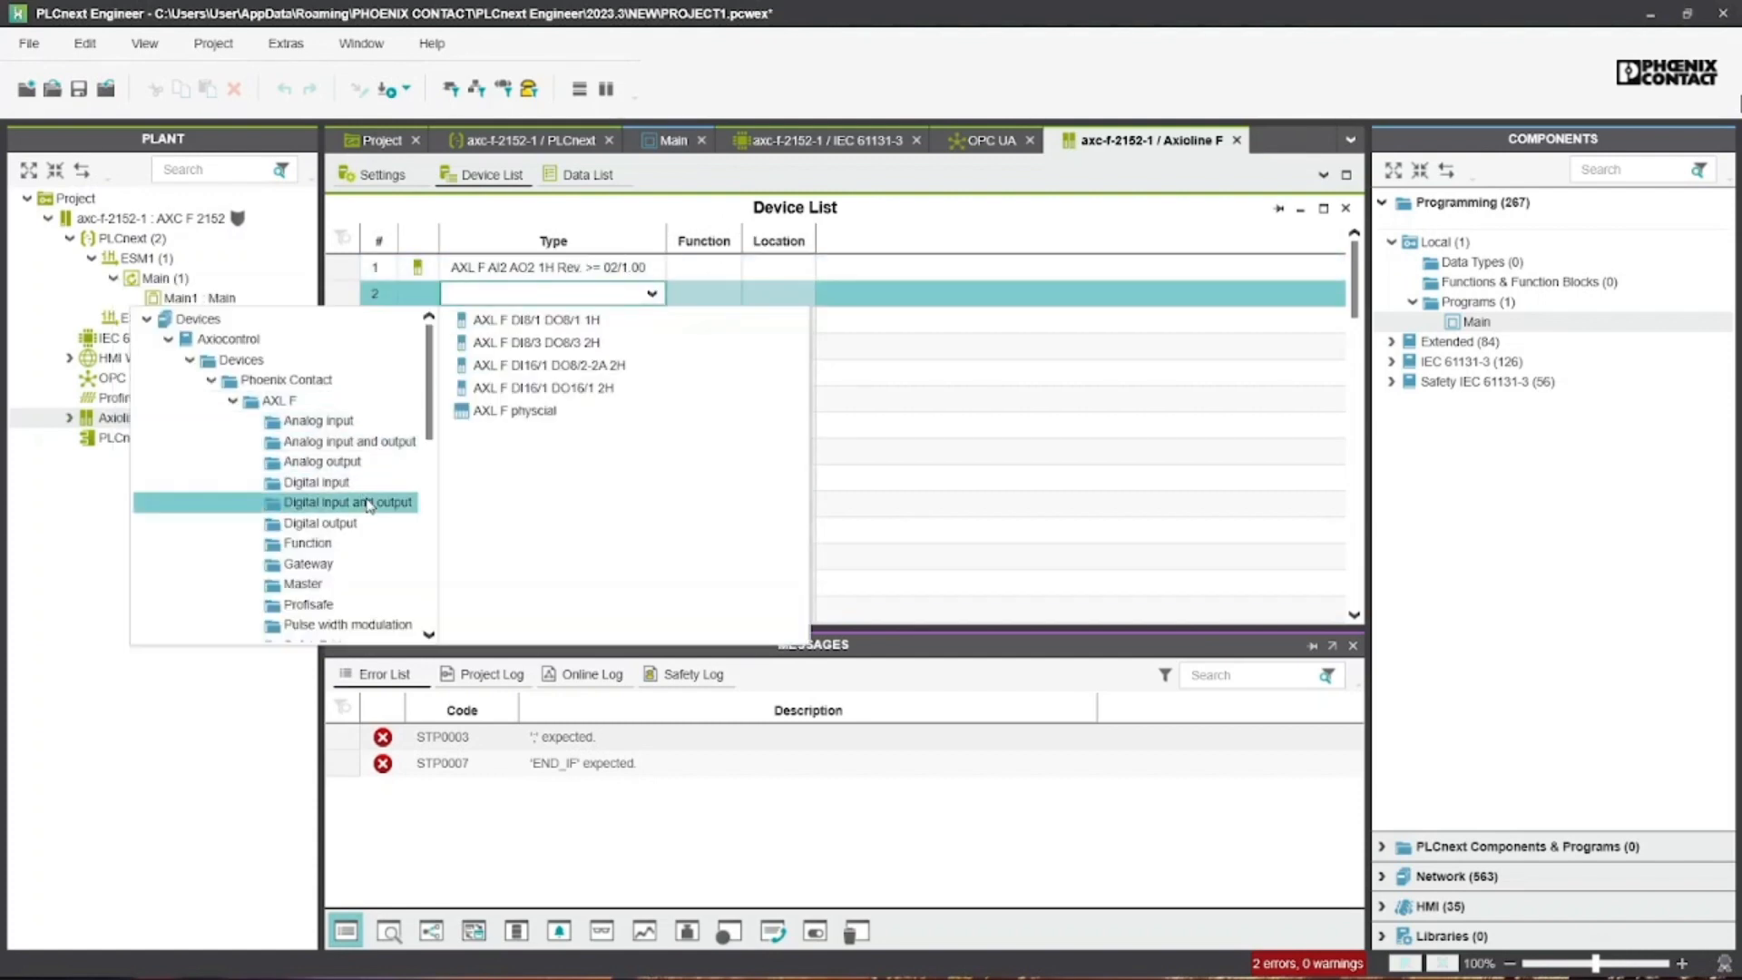
left_click(543, 321)
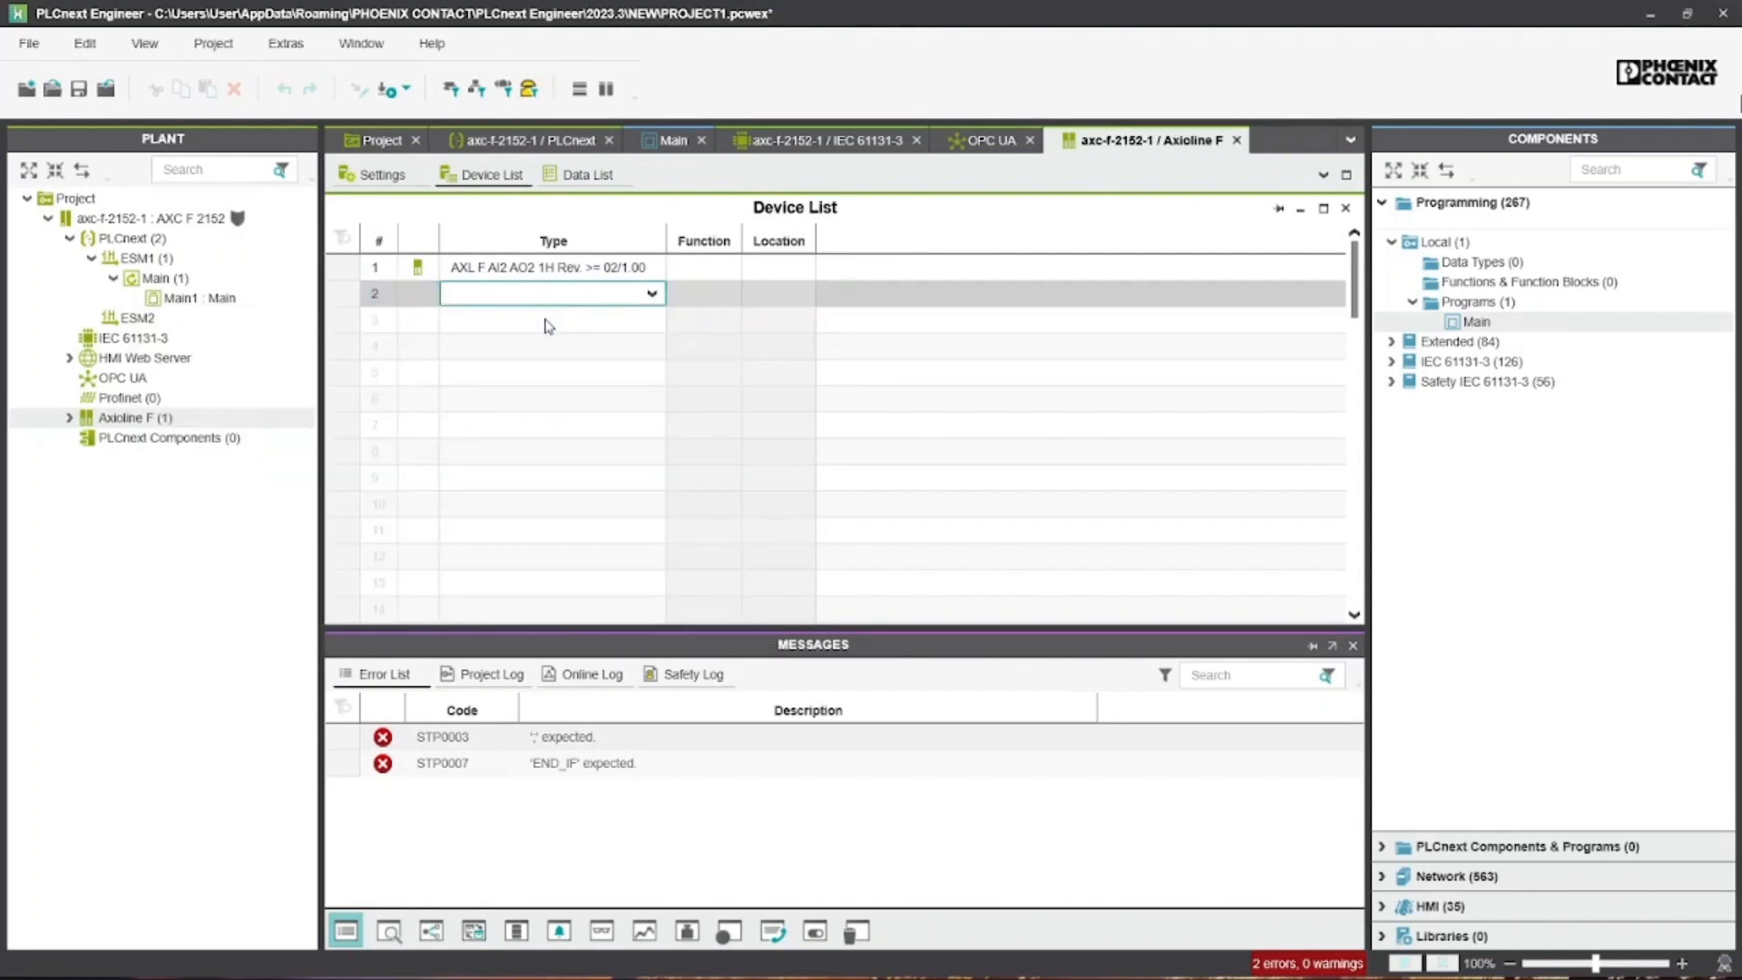
left_click(637, 324)
left_click(617, 295)
left_click(551, 325)
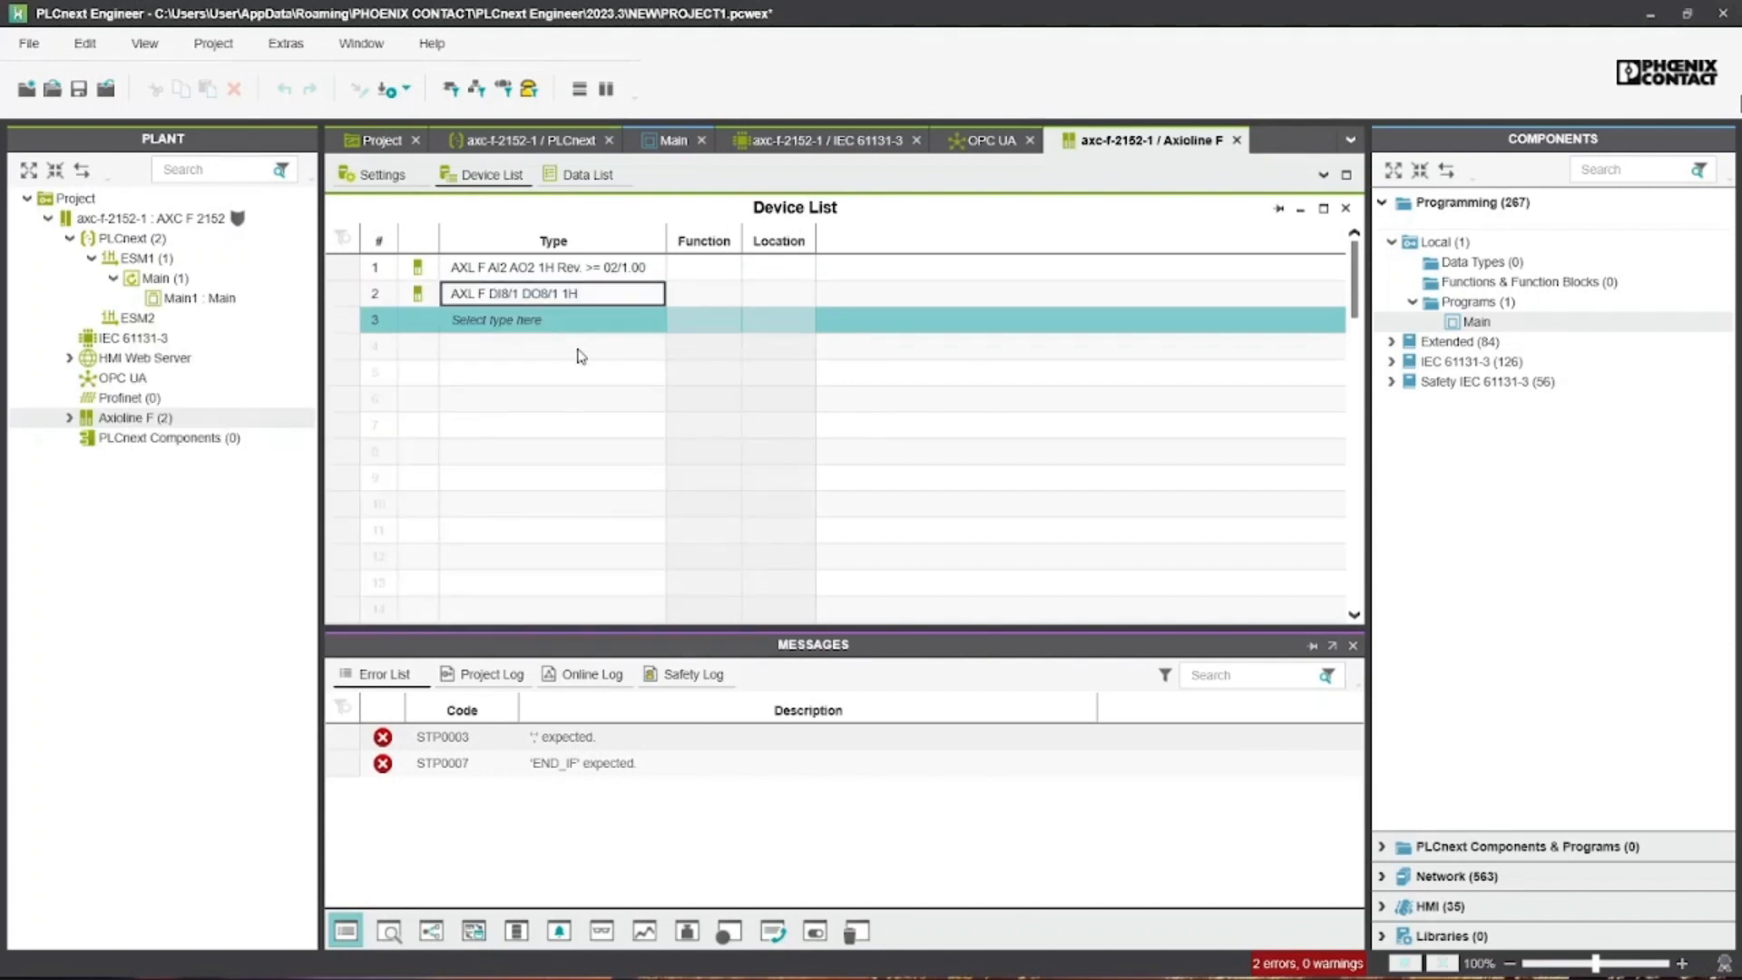
left_click(574, 295)
left_click(903, 275)
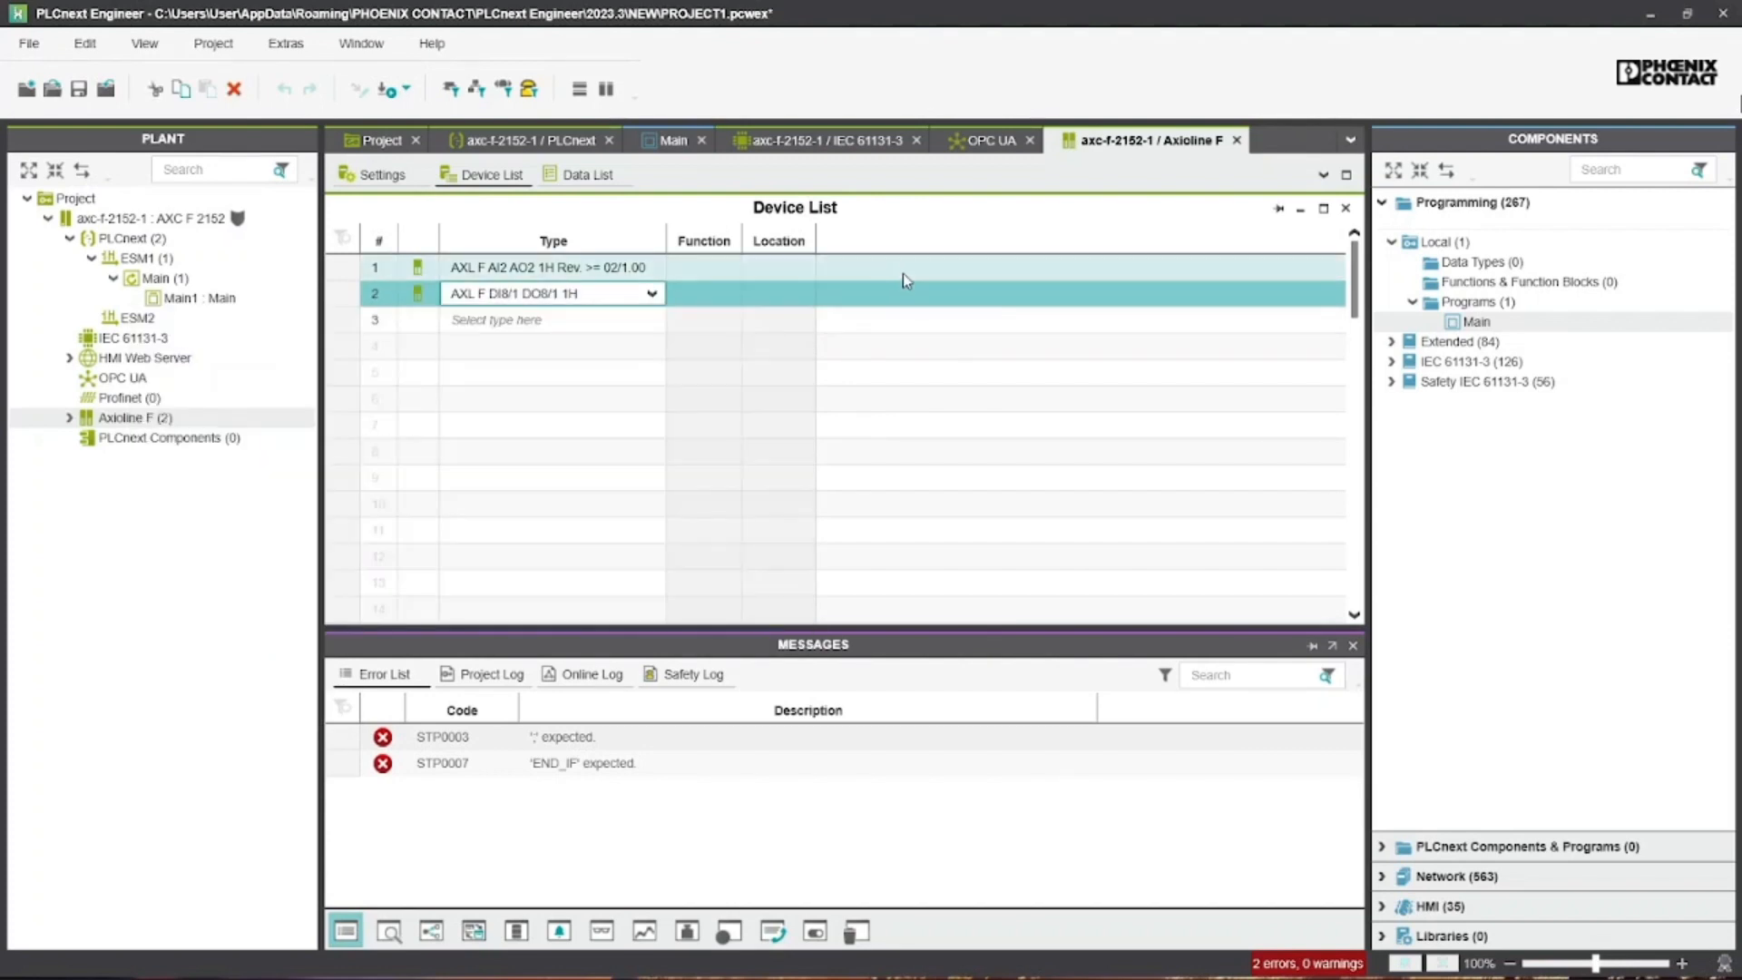
Examine the parameters and process data lists of the aio-1 and dio-1 modules under Axioline F
left_click(68, 419)
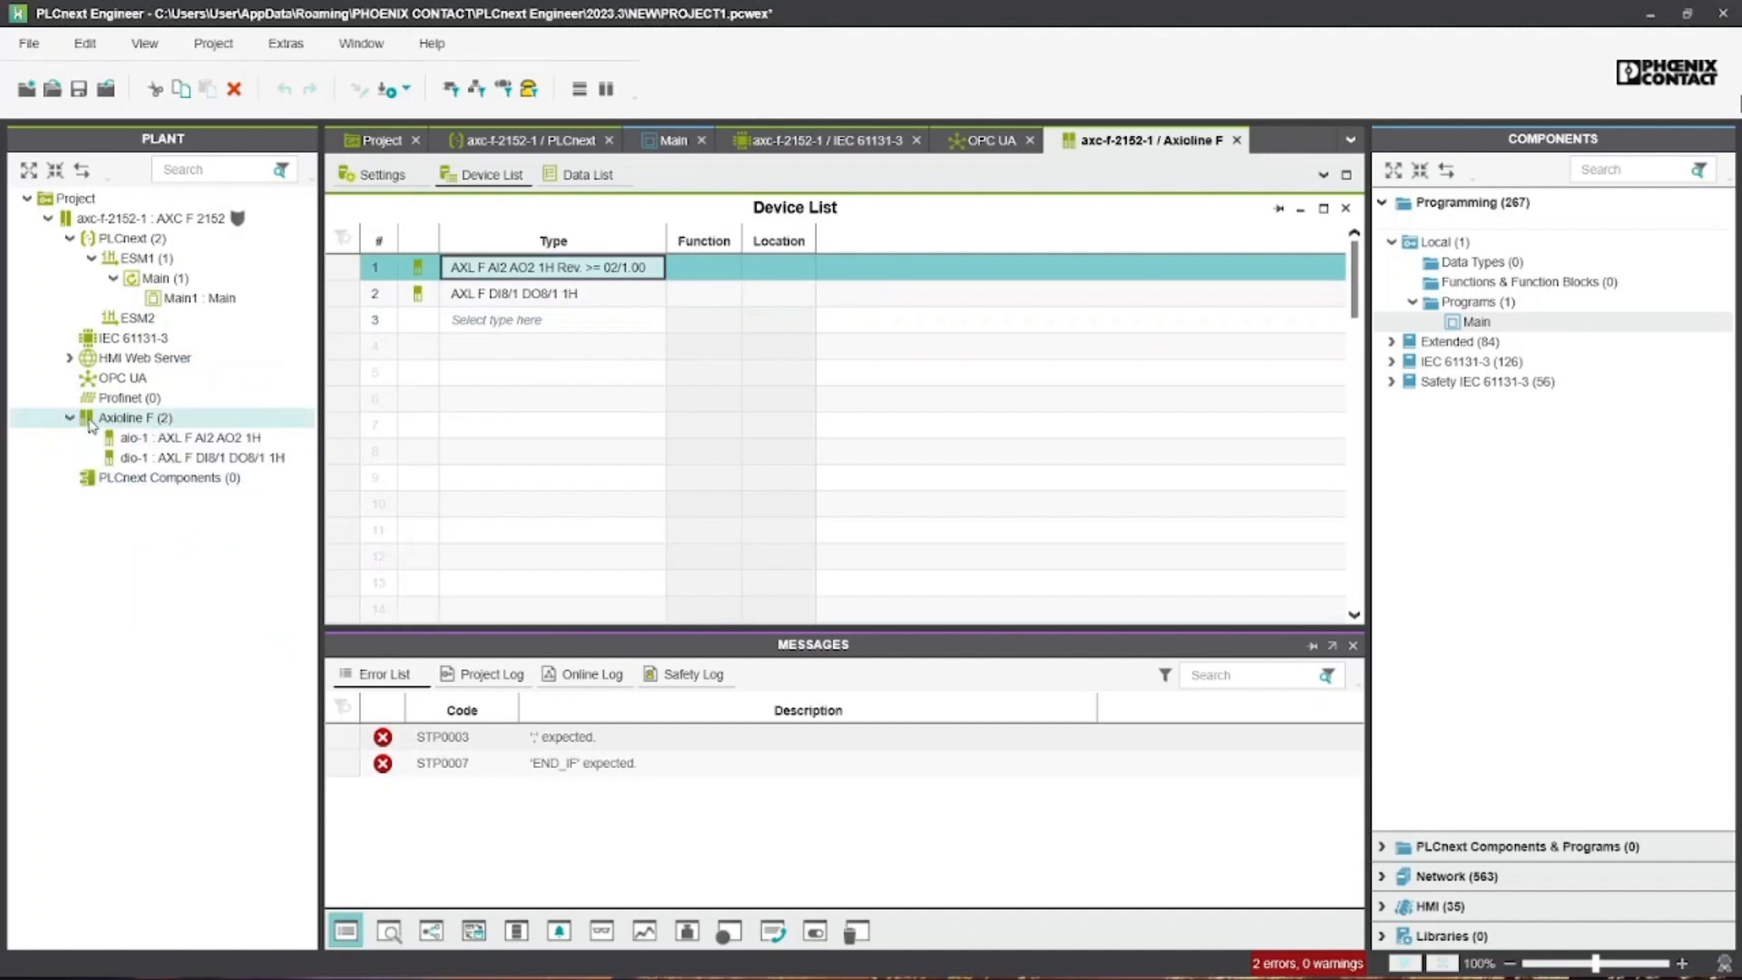
left_click(146, 440)
double_click(145, 439)
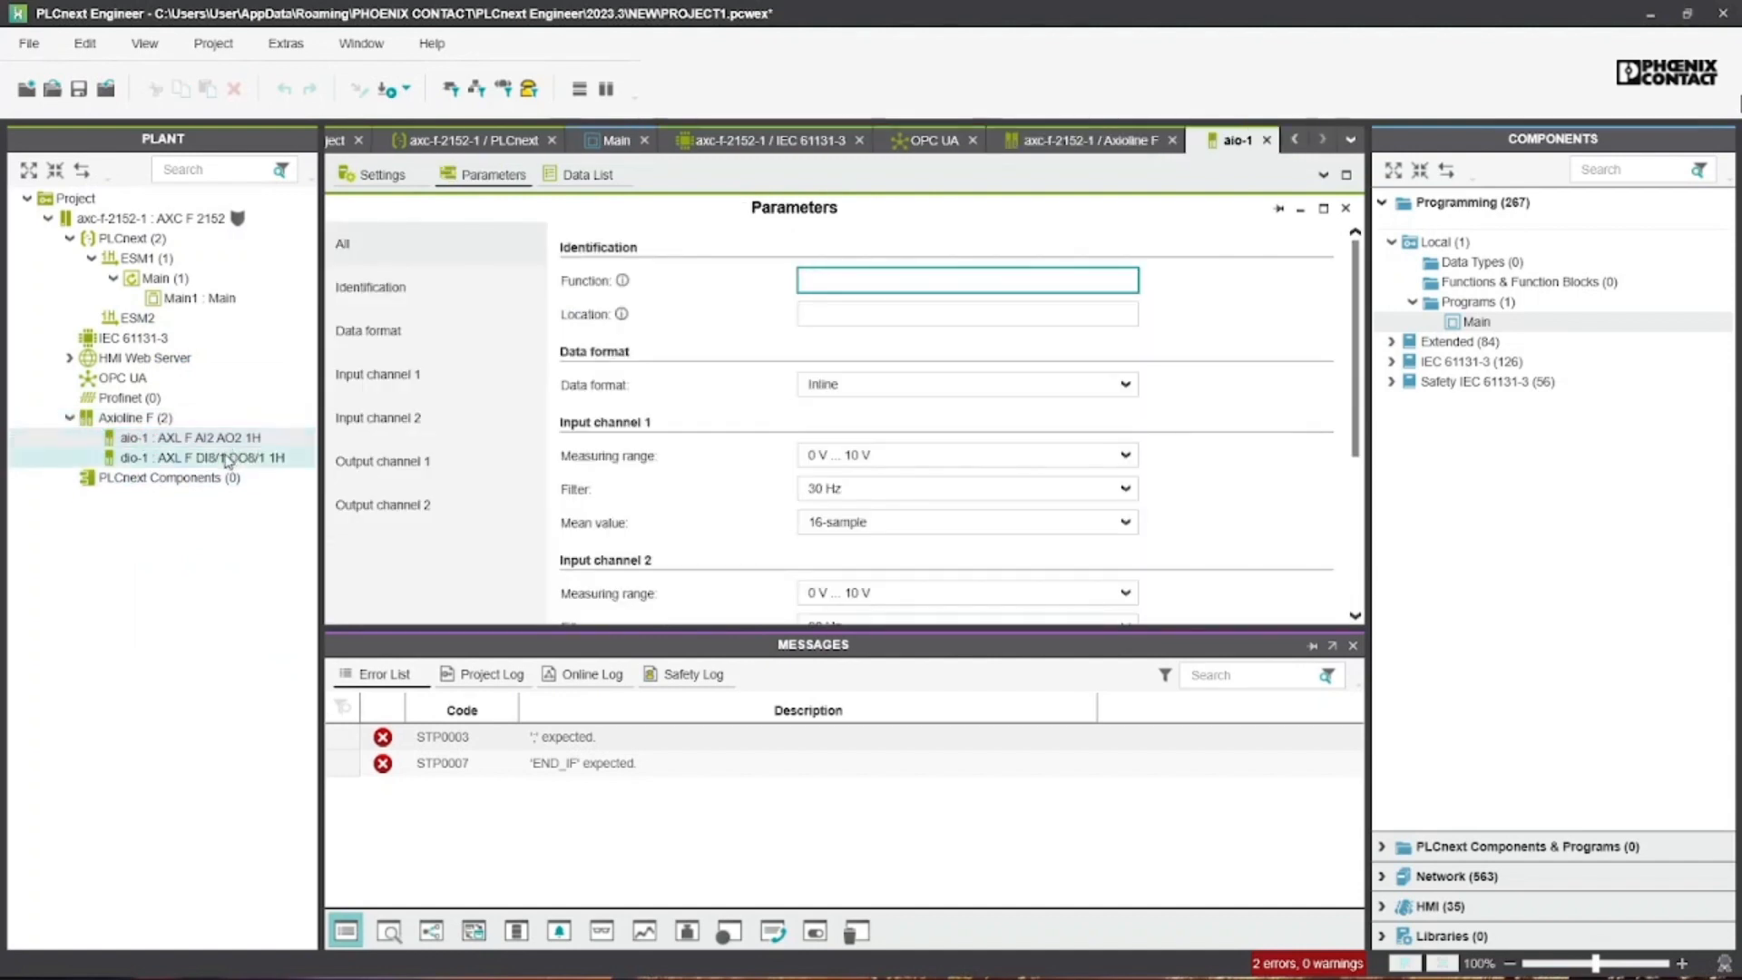
left_click(580, 174)
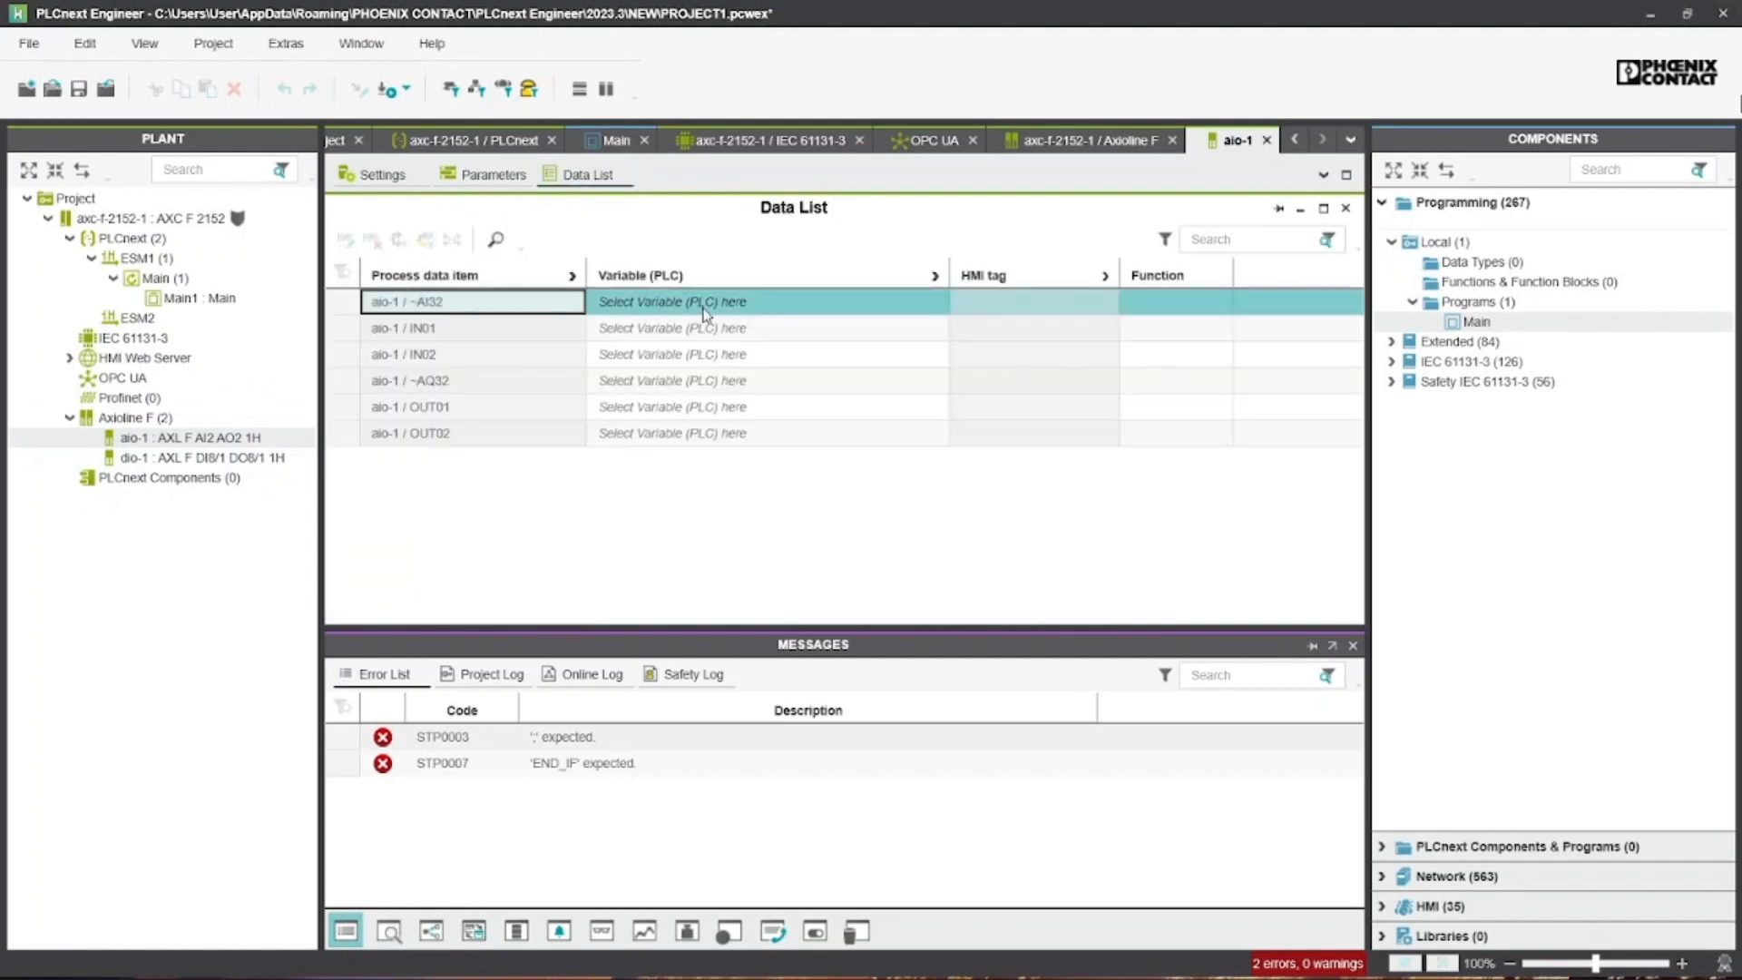
double_click(191, 463)
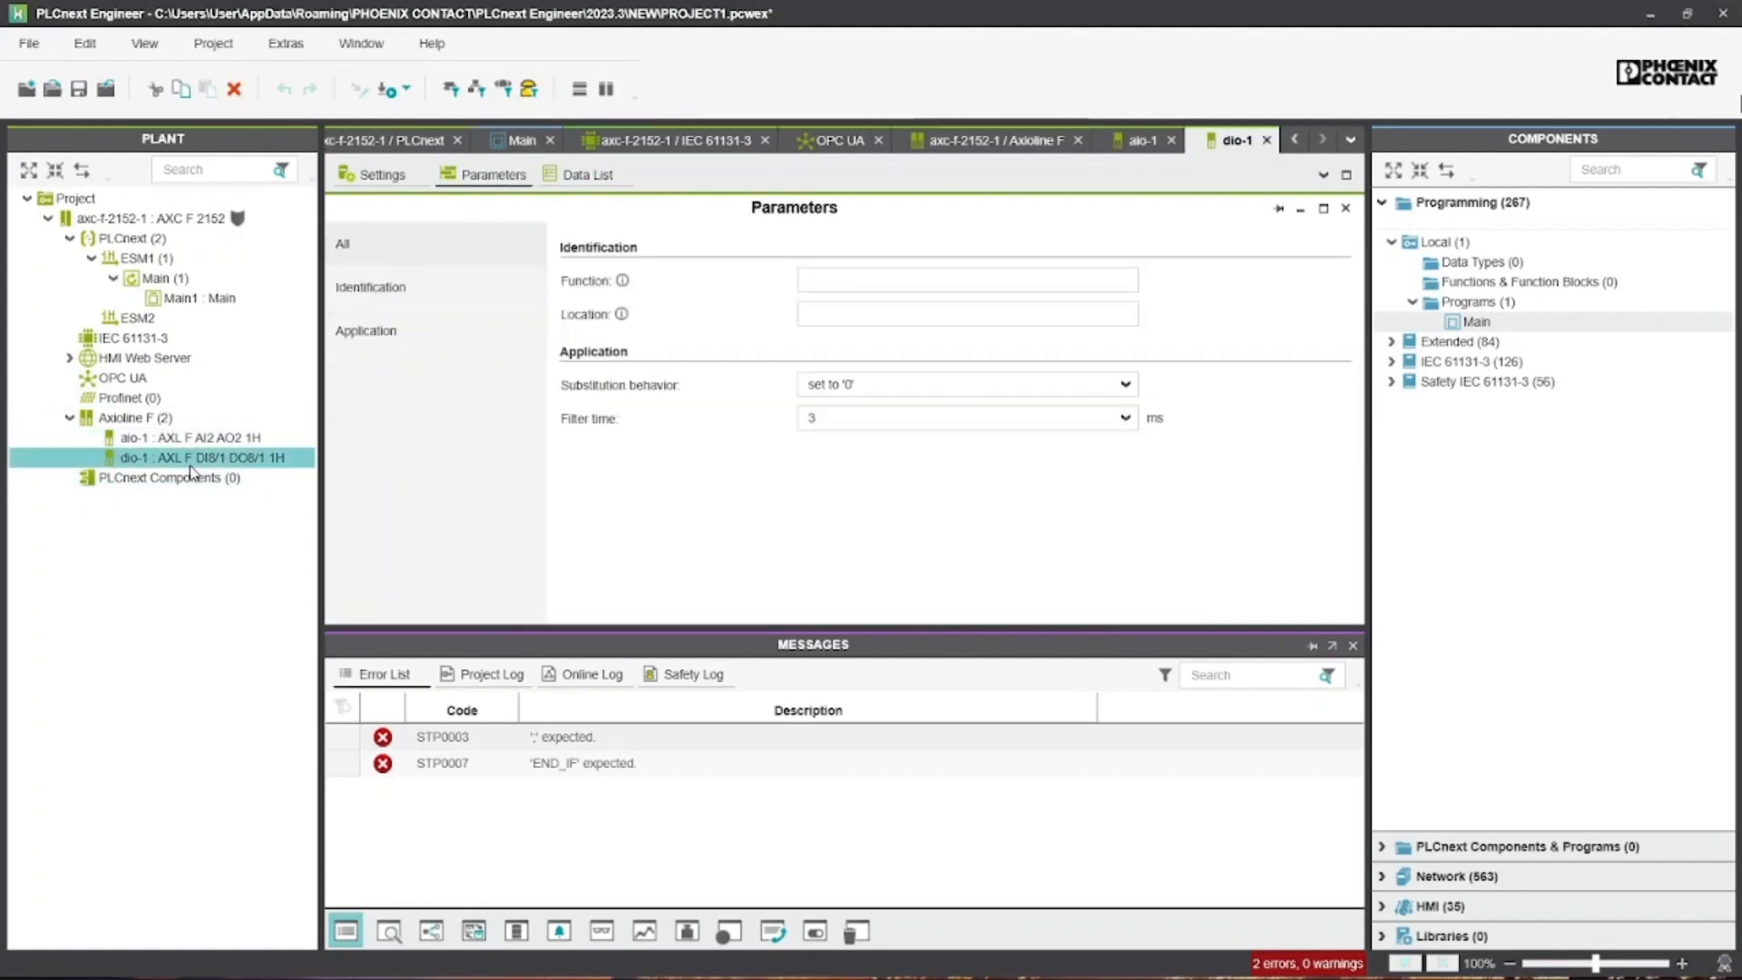
left_click(590, 174)
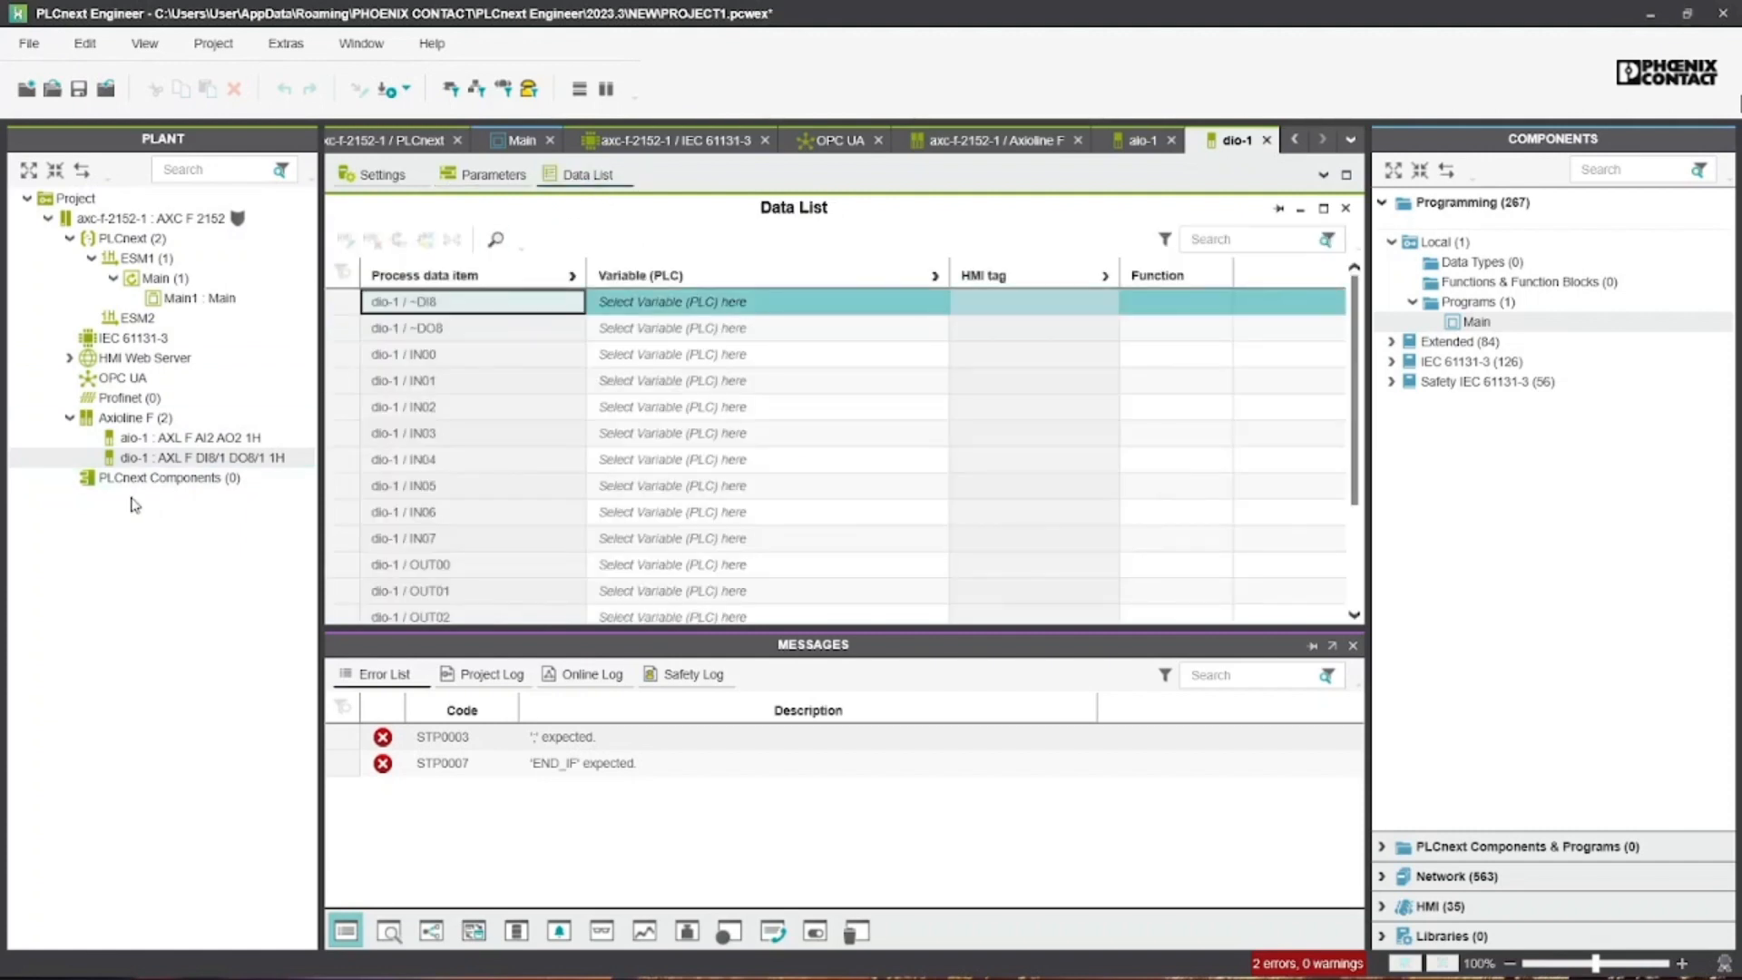
Move the analog module aio-1 below the digital module dio-1 in the Axioline F device order
left_click_drag(145, 438, 195, 455)
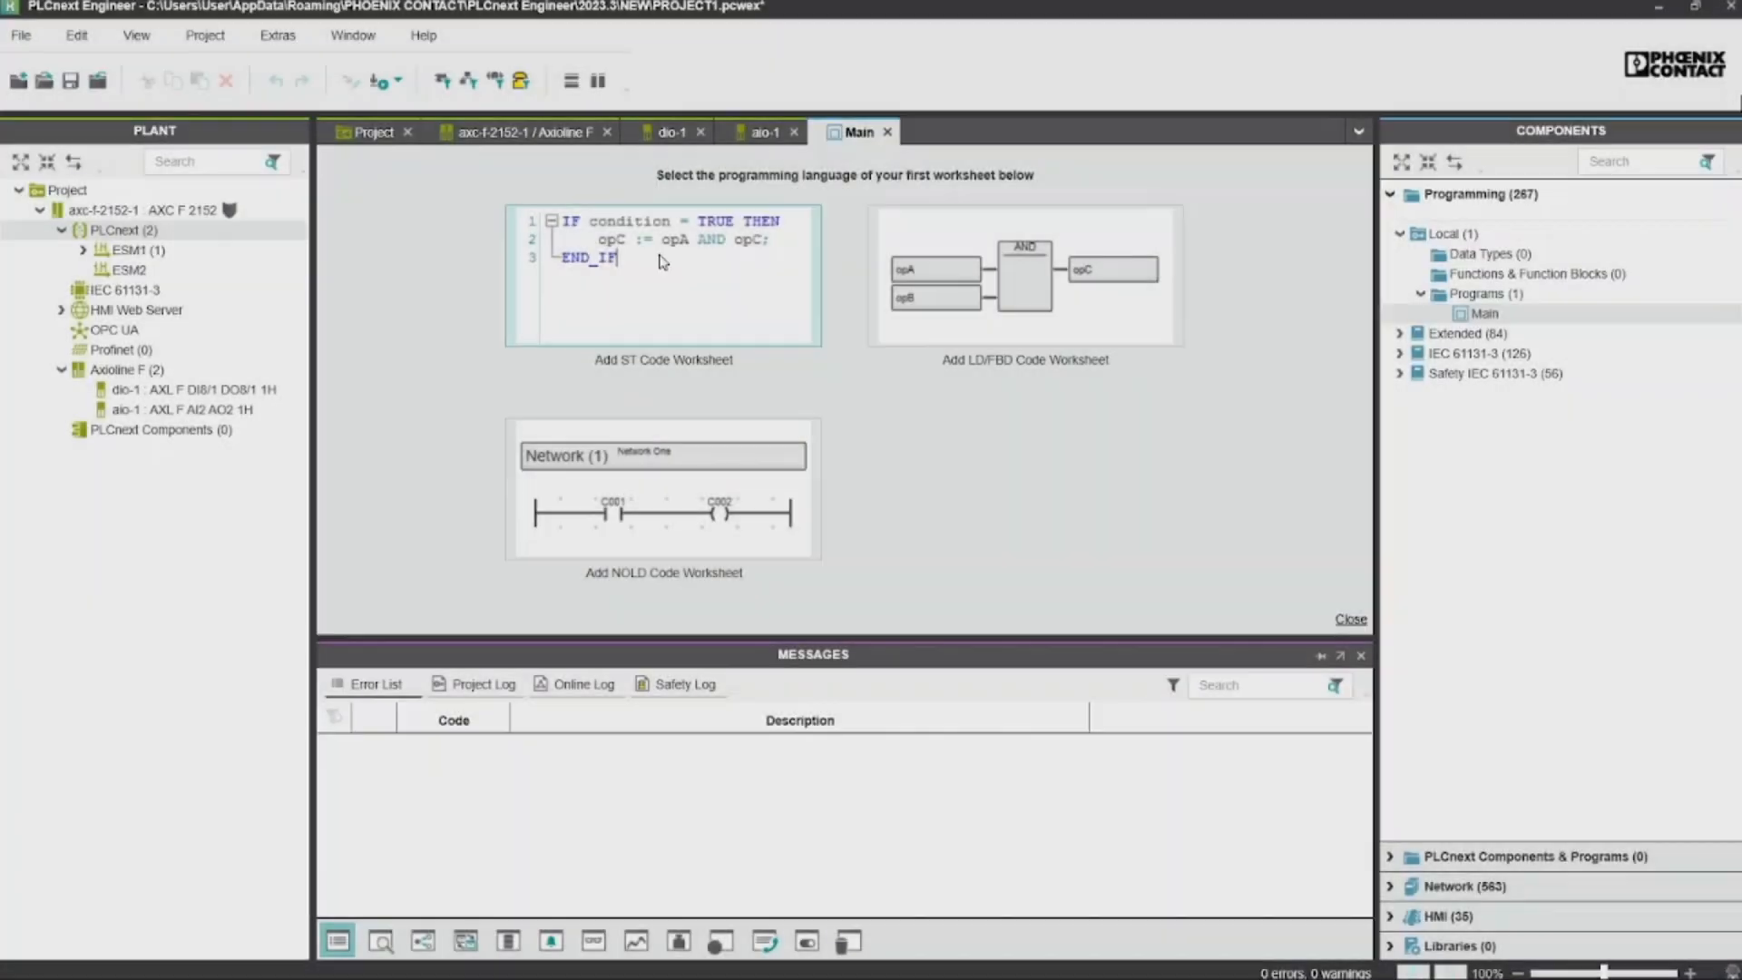
Add an ST code worksheet to the Main program and enter the keyword IF on its first line
left_click(664, 262)
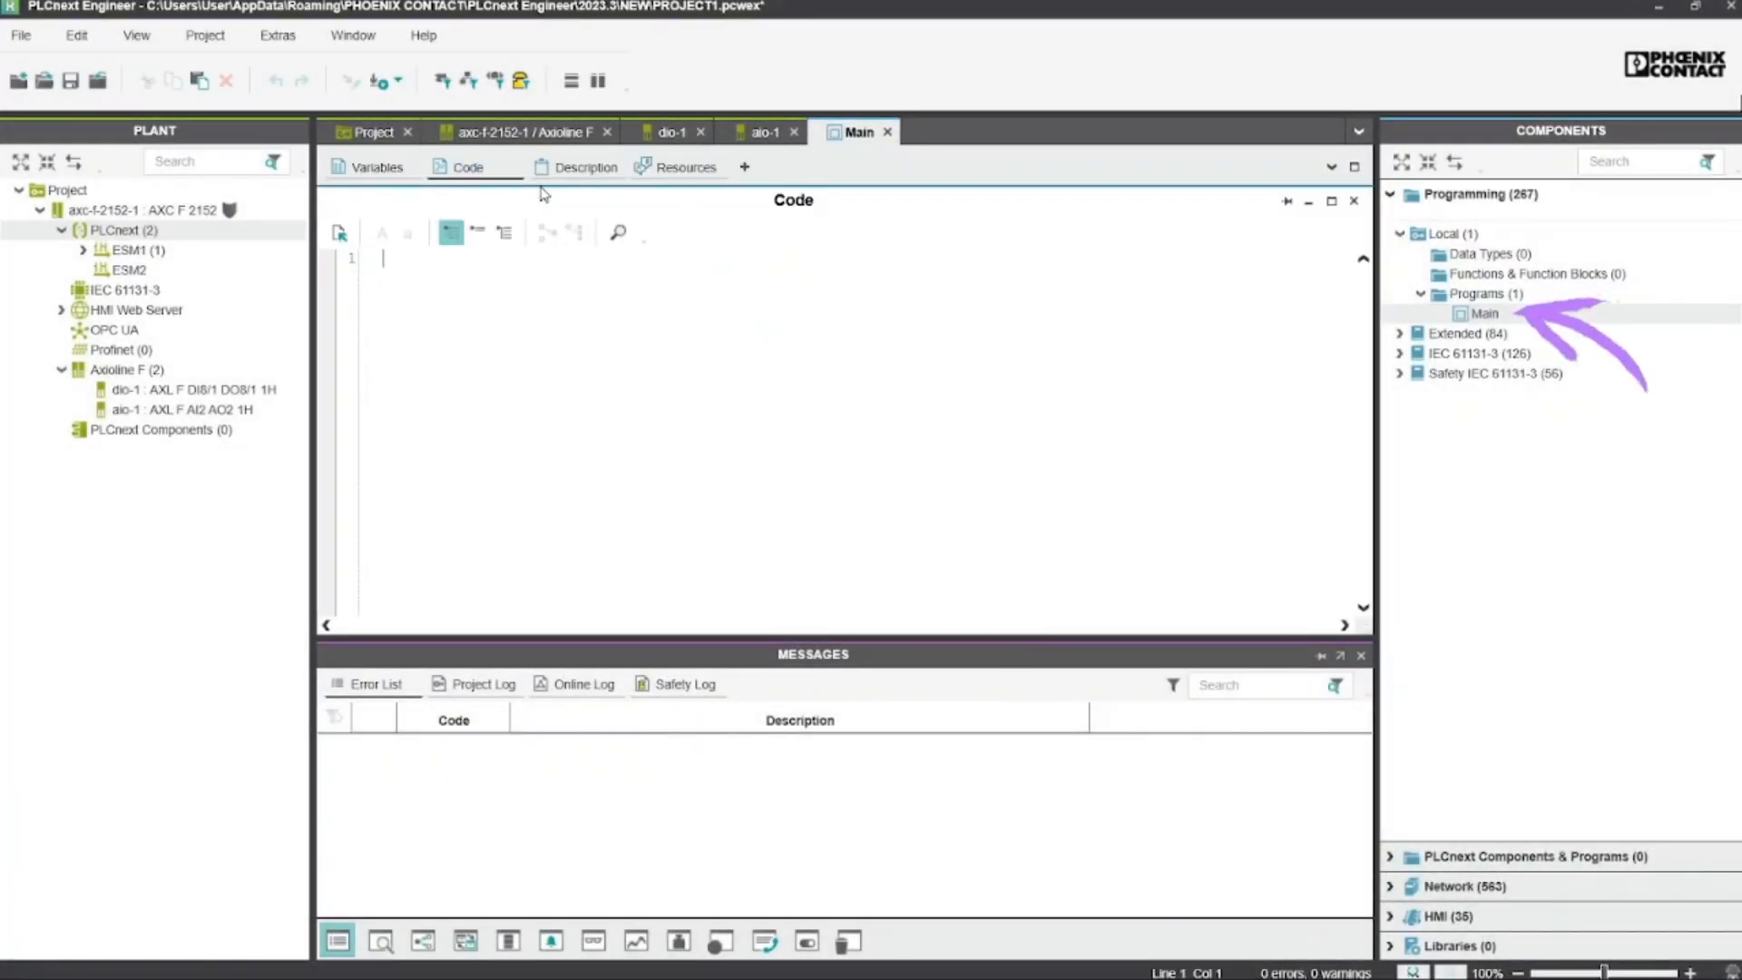
type("W")
key("BackSpace")
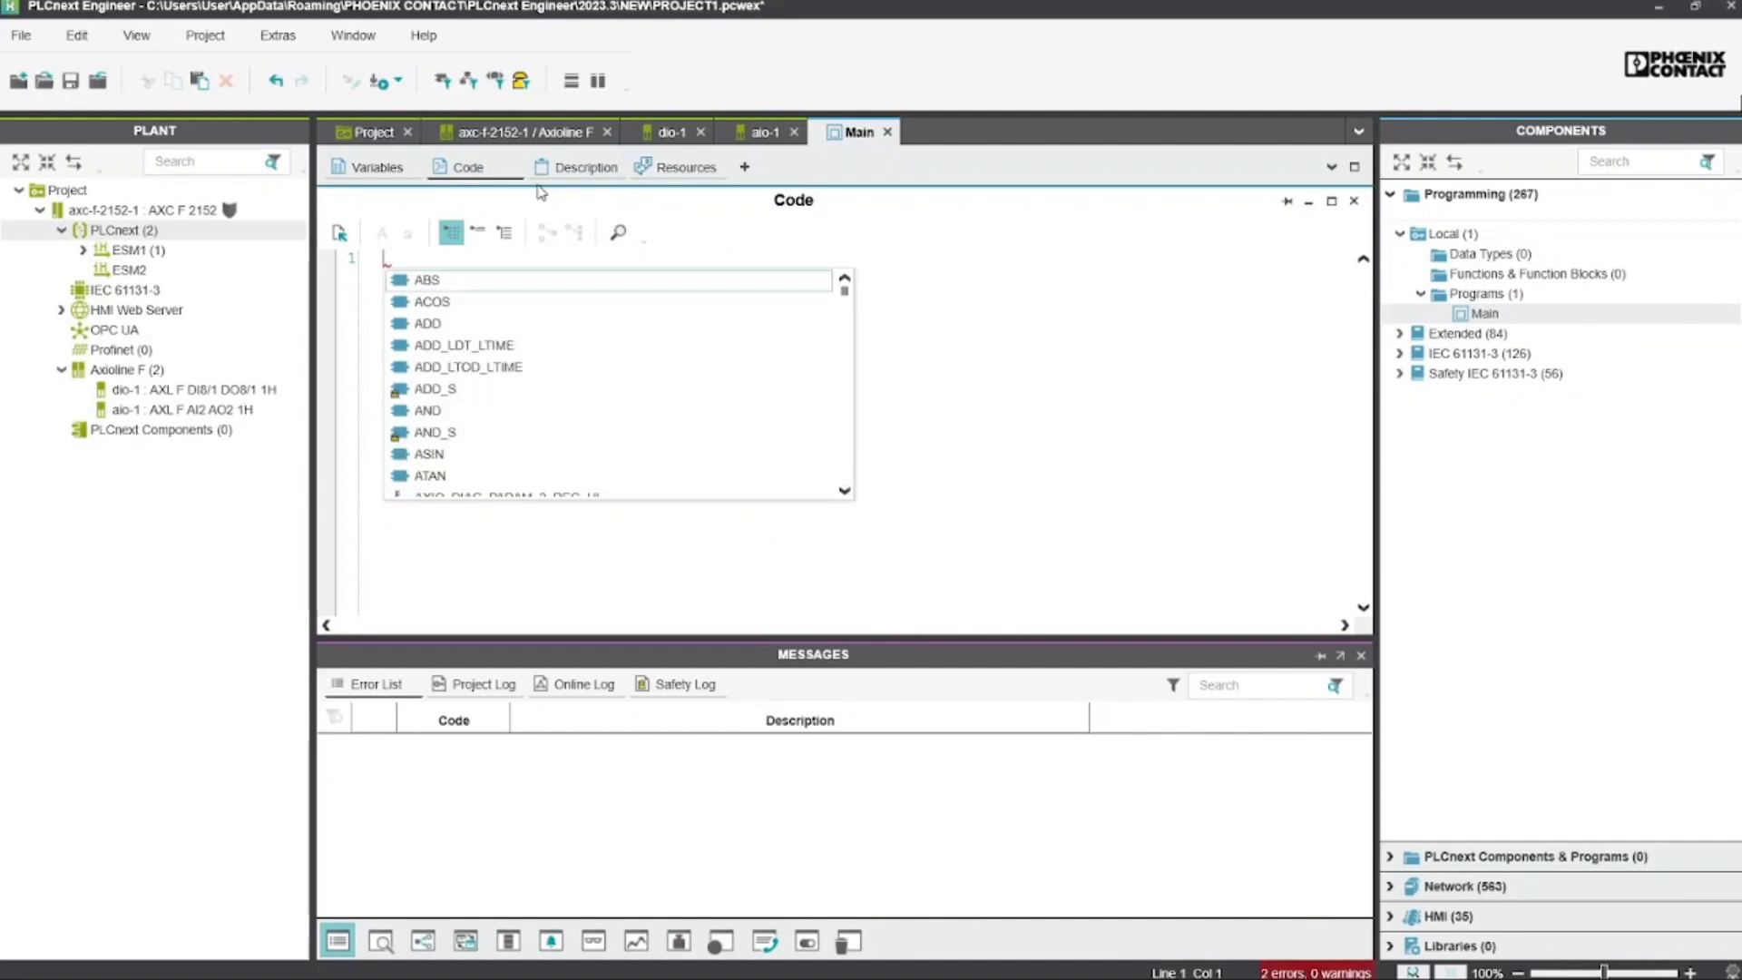
type("IF ")
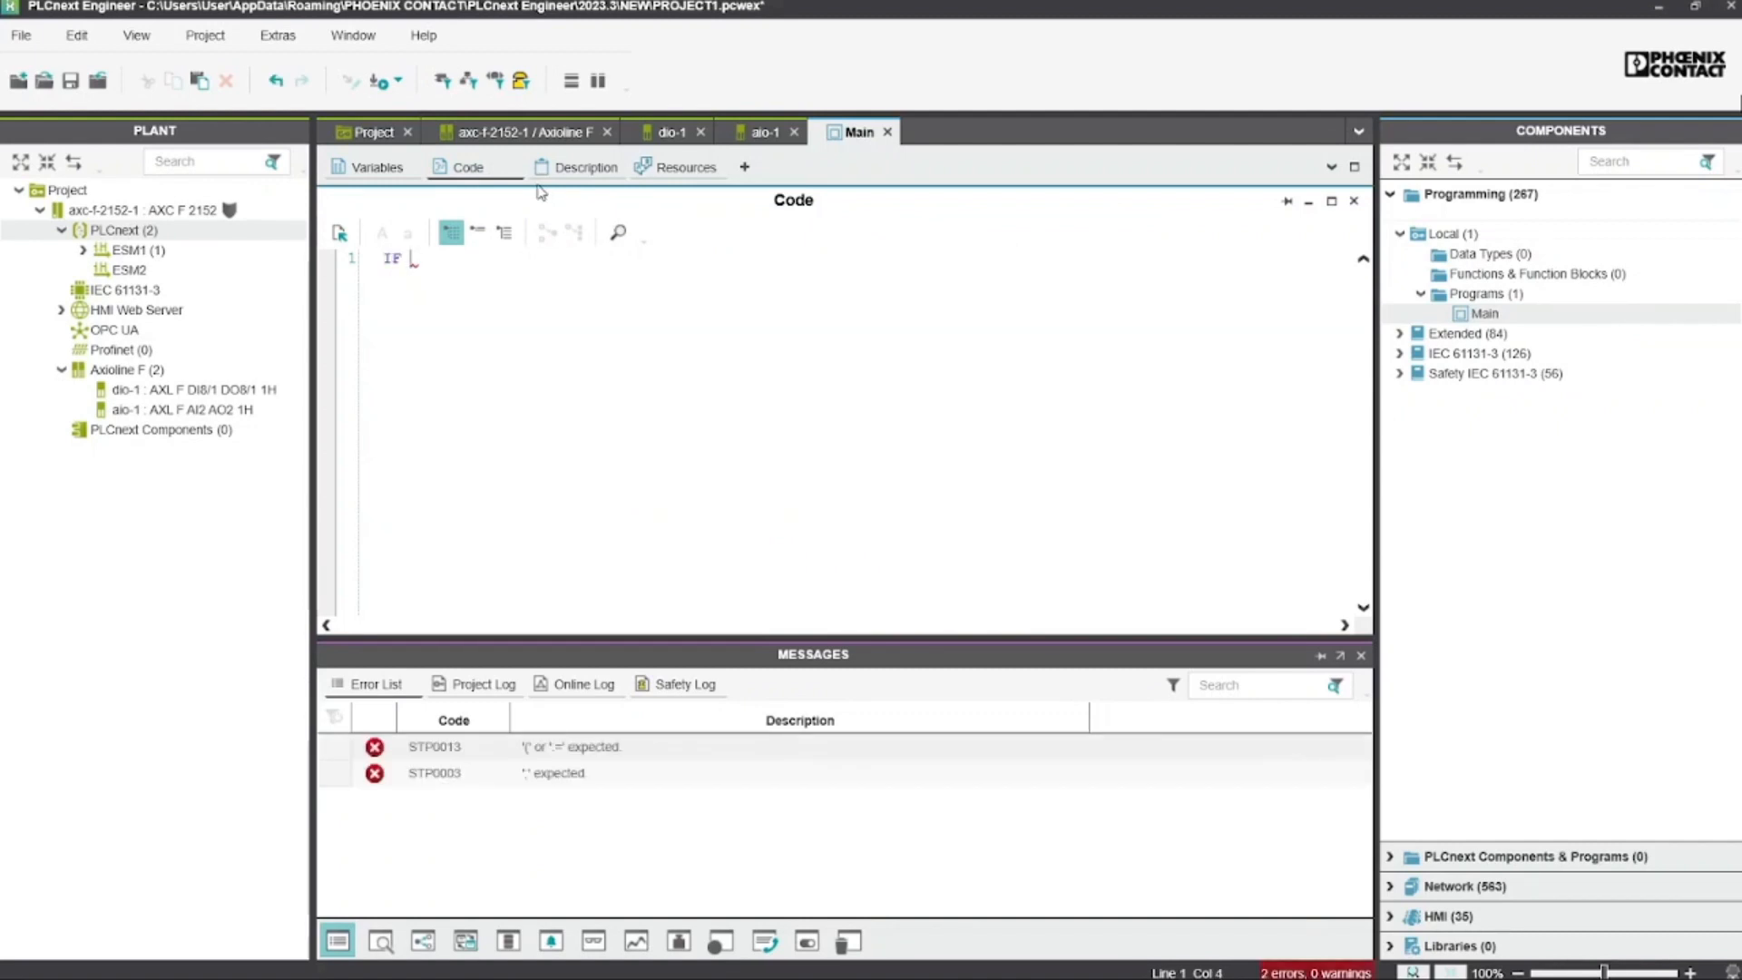
type("......")
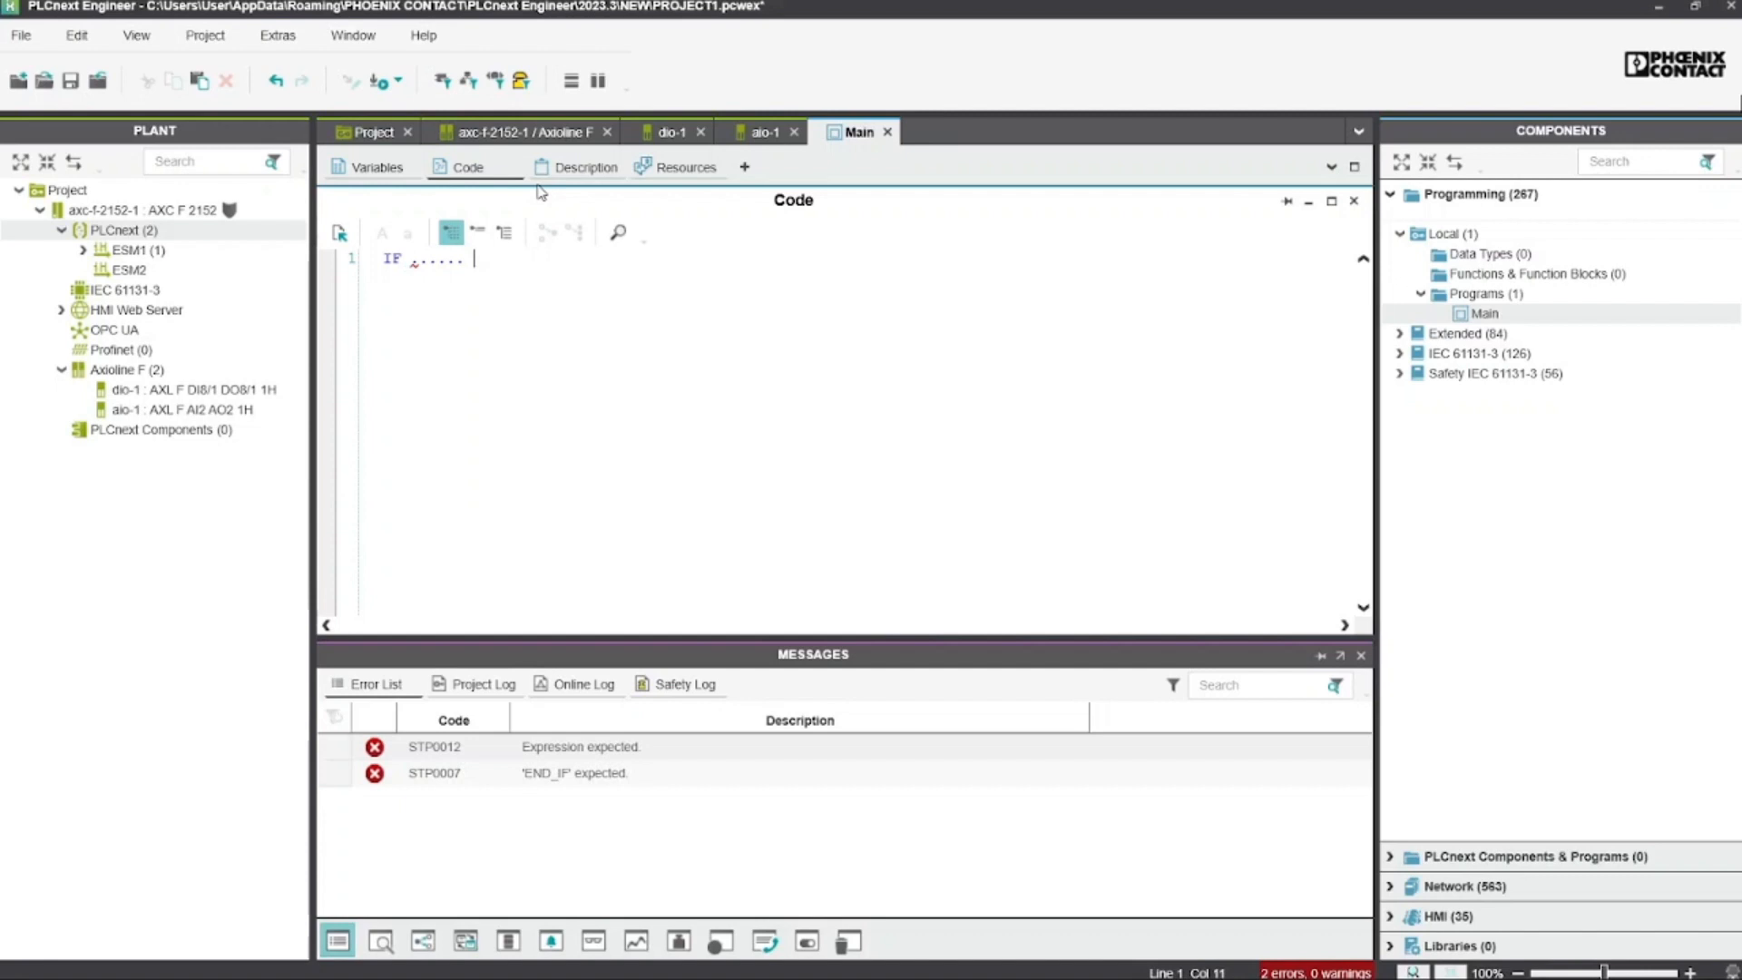
key("BackSpace")
key("BackSpace")
key("BackSpace")
key("BackSpace")
key("BackSpace")
key("BackSpace")
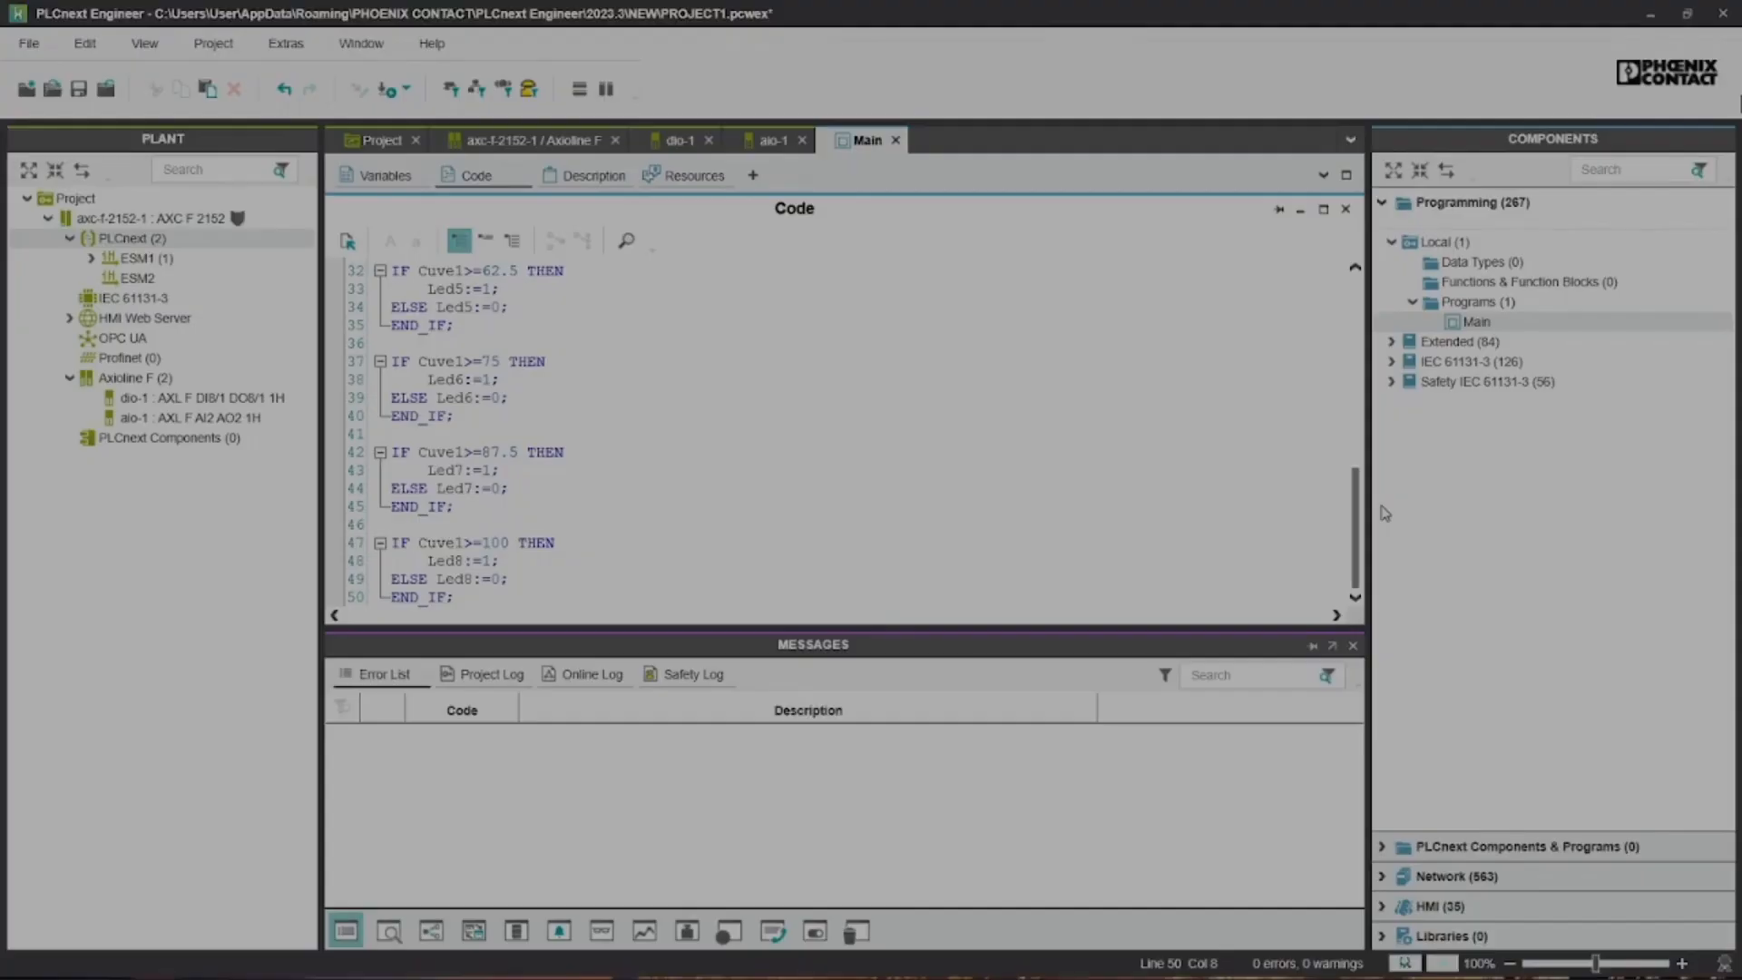
Declare the BOOL variable V1 in the Main program's variables and set its usage to External
scroll(1323, 354, "up", 12)
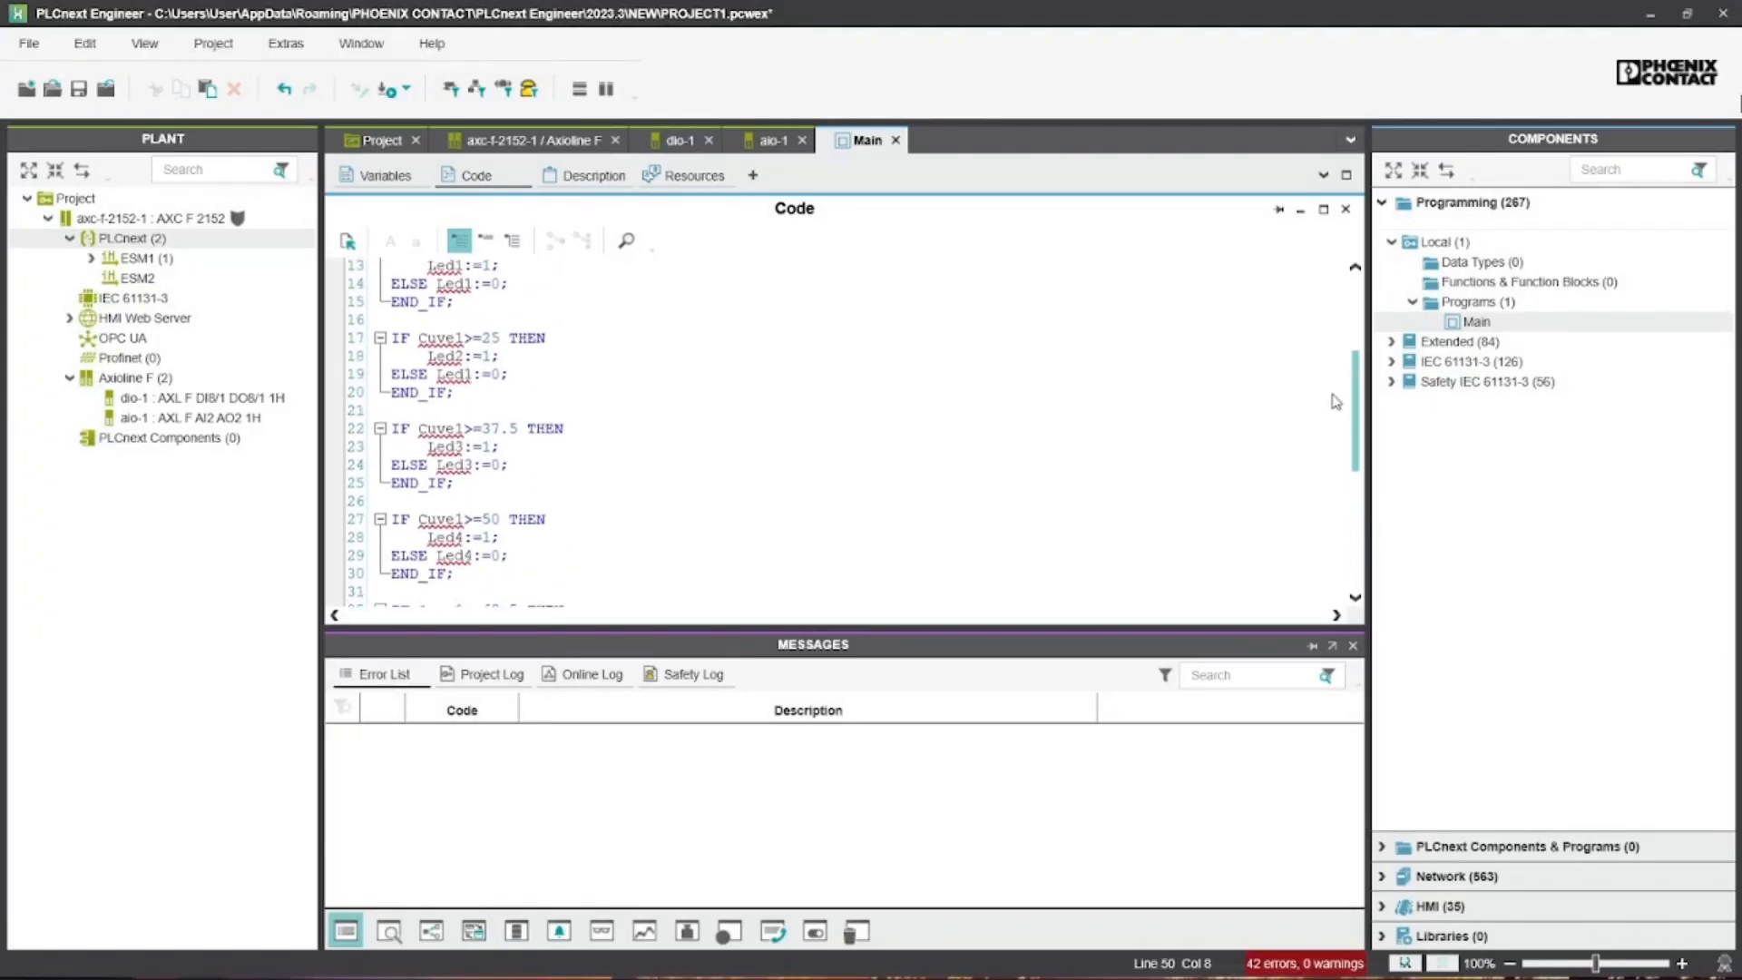
scroll(1324, 354, "up", 2)
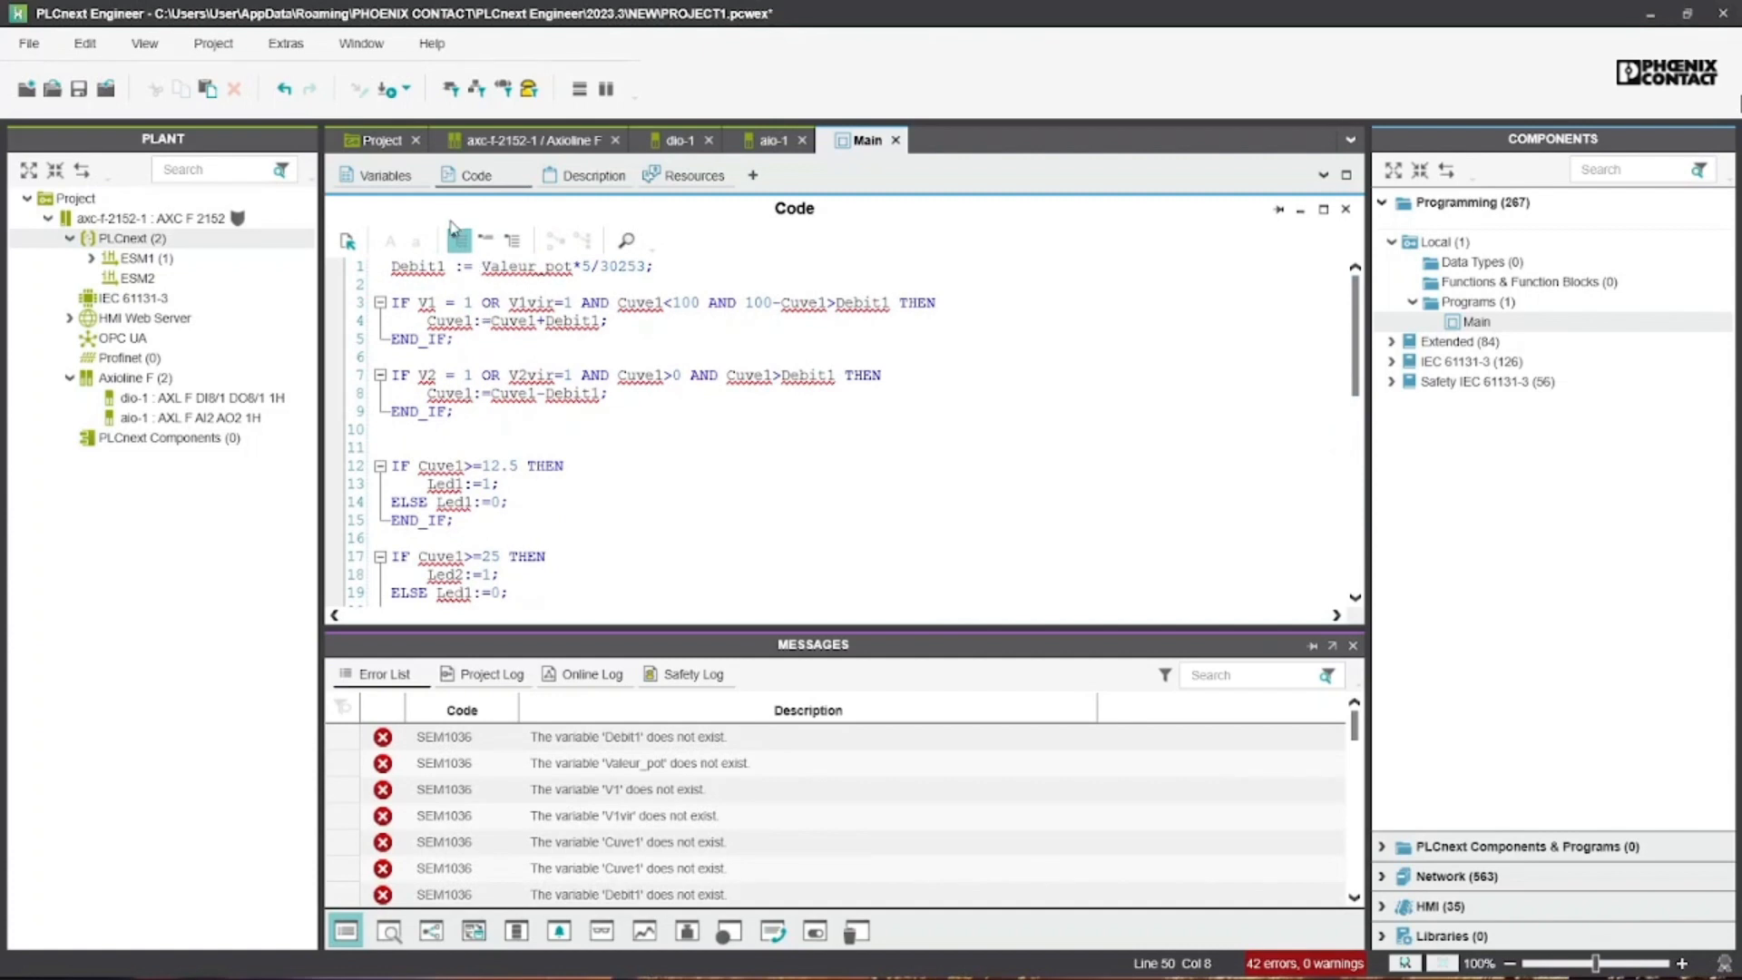
left_click(384, 175)
left_click(448, 328)
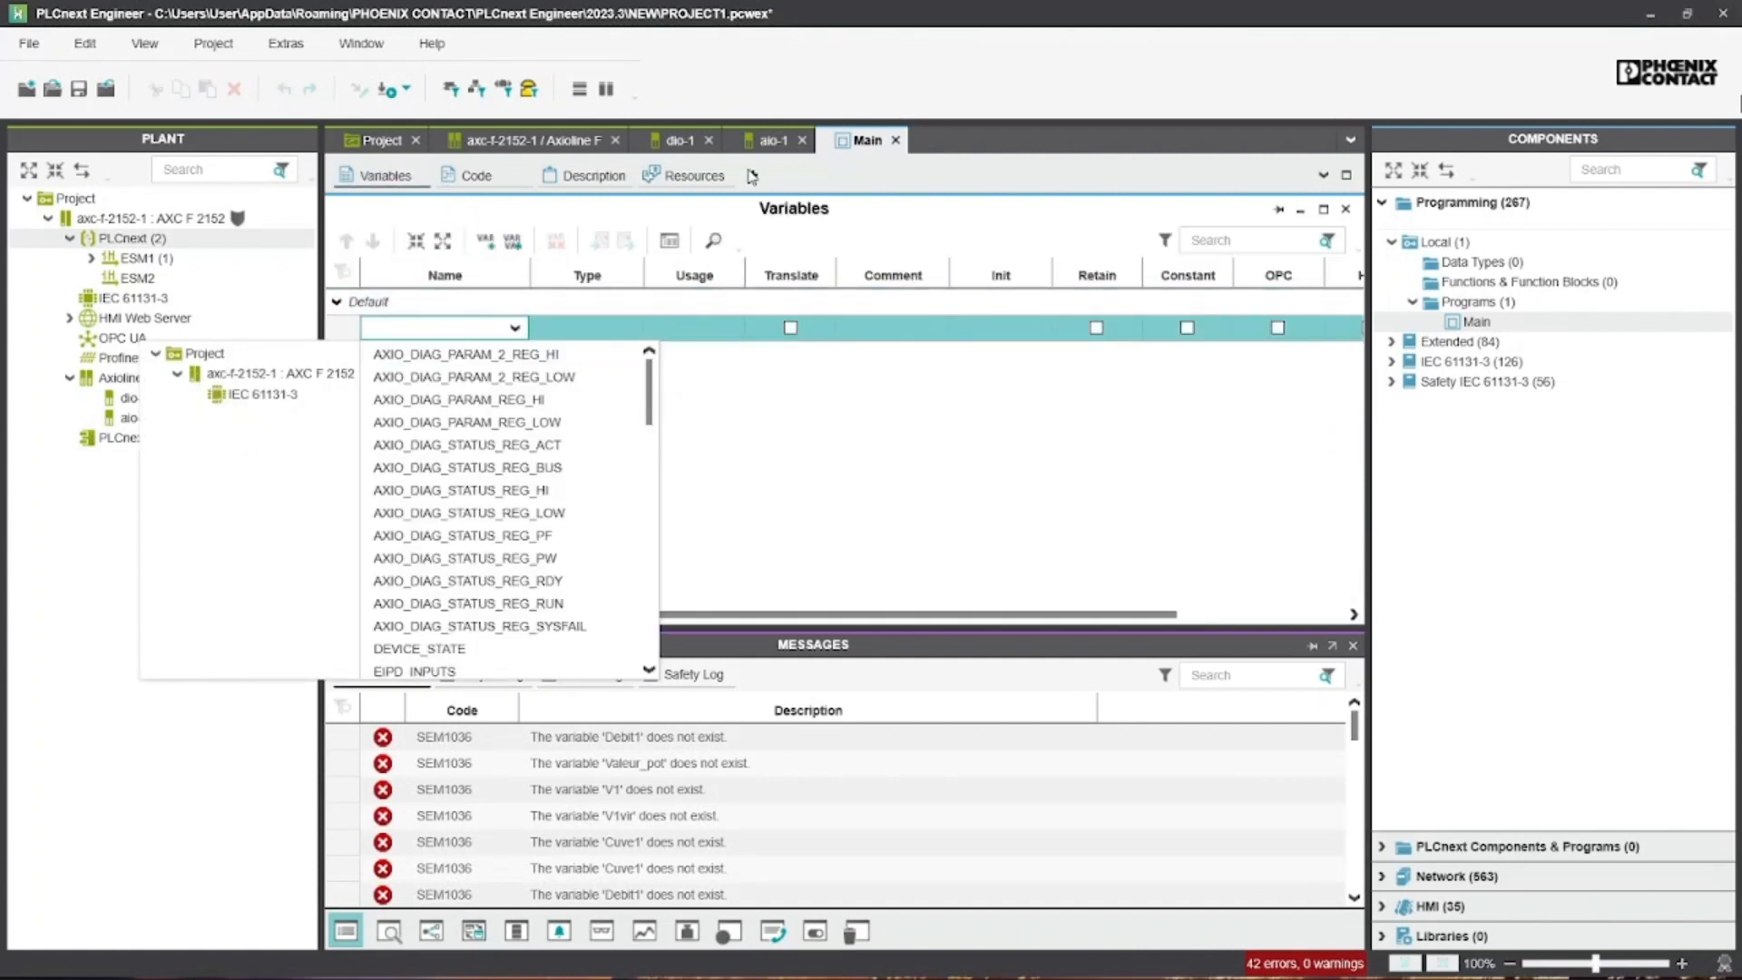
type("V1")
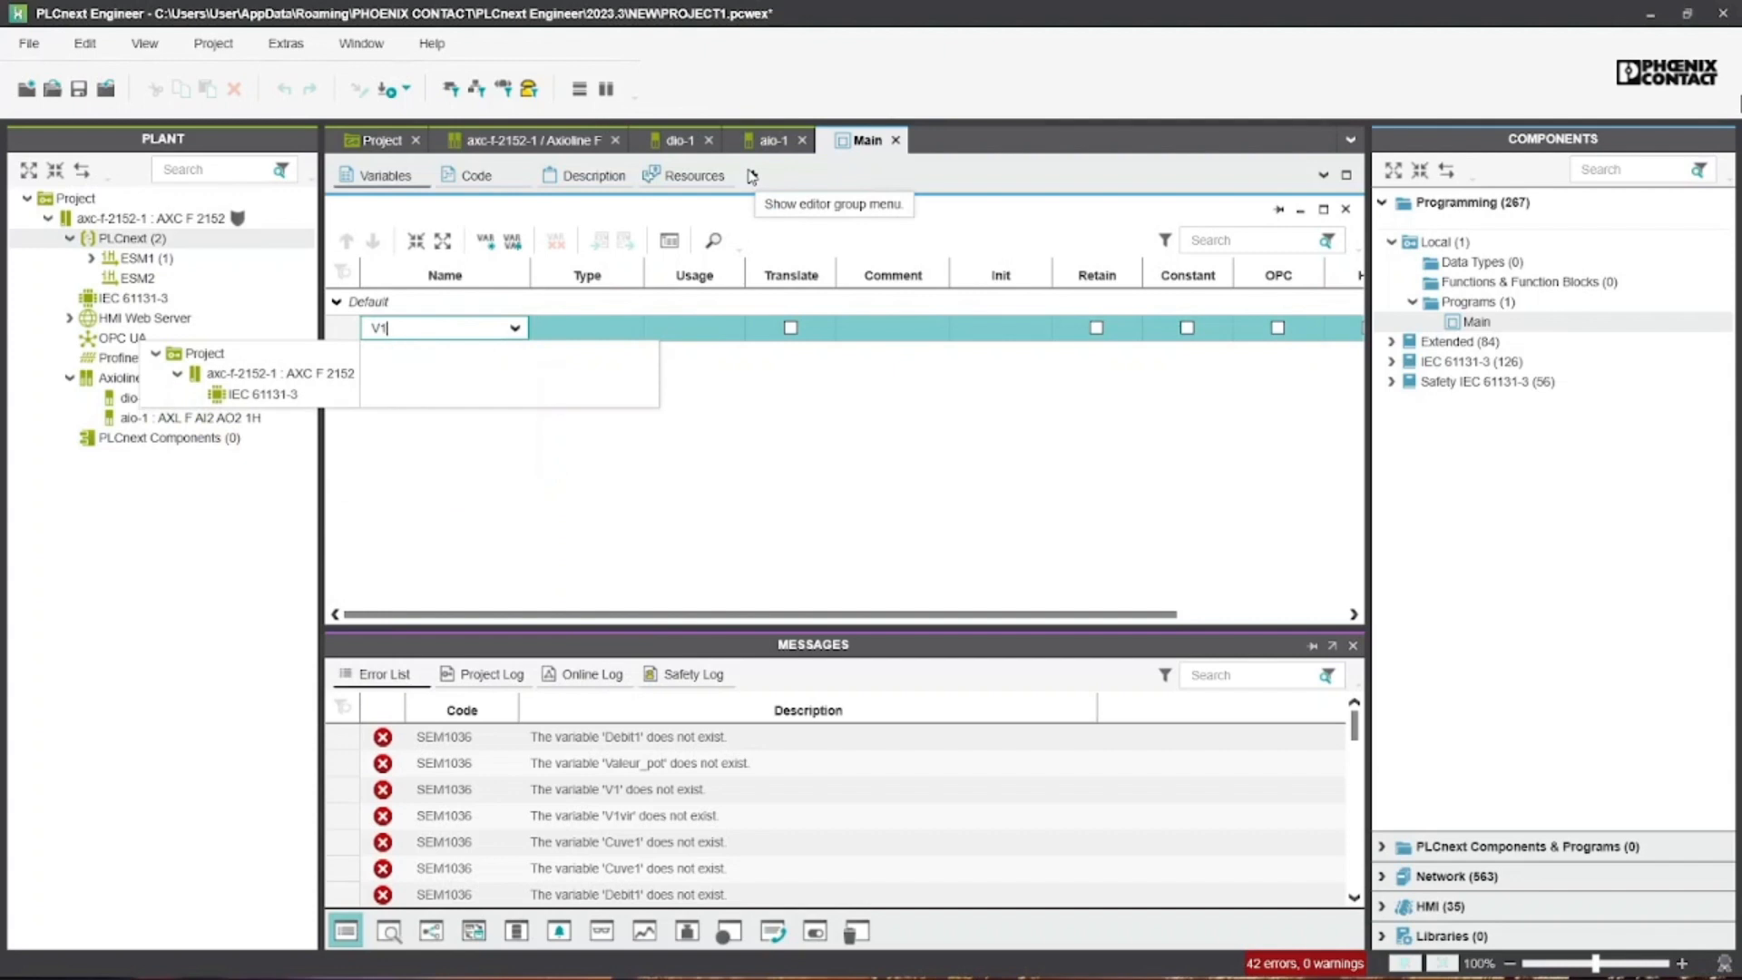
key("Return")
left_click(694, 328)
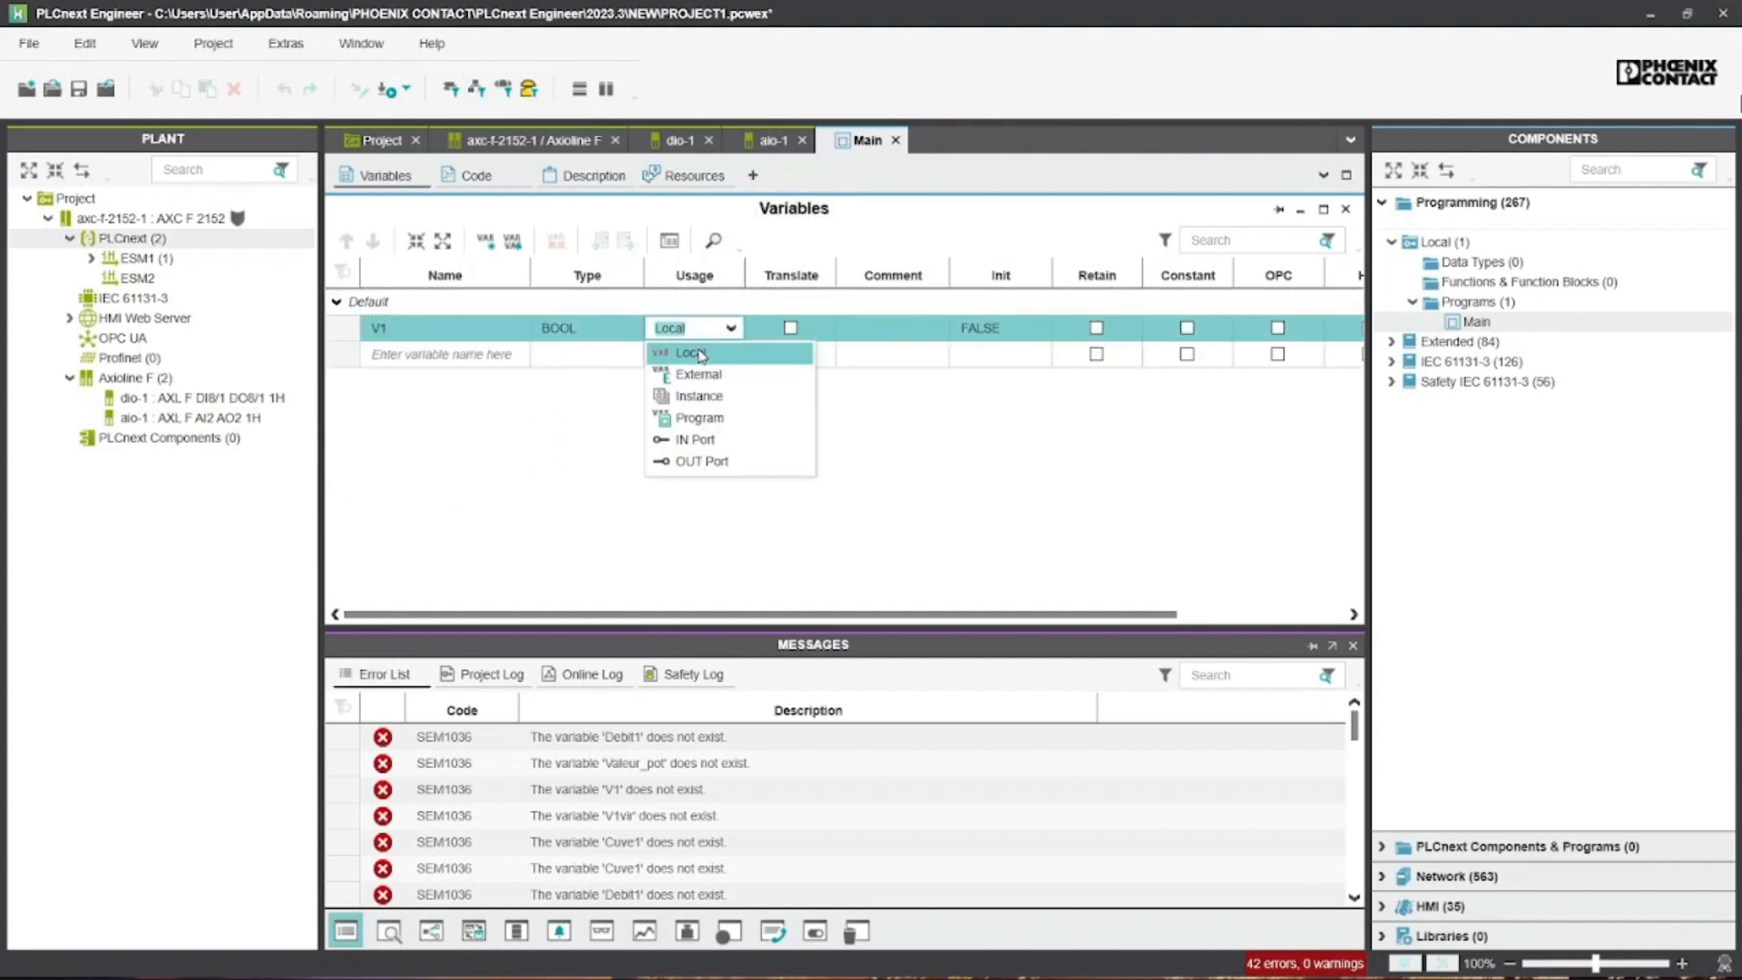
left_click(700, 375)
Declare the BOOL variable V2 in the Main program and set its usage to External
left_click(427, 356)
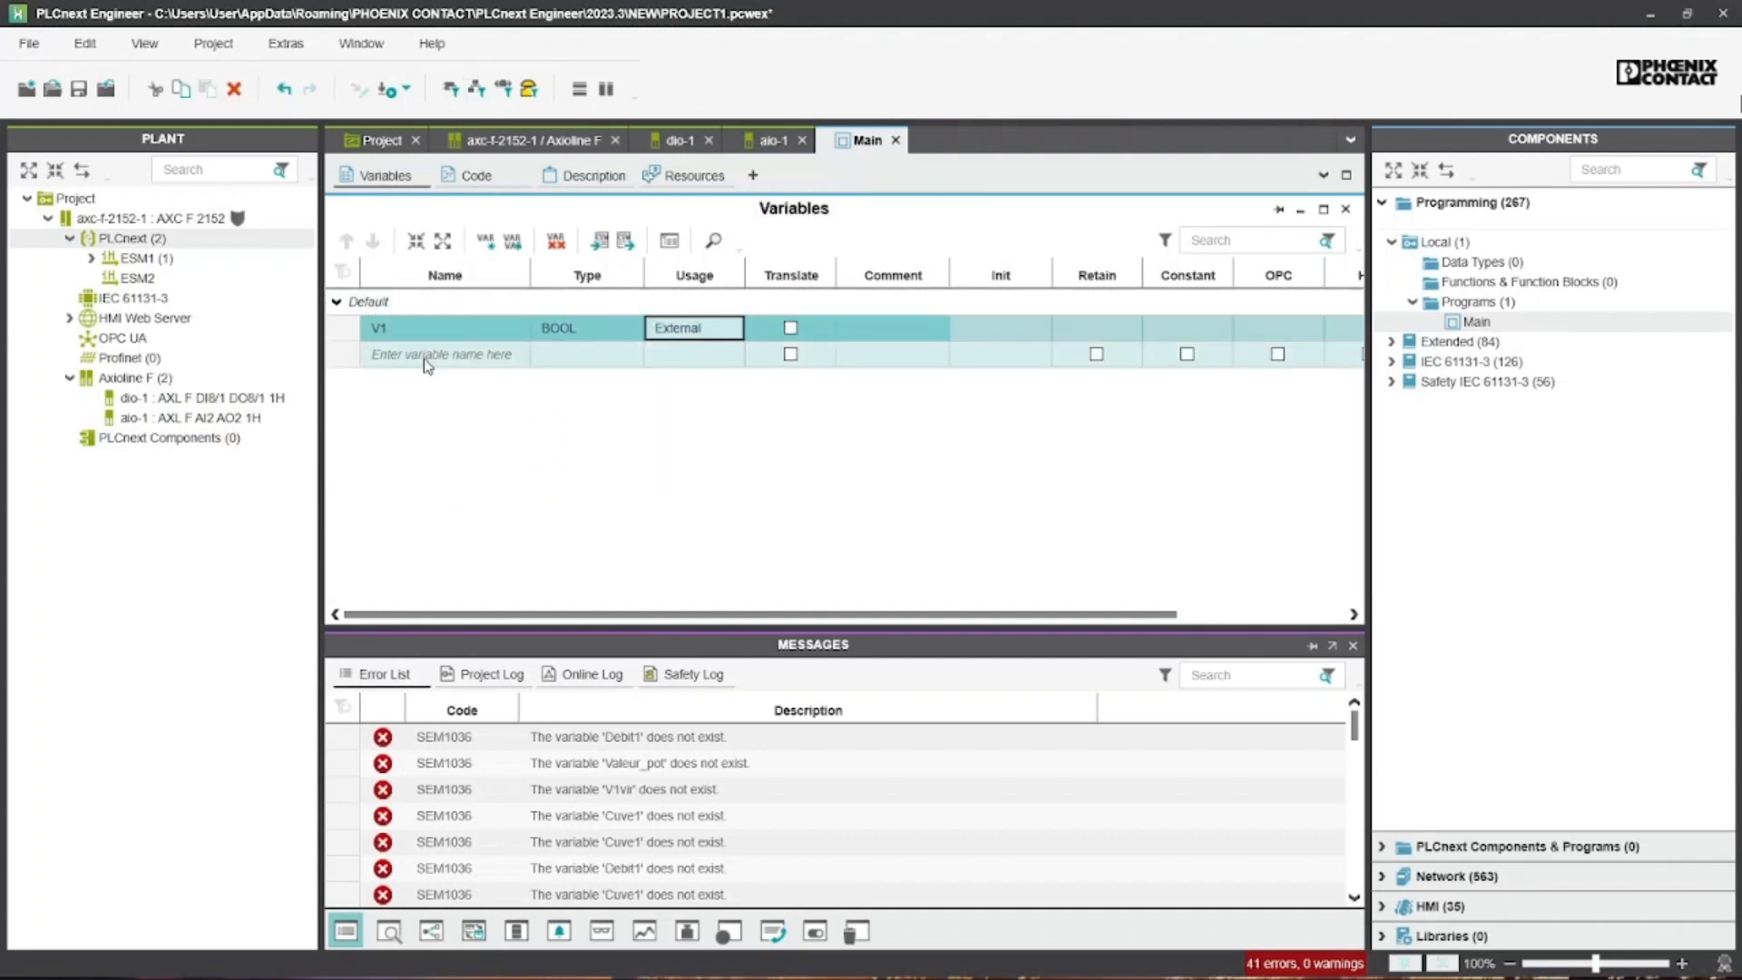
type("V2")
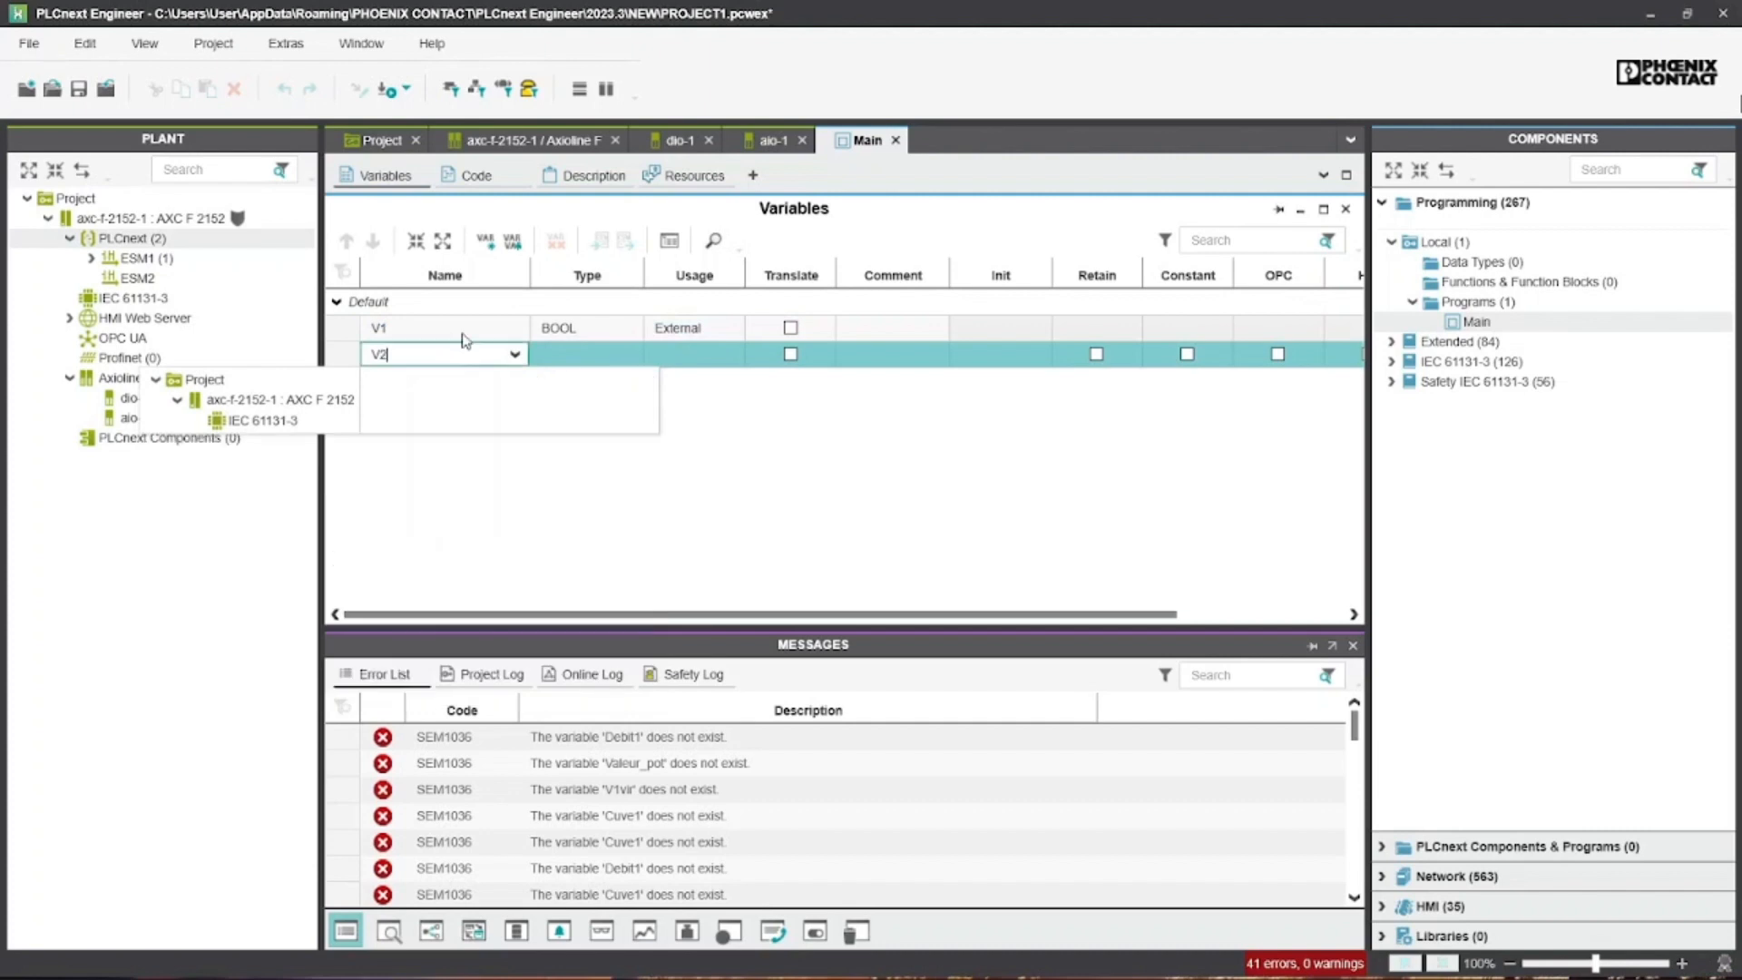
left_click(690, 354)
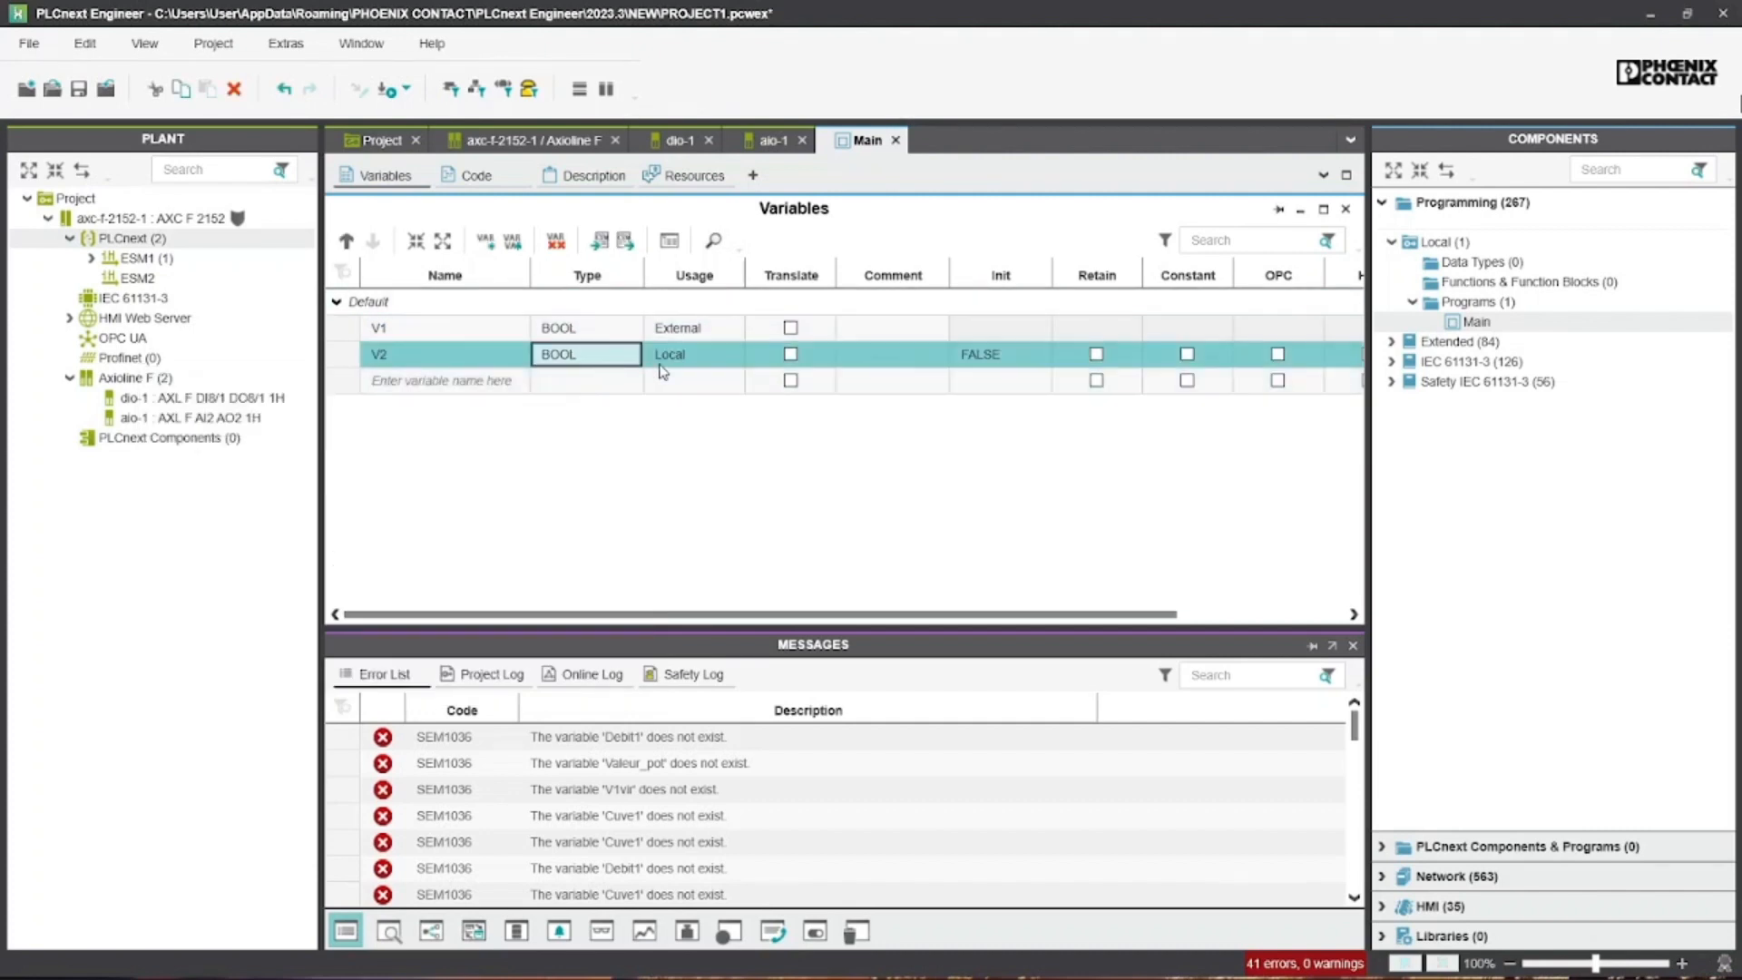
left_click(726, 354)
left_click(676, 407)
Declare the variable Led1 below V2 with type BOOL and usage Local
left_click(437, 381)
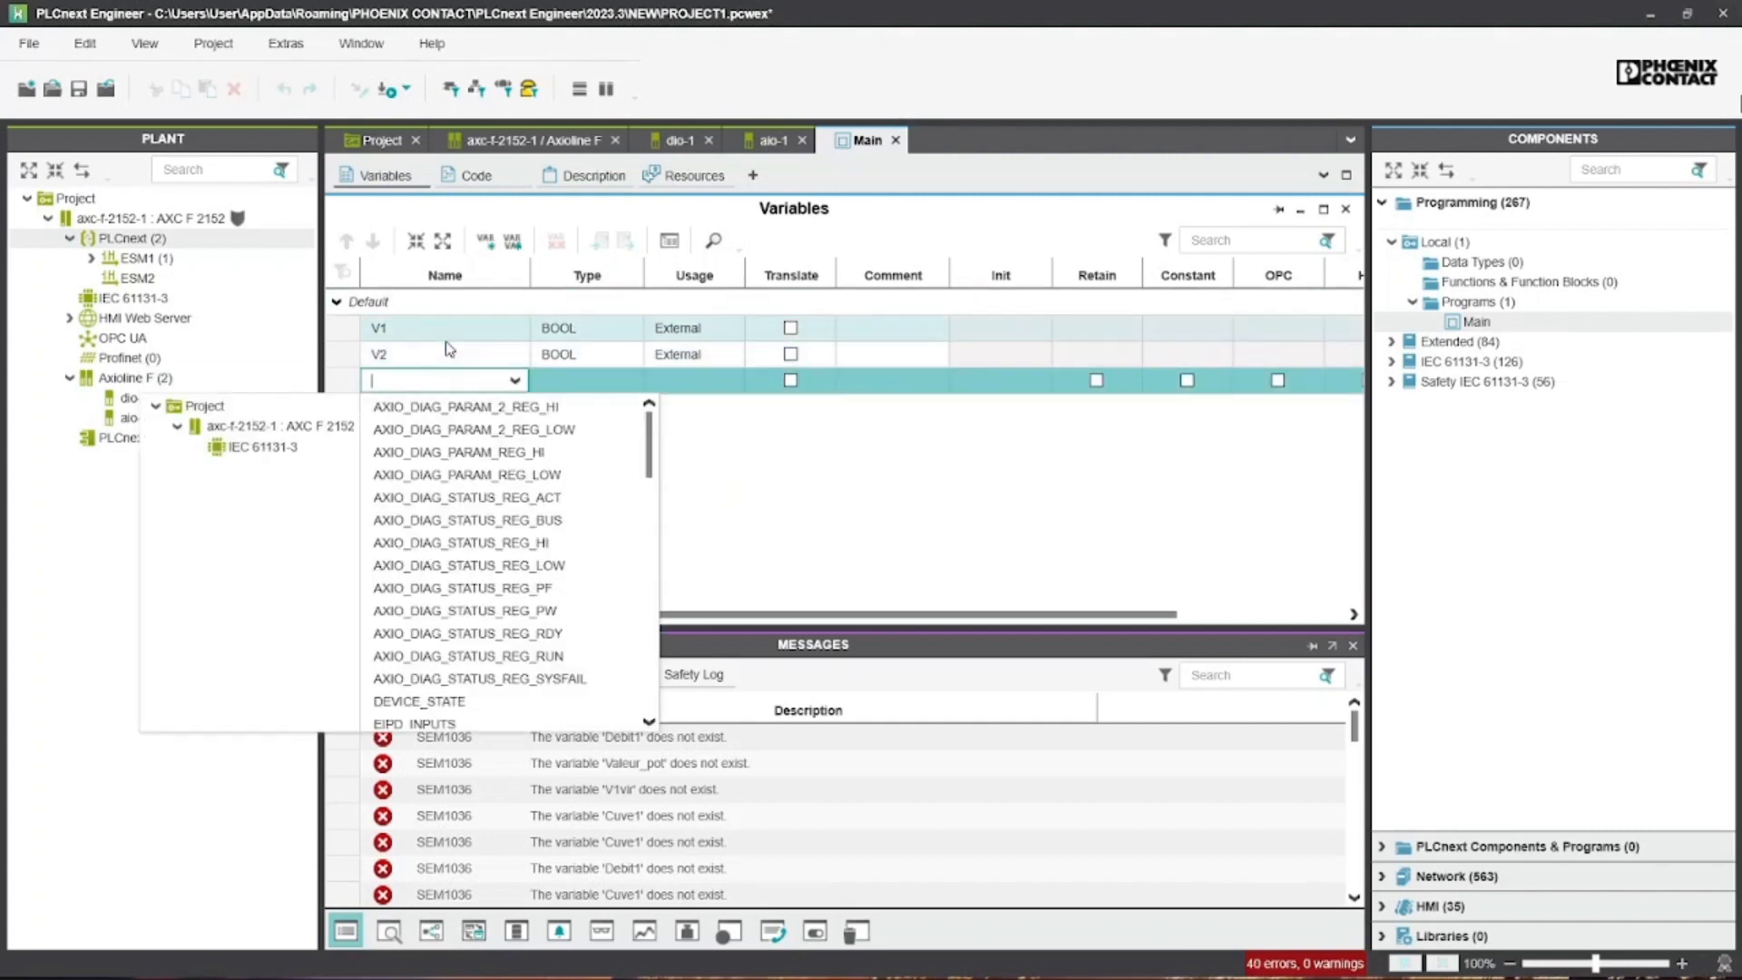
type("Cu")
key("BackSpace")
key("BackSpace")
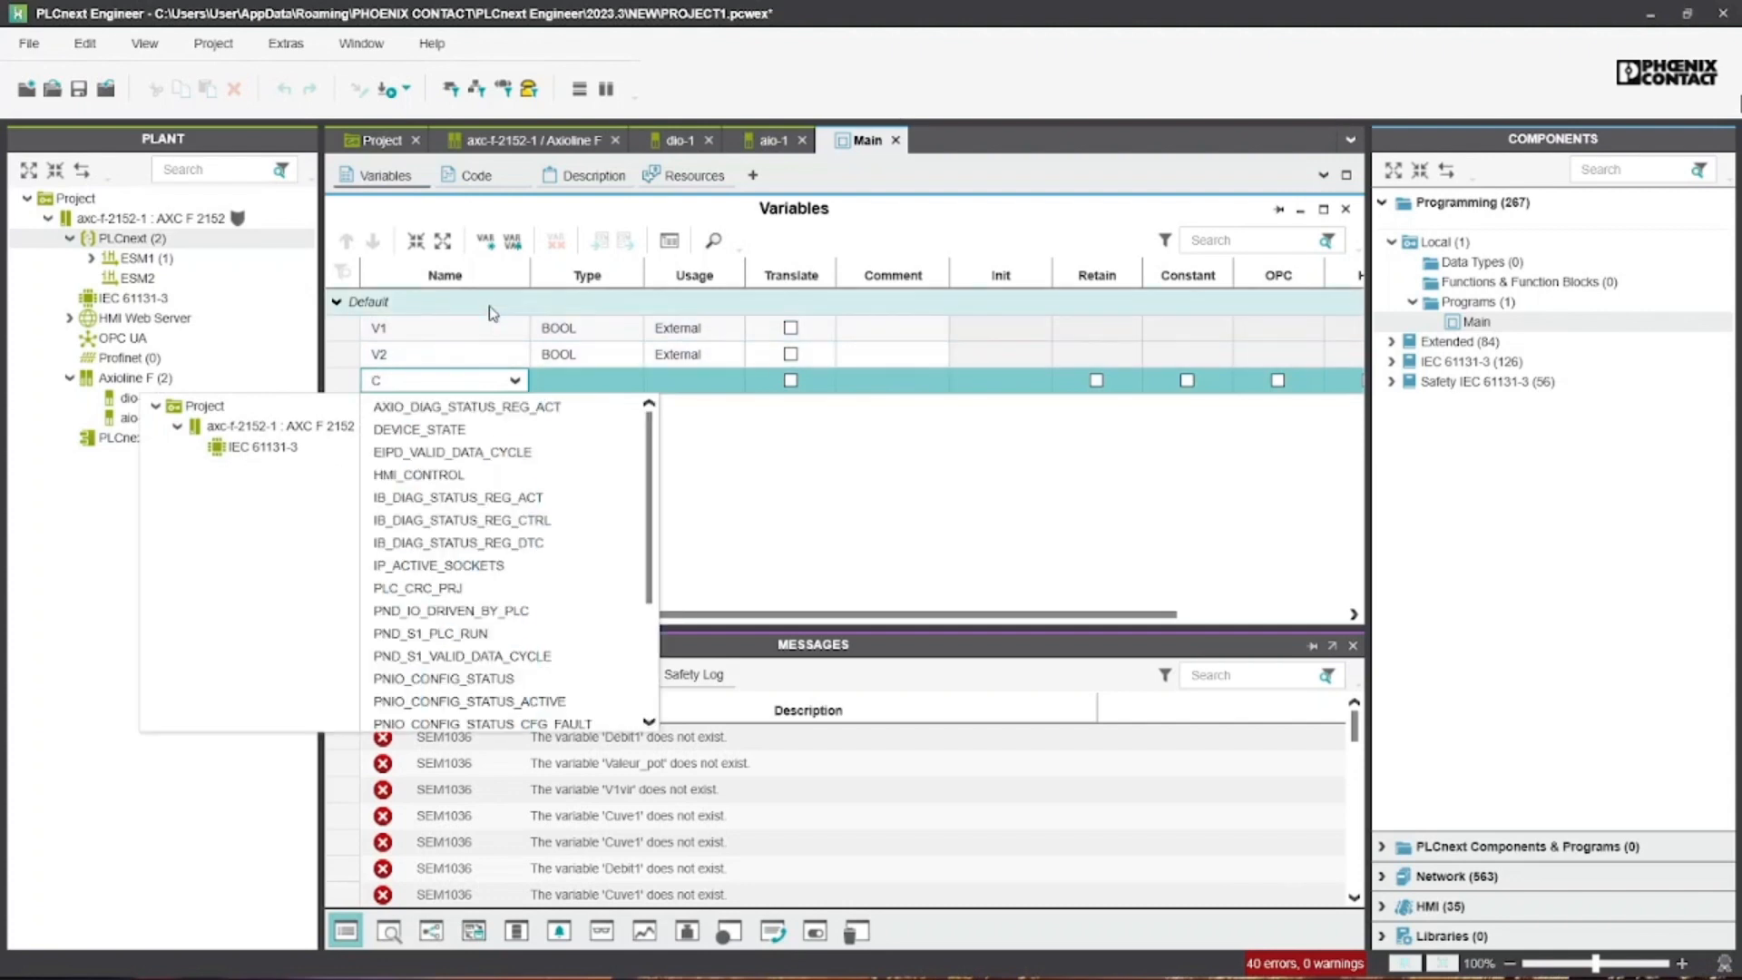
type("Led1")
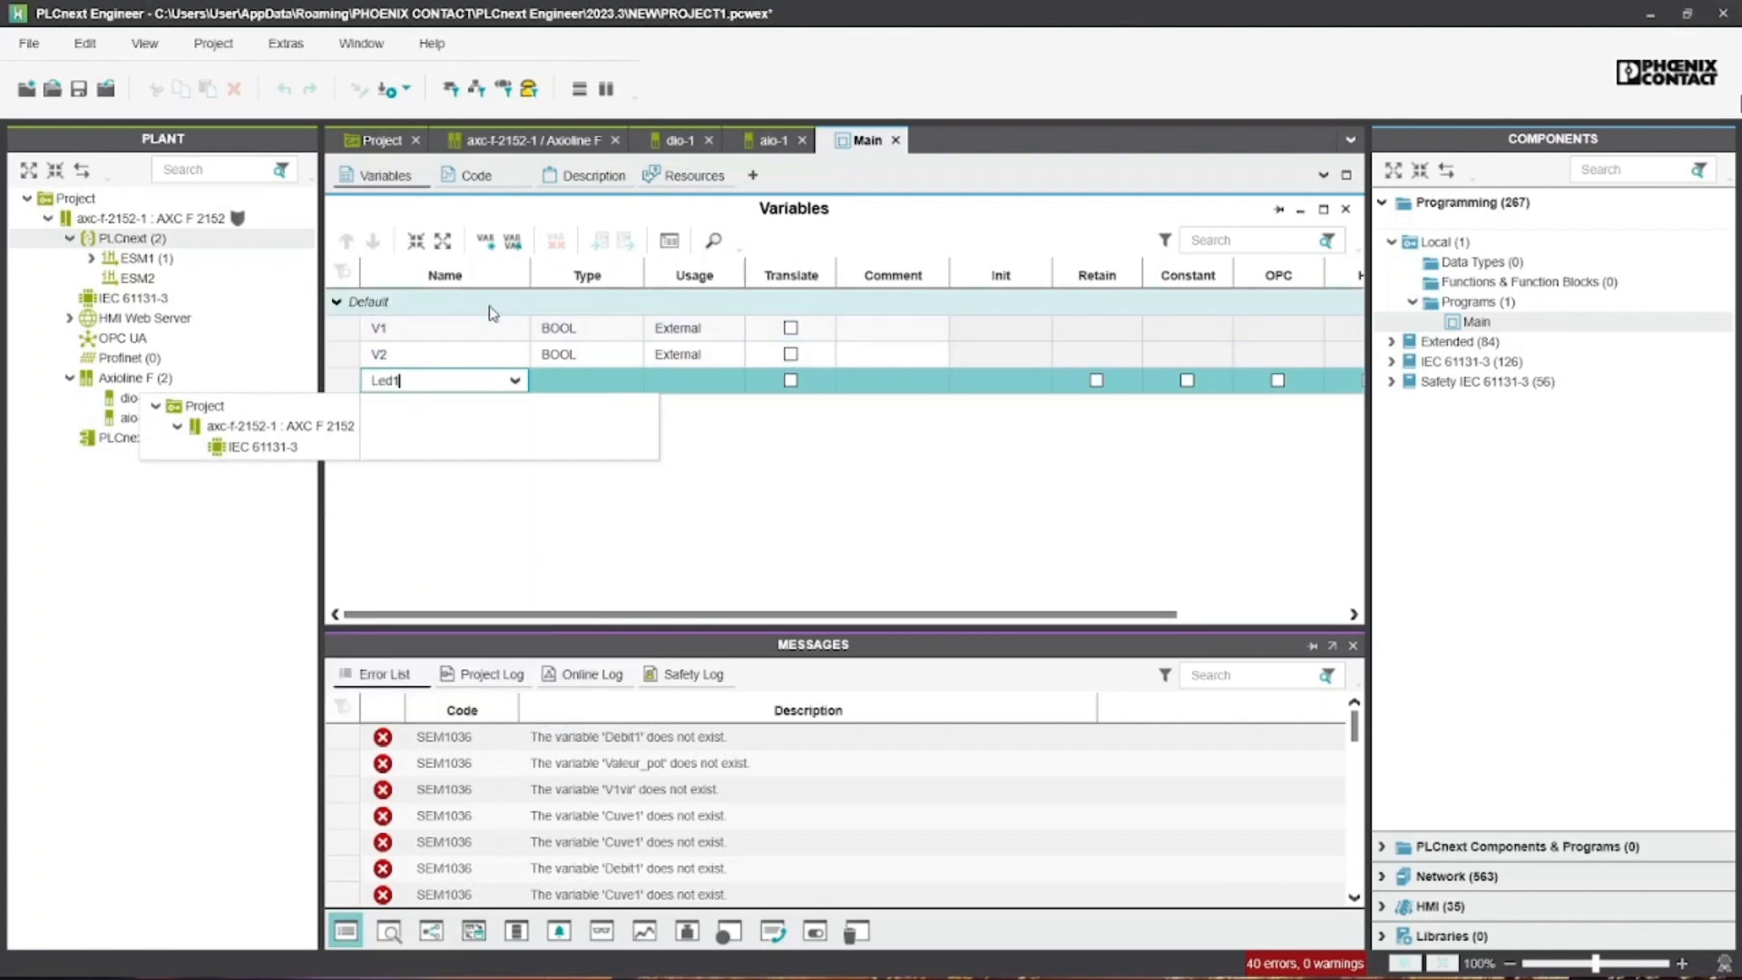
key("Return")
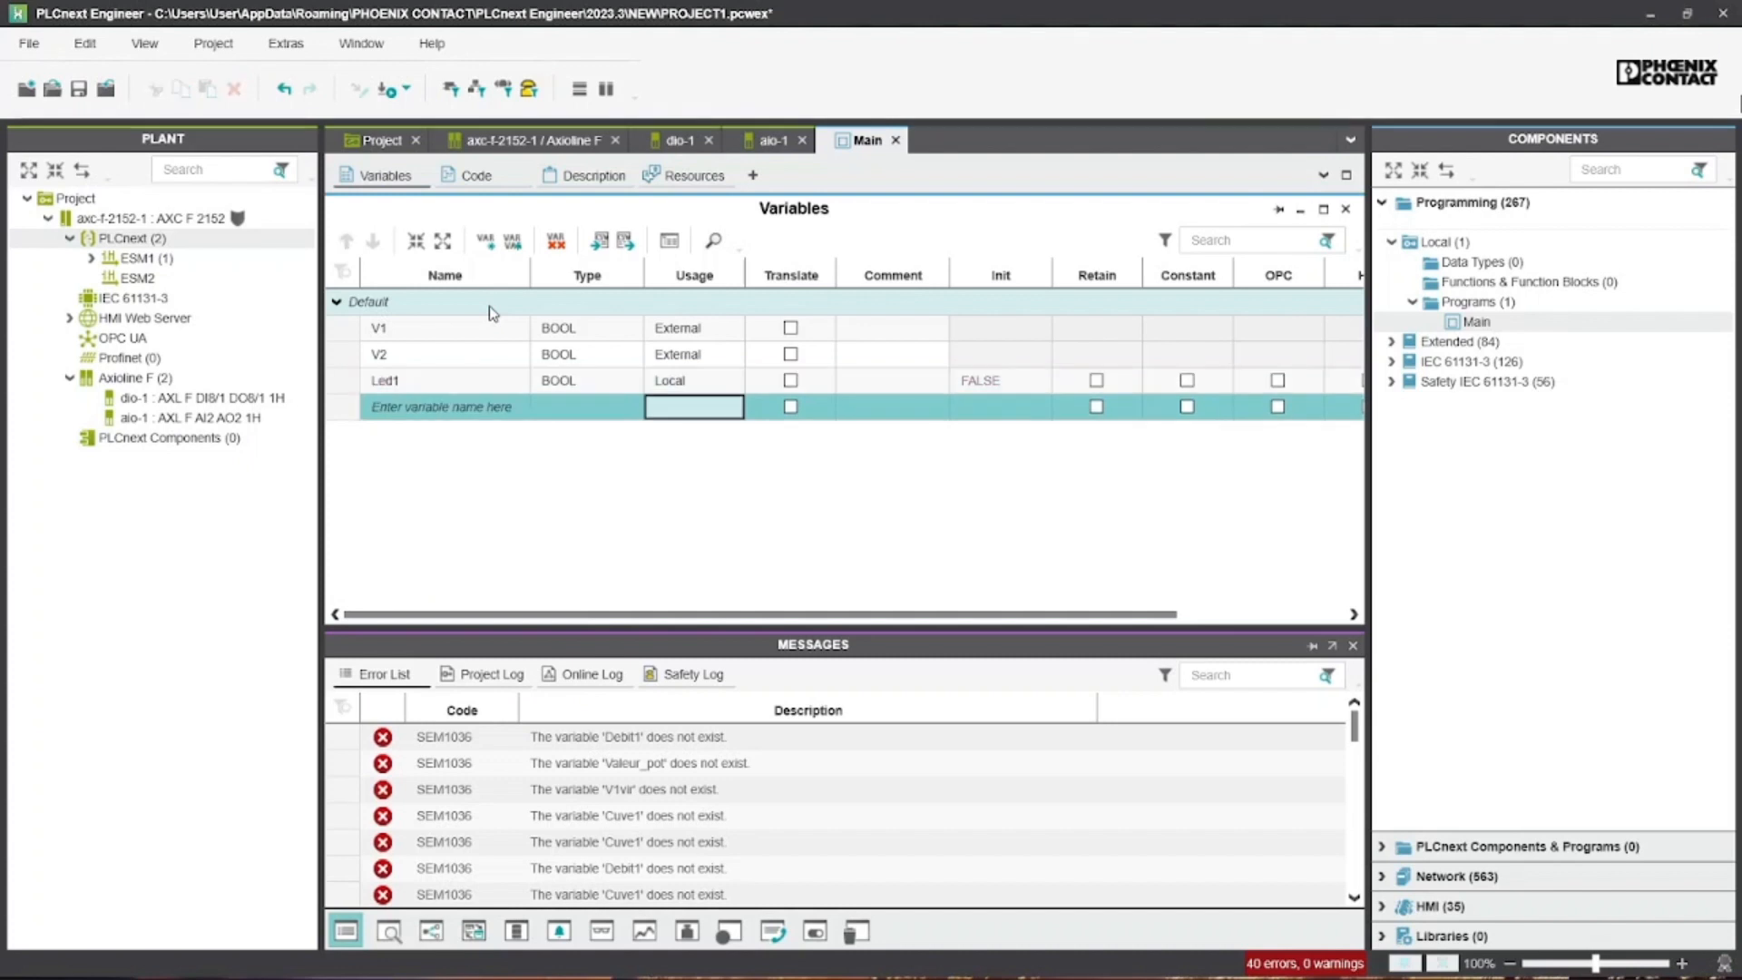
type("Led")
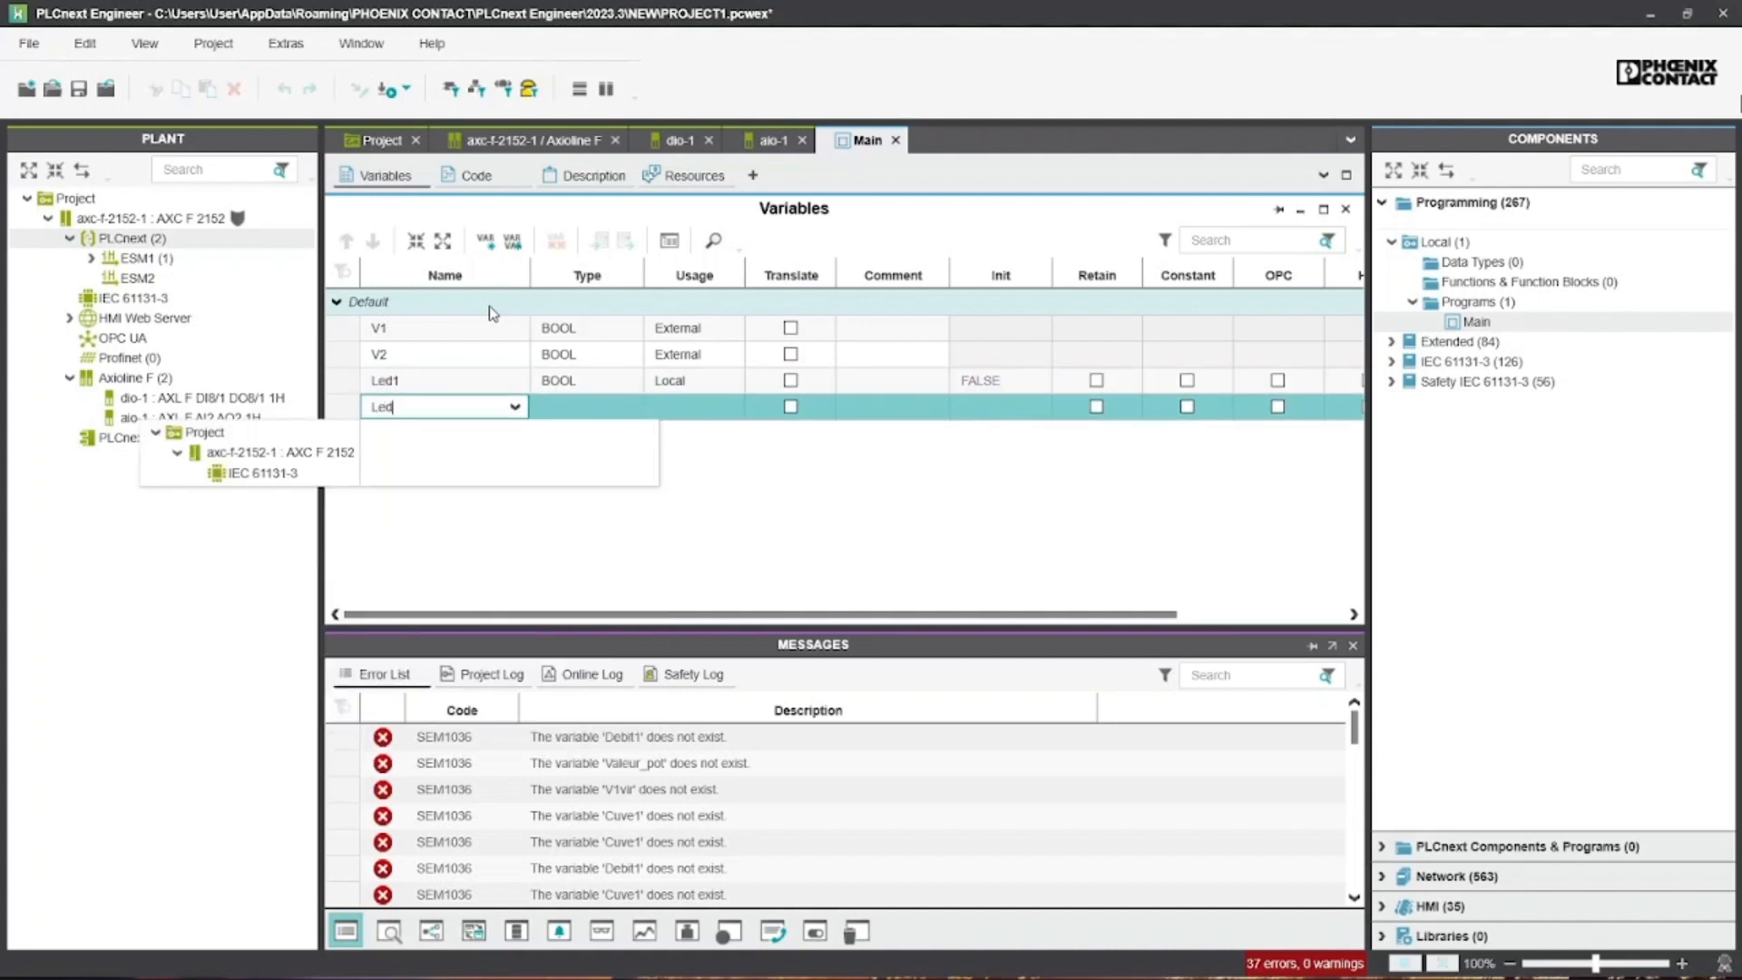
type("2")
key("Down")
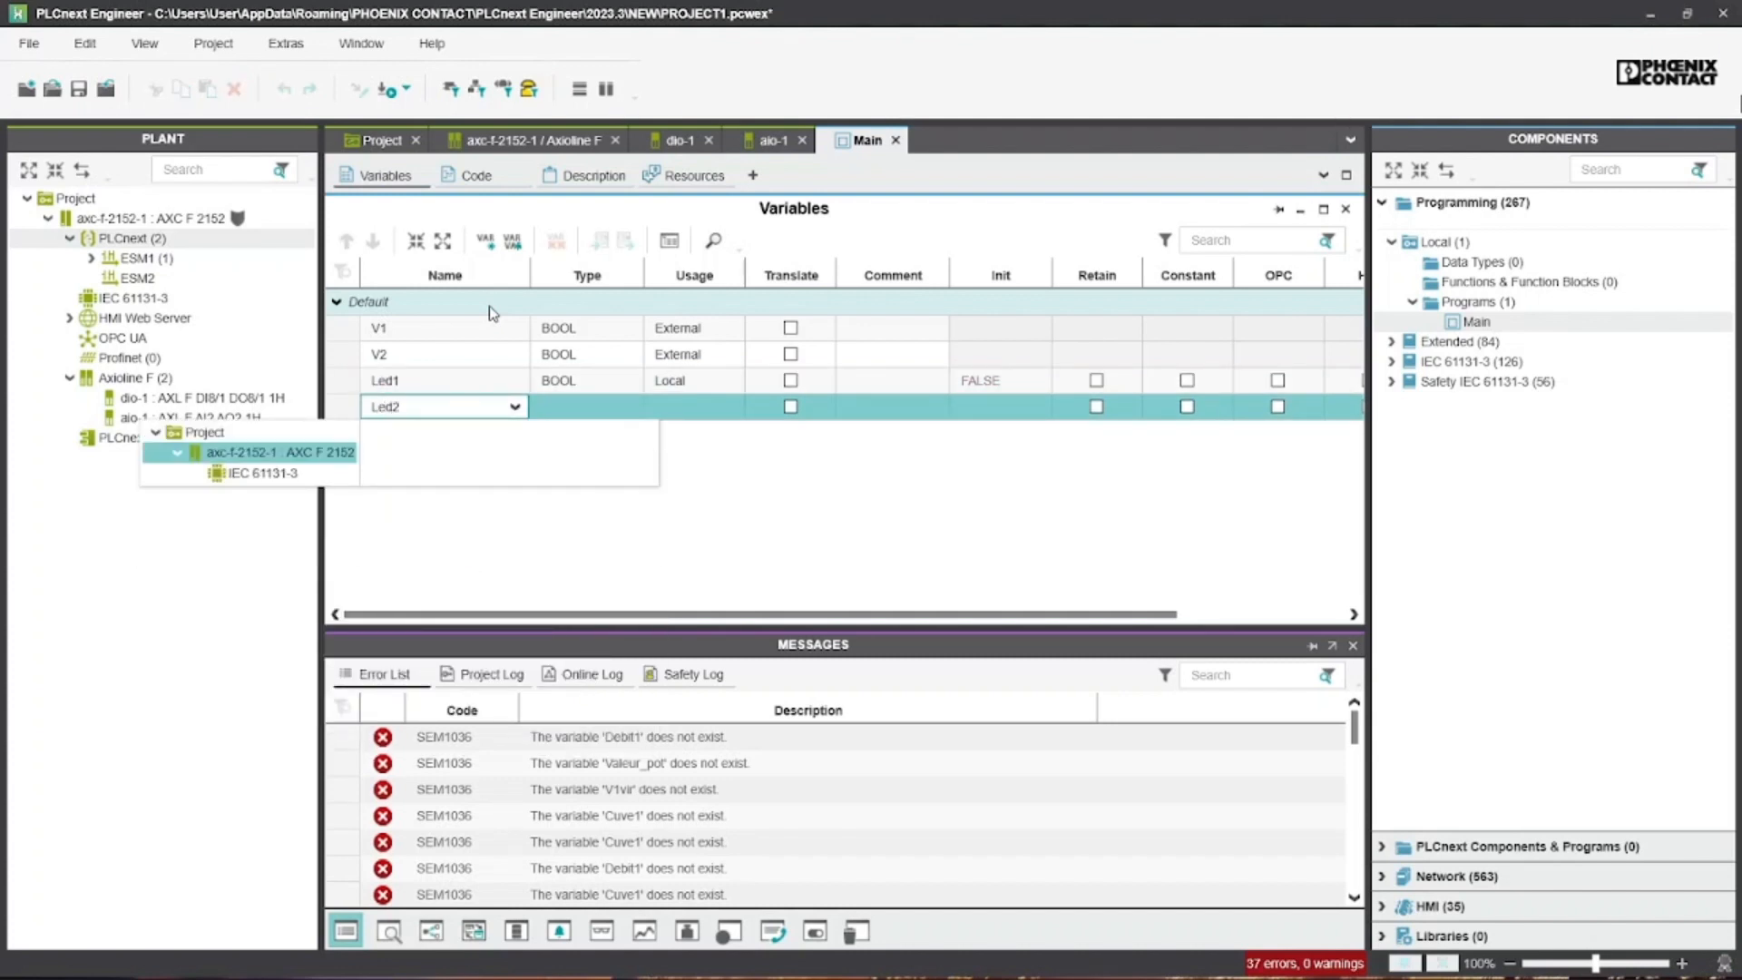
key("Escape")
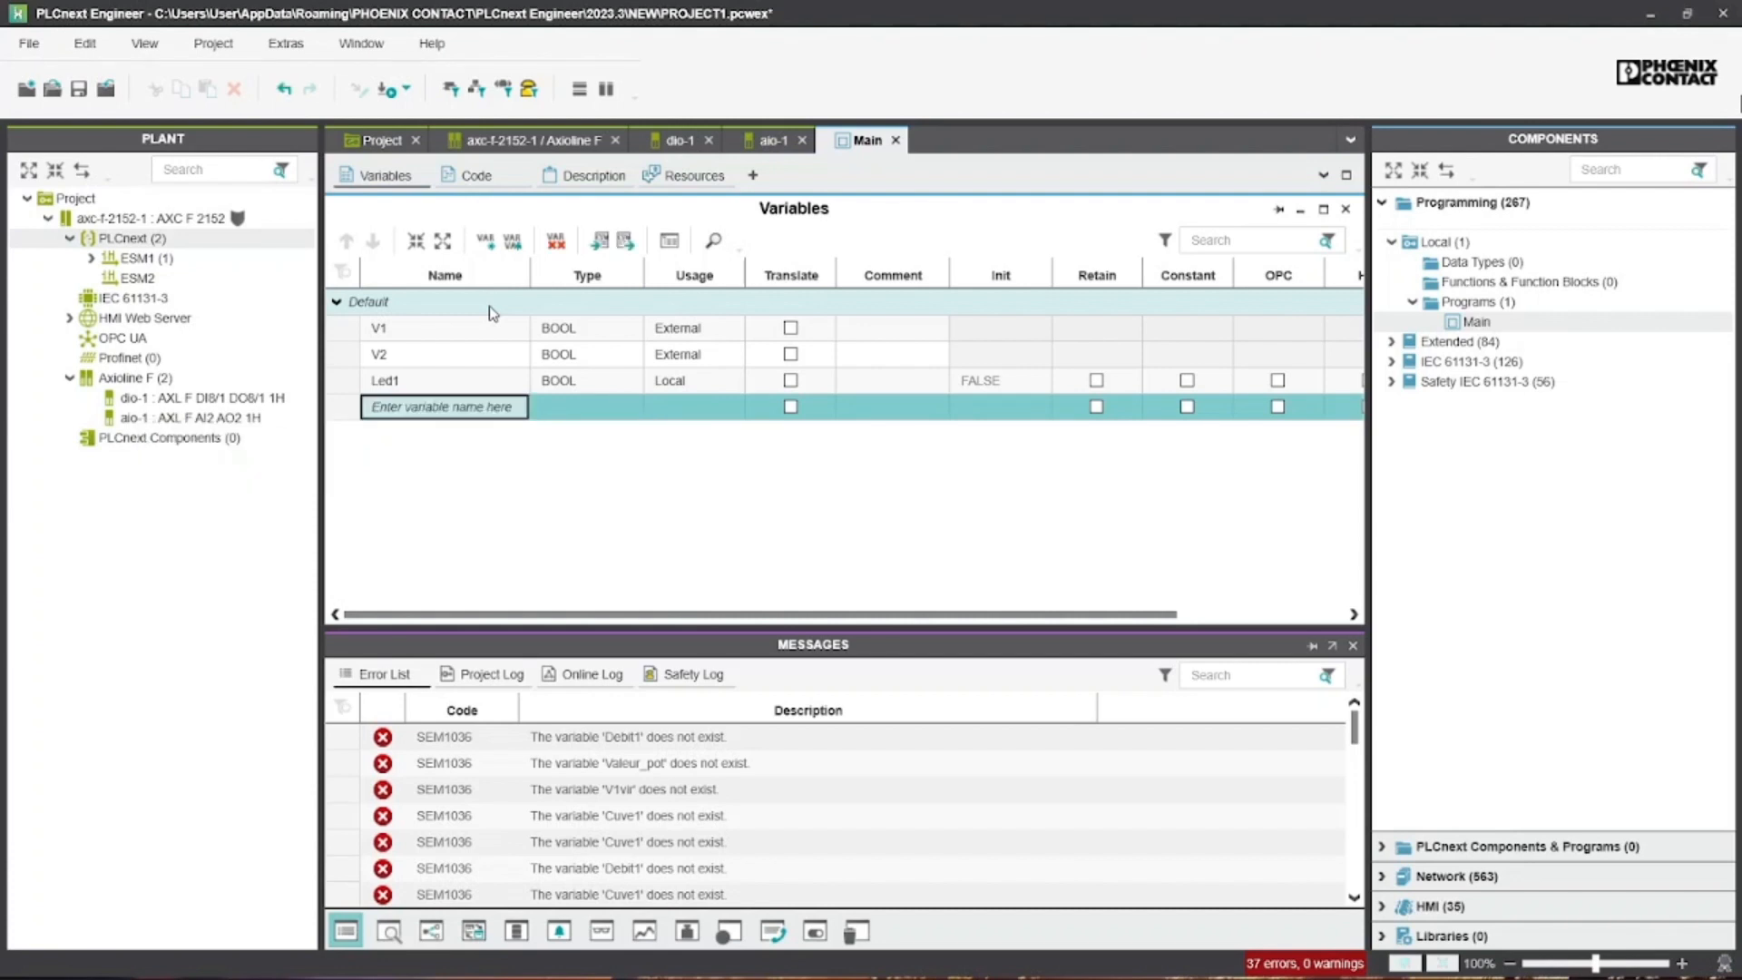
Declare the variables Led2, Led3 and Led4 below Led1 with type BOOL and usage Local
type("Led")
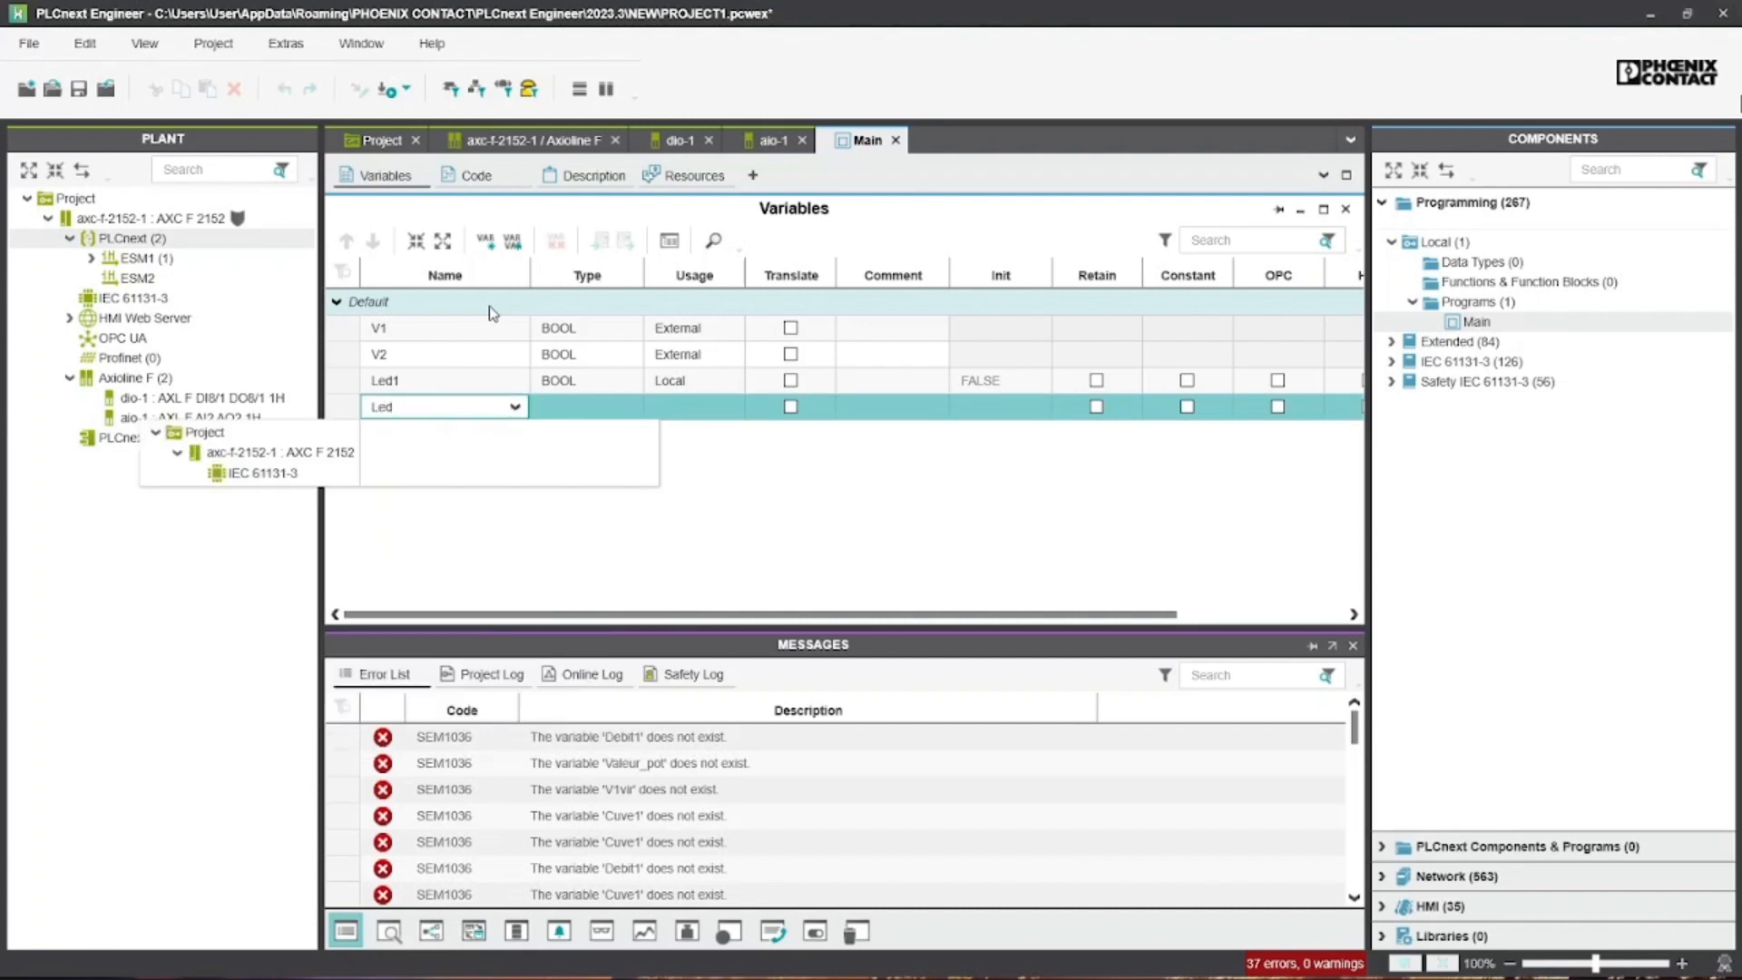
type("2")
key("Return")
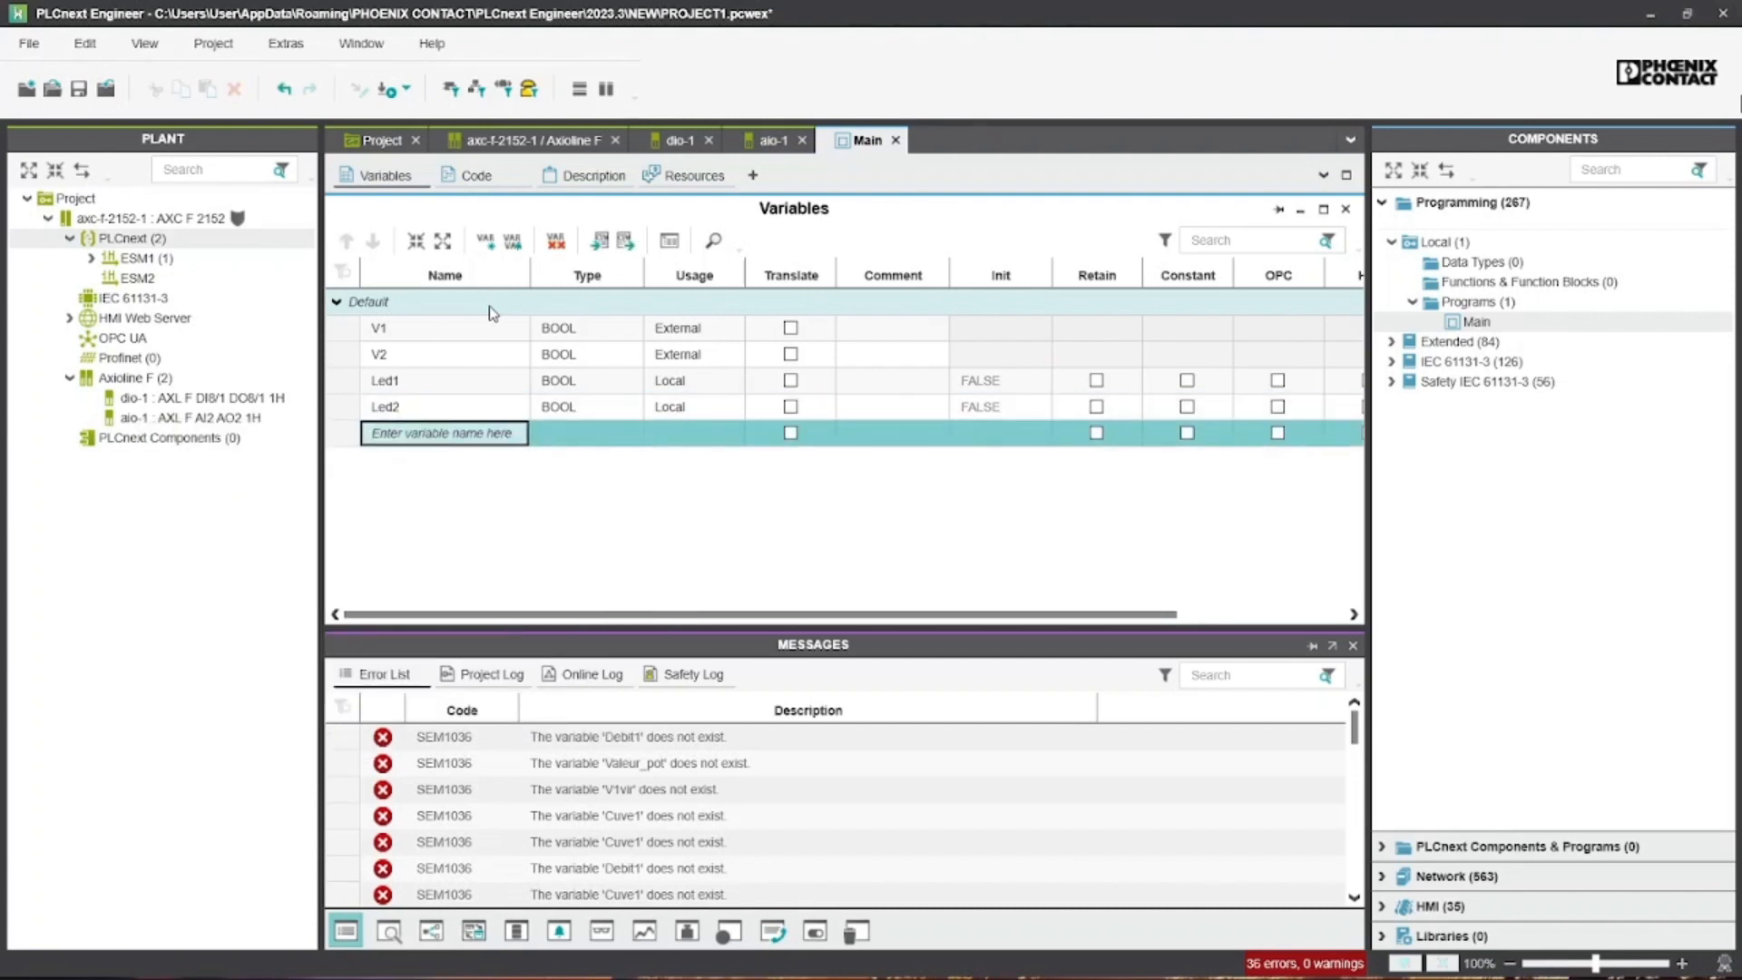
type("Led3")
key("Return")
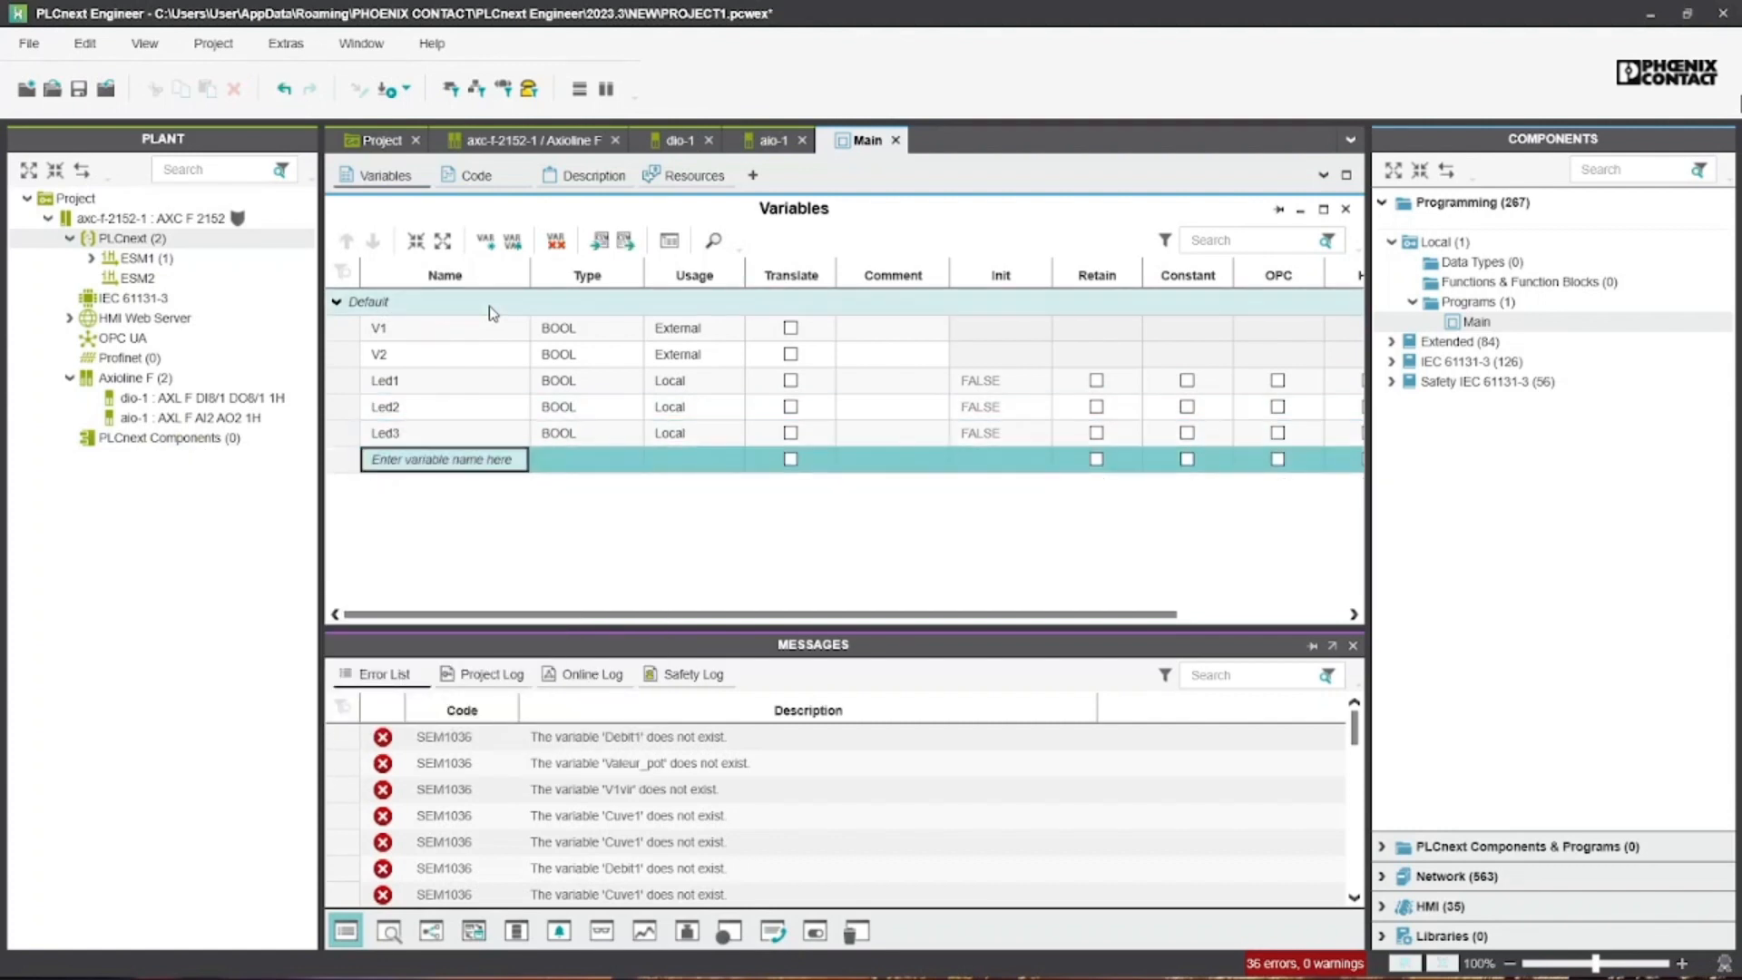
type("Led4")
key("Return")
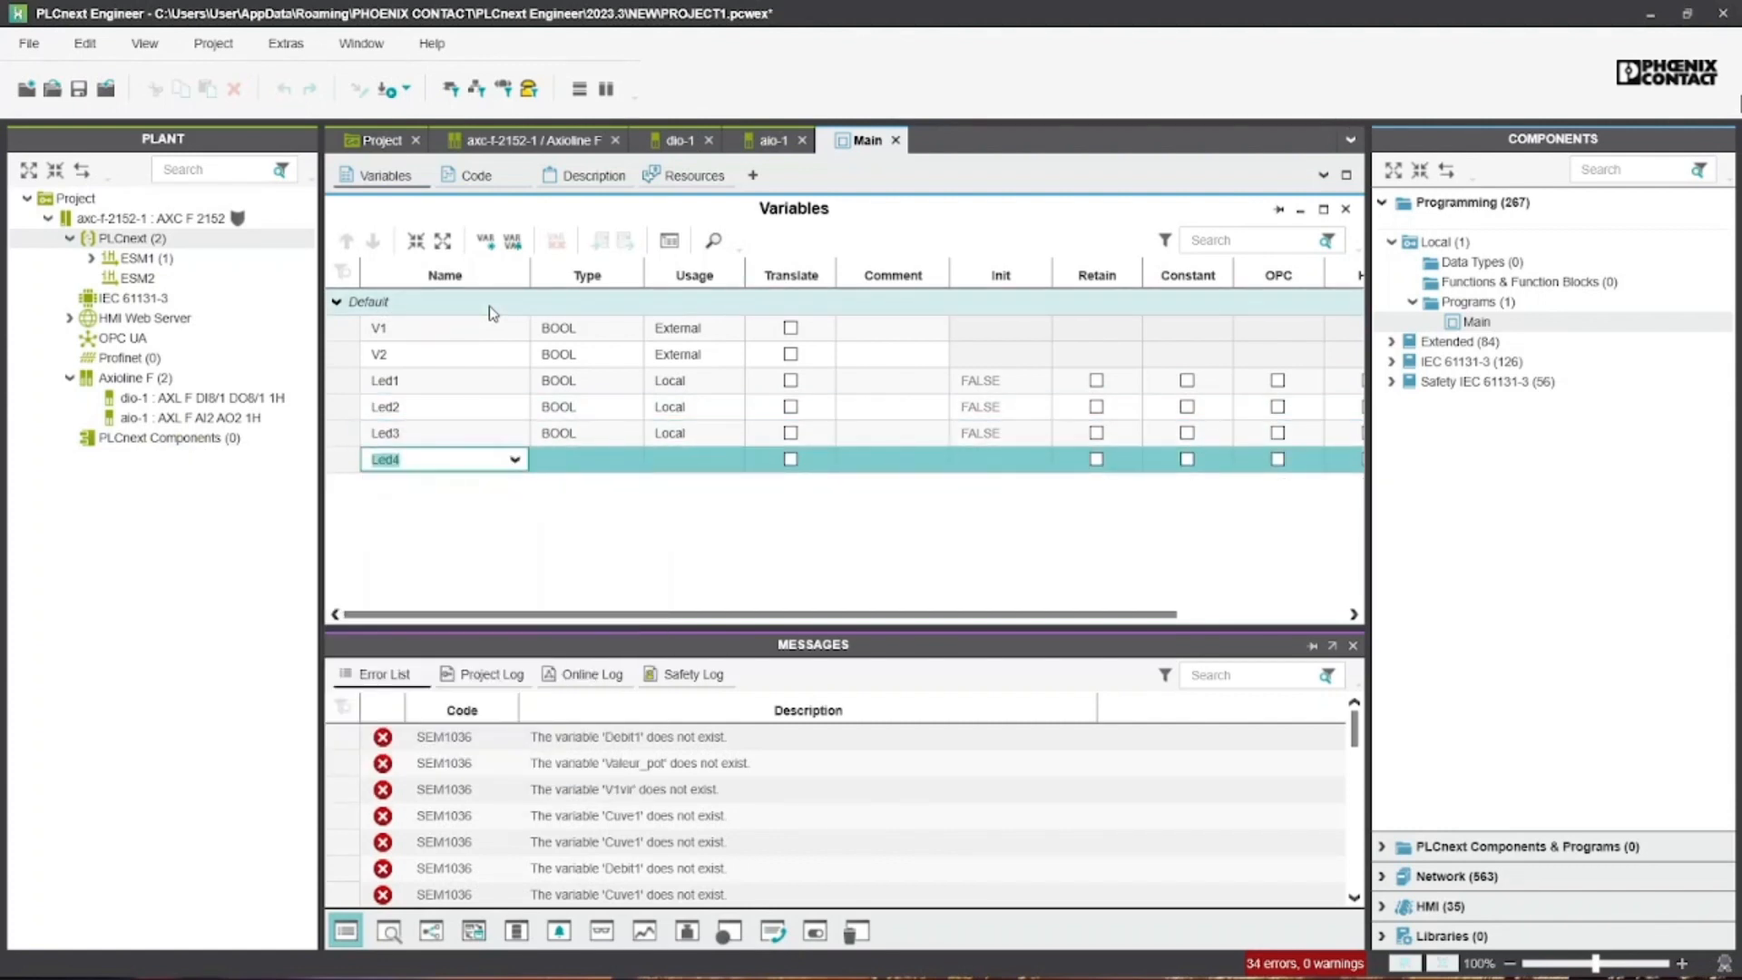
key("Return")
Declare the variables Led5 and Led6 below Led4 with type BOOL and usage Local
type("Led")
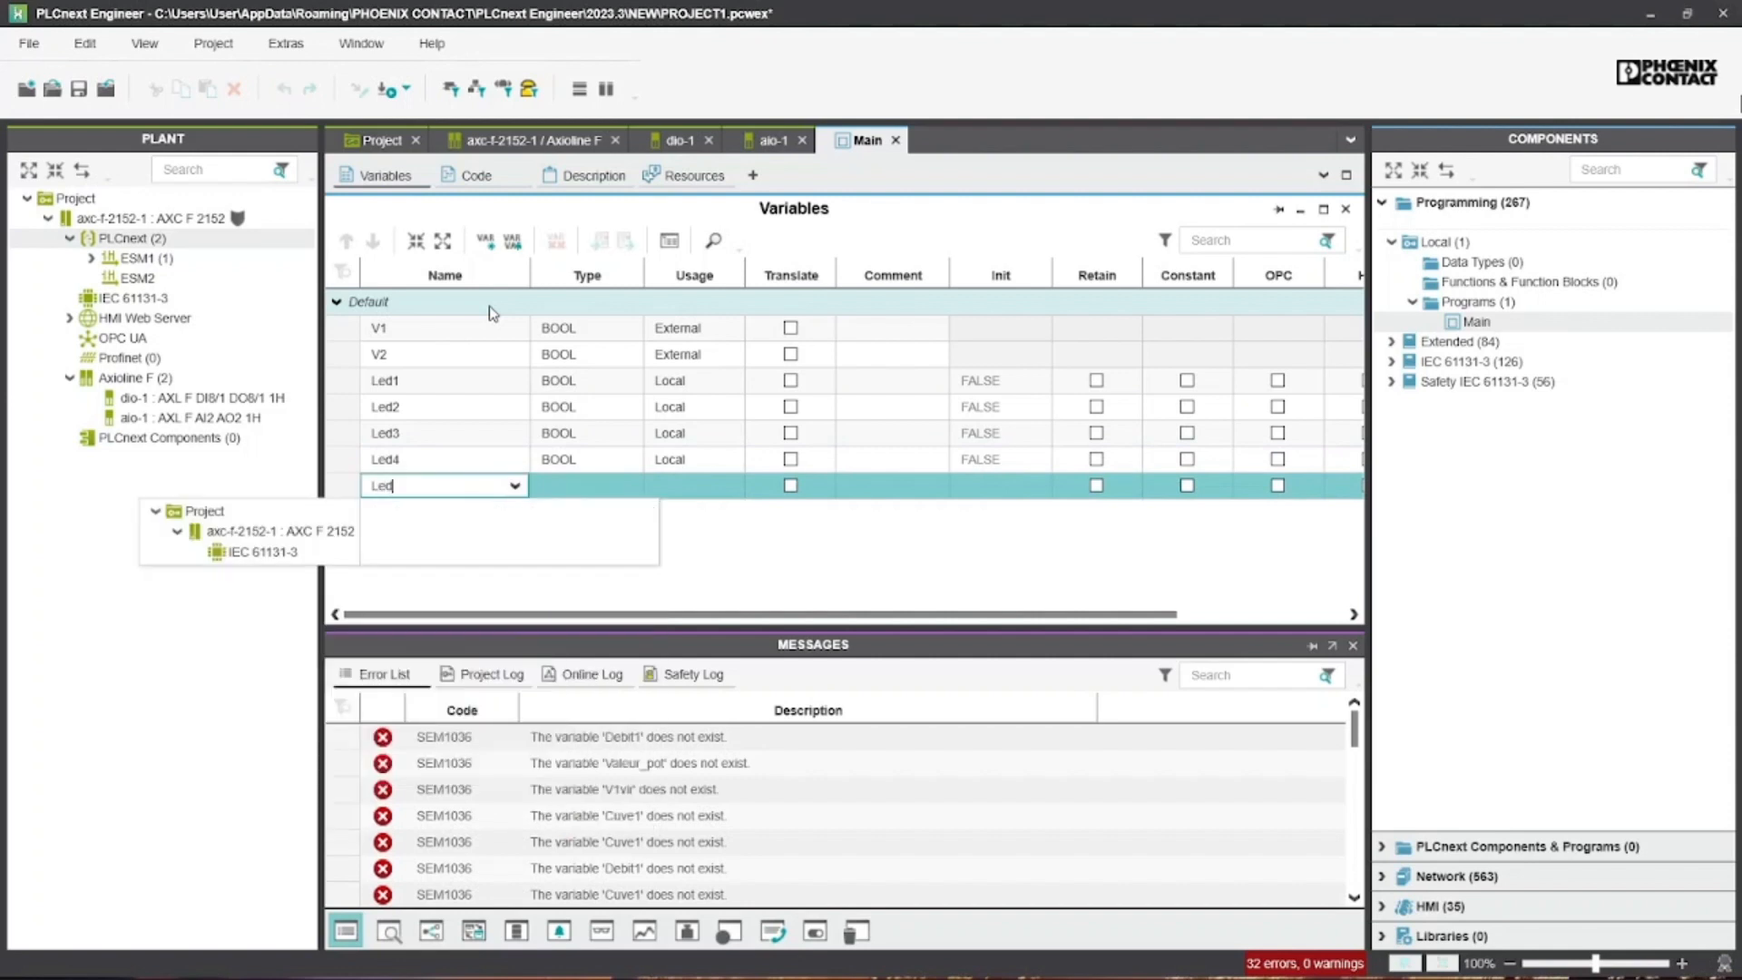
type("5")
key("Return")
key("Return")
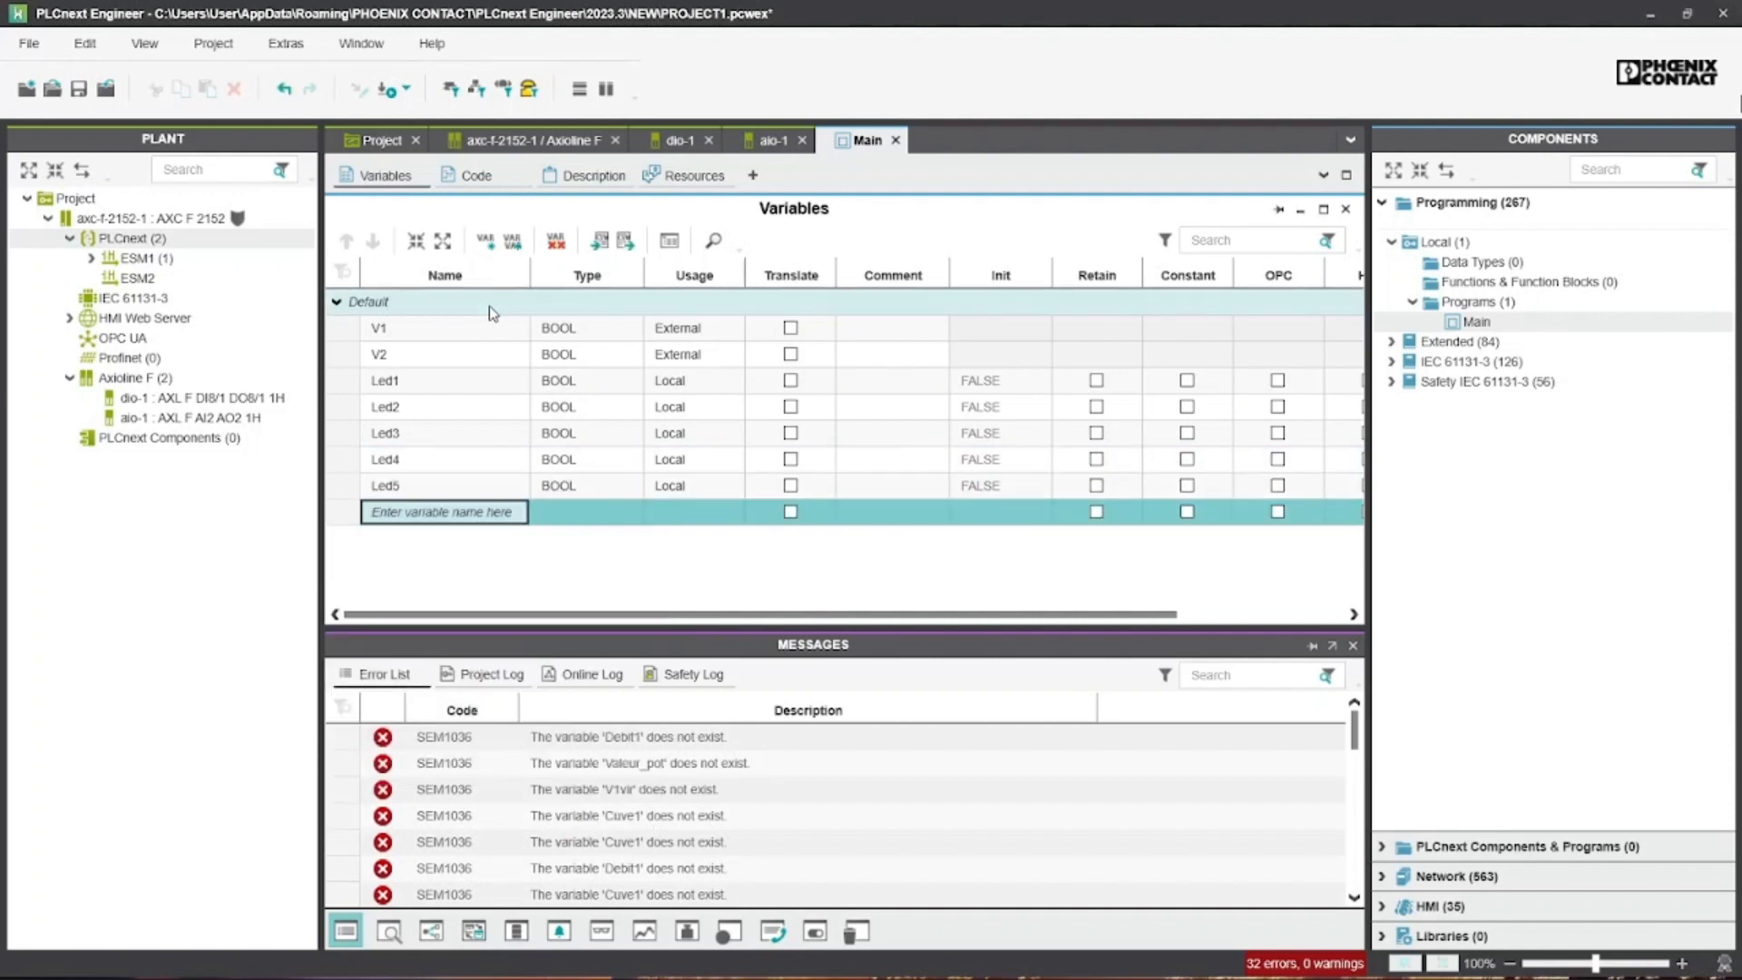
type("Led6")
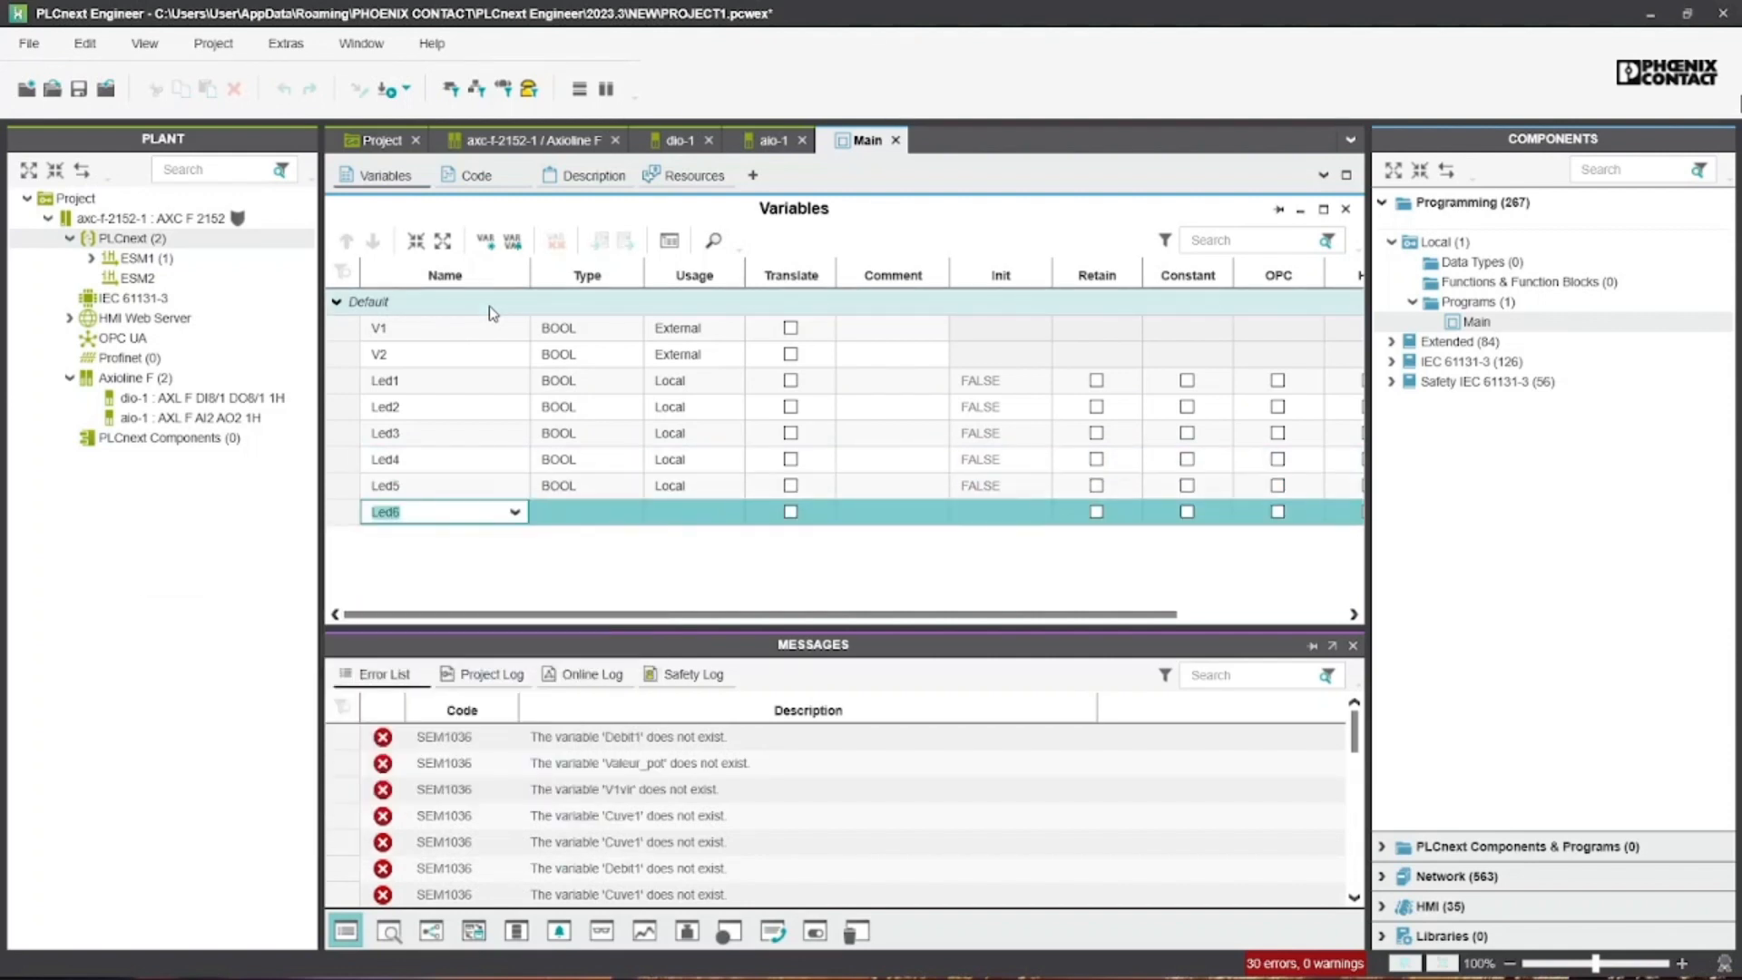
key("Return")
key("Tab")
key("Return")
Declare the variables Led7 and Led8 below Led6 with type BOOL and usage Local
type("Led7")
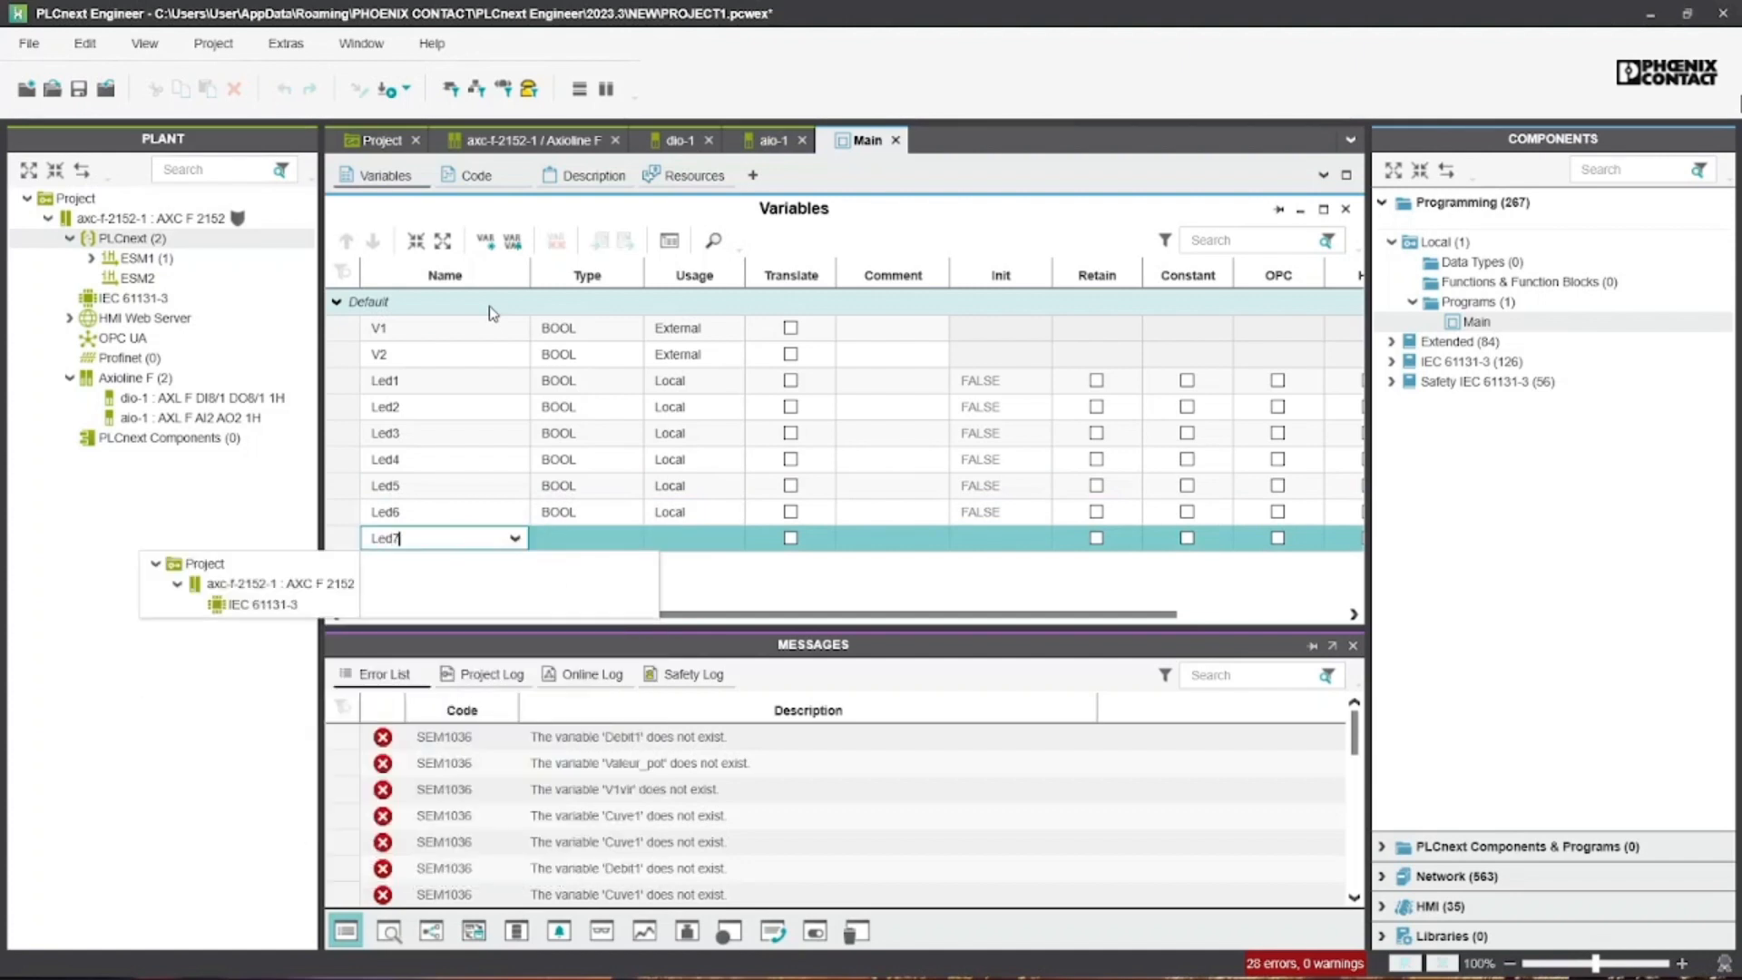
key("Return")
key("Return")
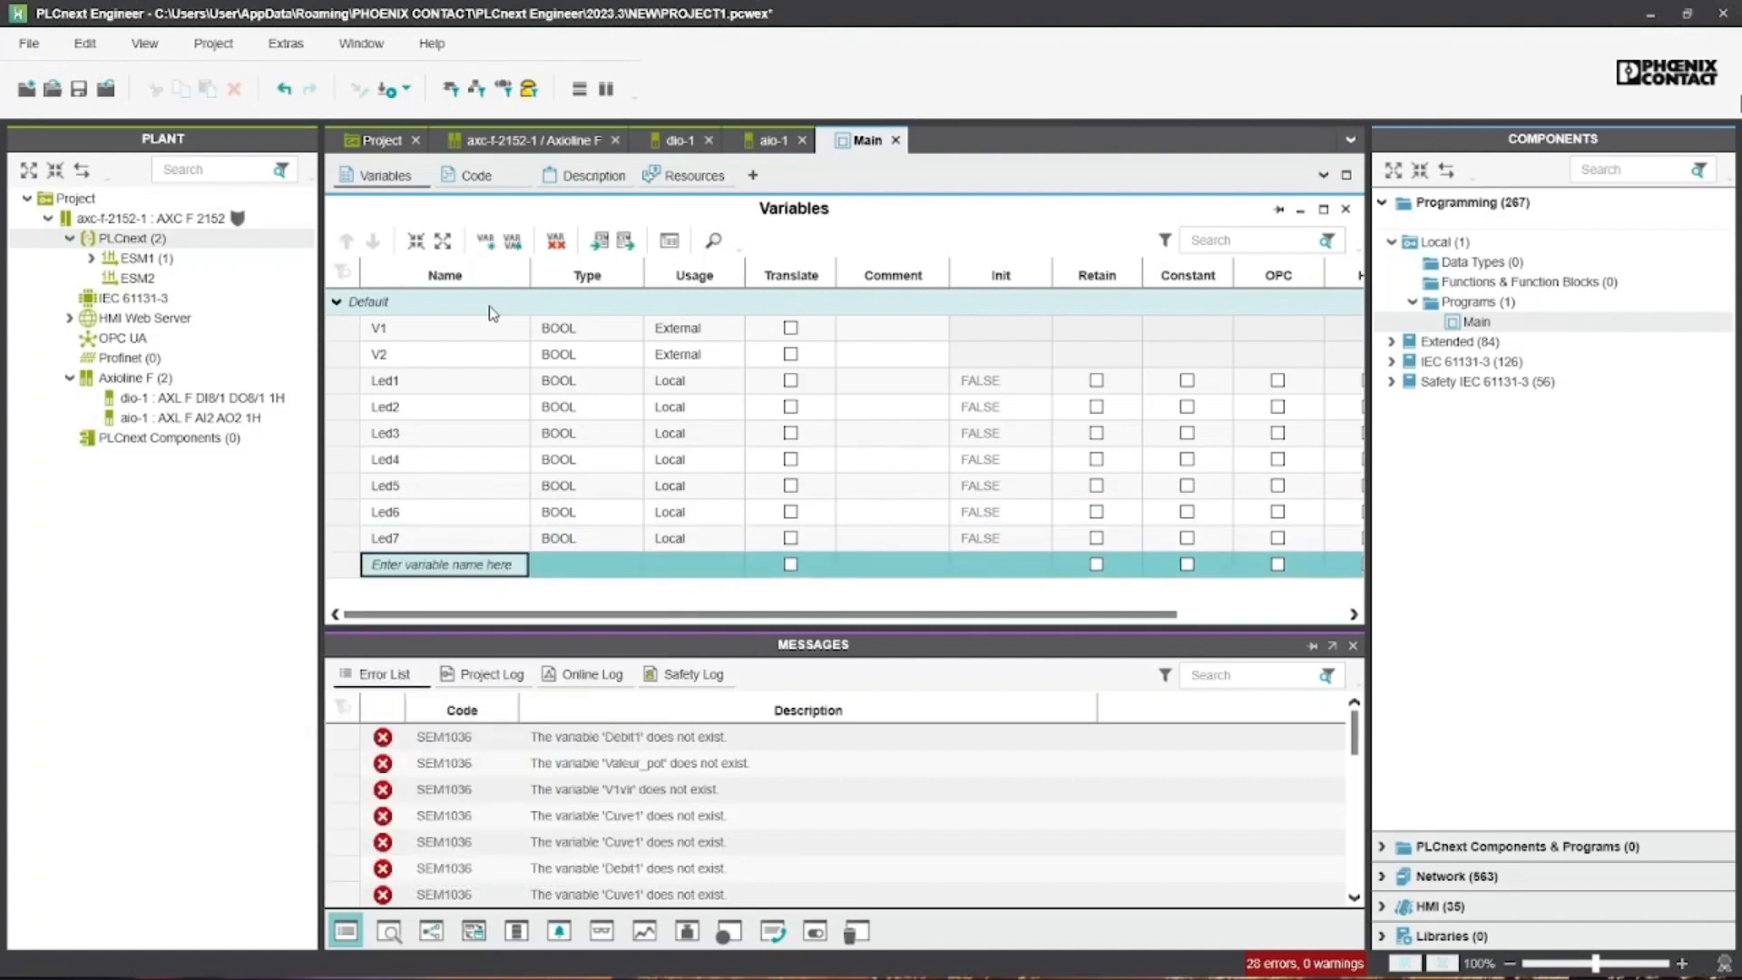
type("Led8")
key("Return")
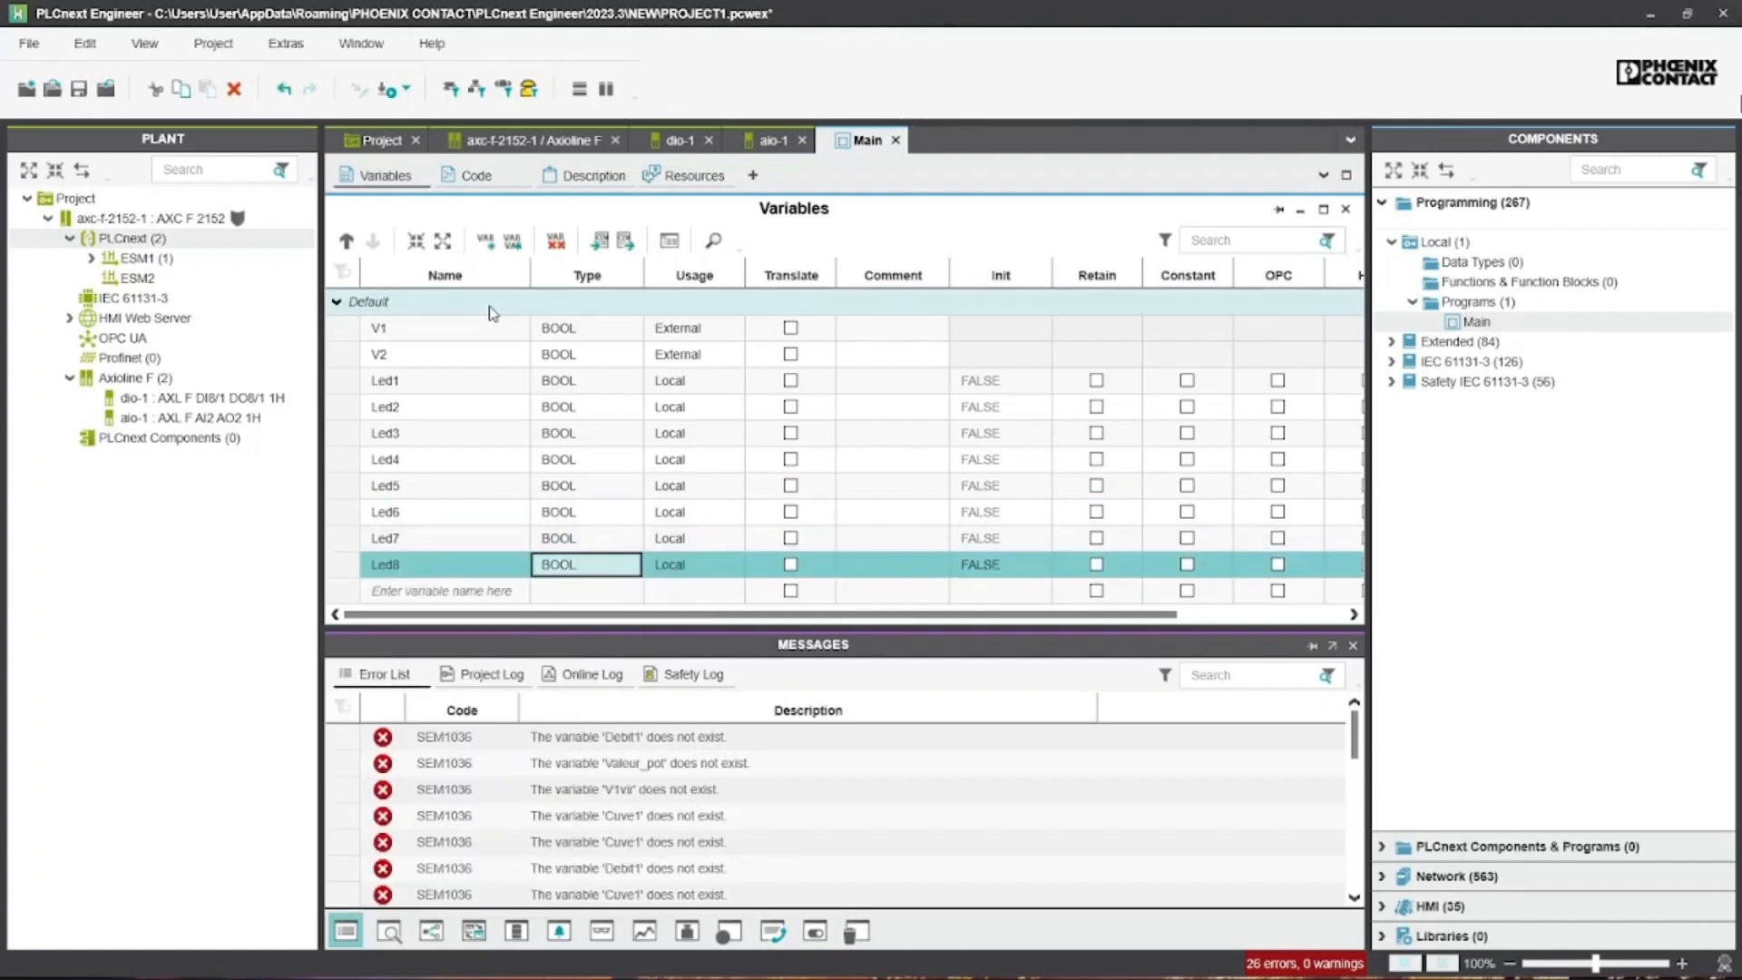
Declare the variable Cuve1 below Led8 in the Main program's variables
key("Tab")
key("shift+Tab")
type("Cuve")
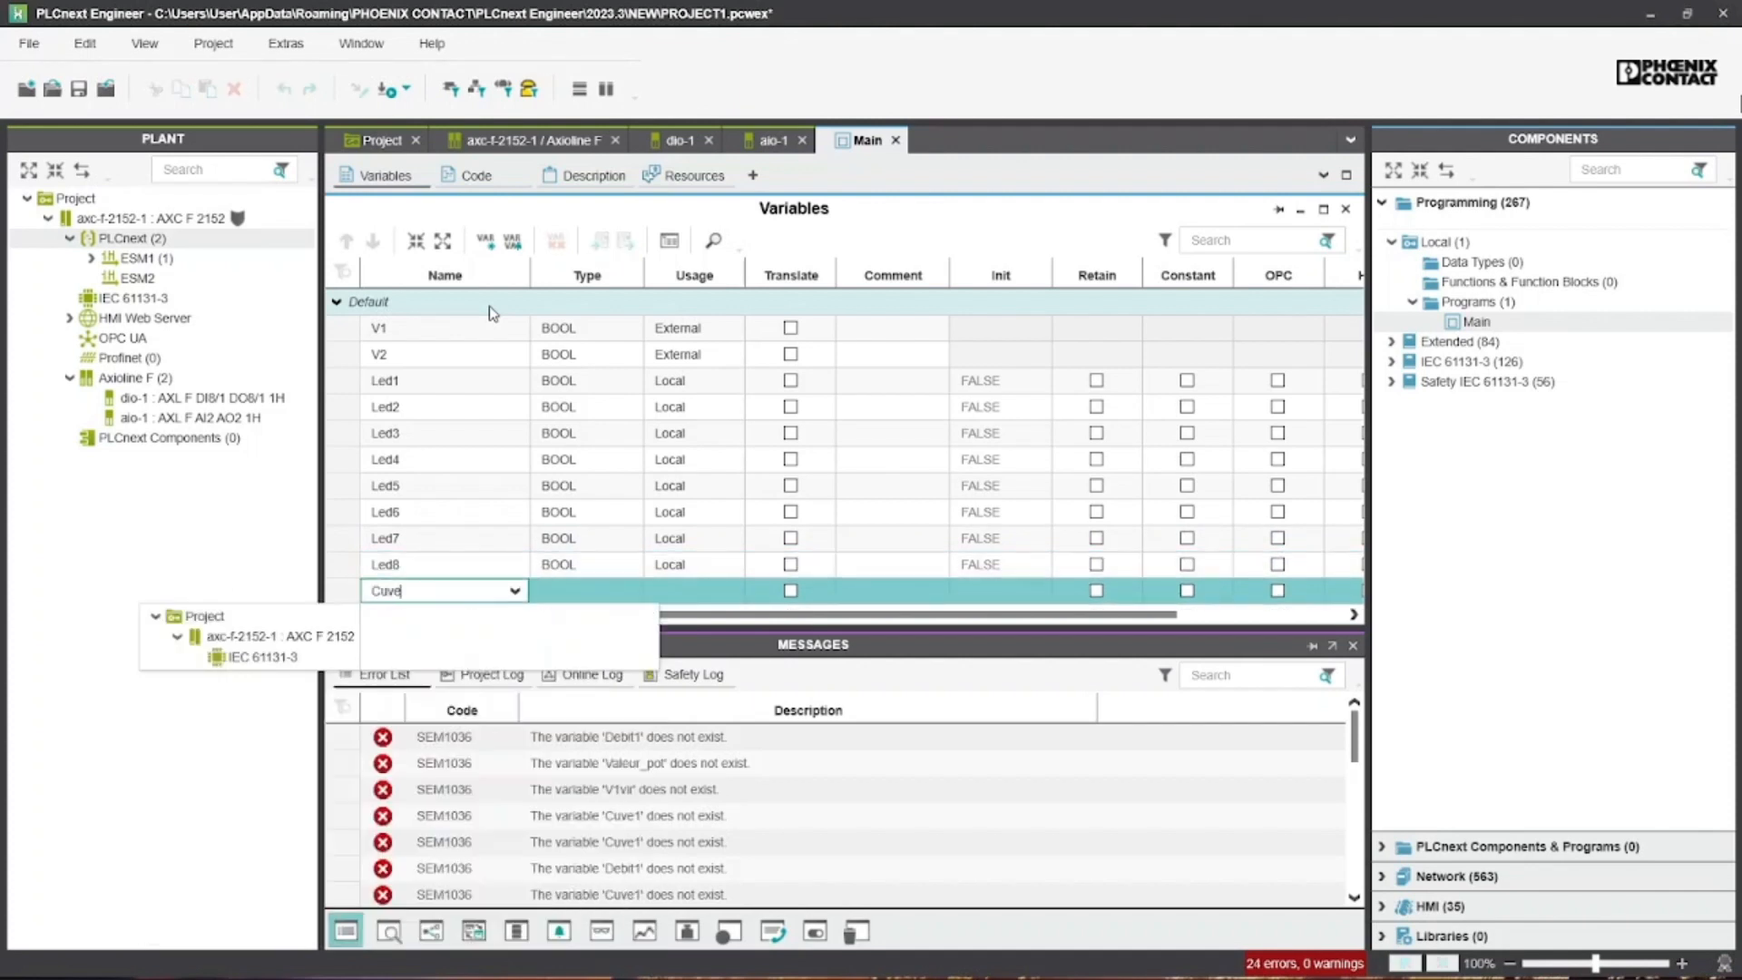
type("1")
key("Tab")
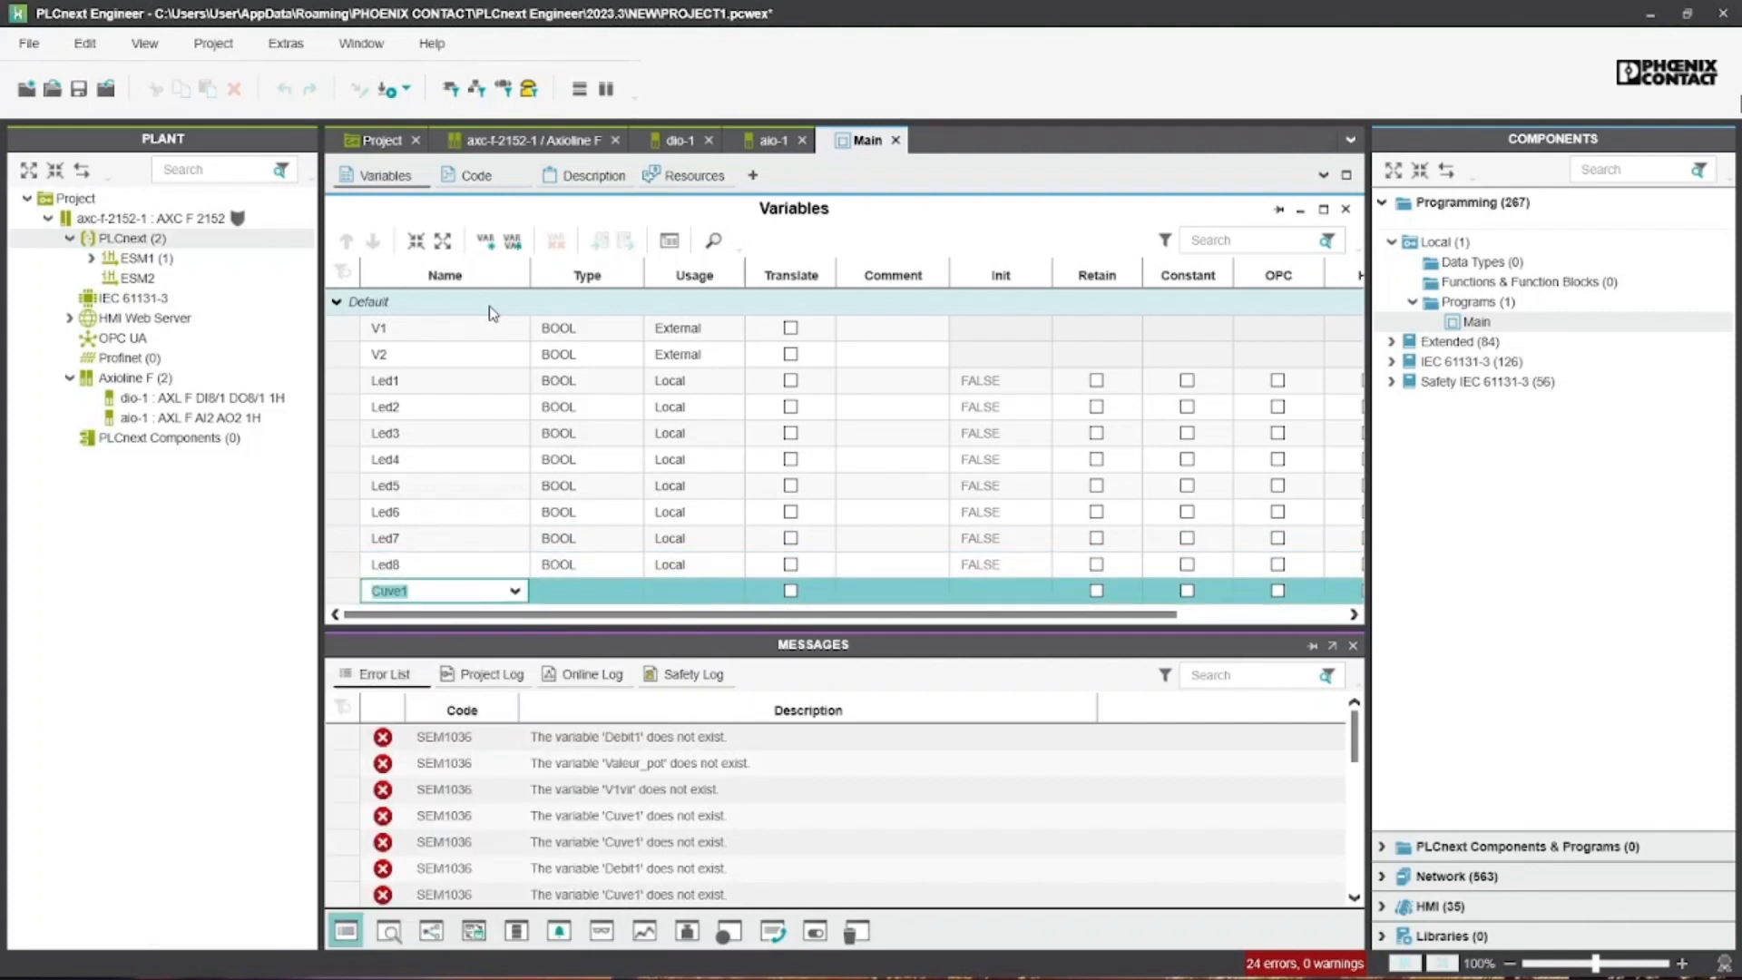
key("Down")
key("Left")
Declare the variables Debit1 and Valeur_pot below Cuve1 in the Main program's variables
type("C")
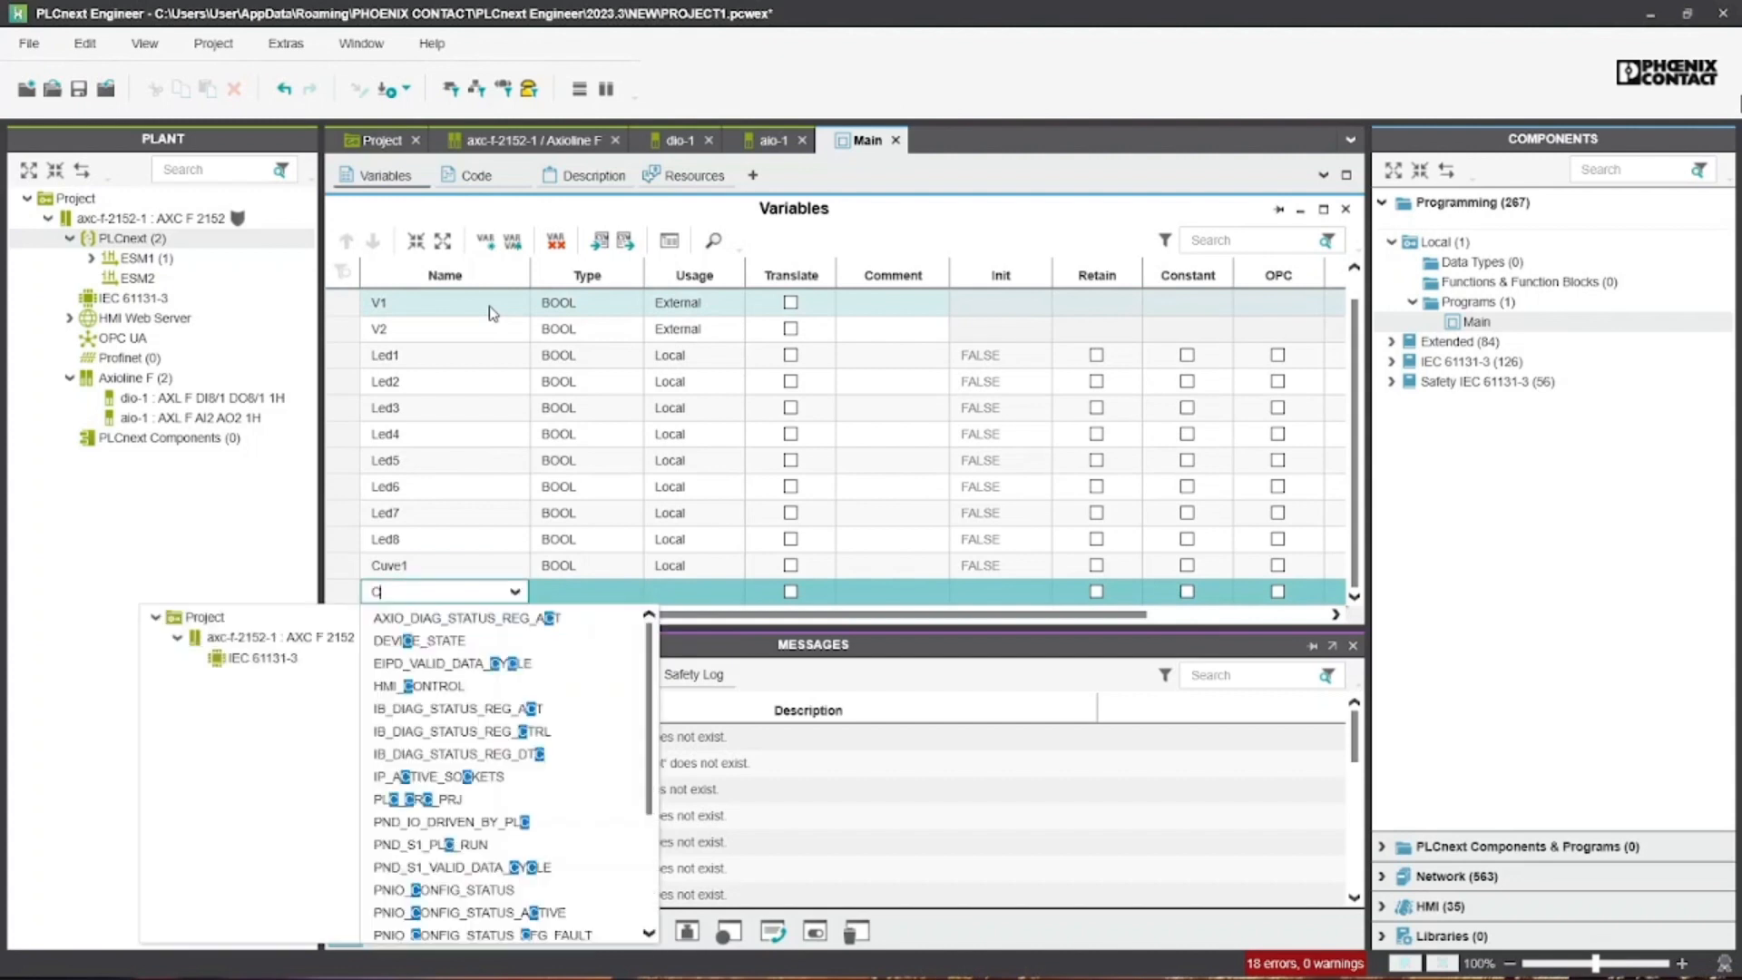
key("BackSpace")
type("Debi")
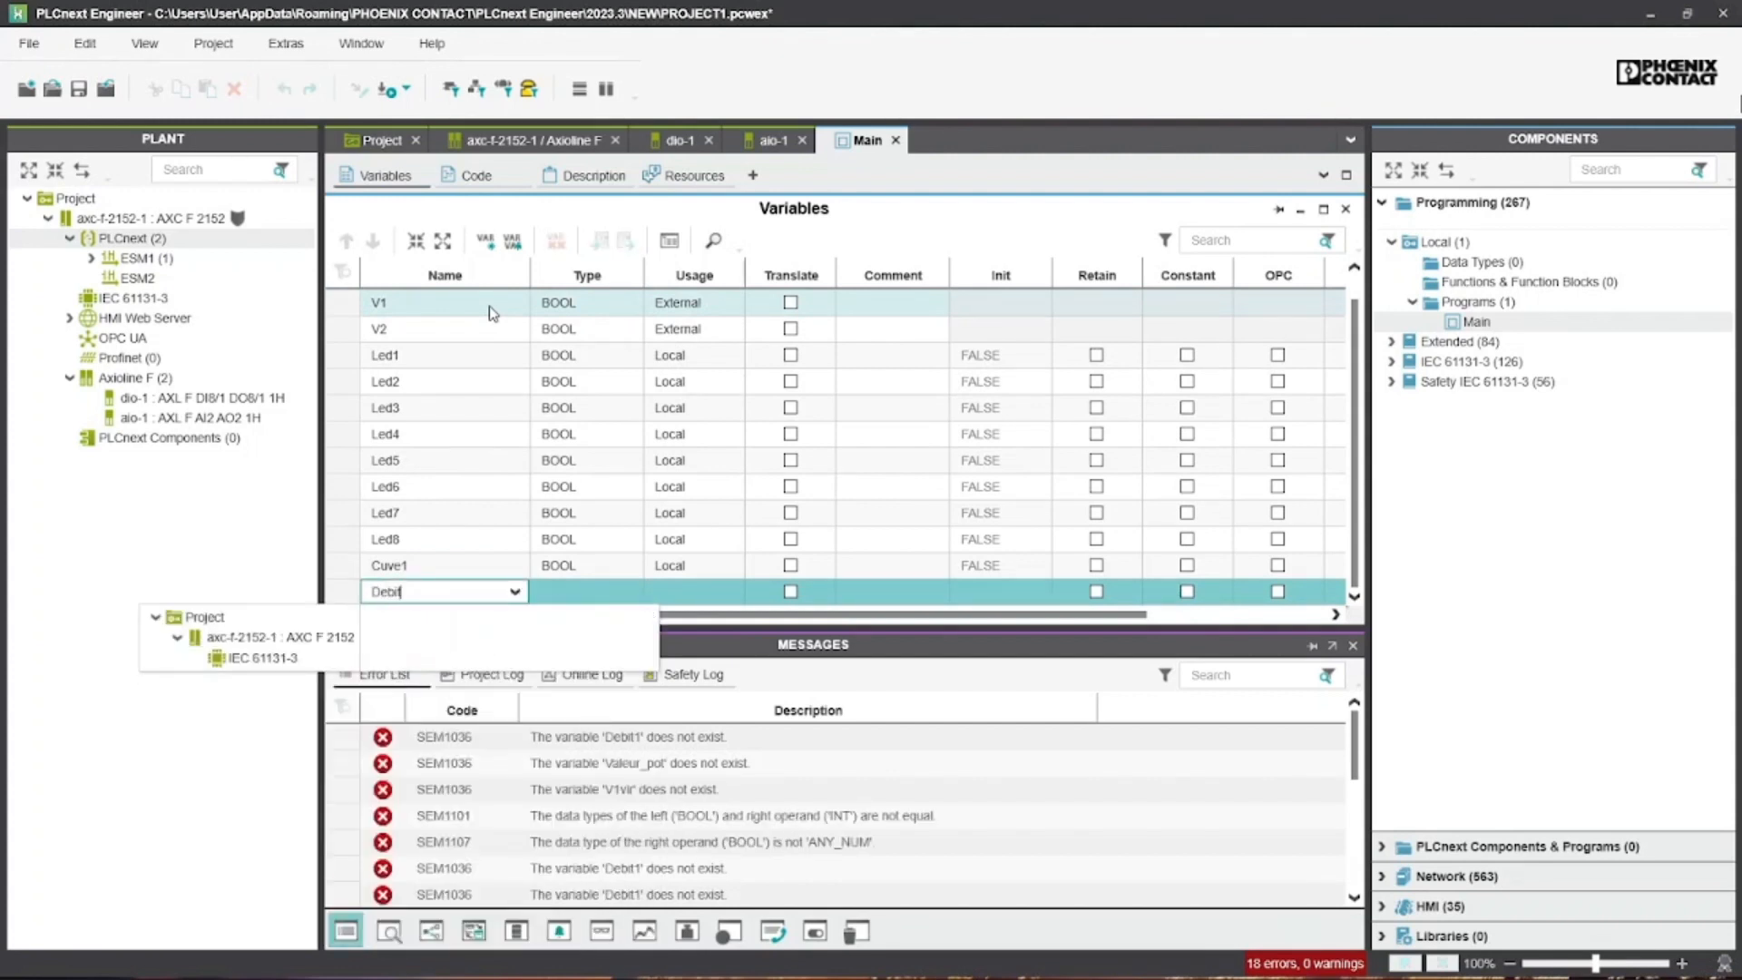
key("Return")
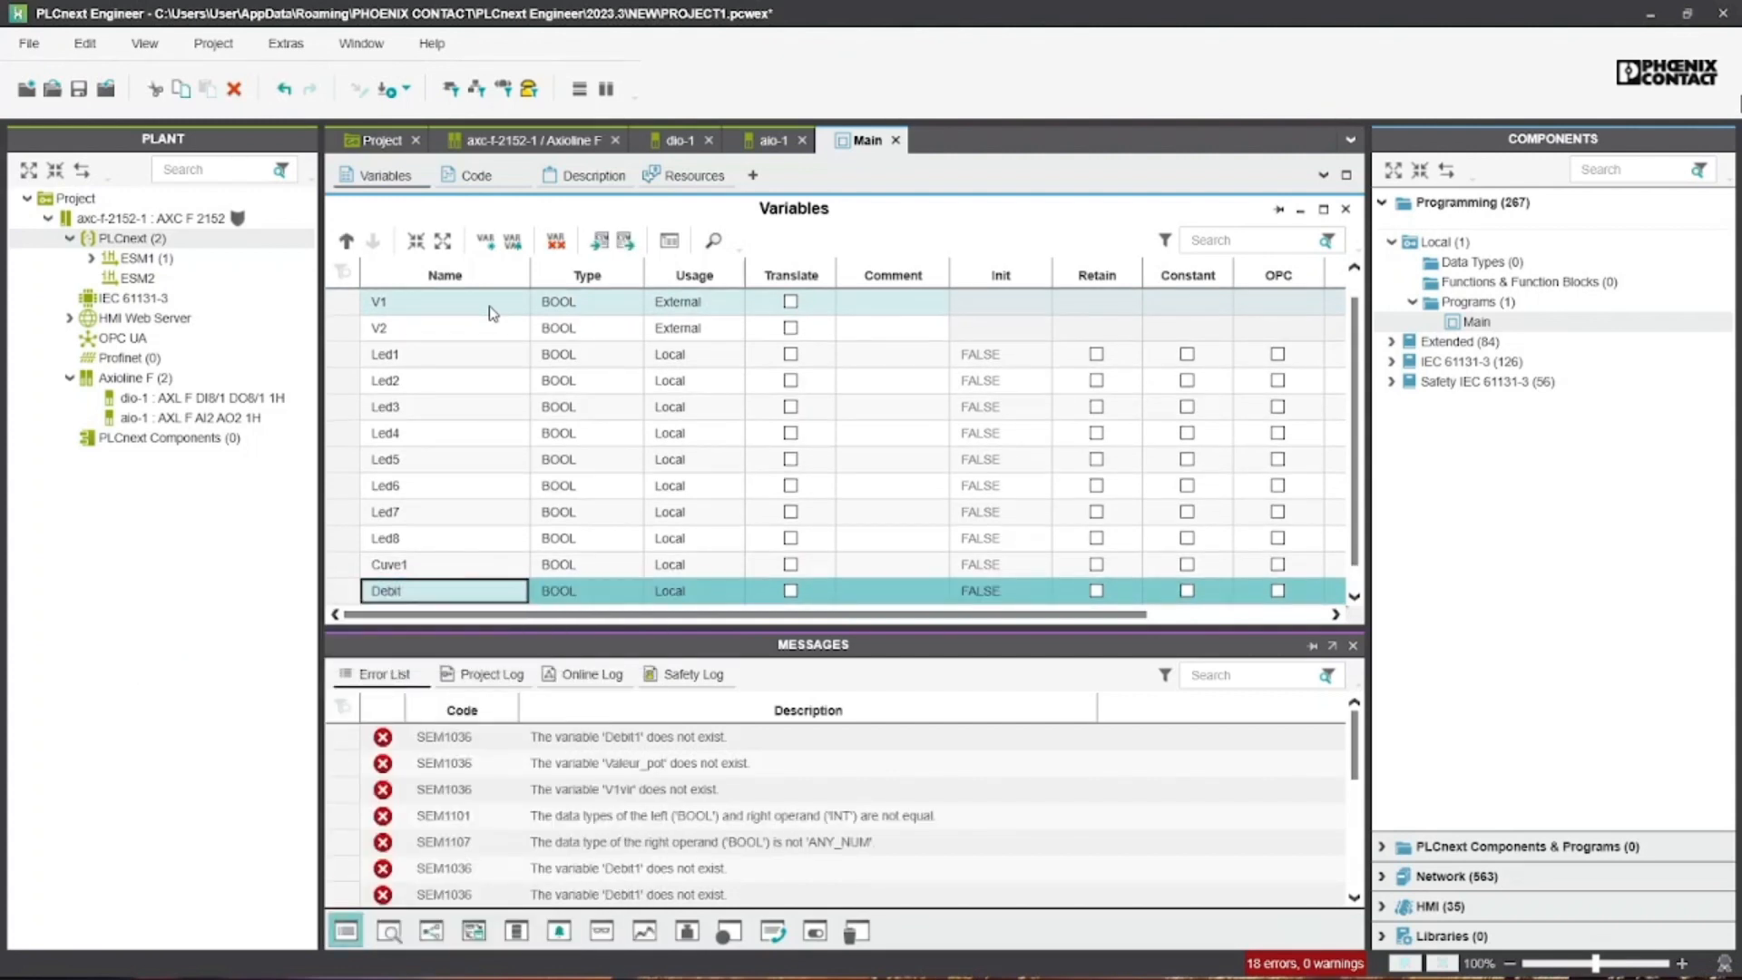
type("Deb")
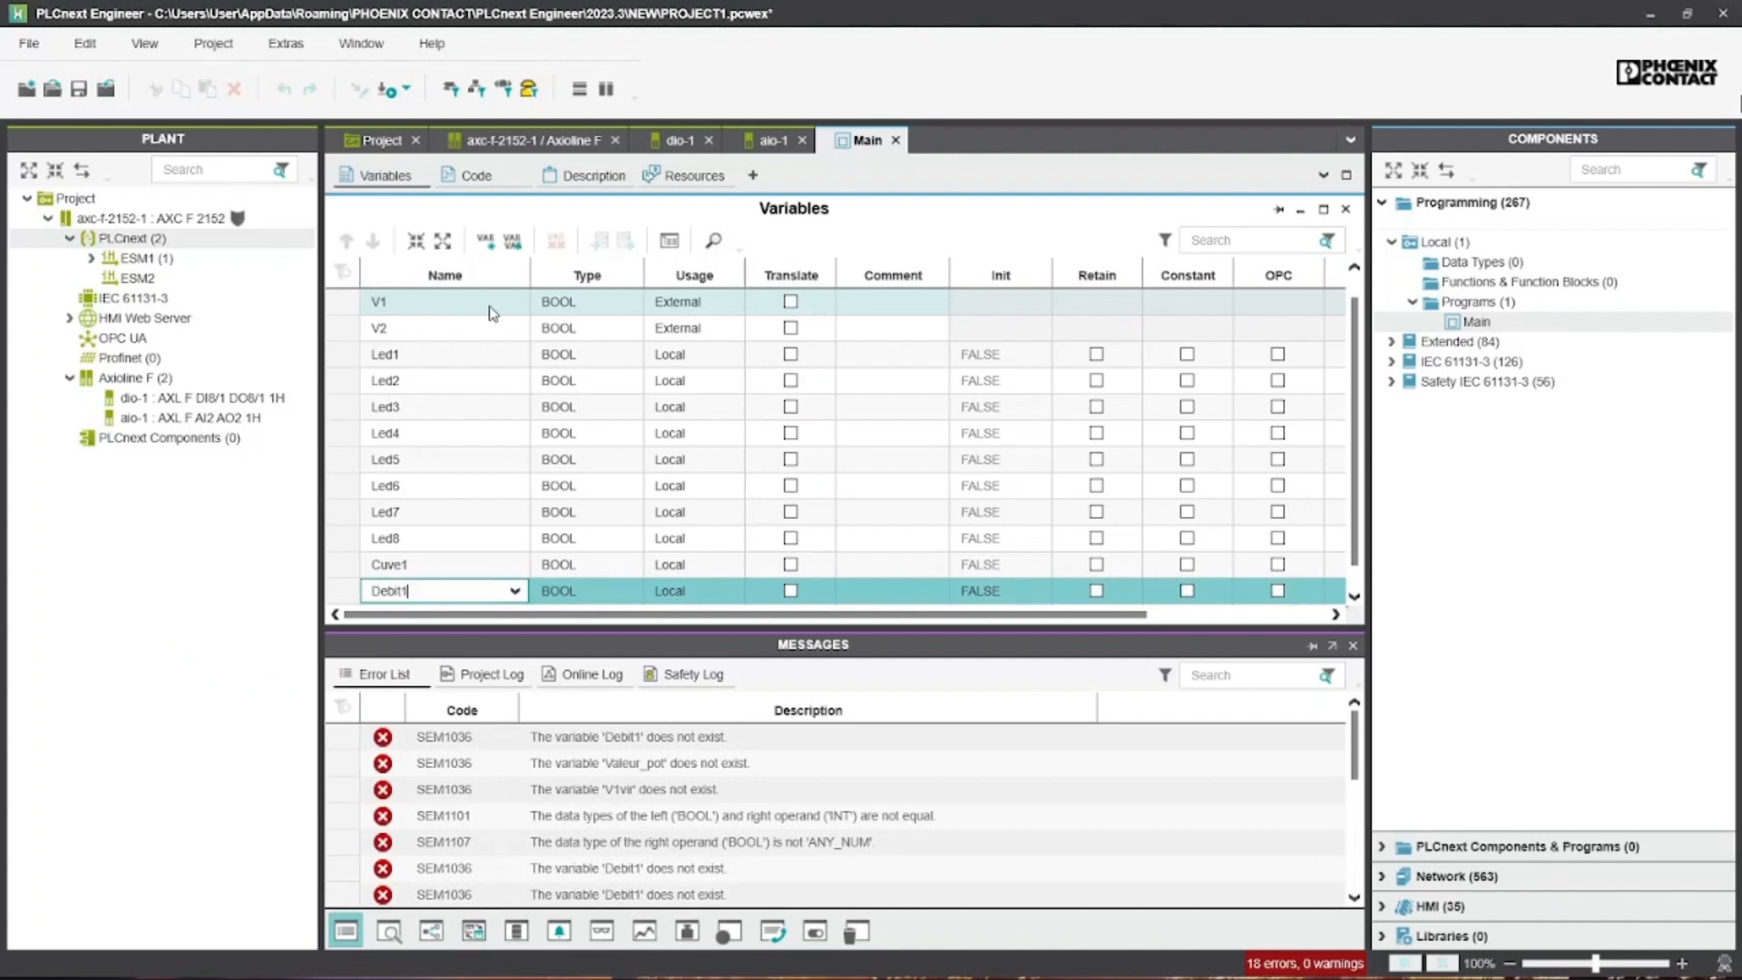
key("Return")
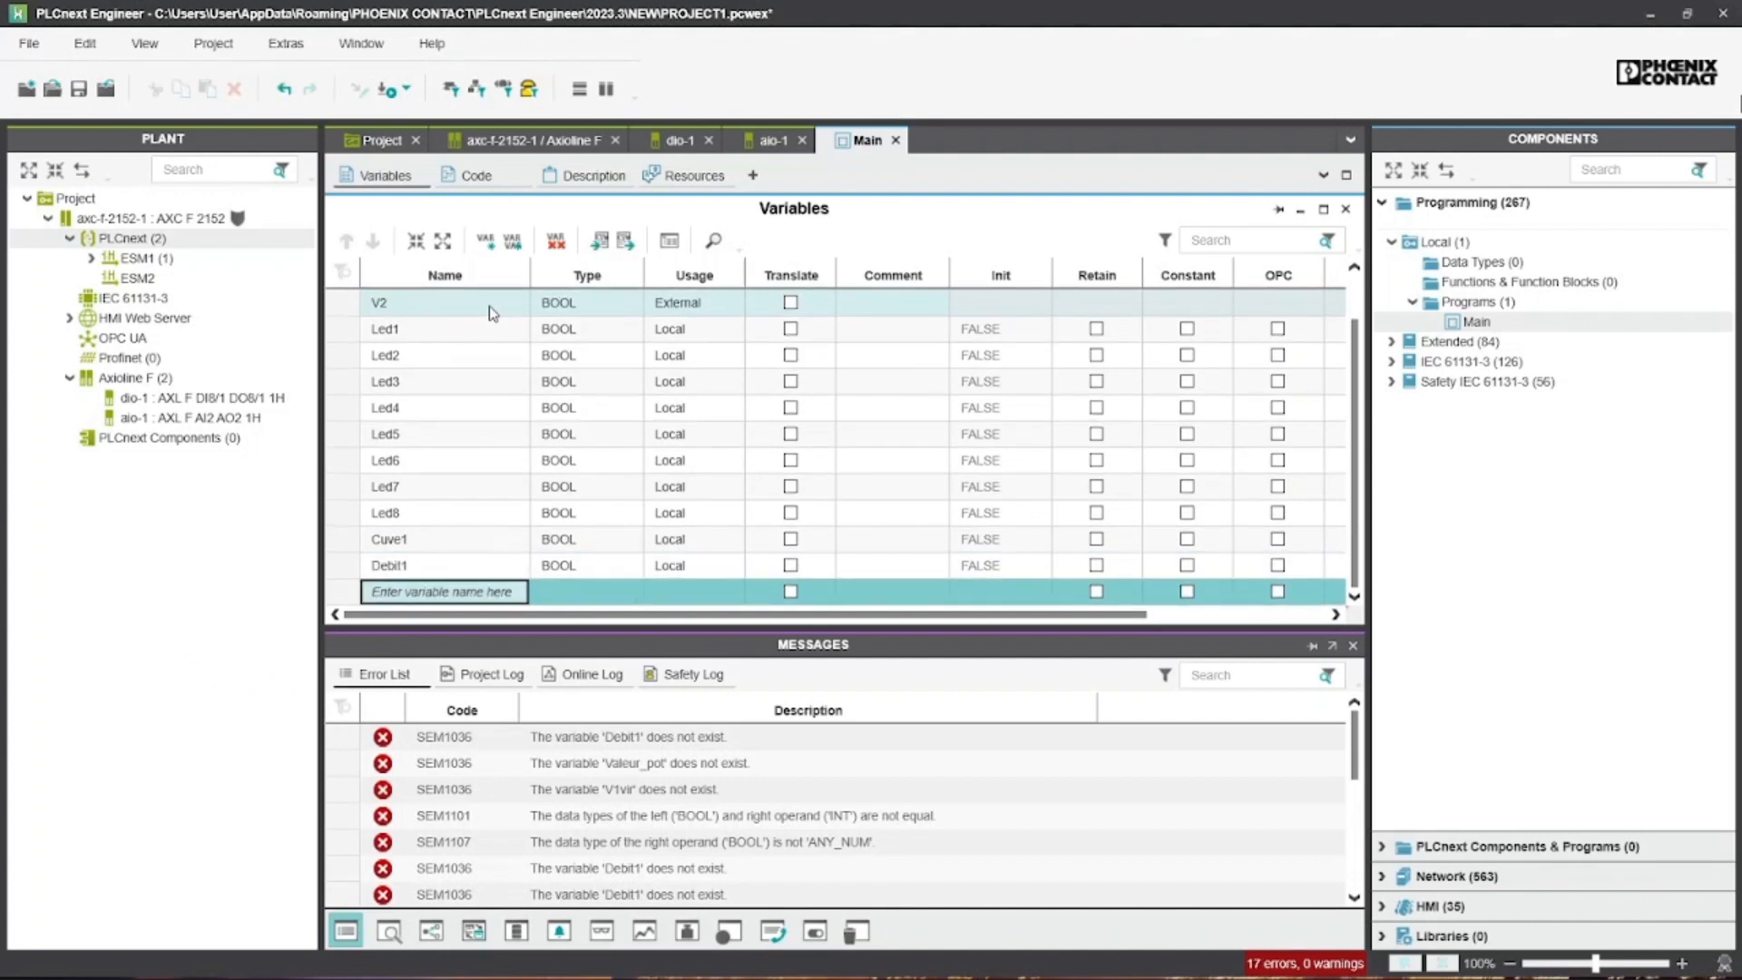
type("Valeur_pot")
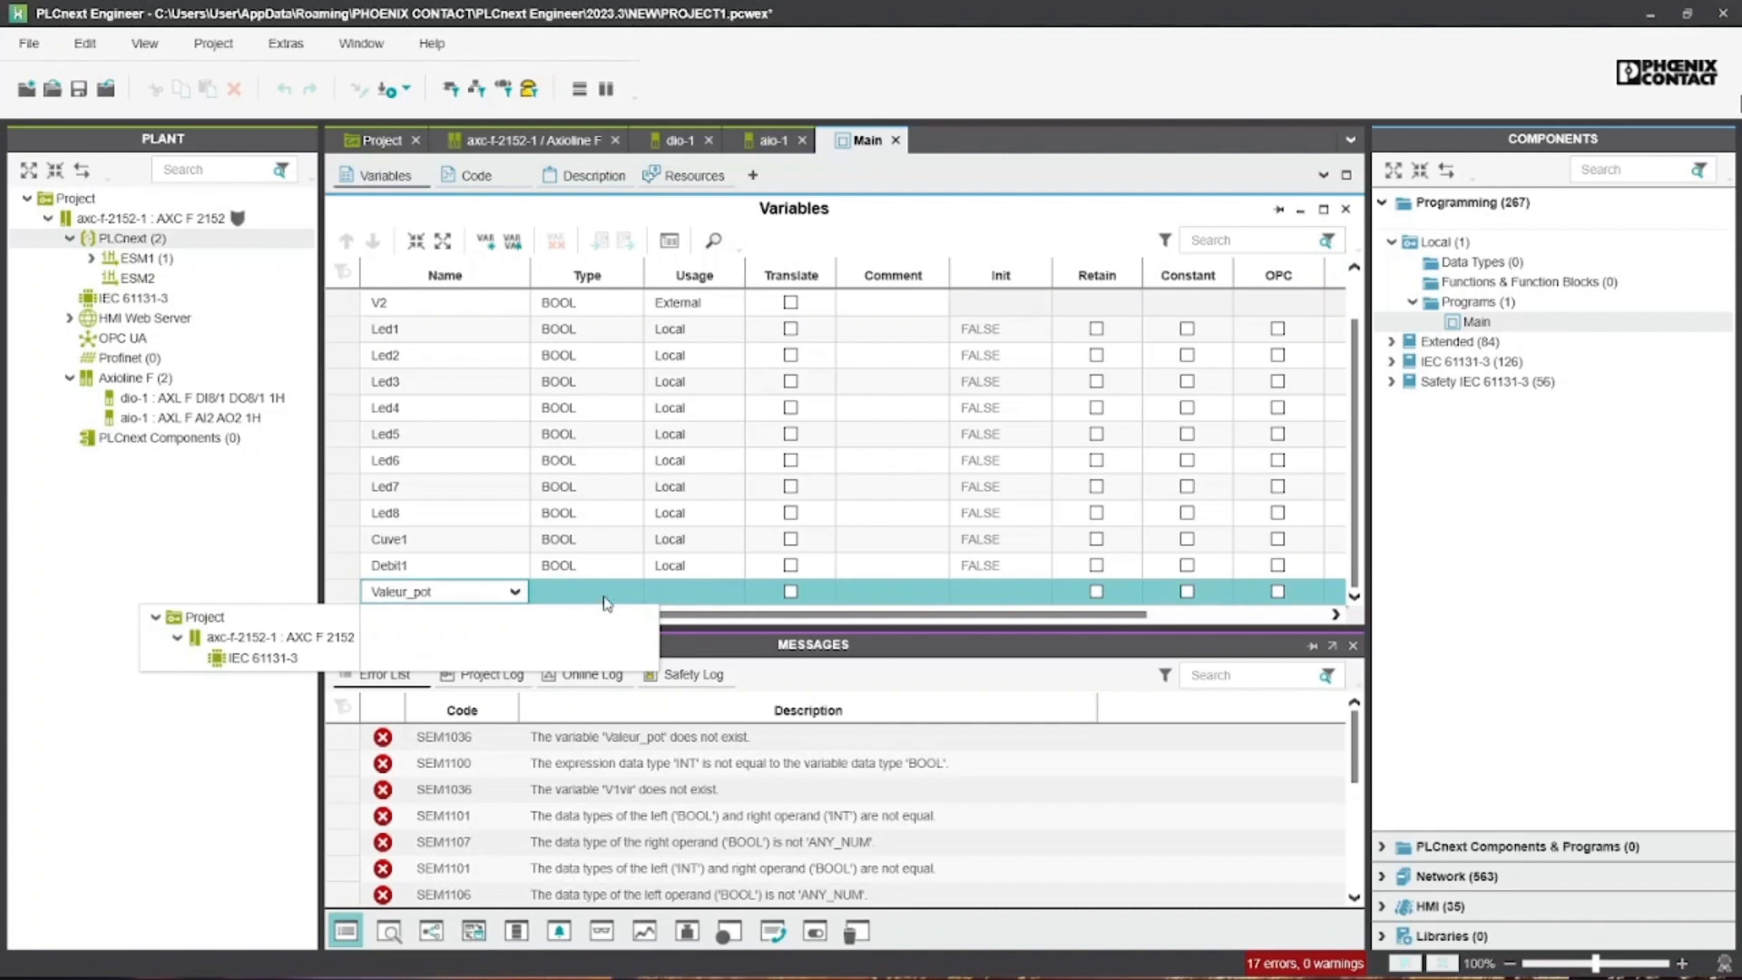
left_click(606, 595)
Set the data type of Debit1, Cuve1 and Valeur_pot to REAL
double_click(595, 566)
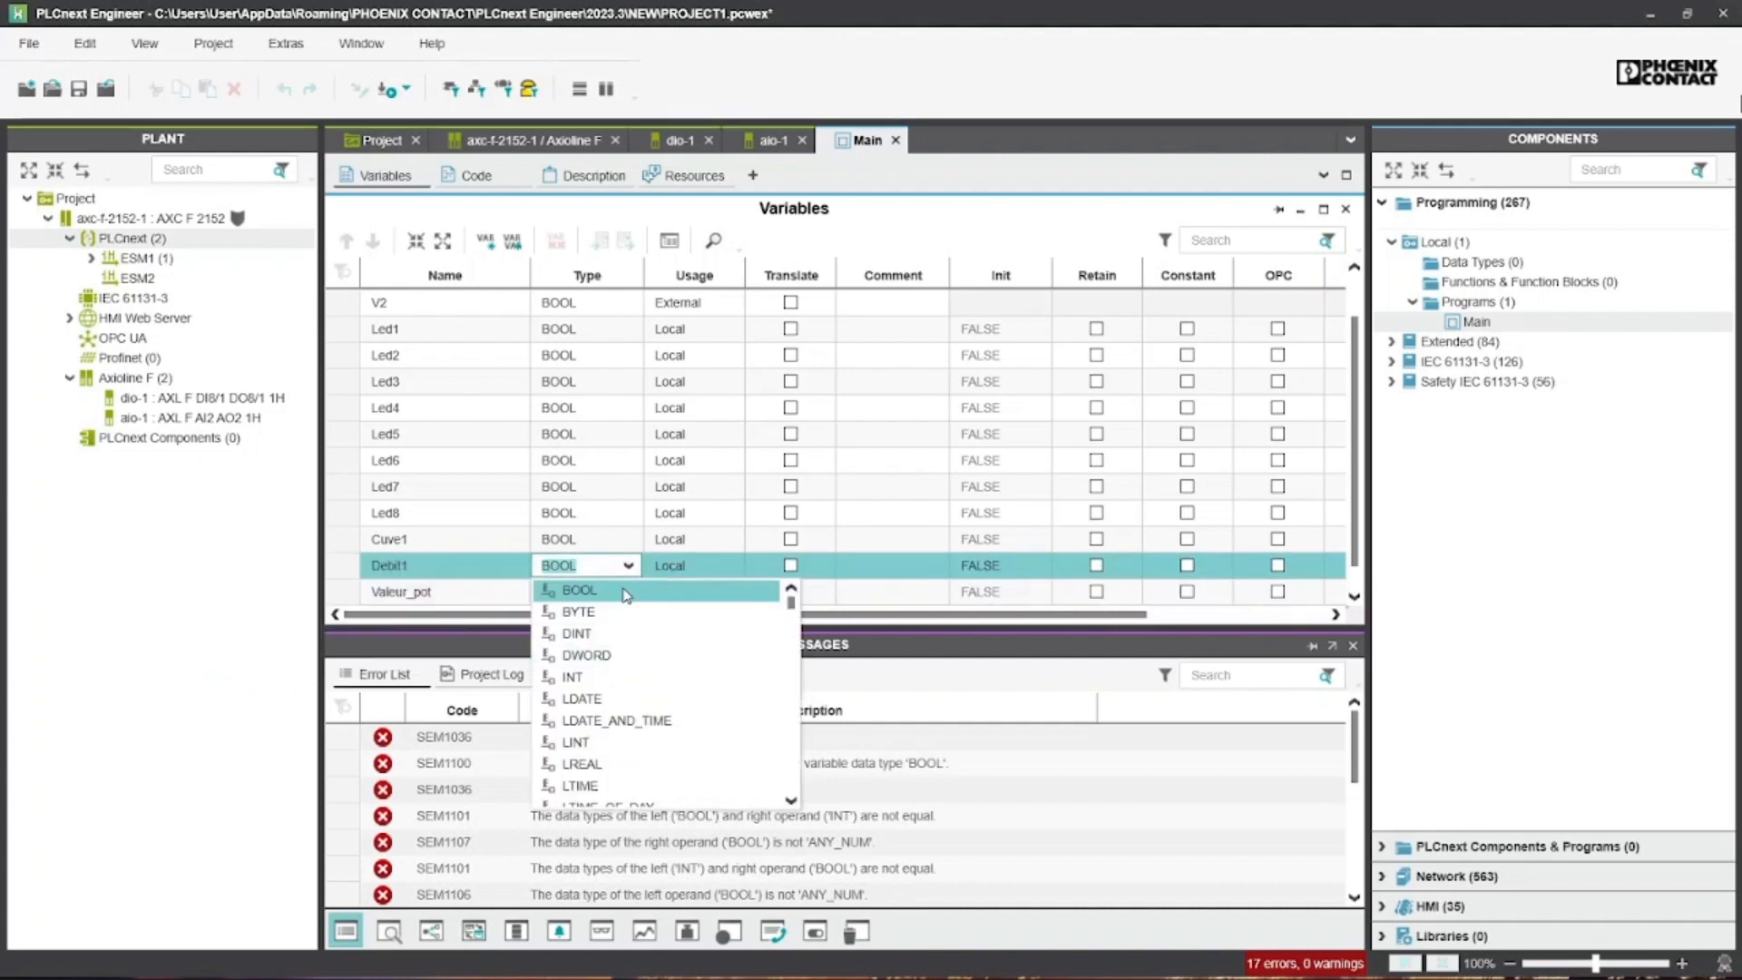
type("rea")
left_click(611, 611)
double_click(587, 540)
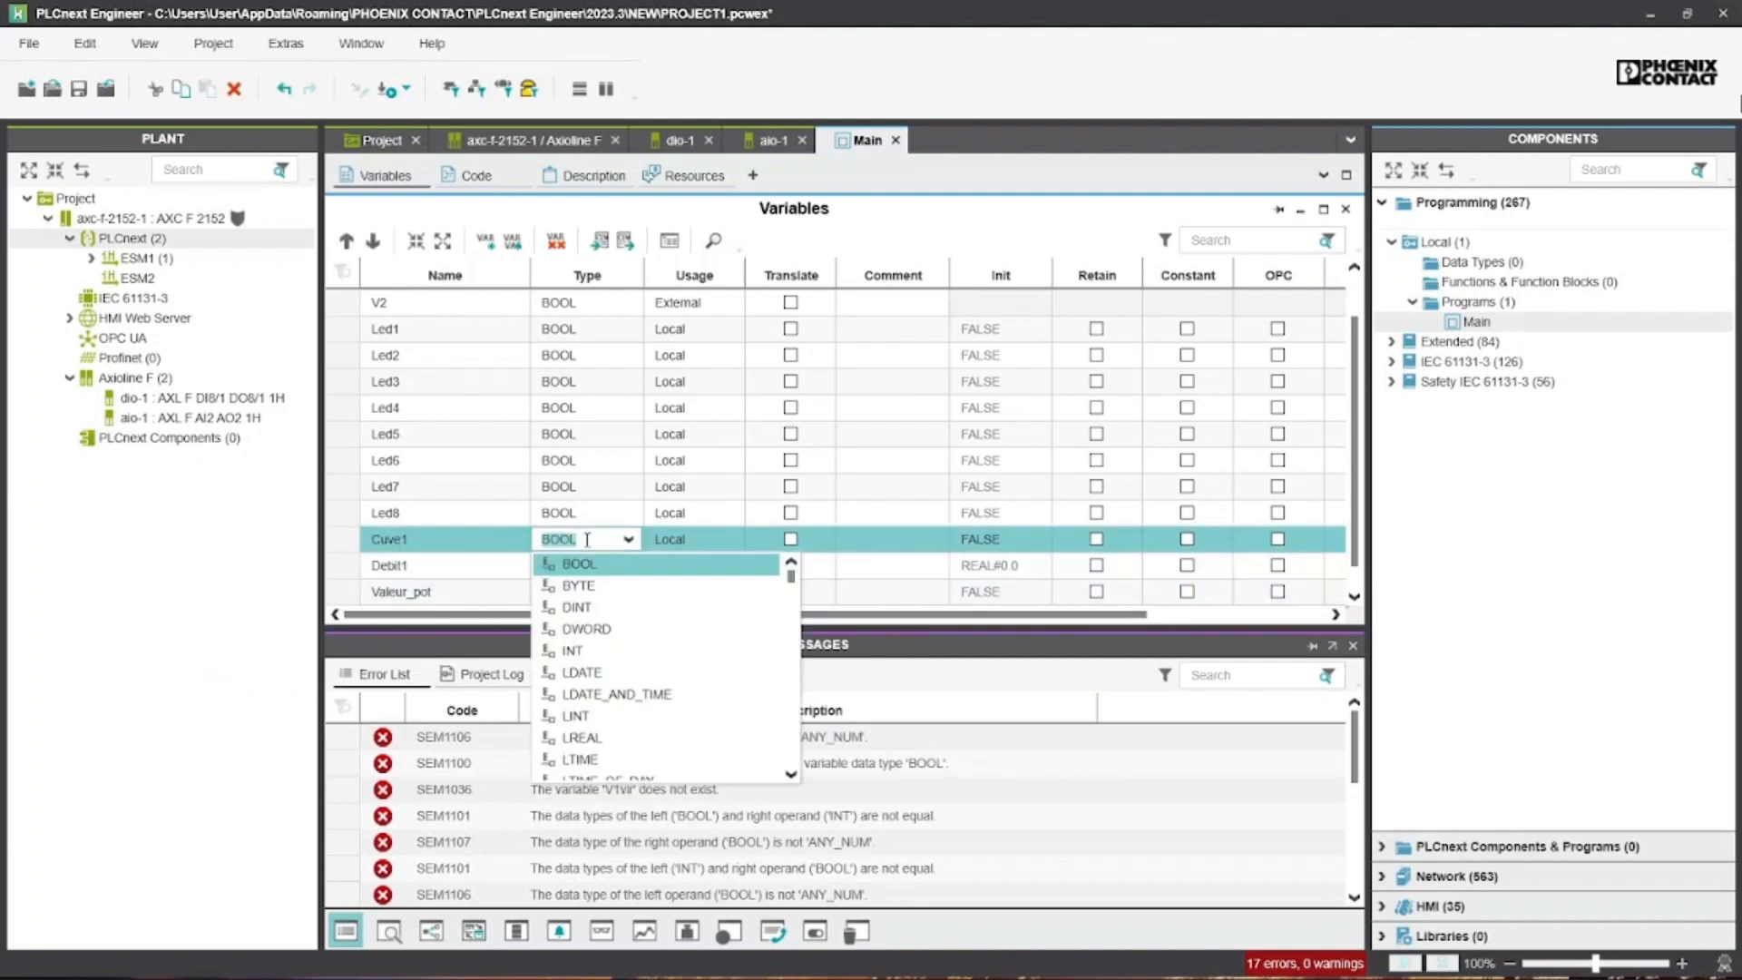
type("rea")
left_click(589, 586)
double_click(585, 592)
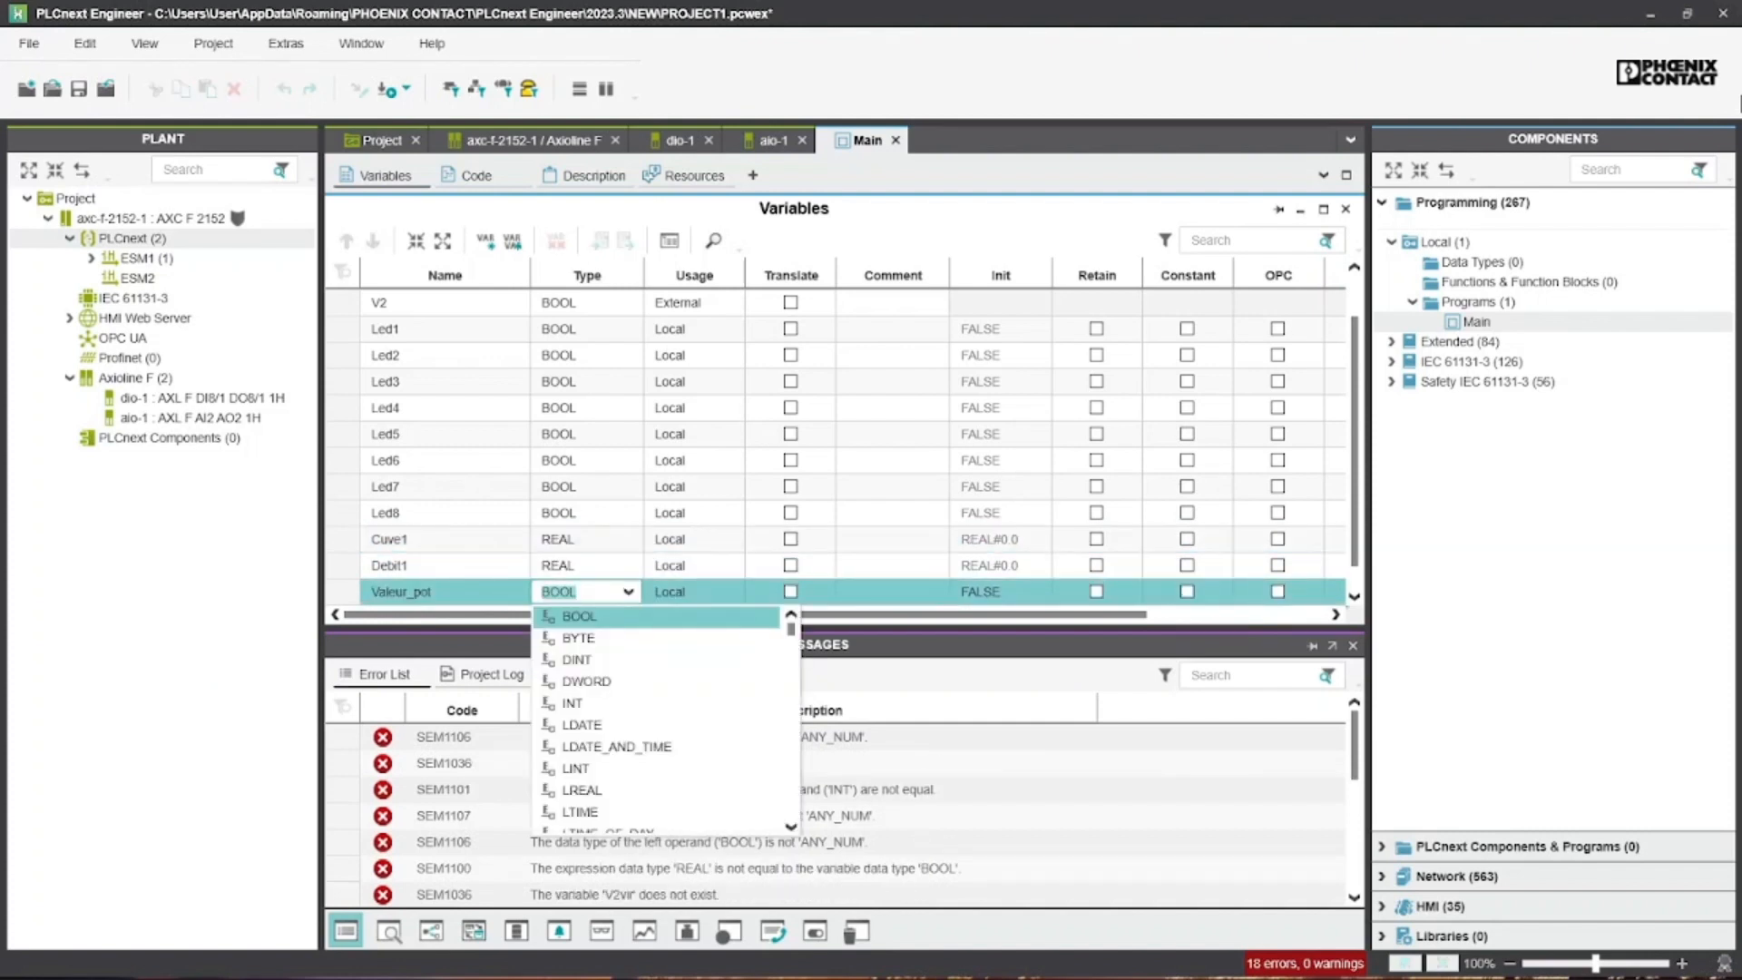
type("rea")
left_click(595, 638)
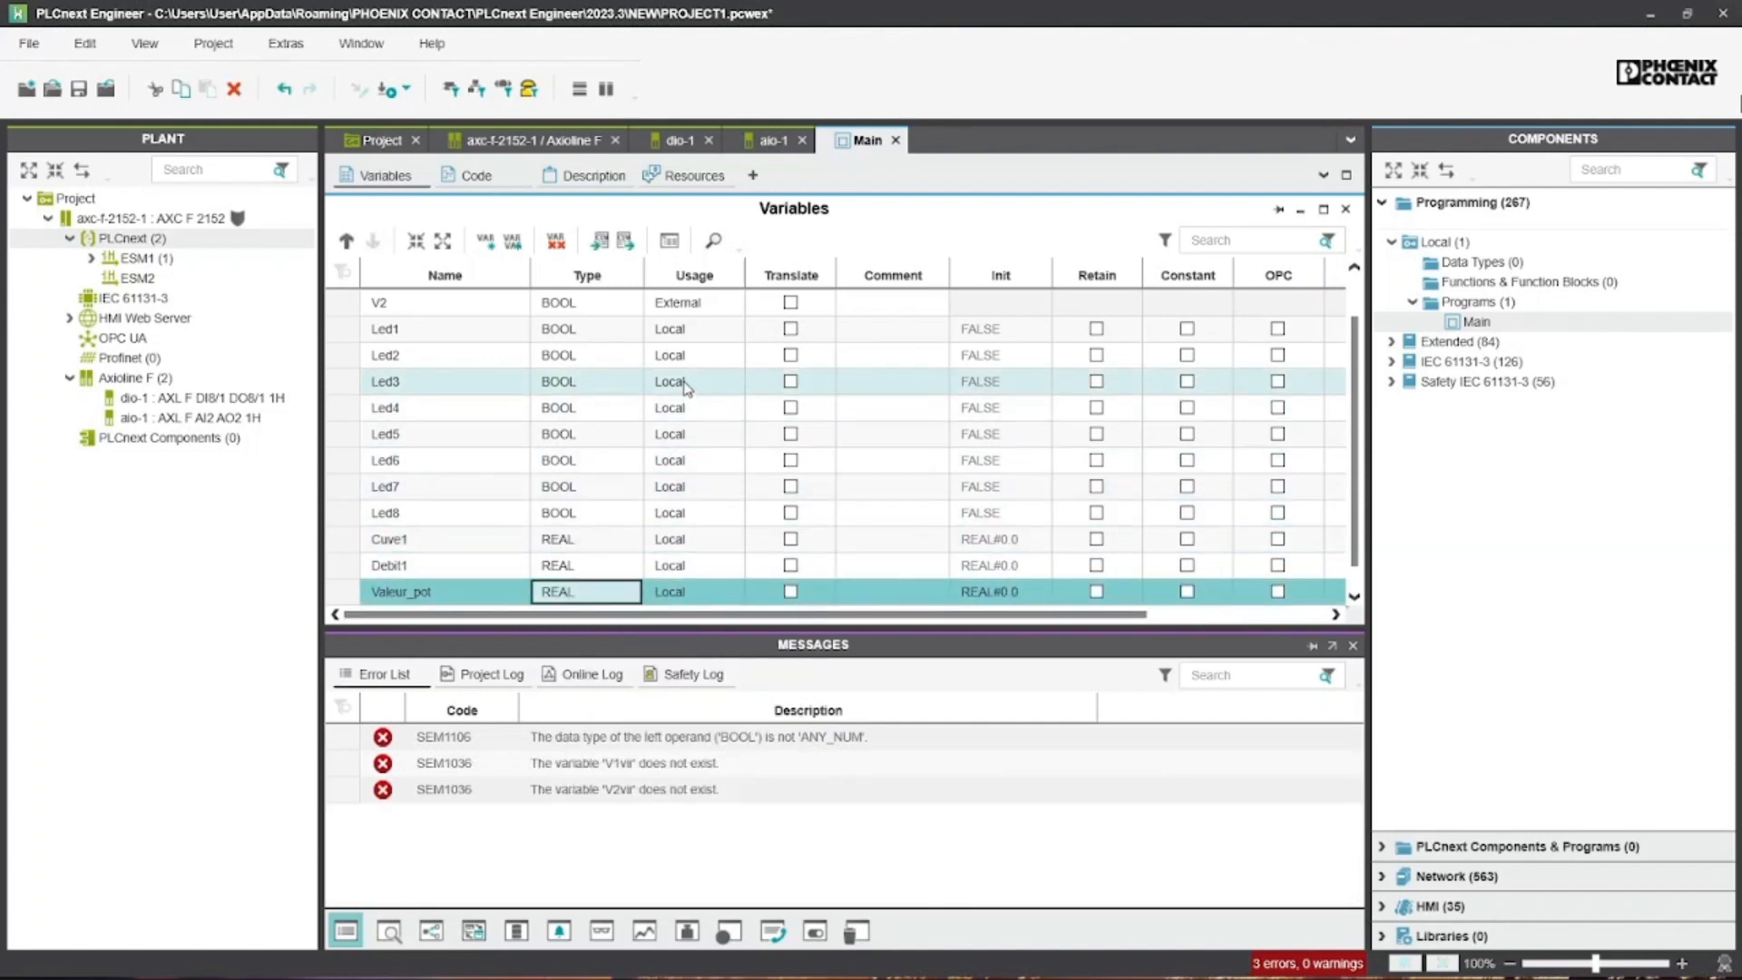
Set the usage of the variables Led1, Led2, Led3 and Led4 to External
double_click(681, 329)
left_click(699, 375)
double_click(690, 355)
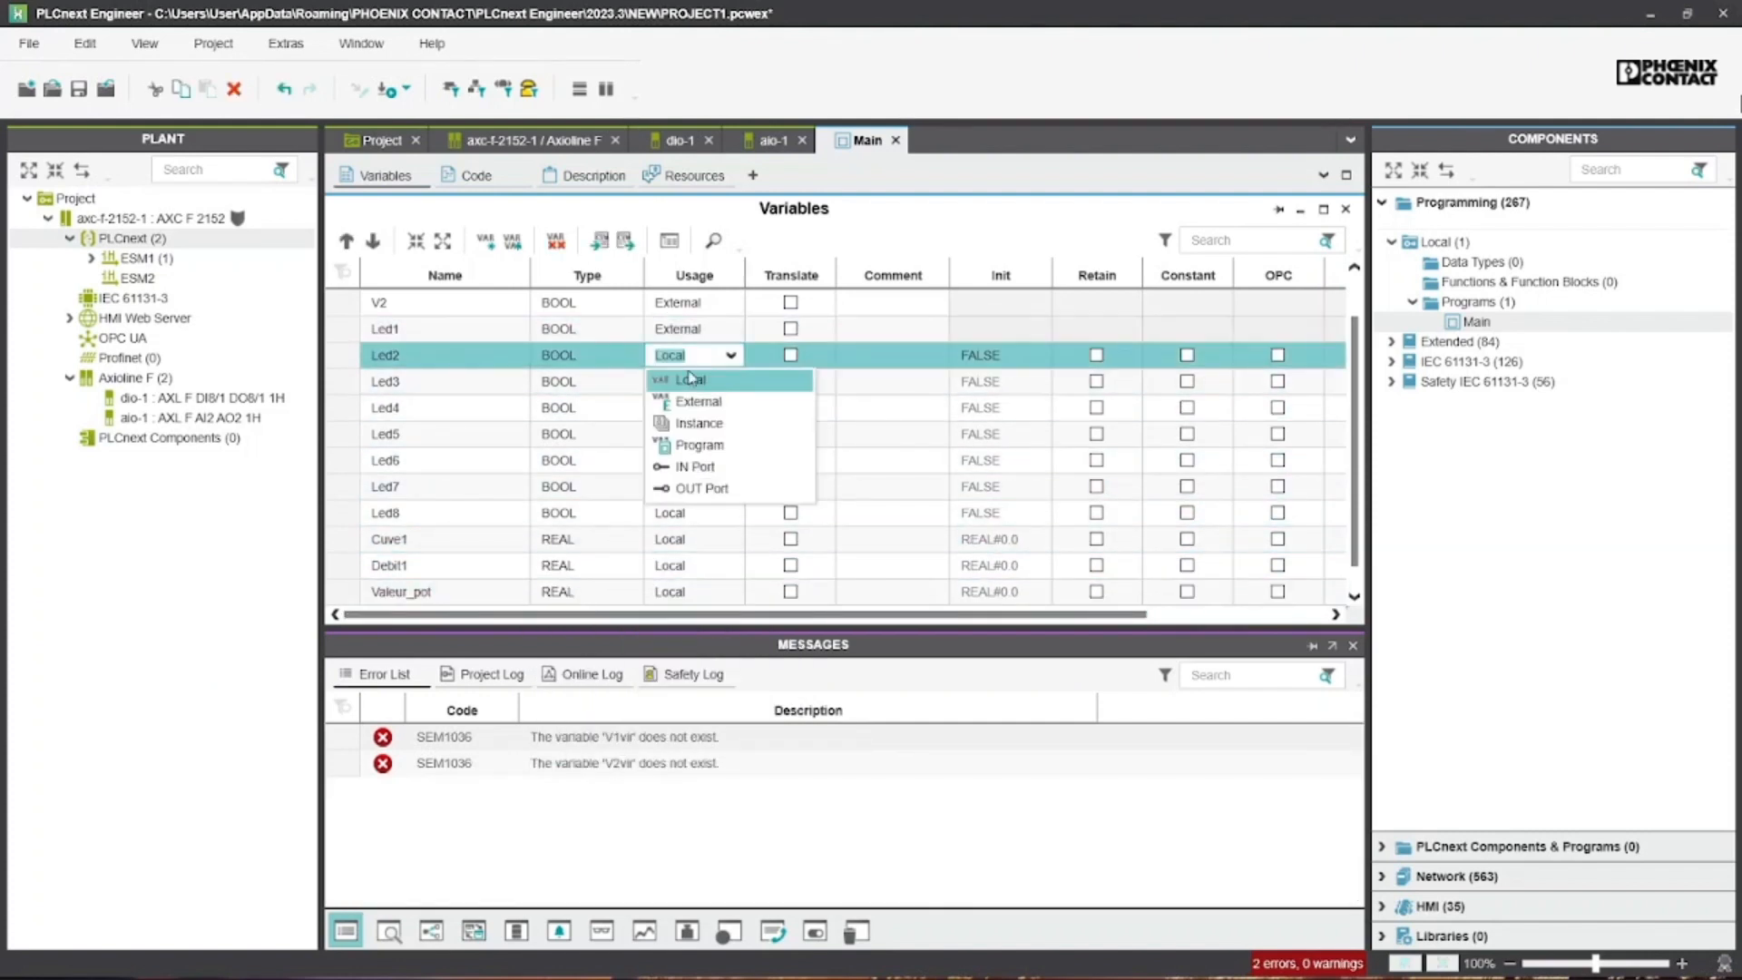
left_click(698, 401)
double_click(690, 381)
left_click(699, 427)
double_click(690, 407)
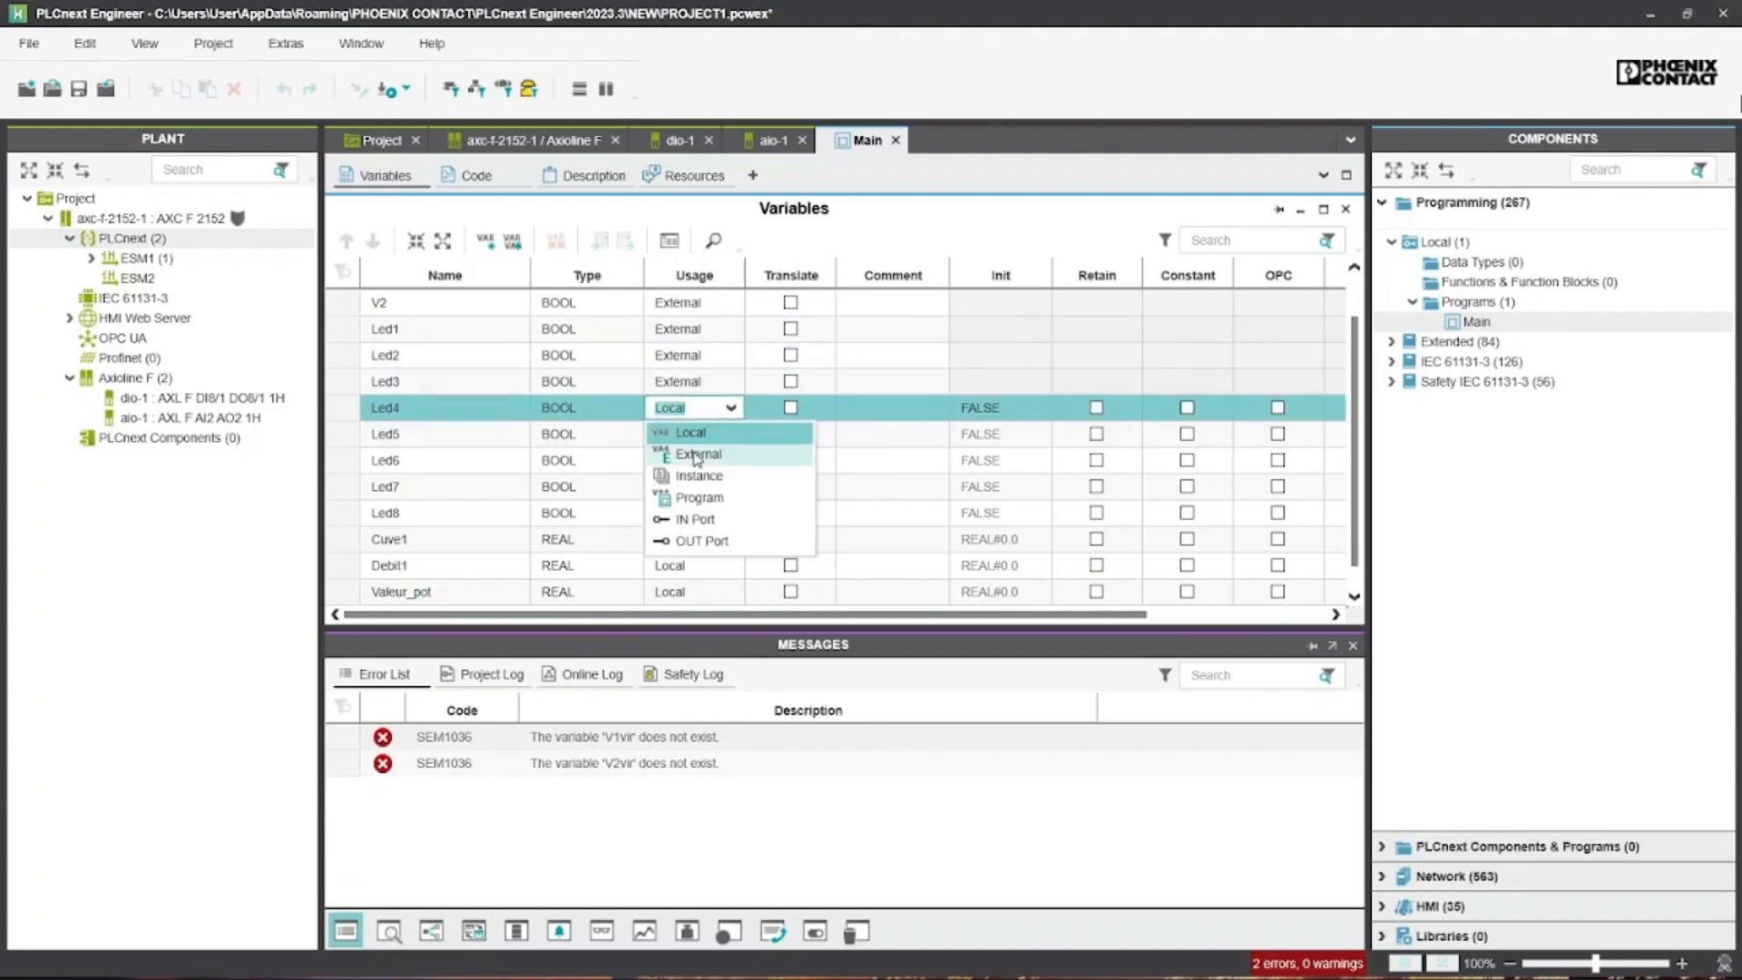
left_click(699, 454)
Set the usage of the variables Led5, Led6, Led7 and Led8 to External
double_click(690, 434)
left_click(699, 480)
double_click(690, 461)
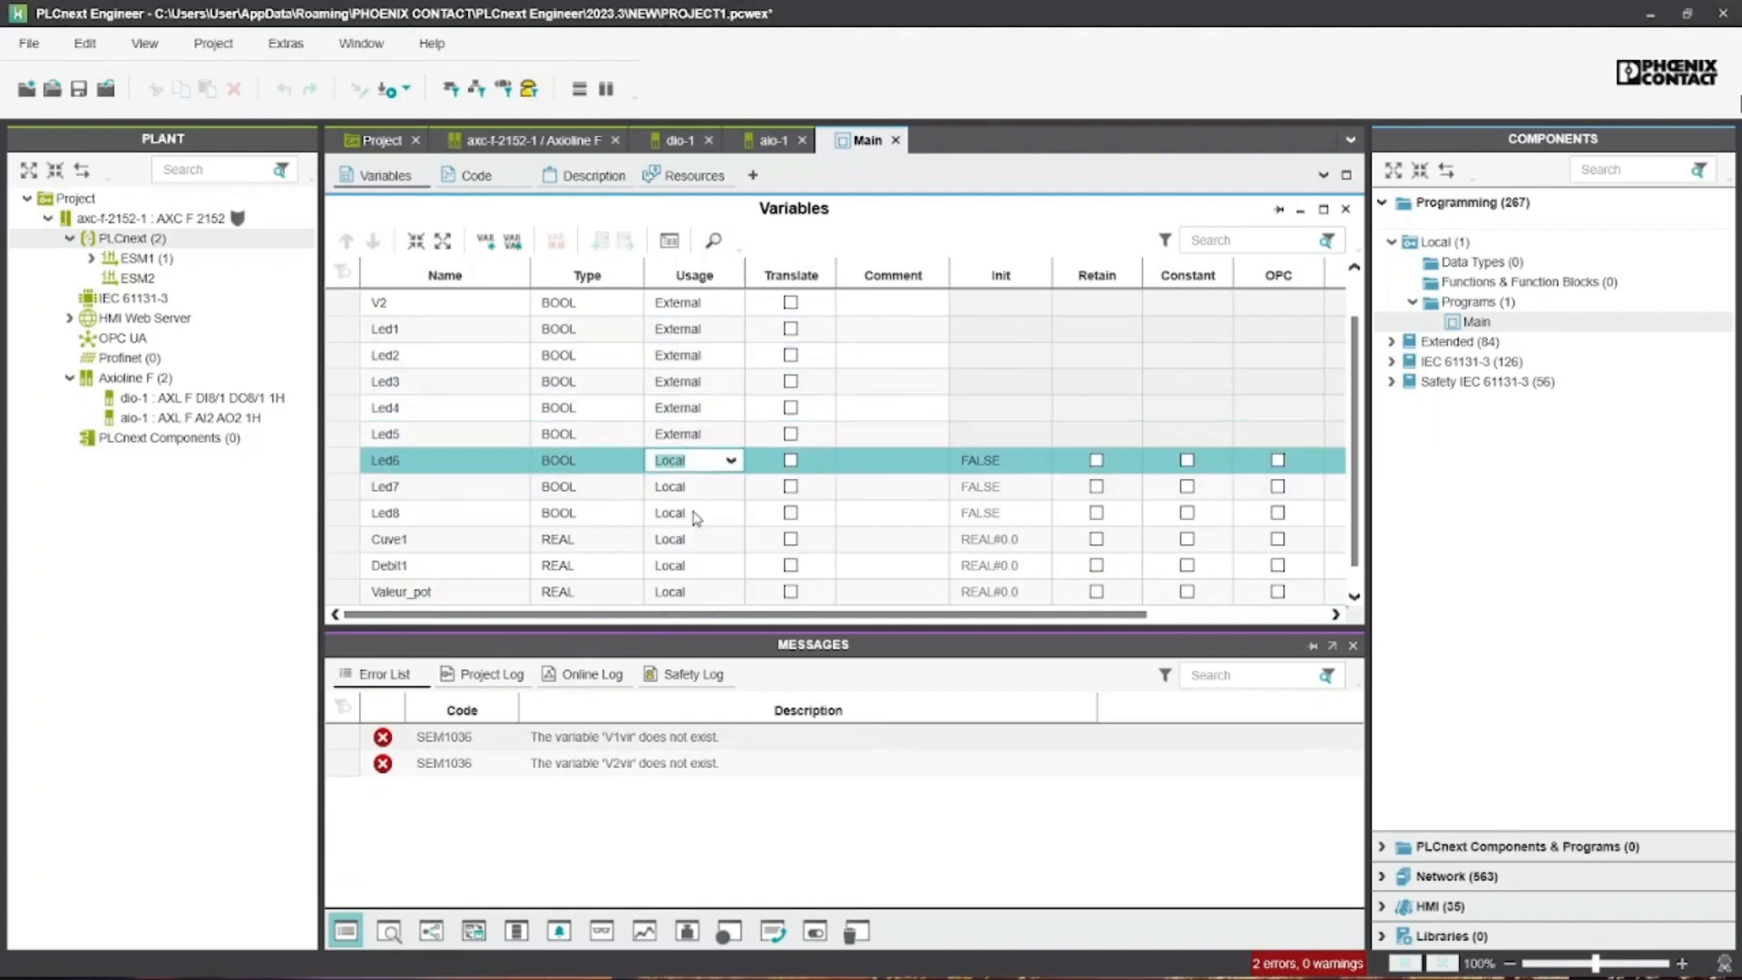
left_click(699, 480)
double_click(689, 487)
left_click(699, 506)
double_click(689, 513)
left_click(699, 532)
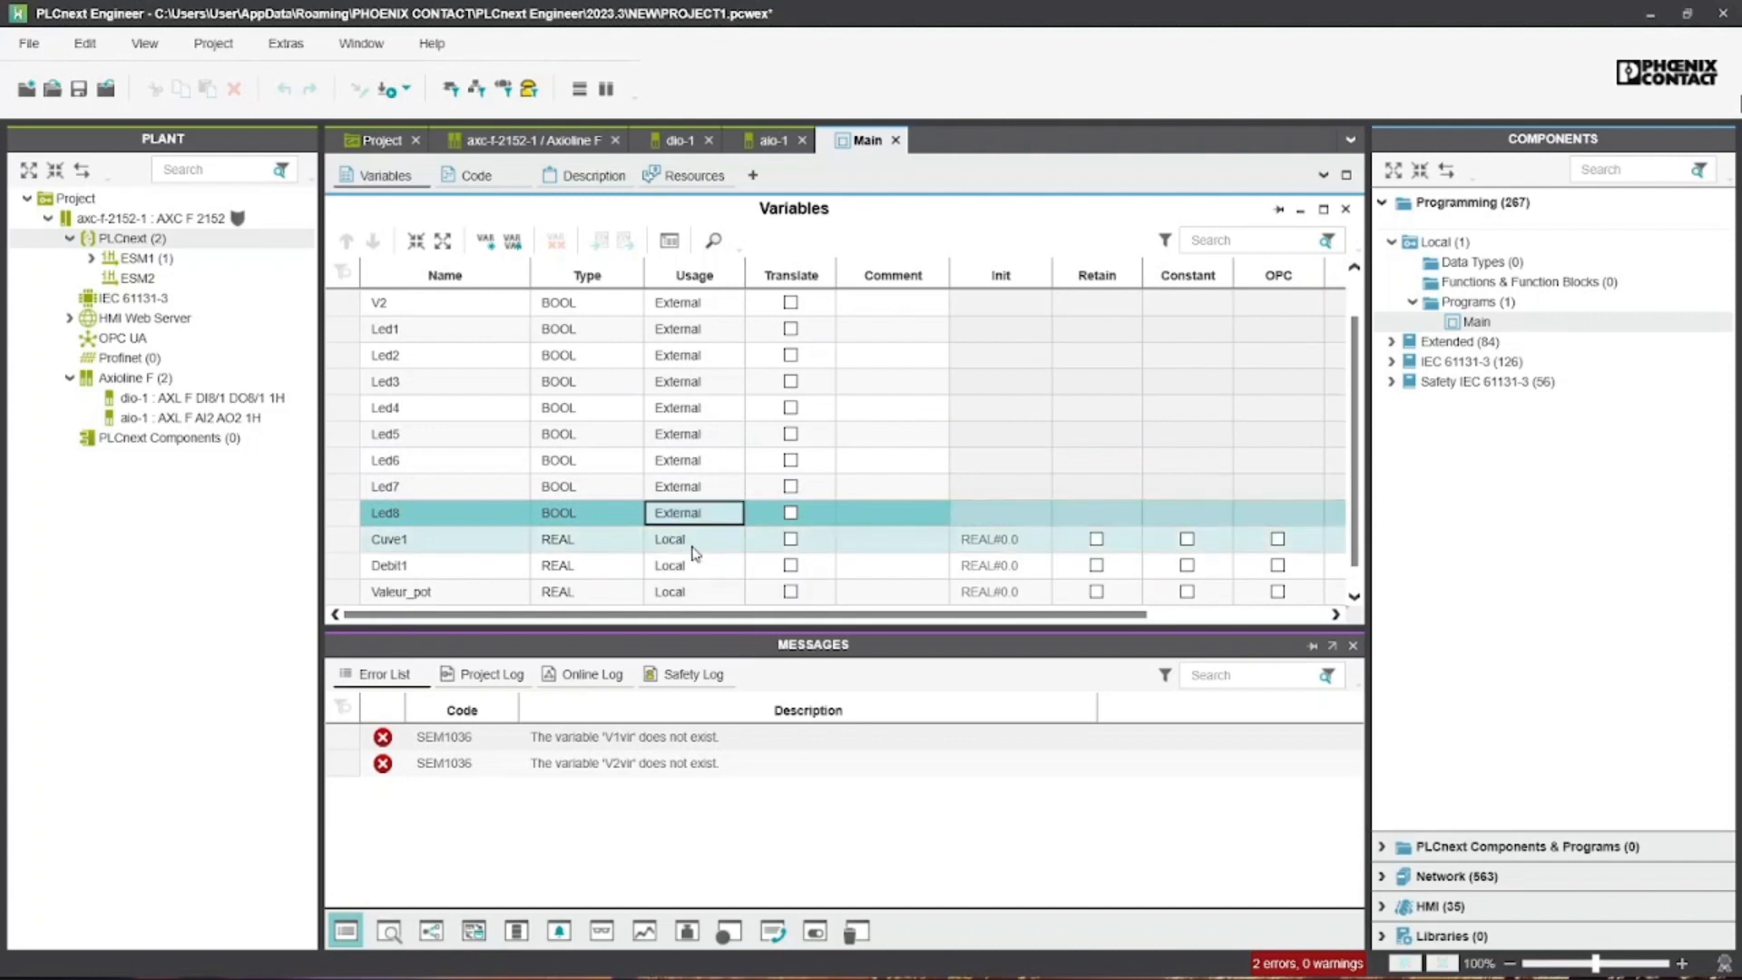
Set the usage of the REAL variables Cuve1, Debit1 and Valeur_pot to External
double_click(692, 539)
left_click(695, 588)
double_click(692, 565)
left_click(693, 610)
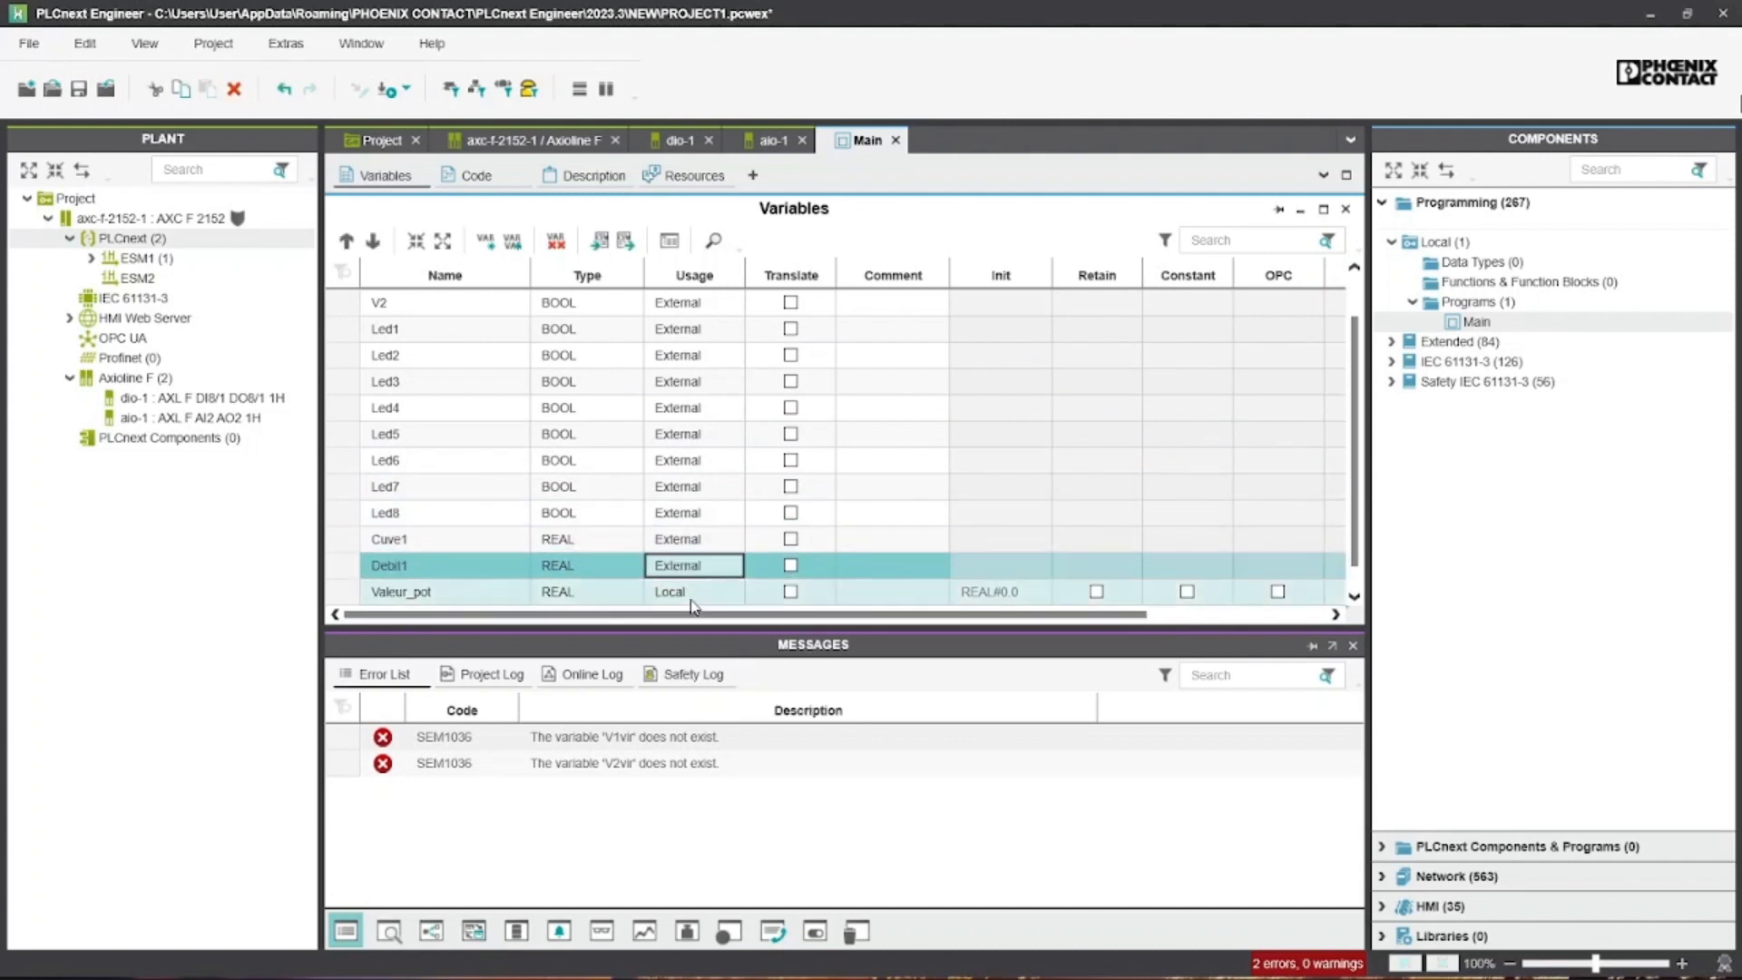
double_click(692, 591)
left_click(692, 636)
Declare the BOOL variable V1vir below Valeur_pot and set its usage to External
scroll(1084, 597, "down", 1)
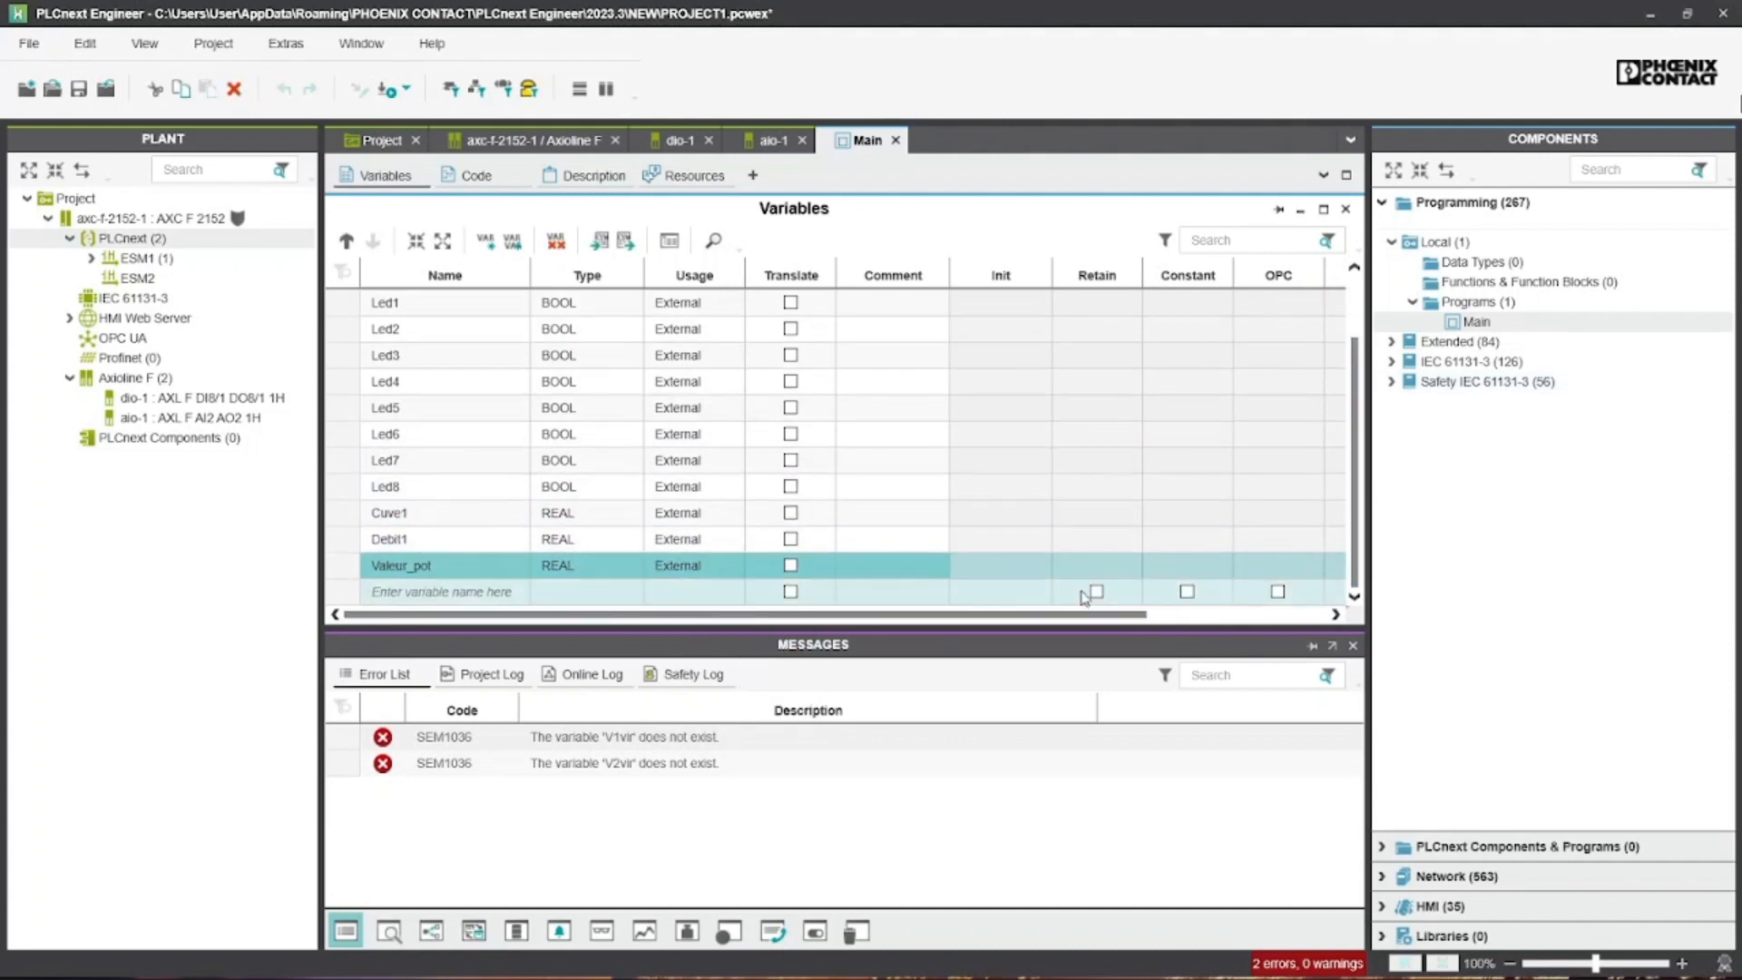
left_click(1084, 597)
type("V")
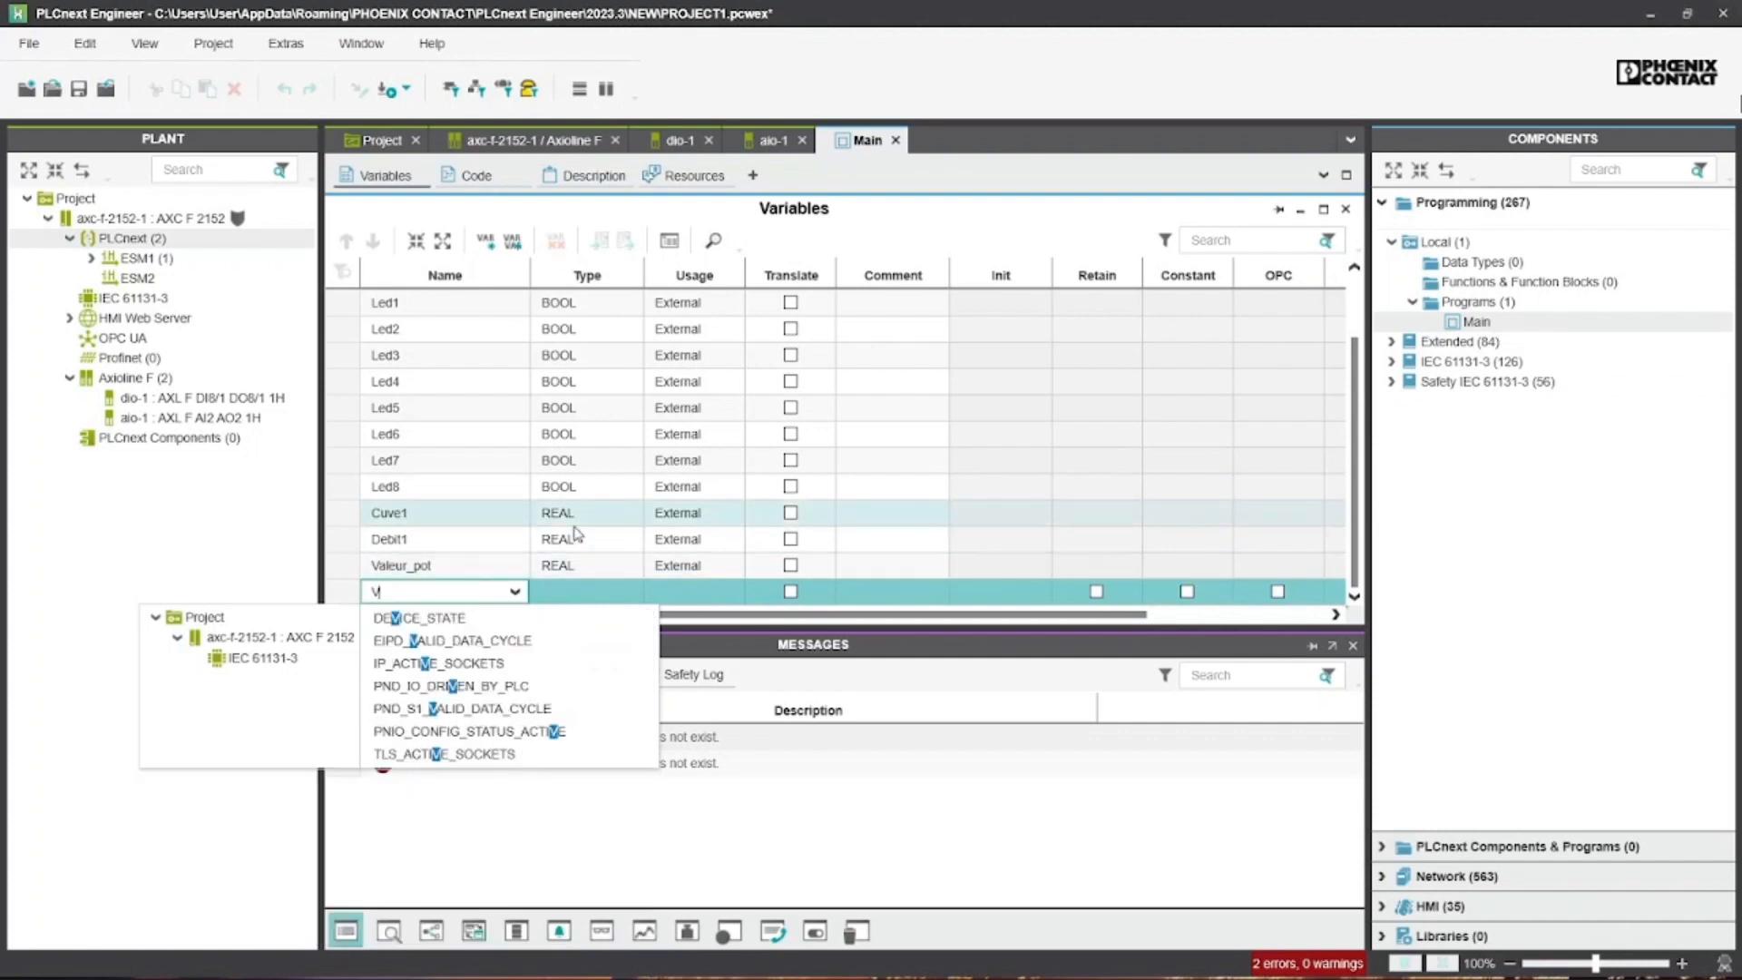
type("1vi")
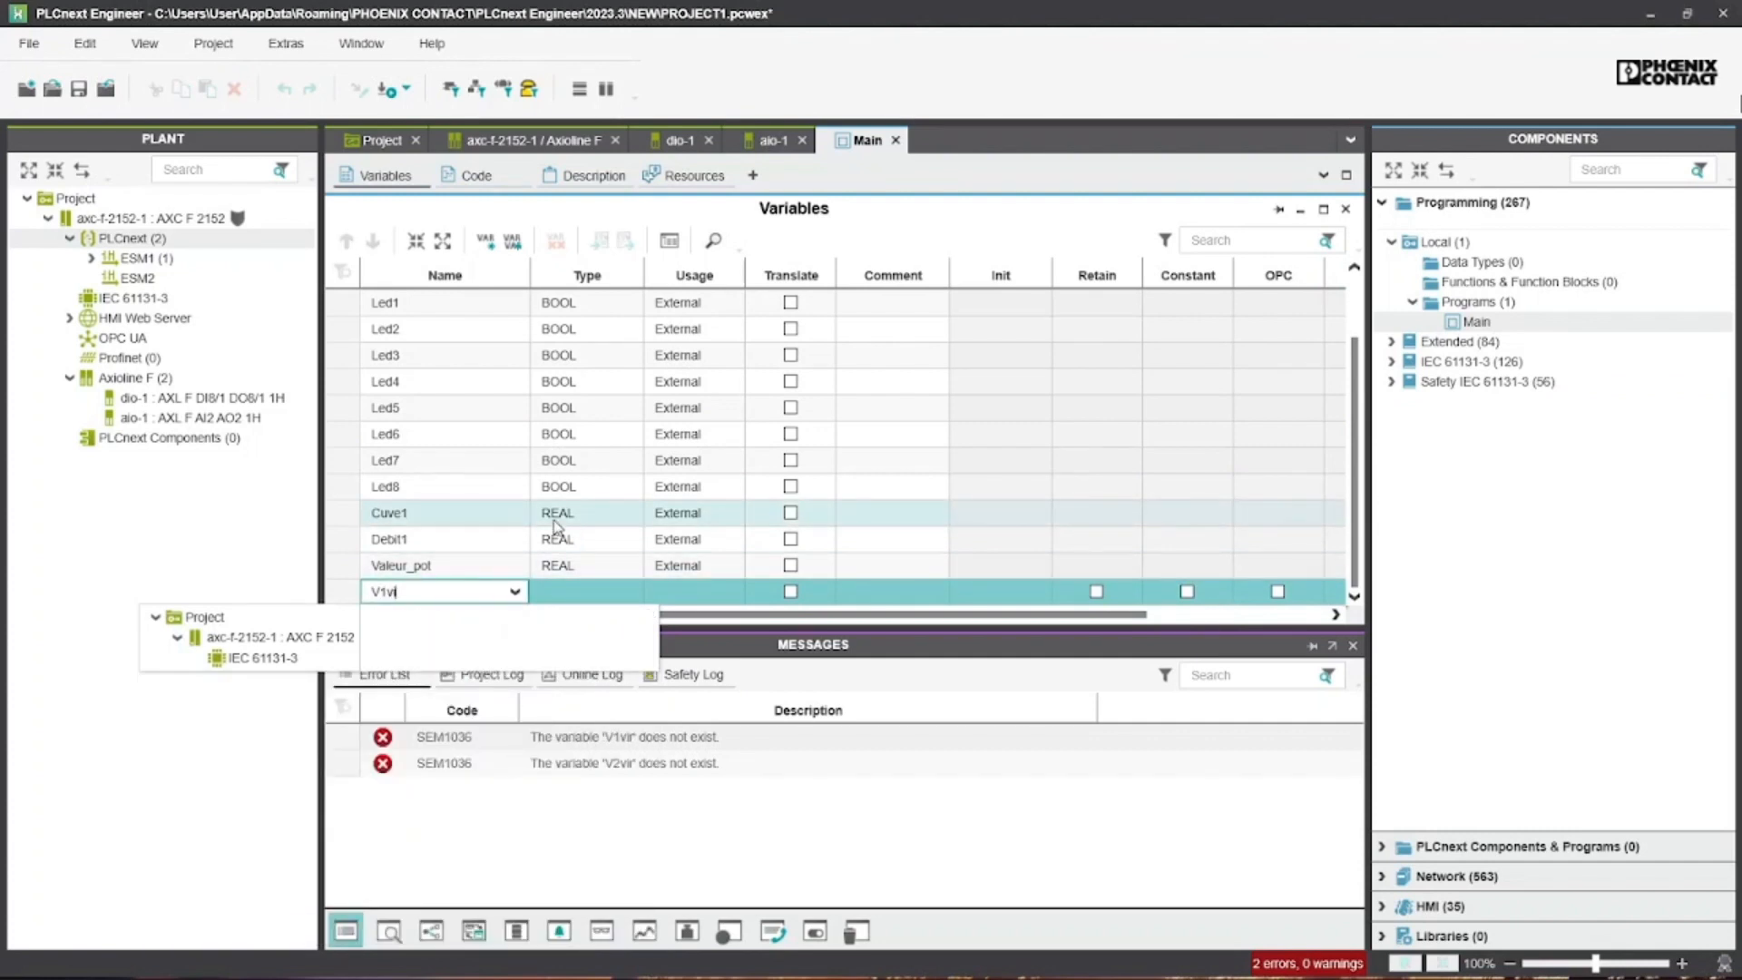
type("r")
key("Return")
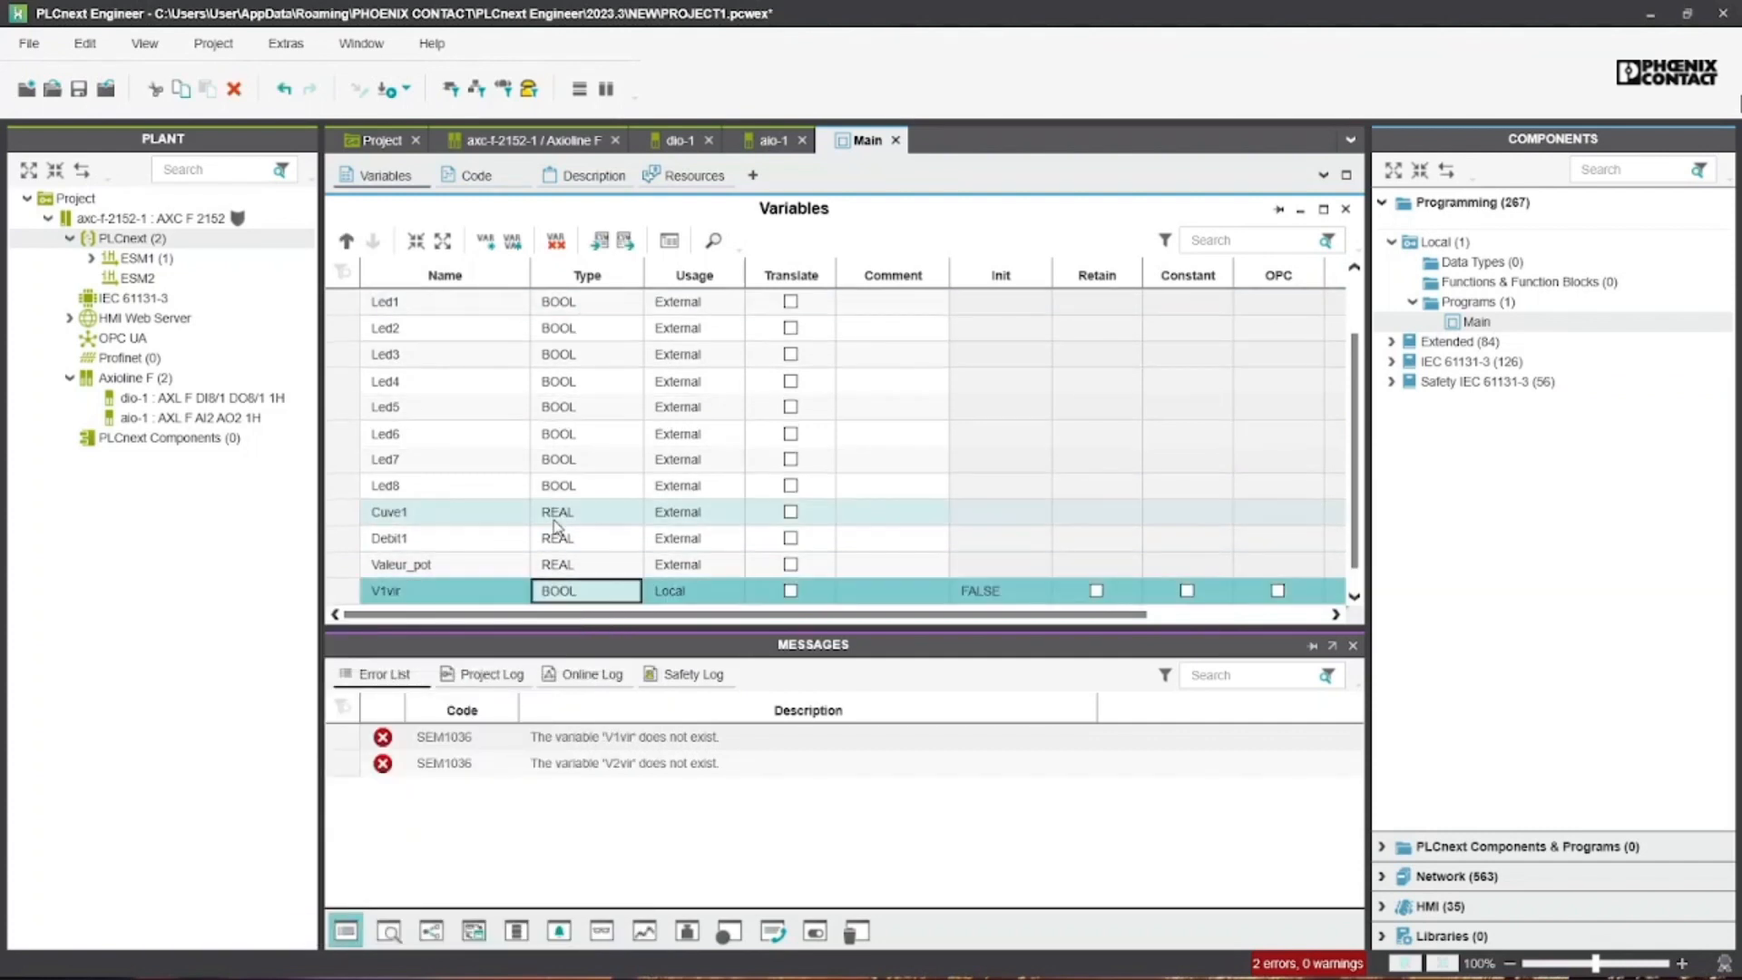
left_click(682, 590)
left_click(705, 638)
Declare the BOOL variable V2vir below V1vir and set its usage to External
left_click(1354, 596)
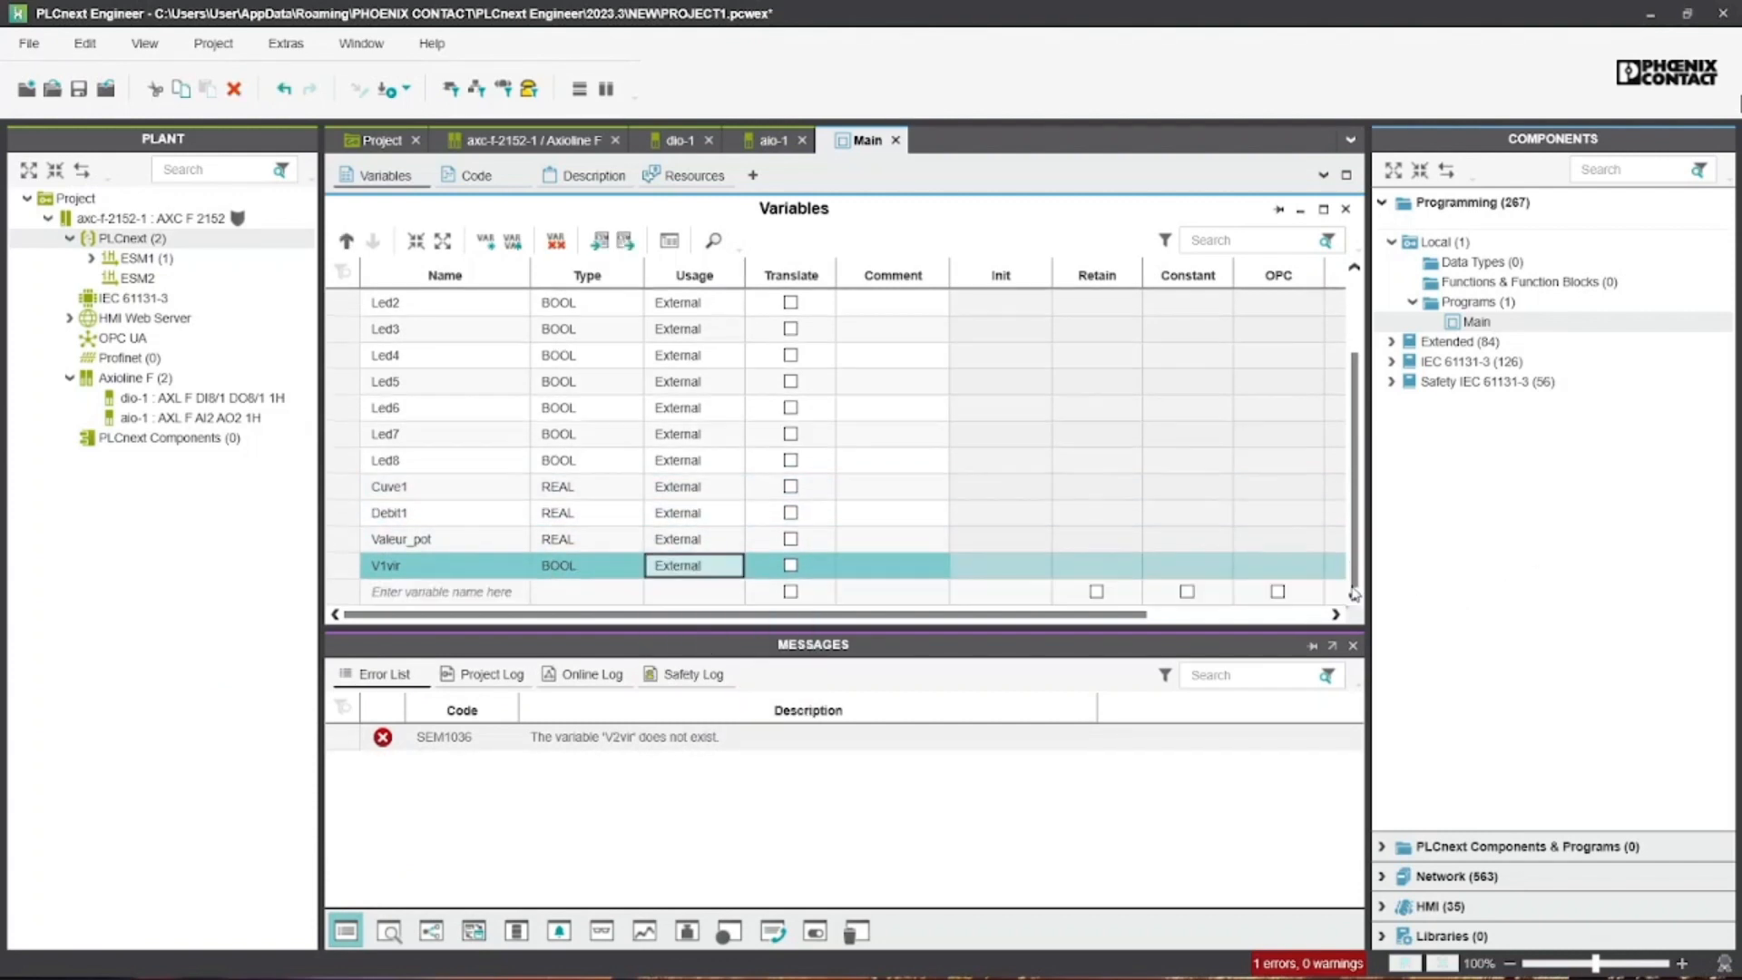
left_click(393, 594)
type("V2vir")
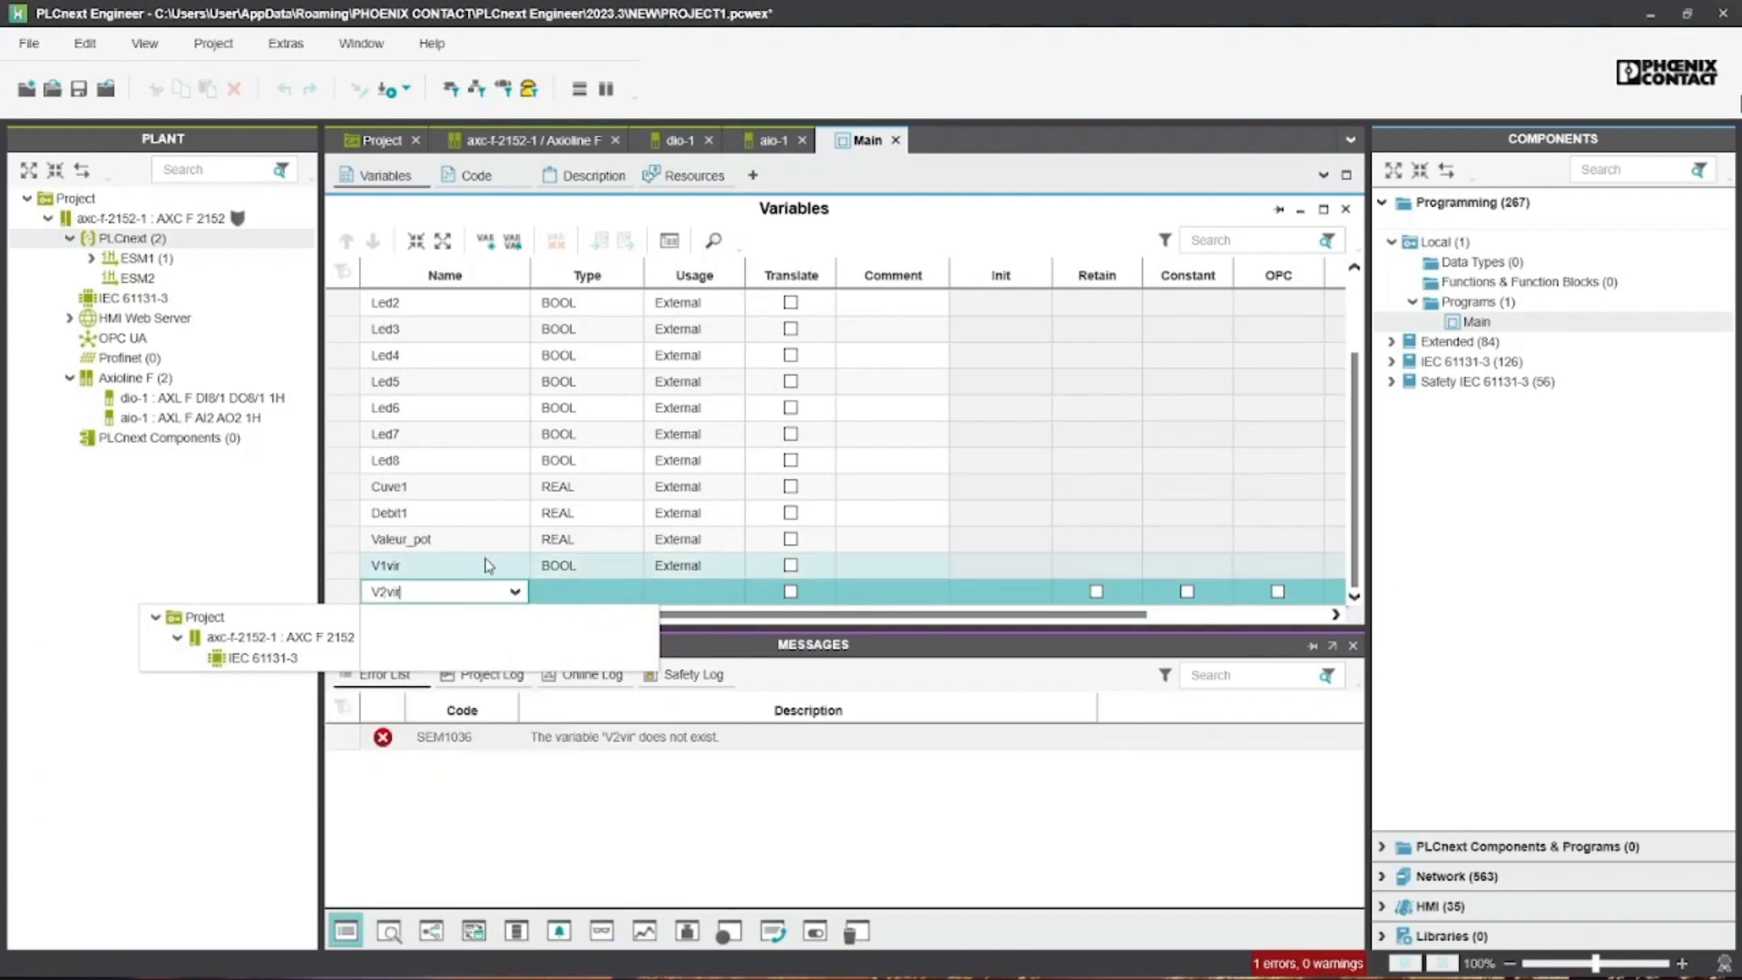
key("Return")
left_click(711, 591)
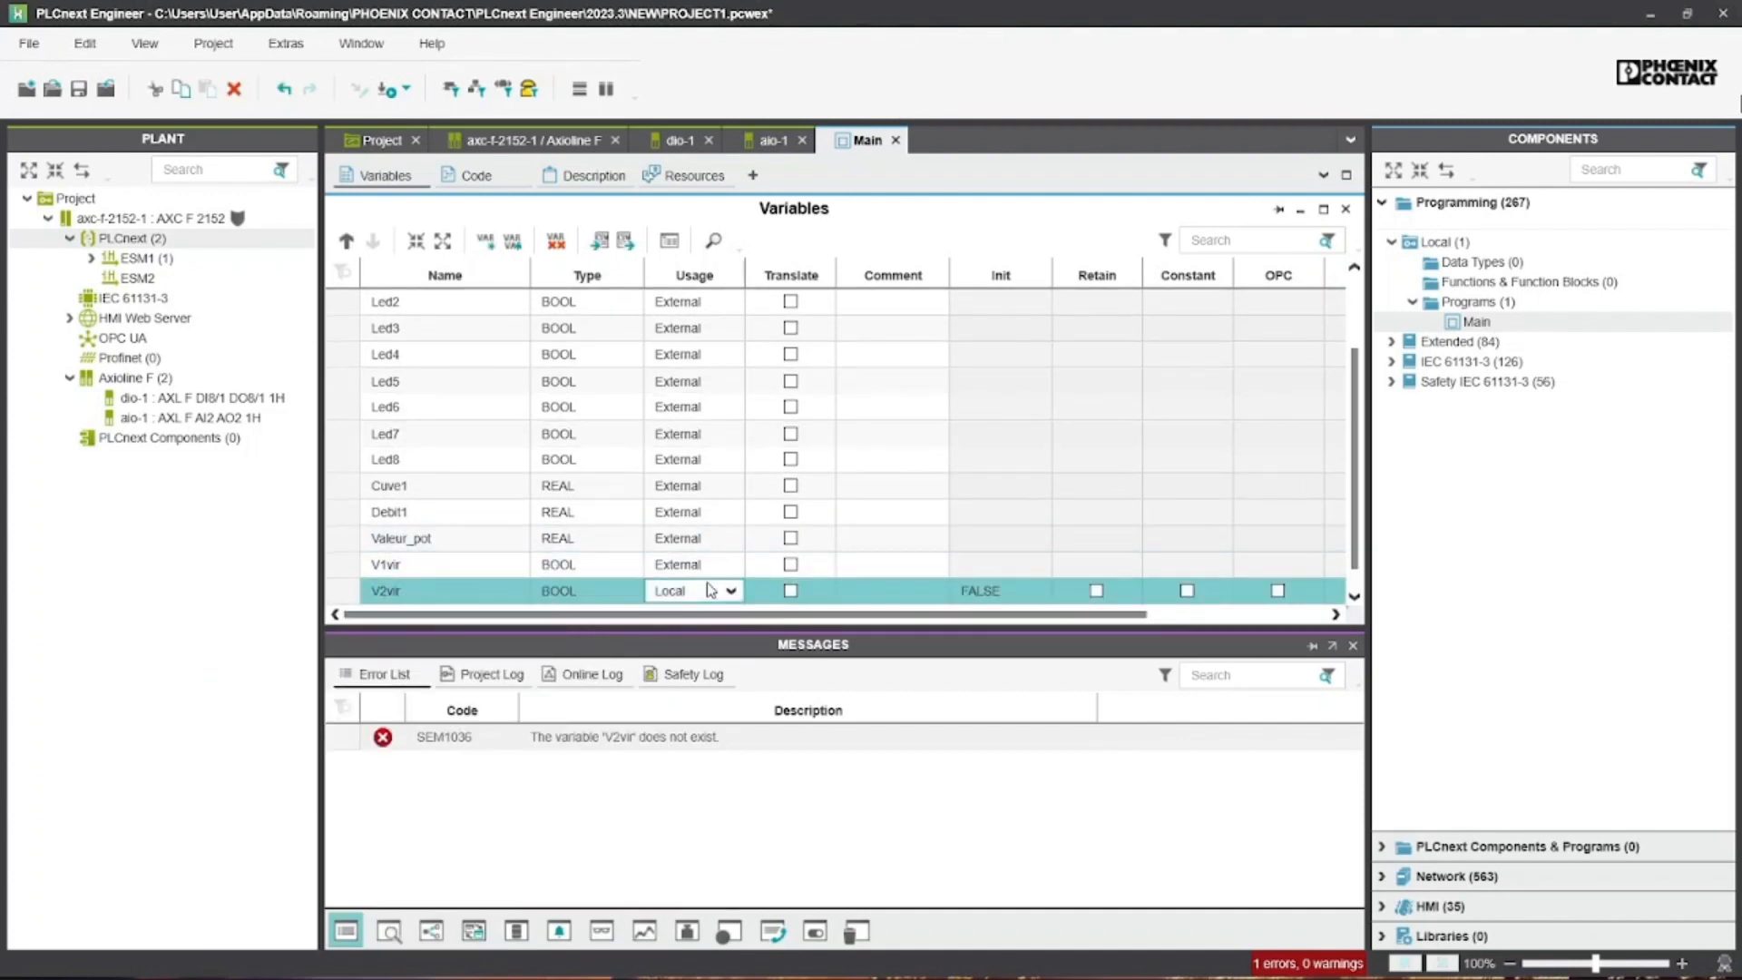
left_click(710, 591)
left_click(712, 630)
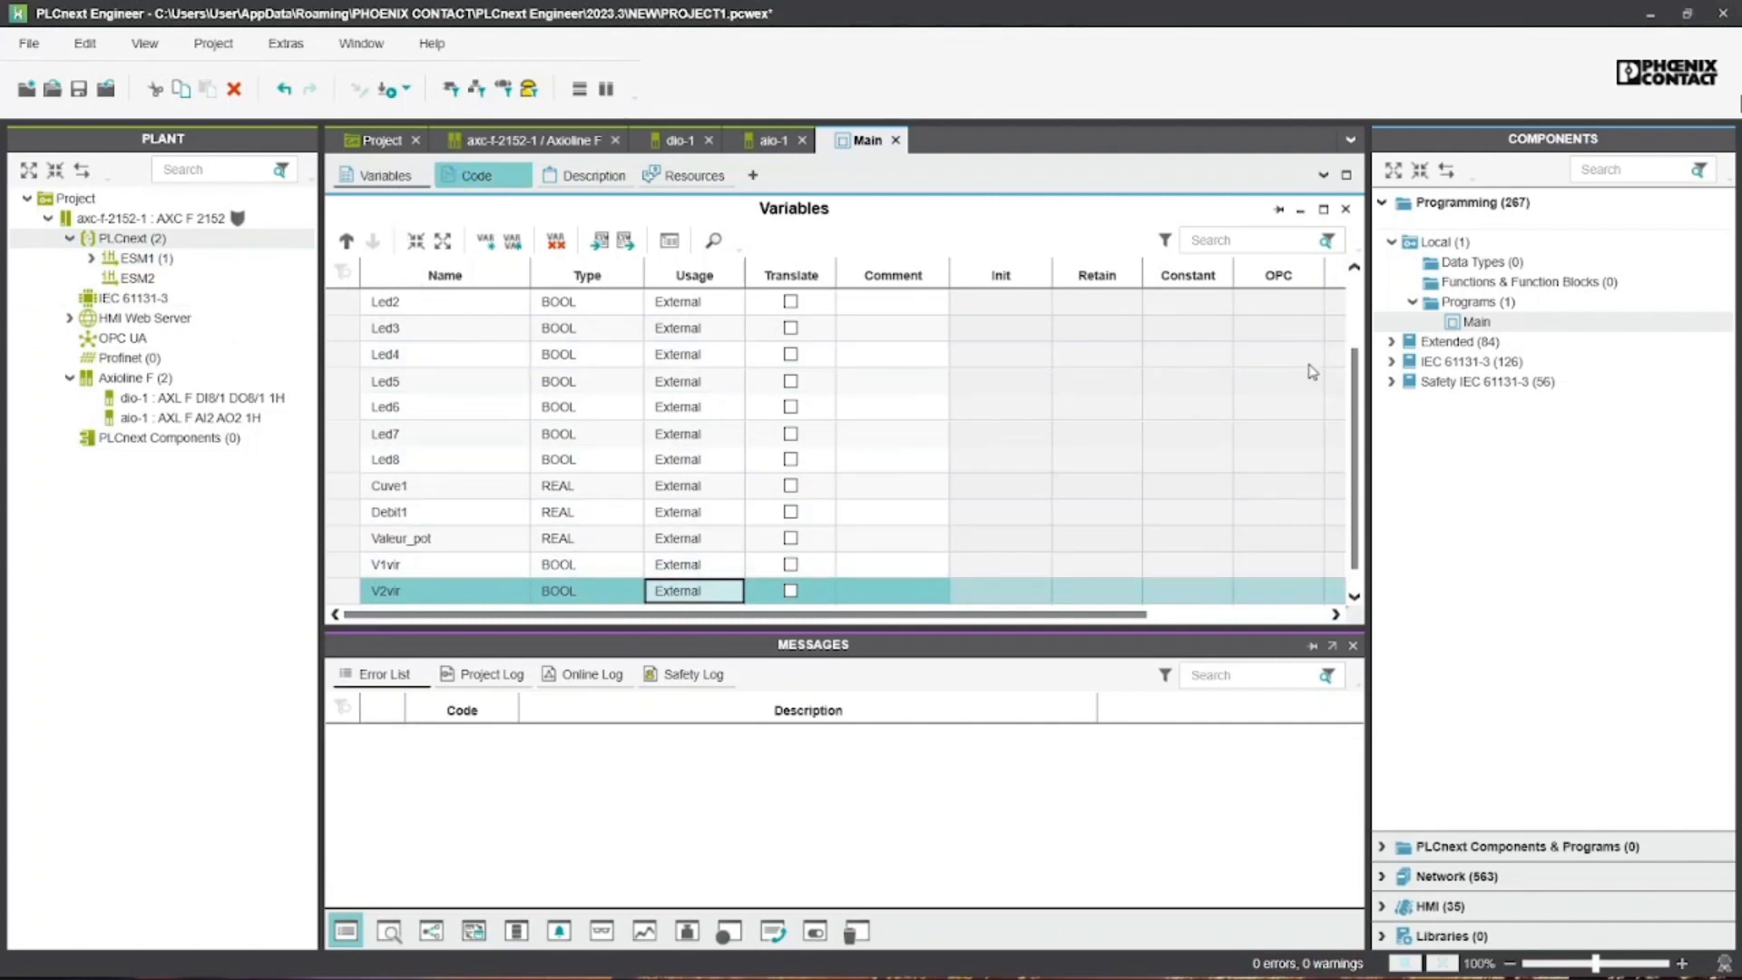
Map the variables V1 and V2 to inputs IN00 and IN01 of the dio-1 module
left_click_drag(1362, 366, 1351, 599)
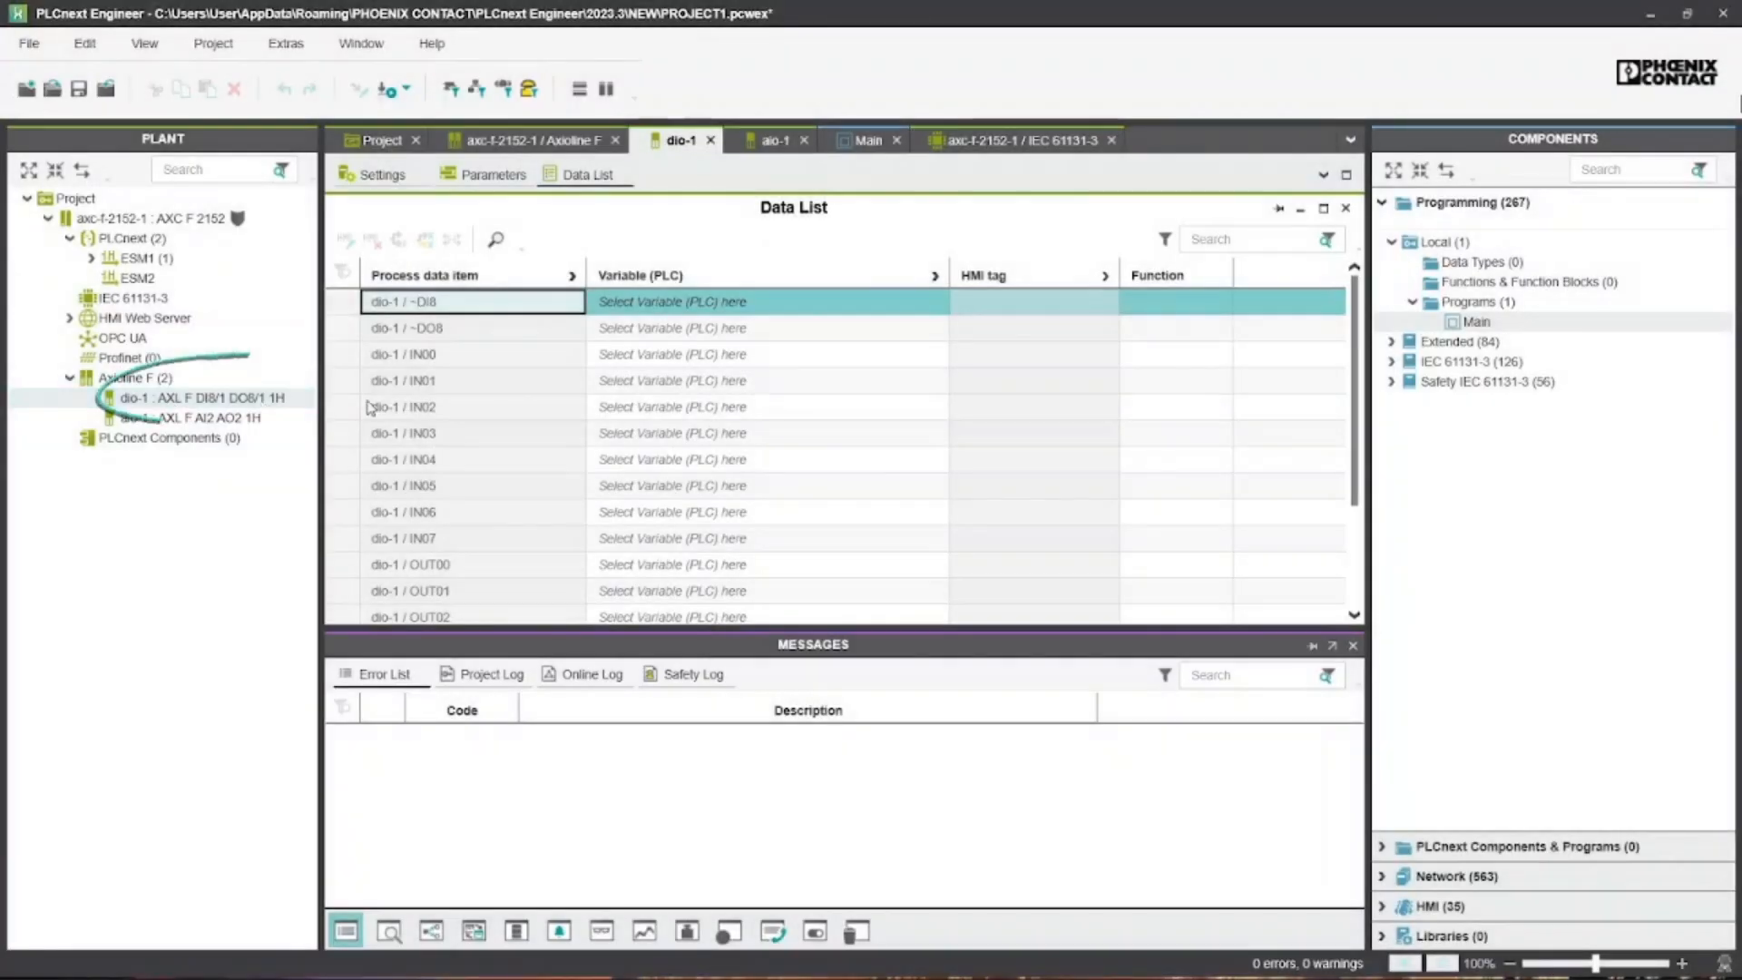
left_click(690, 354)
left_click(689, 355)
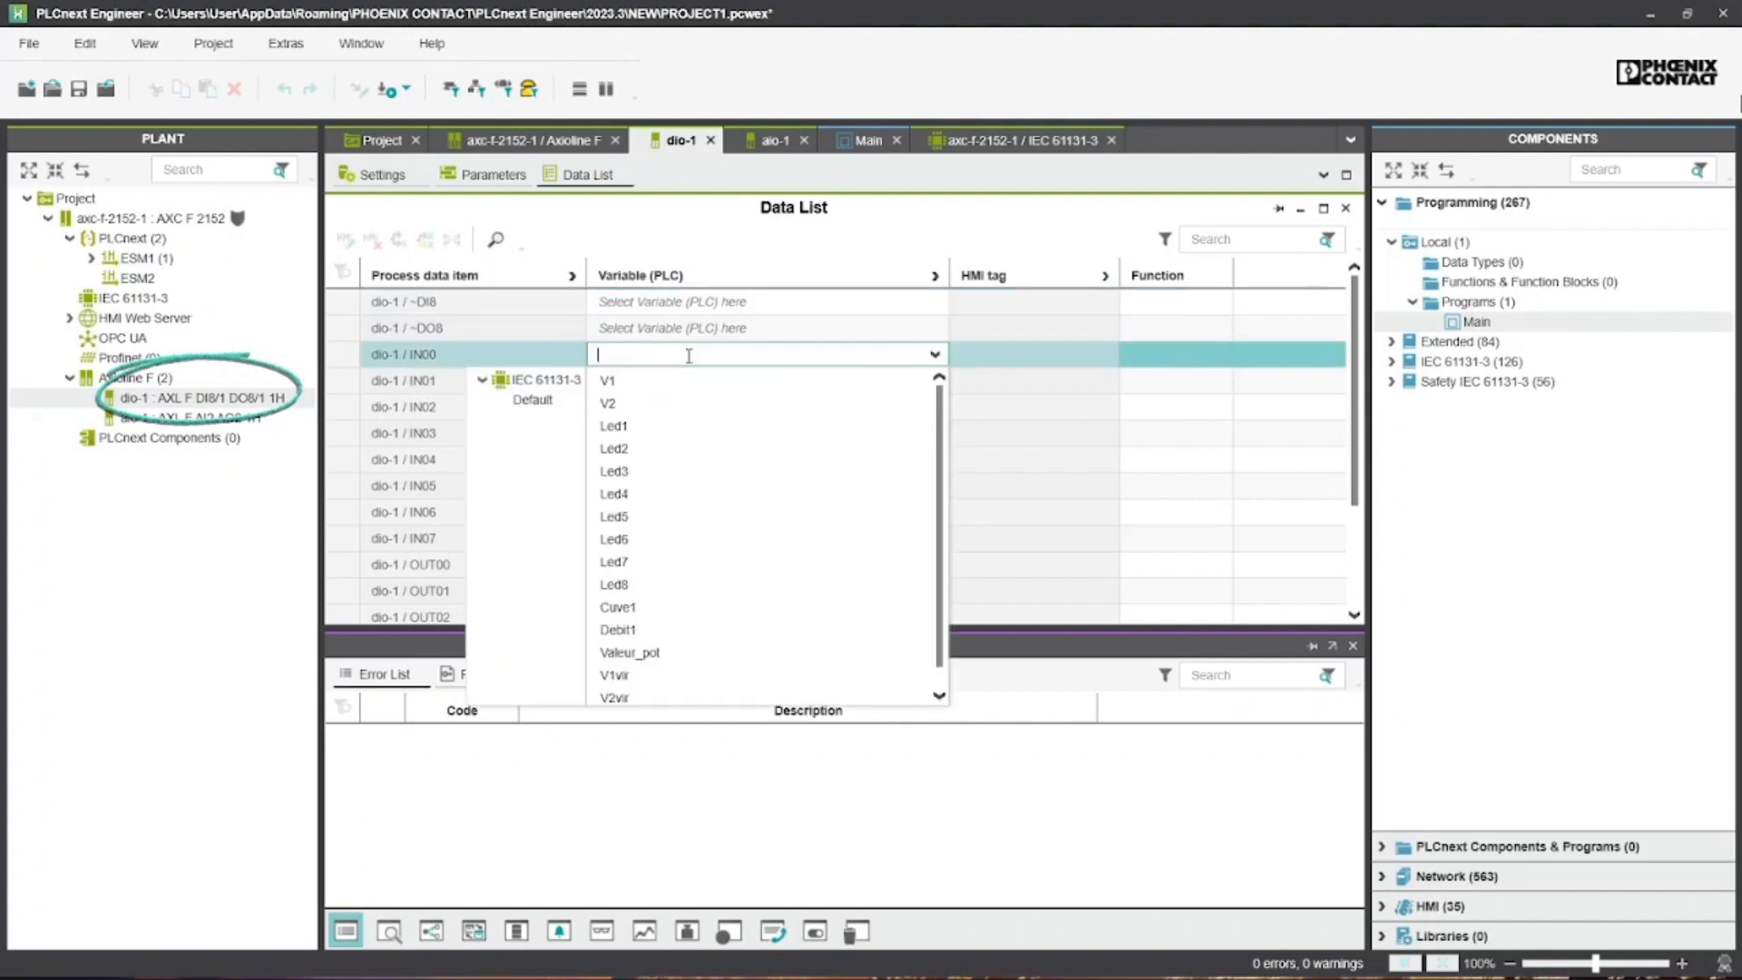
left_click(690, 383)
left_click(690, 381)
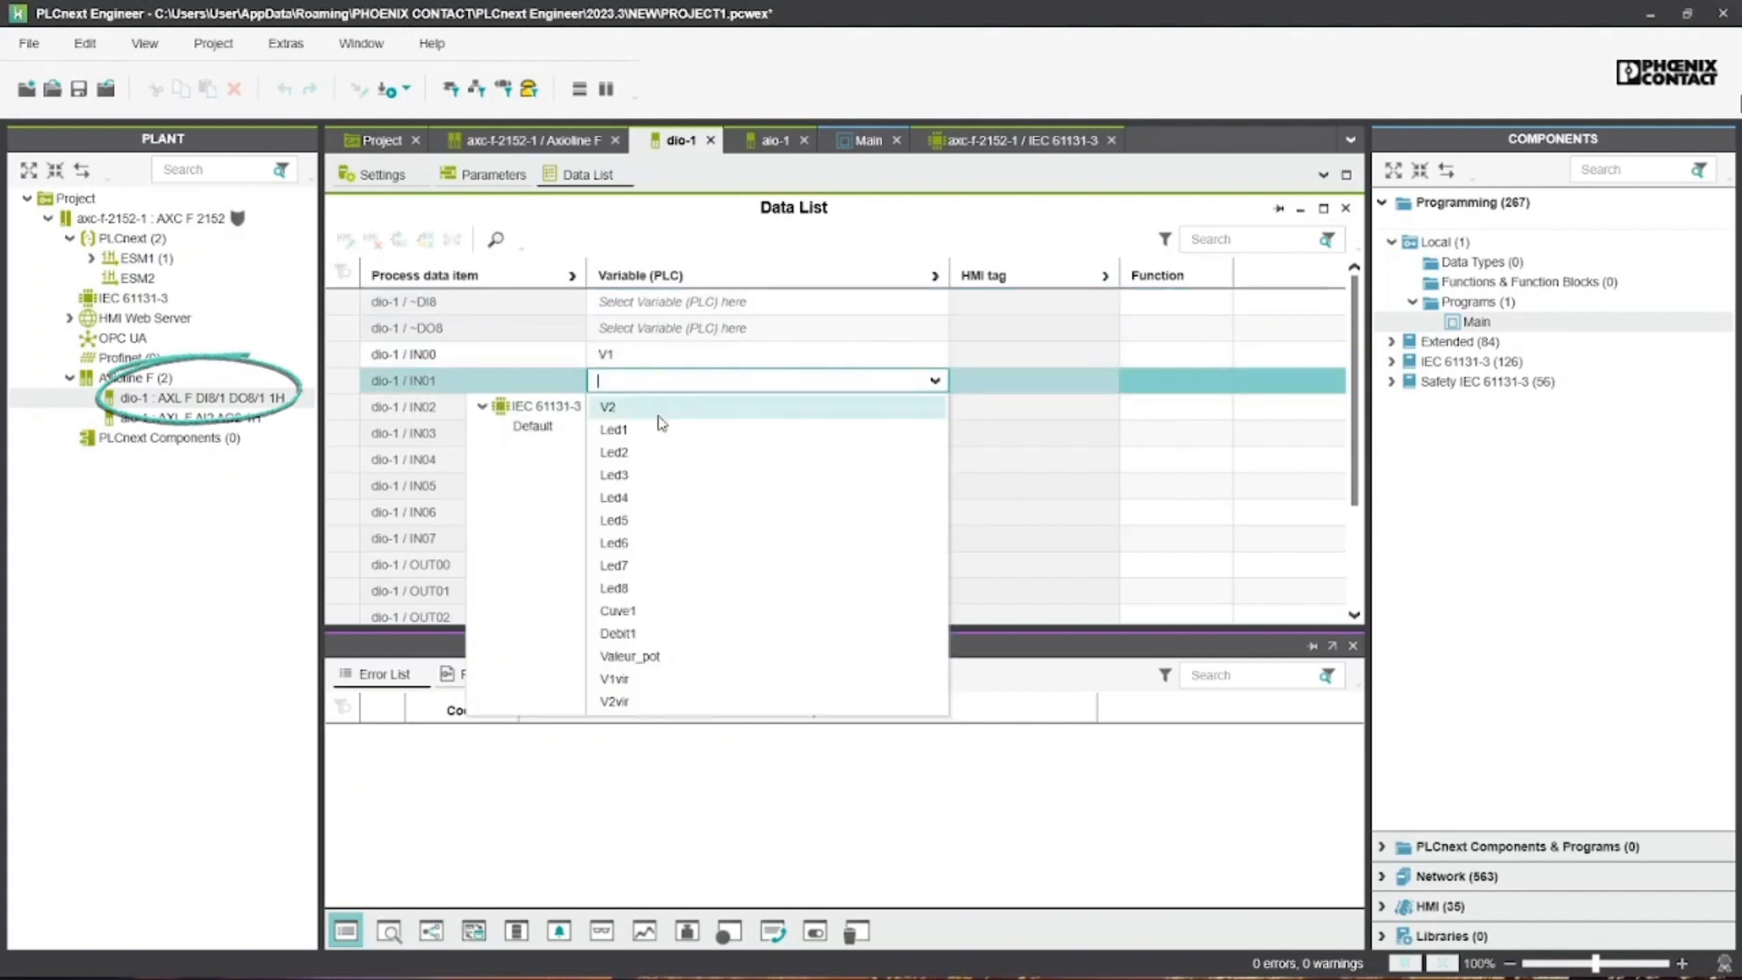
left_click(653, 413)
left_click(653, 408)
left_click(656, 409)
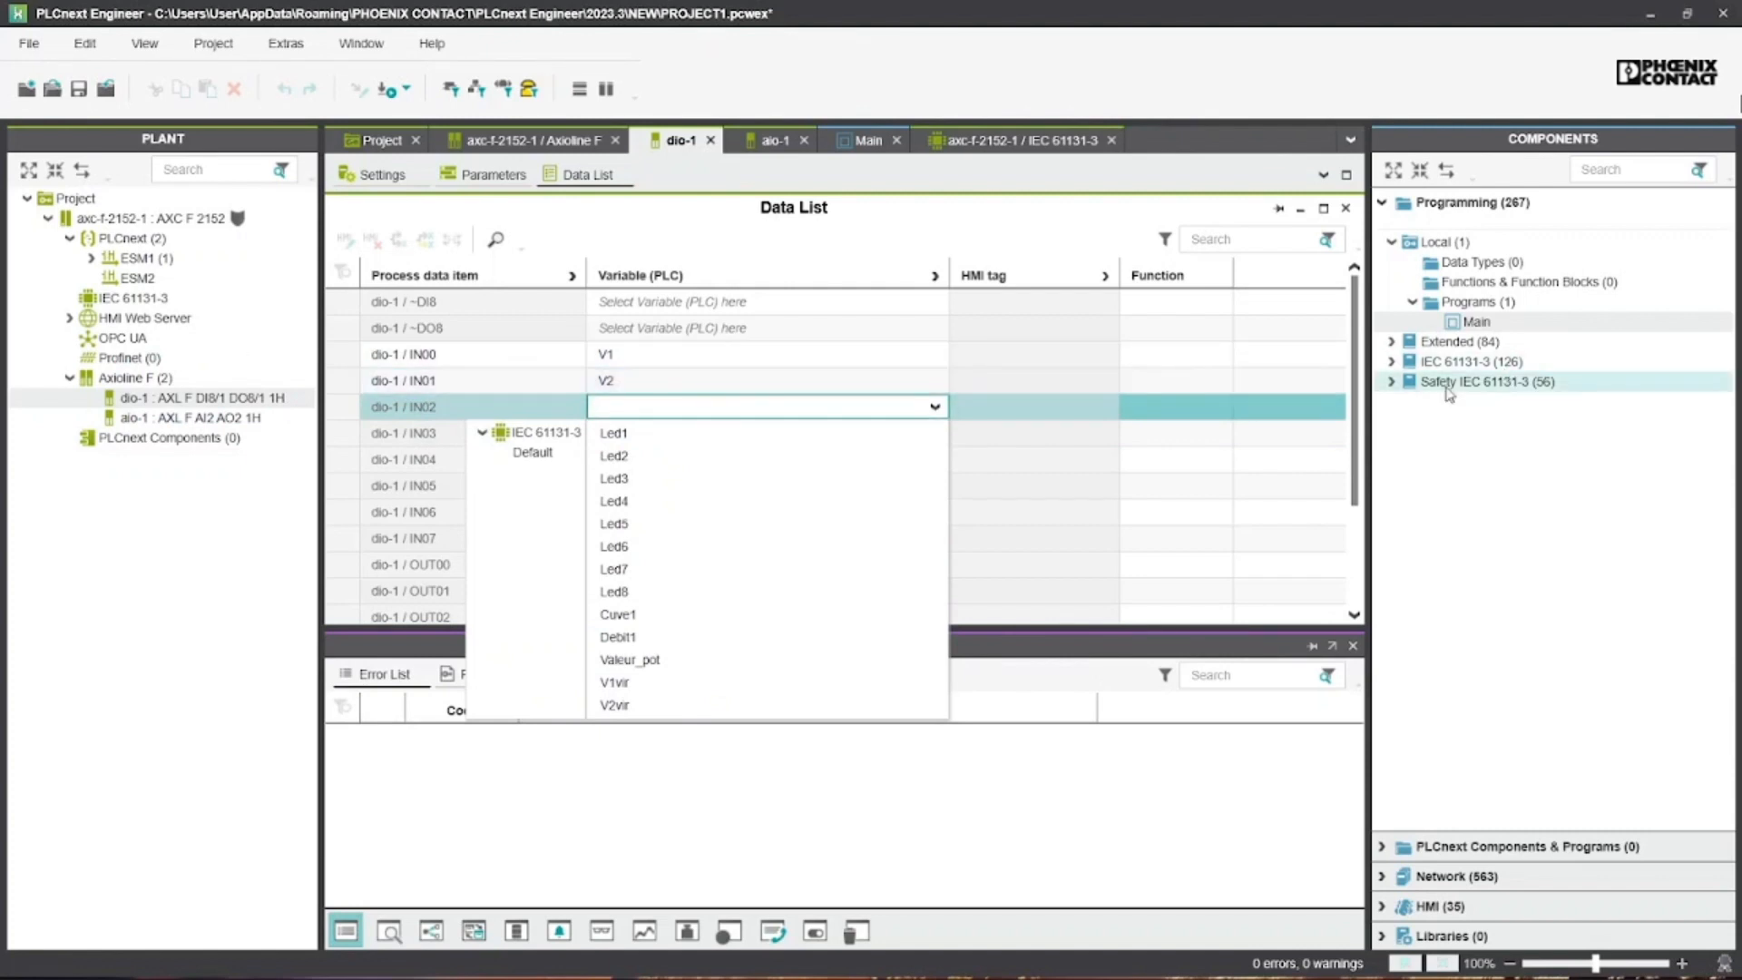
Map the variables Led1, Led2, Led3 and Led4 to outputs OUT00 to OUT03 of the dio-1 module
left_click_drag(1357, 422, 1356, 534)
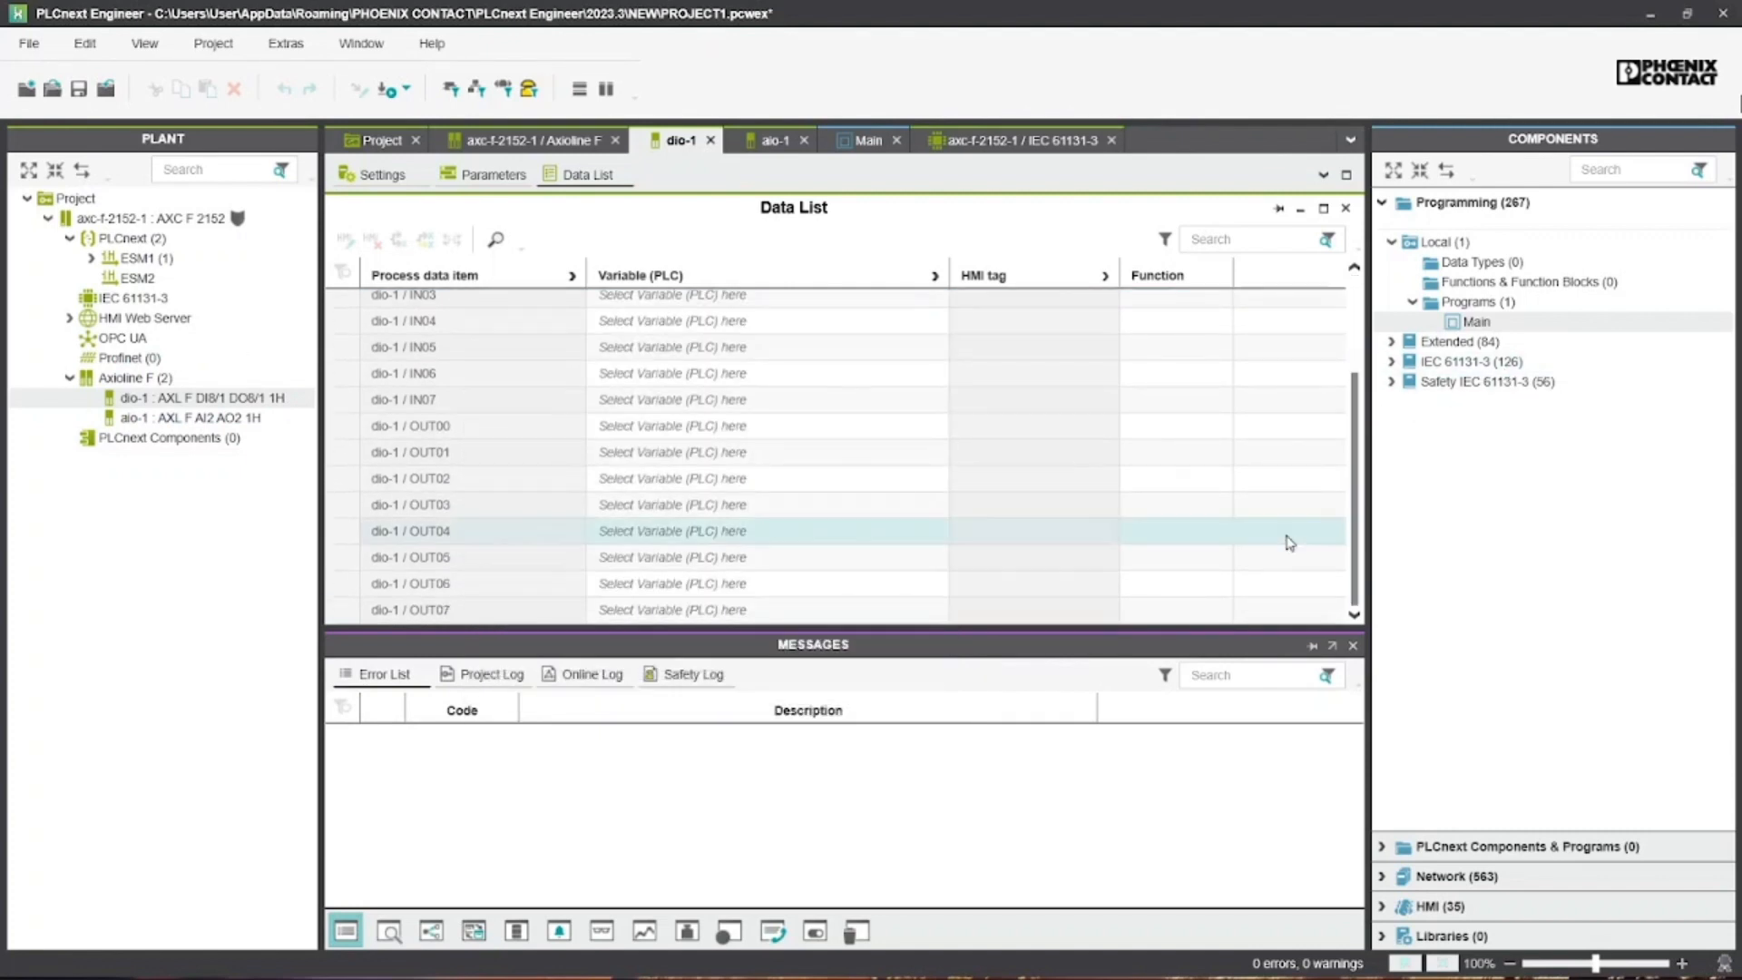
left_click(739, 431)
left_click(614, 452)
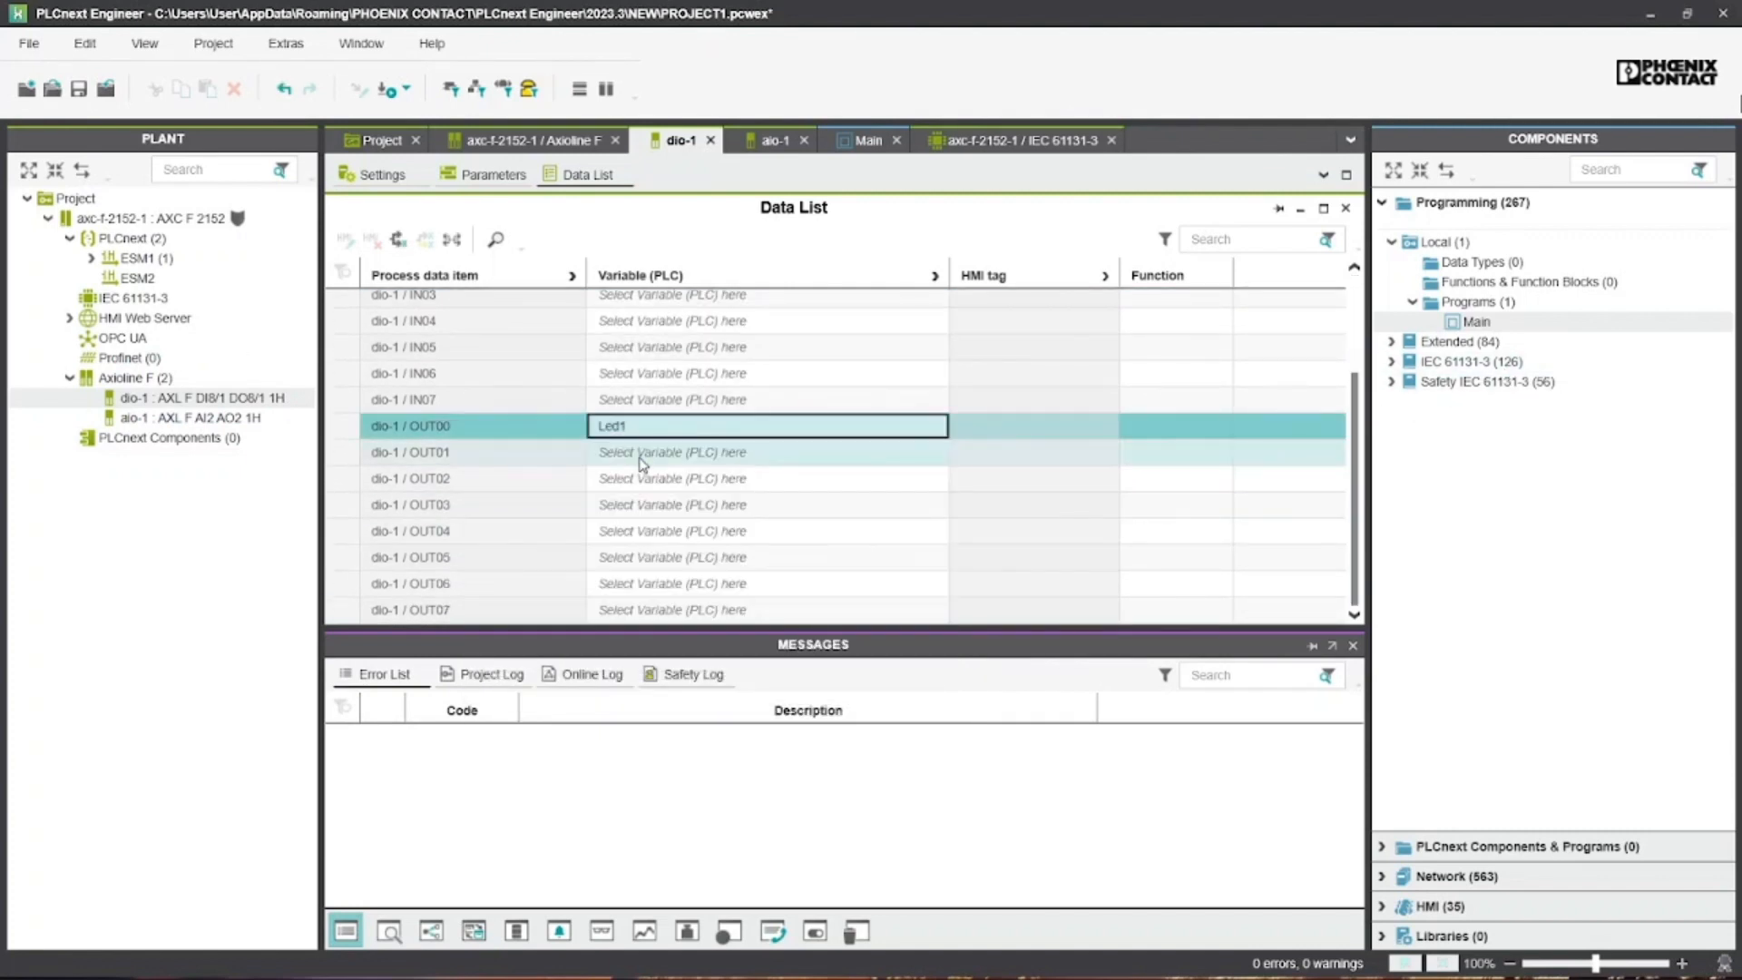
left_click(626, 452)
left_click(634, 484)
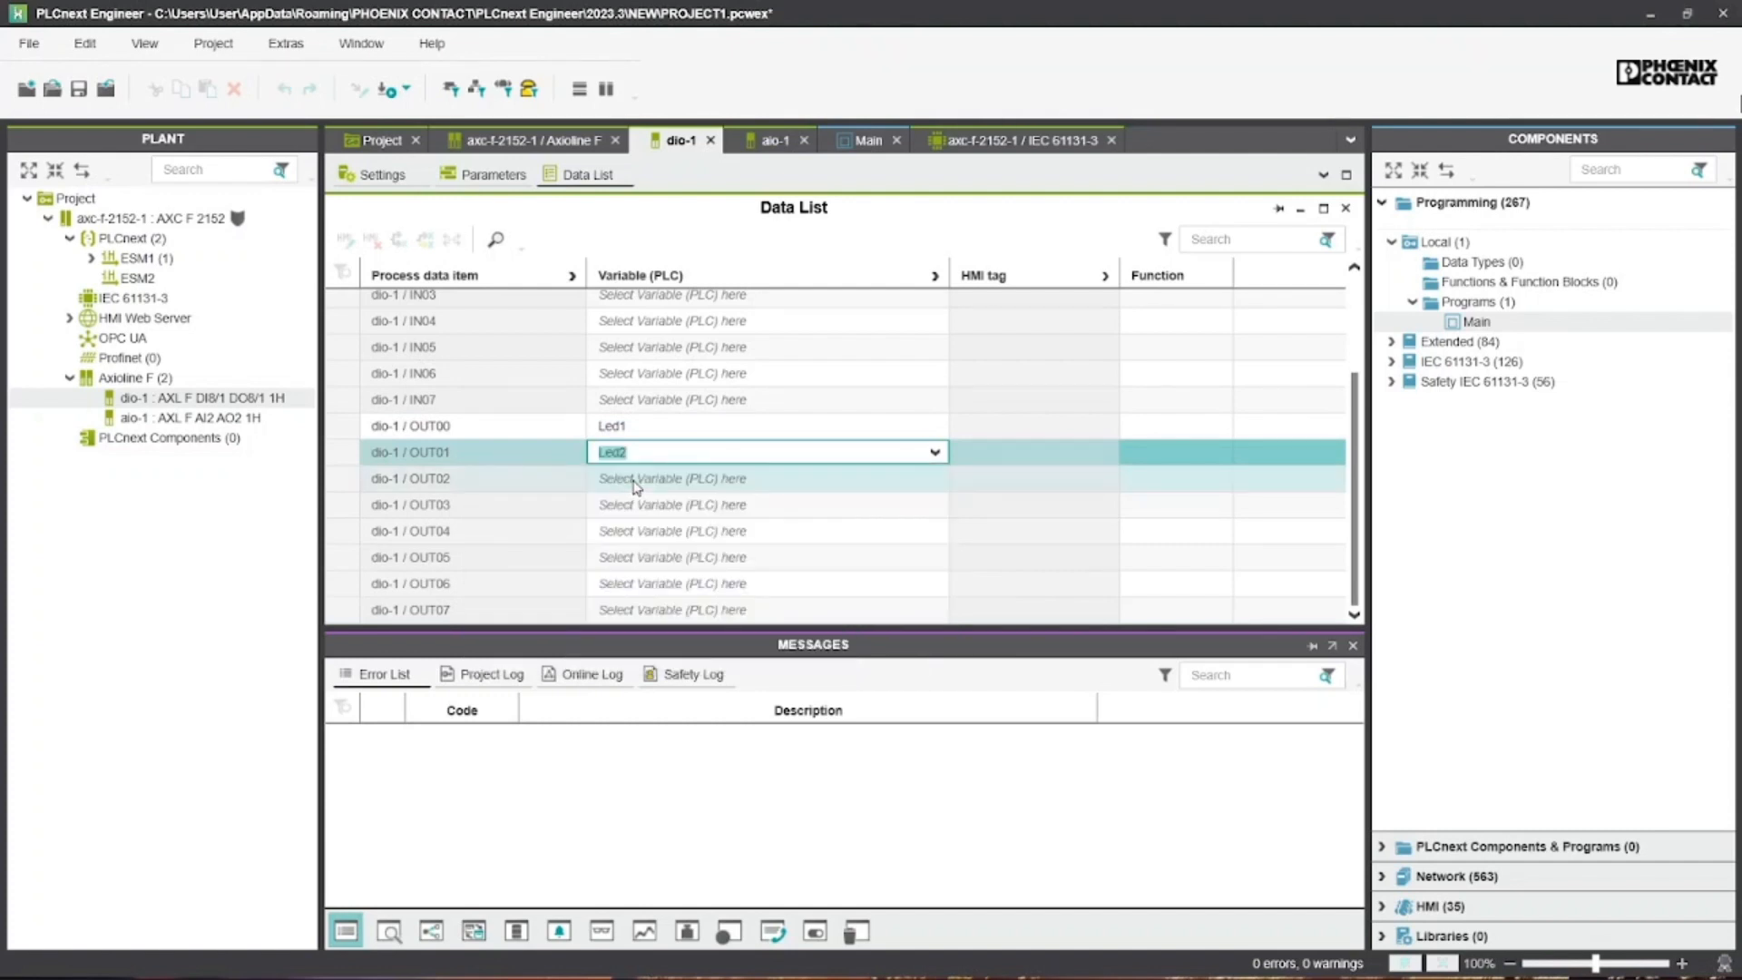
left_click(635, 483)
left_click(641, 457)
left_click(640, 478)
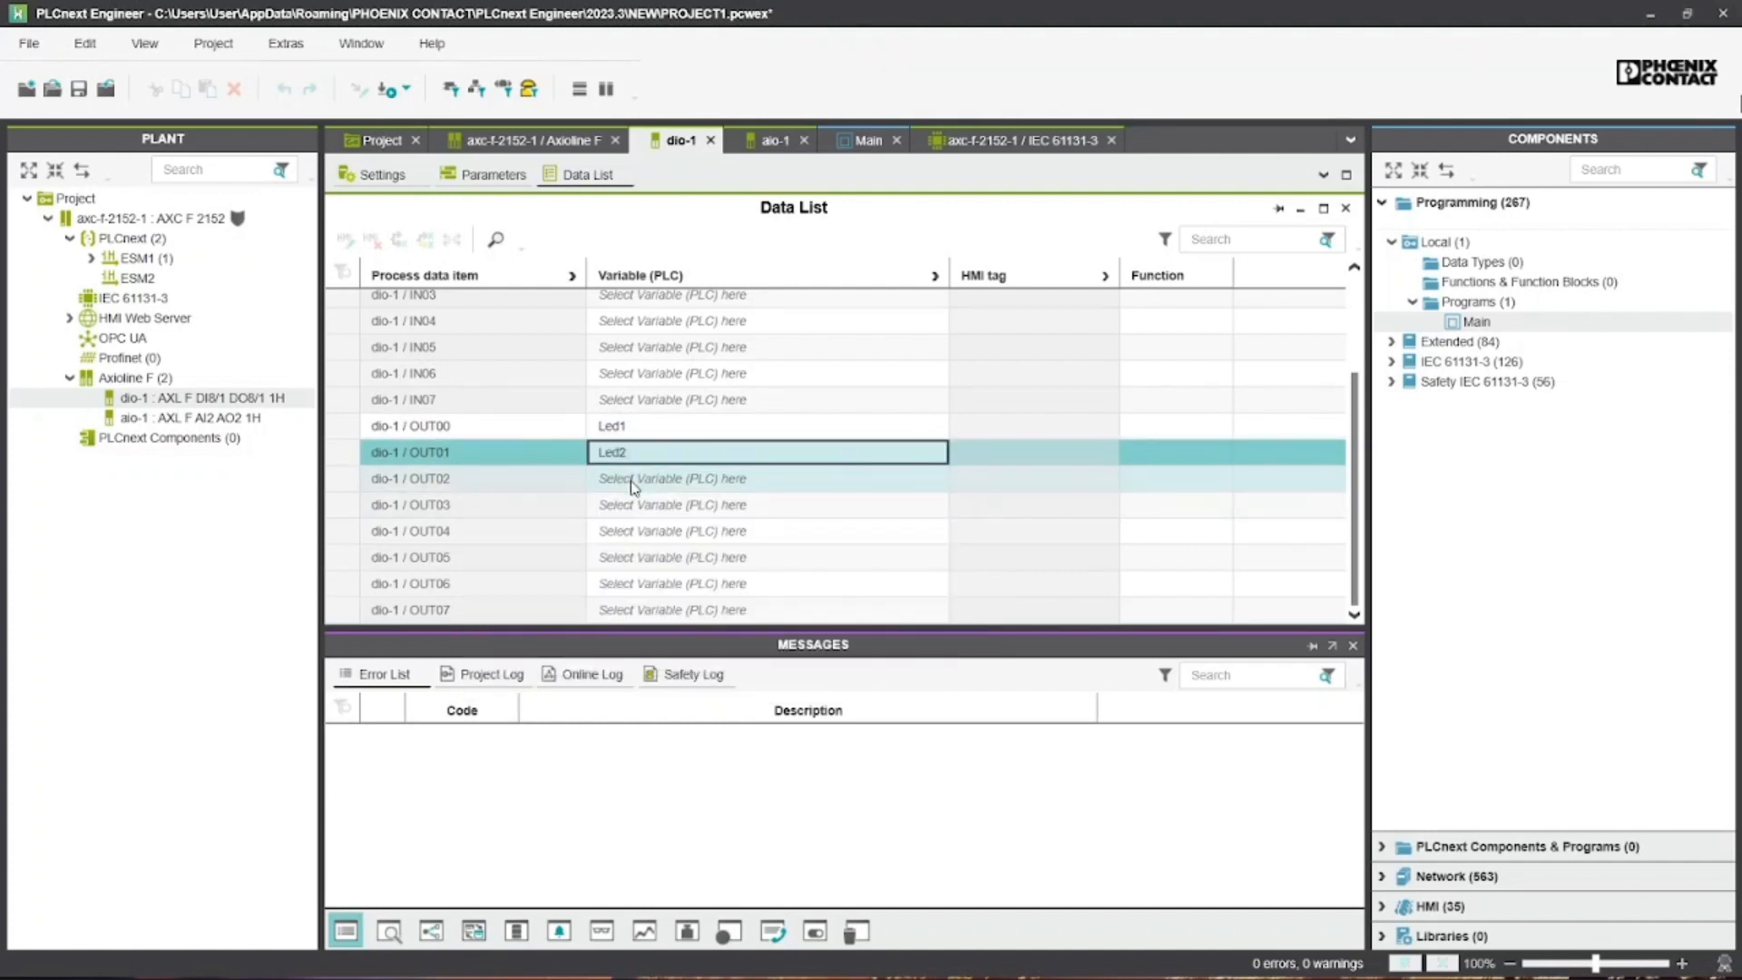
left_click(635, 478)
left_click(630, 504)
left_click(631, 505)
left_click(628, 536)
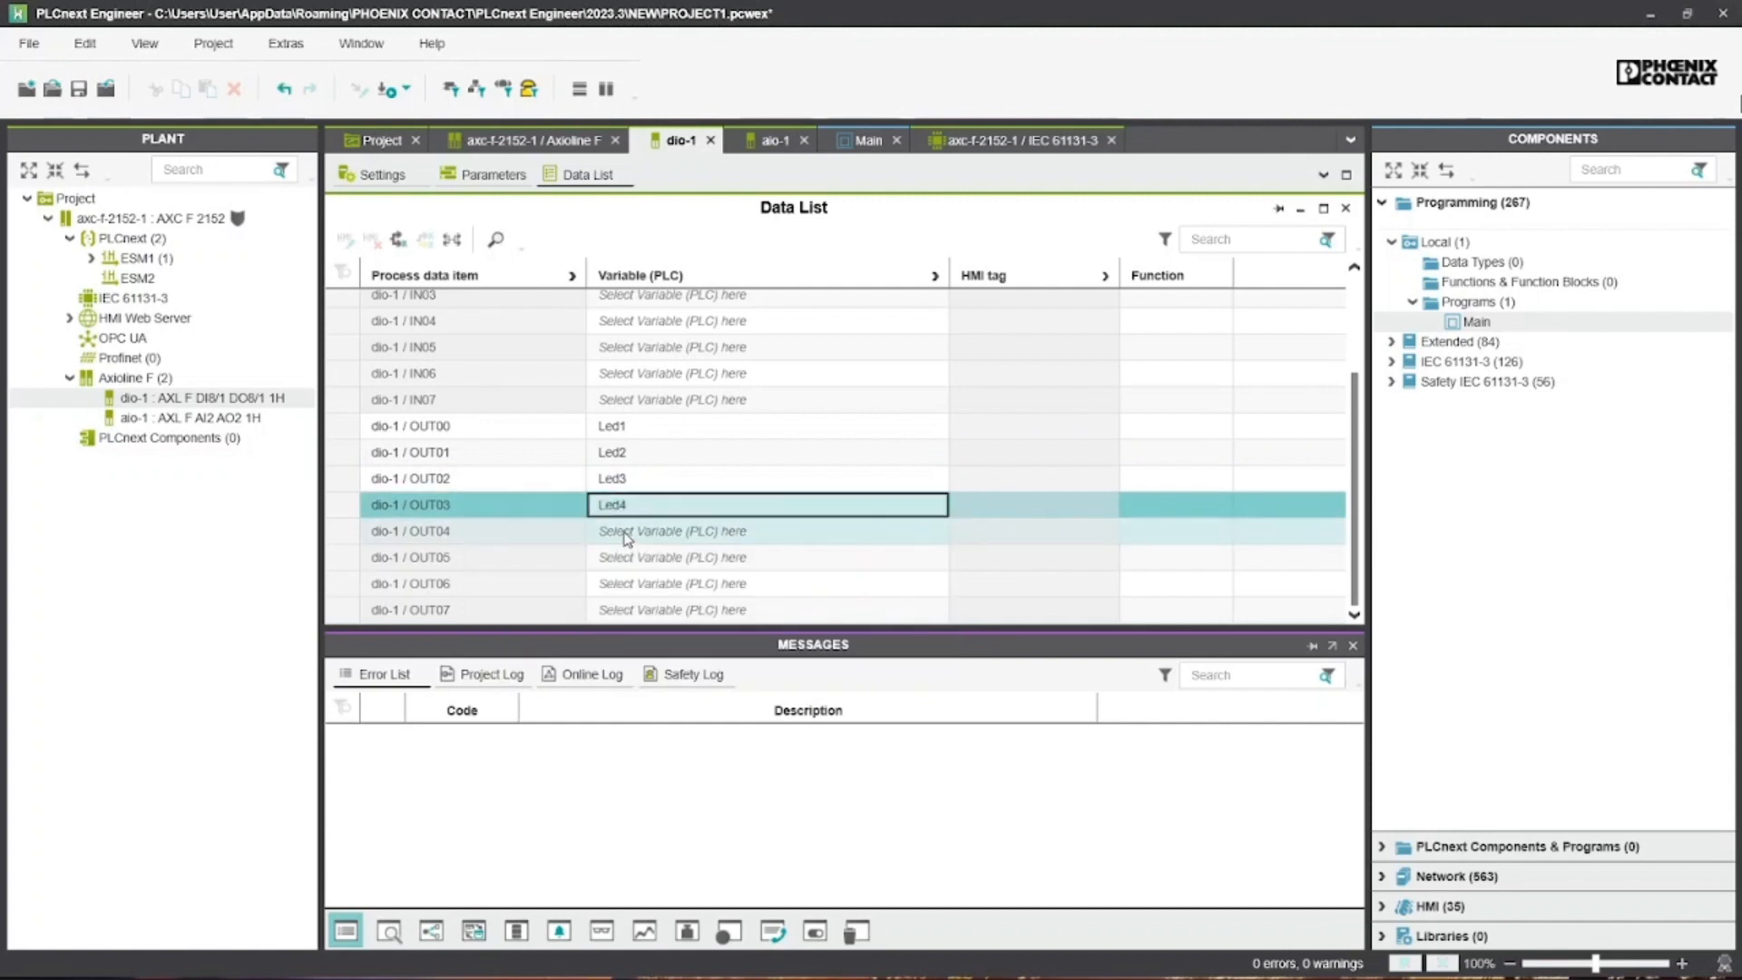
Map the variables Led5, Led6, Led7 and Led8 to outputs OUT04 to OUT07 of the dio-1 module
left_click(631, 531)
left_click(628, 556)
left_click(628, 557)
left_click(628, 583)
left_click(628, 583)
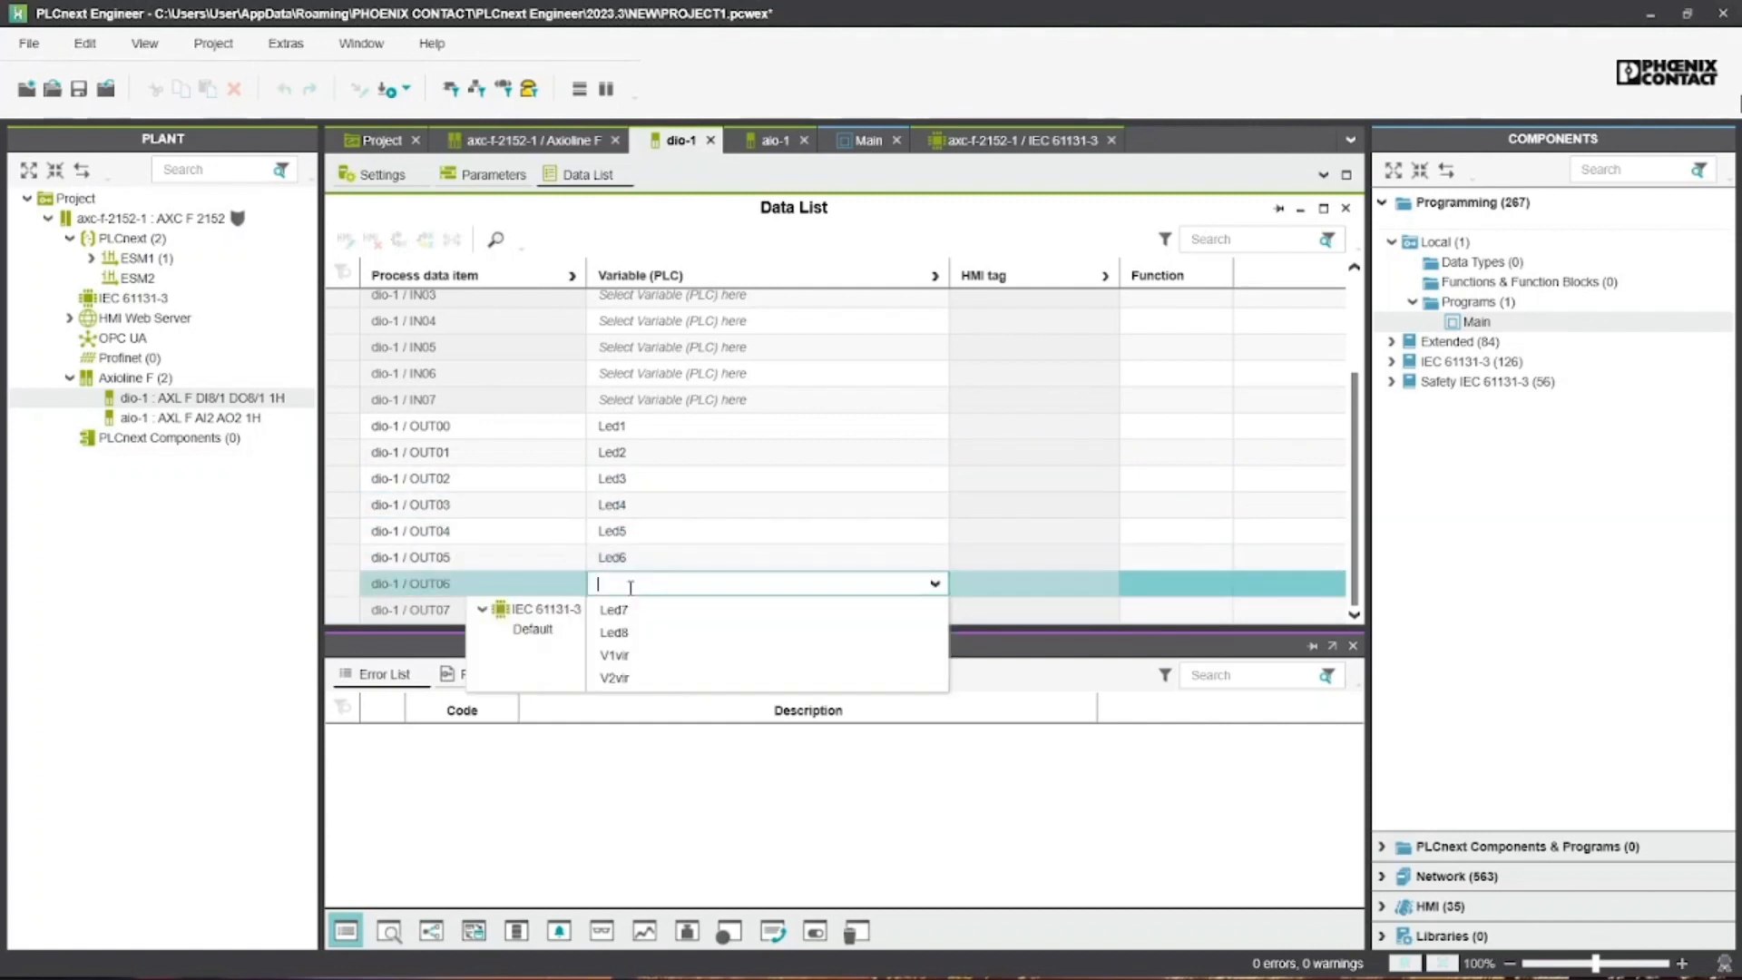
left_click(628, 606)
left_click(628, 610)
left_click(628, 628)
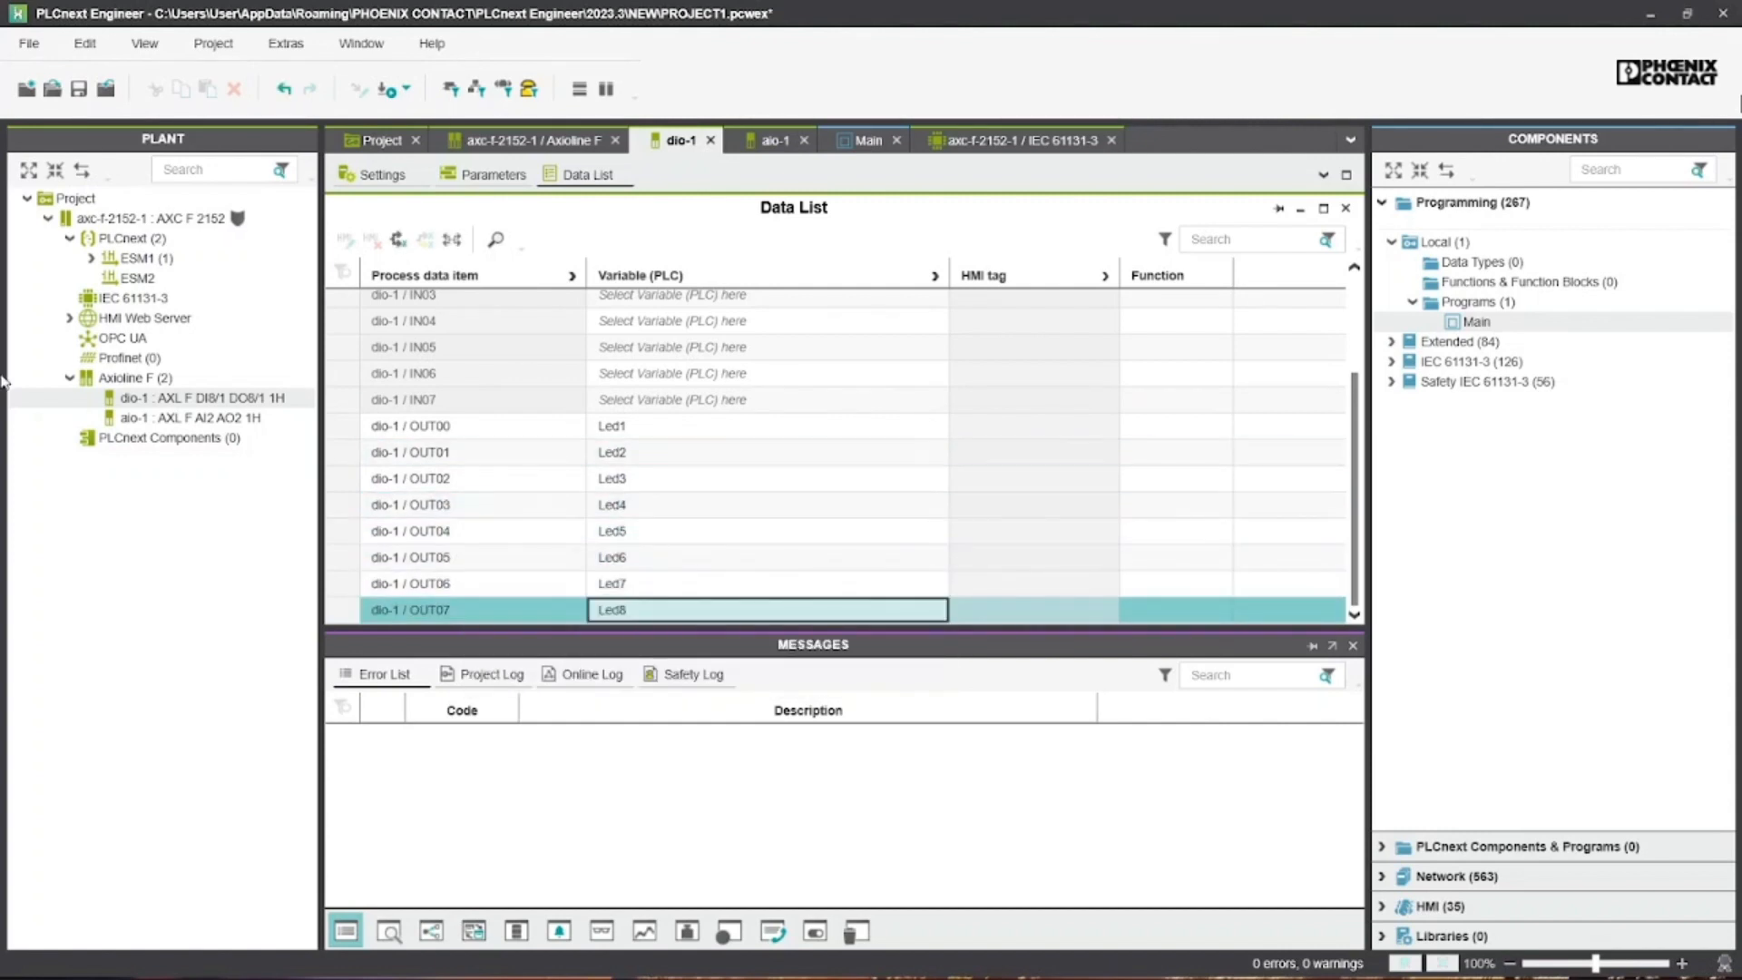
Map Valeur_pot to input IN01 of the aio-1 module and review the mappings in the IEC 61131-3 data list
double_click(178, 419)
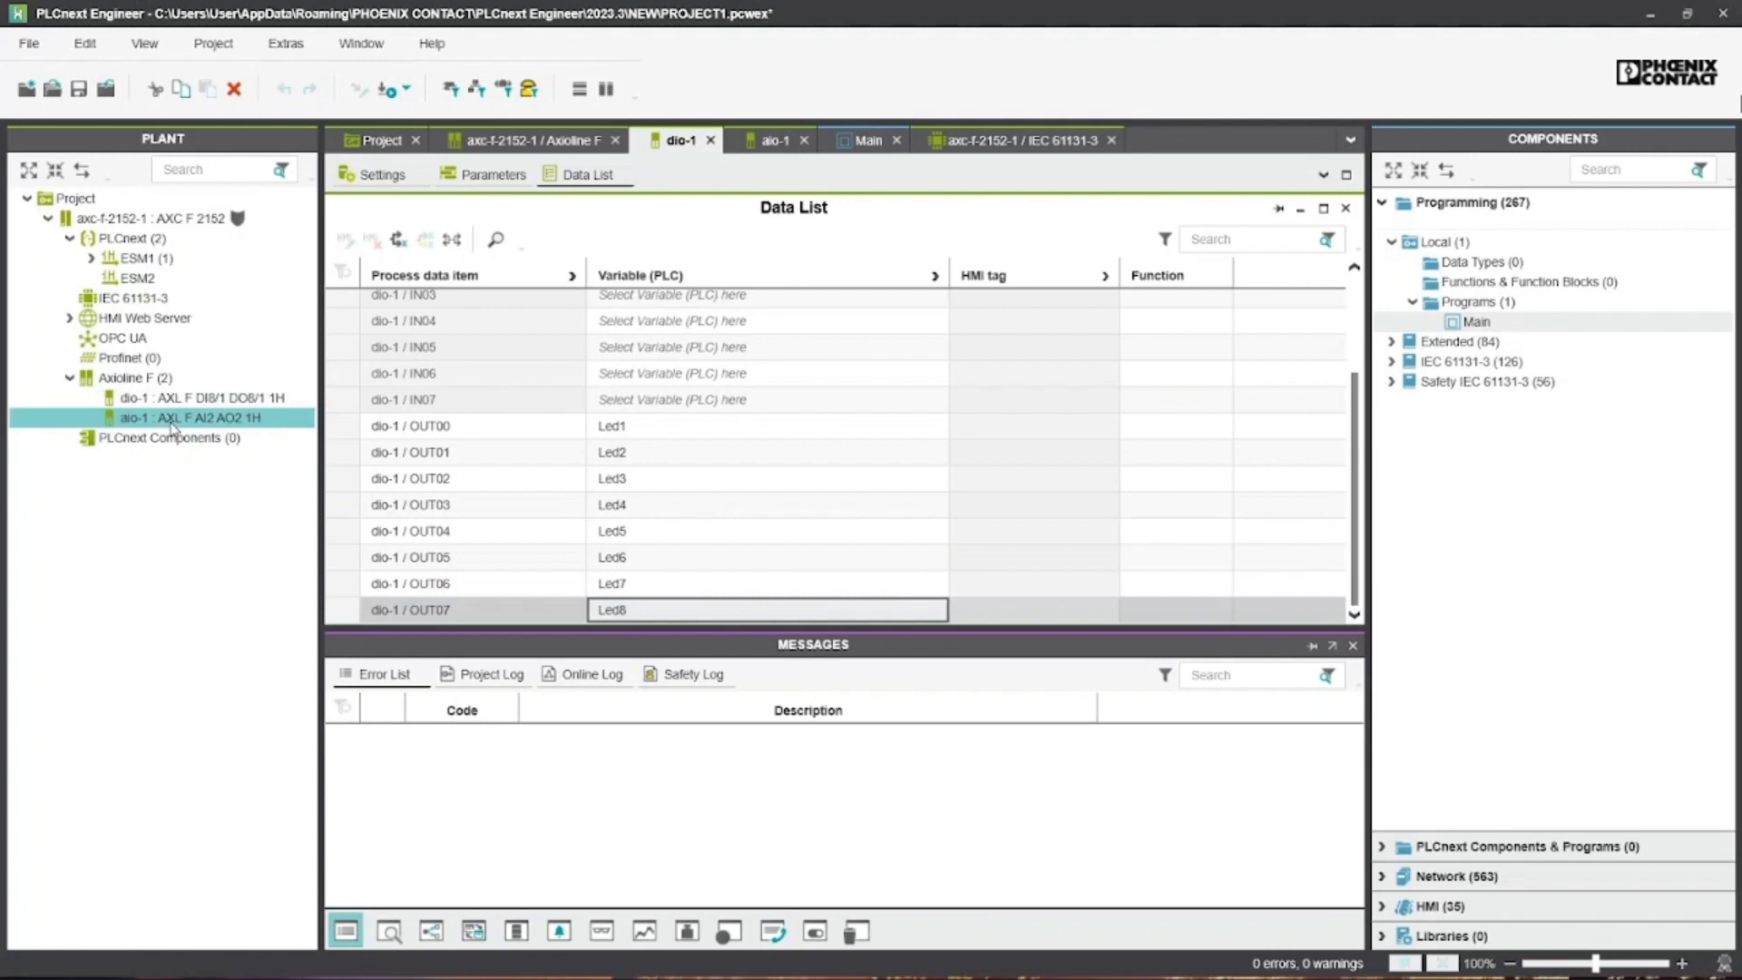
left_click(662, 333)
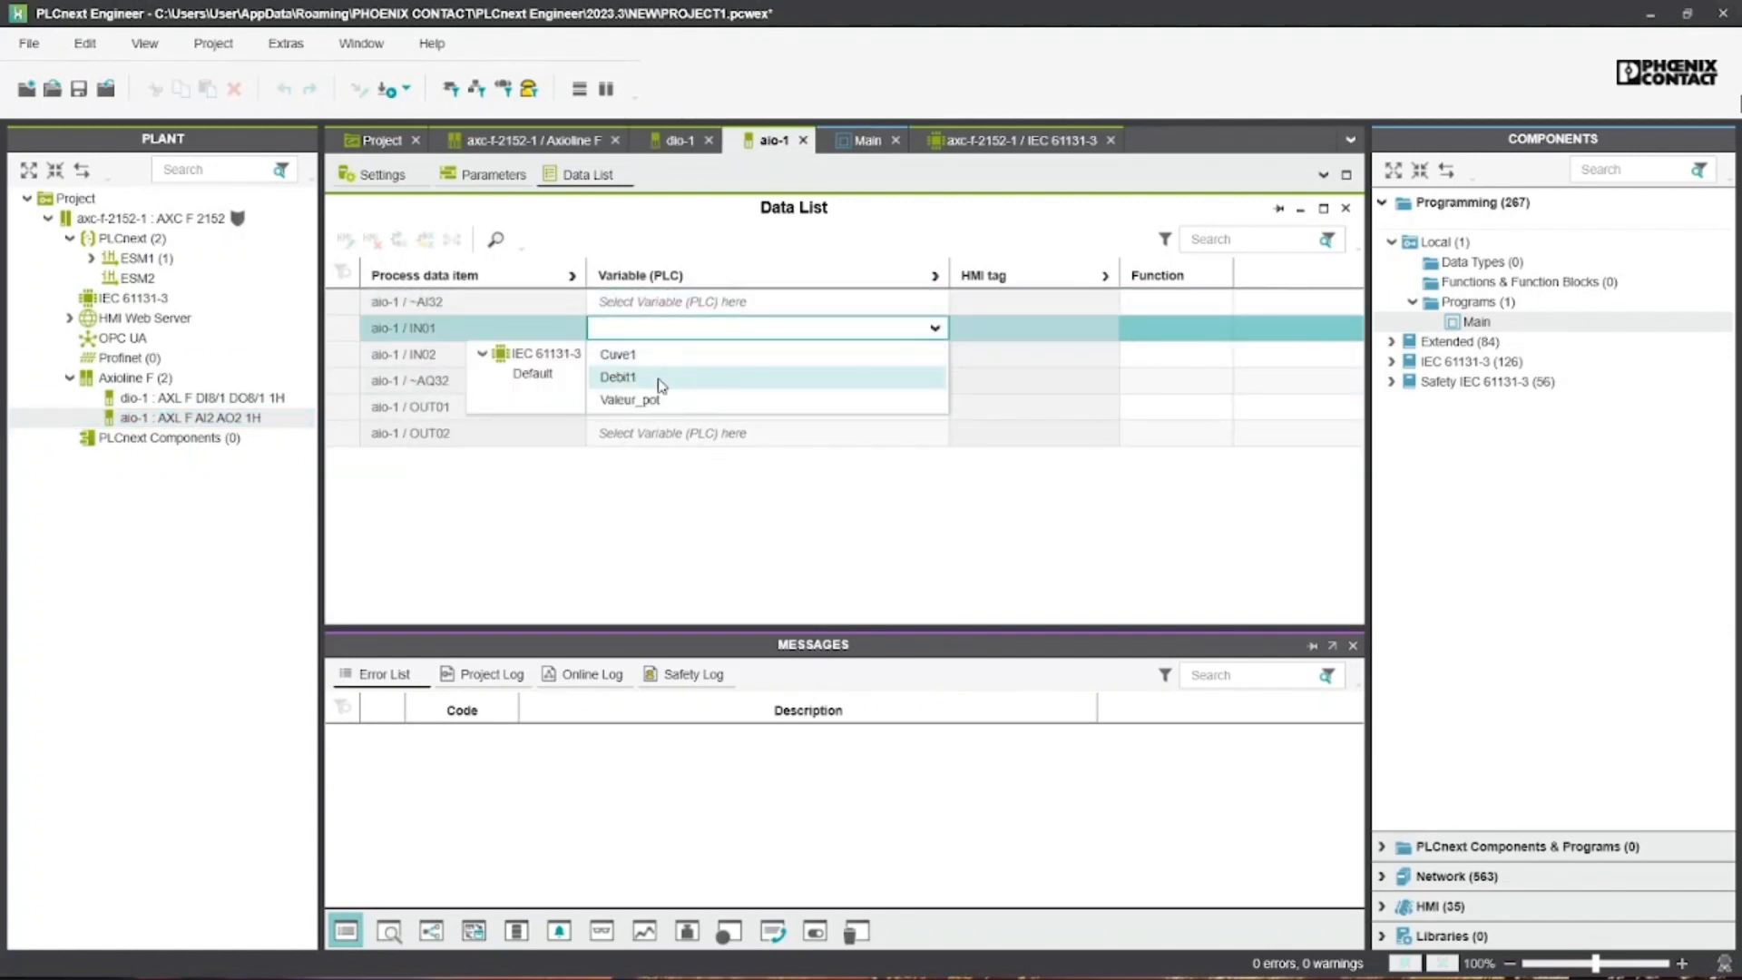
left_click(629, 399)
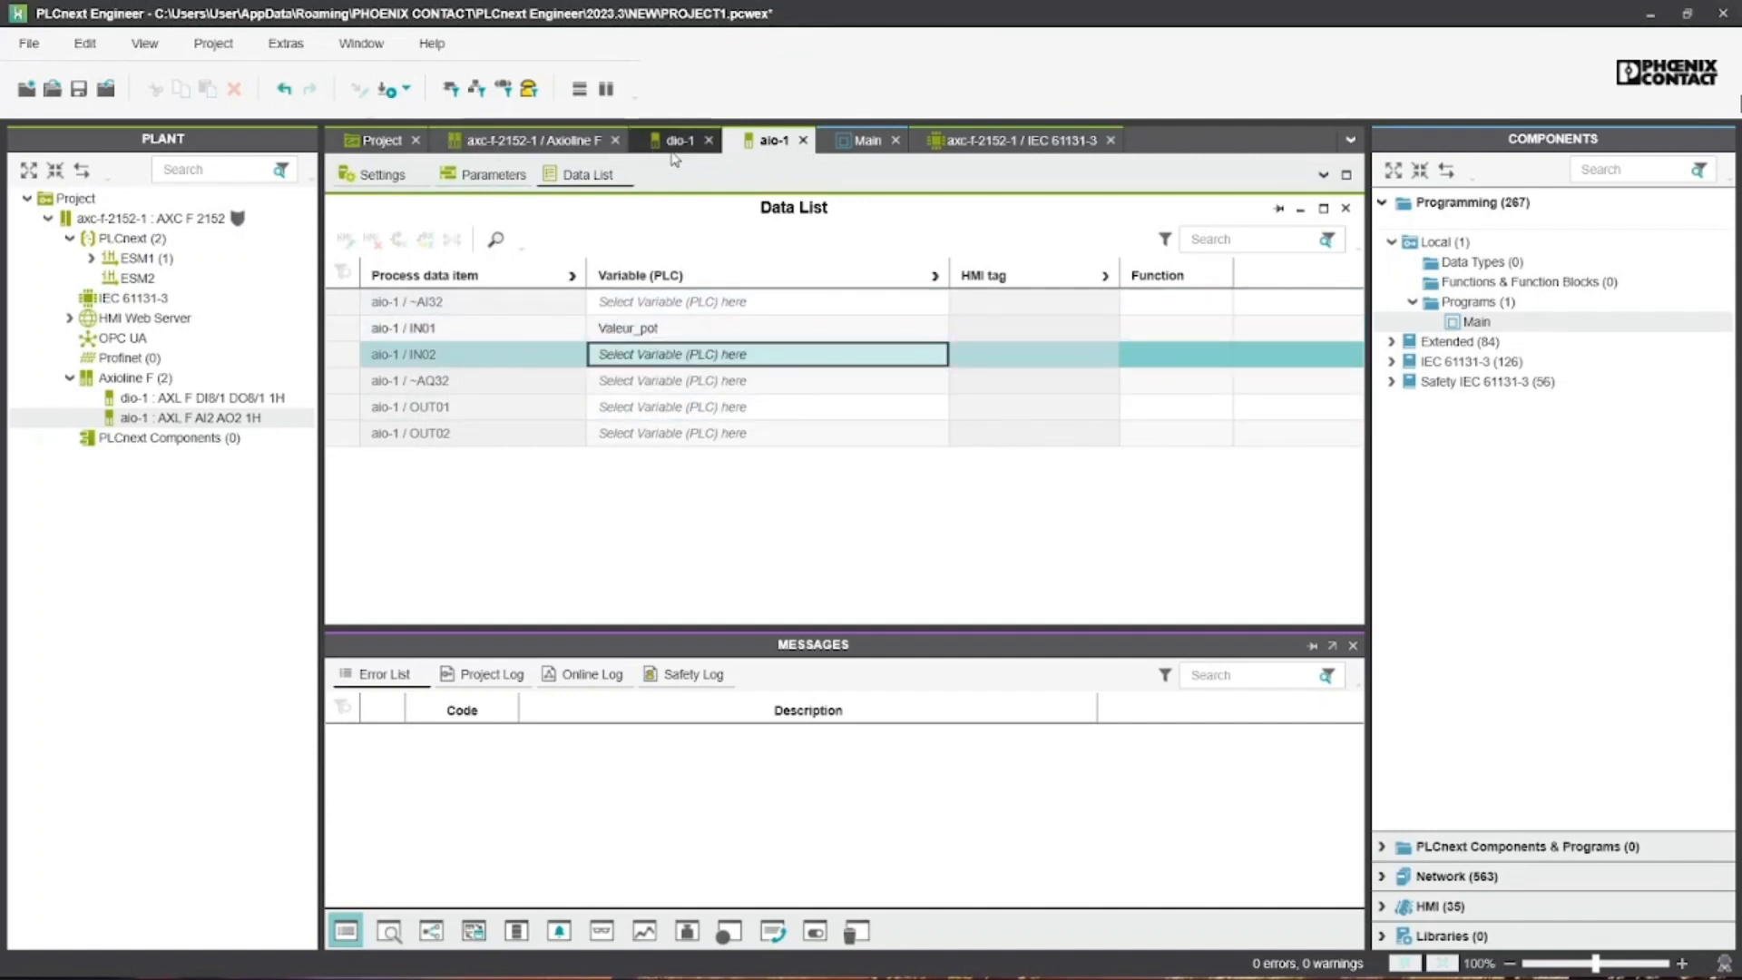
left_click(985, 142)
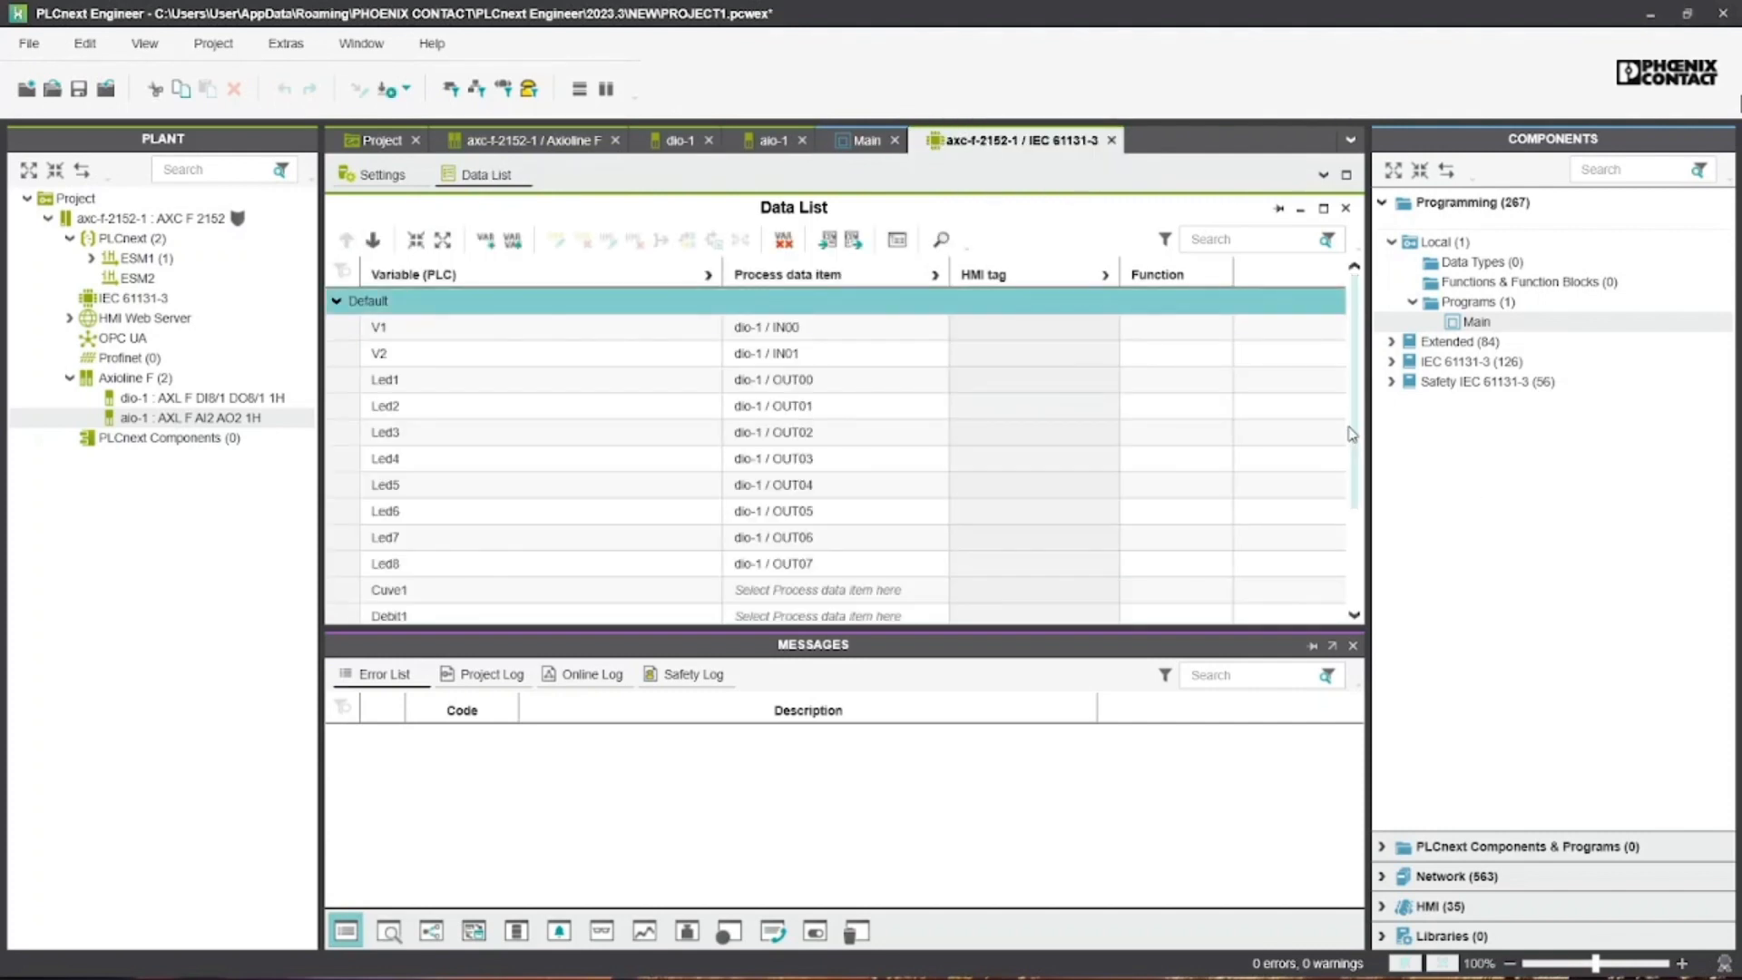
left_click_drag(1353, 434, 1348, 340)
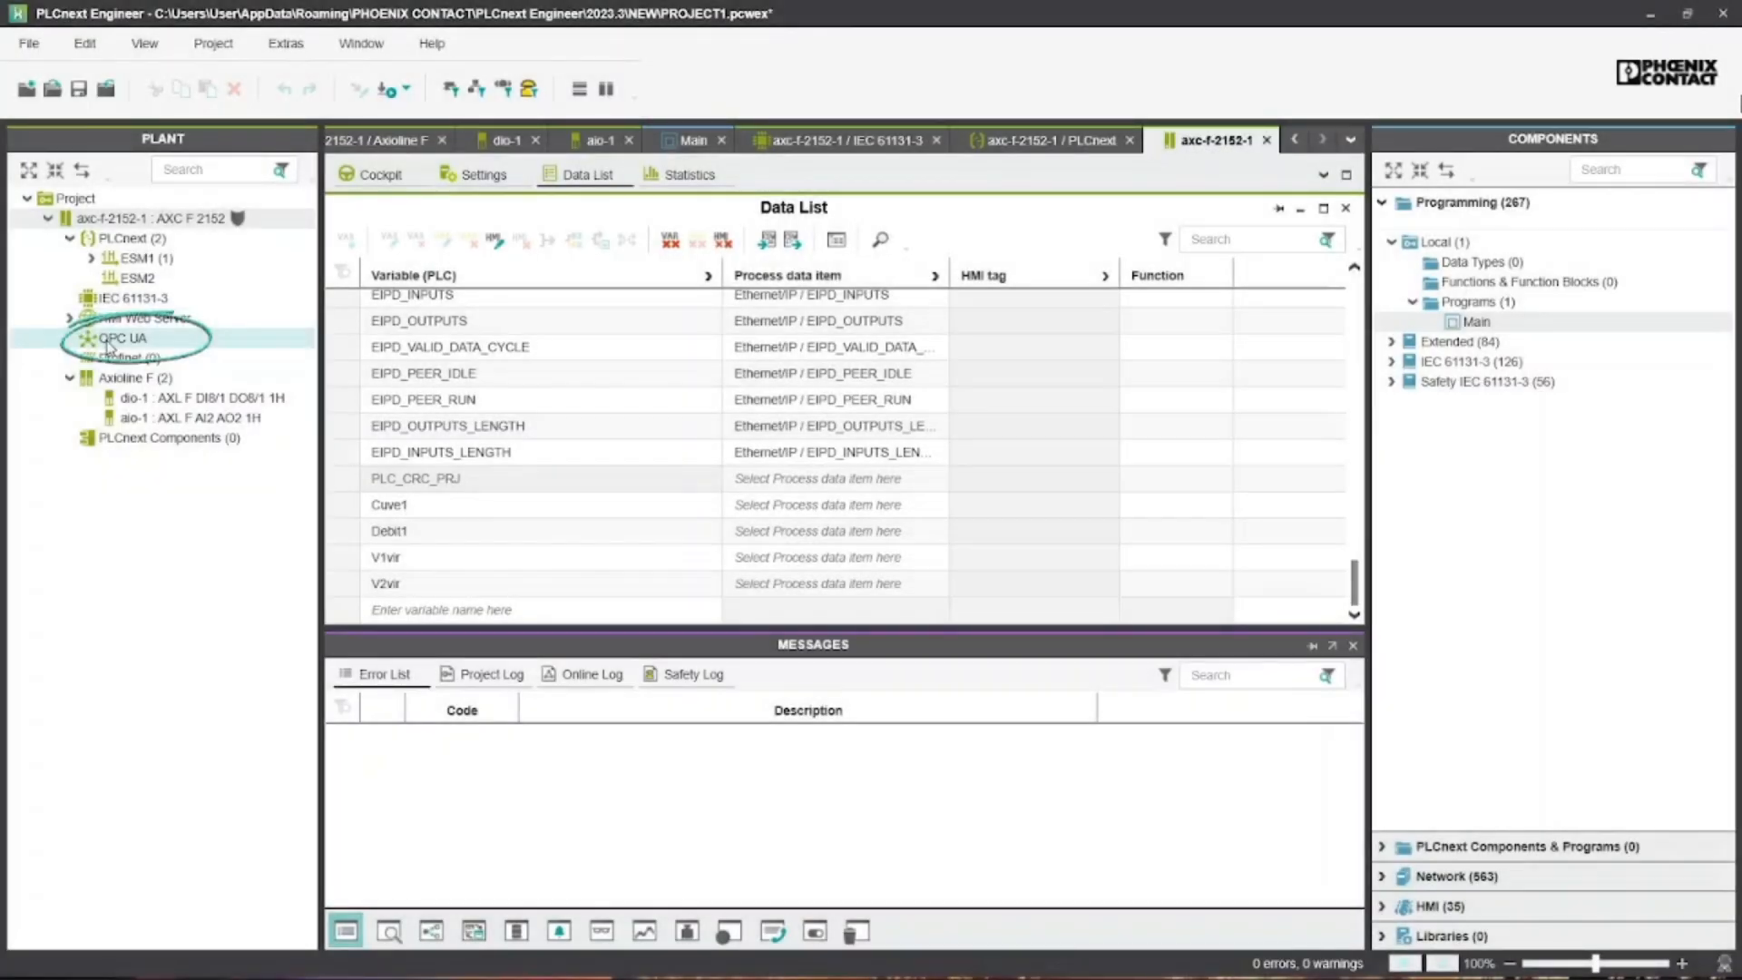
Set the visibility of variables to All in the OPC UA server's basic settings
double_click(111, 341)
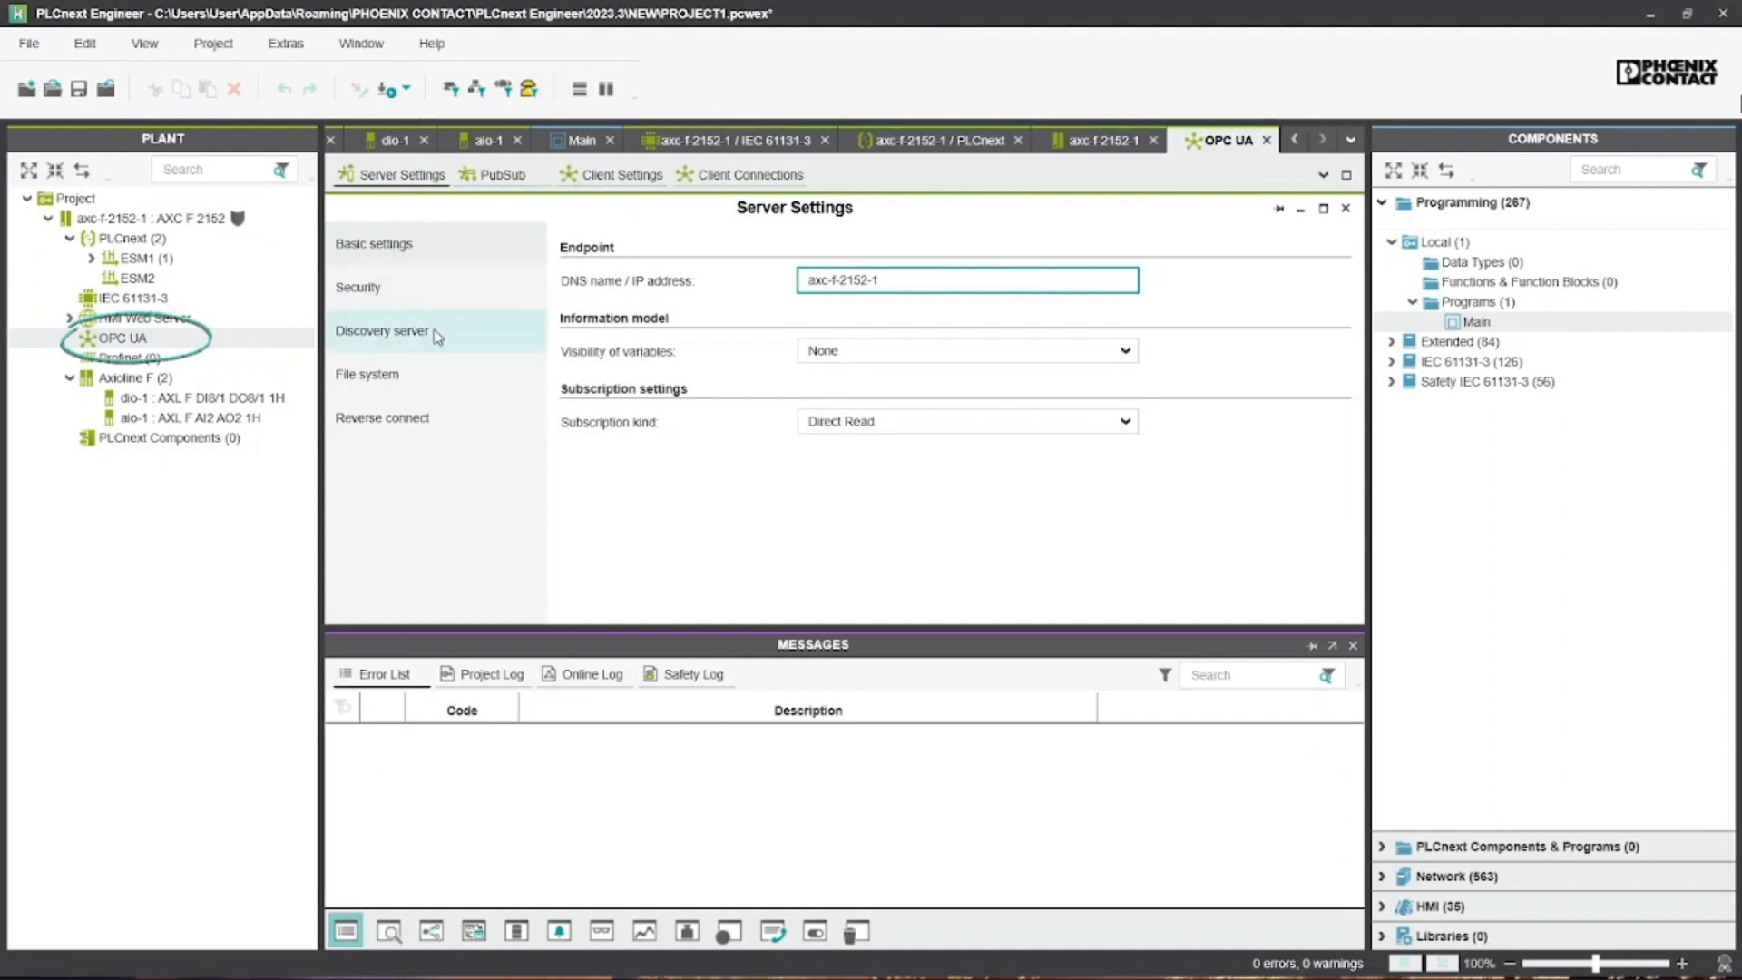
left_click(1099, 361)
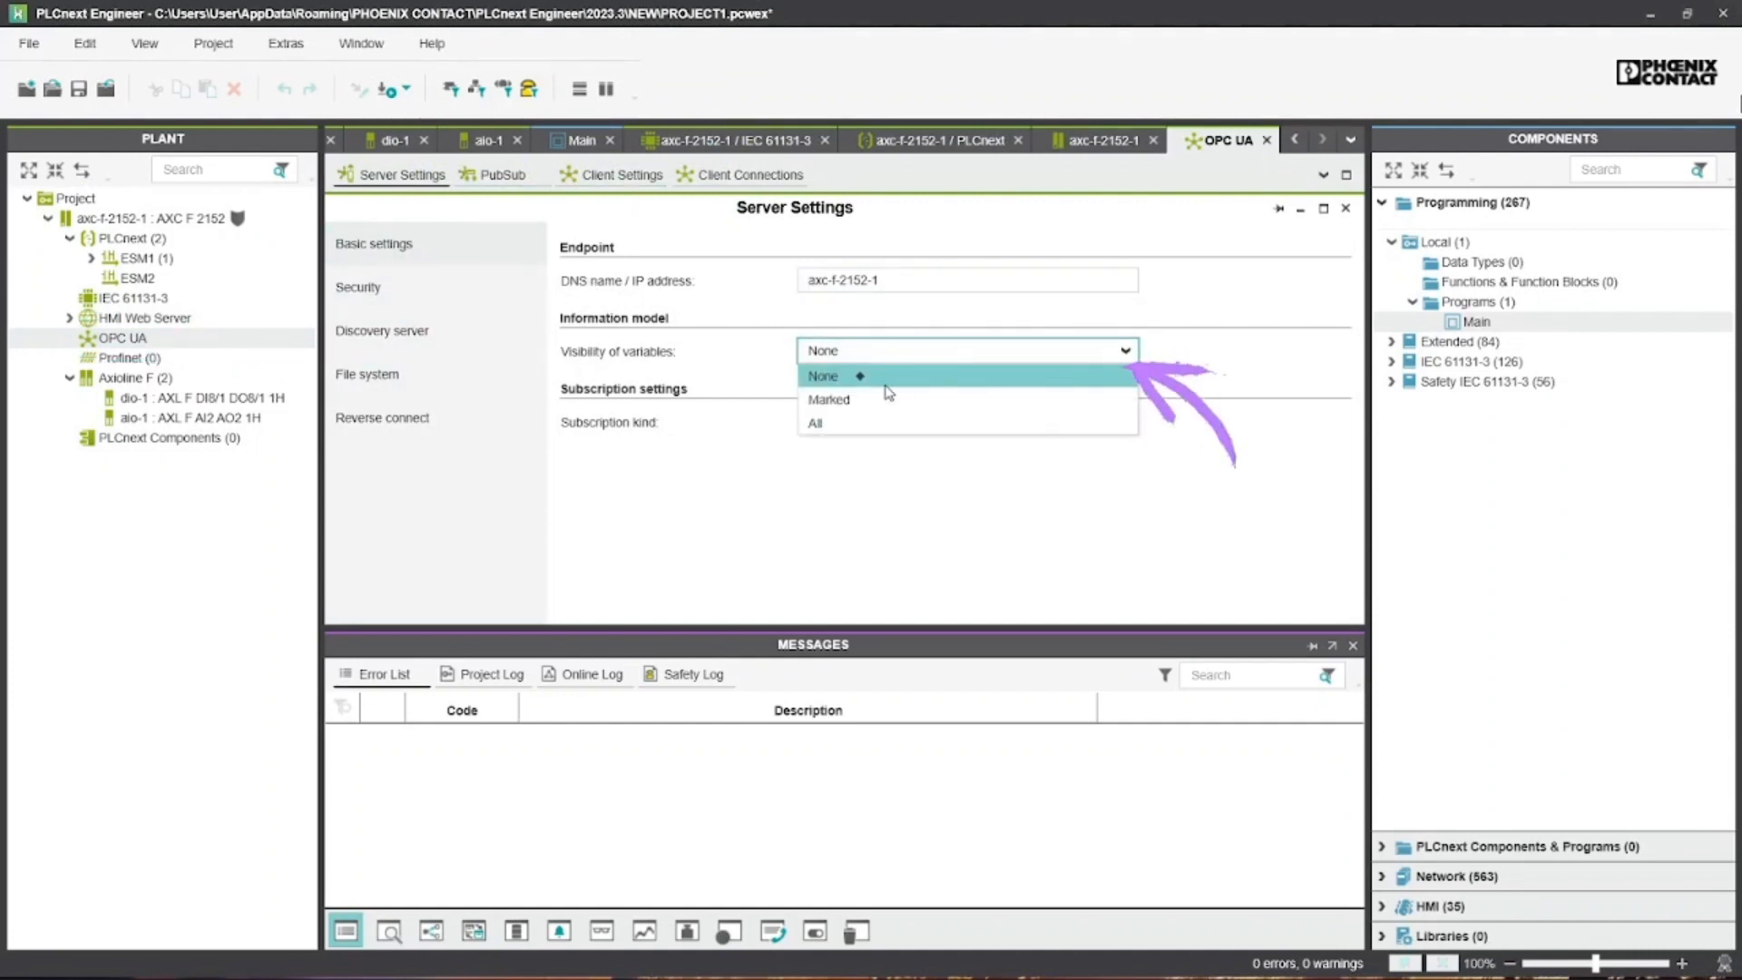
left_click(839, 432)
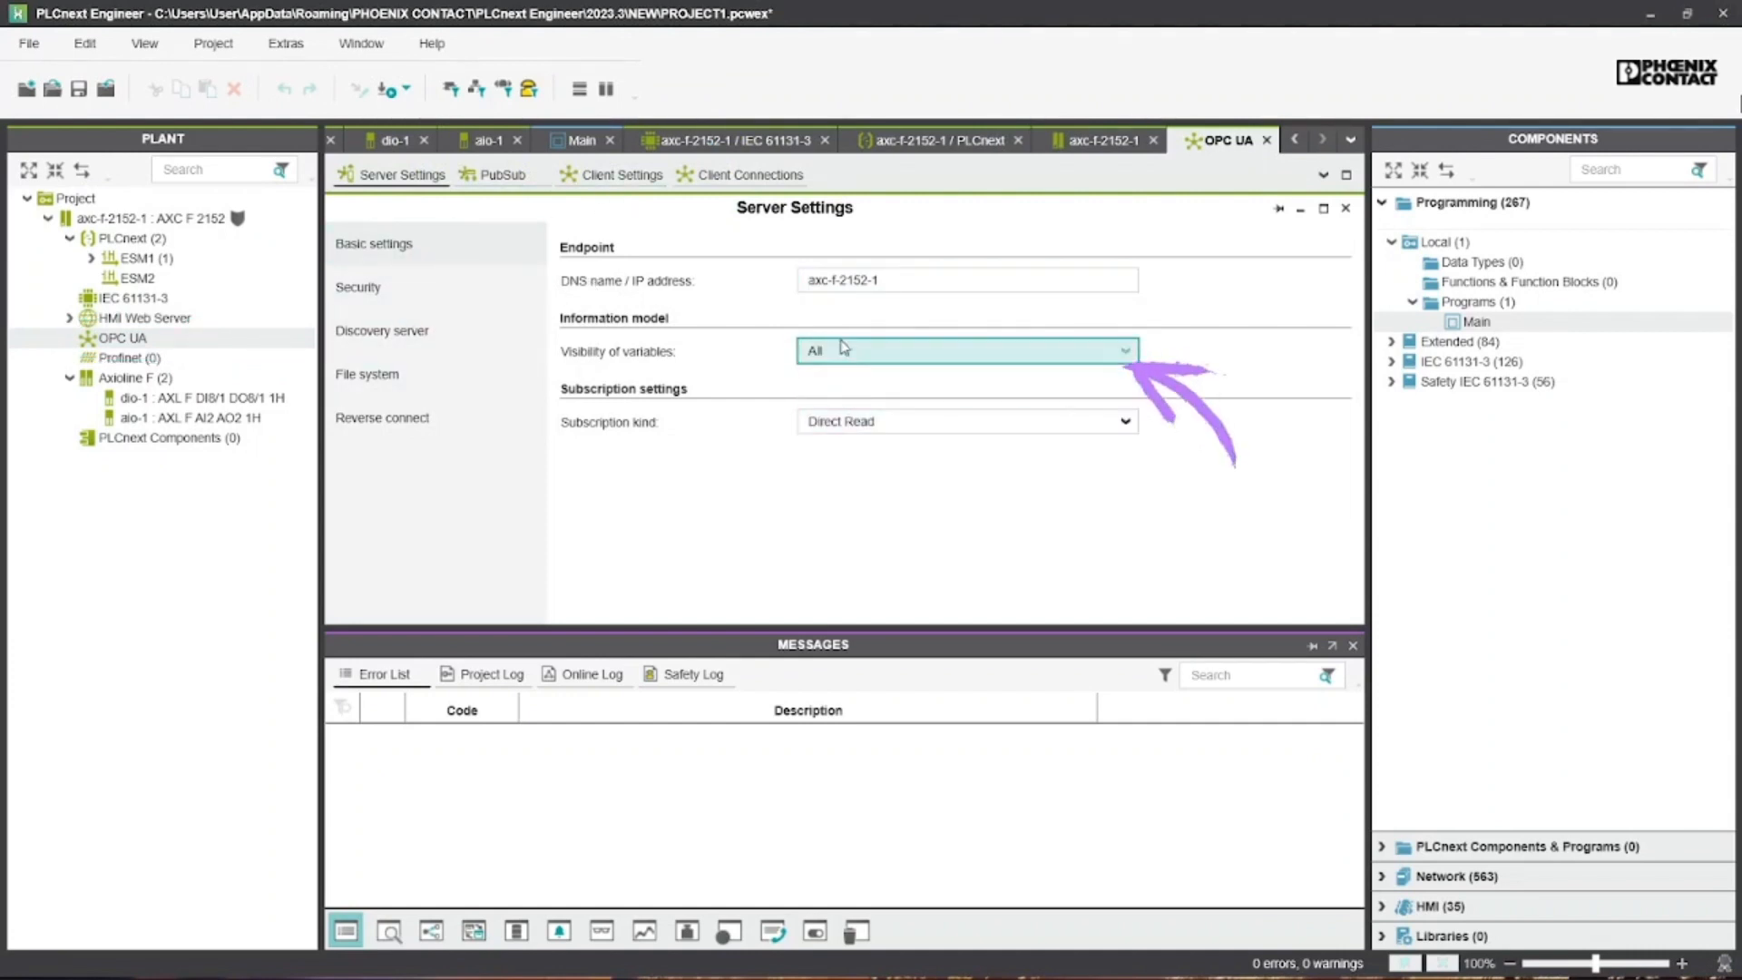
Write and start the project on the axc-f-2152-1 controller
left_click(50, 199)
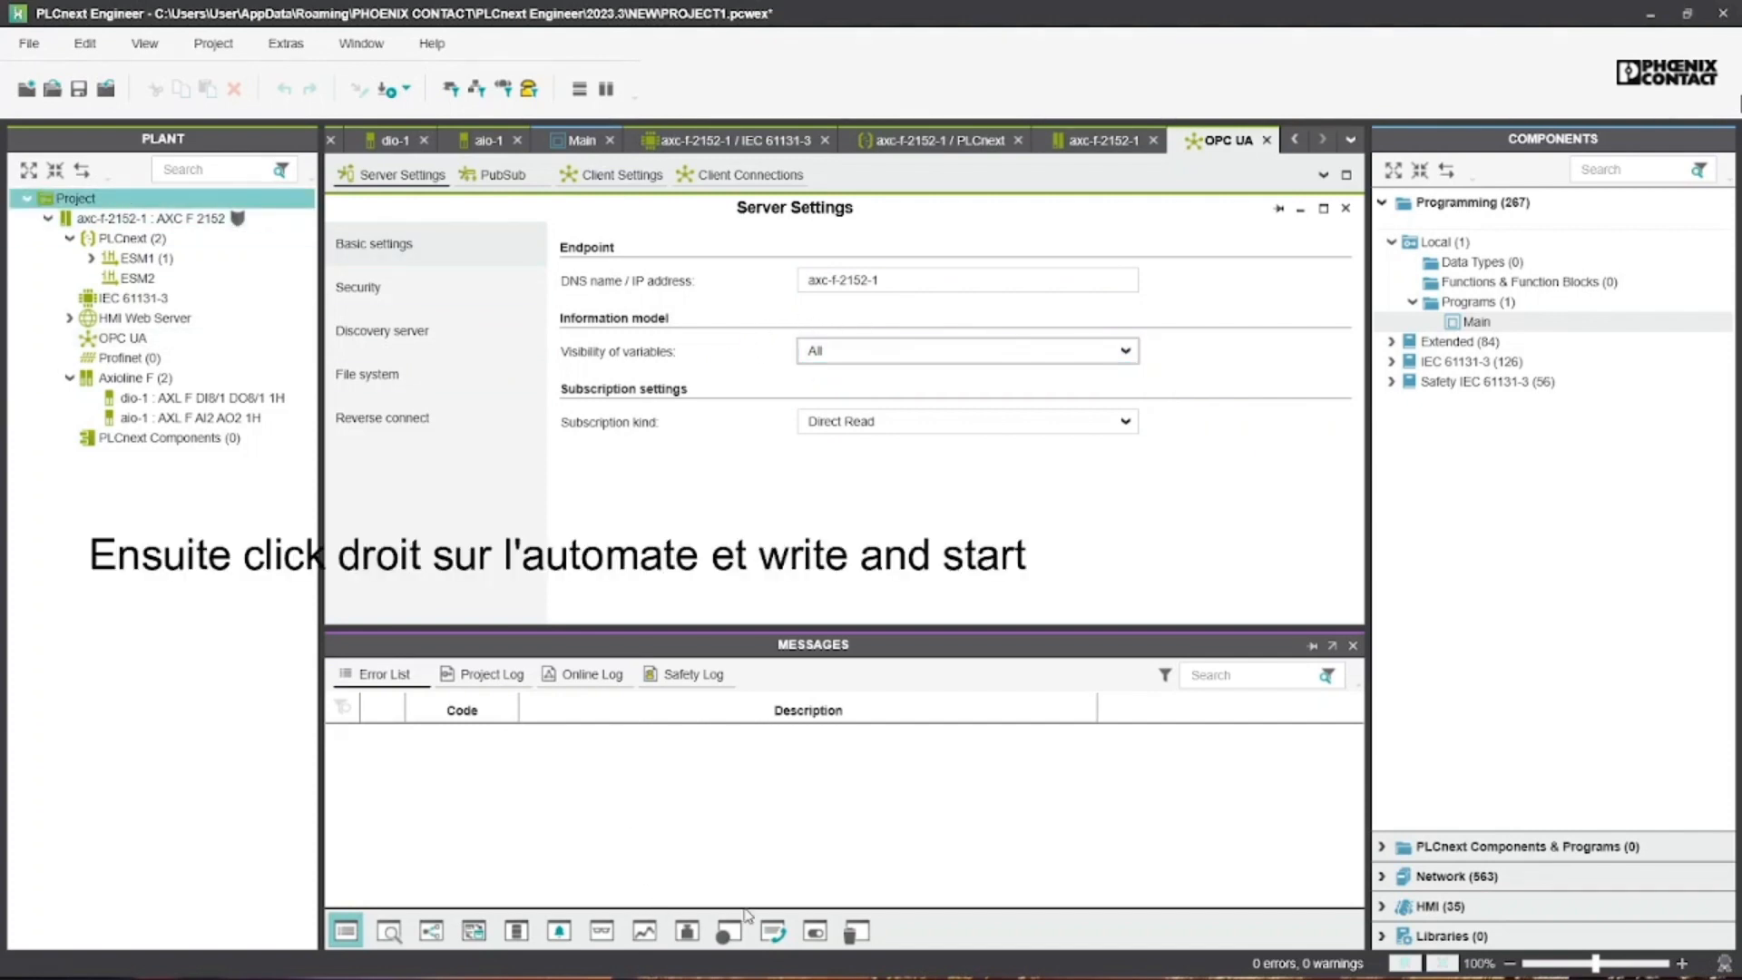
right_click(169, 218)
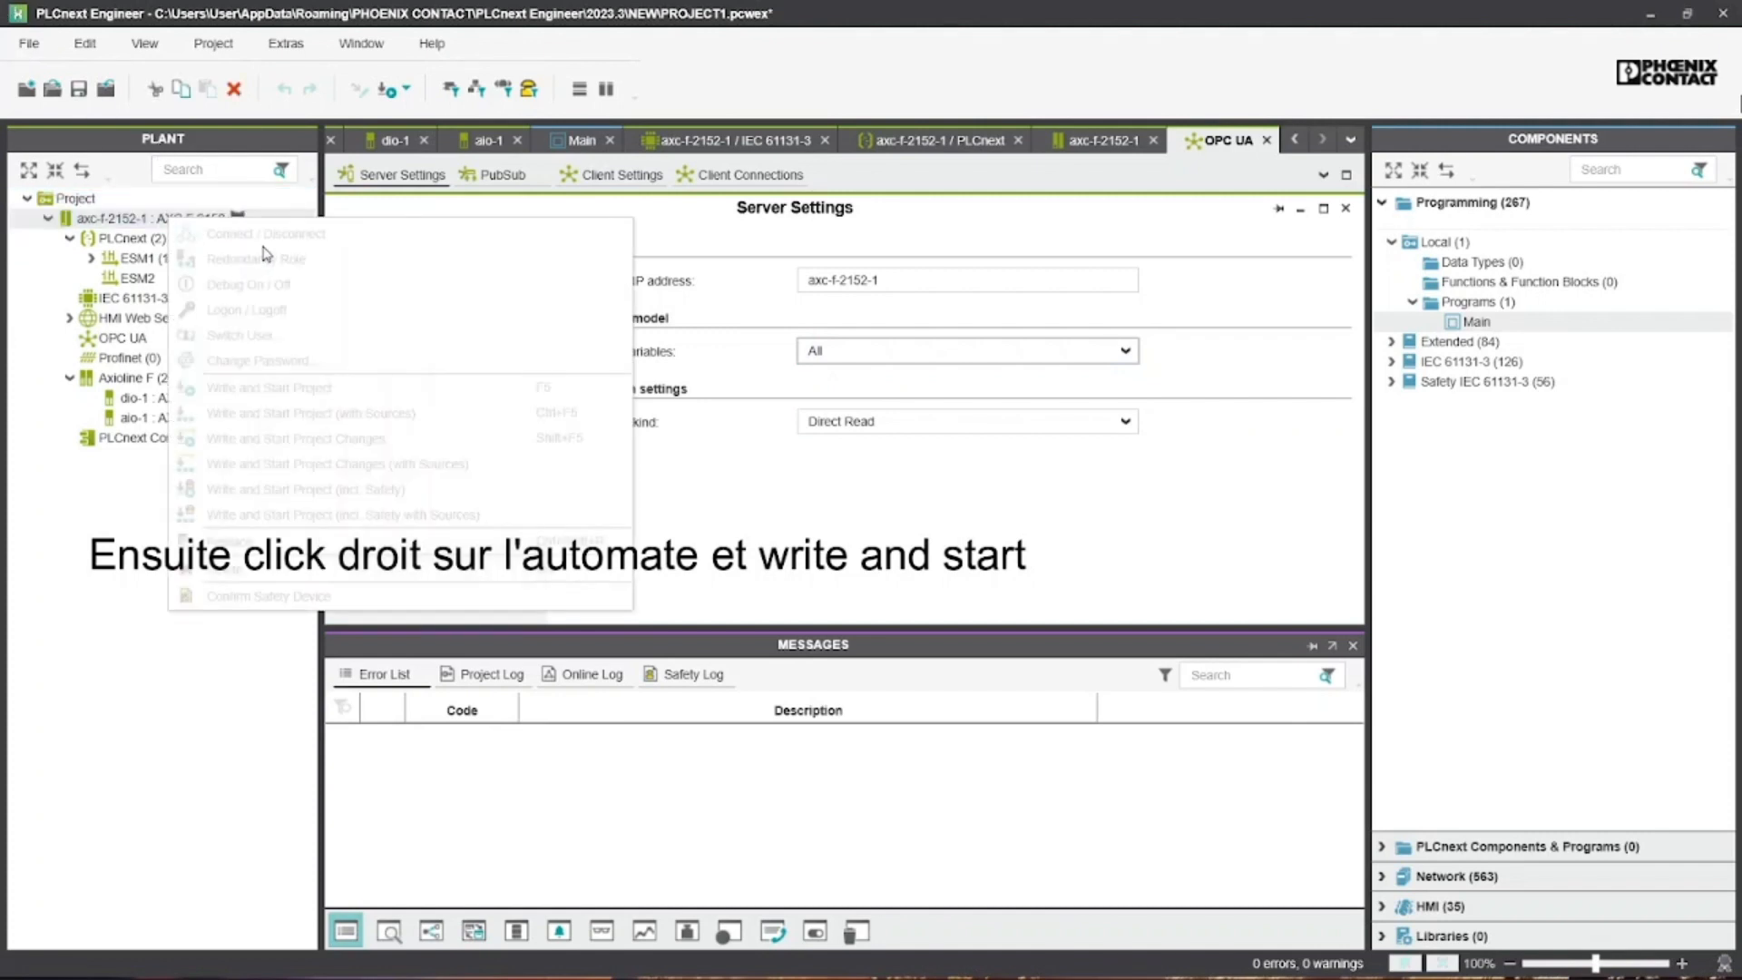
left_click(282, 389)
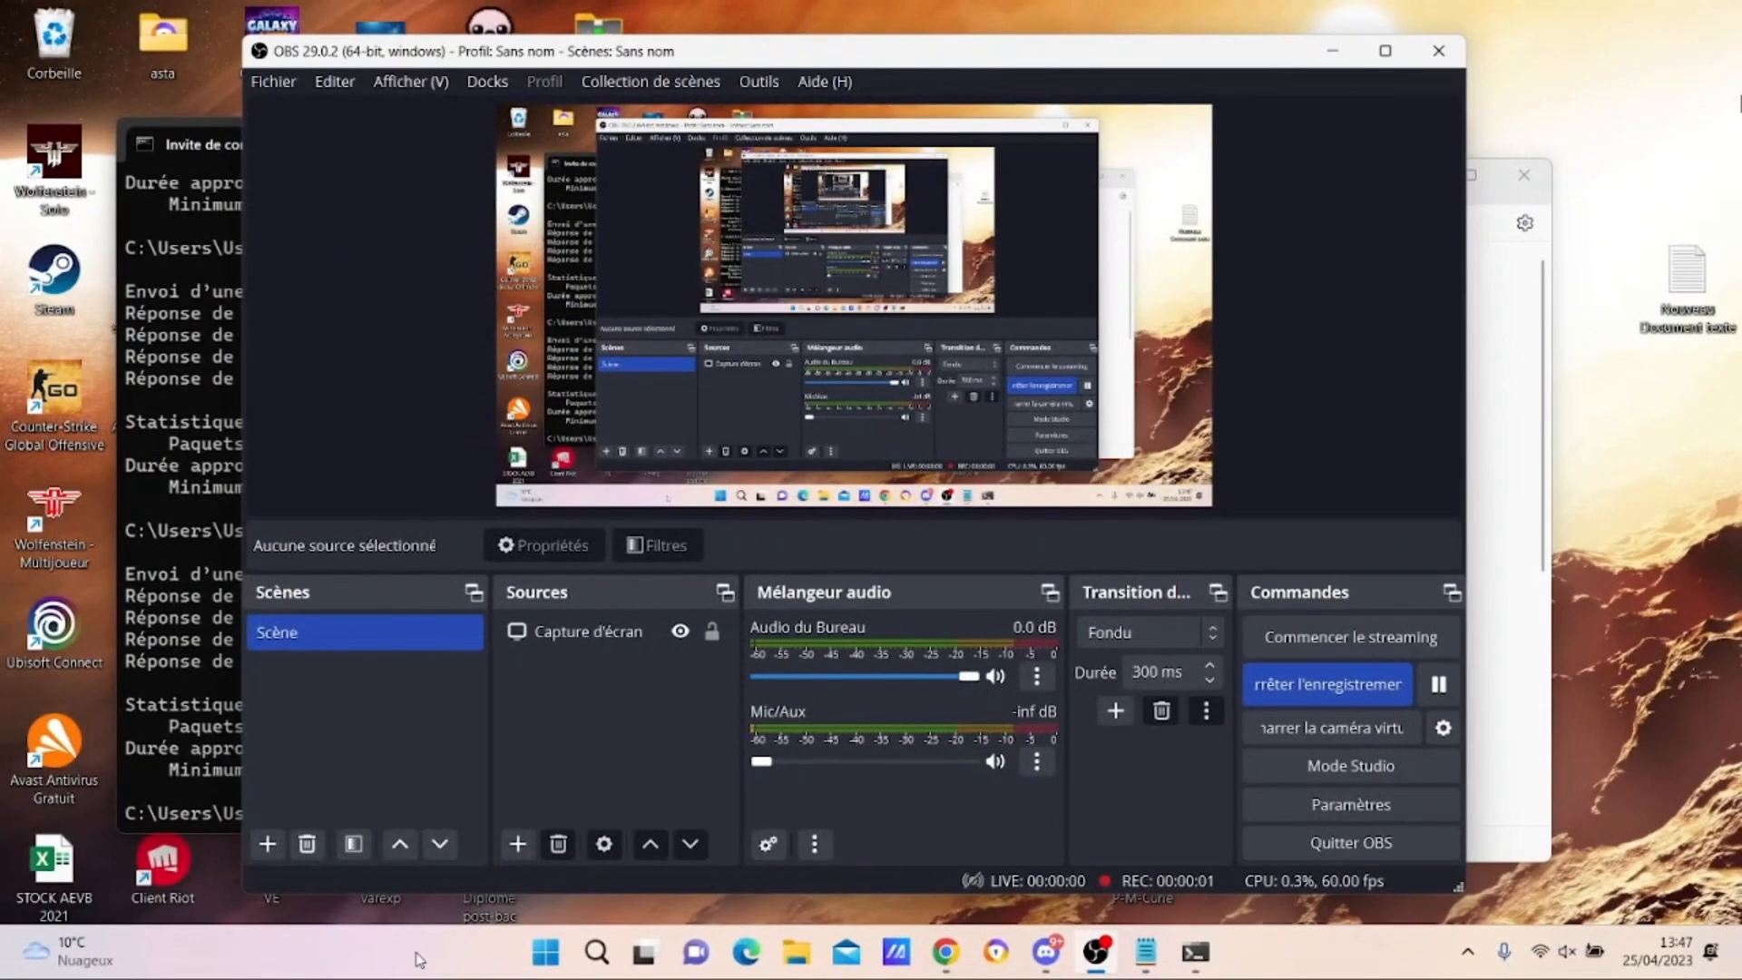
Find and launch PcVue 16 from the Windows search
left_click(599, 955)
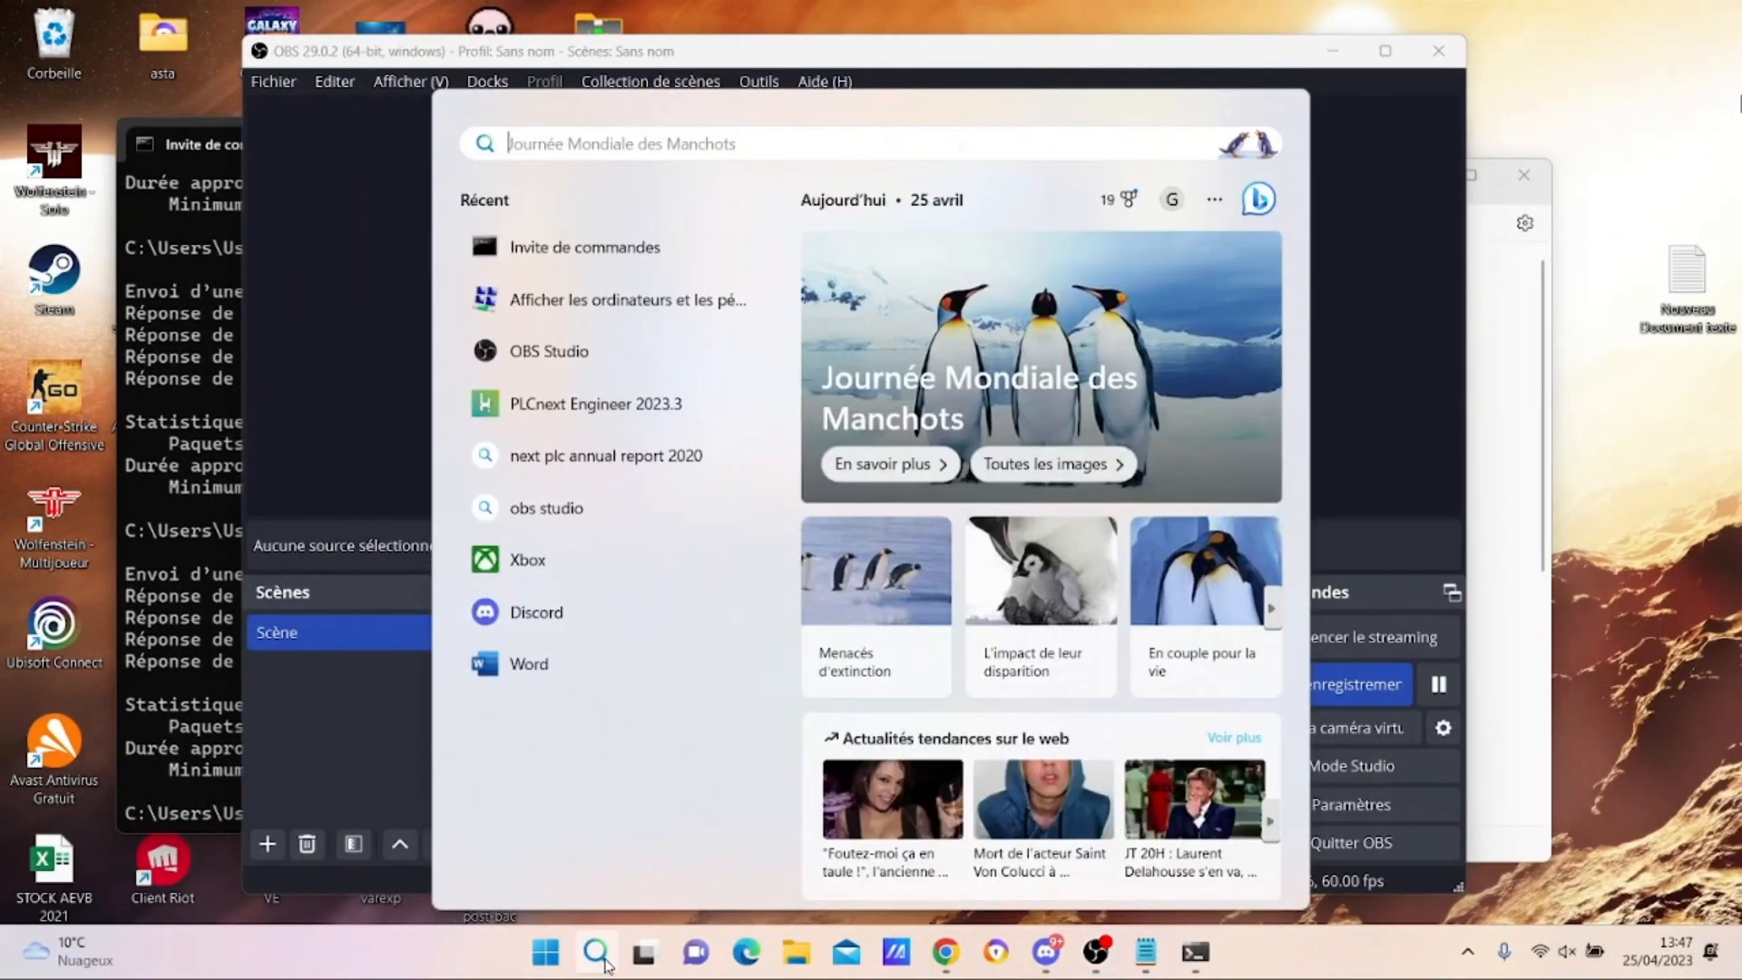
type("PC")
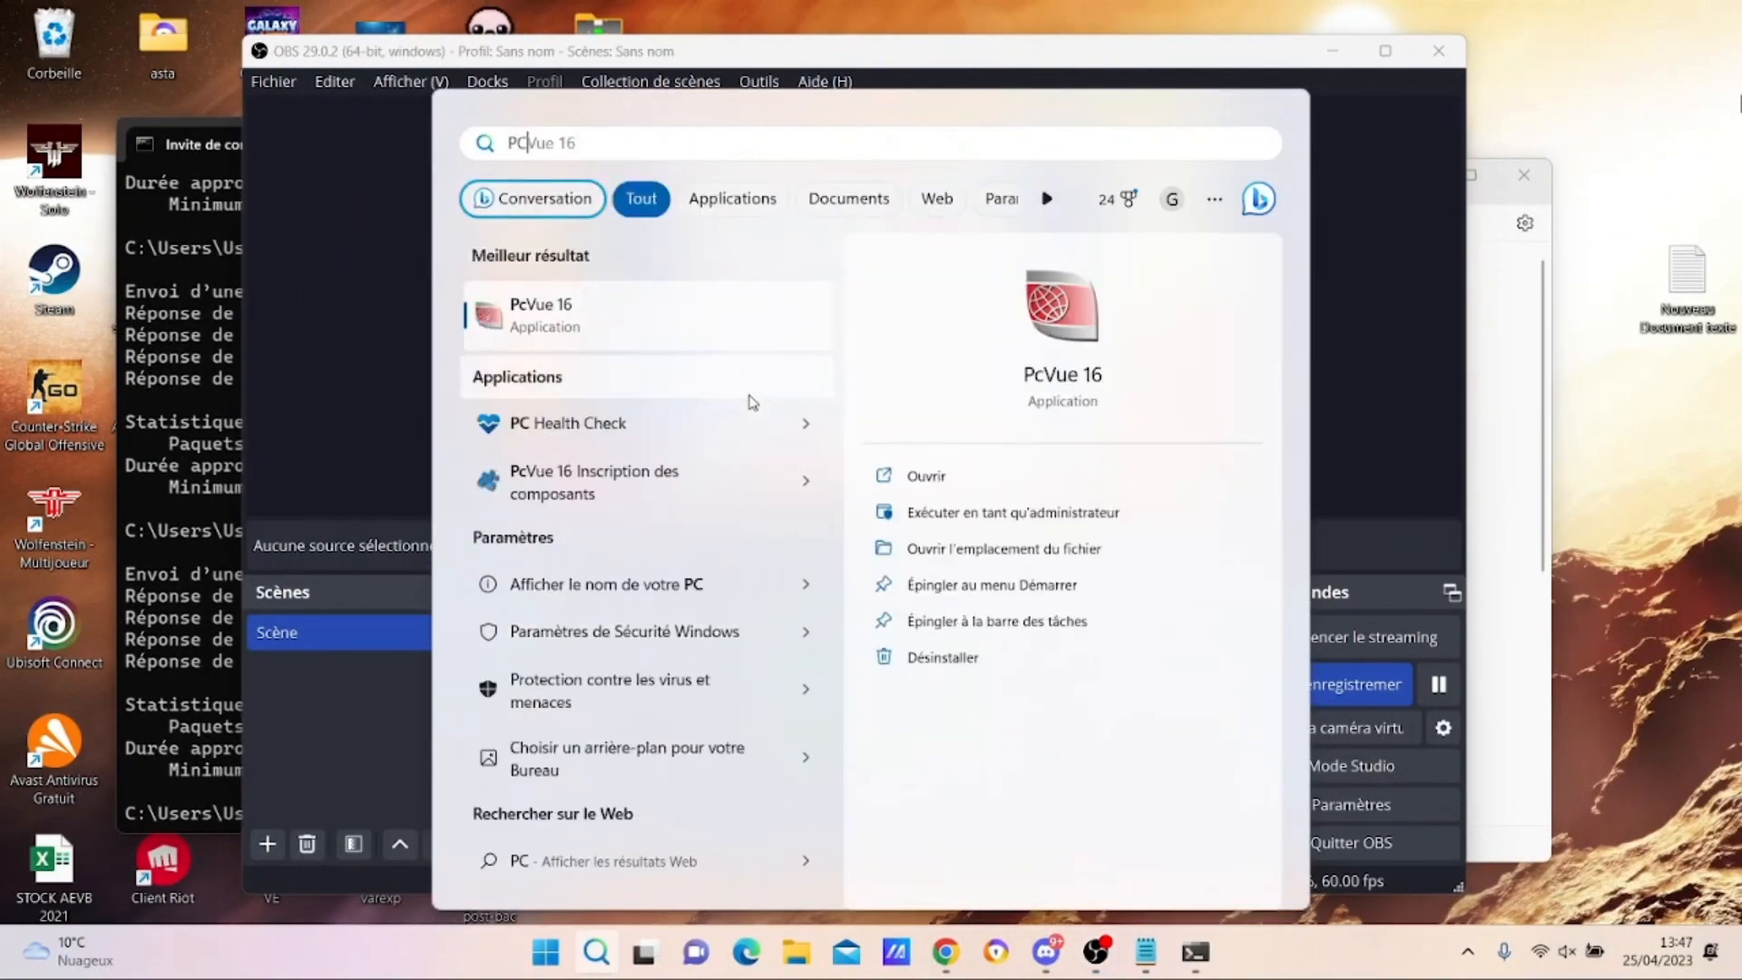
left_click(716, 344)
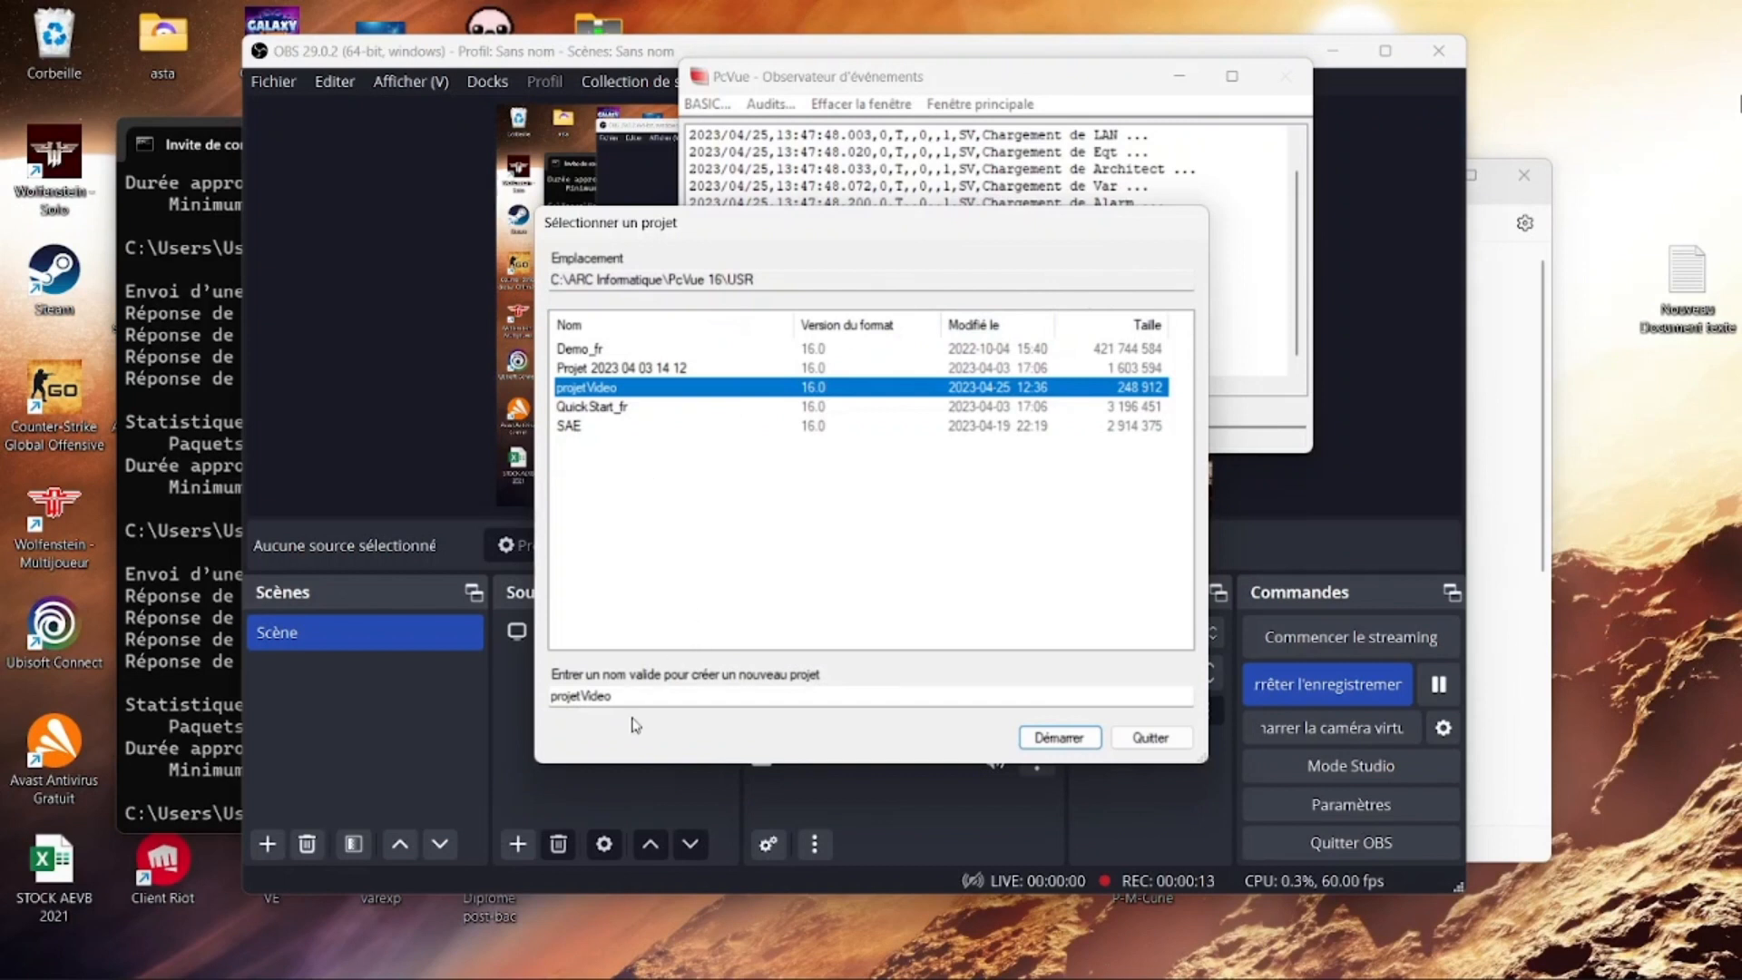
Create and start a new PcVue project named projet in demonstration mode
left_click(637, 697)
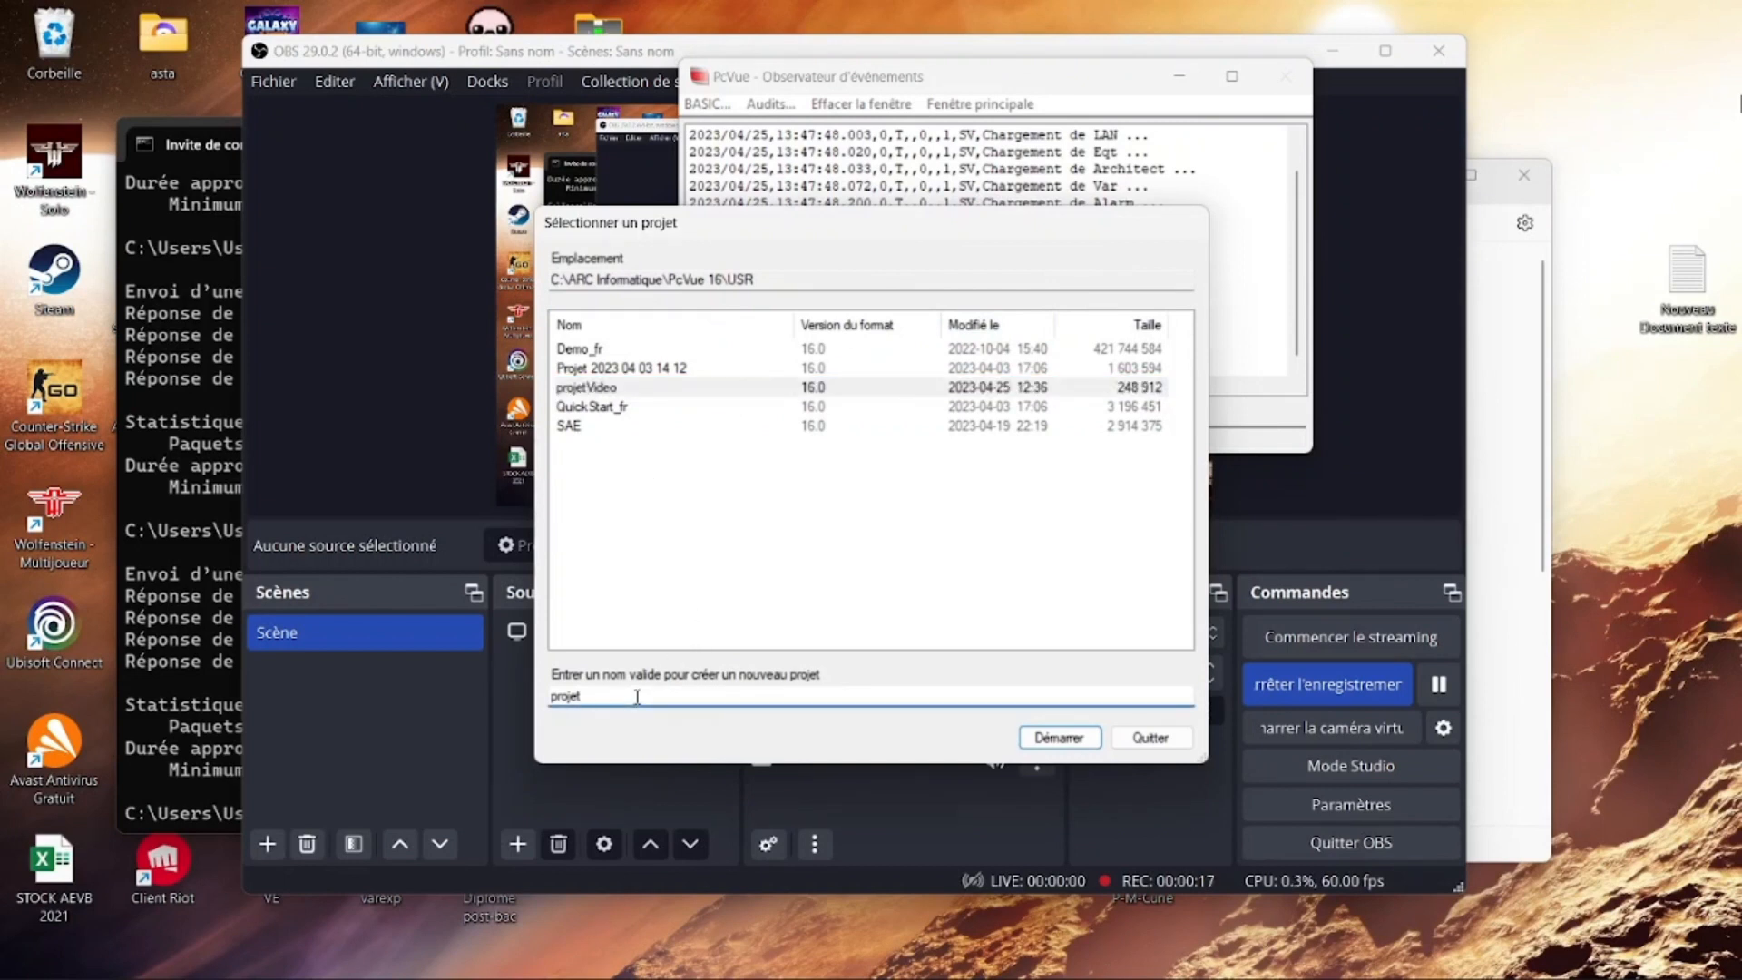
left_click(1054, 739)
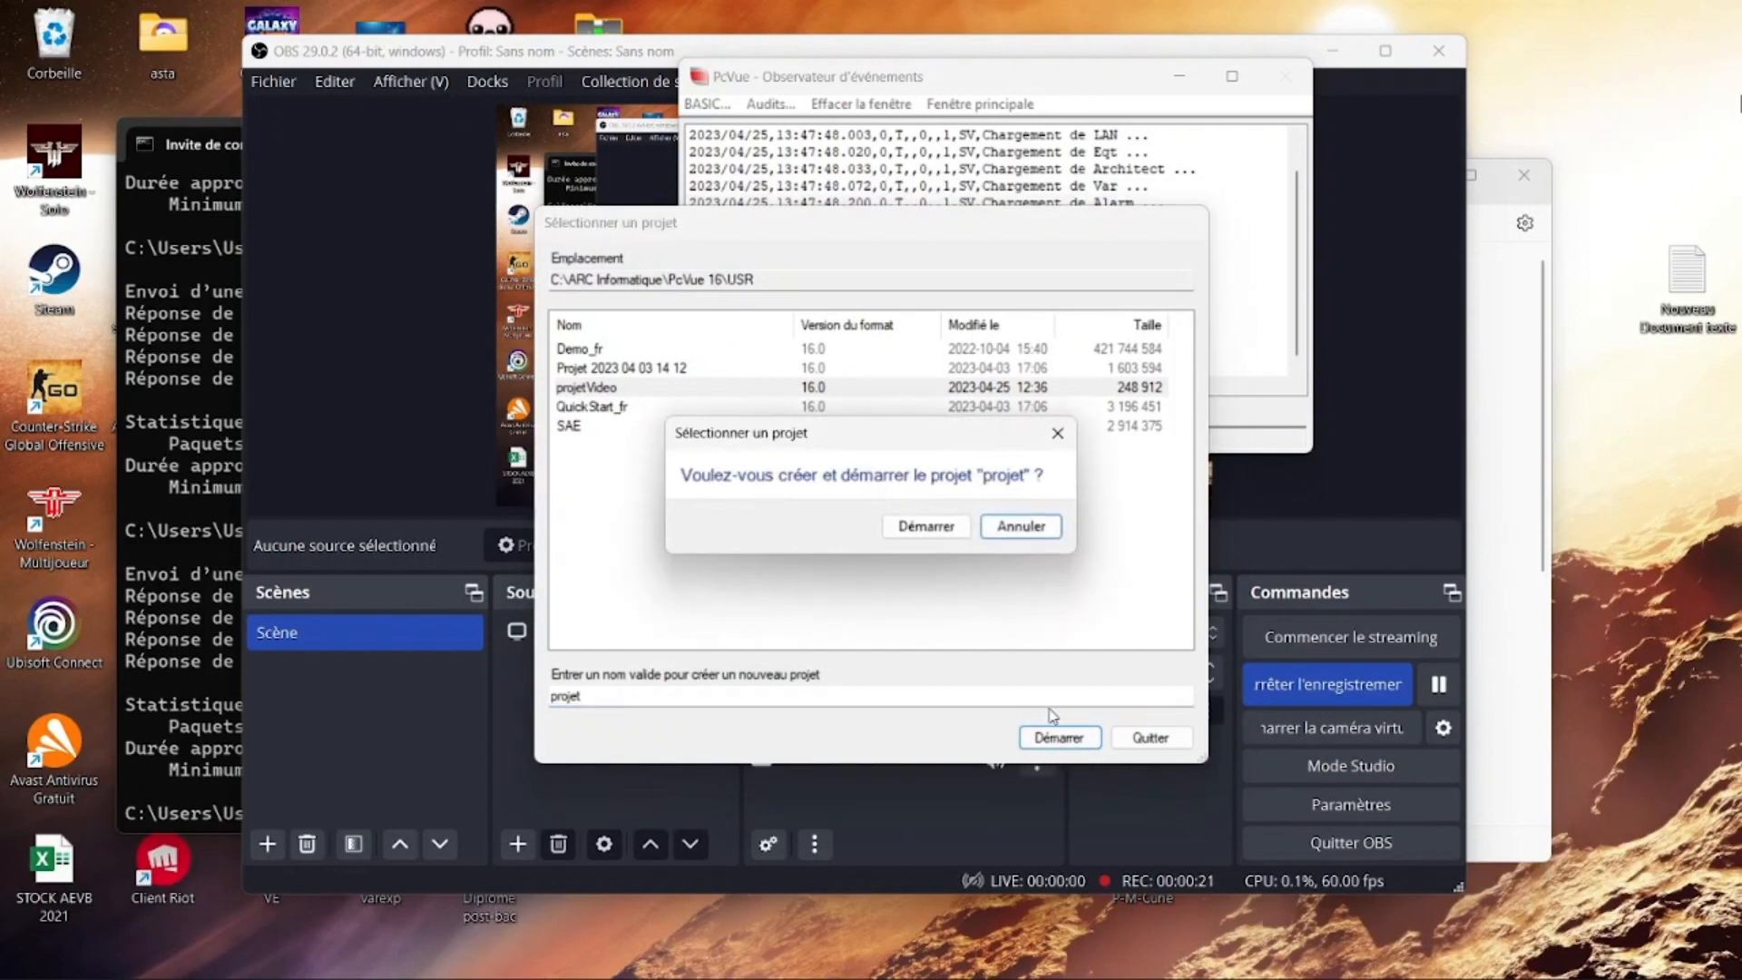
left_click(939, 528)
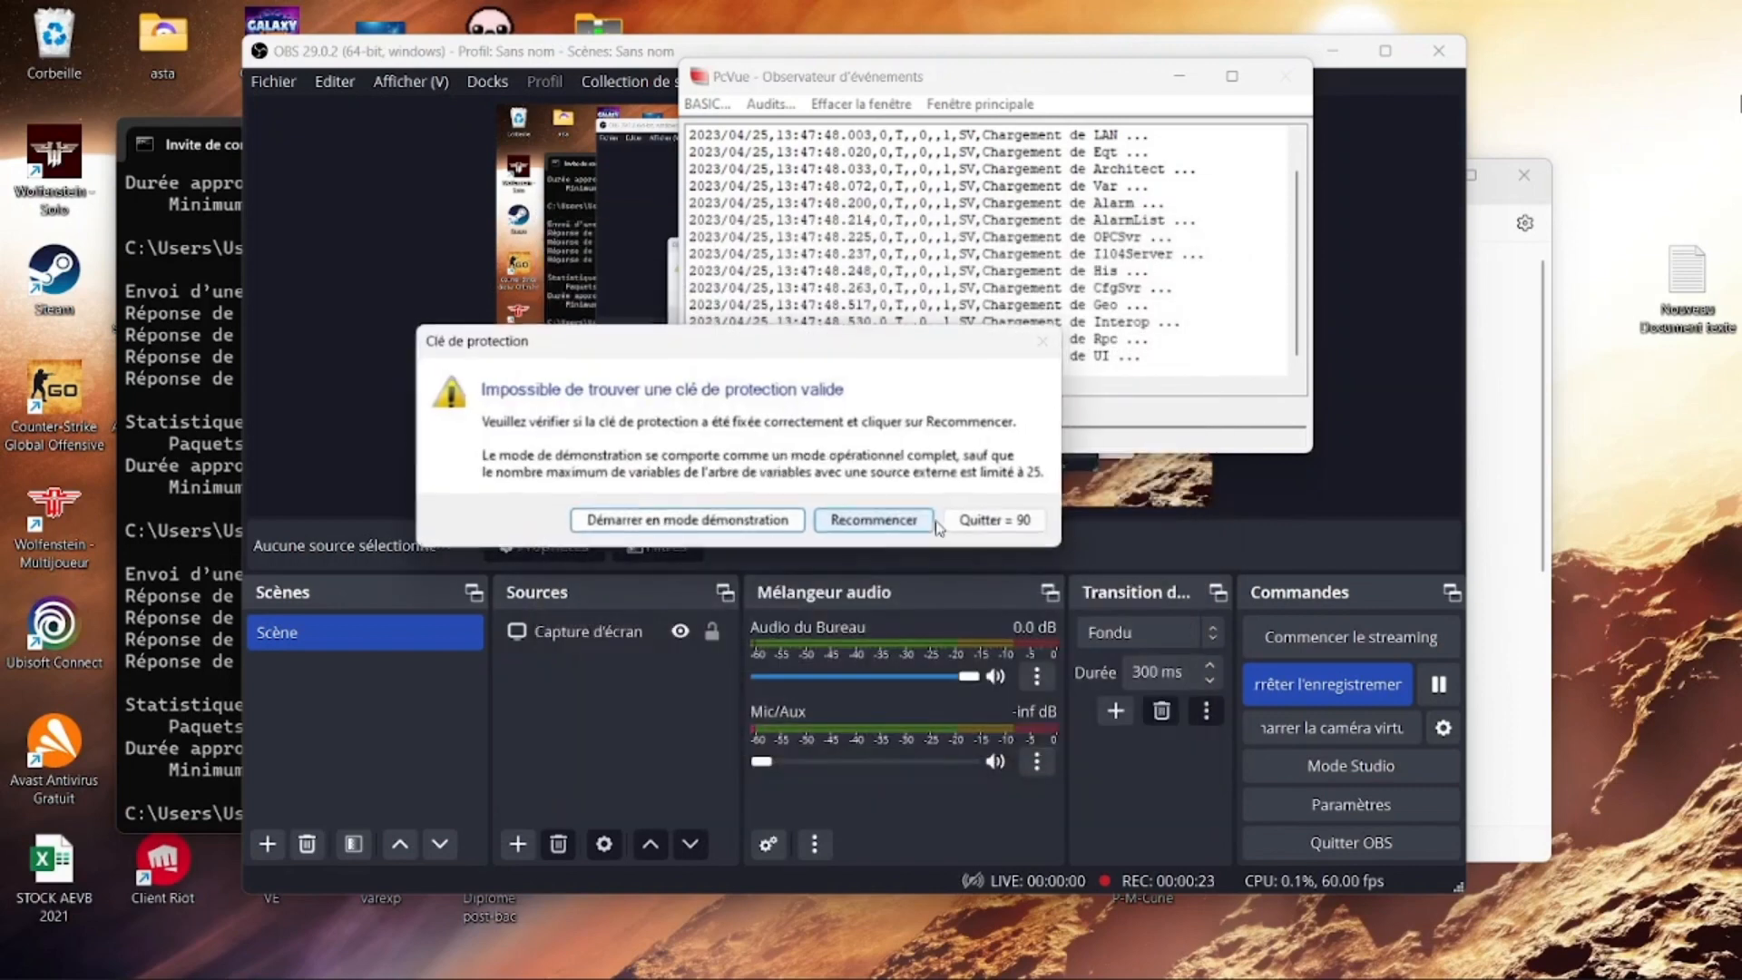
left_click(750, 523)
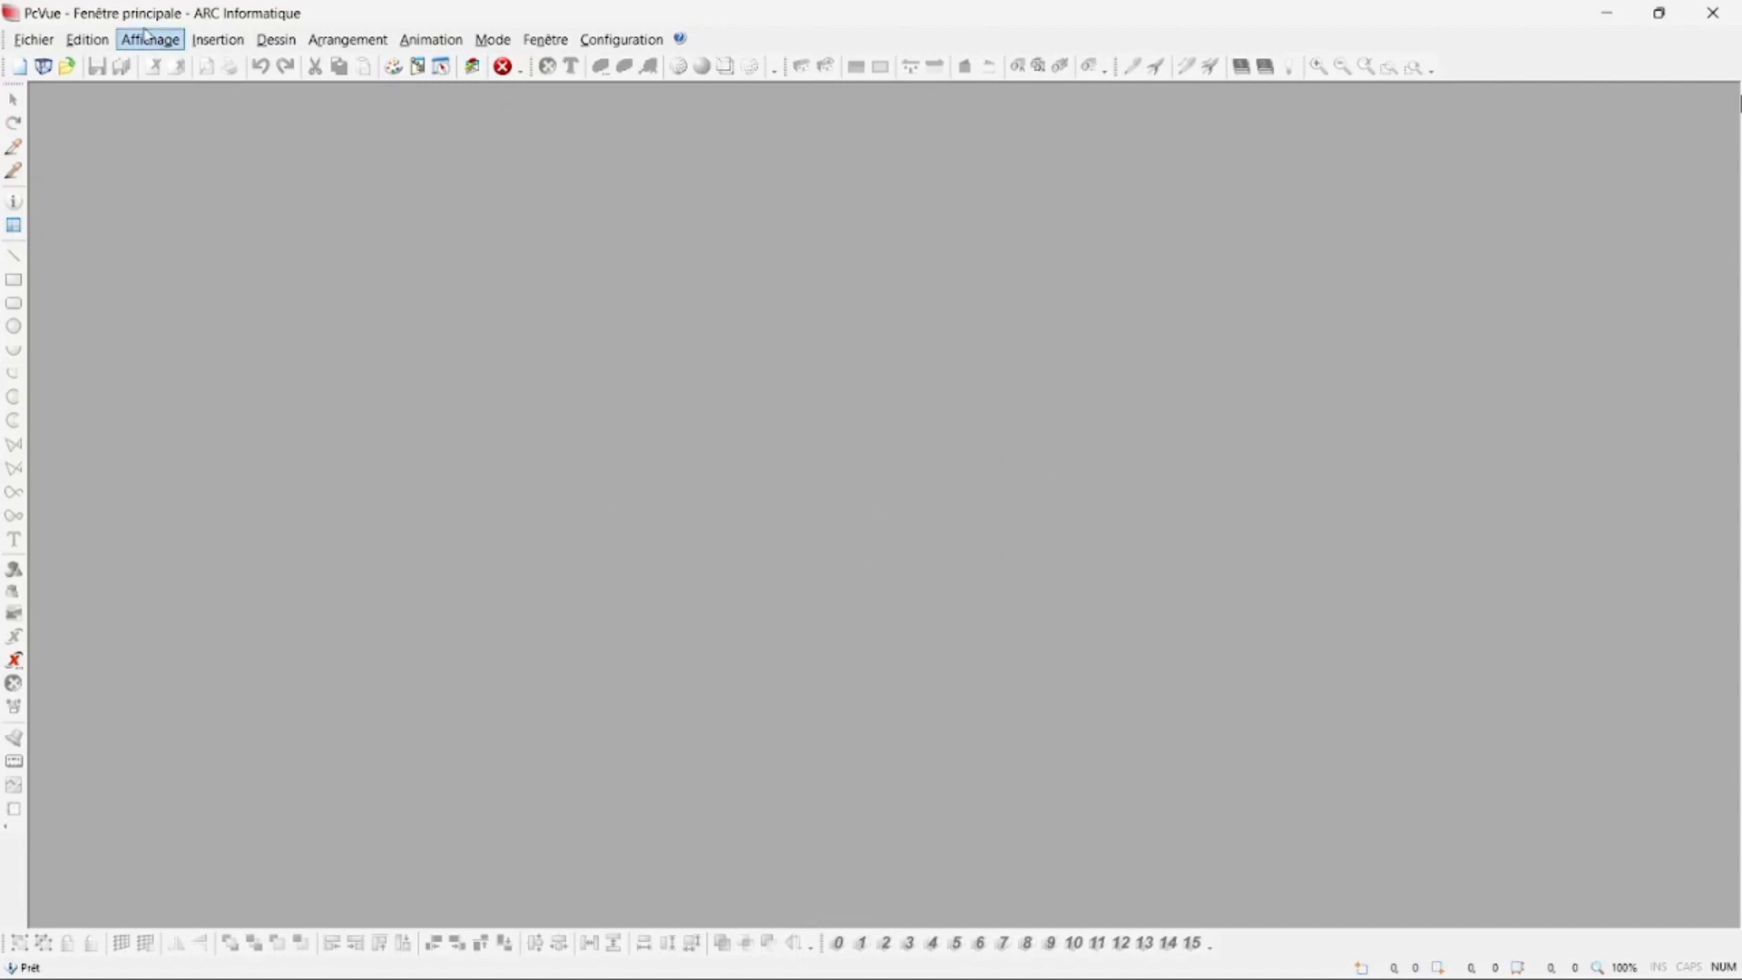
Create a new mimic and enlarge its window to fill the workspace
left_click(19, 67)
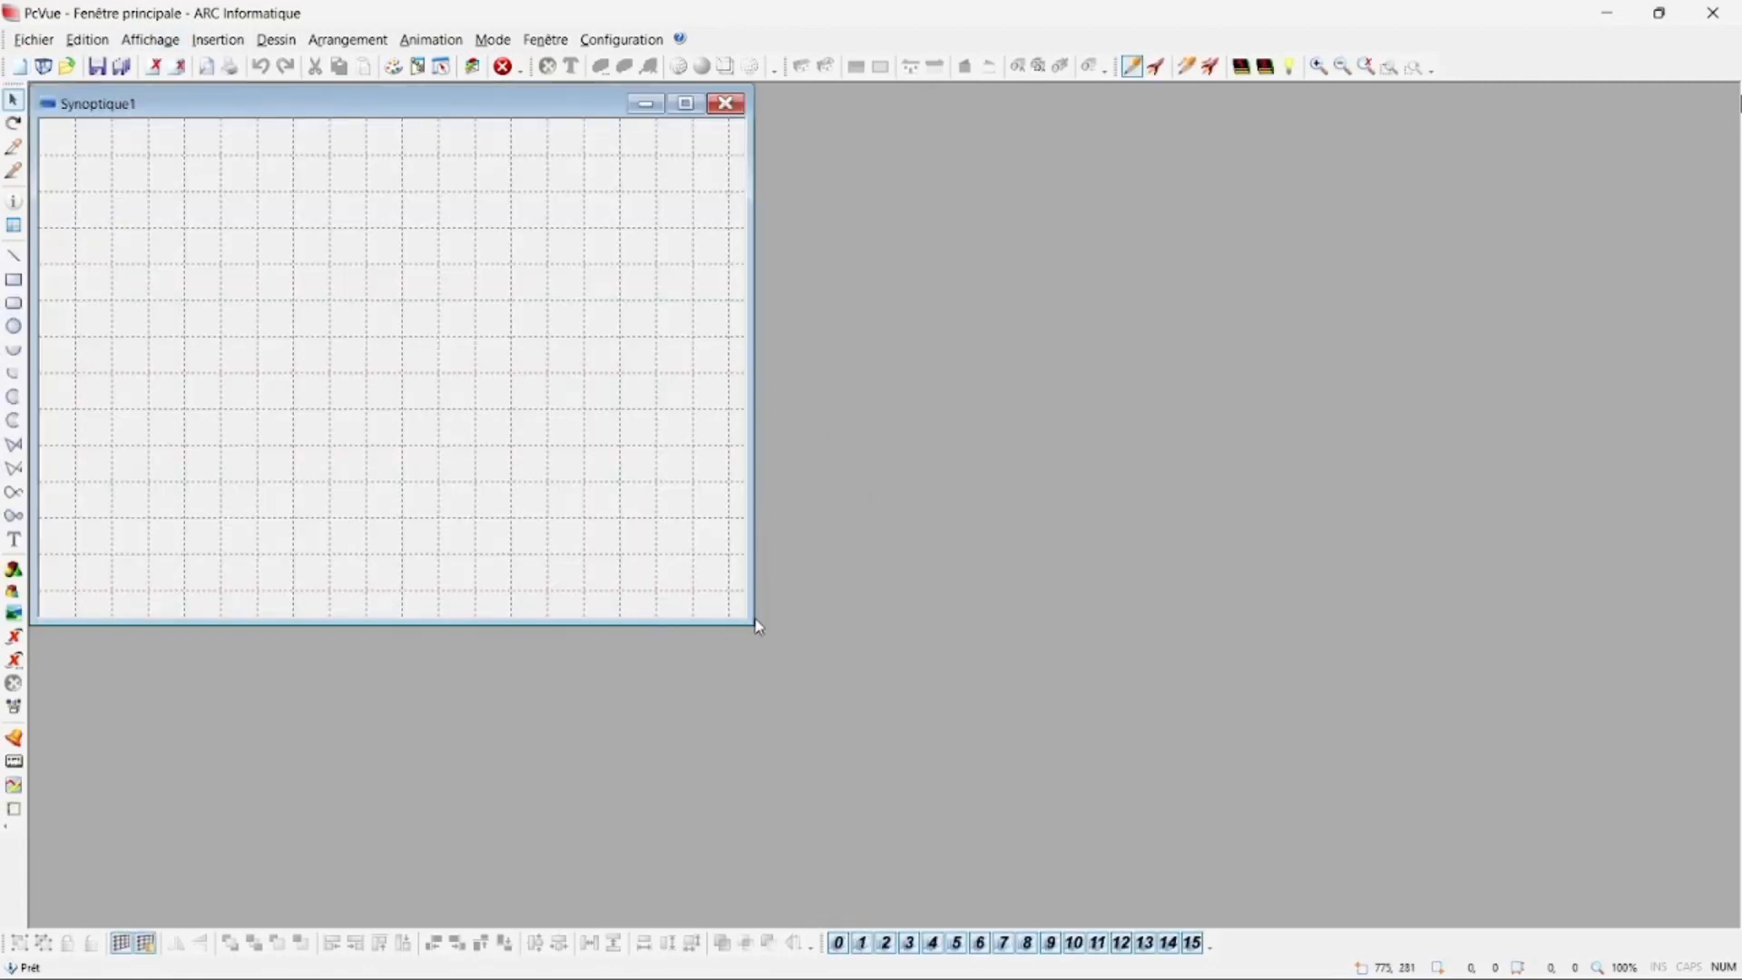
left_click_drag(753, 624, 1735, 924)
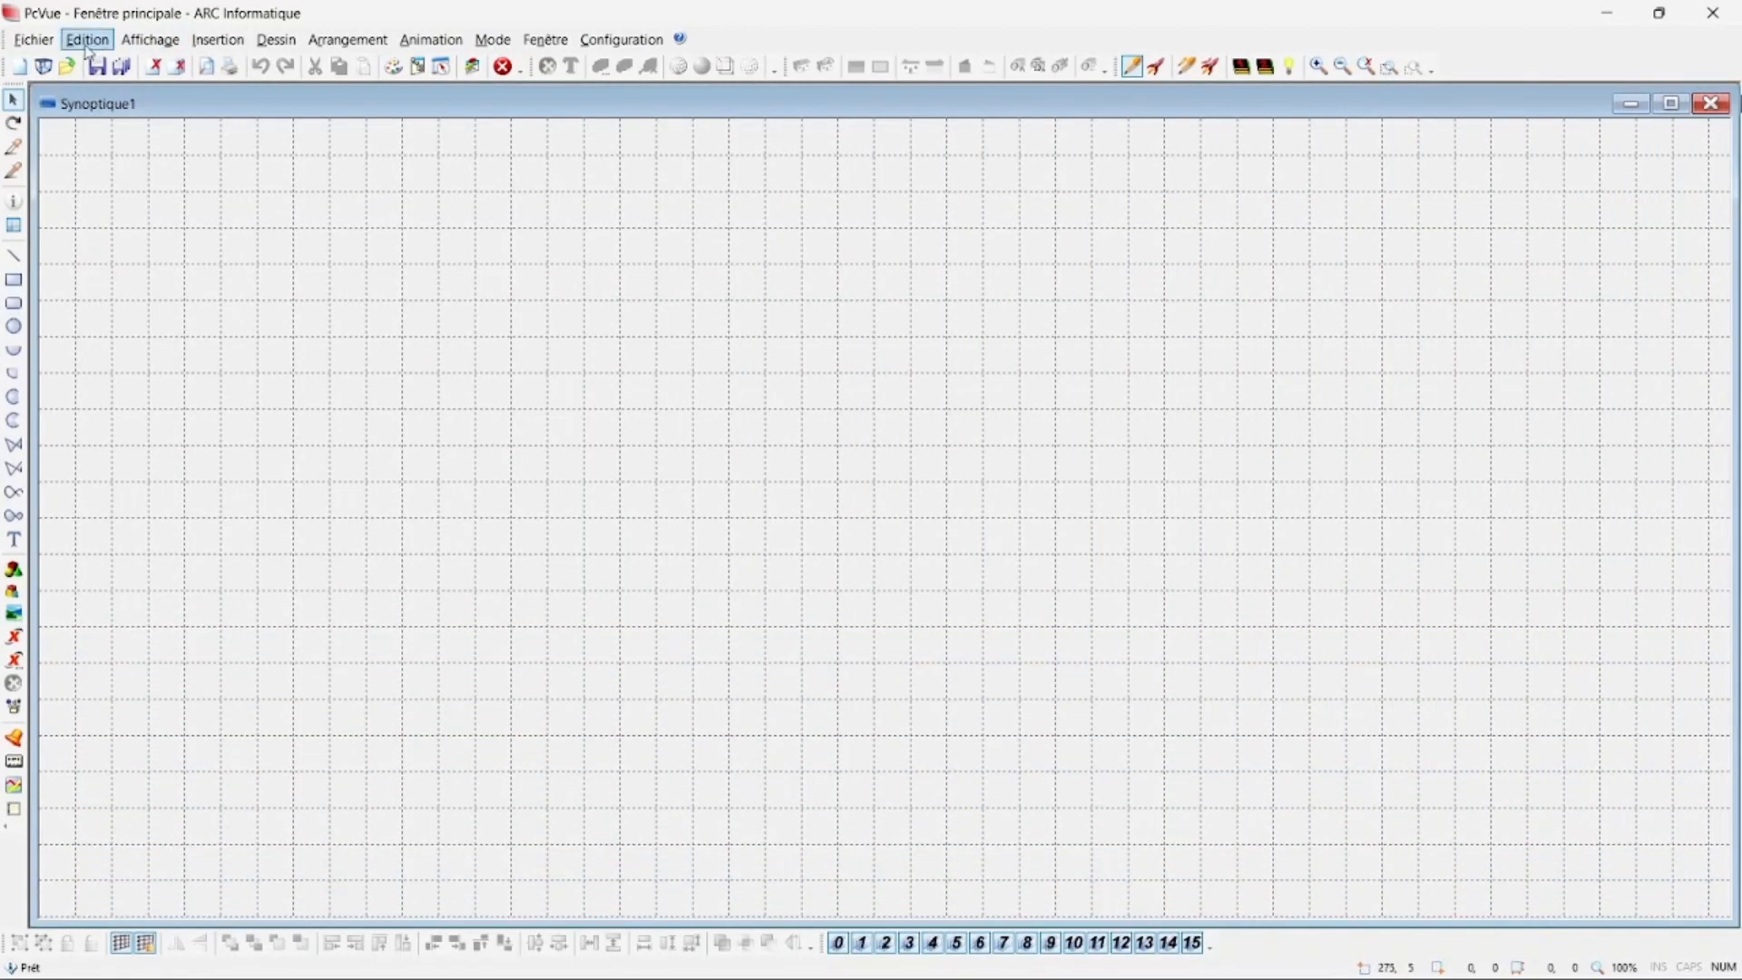
Open the OPC UA communication settings and create a network with the default name and settings
left_click(608, 42)
mouse_move(684, 186)
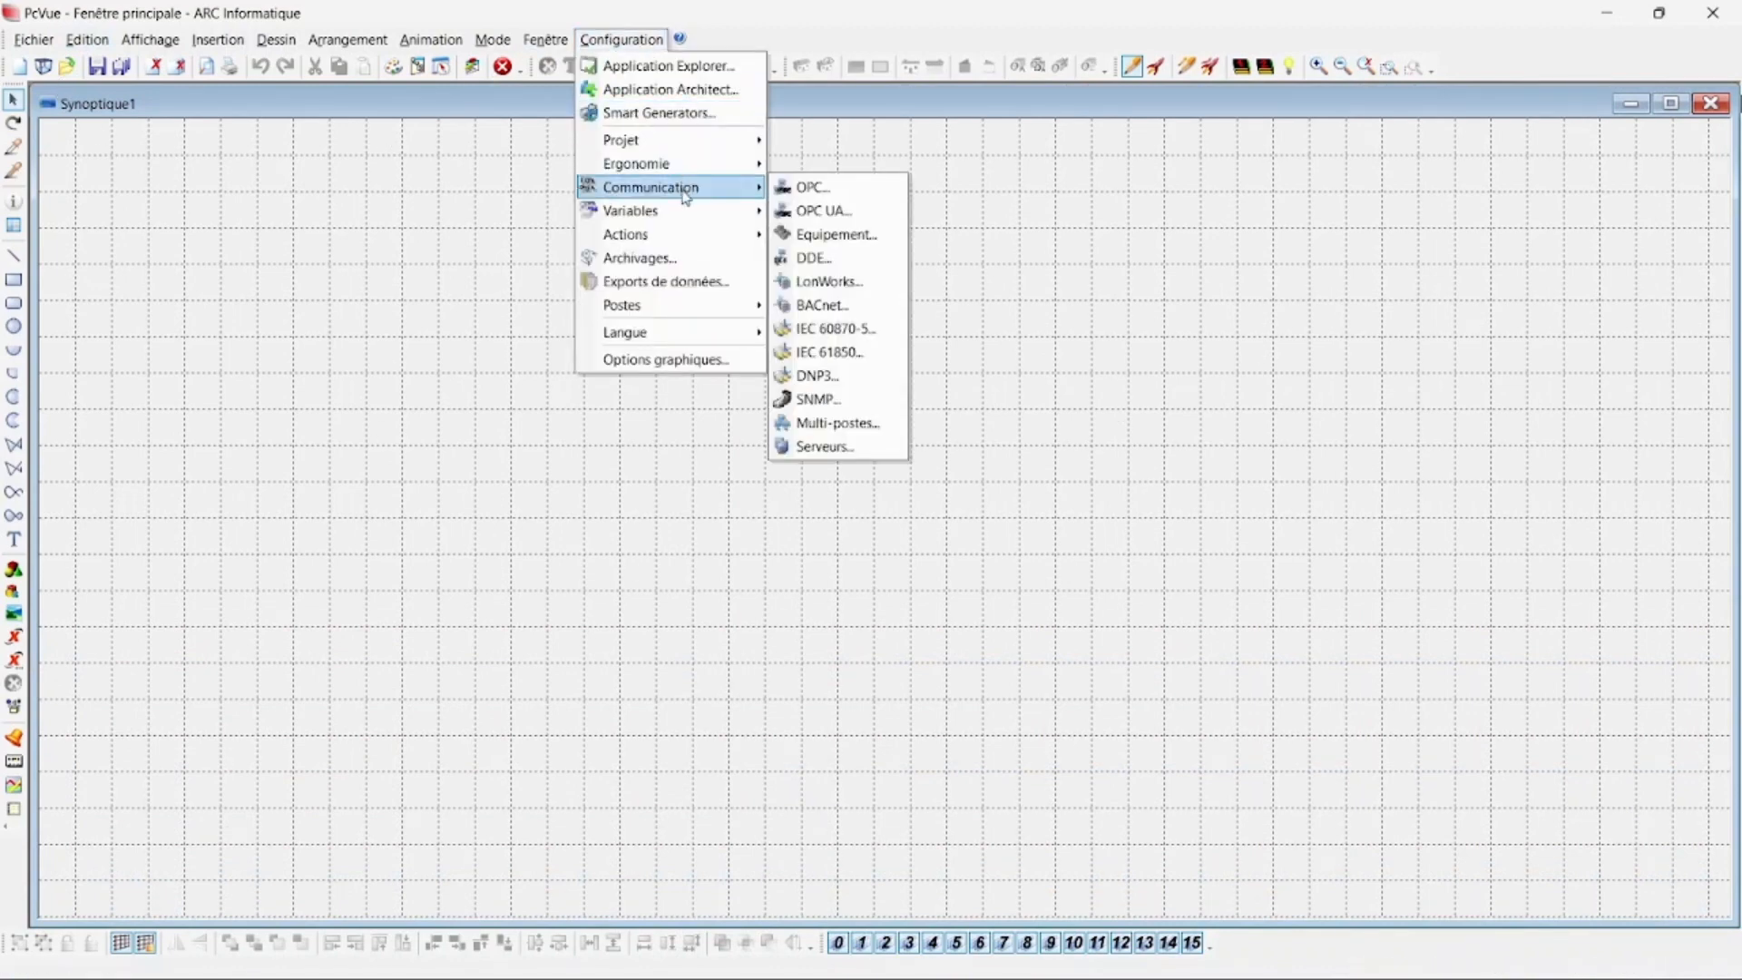
left_click(817, 214)
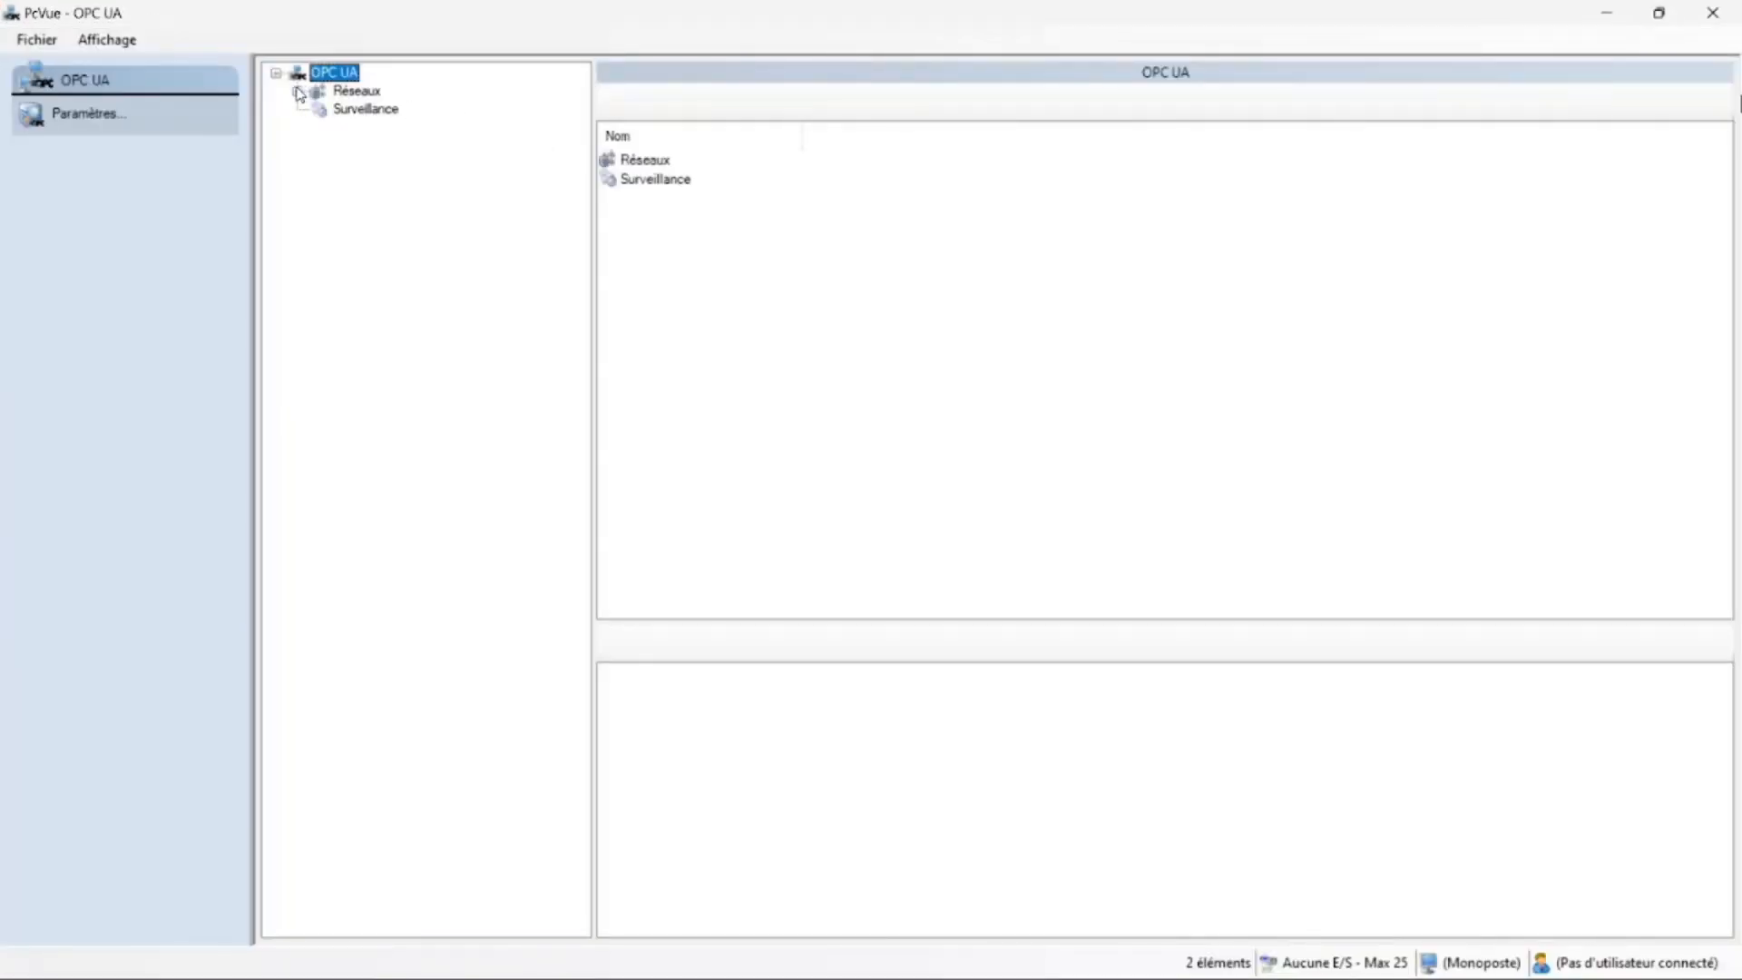
left_click(332, 98)
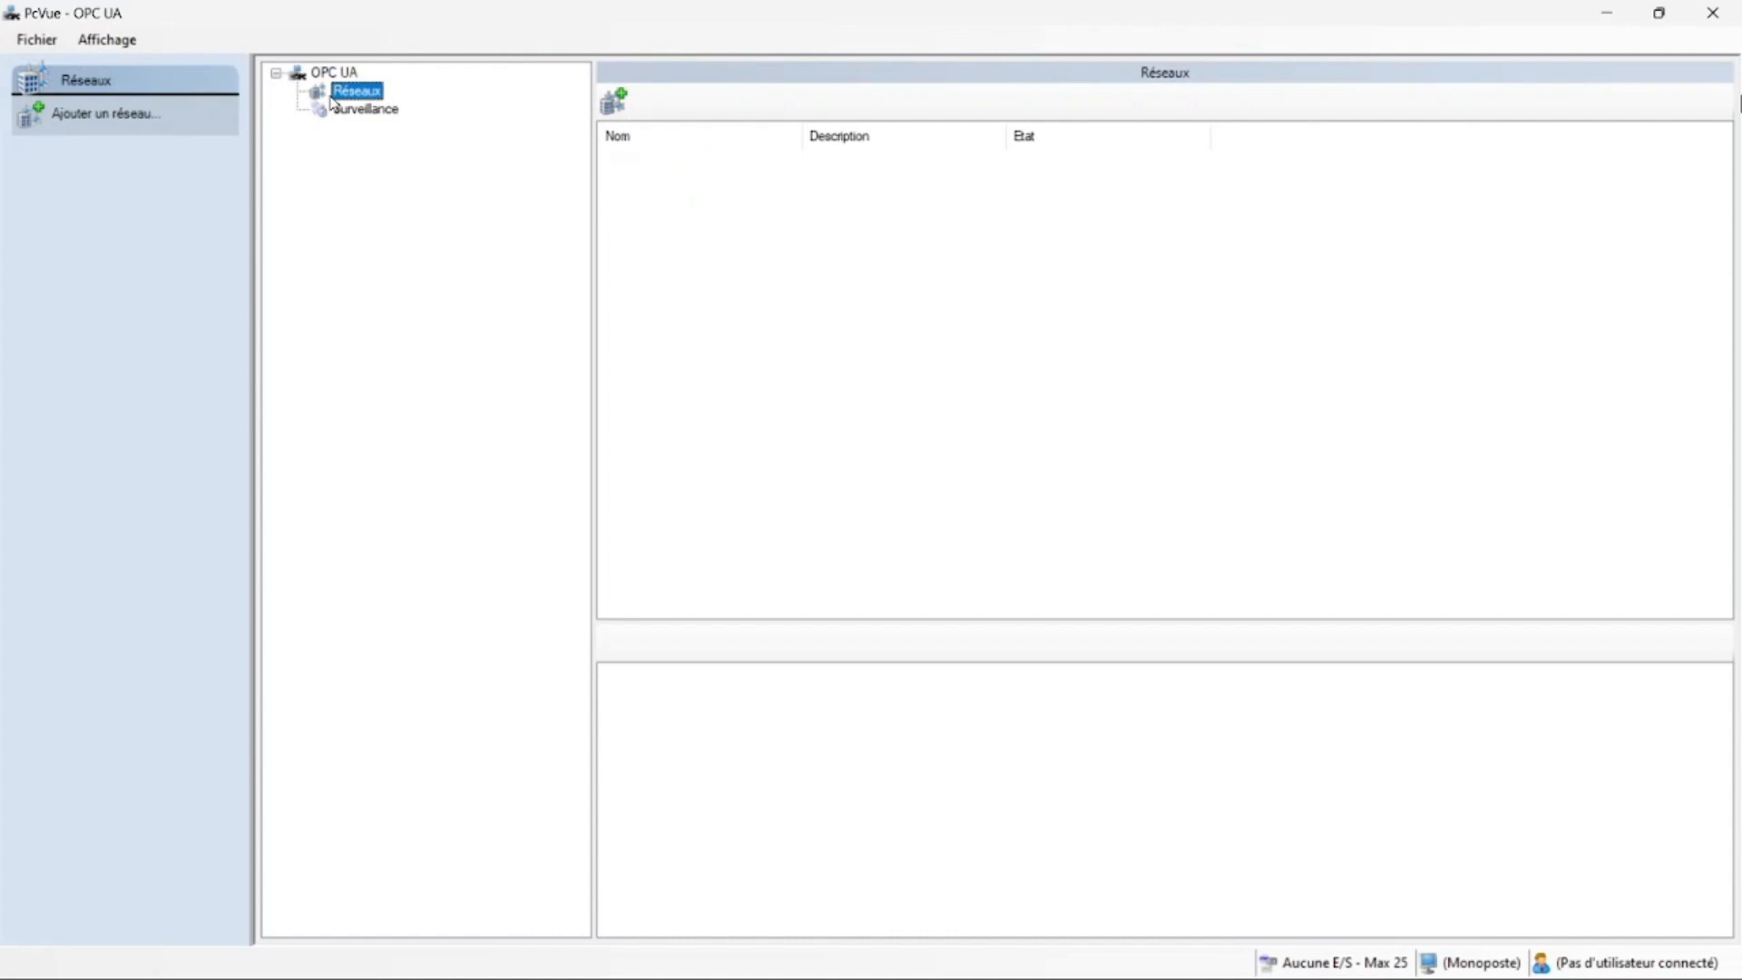
left_click(614, 99)
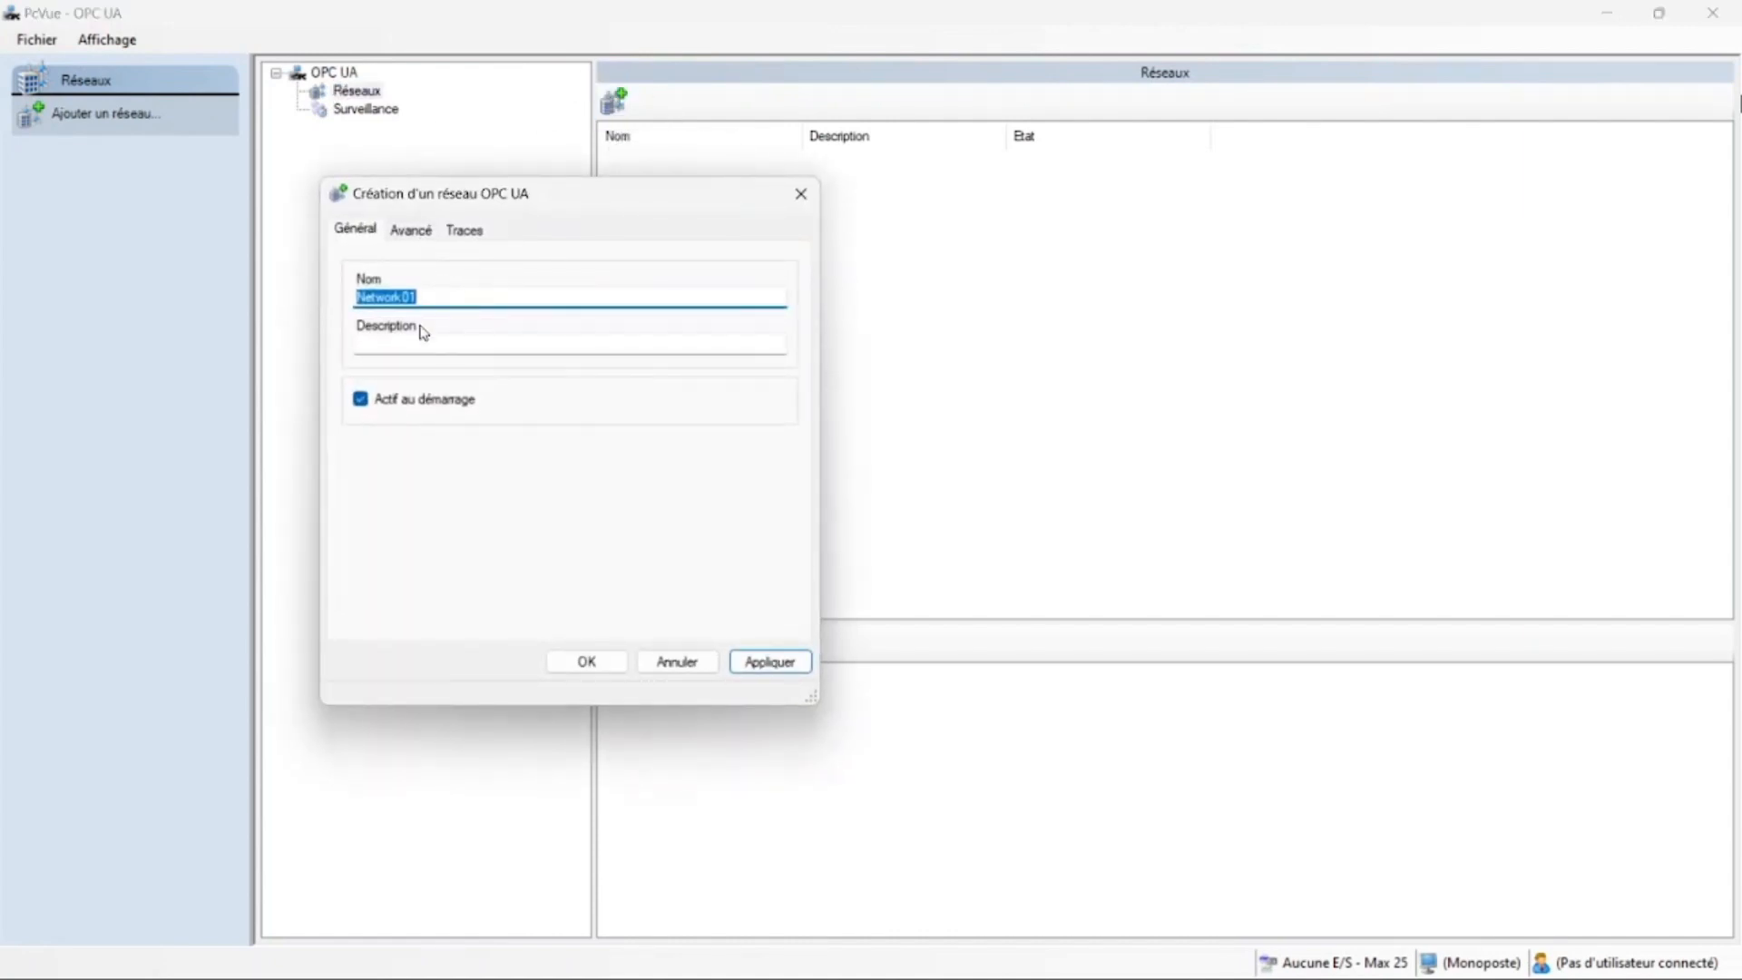
left_click(768, 661)
left_click(587, 661)
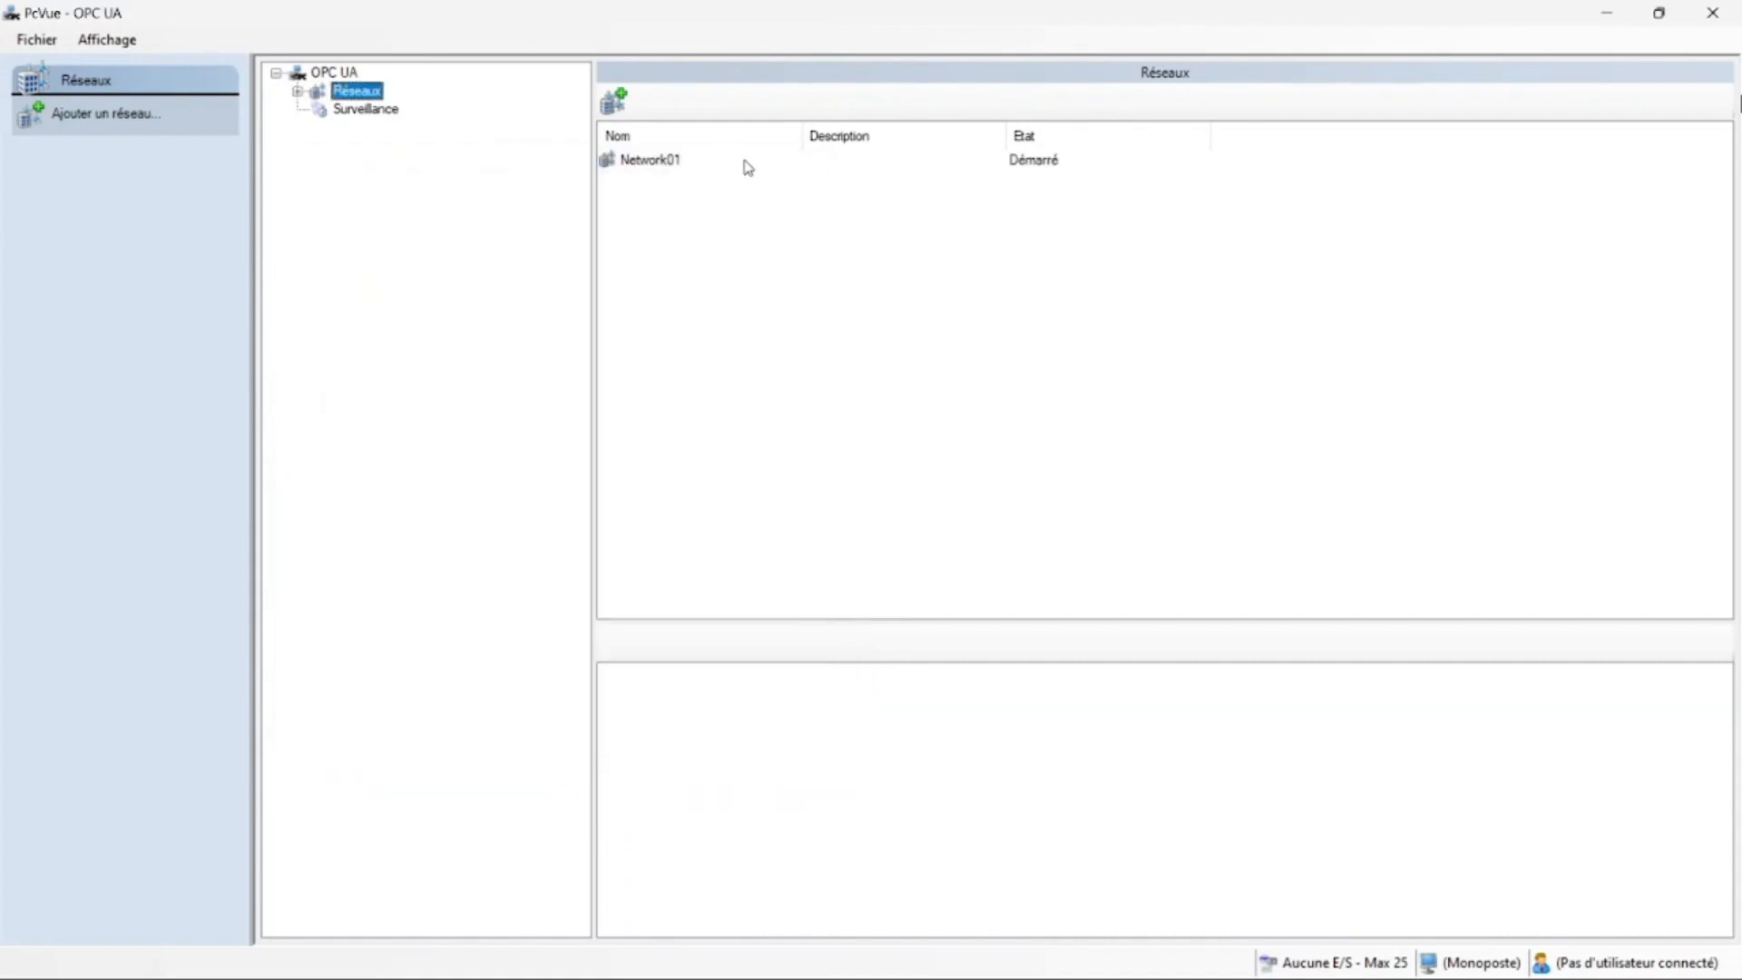
Add an OPC UA server to Network01 with URI opc.tcp://192.168.200.140:4840 and security policy None - None
left_click(676, 166)
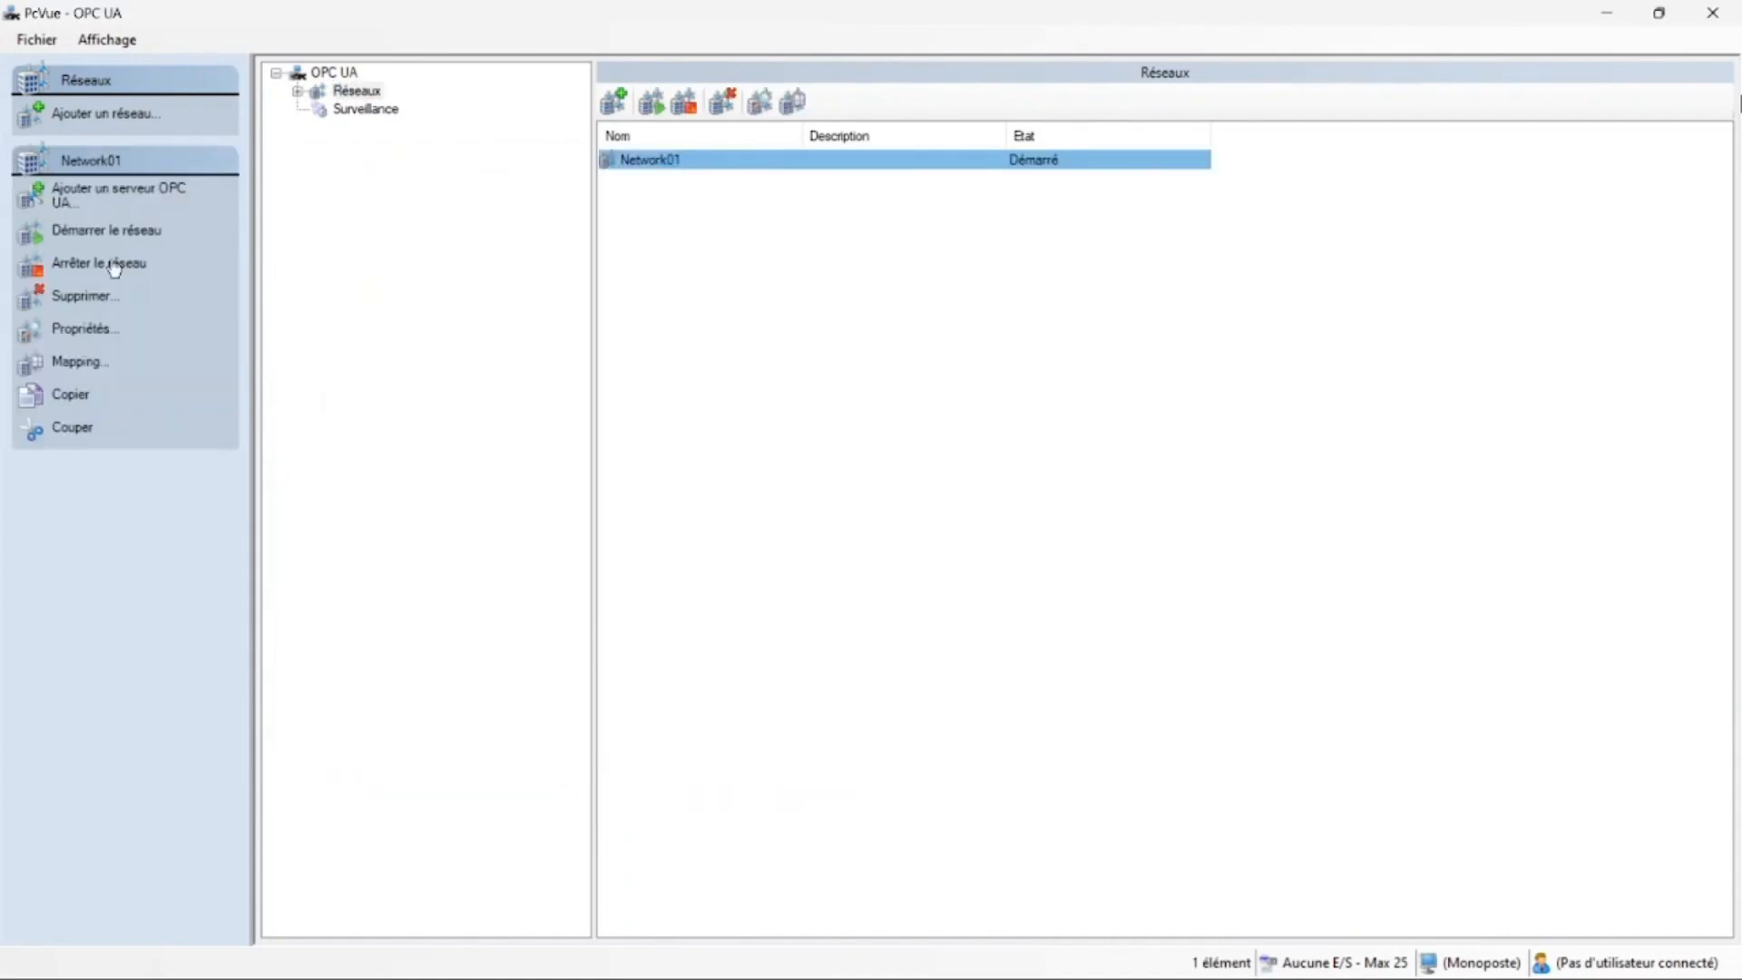
left_click(99, 192)
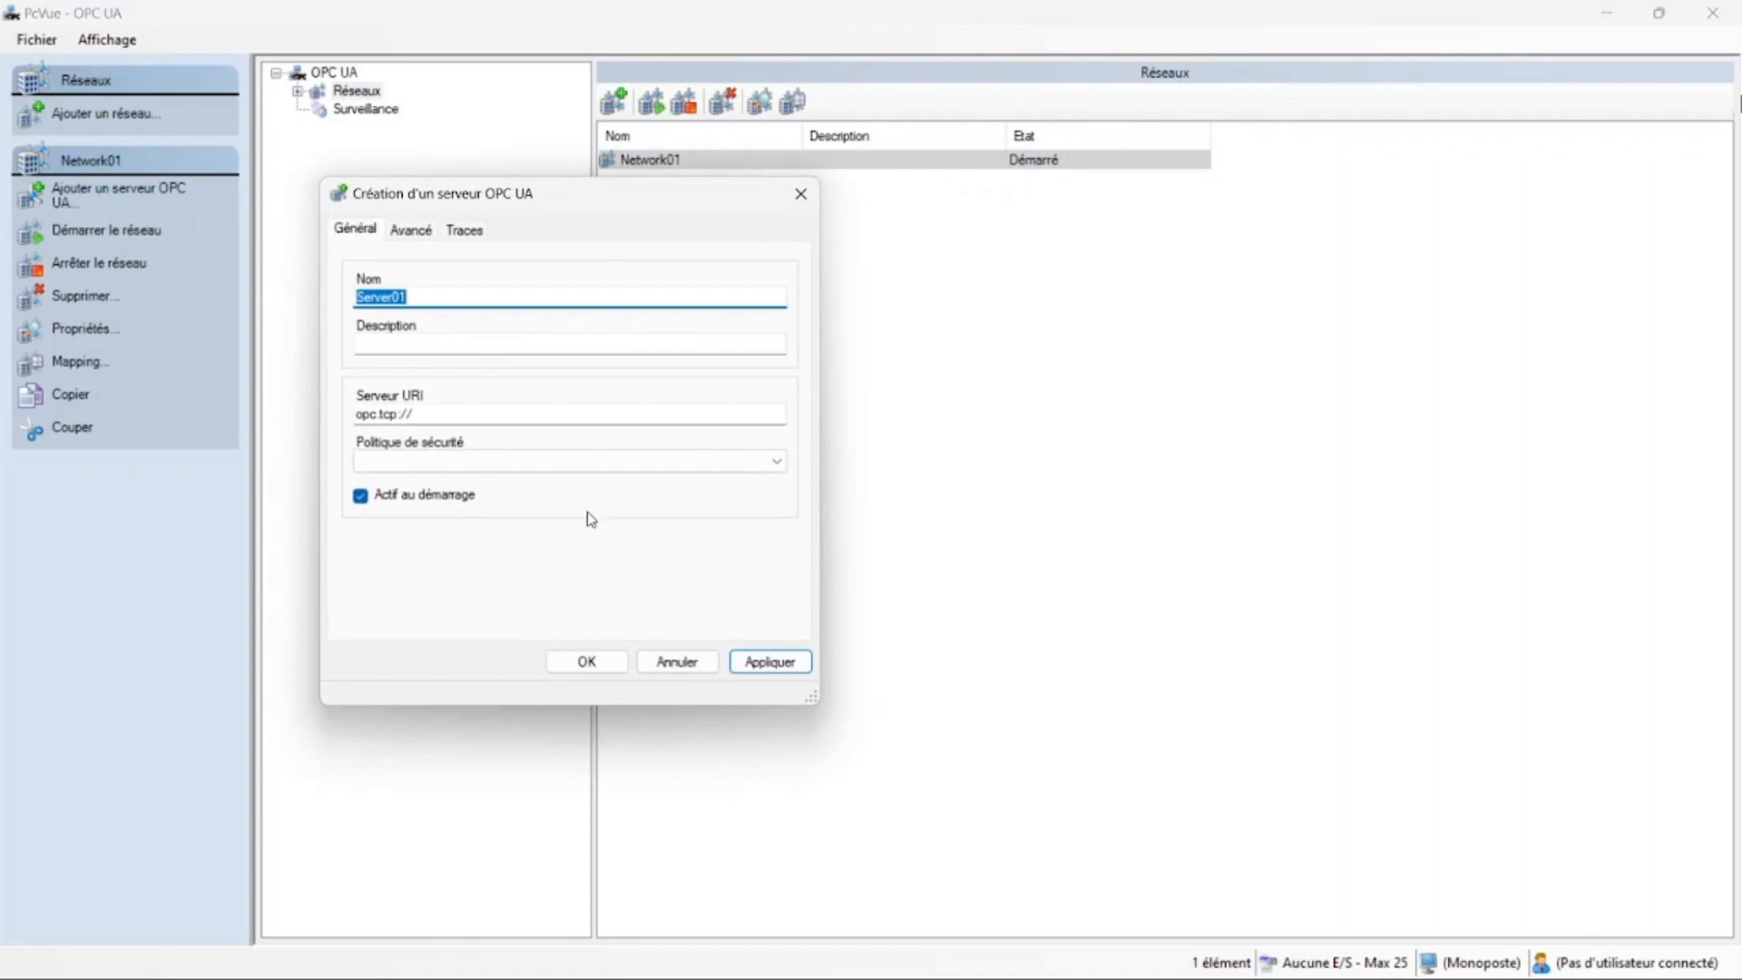
left_click(450, 415)
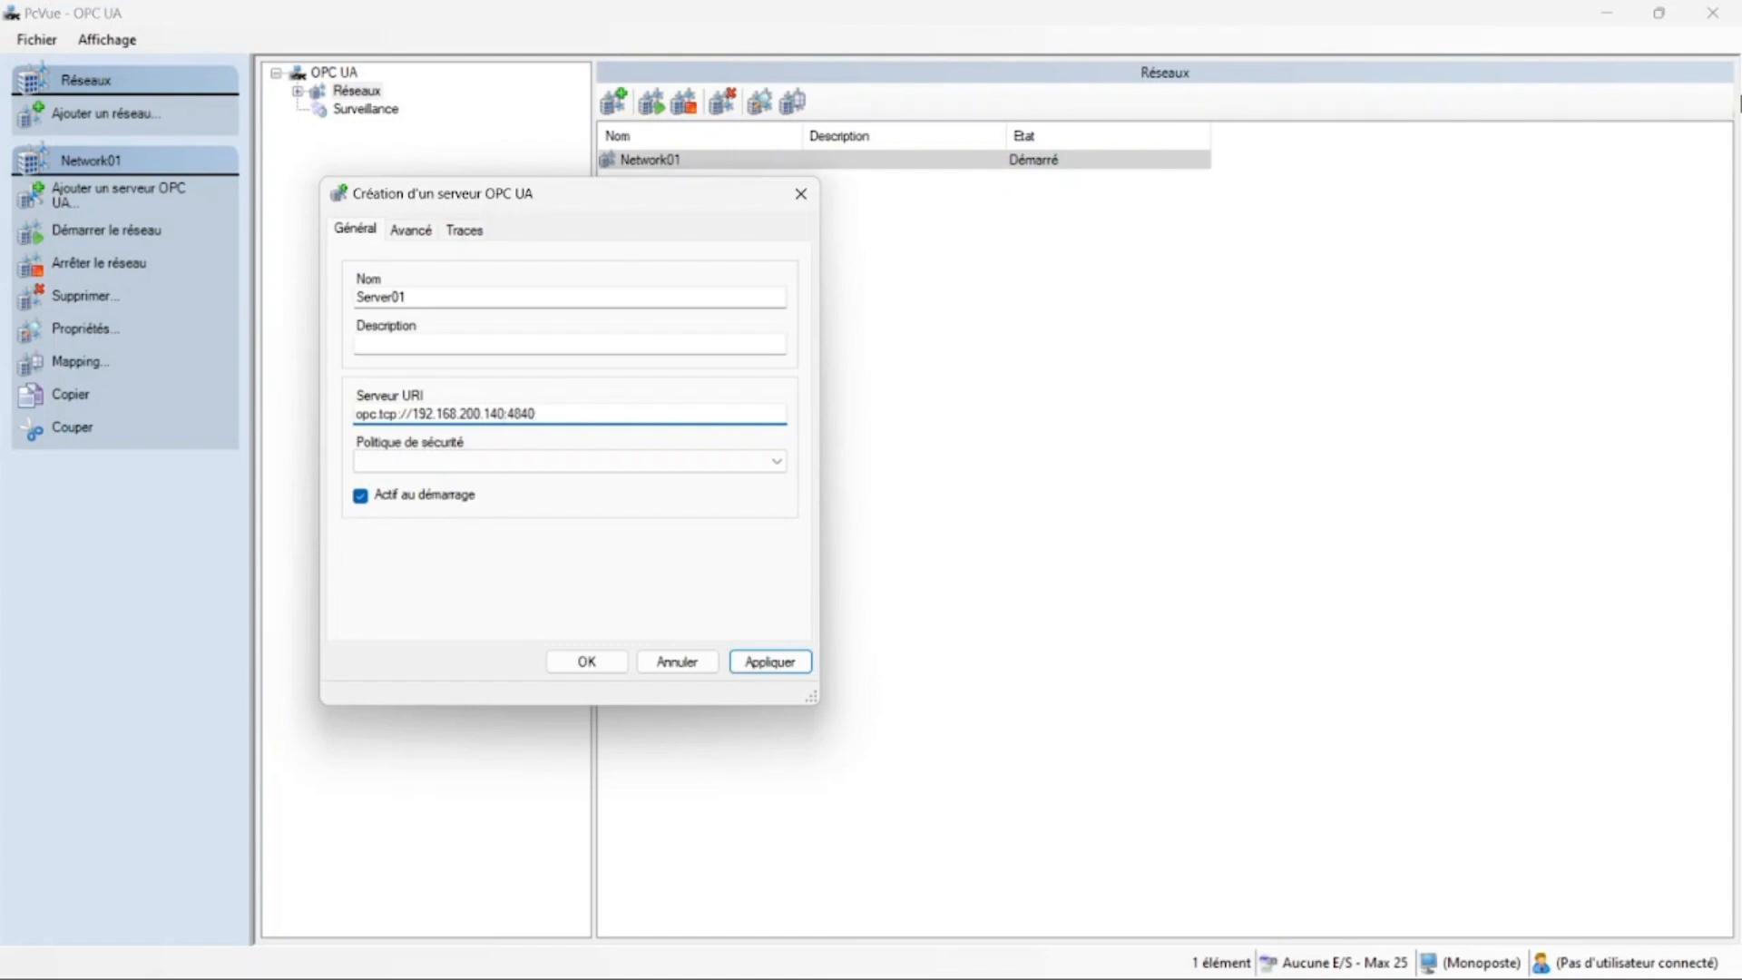
left_click(494, 461)
left_click(398, 482)
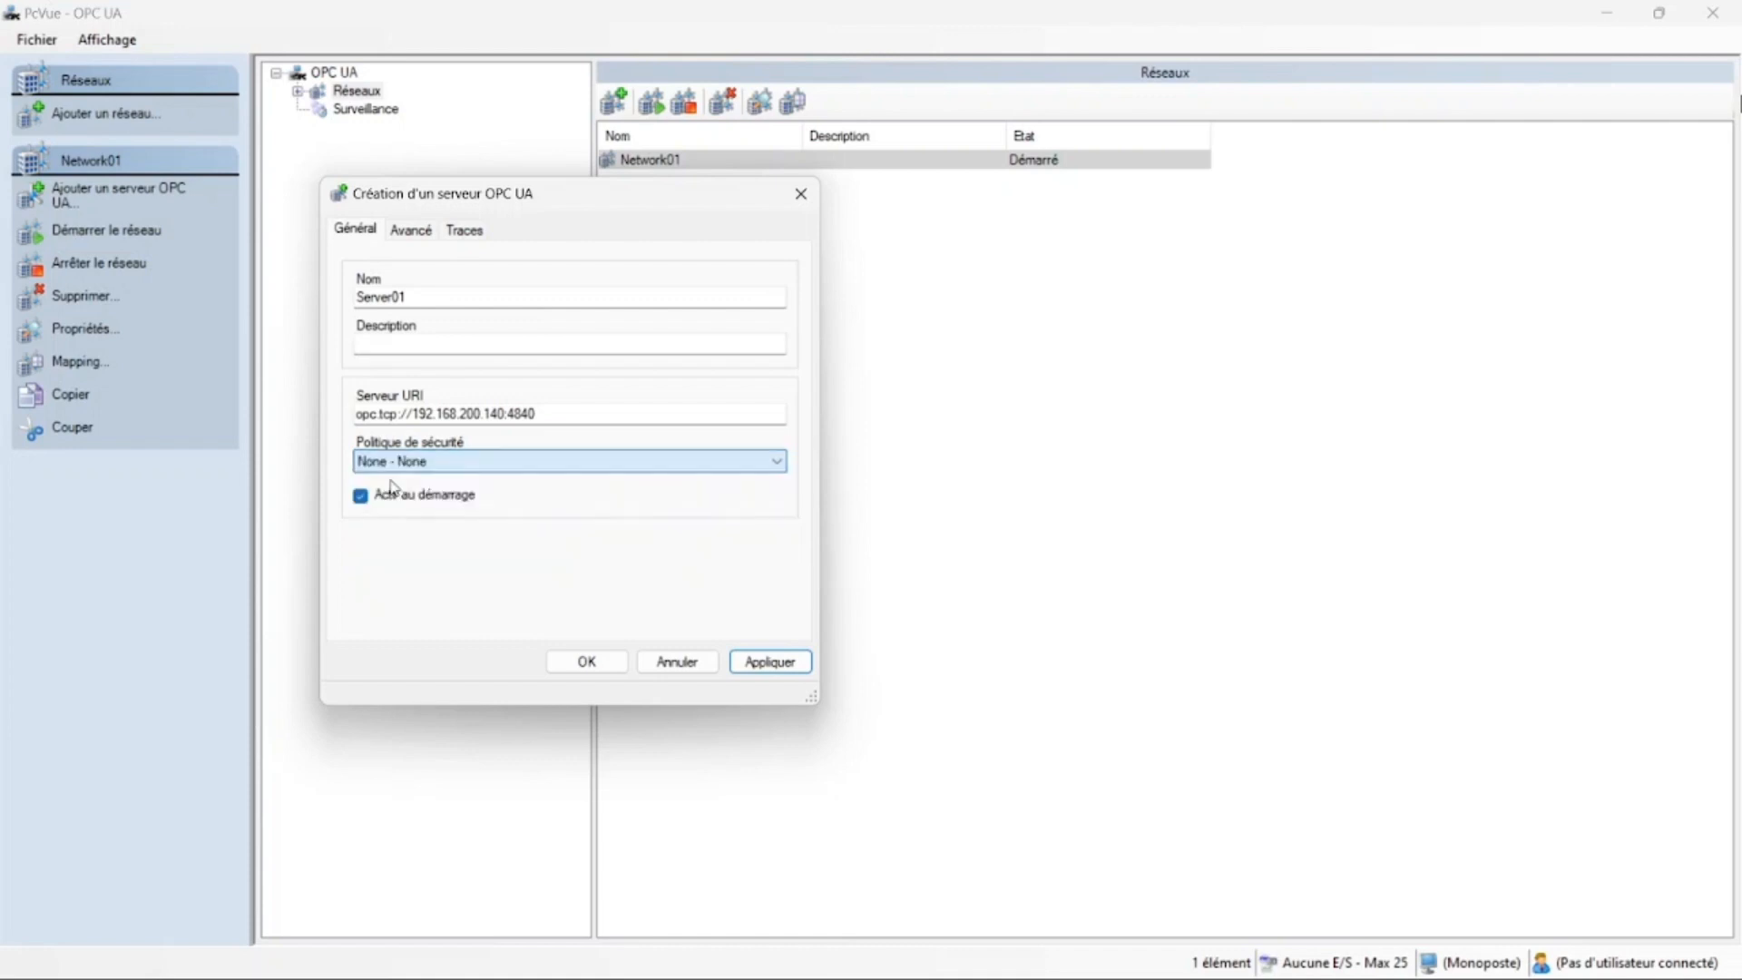
left_click(781, 663)
left_click(589, 663)
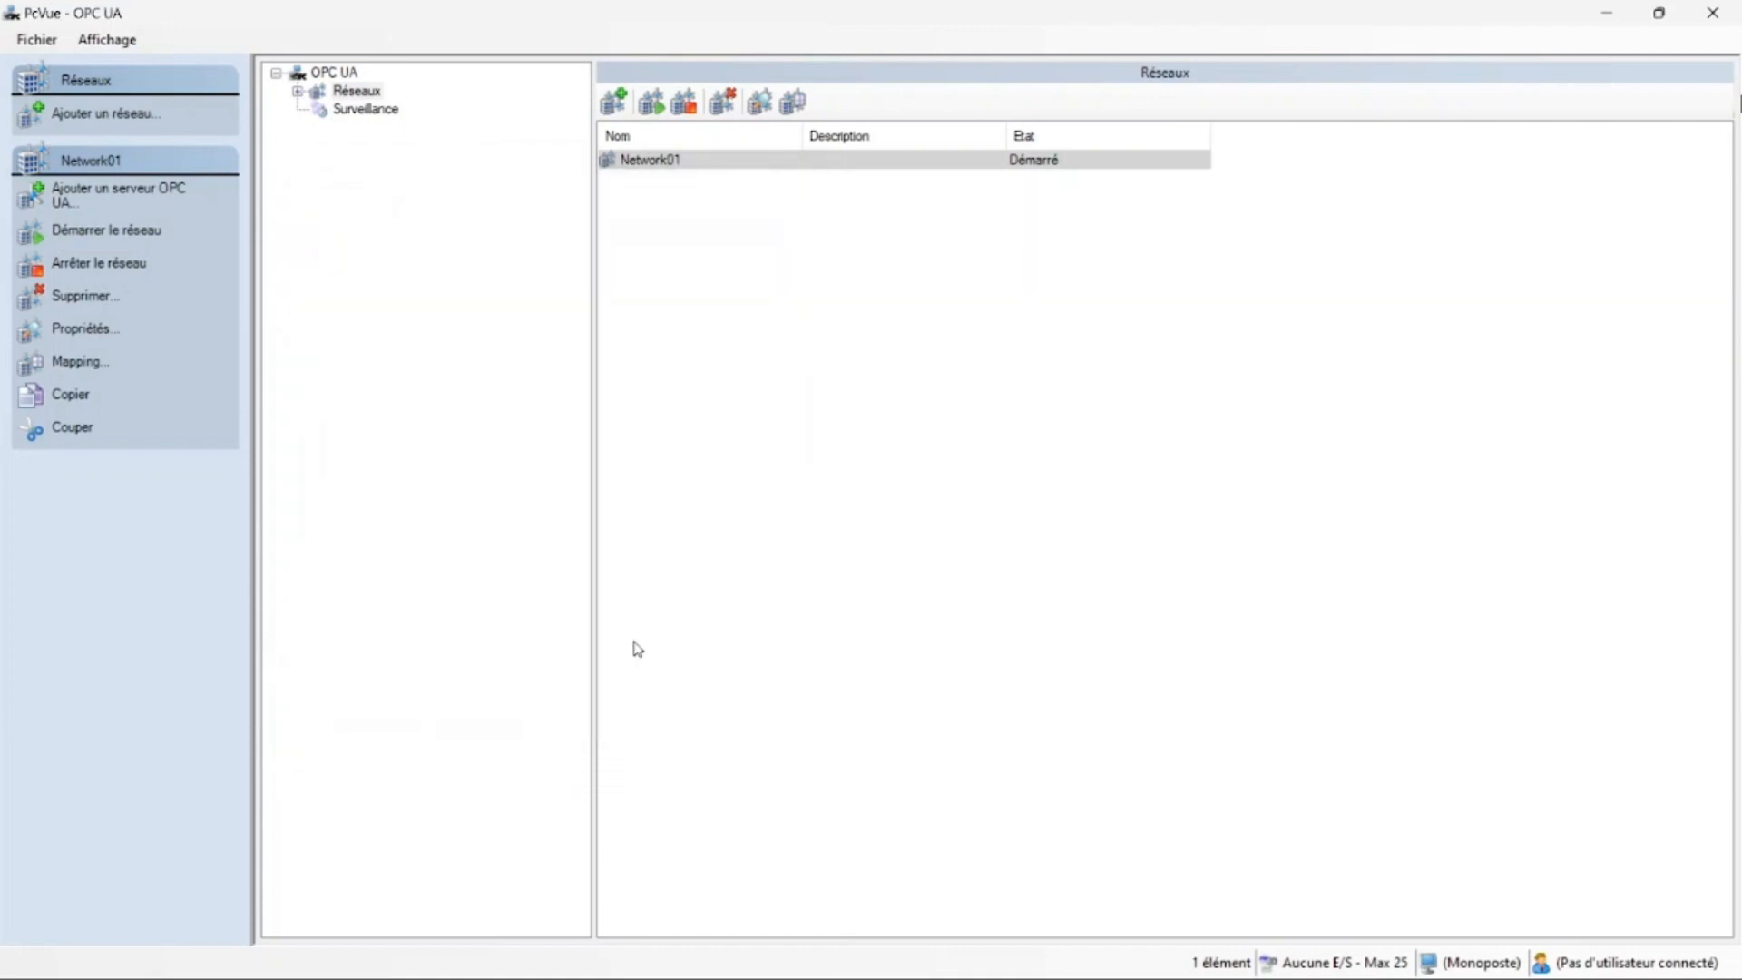
Display the servers of Network01 and check the connection state of Server01
left_click(298, 91)
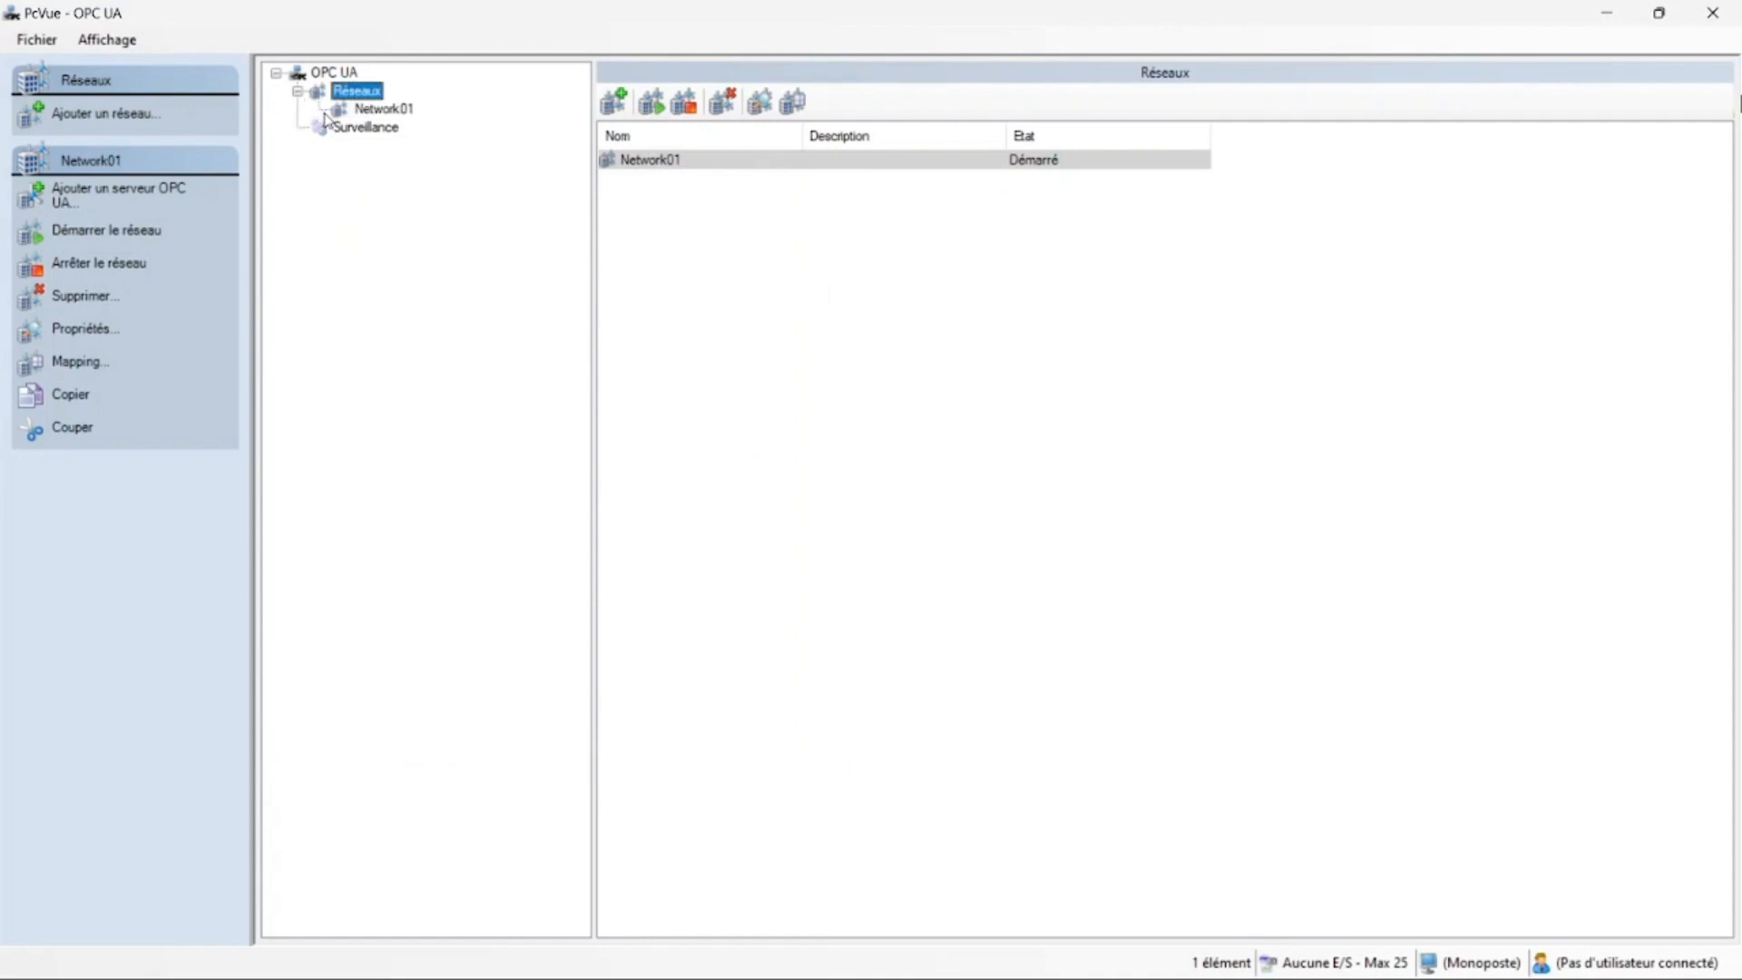
left_click(383, 109)
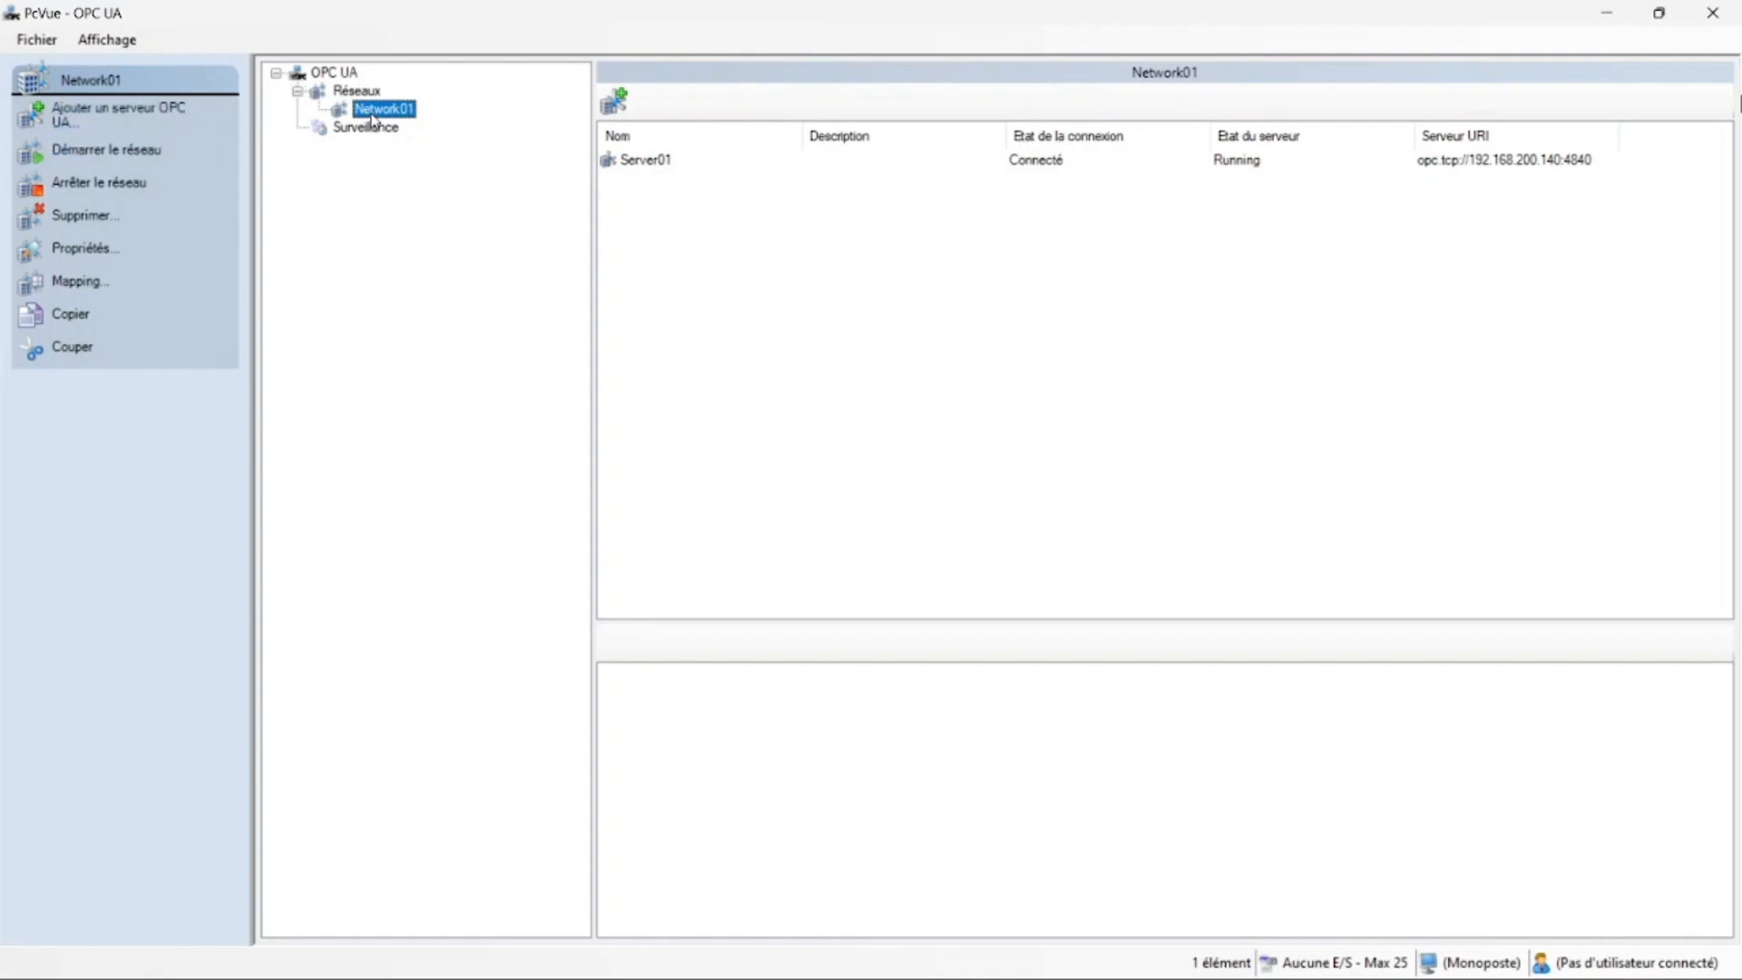
left_click(626, 163)
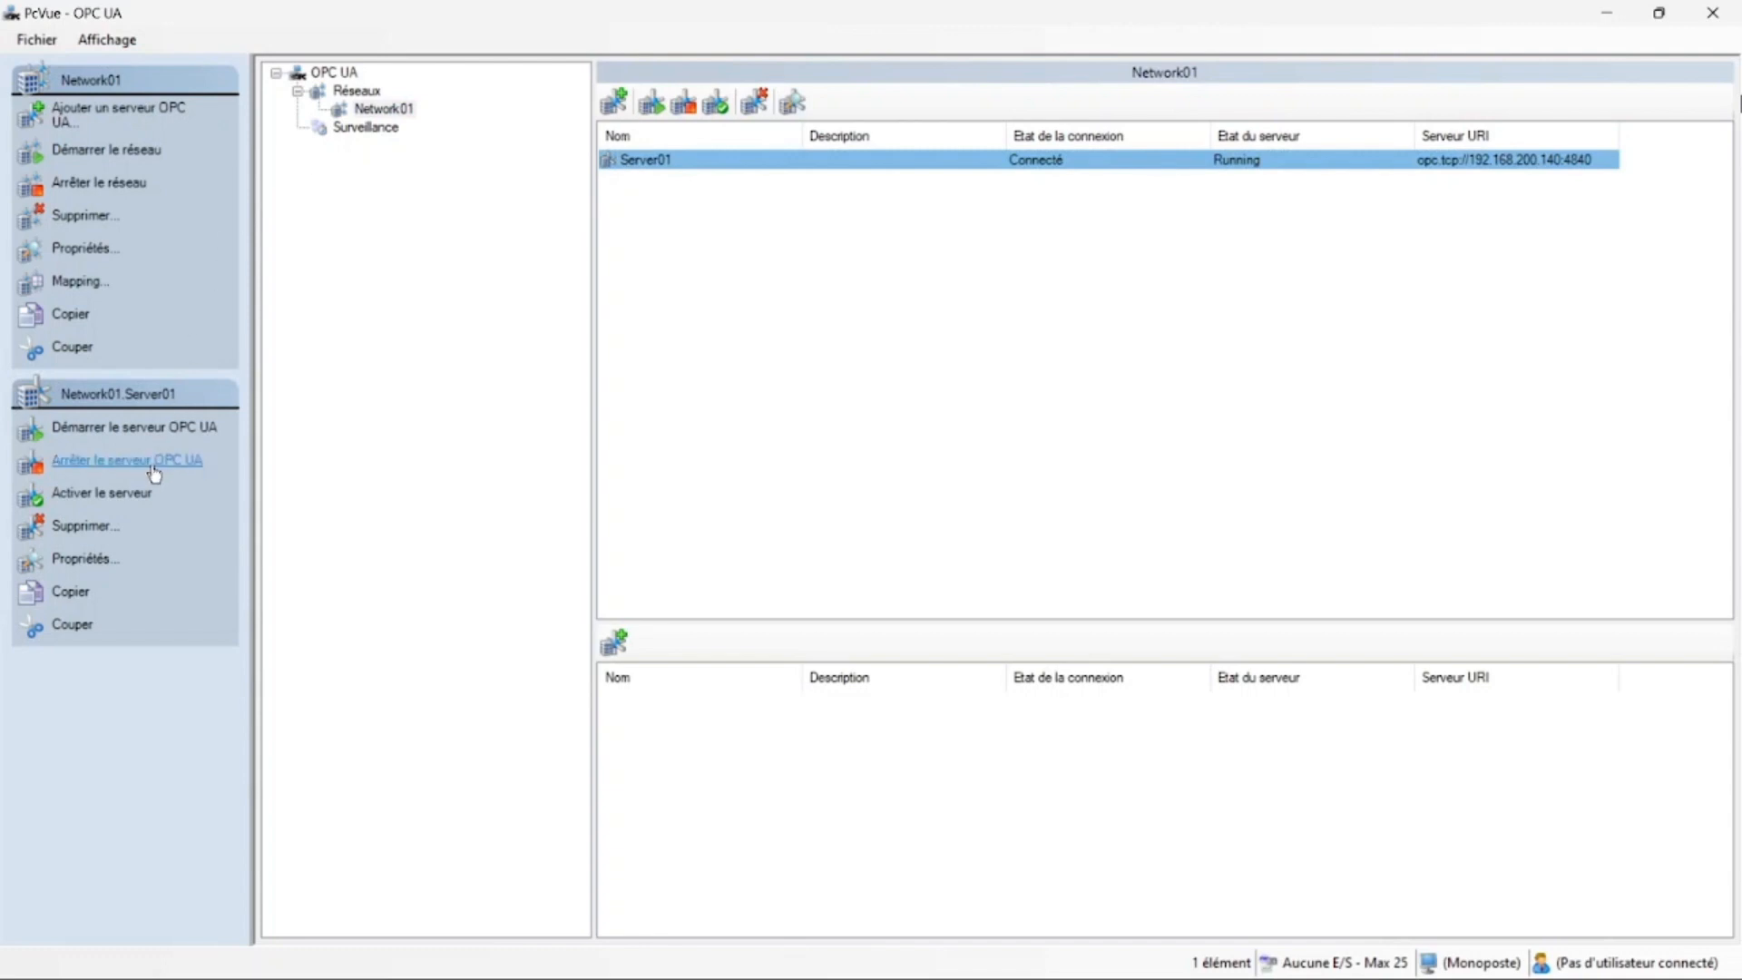
Create an OPC UA polling group named groupe1 with a 1-second polling period, and close the OPC UA settings
left_click(365, 128)
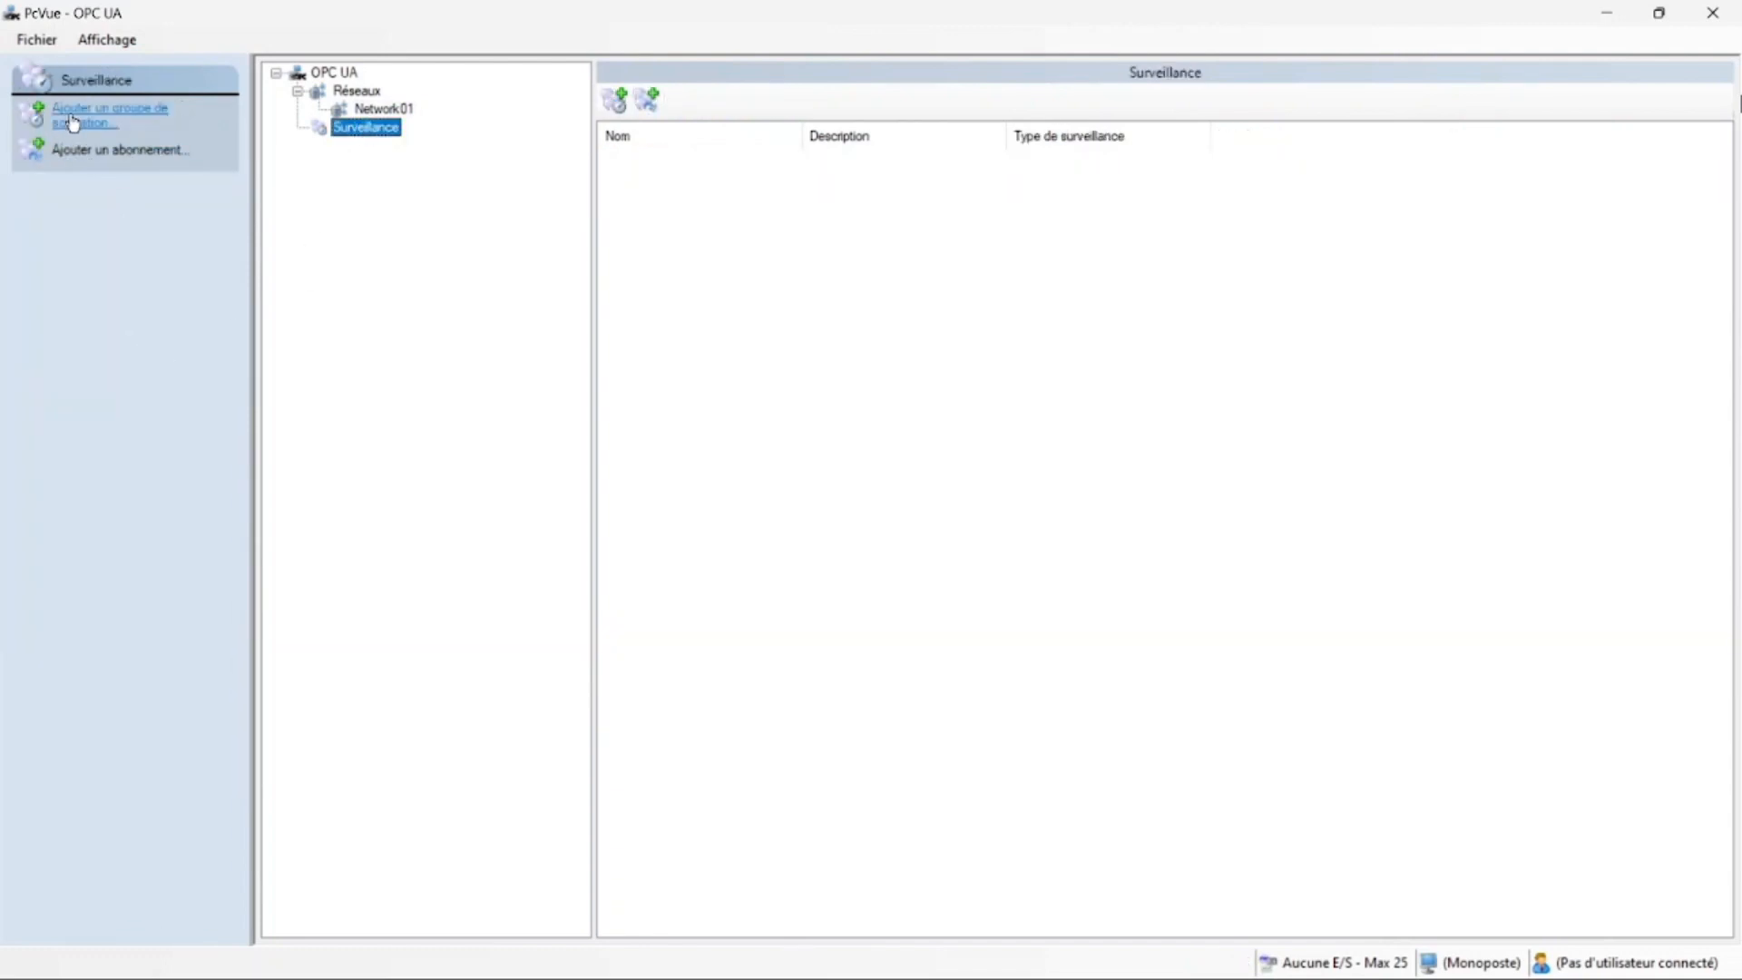
left_click(113, 116)
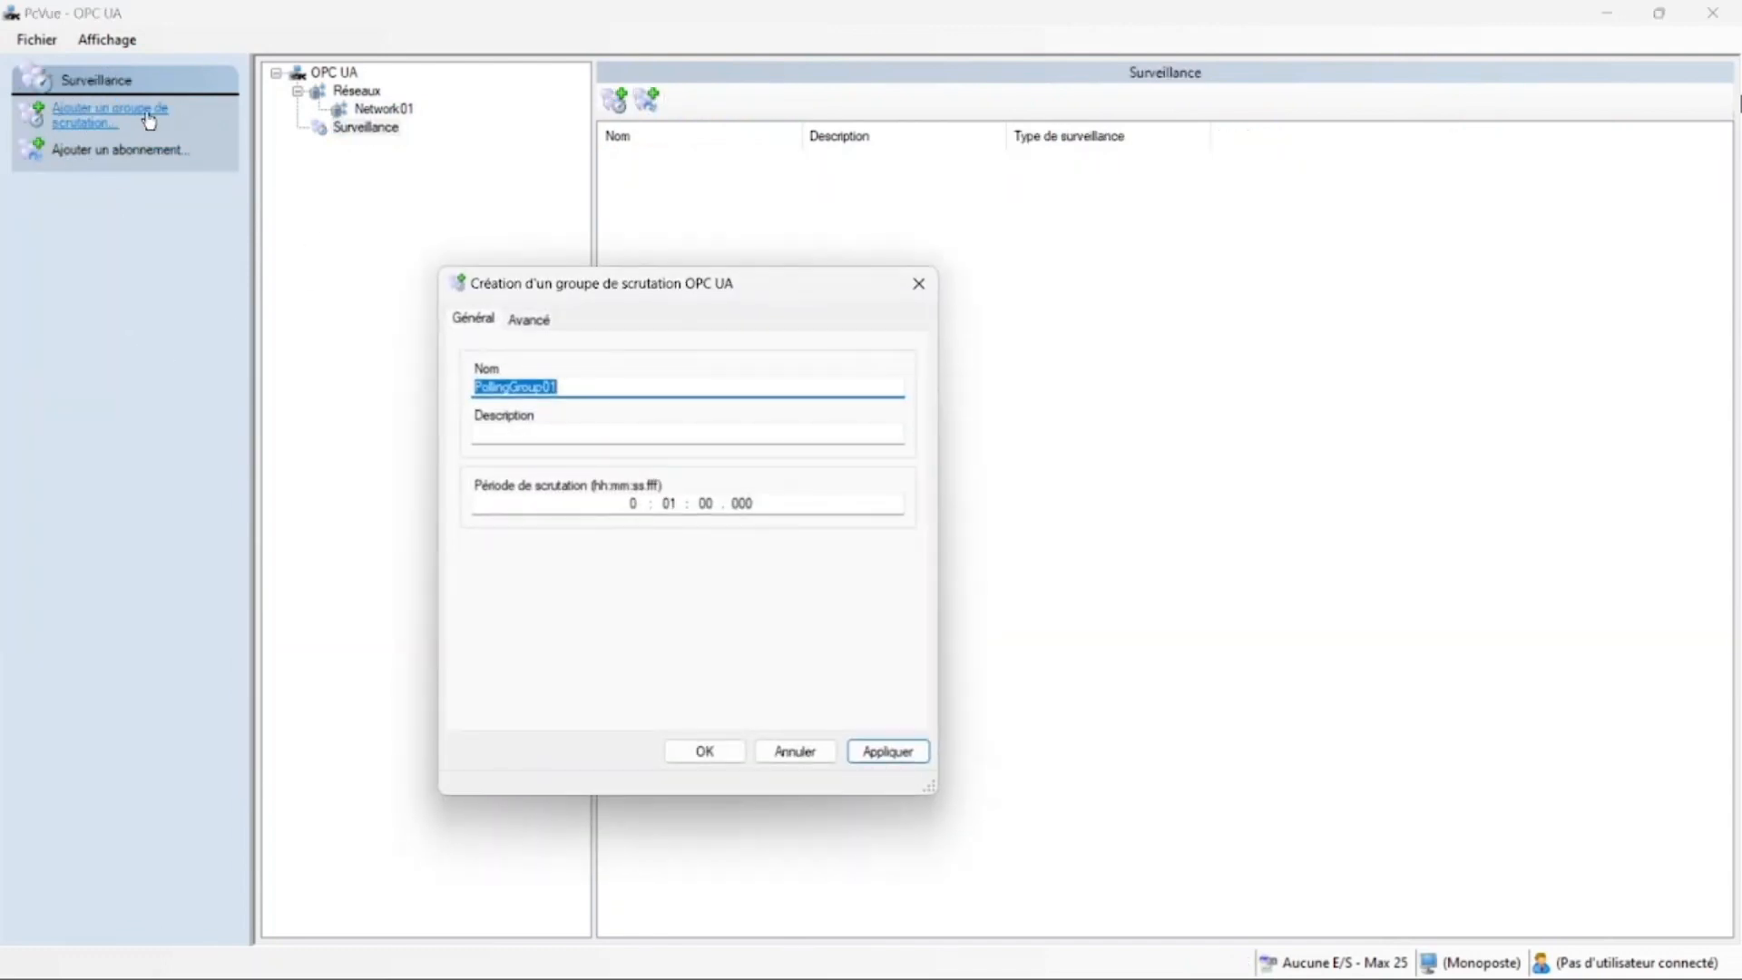
type("groupe1")
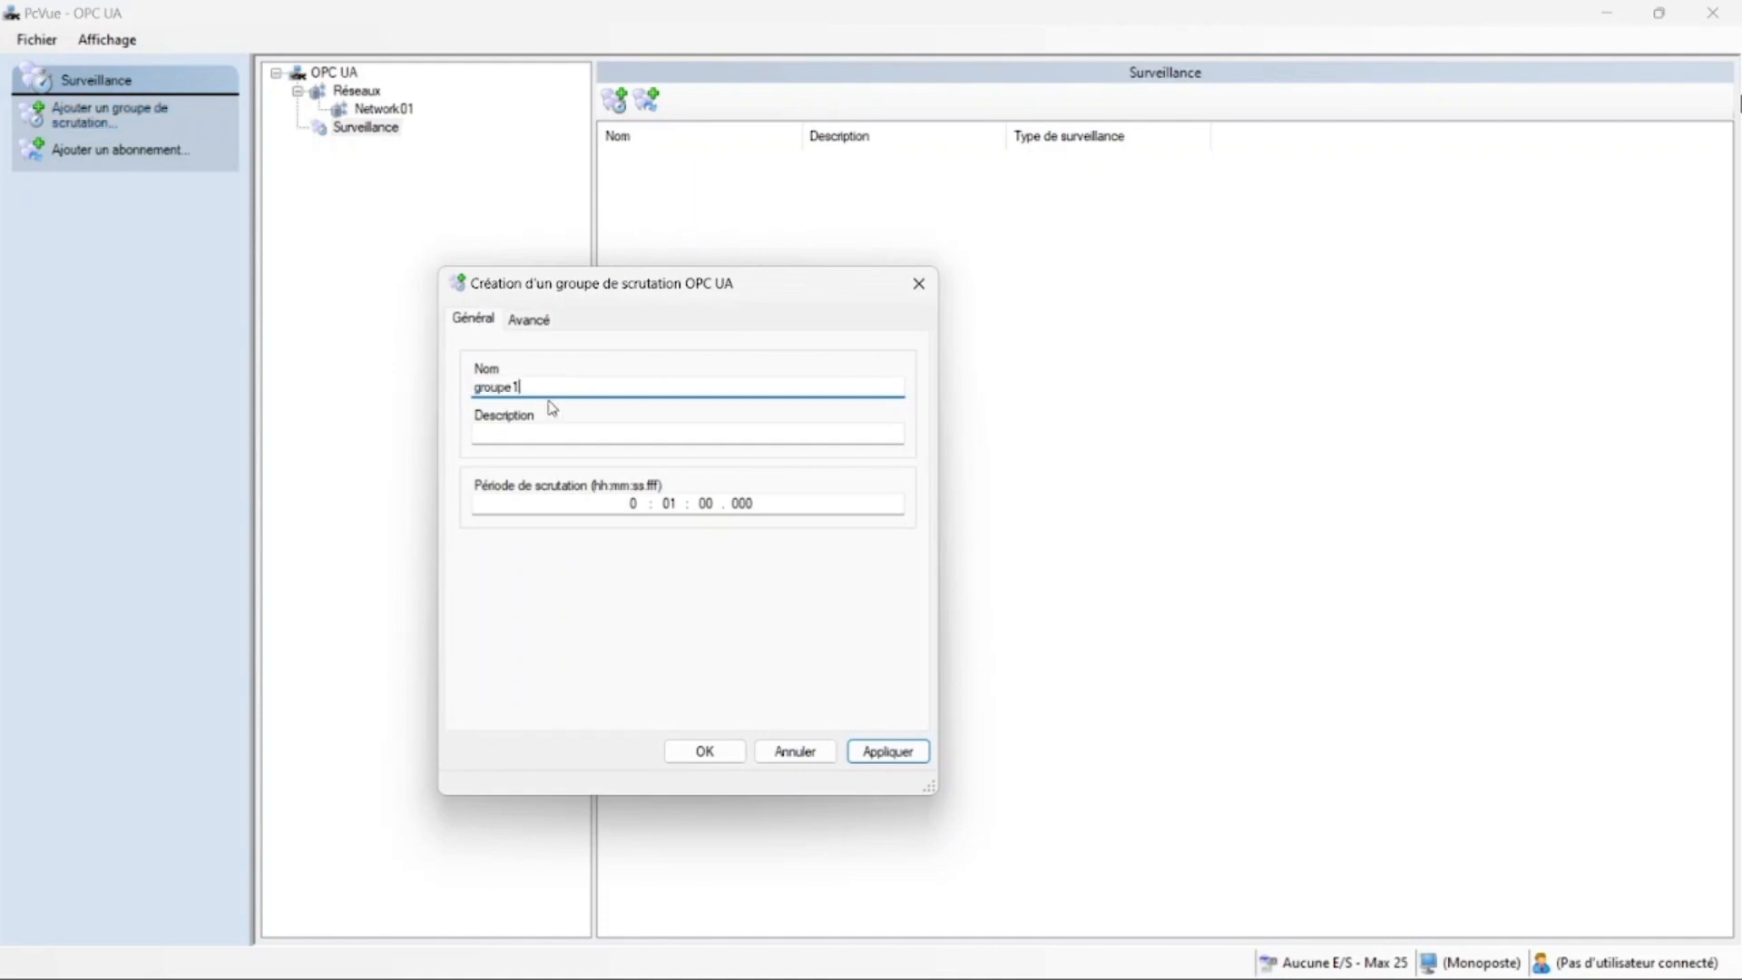
left_click(678, 503)
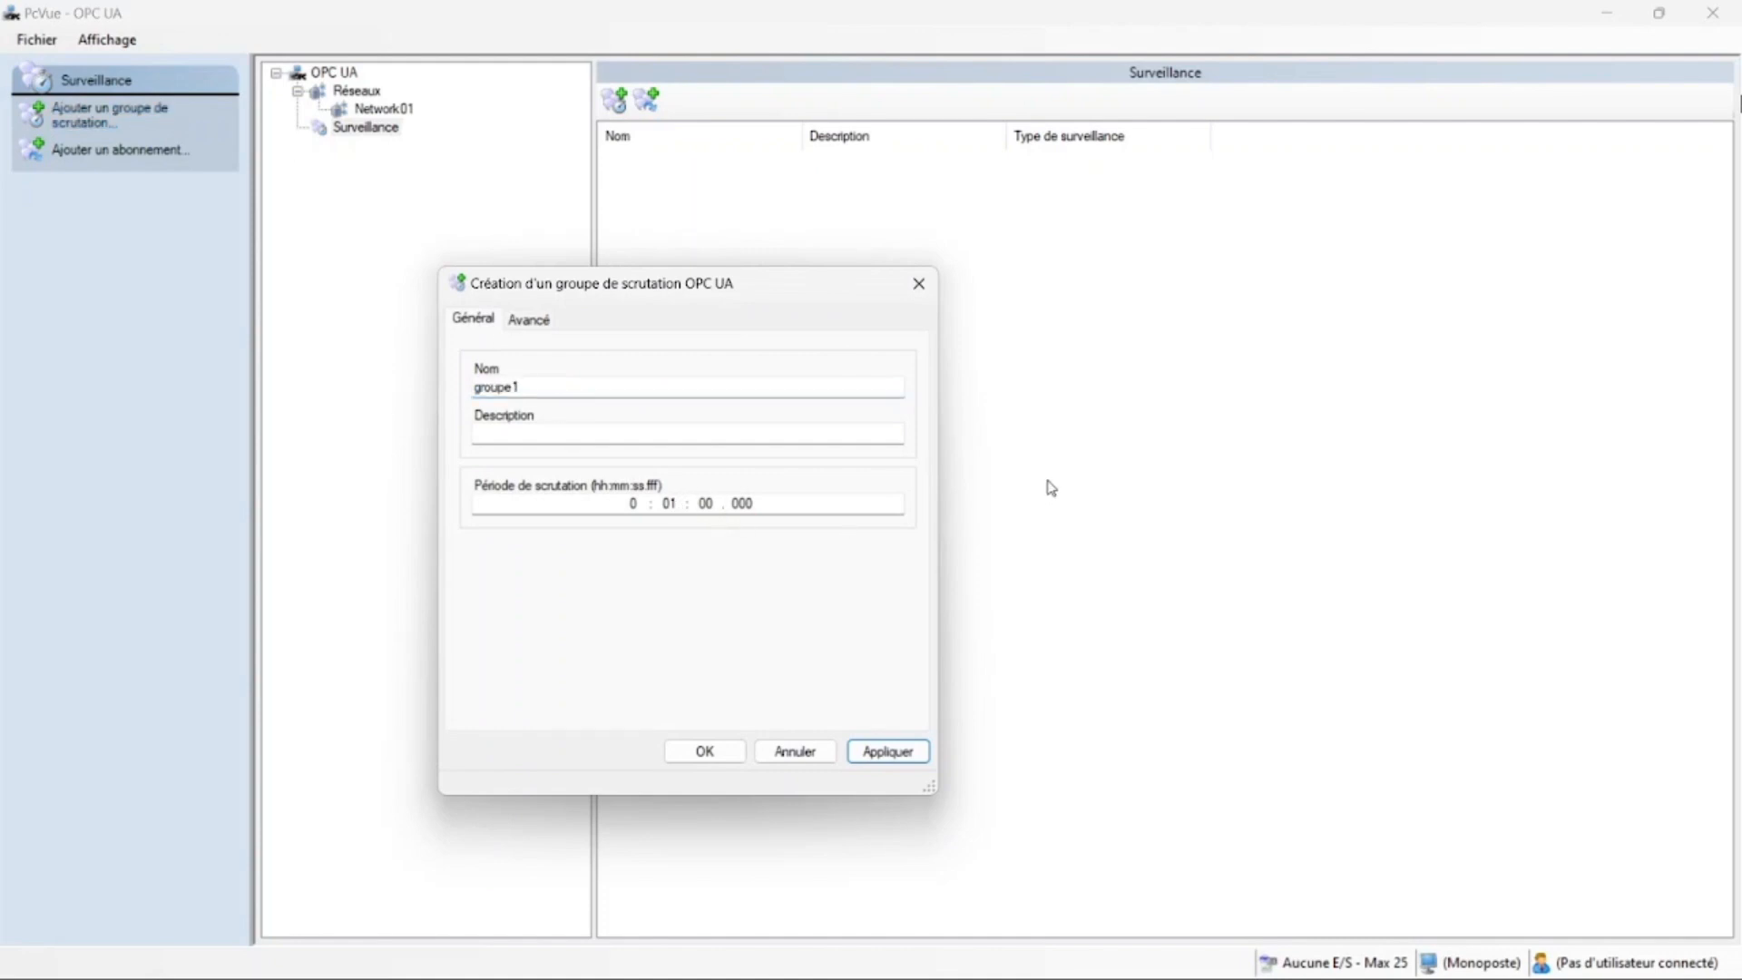
key("BackSpace")
type("0 : 01")
left_click(888, 752)
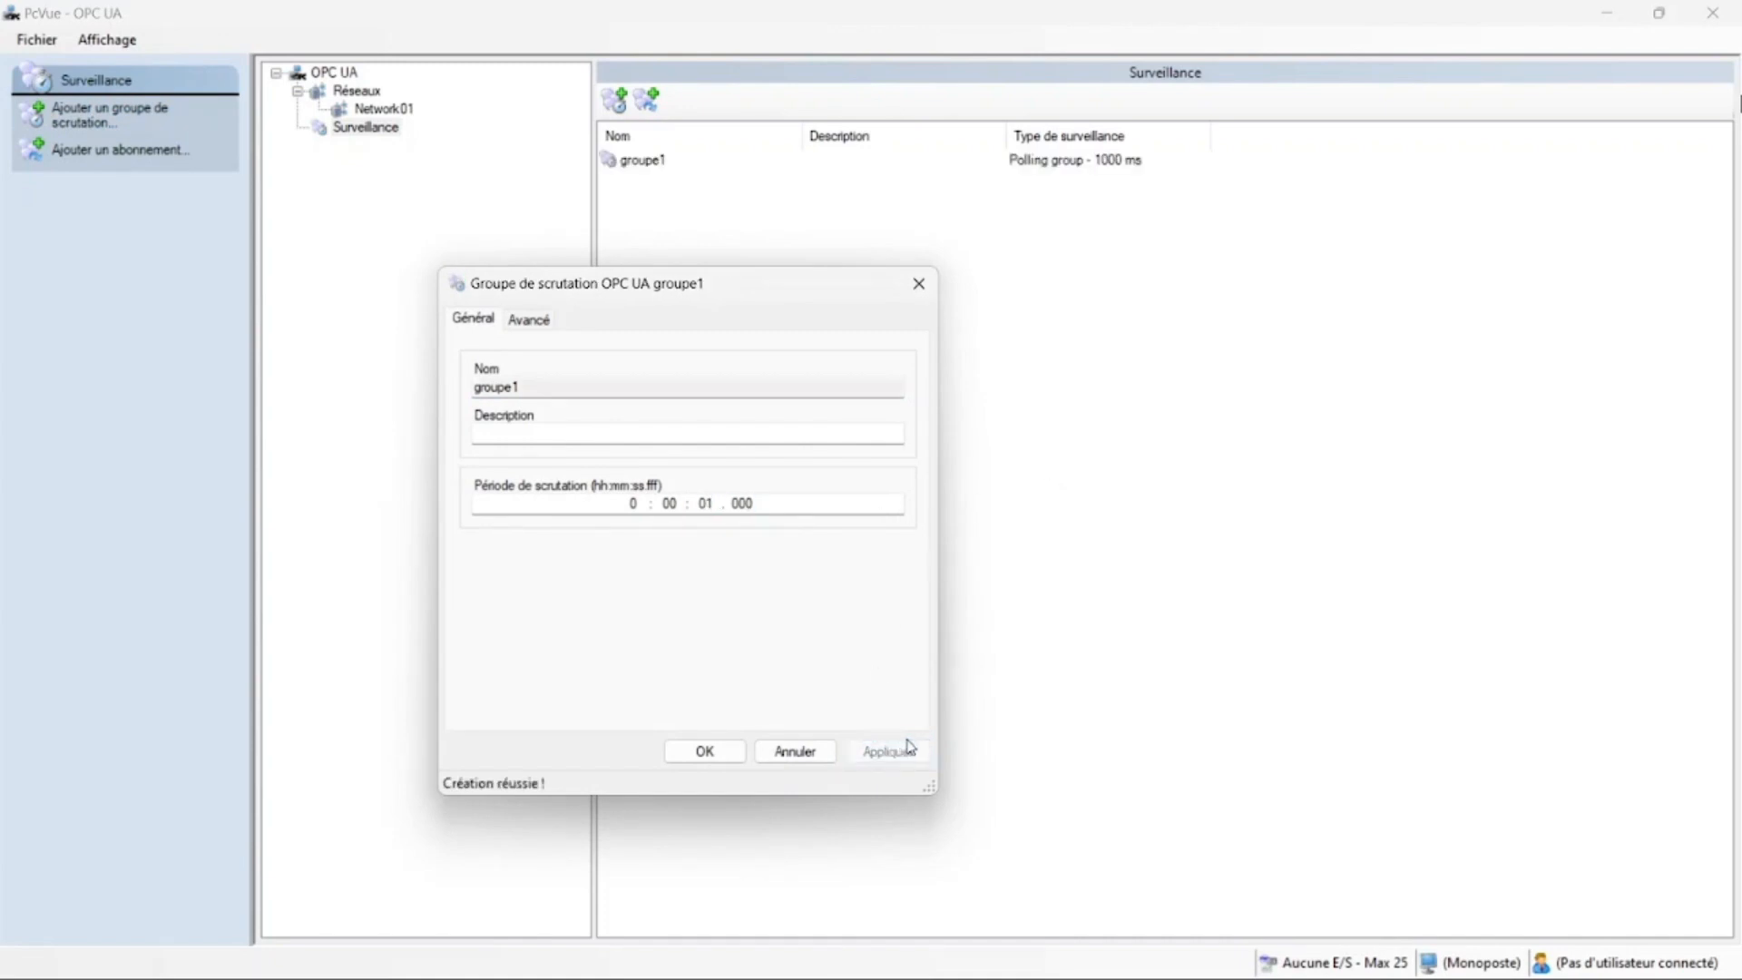
left_click(706, 752)
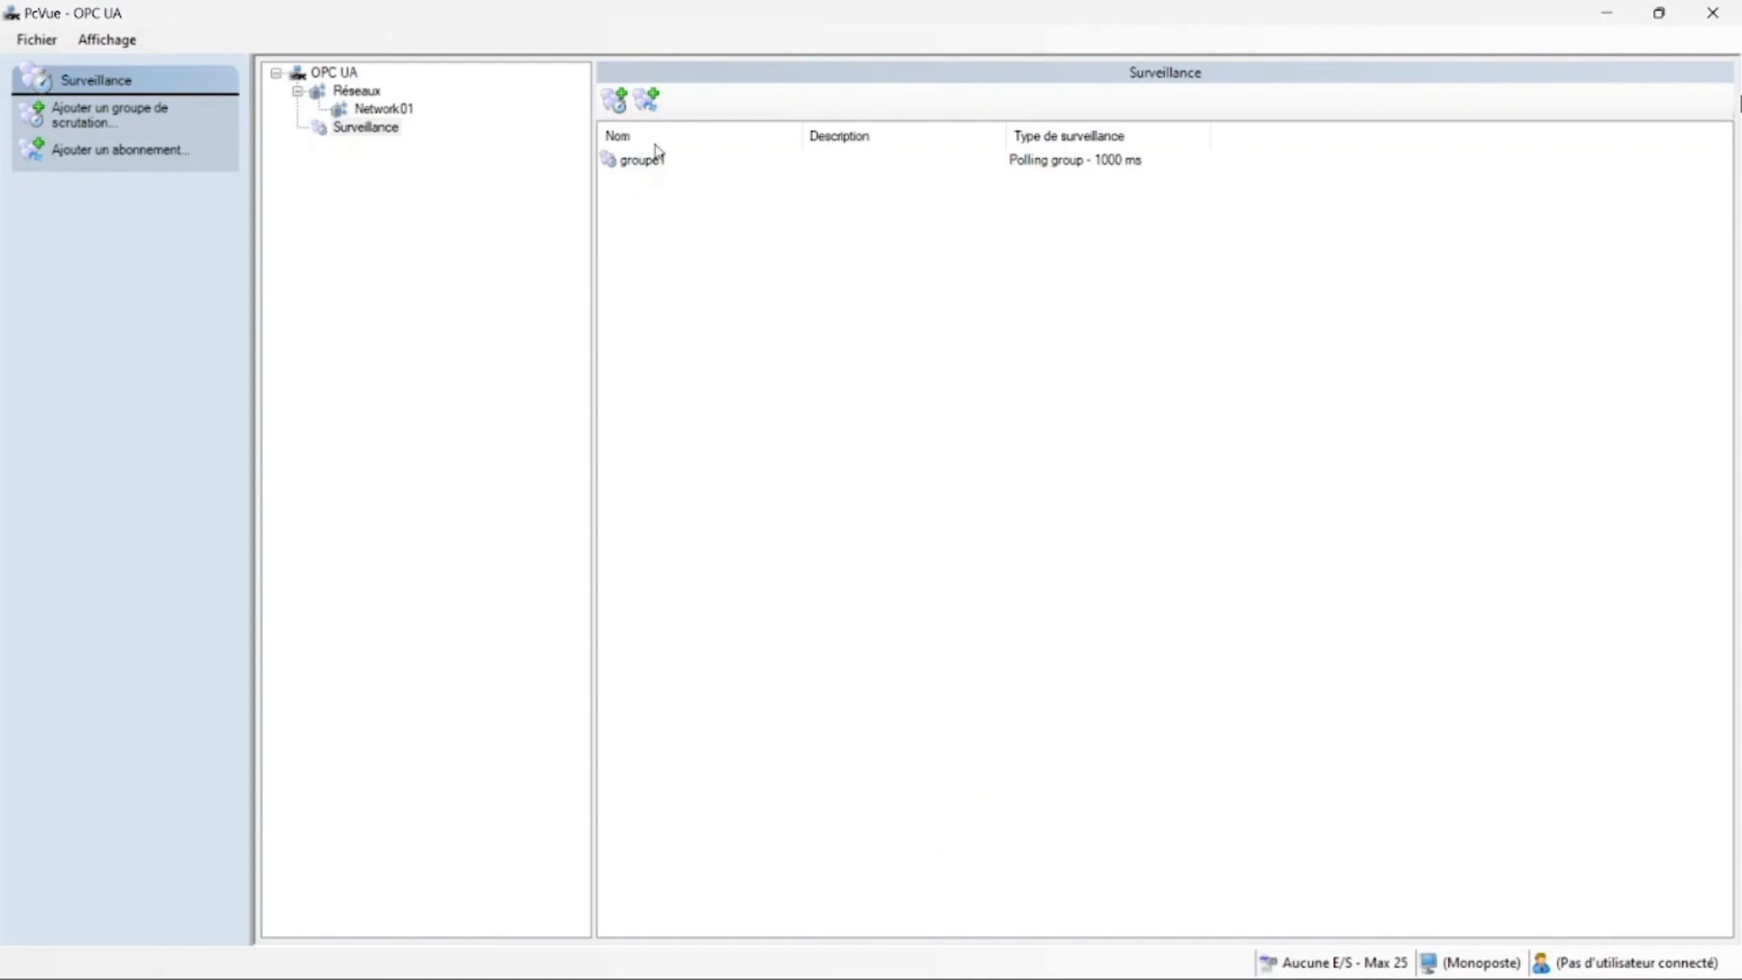
left_click(1713, 13)
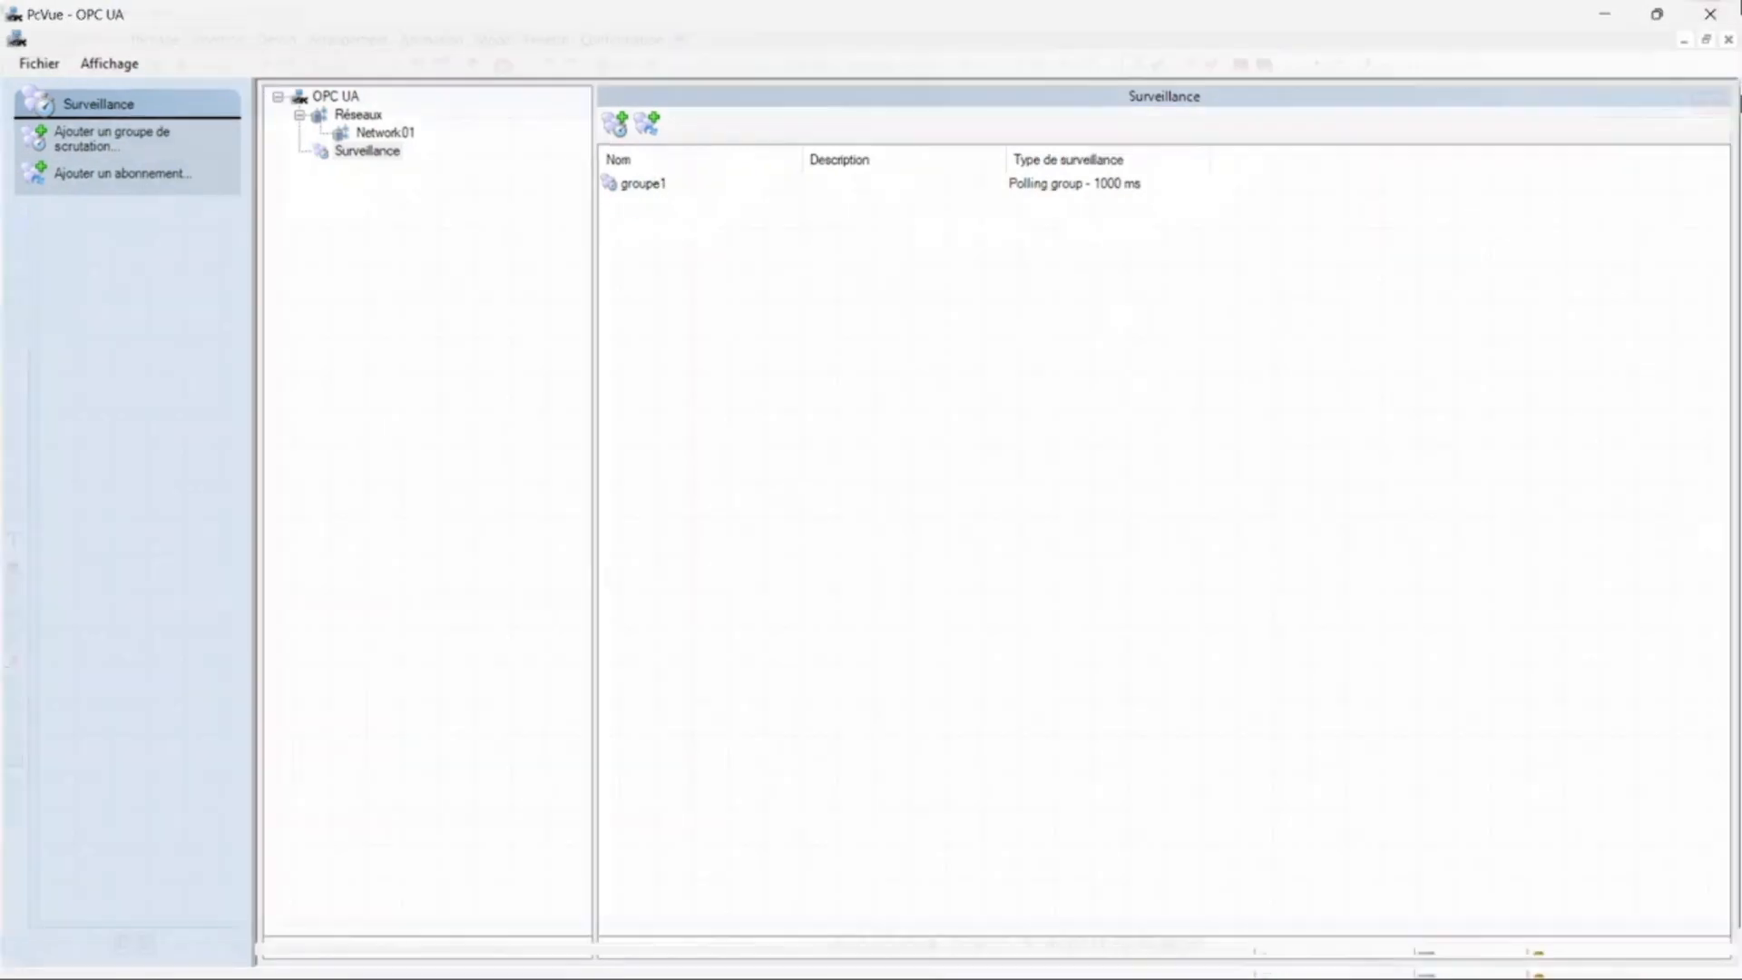
Open the variables tree and select the System, OPCUA, Network01, Server01 branch
left_click(622, 39)
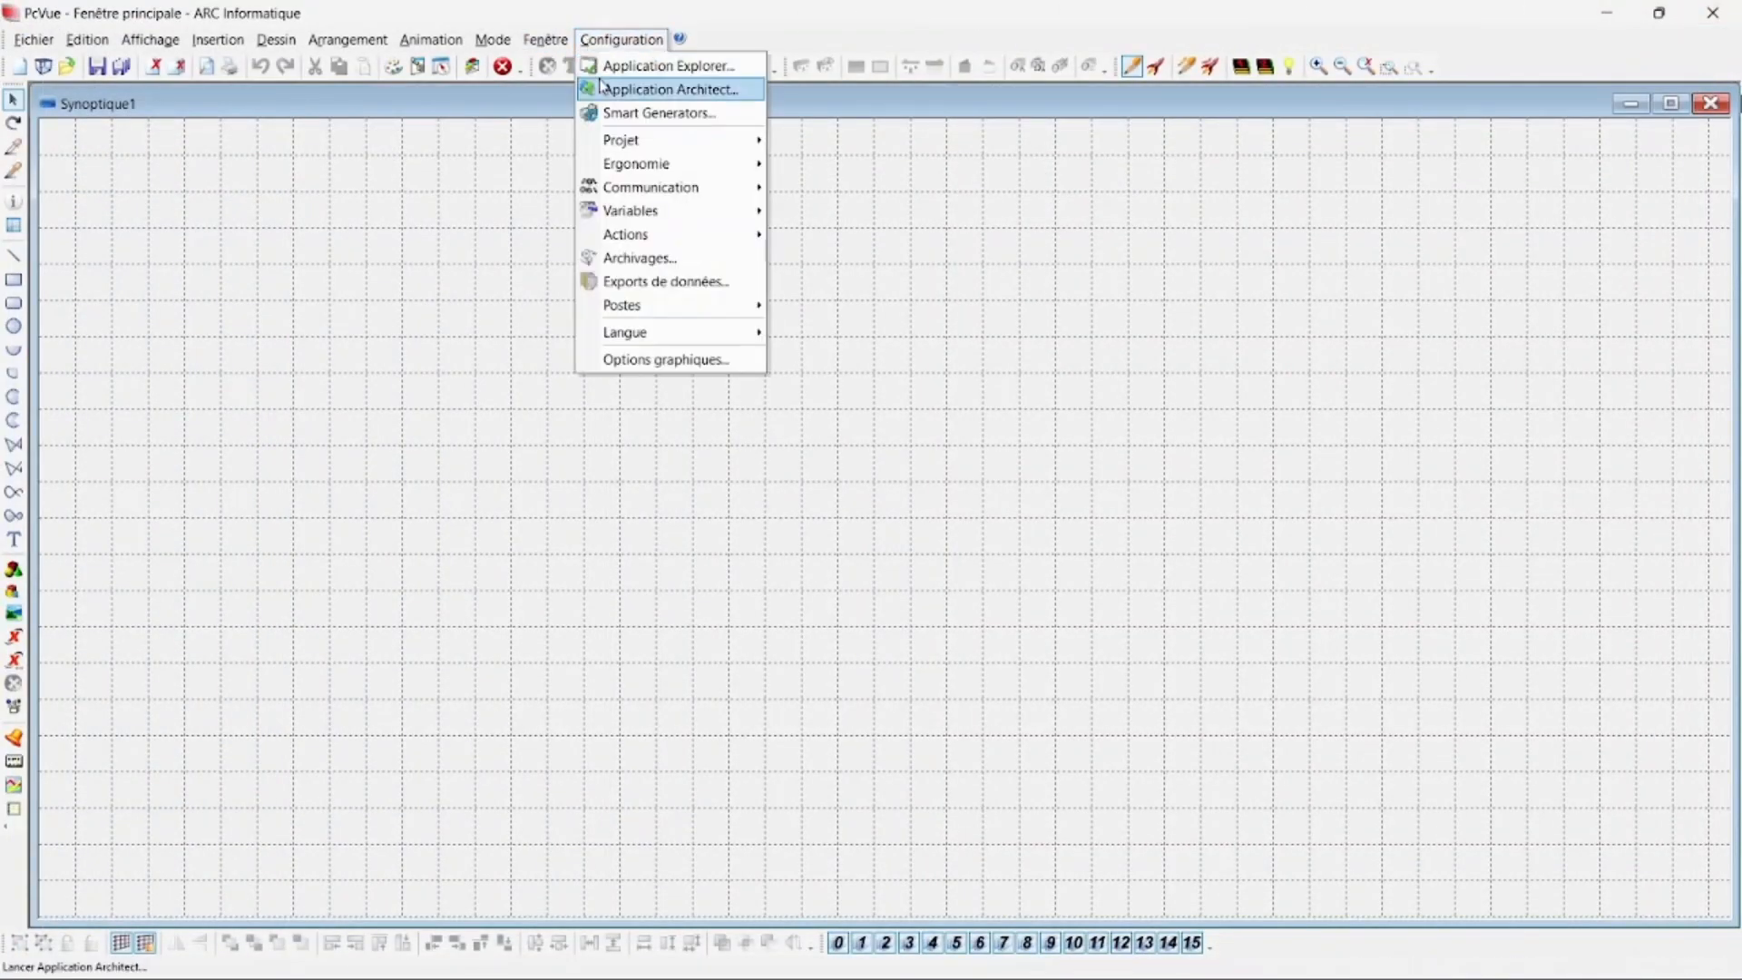
mouse_move(636, 188)
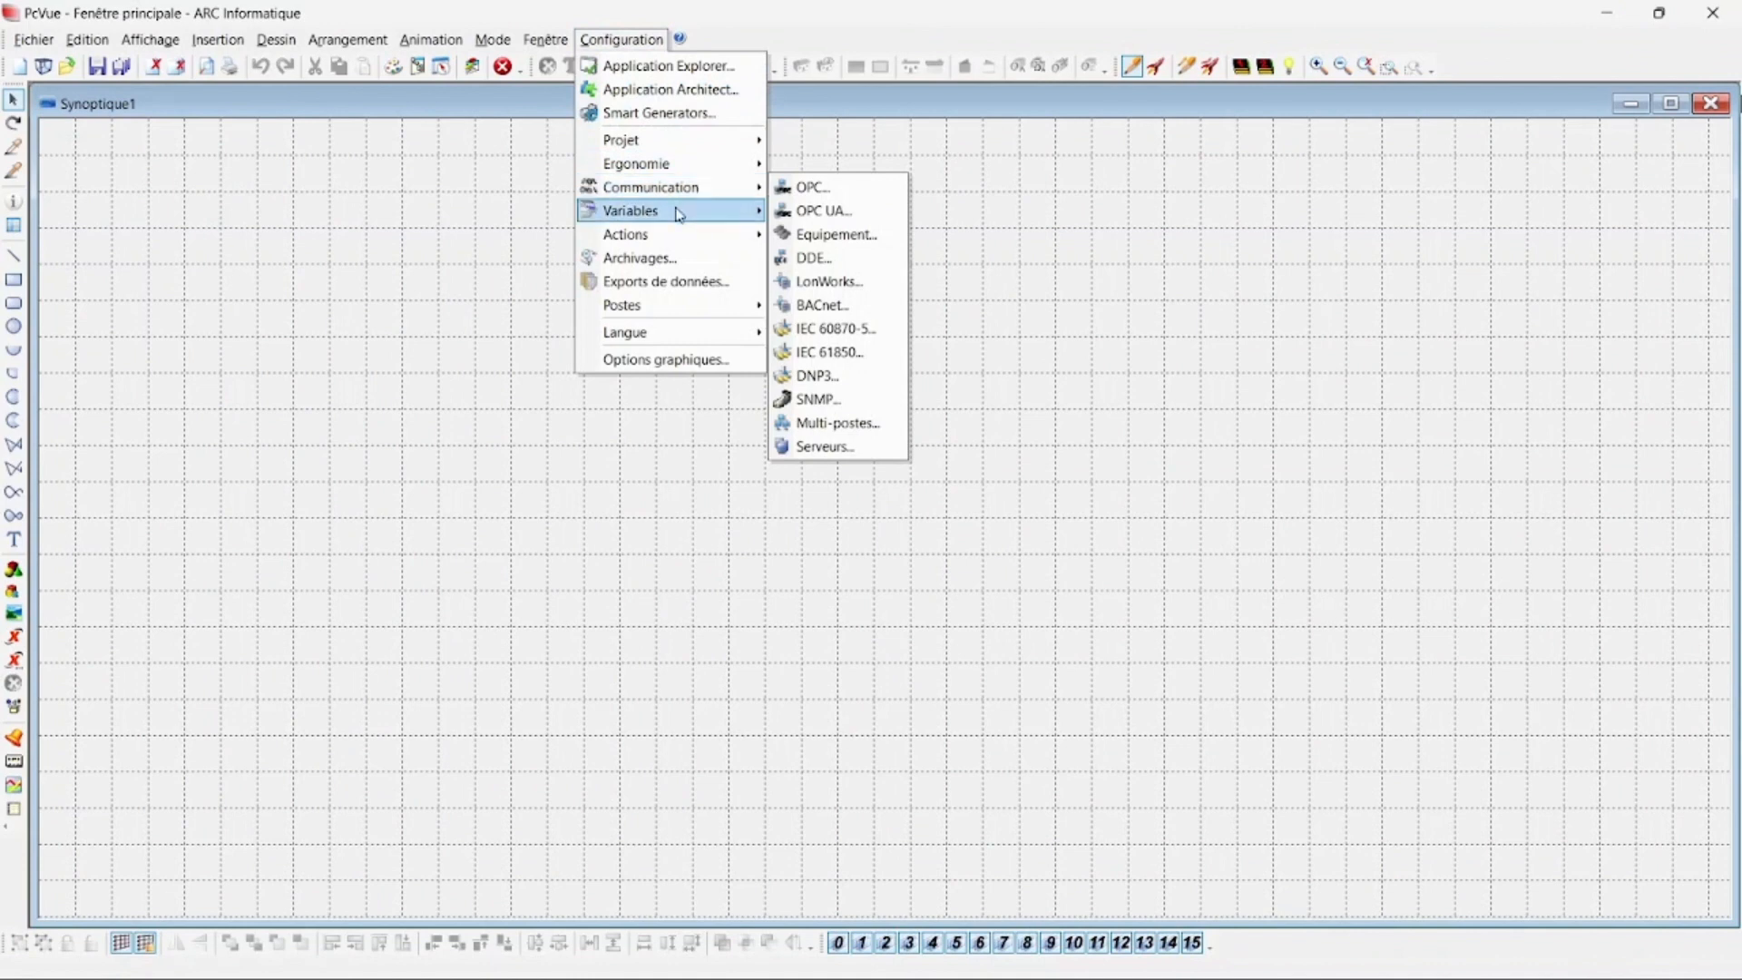
mouse_move(707, 222)
left_click(836, 217)
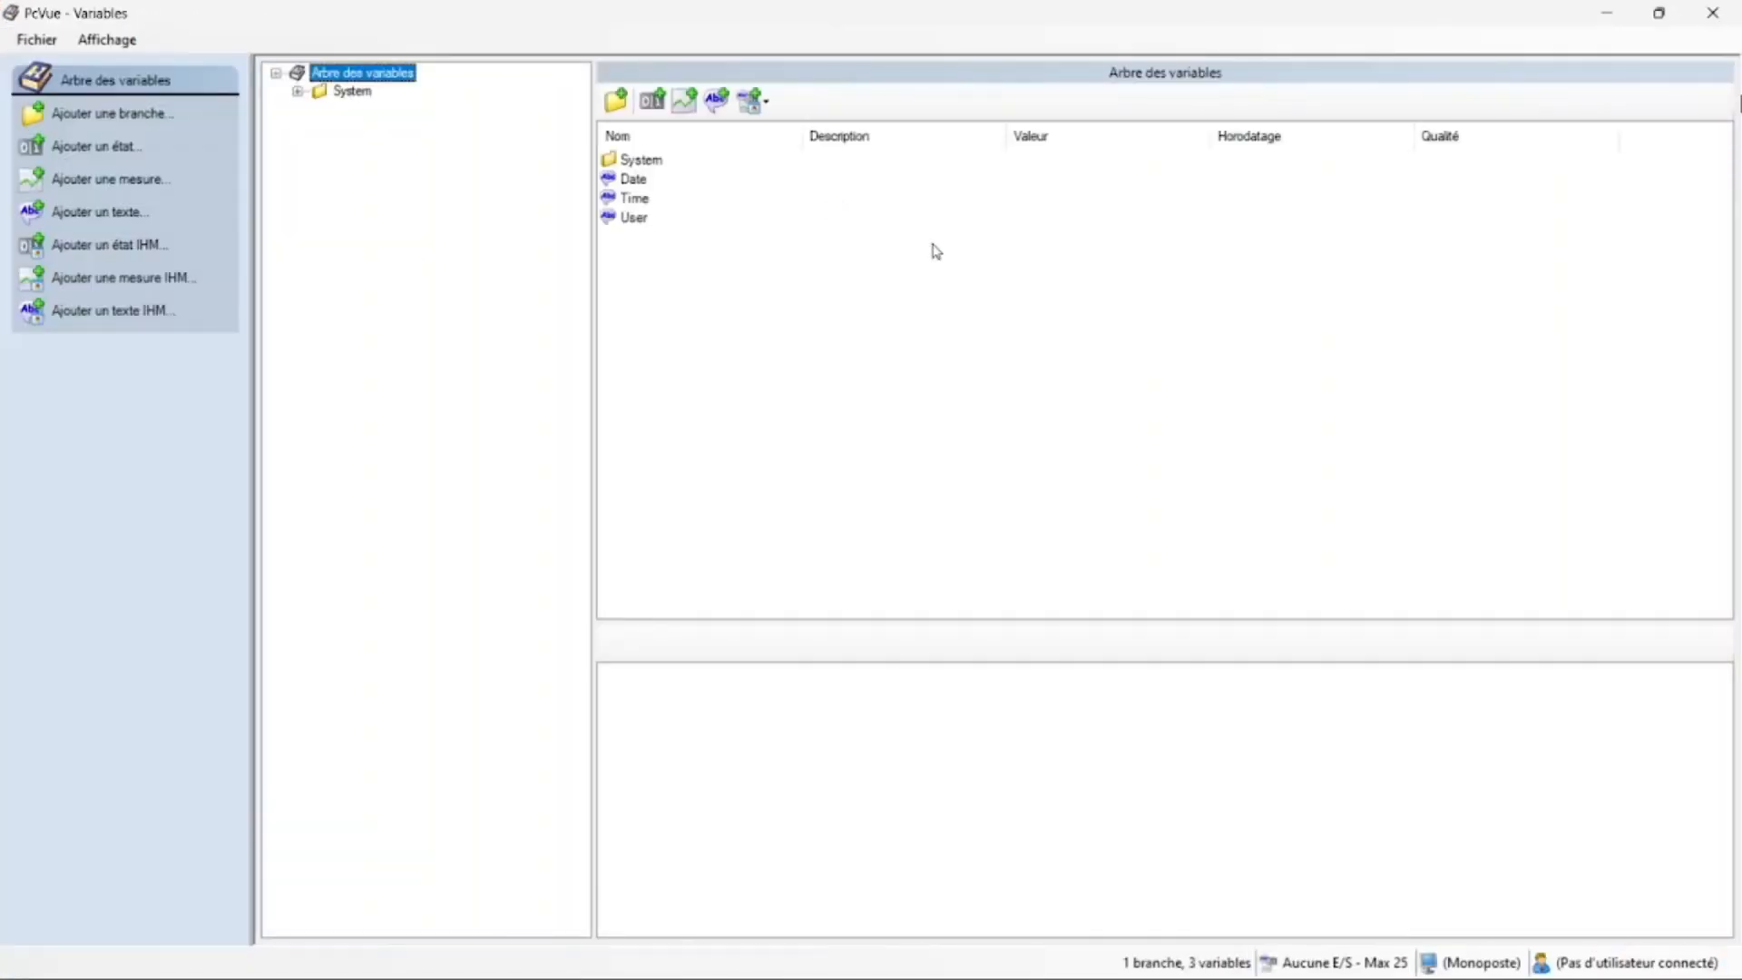
left_click(298, 92)
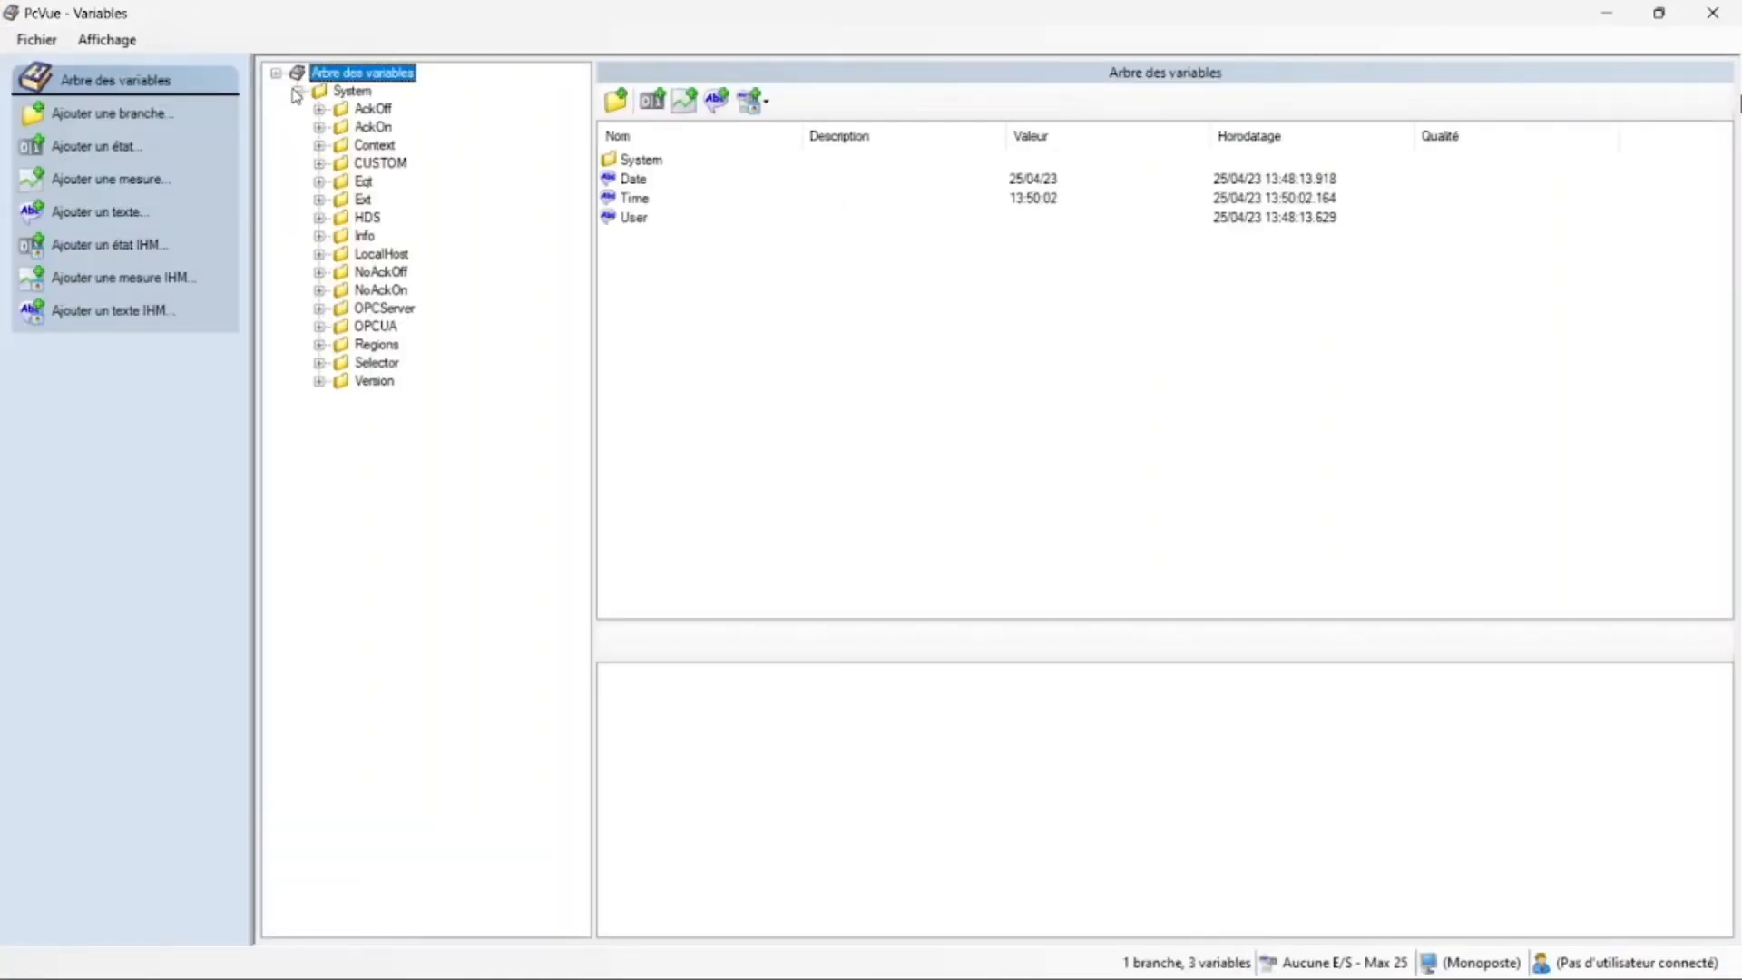
left_click(320, 327)
left_click(341, 345)
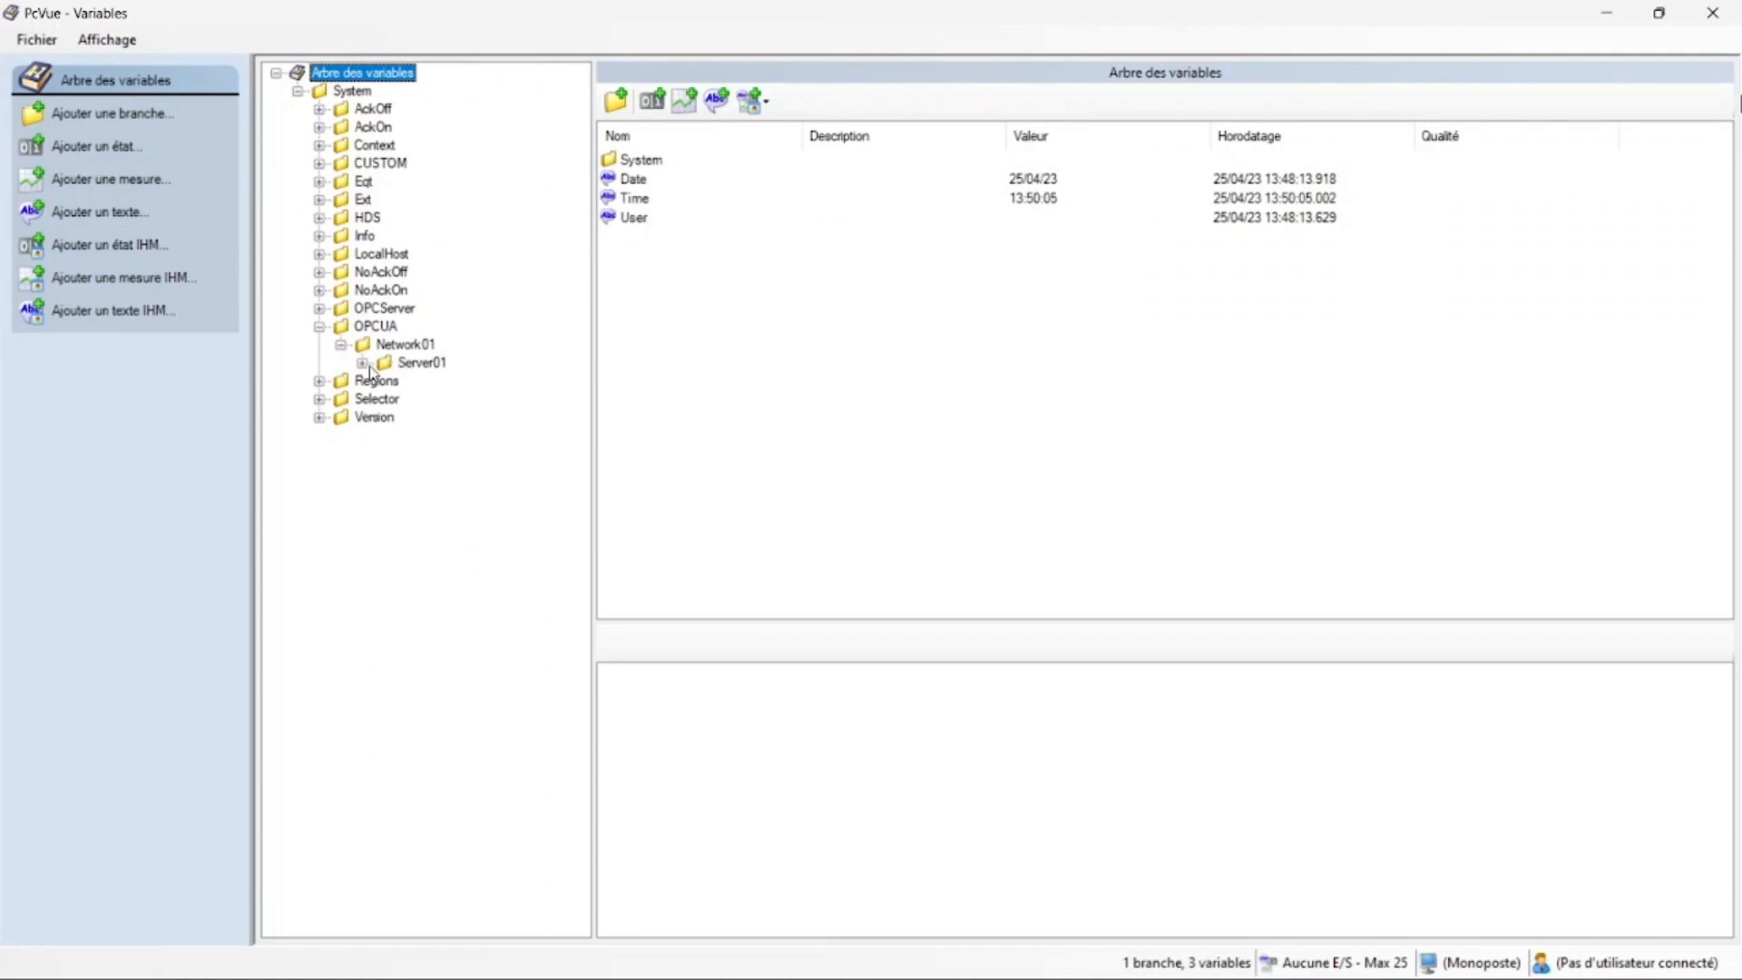
left_click(401, 364)
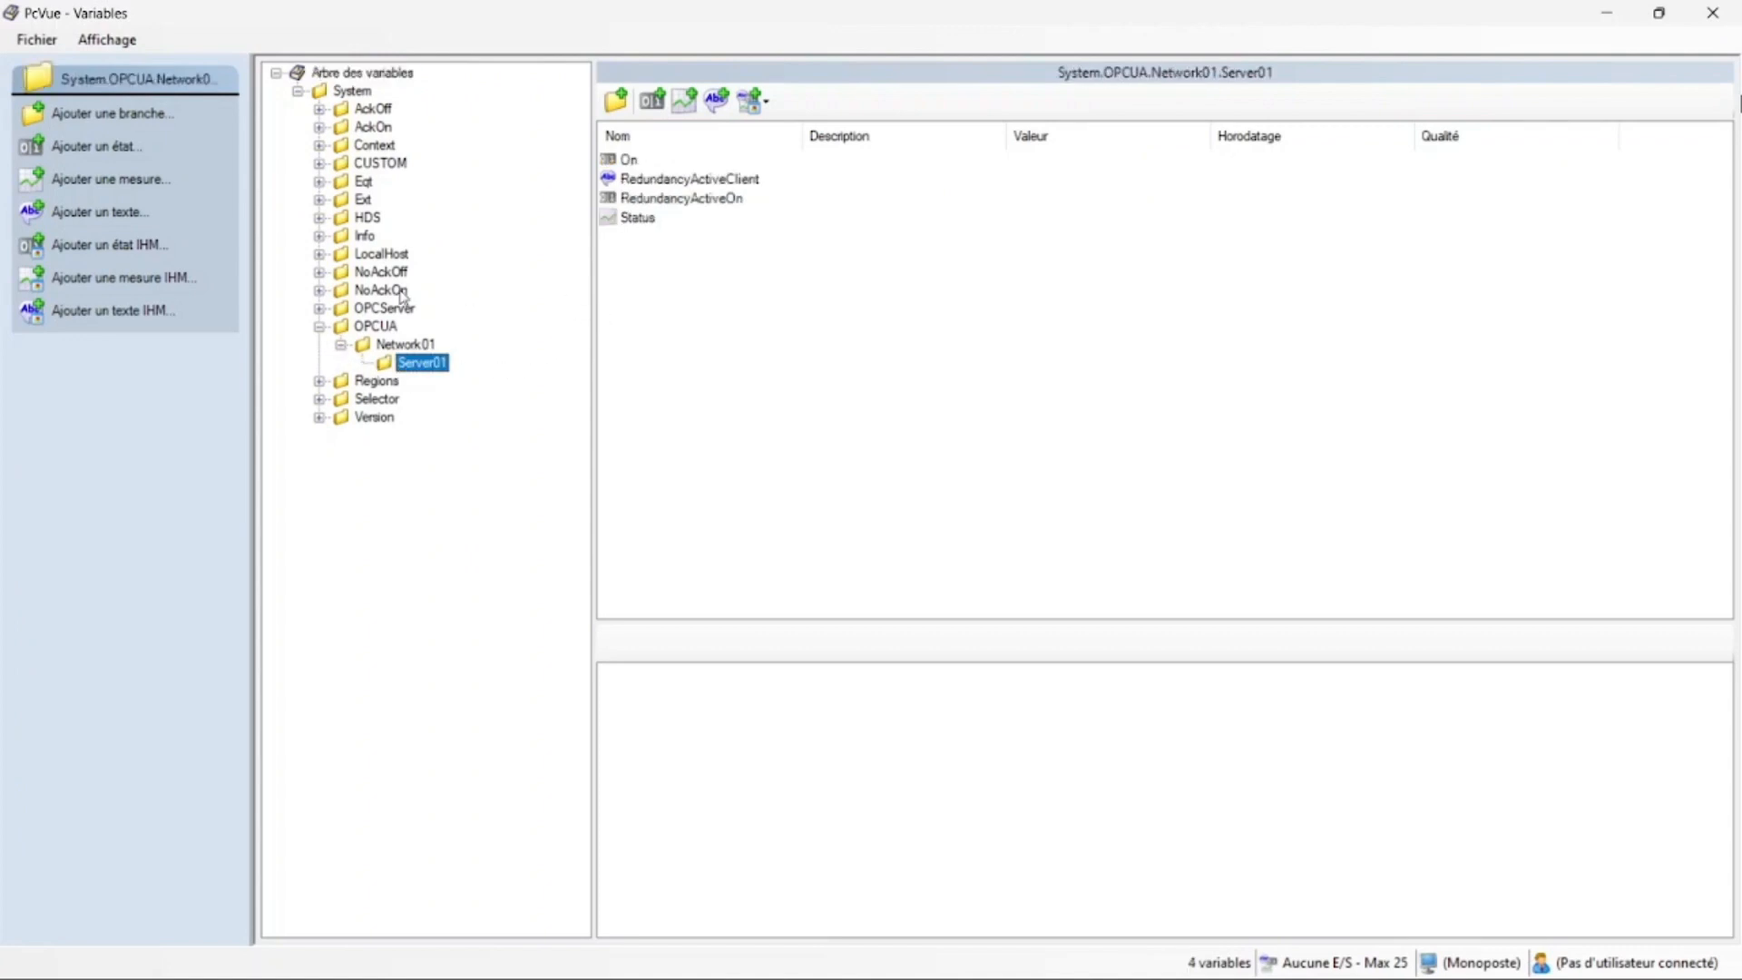
Start a new state variable named V1 with source Network01, server Server01 and monitoring group groupe1
left_click(653, 100)
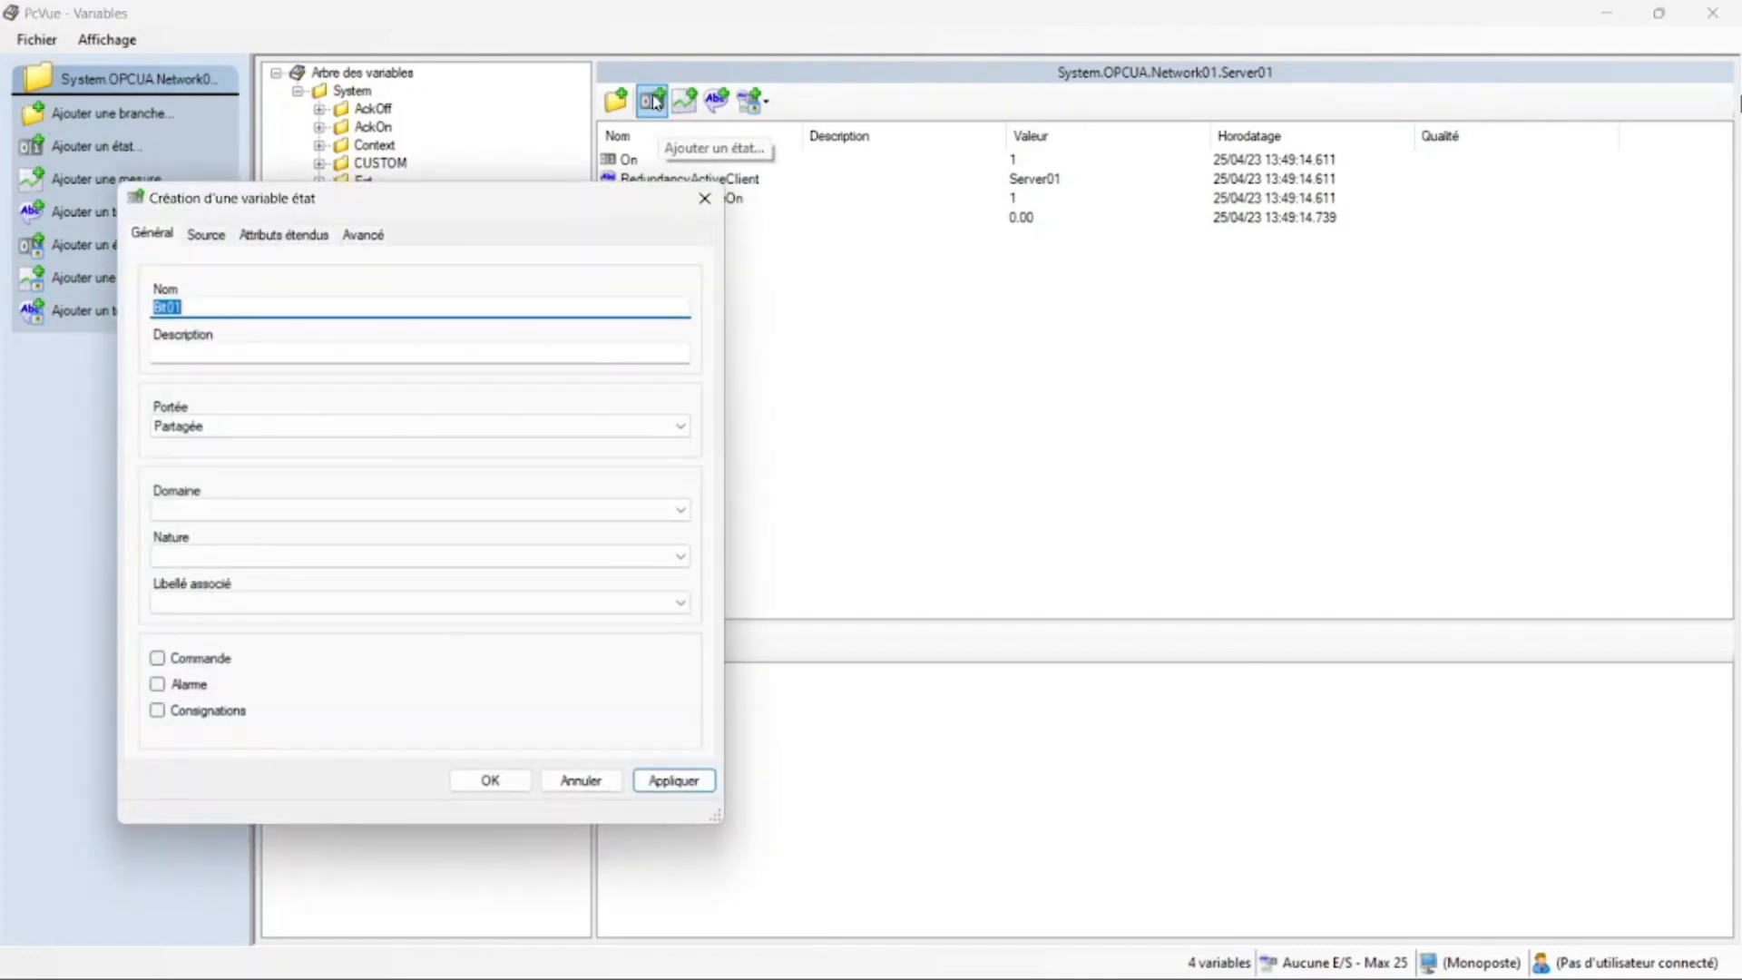
type("V1")
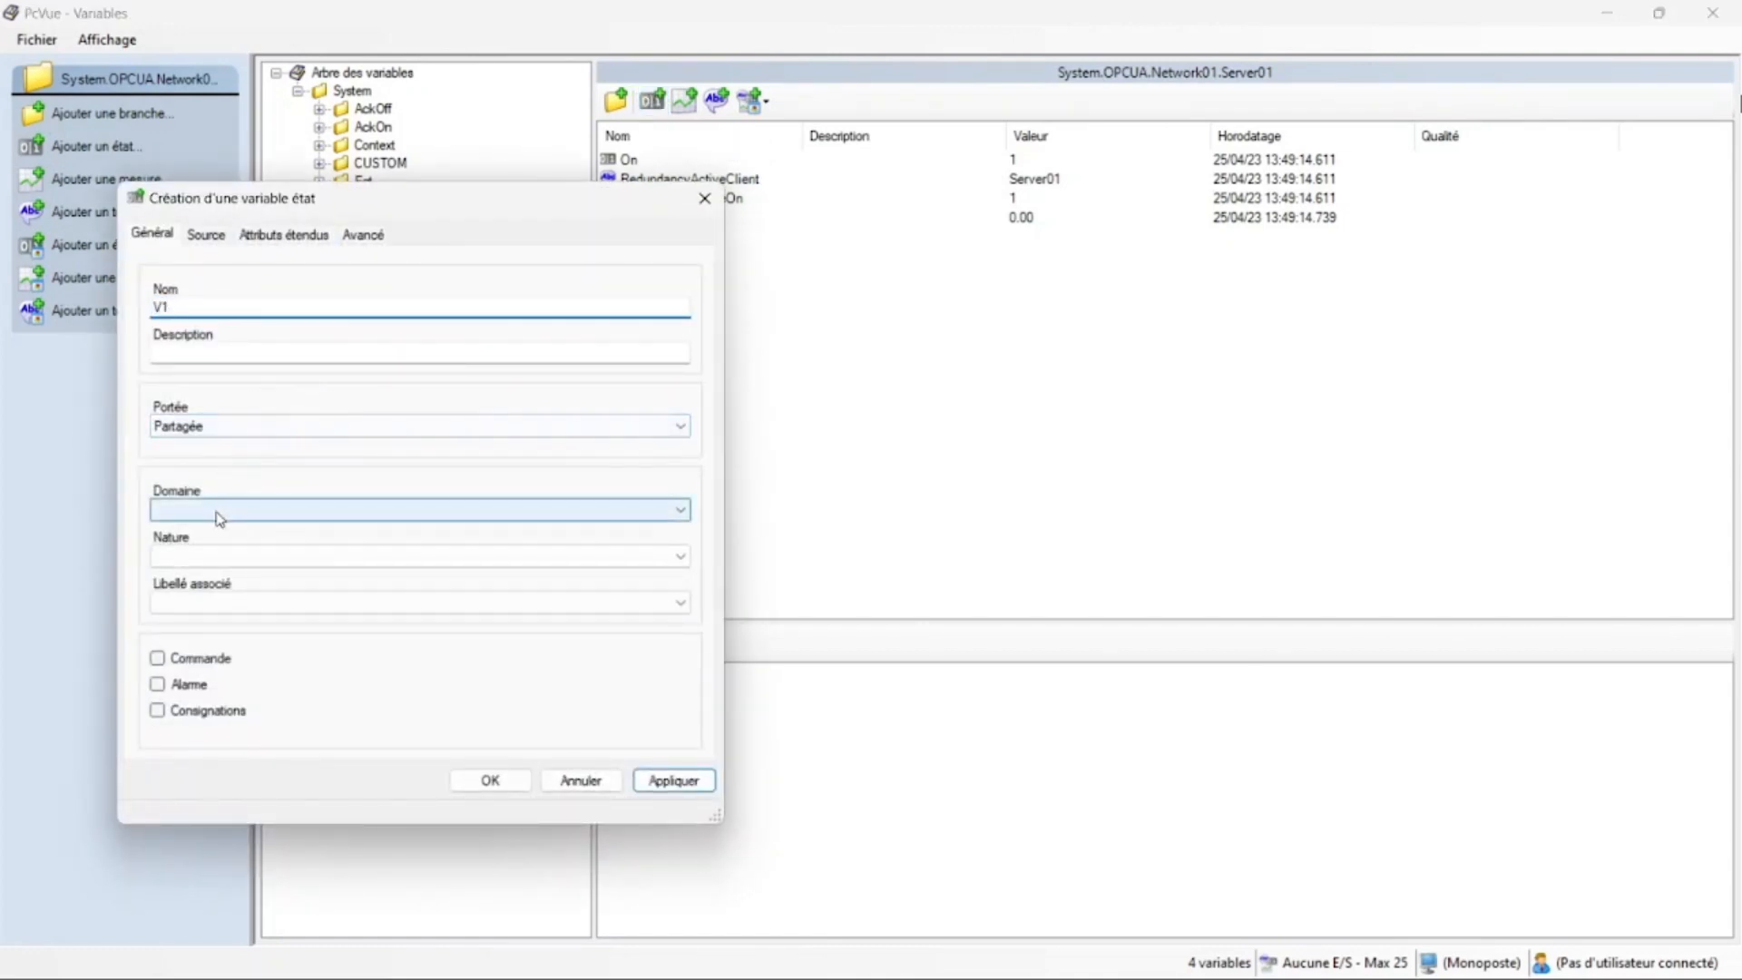
left_click(206, 235)
left_click(207, 307)
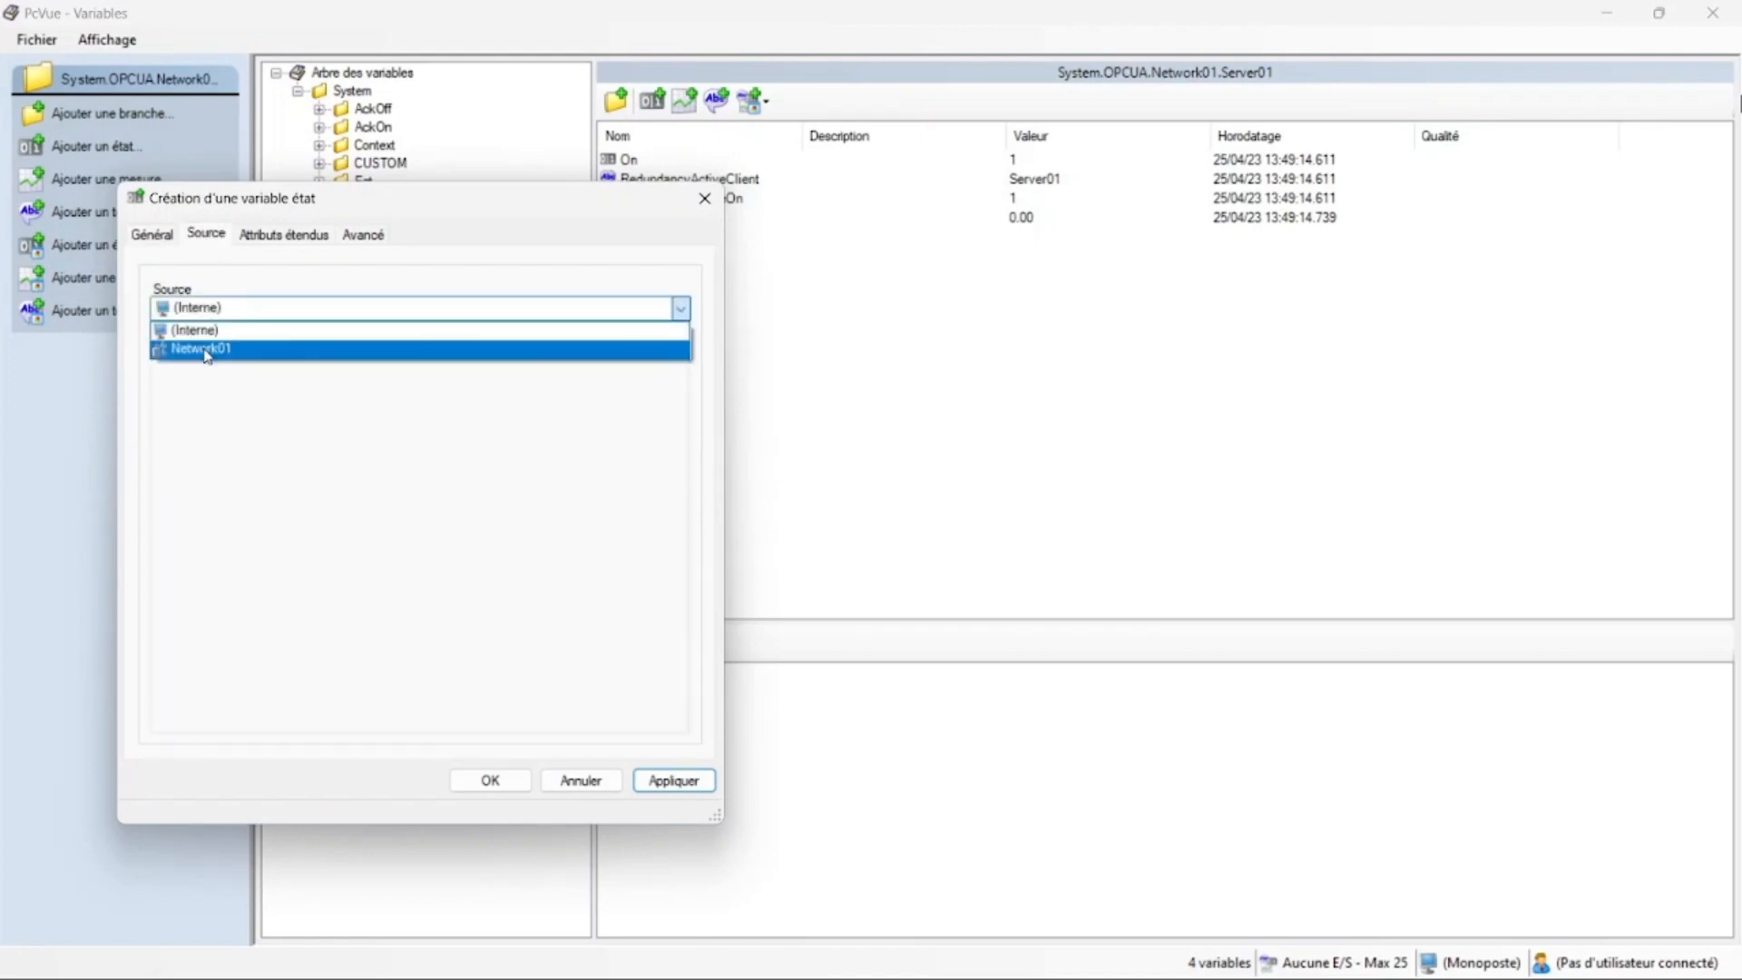
left_click(216, 352)
left_click(224, 393)
left_click(218, 416)
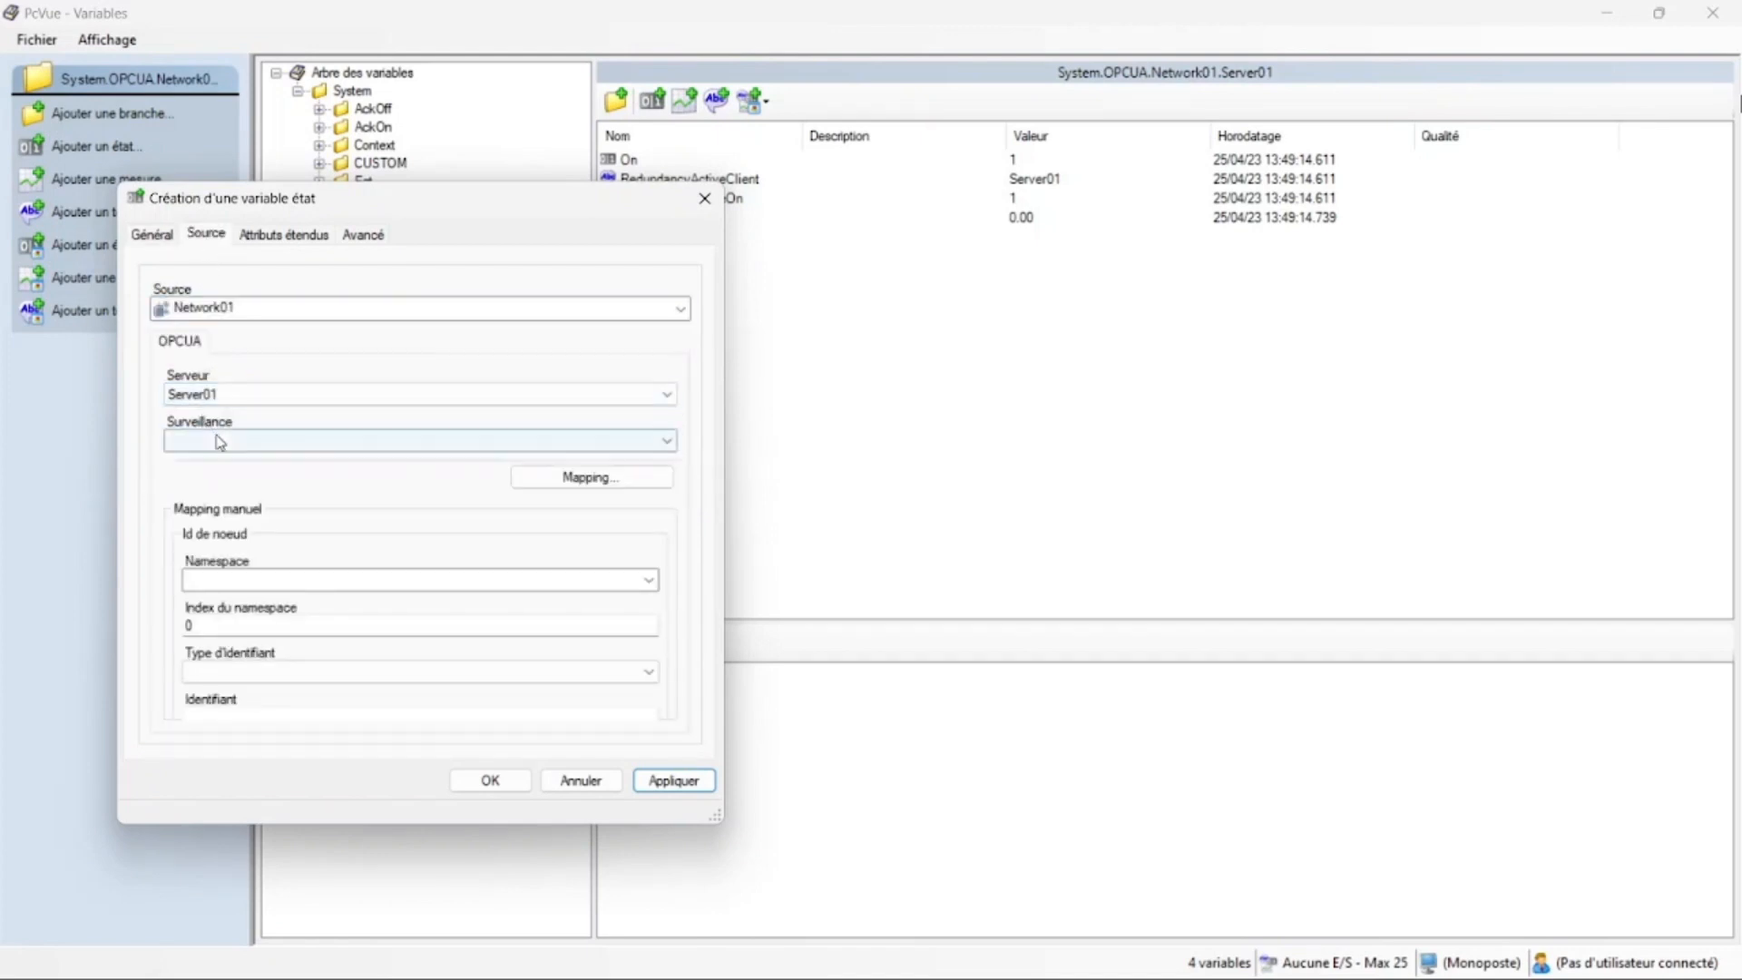
left_click(225, 442)
left_click(237, 490)
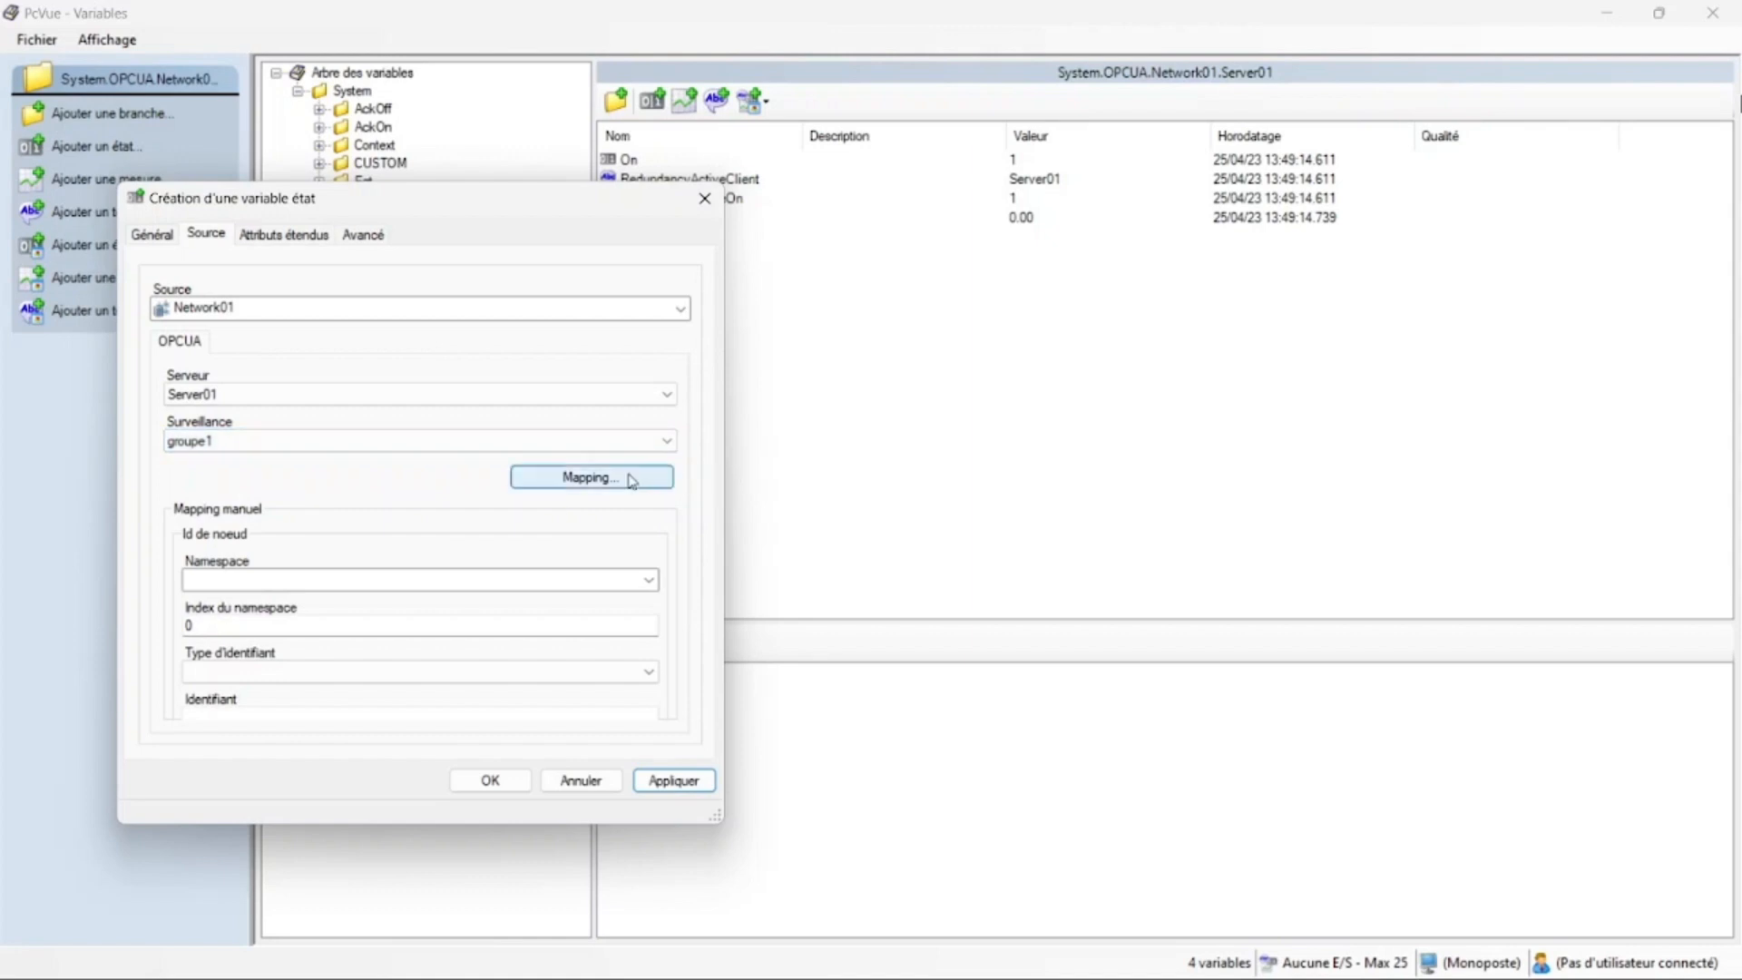
Map variable V1 to the V1 node under Objects, PLCnext, Arp.Plc.Eclr on Server01, and save the variable
left_click(633, 481)
left_click(44, 287)
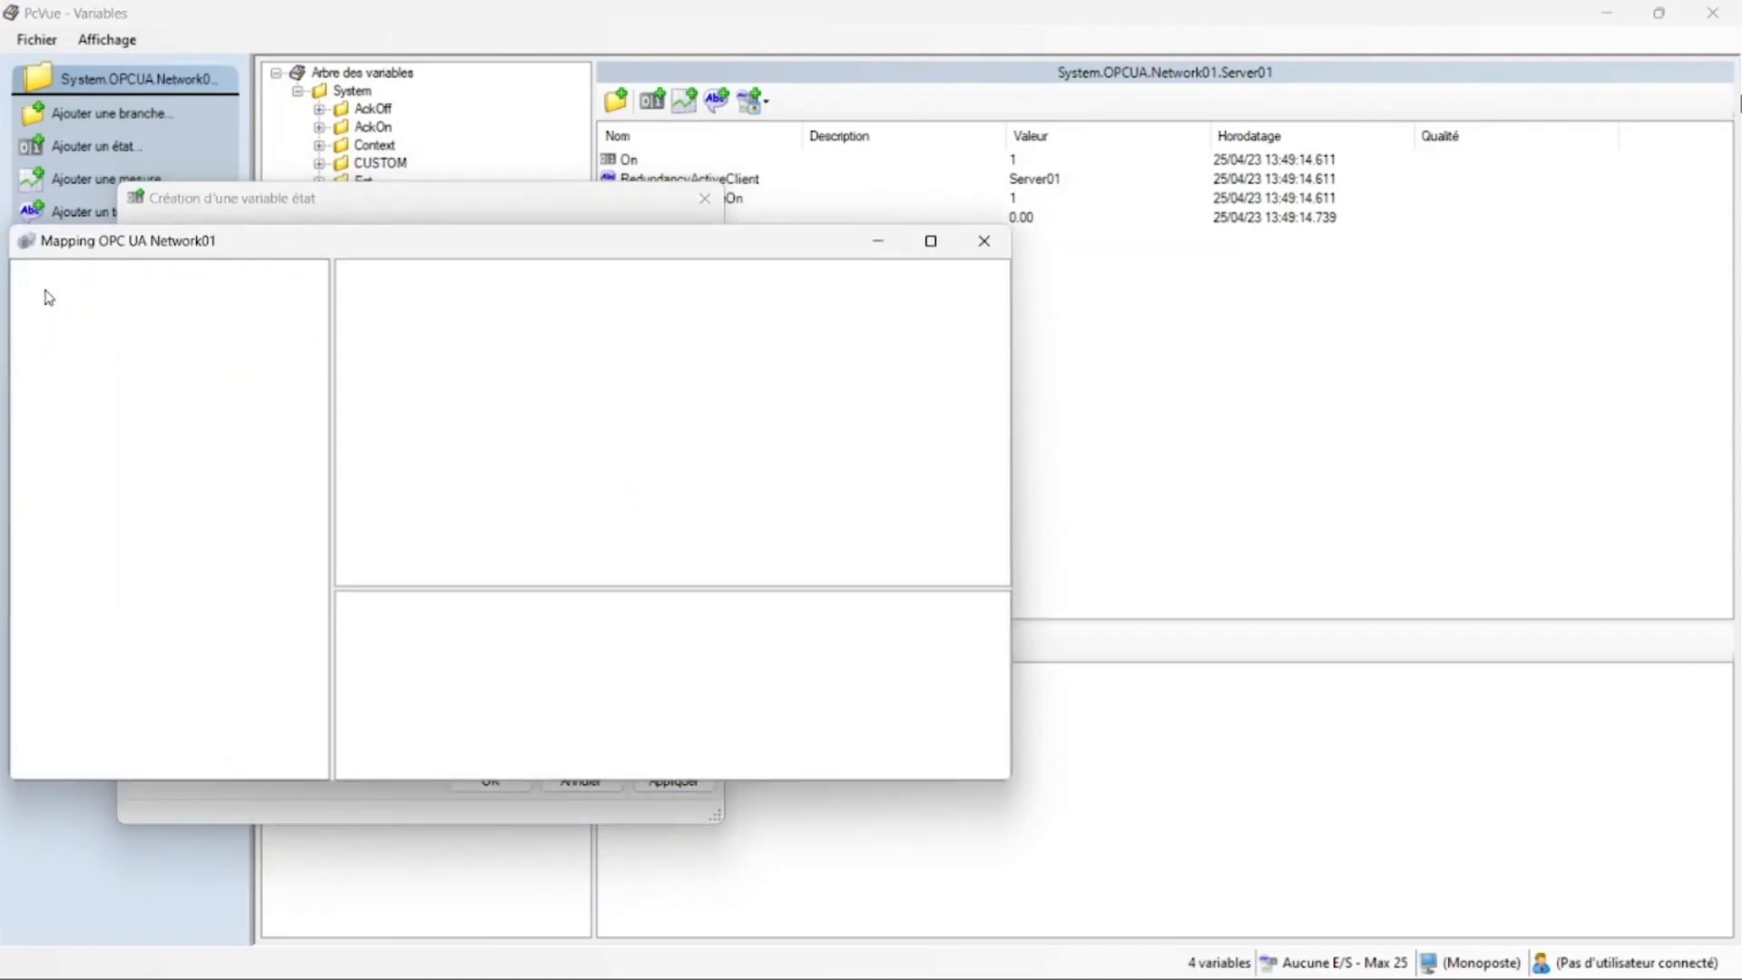
left_click(125, 360)
left_click(66, 360)
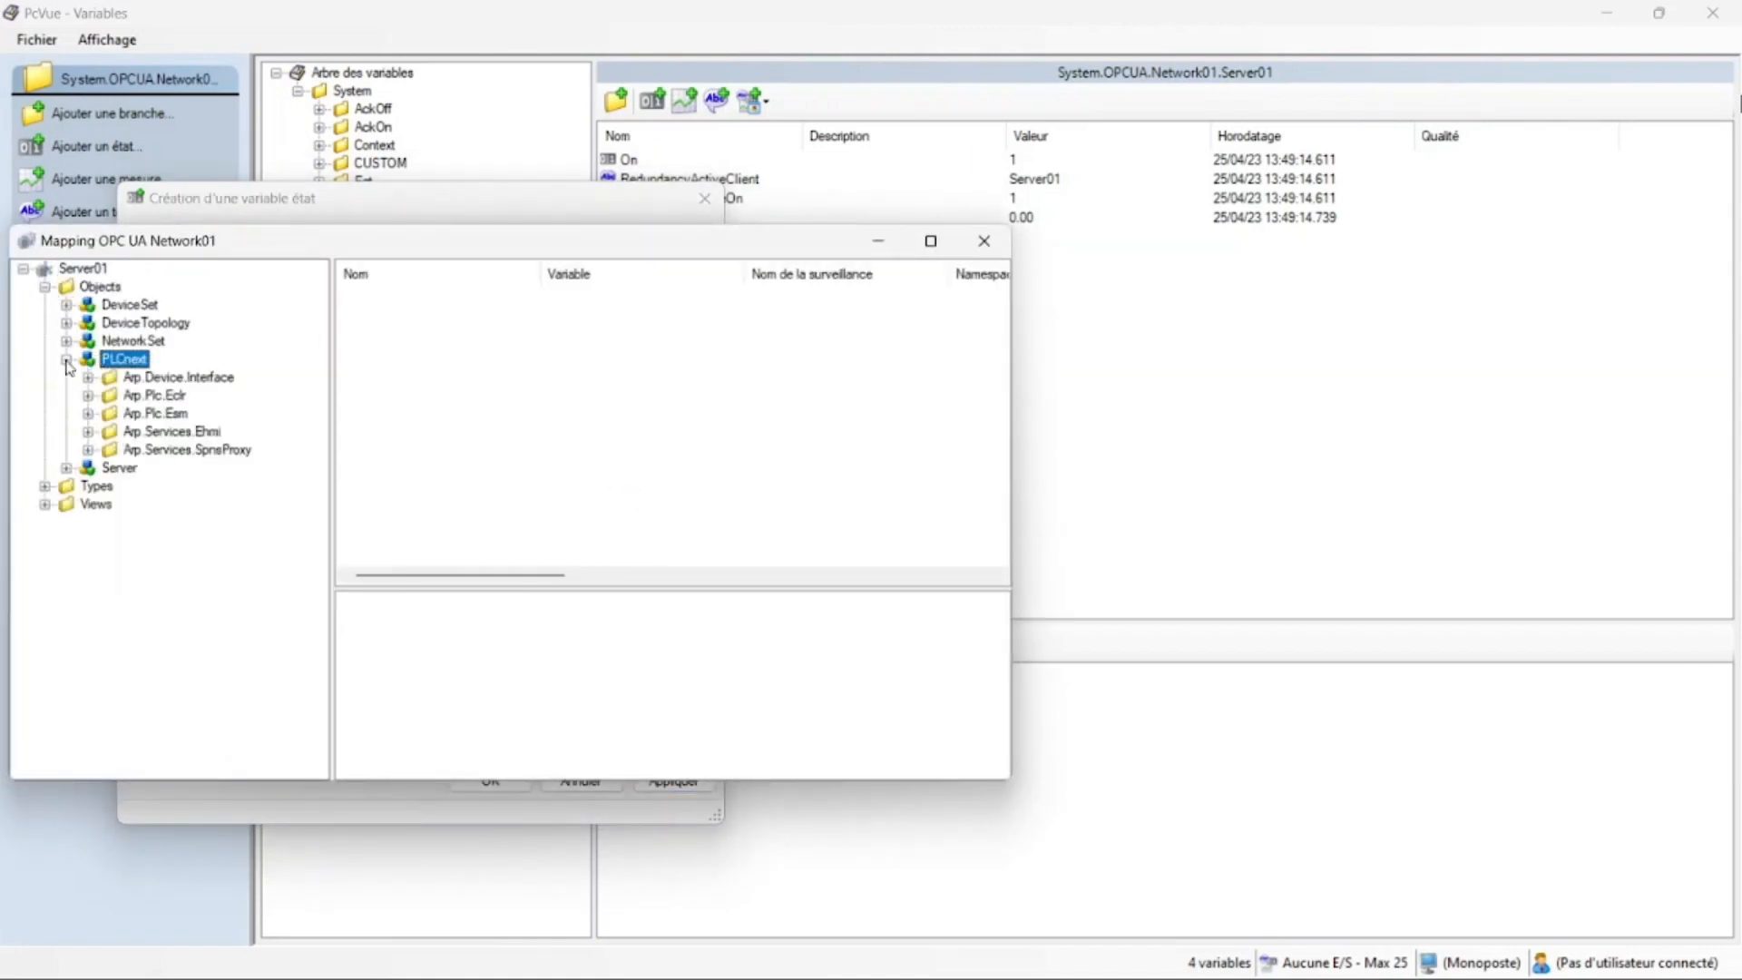
left_click(136, 398)
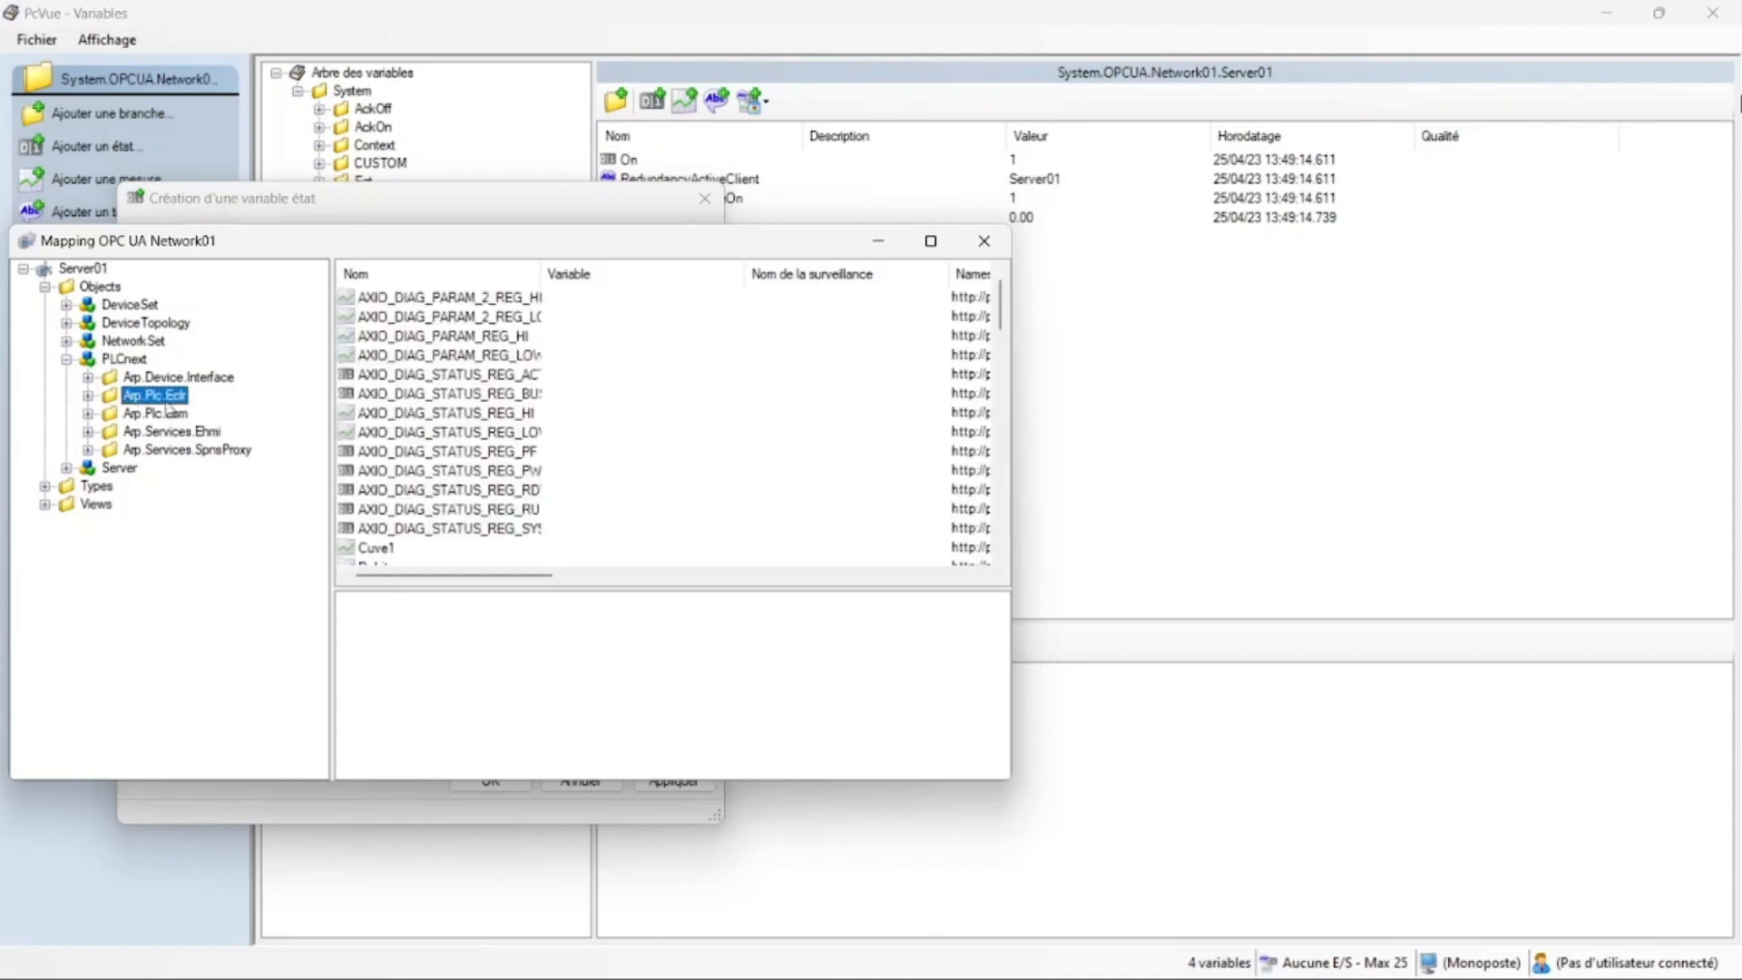
scroll(976, 400, "down", 10)
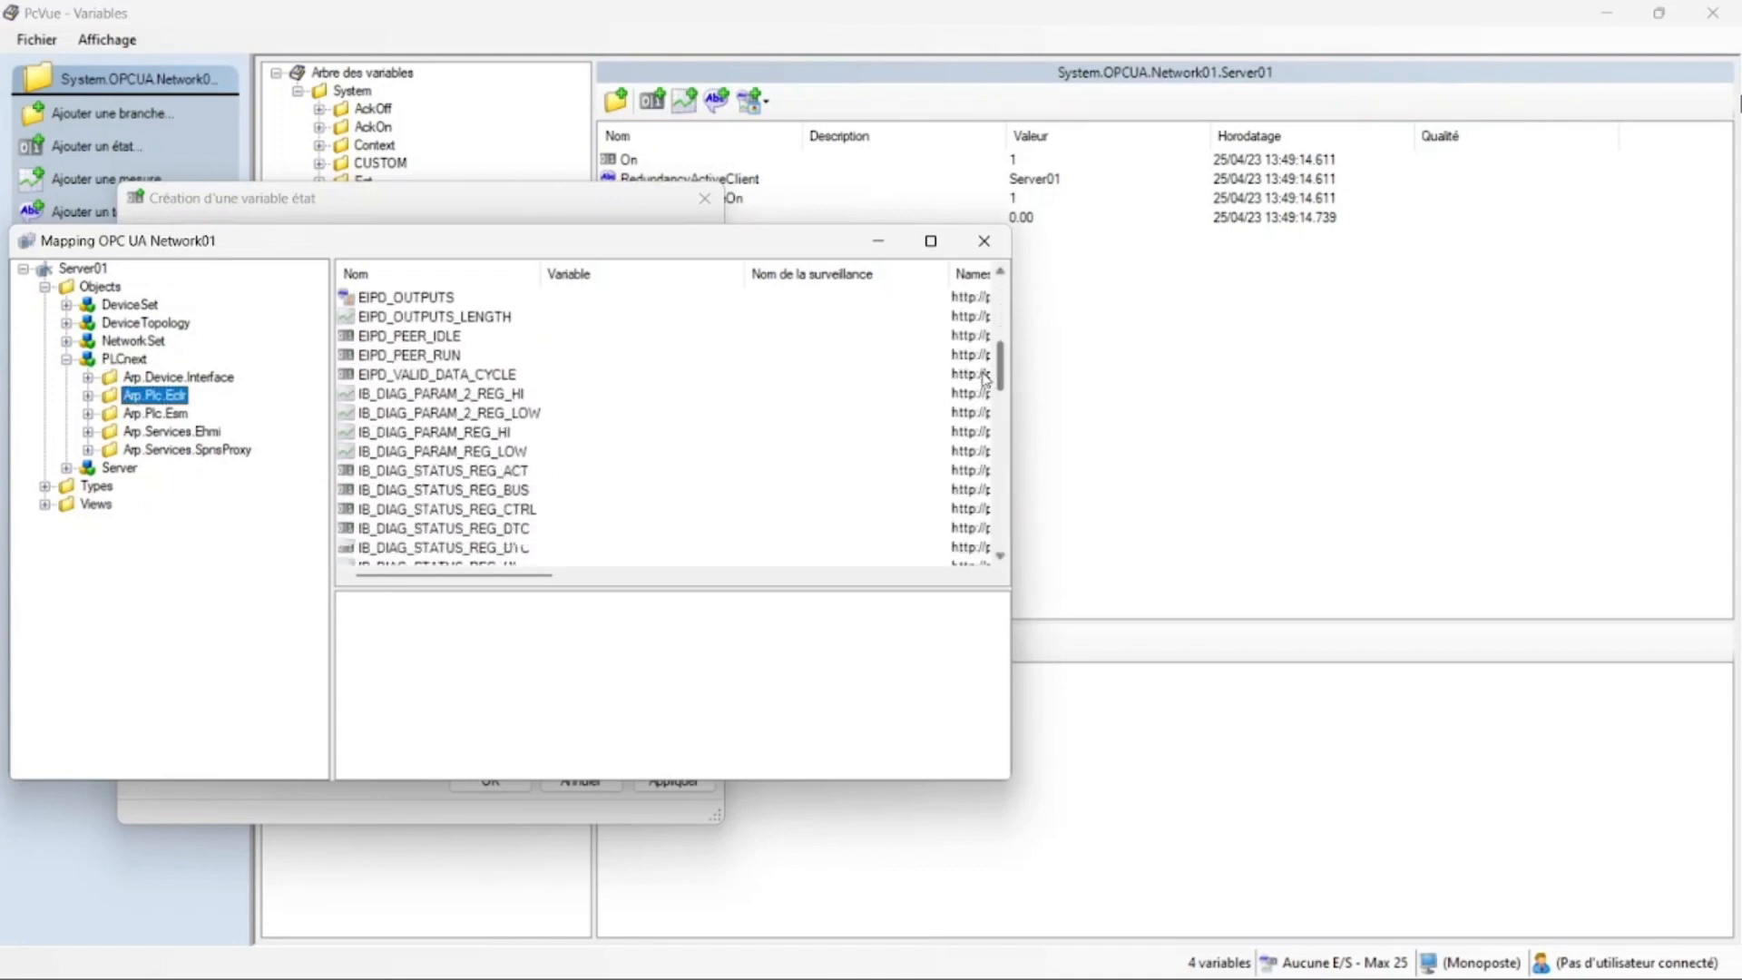
scroll(969, 414, "down", 12)
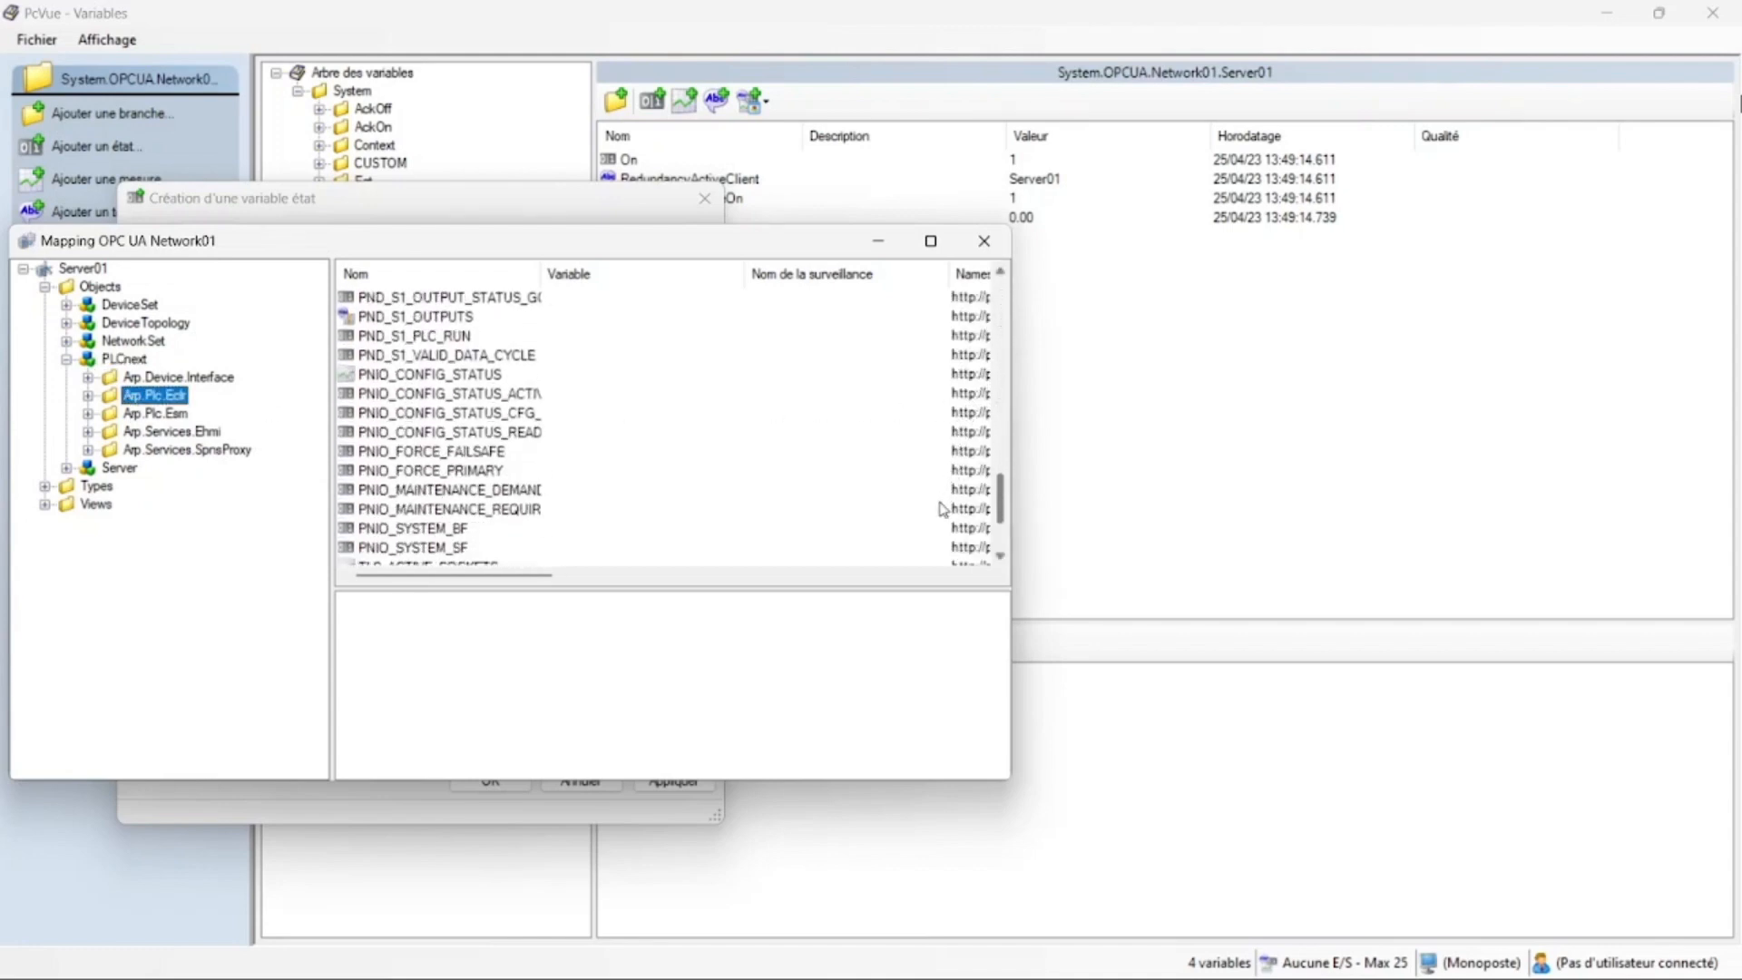
left_click(435, 477)
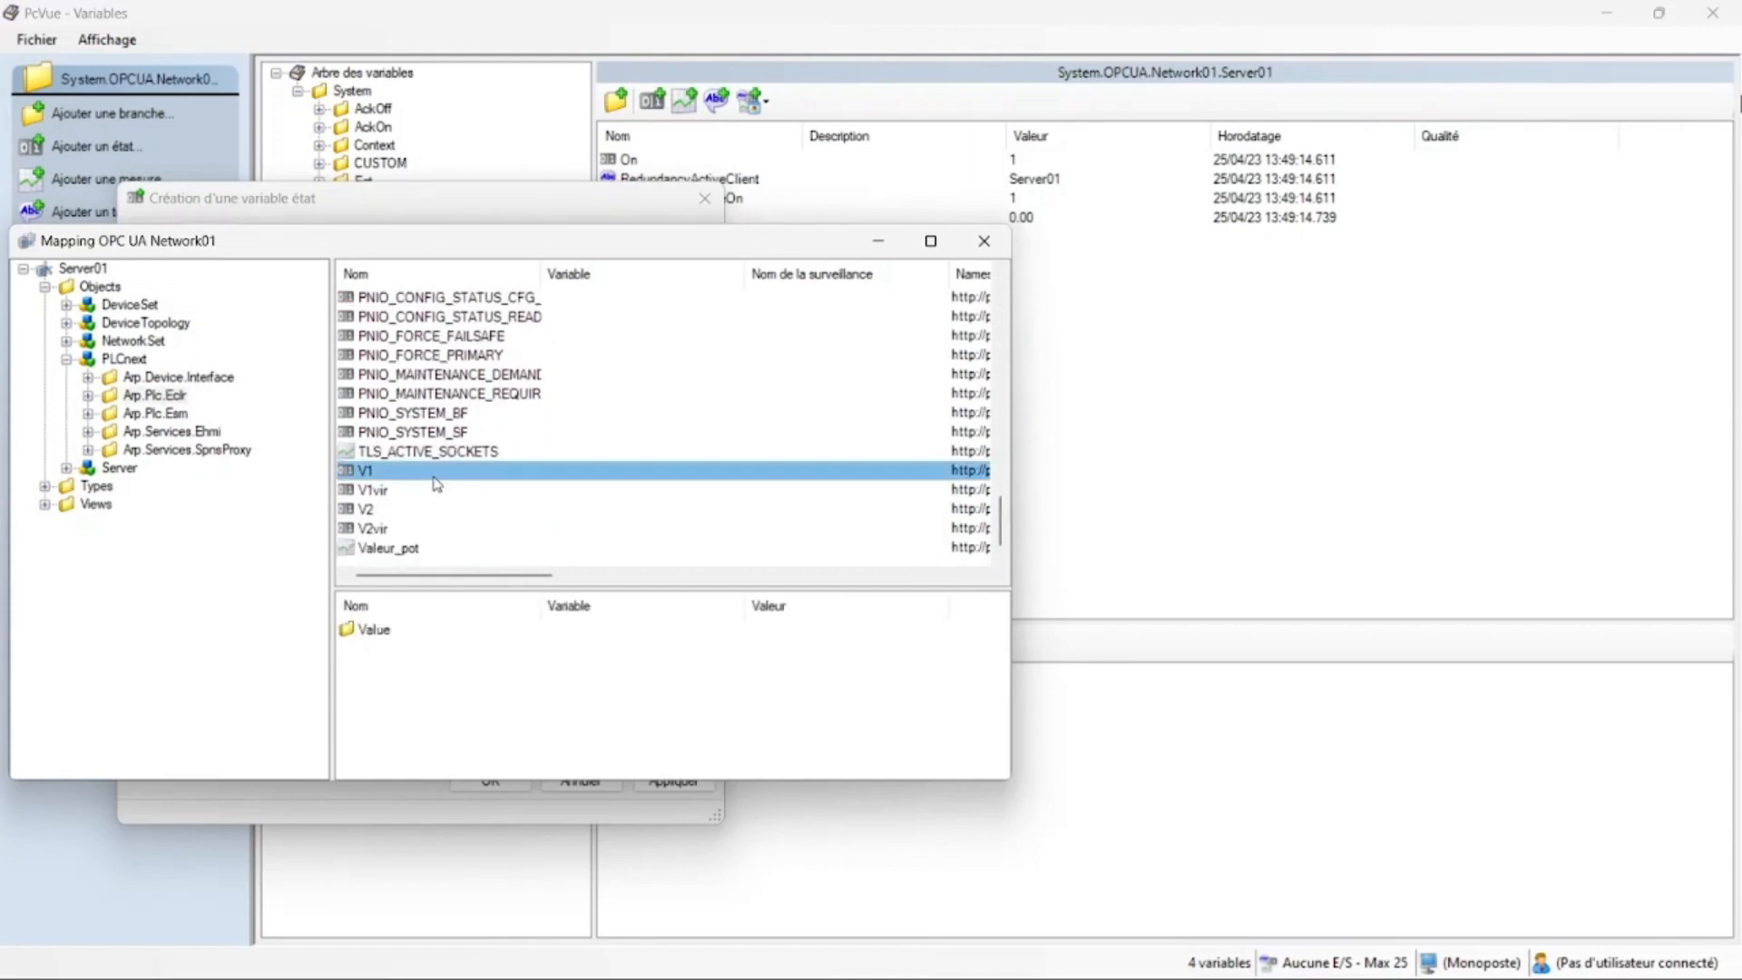
double_click(436, 483)
left_click(676, 782)
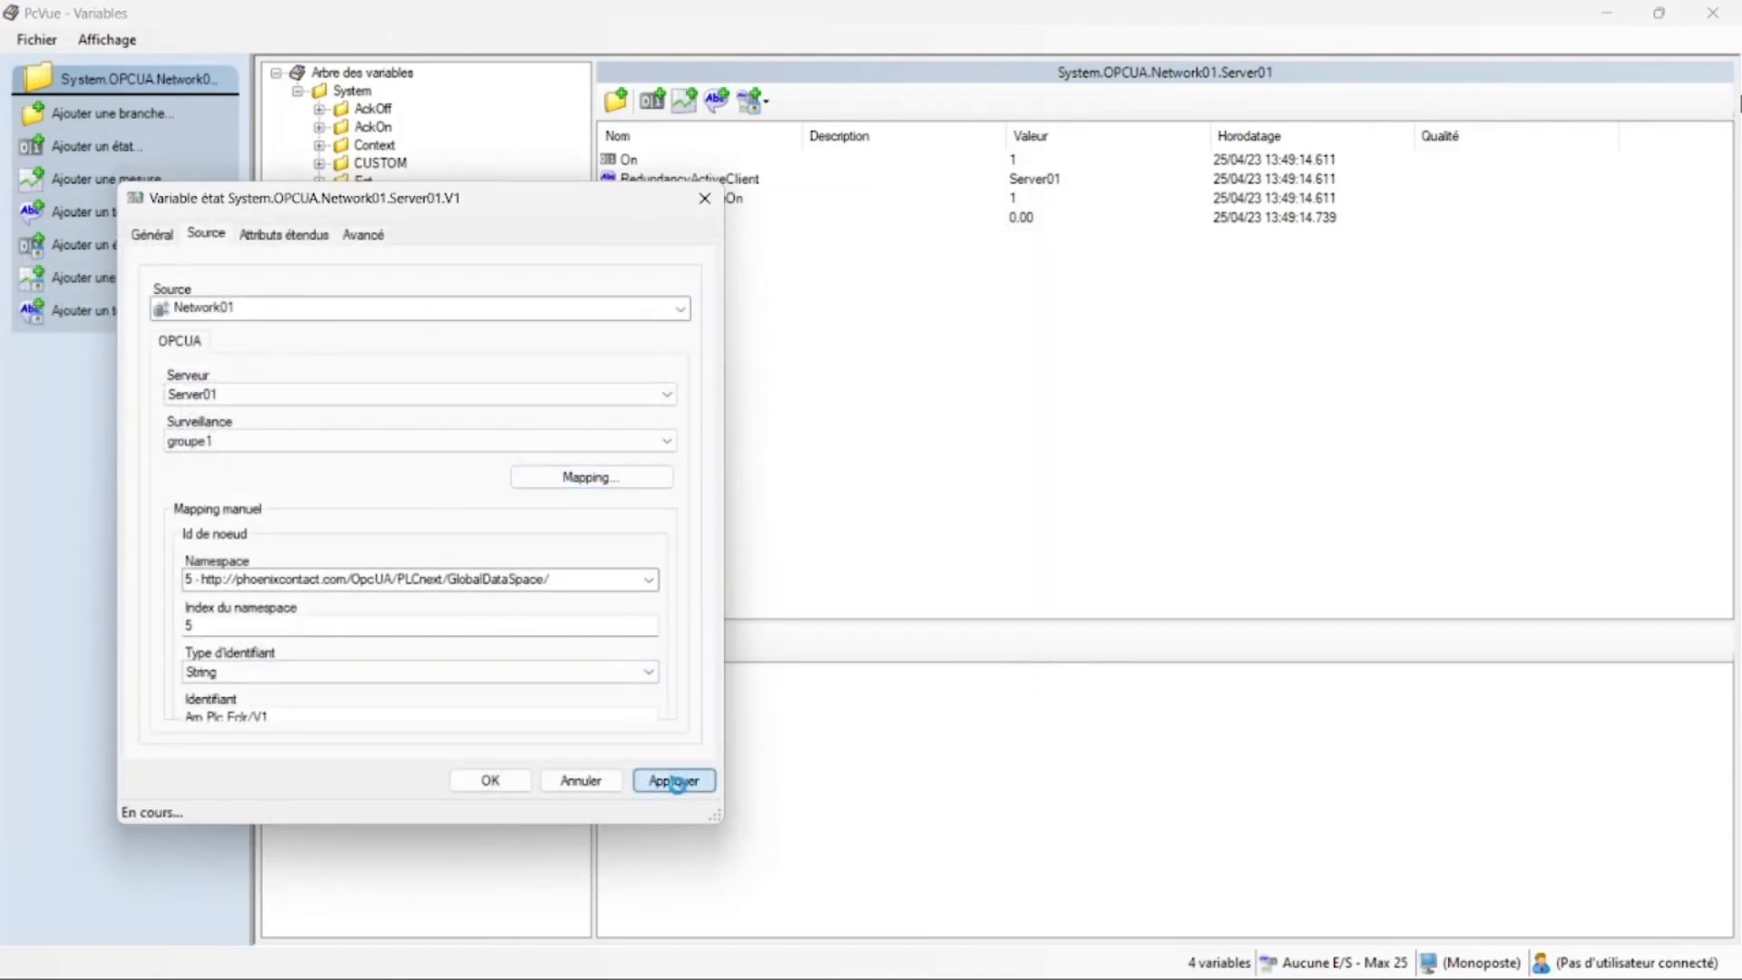
left_click(490, 780)
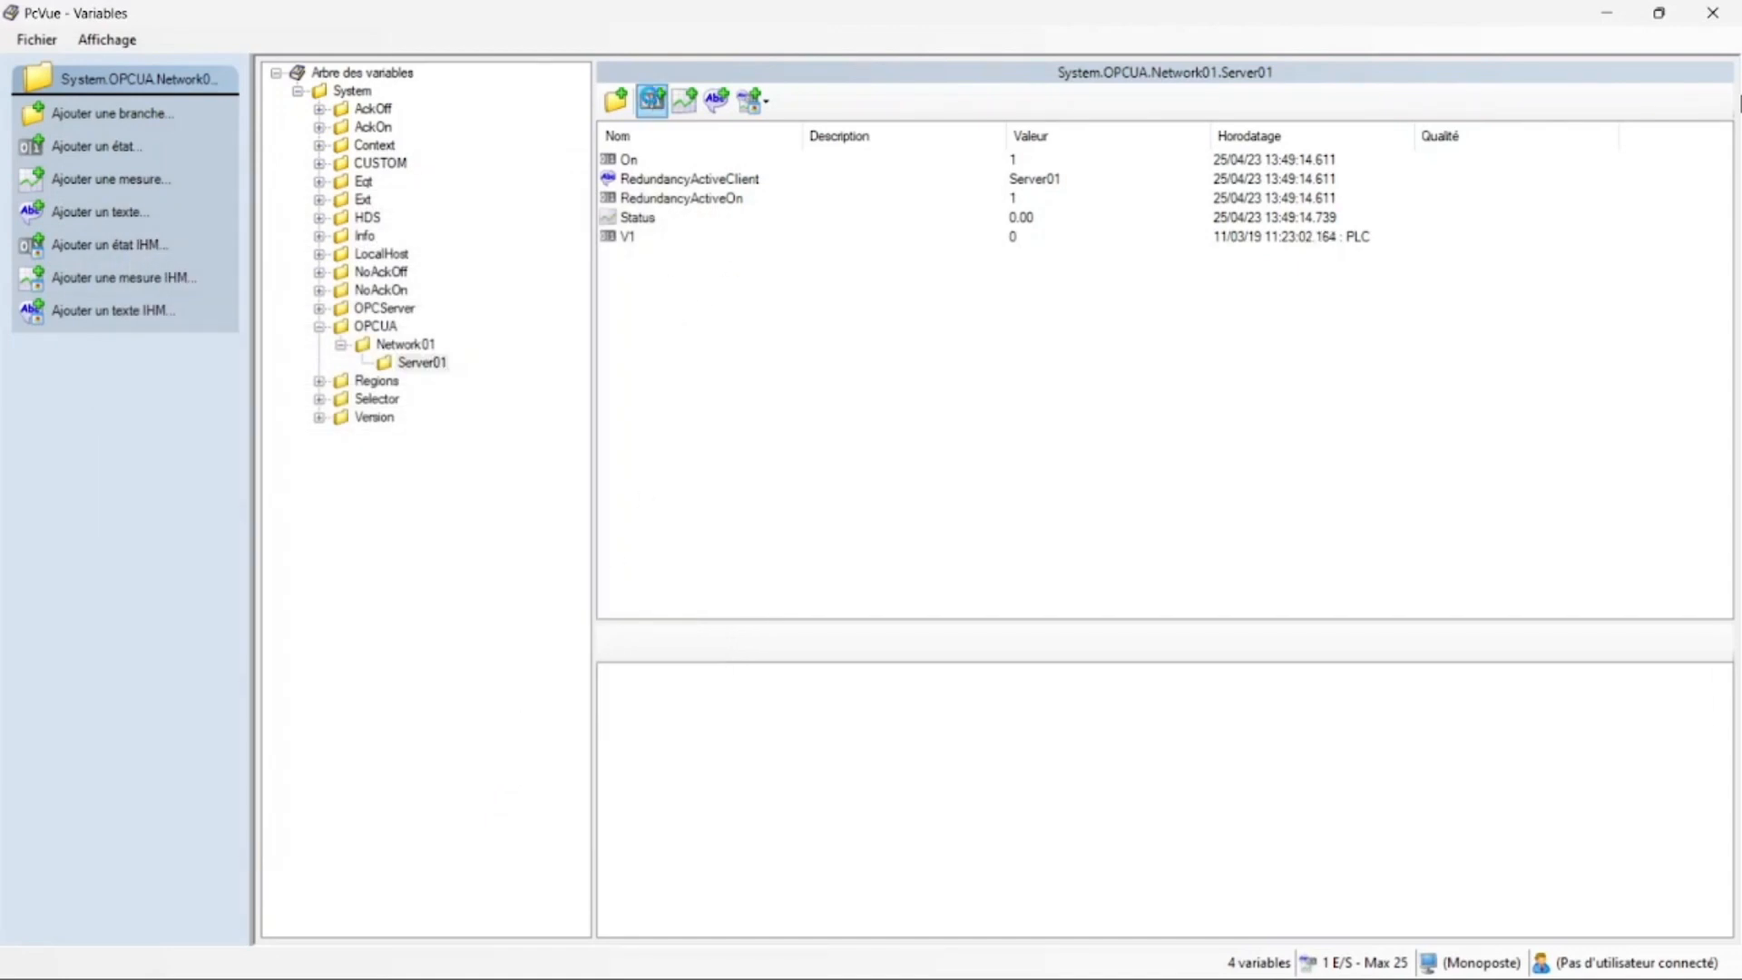
Start a new state variable named V1vir under Server01 with the Commande option enabled
left_click(651, 98)
type("V")
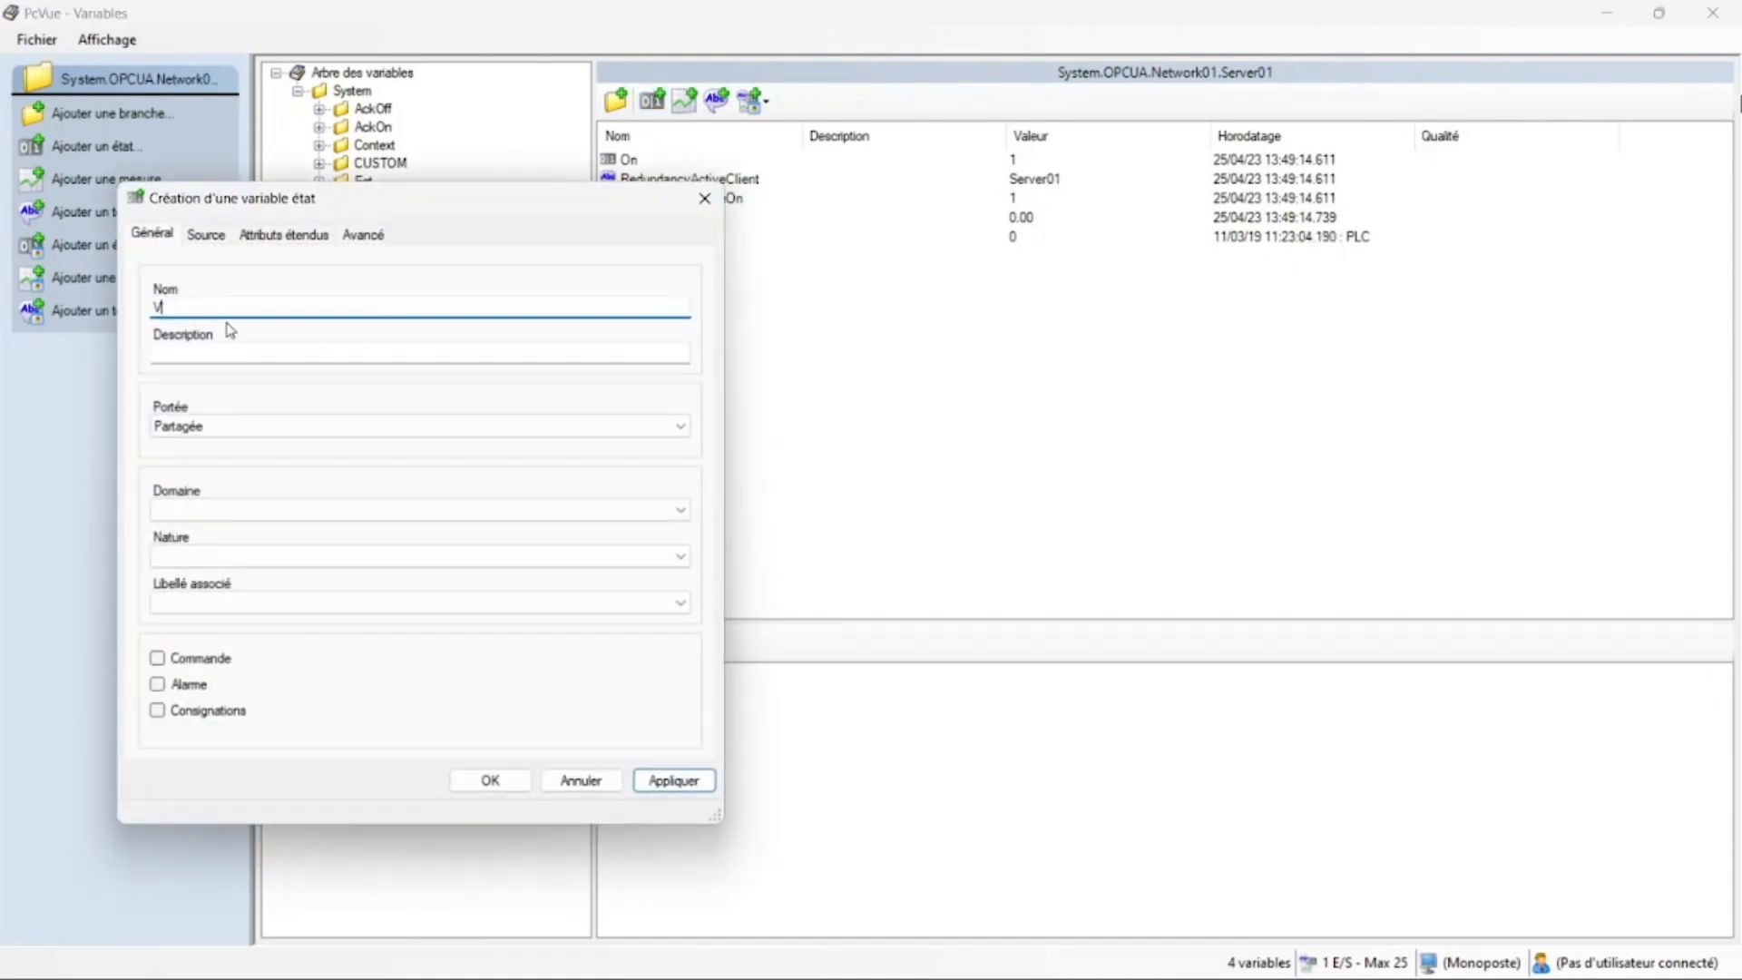
type("1vir")
left_click(158, 659)
Set V1vir's source to Network01, its server to Server01 and its monitoring group to groupe1
left_click(198, 240)
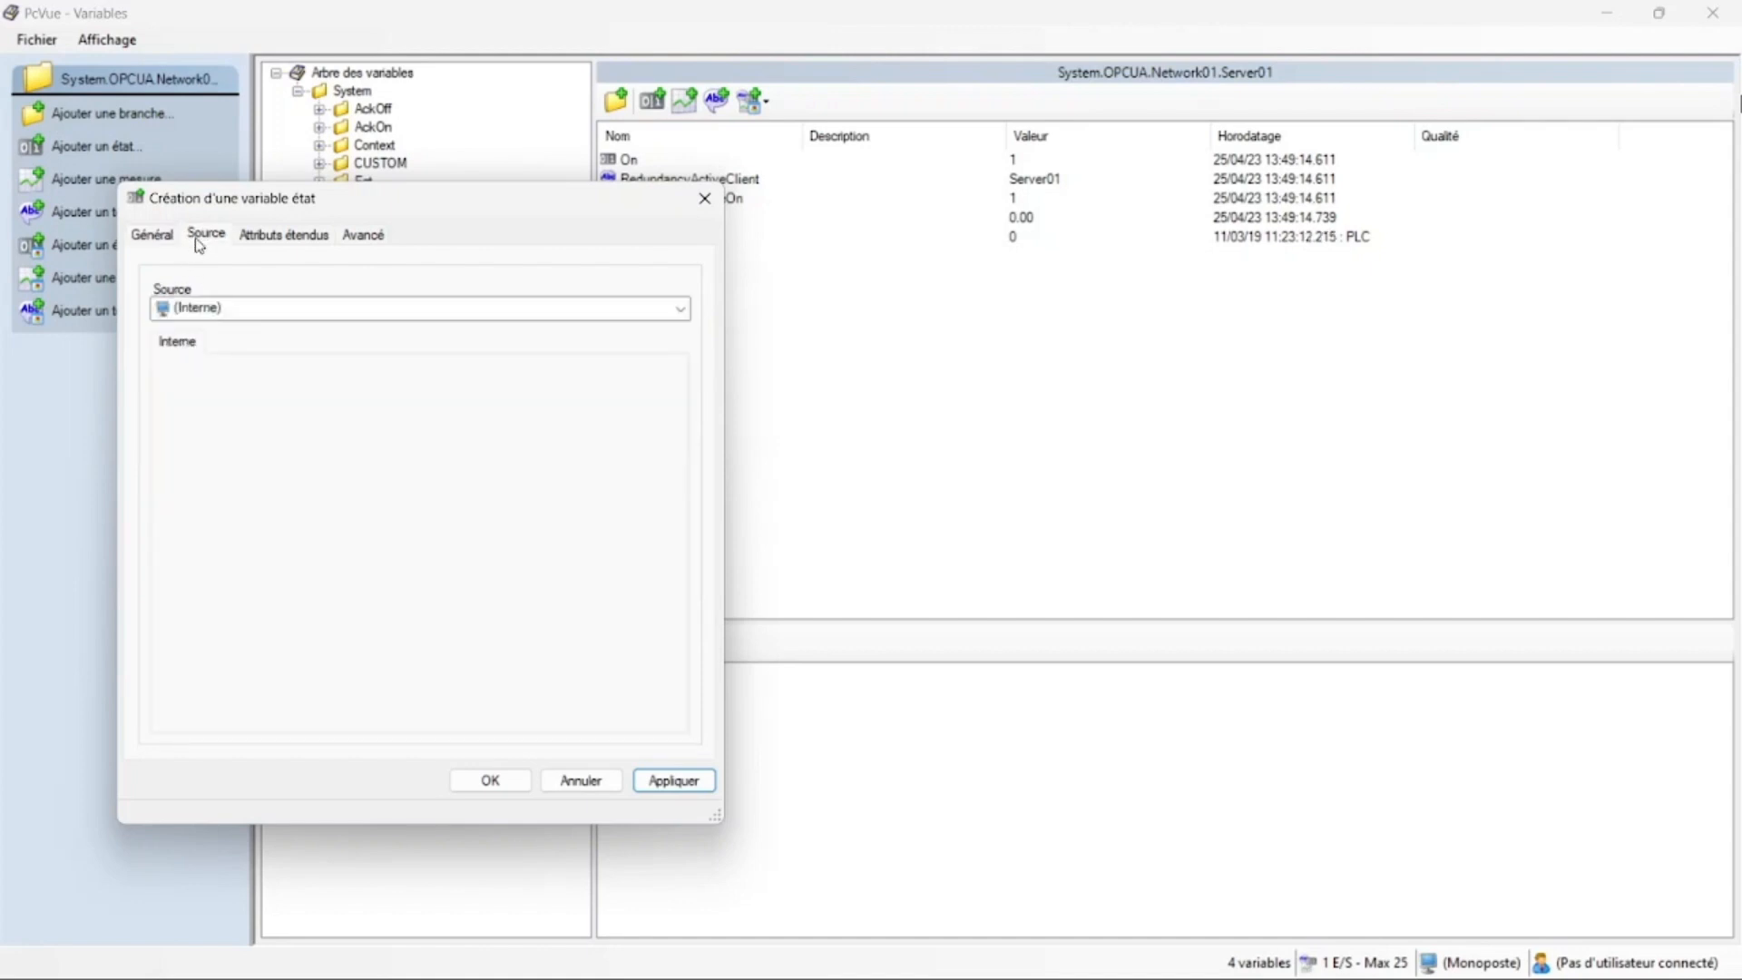
left_click(213, 311)
left_click(198, 350)
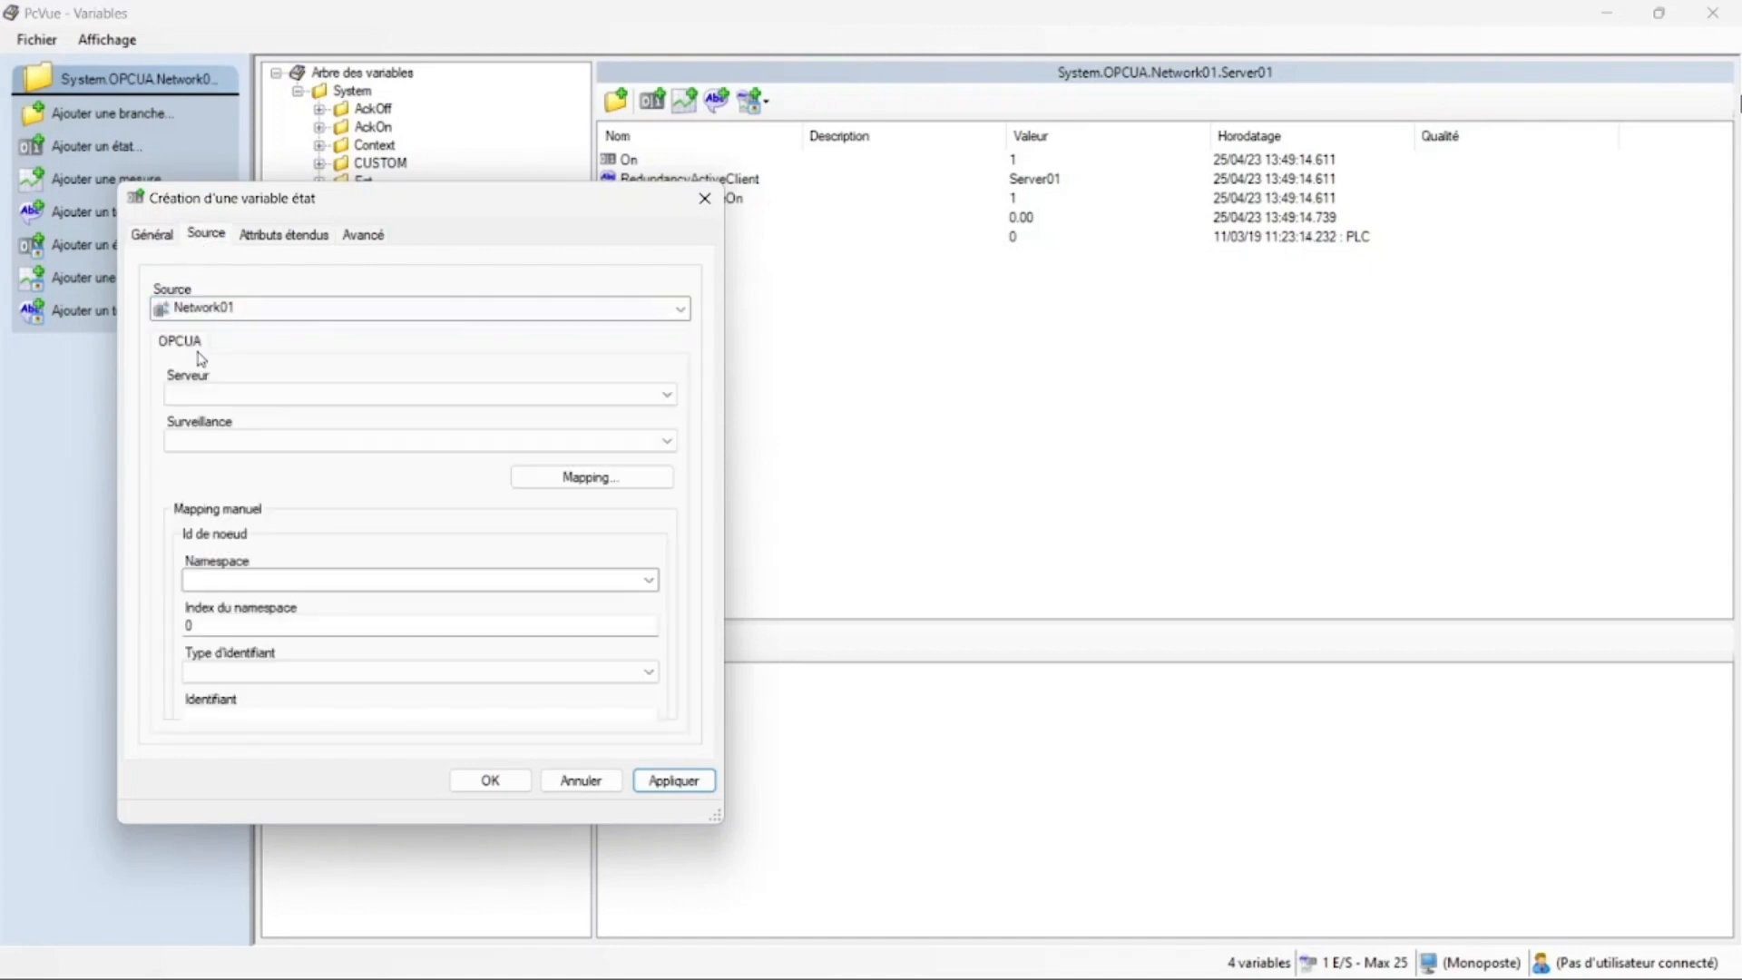
left_click(247, 399)
left_click(211, 407)
left_click(234, 442)
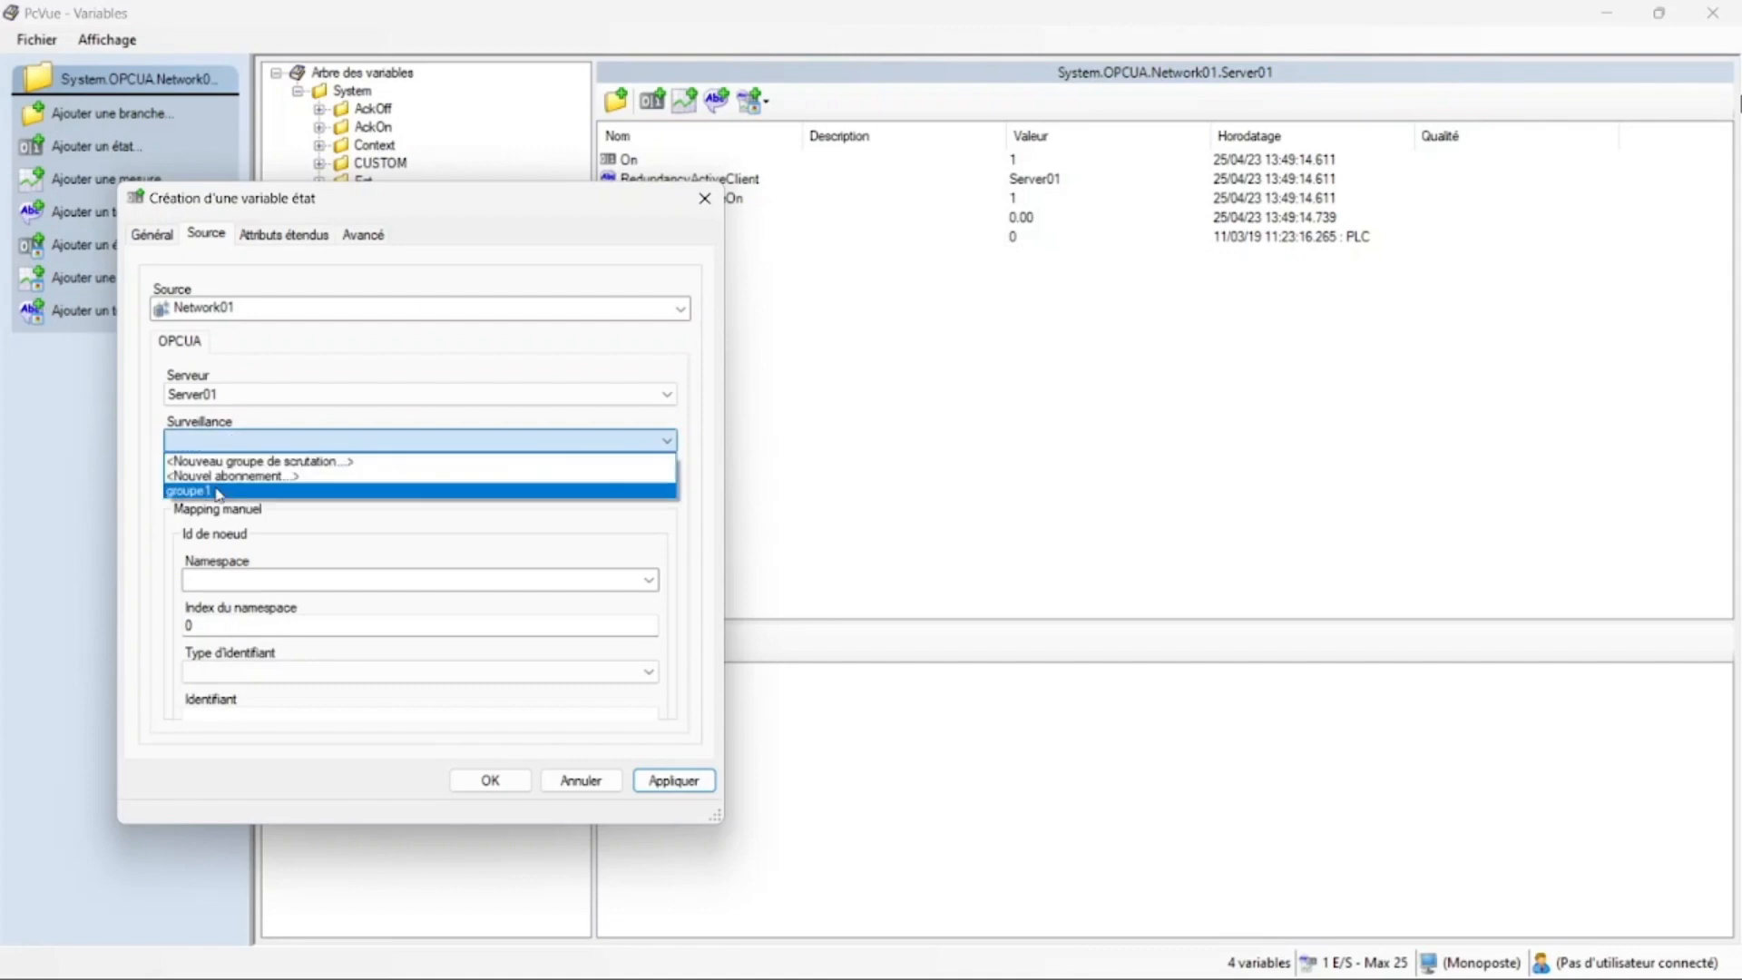
left_click(217, 491)
Map V1vir to the V1vir node under Objects, PLCnext, Arp.Plc.Eclr, and apply the new variable
left_click(642, 487)
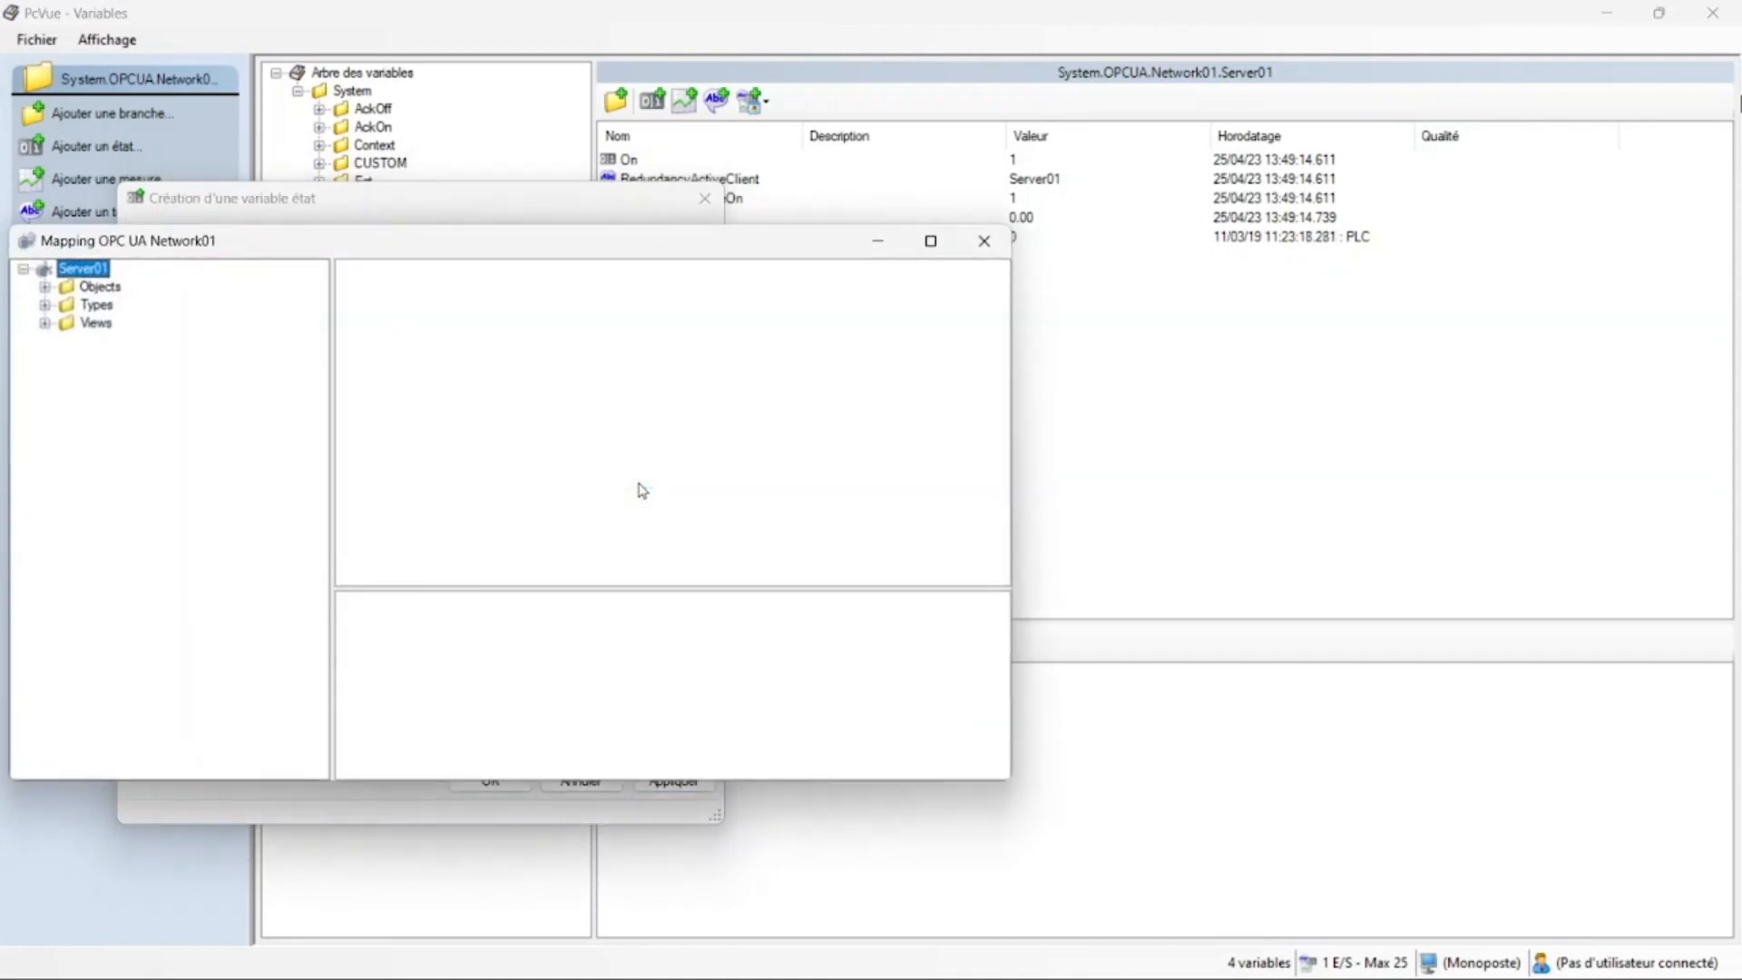
left_click(44, 287)
left_click(123, 359)
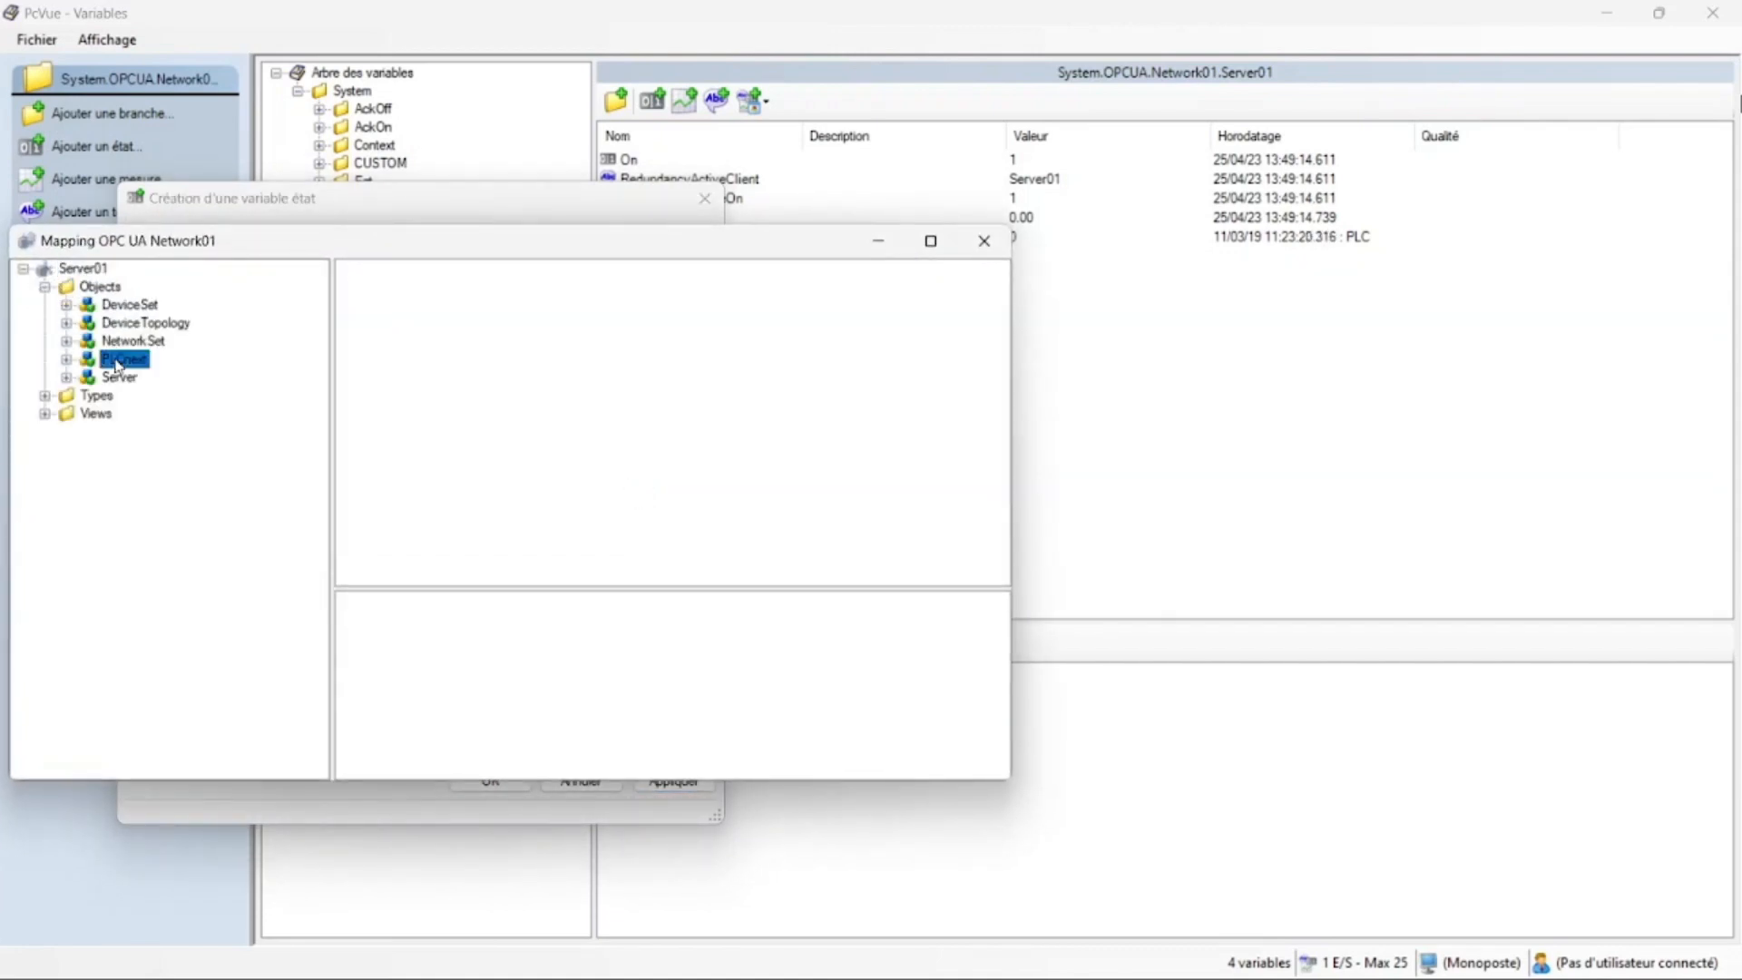
left_click(66, 360)
left_click(145, 396)
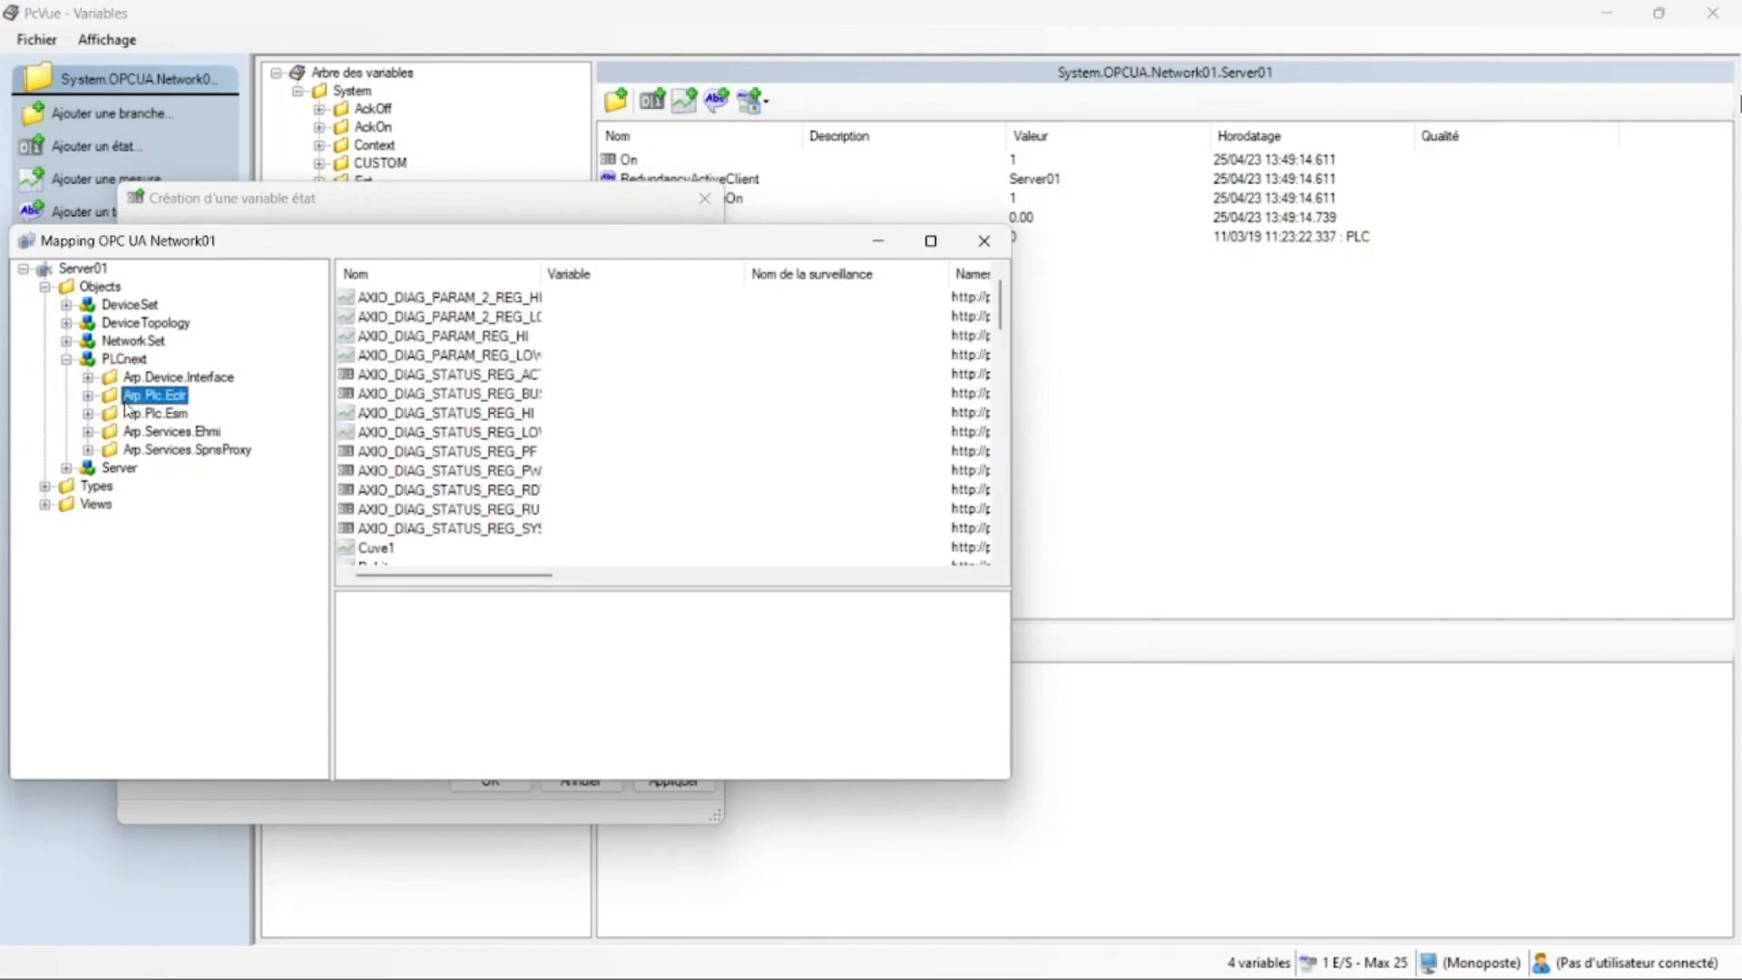
left_click_drag(999, 318, 1004, 551)
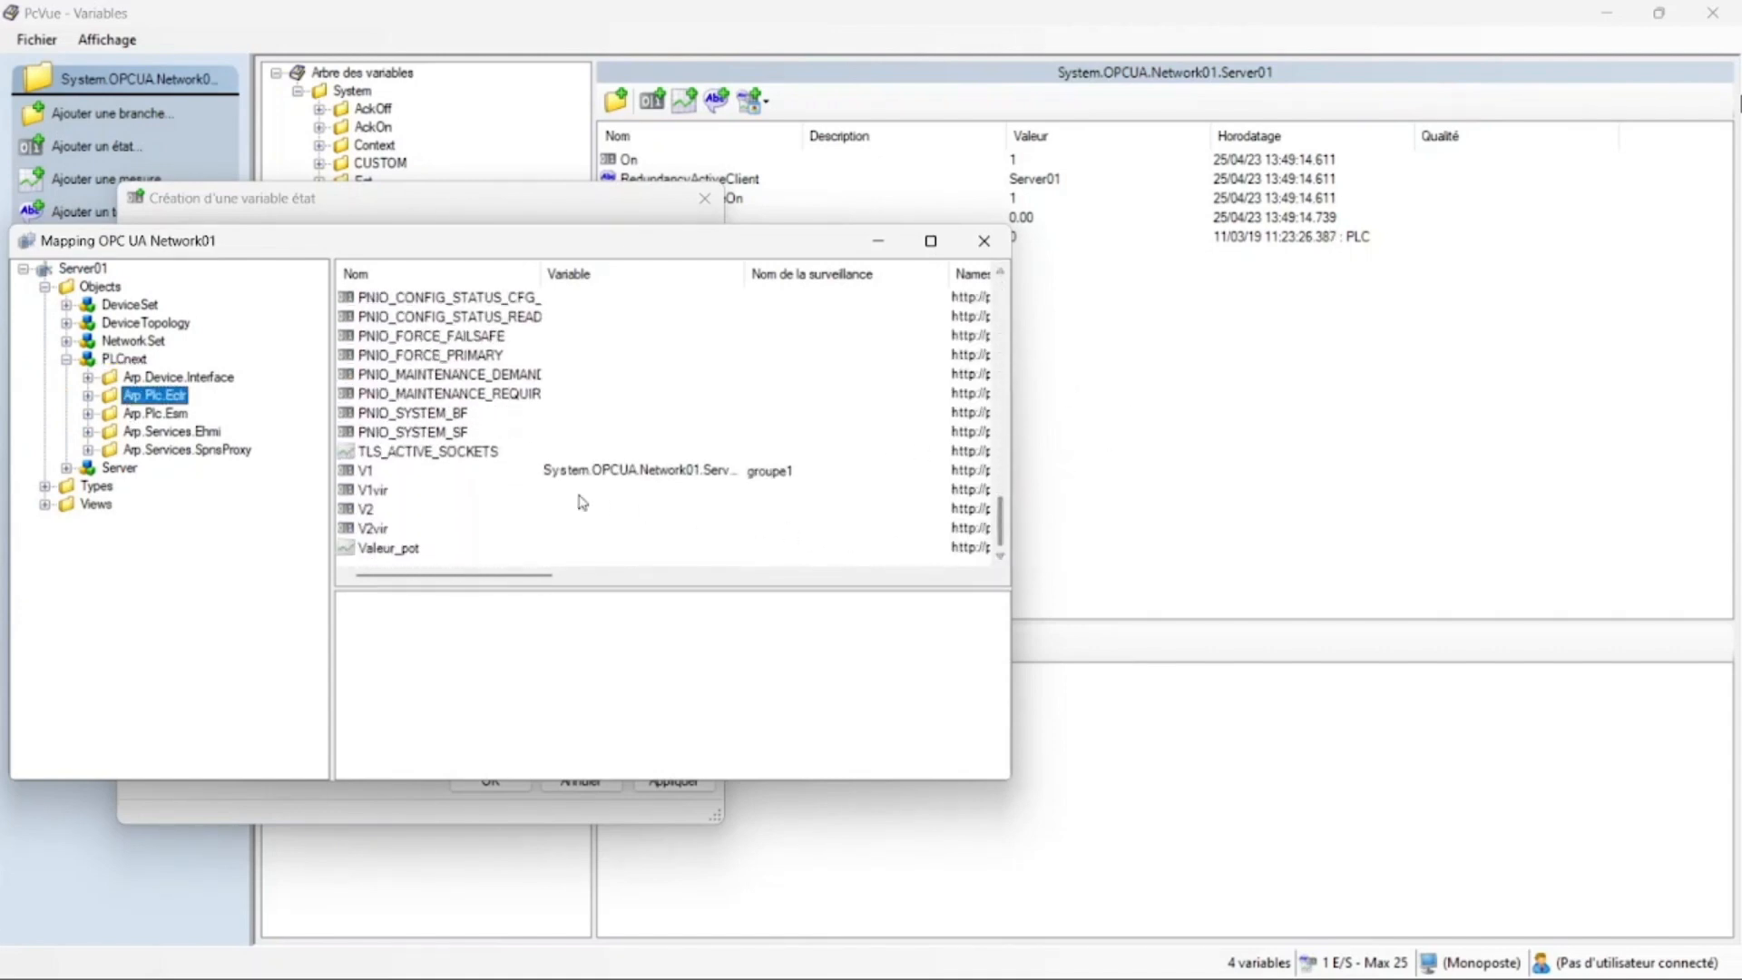
left_click(382, 493)
double_click(382, 493)
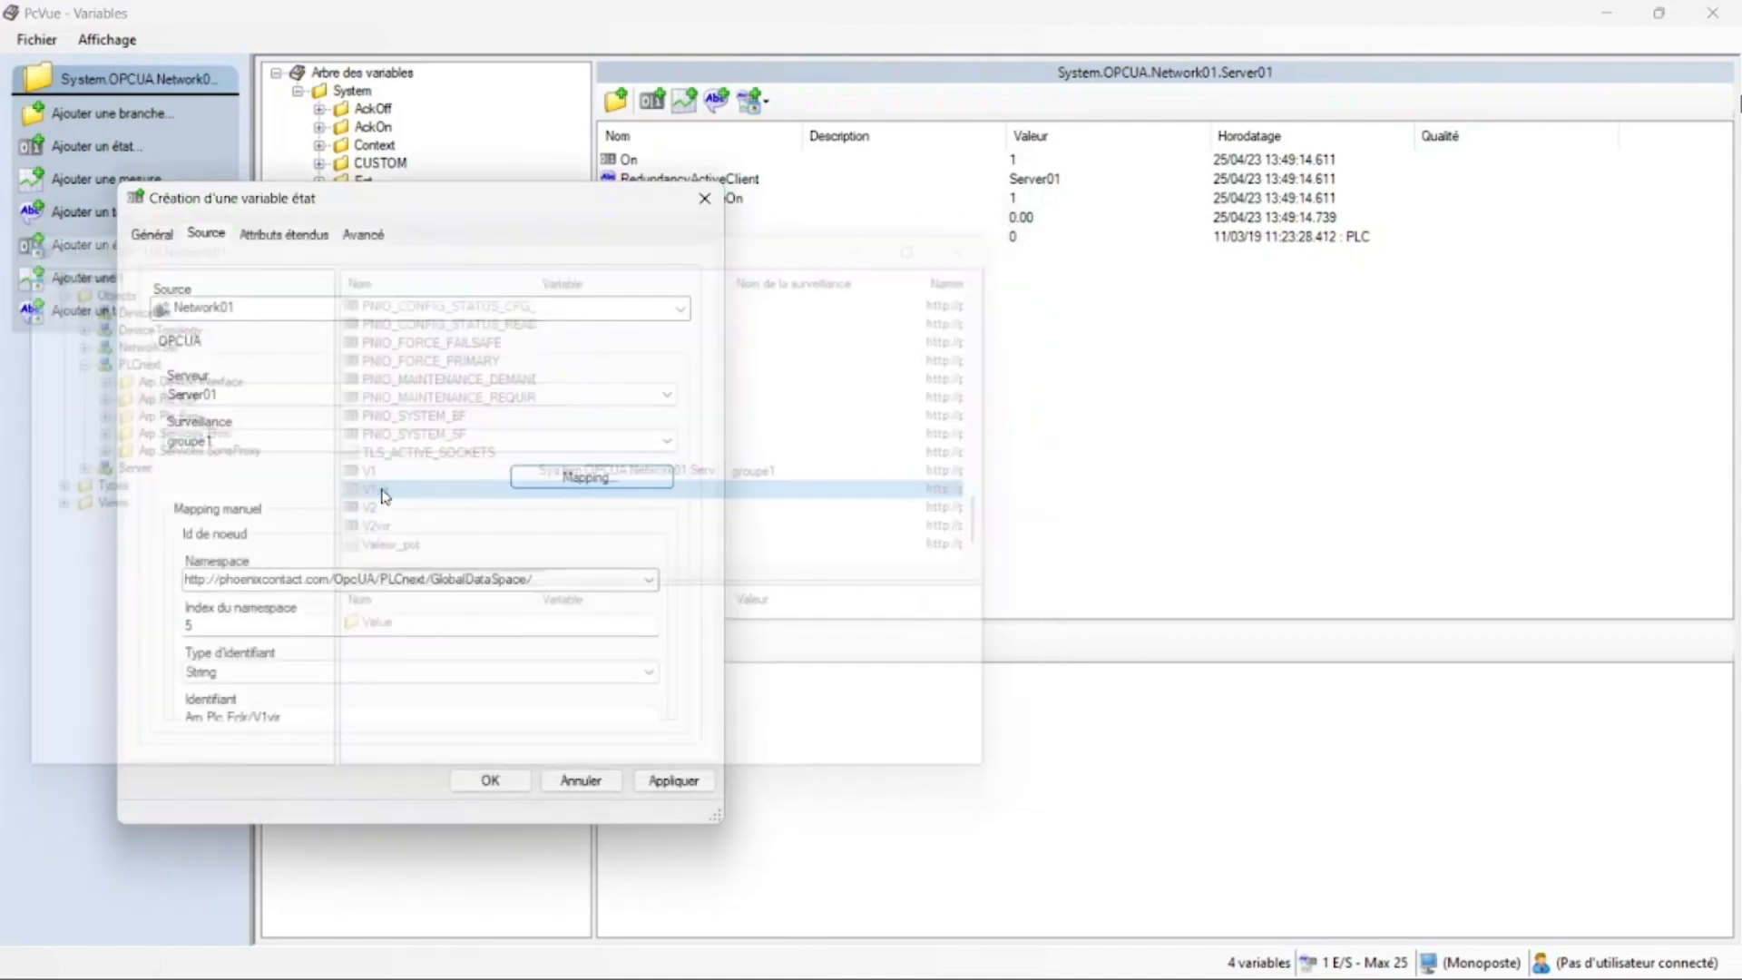
left_click(676, 782)
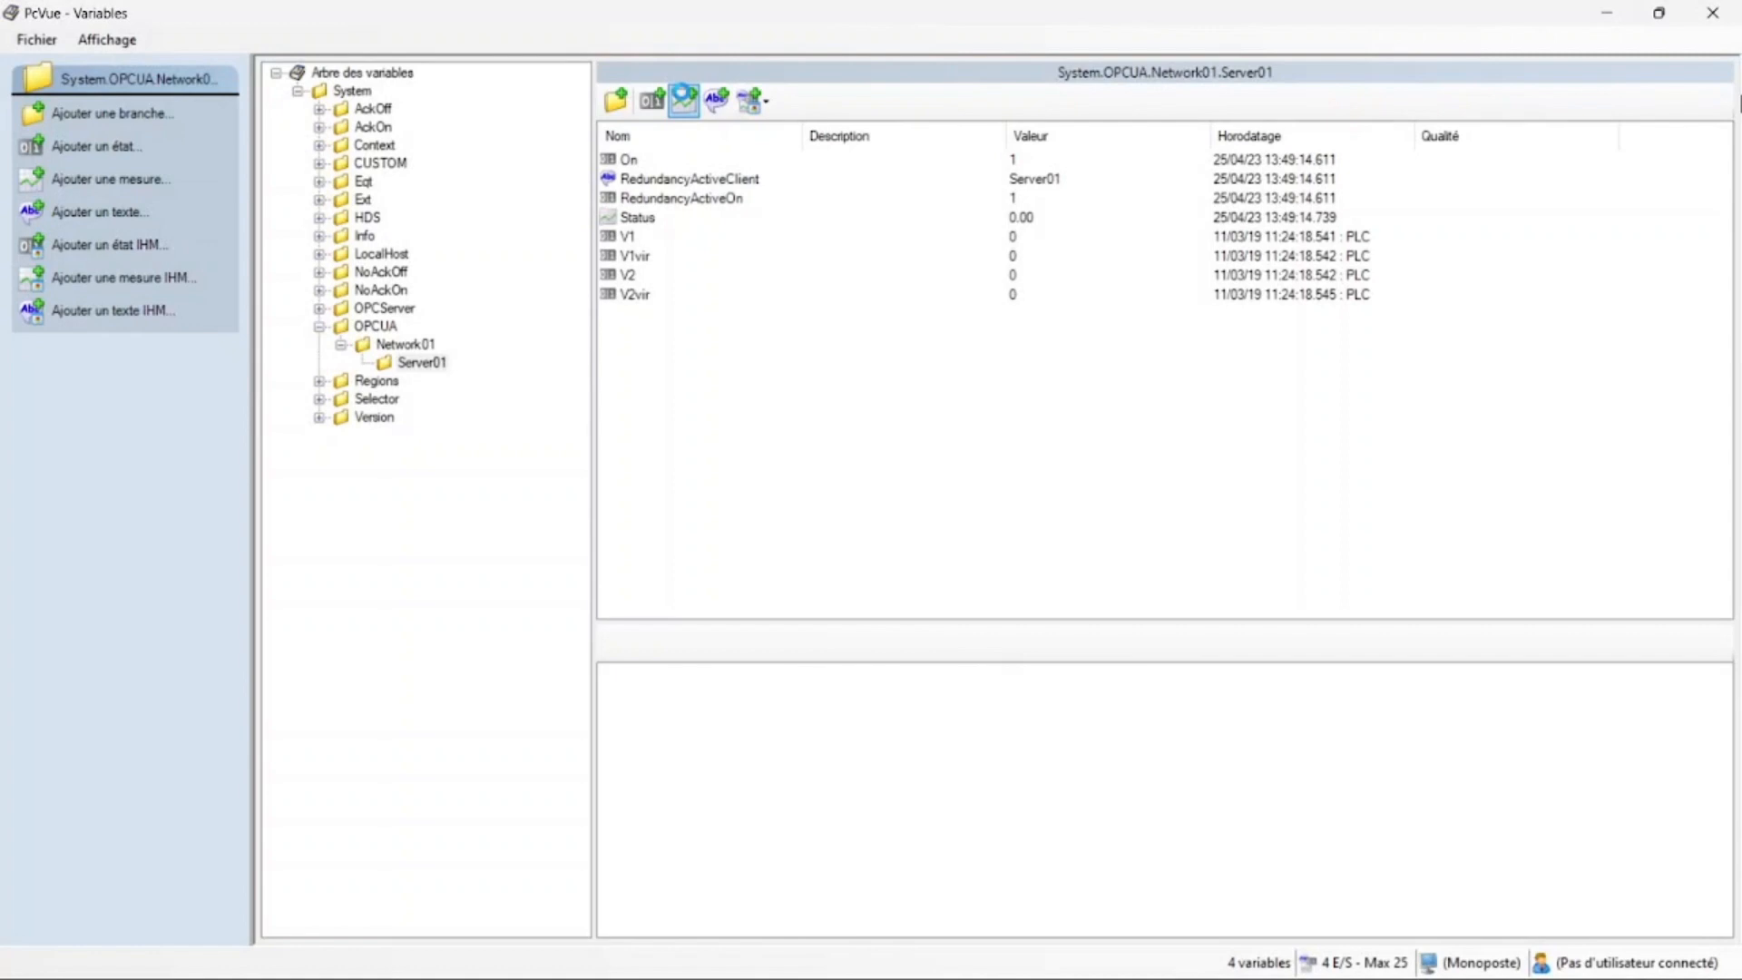
Start a new measurement variable named Cuve1 under Server01 with unit L
left_click(685, 100)
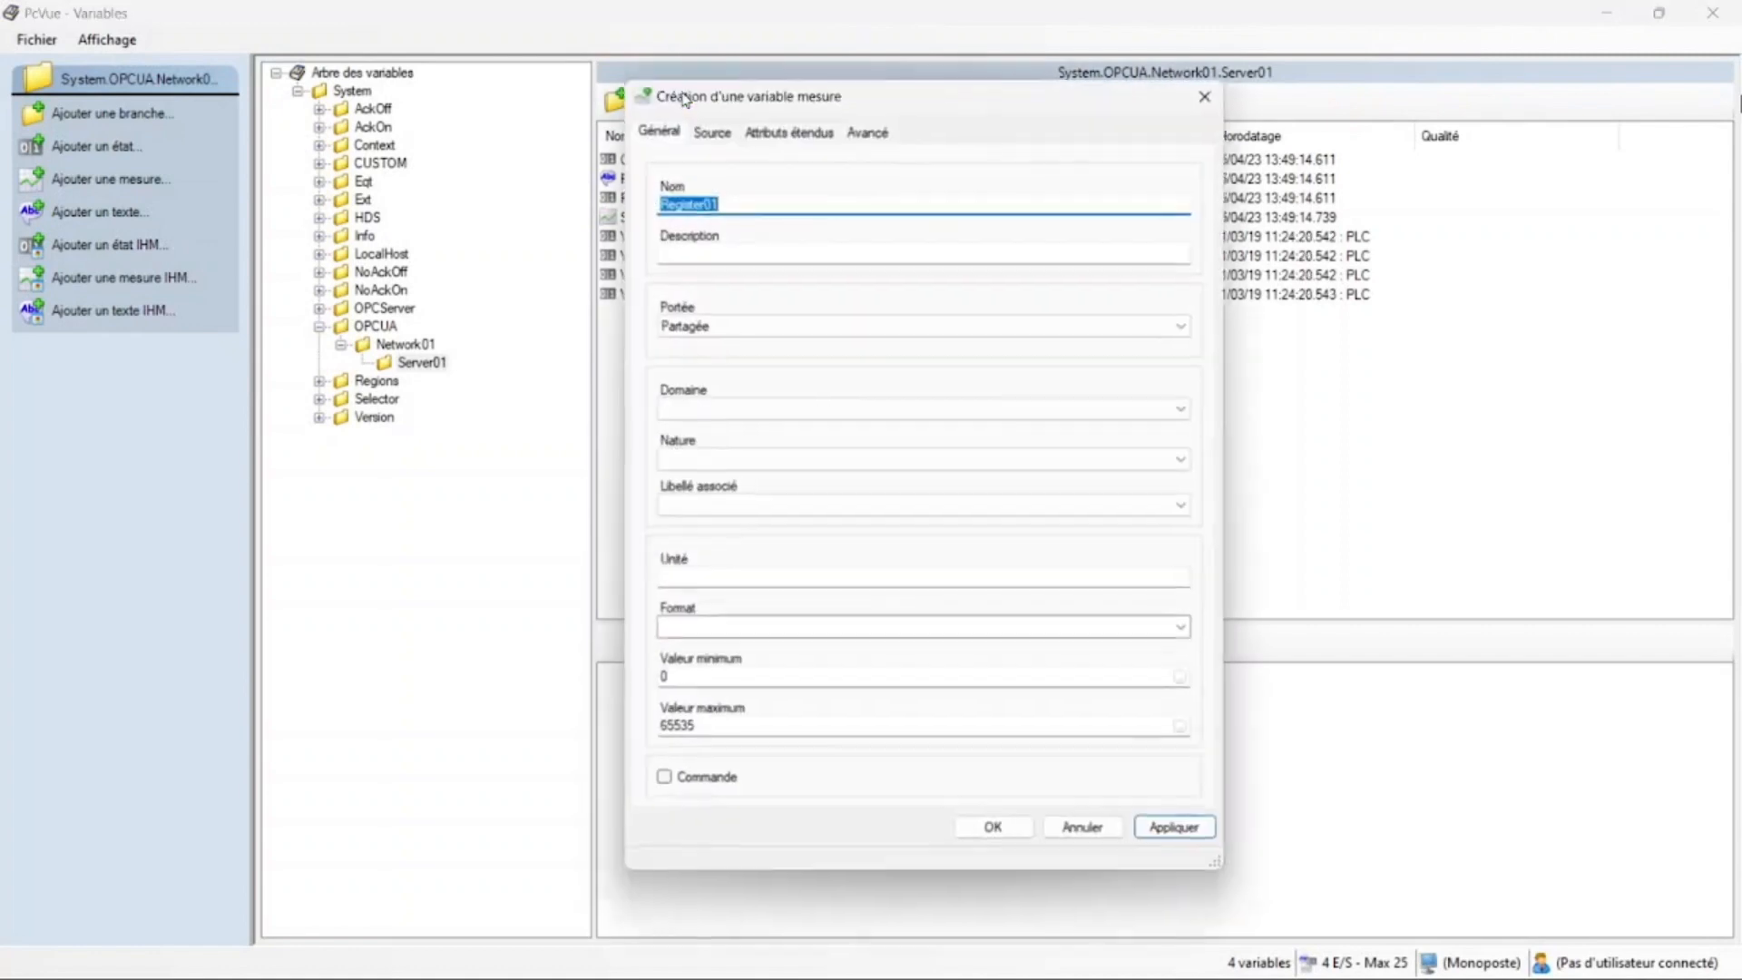
type("C")
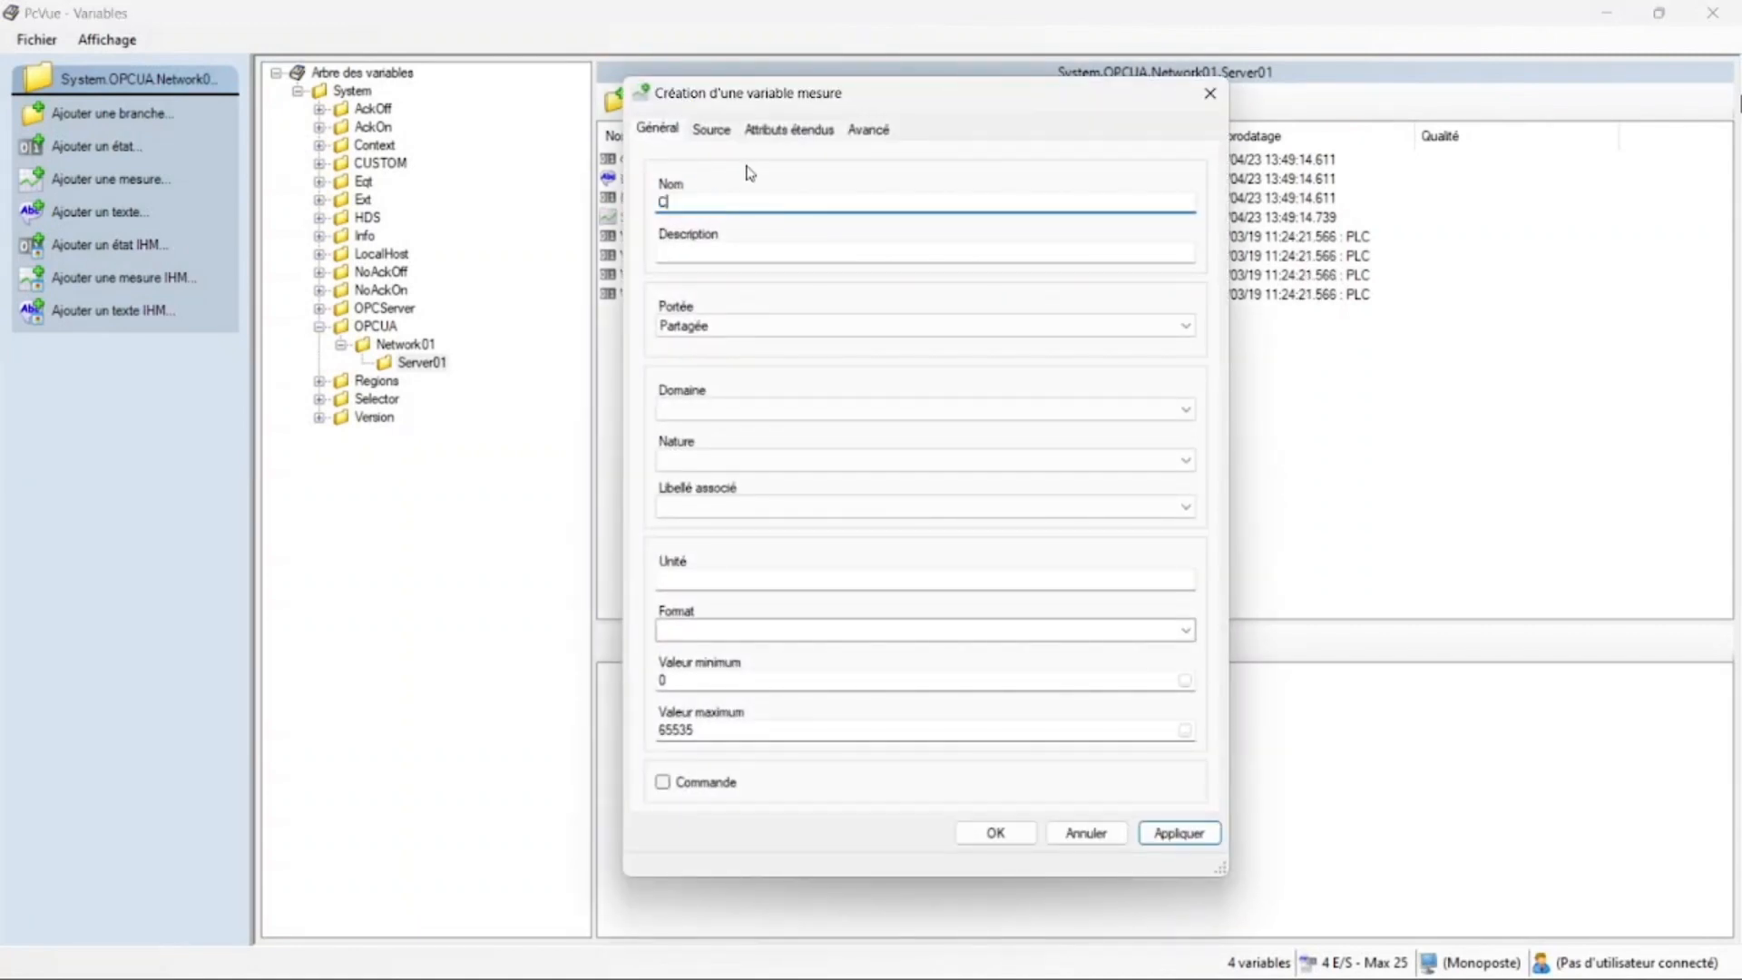
type("uve1")
left_click(749, 581)
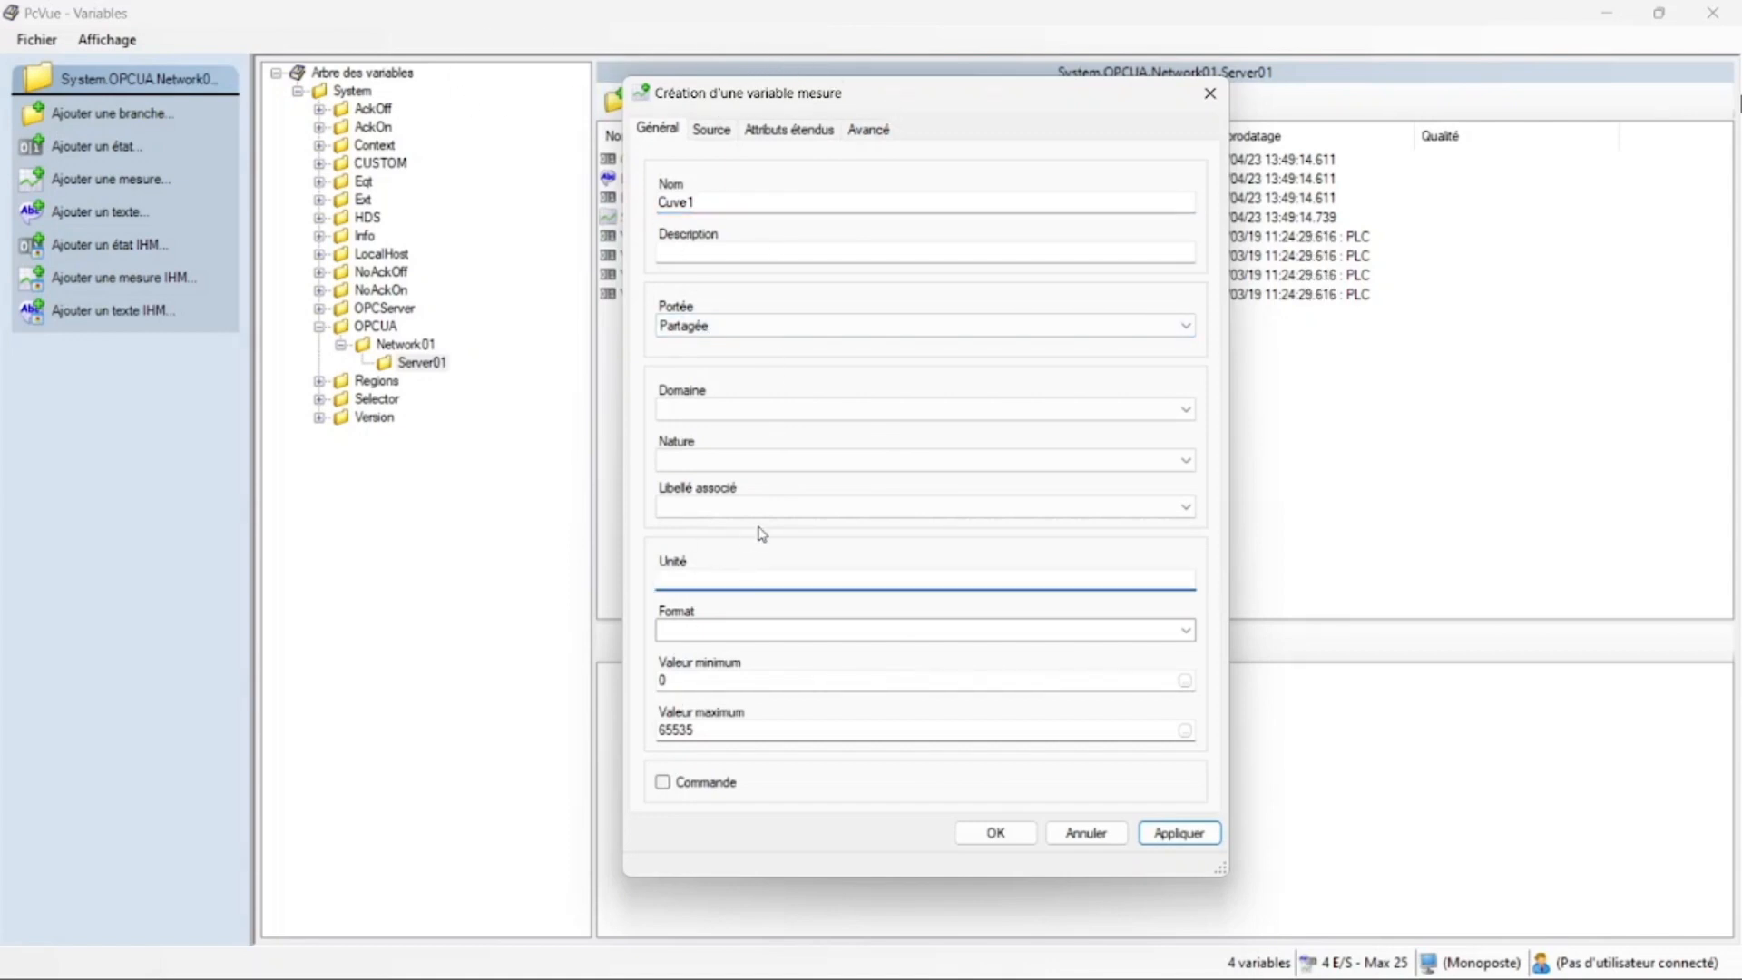
type("L")
key("Tab")
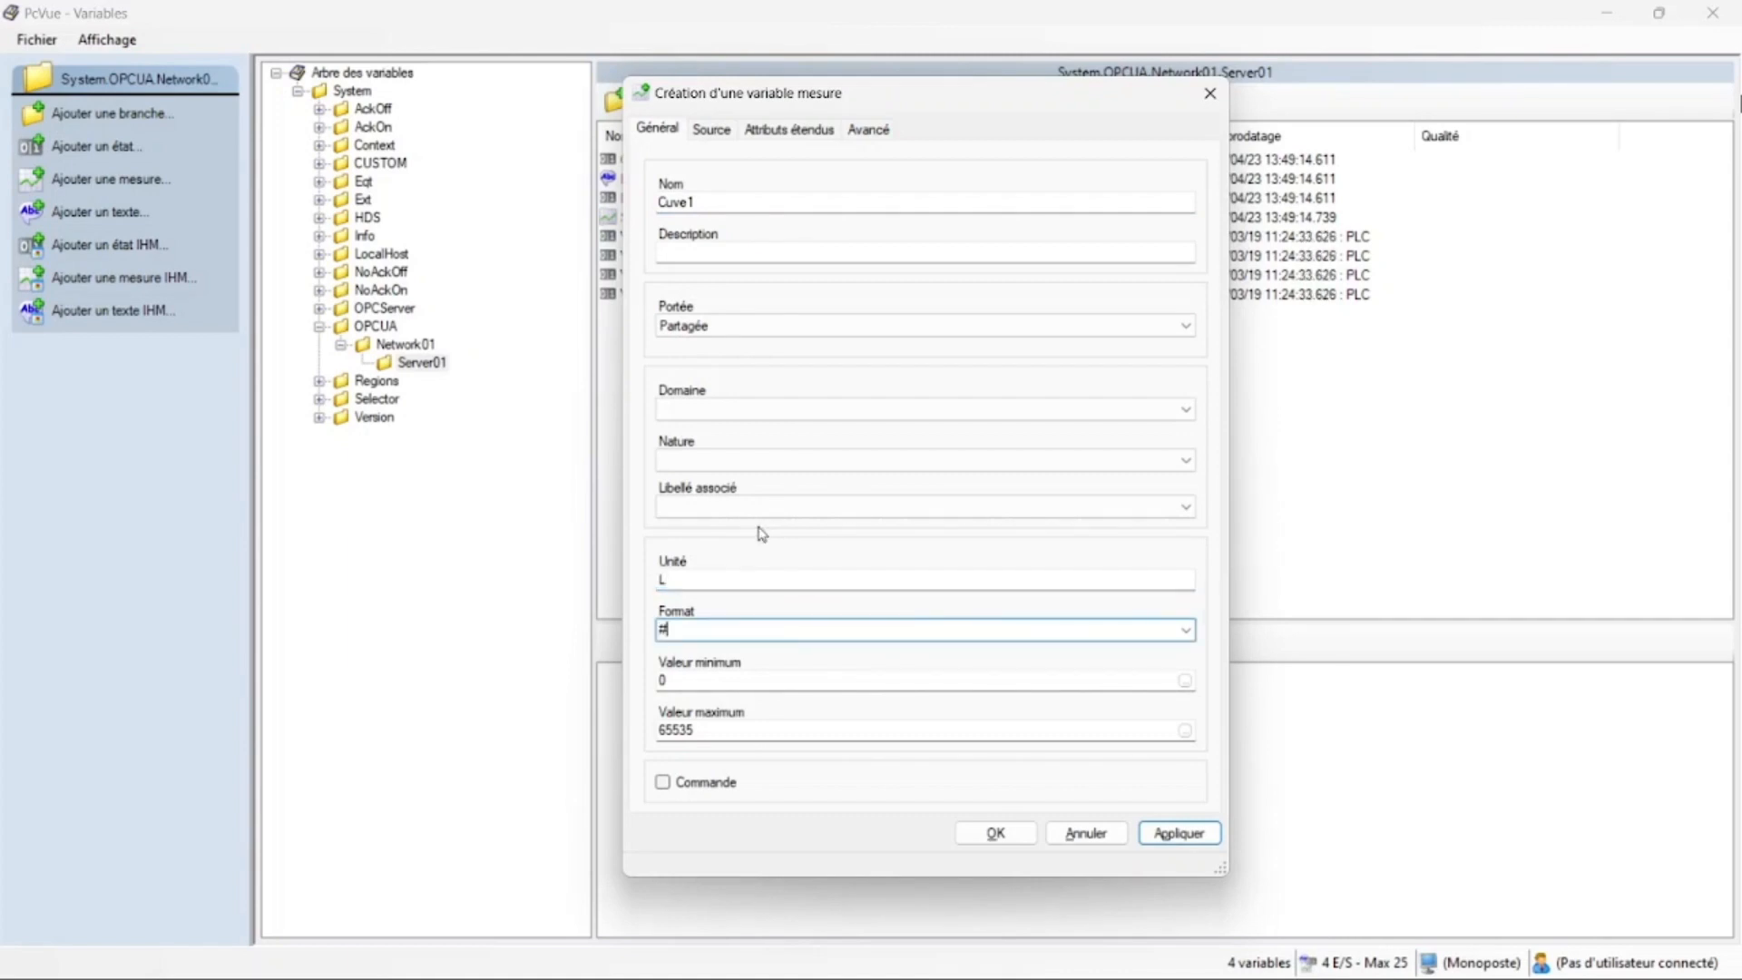
Set the display format of Cuve1 to #.##u
type("#.##")
key("shift+Home")
key("Down")
key("End")
type("u")
left_click(1196, 633)
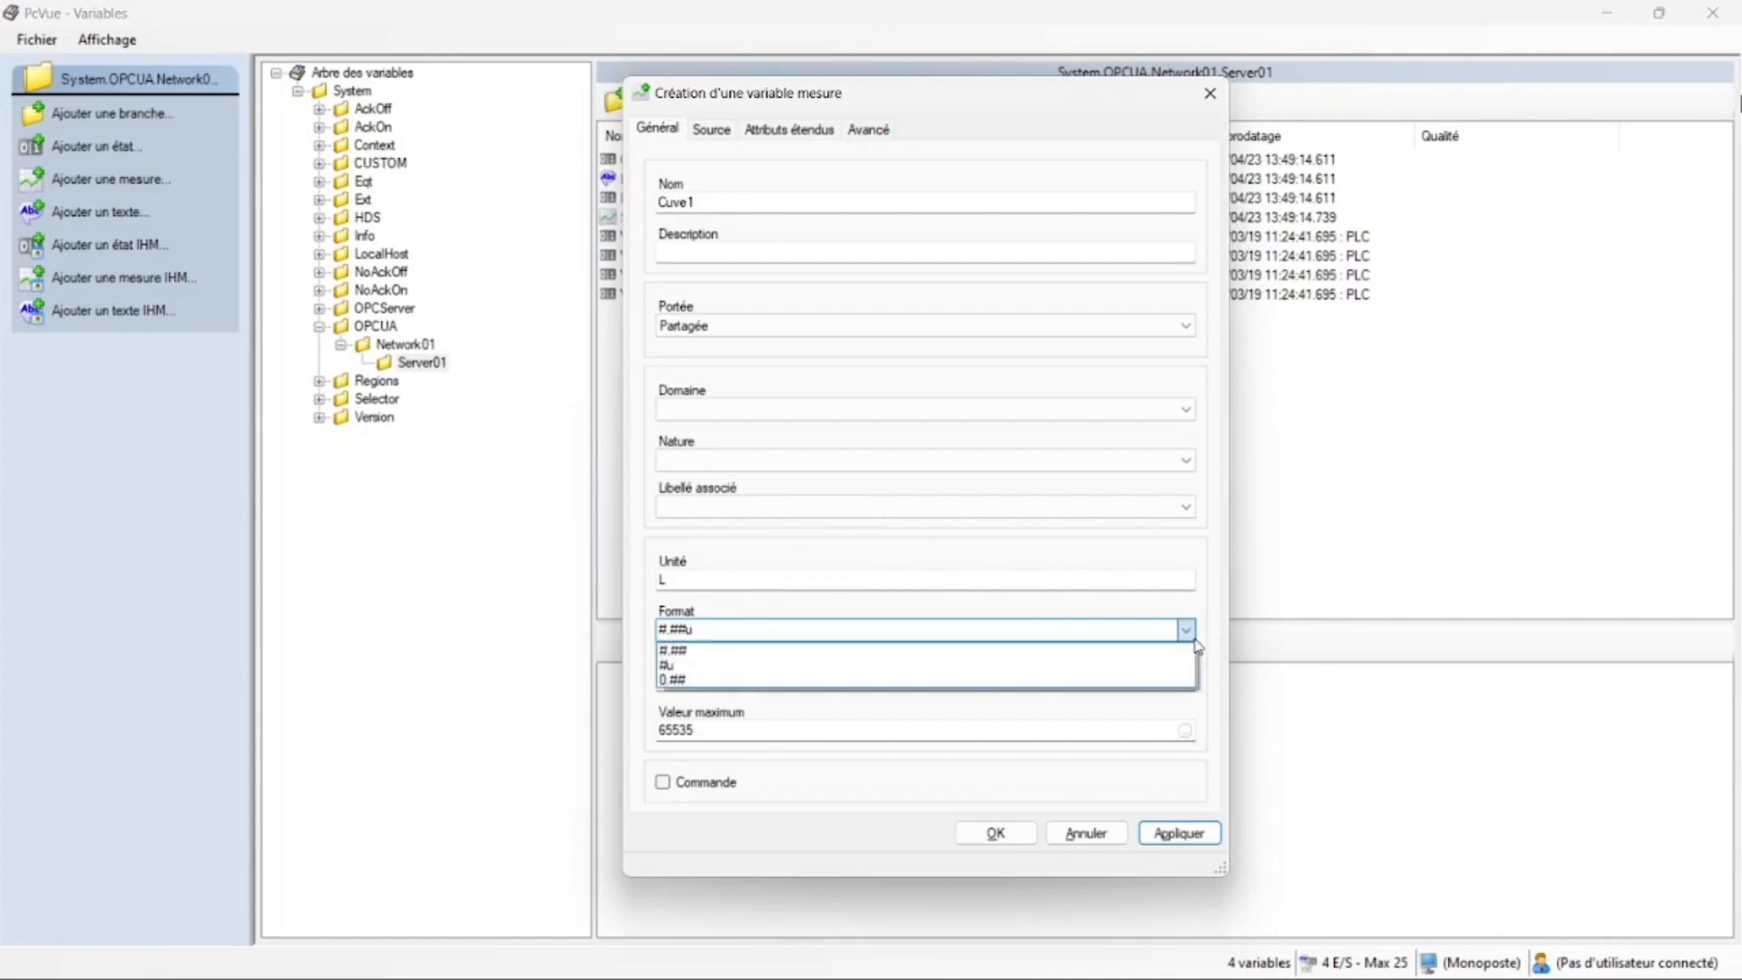
left_click(727, 753)
Set the maximum value of Cuve1 to 100
left_click(727, 731)
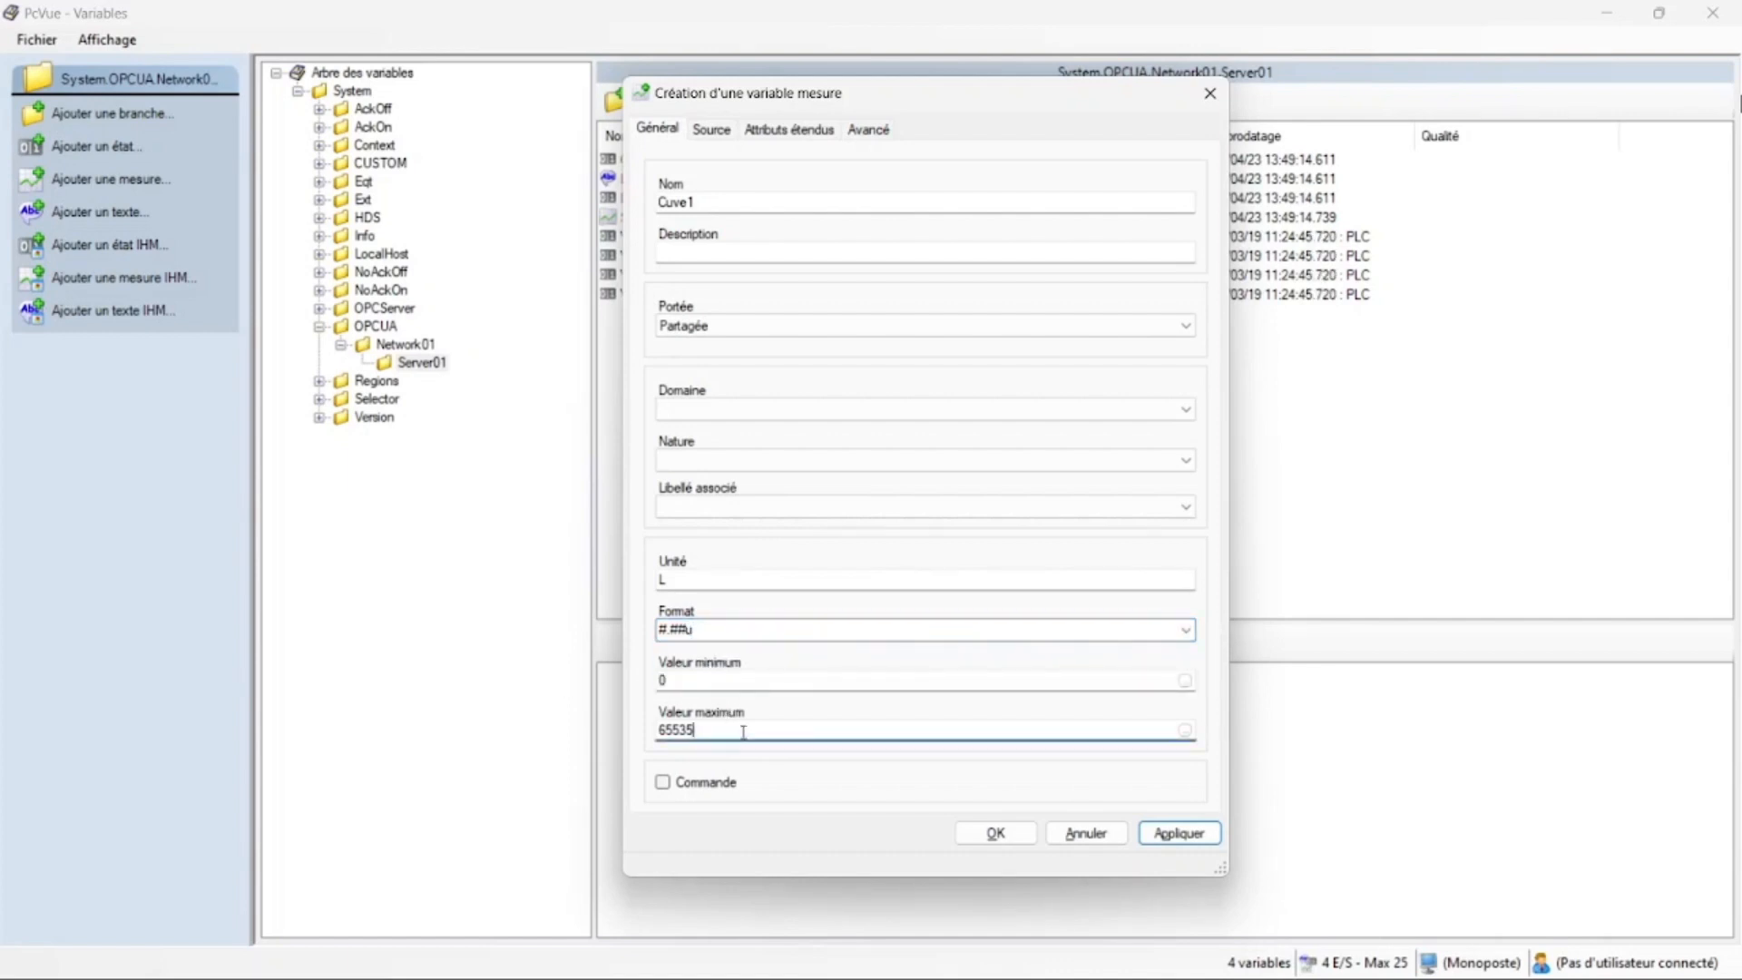
key("BackSpace")
key("BackSpace")
key("BackSpace")
key("BackSpace")
key("BackSpace")
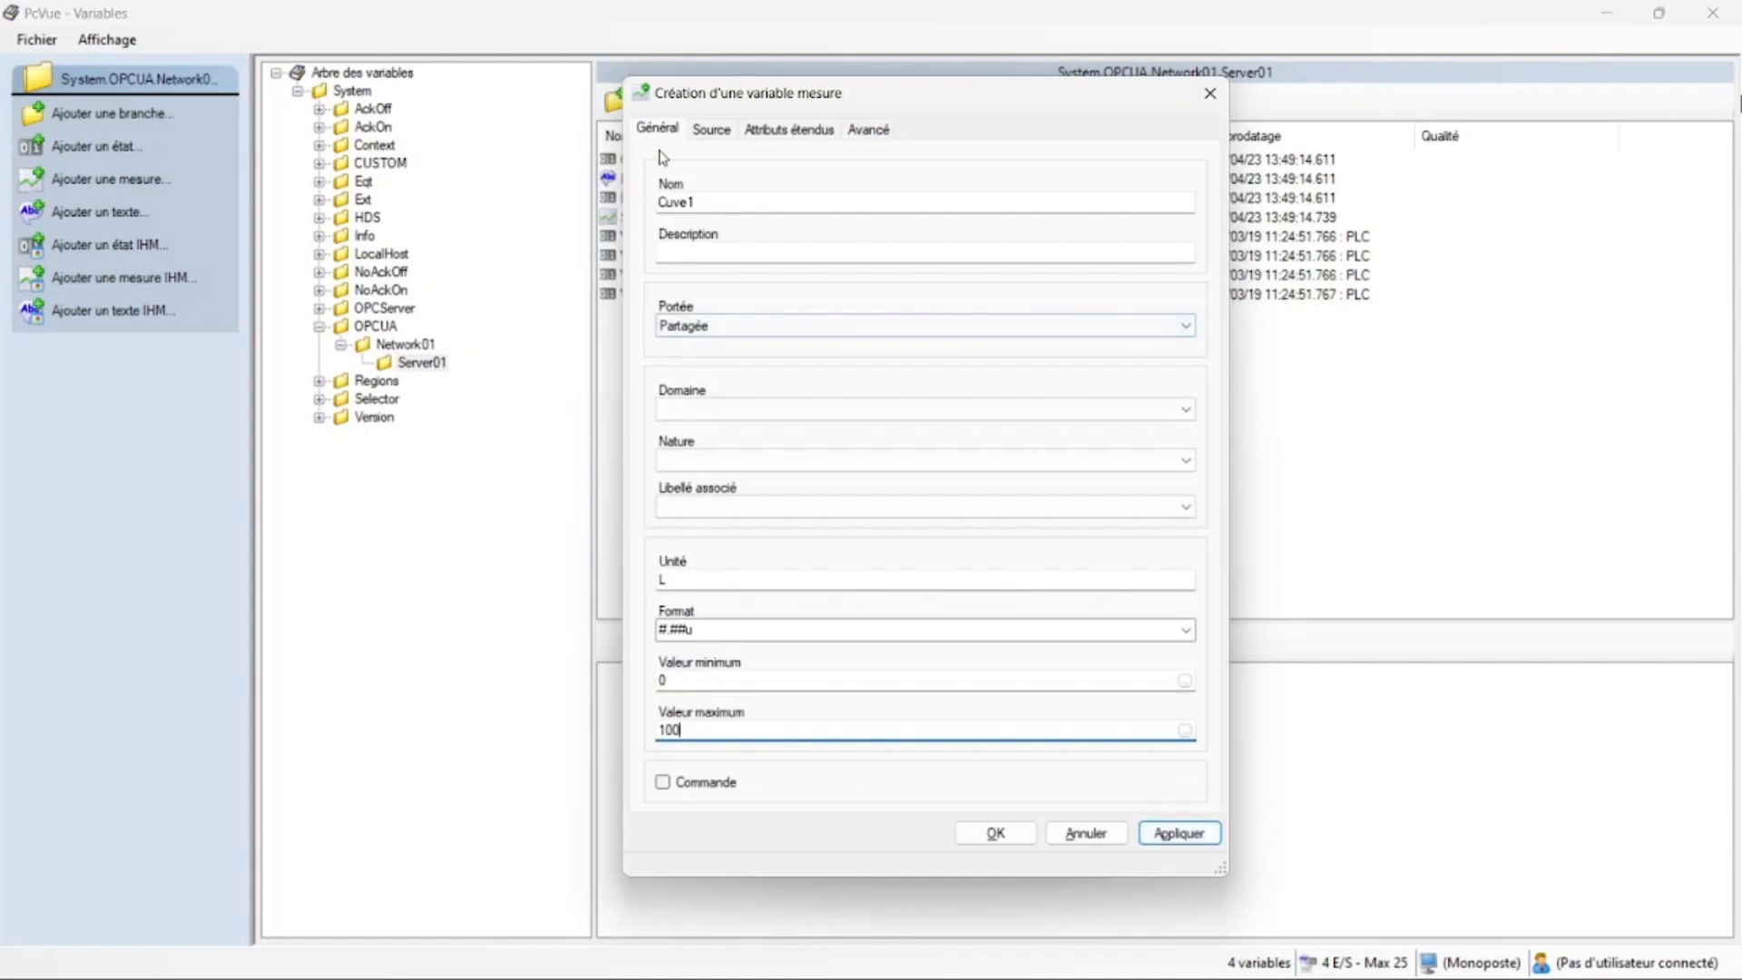
Set Cuve1's source to Network01, its server to Server01 and its monitoring group to groupe1
left_click(726, 129)
left_click(724, 207)
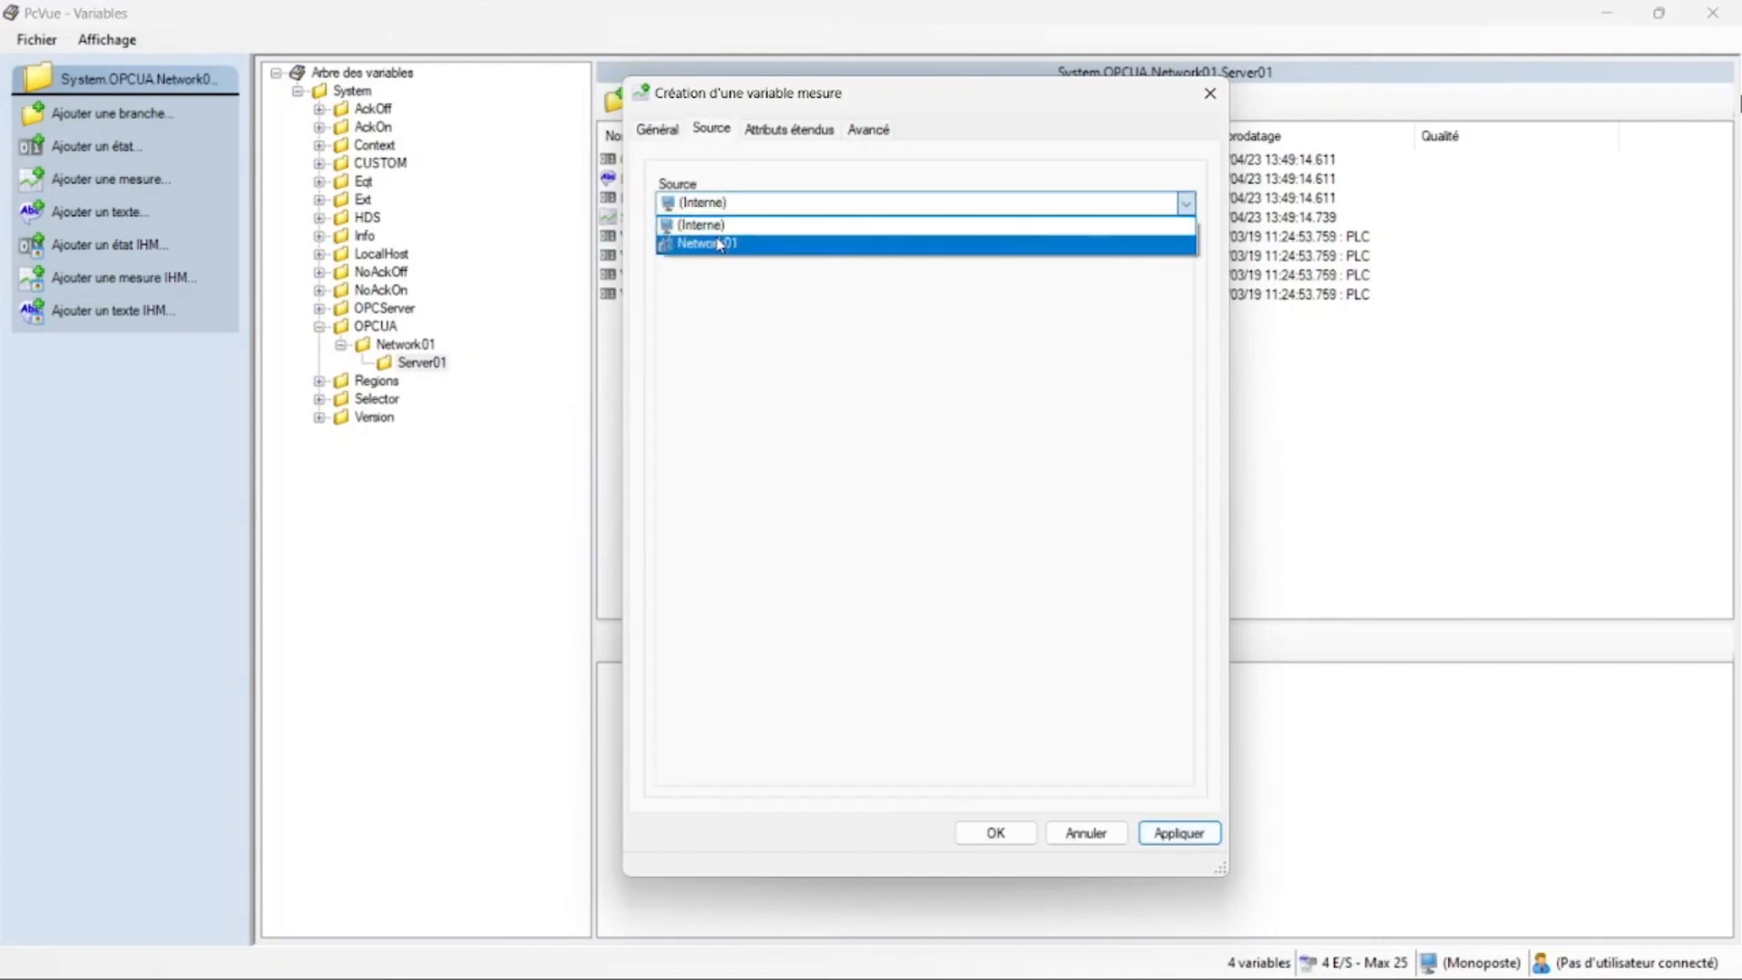
left_click(713, 240)
left_click(711, 289)
left_click(709, 301)
left_click(710, 335)
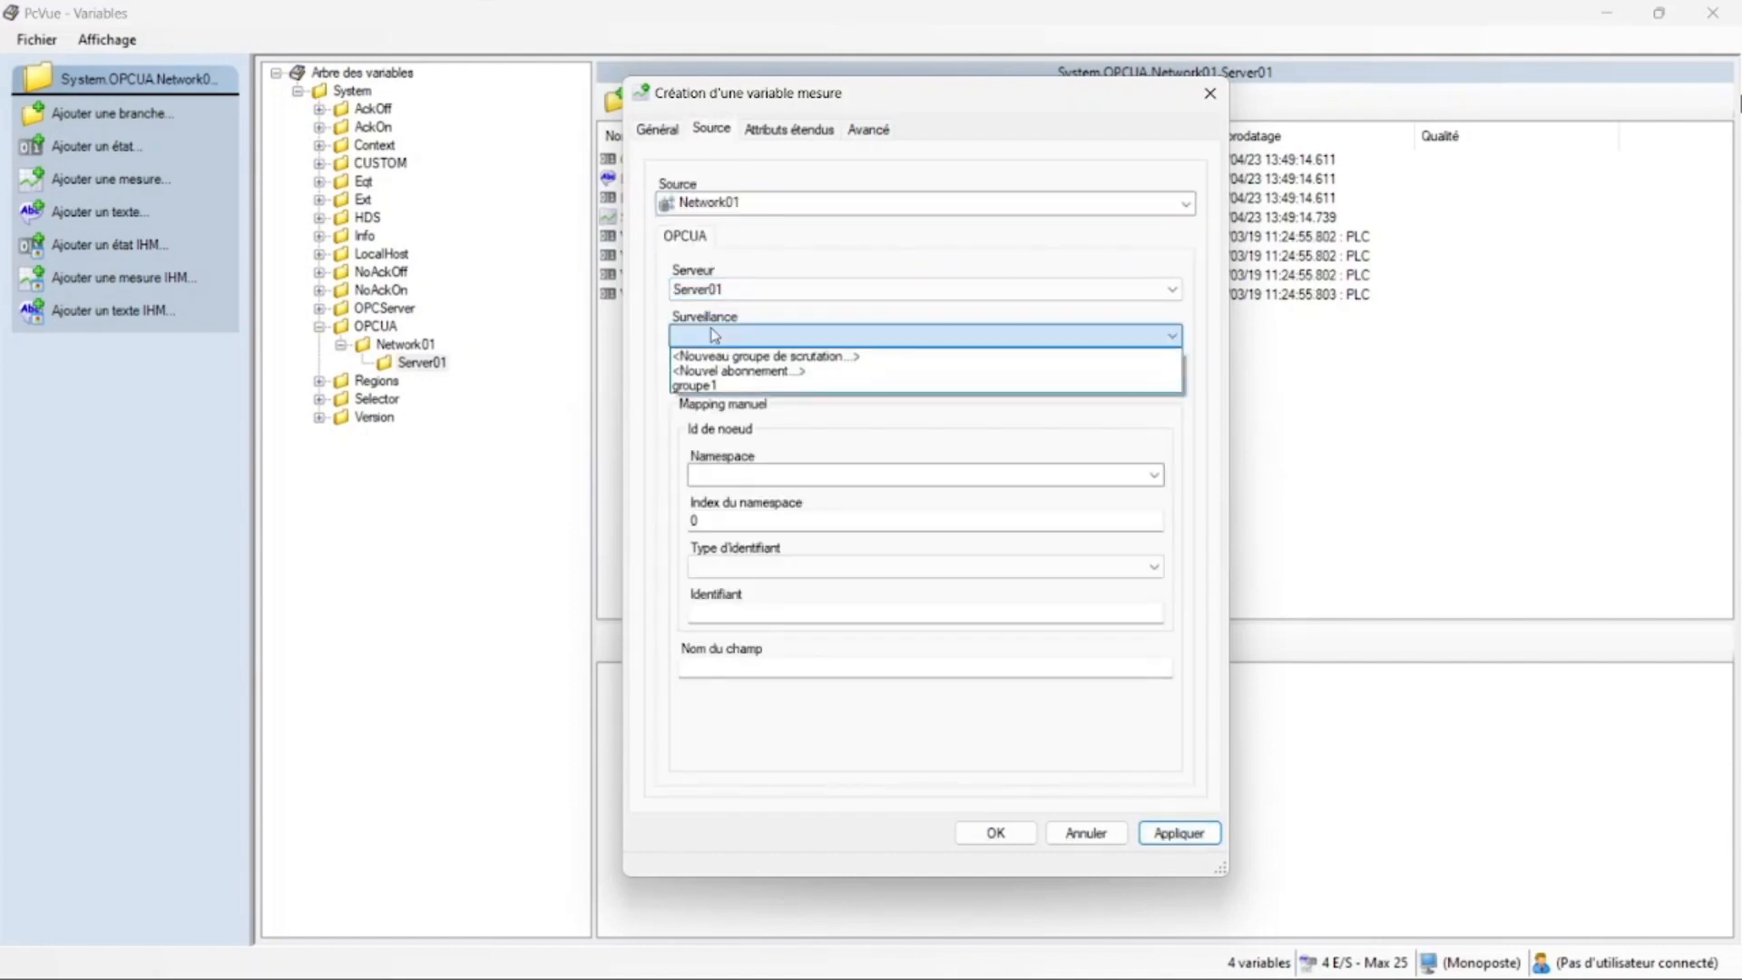
left_click(730, 387)
Map Cuve1 to the Cuve1 node under Objects, PLCnext, Arp.Plc.Eclr, and save the variable
left_click(1112, 379)
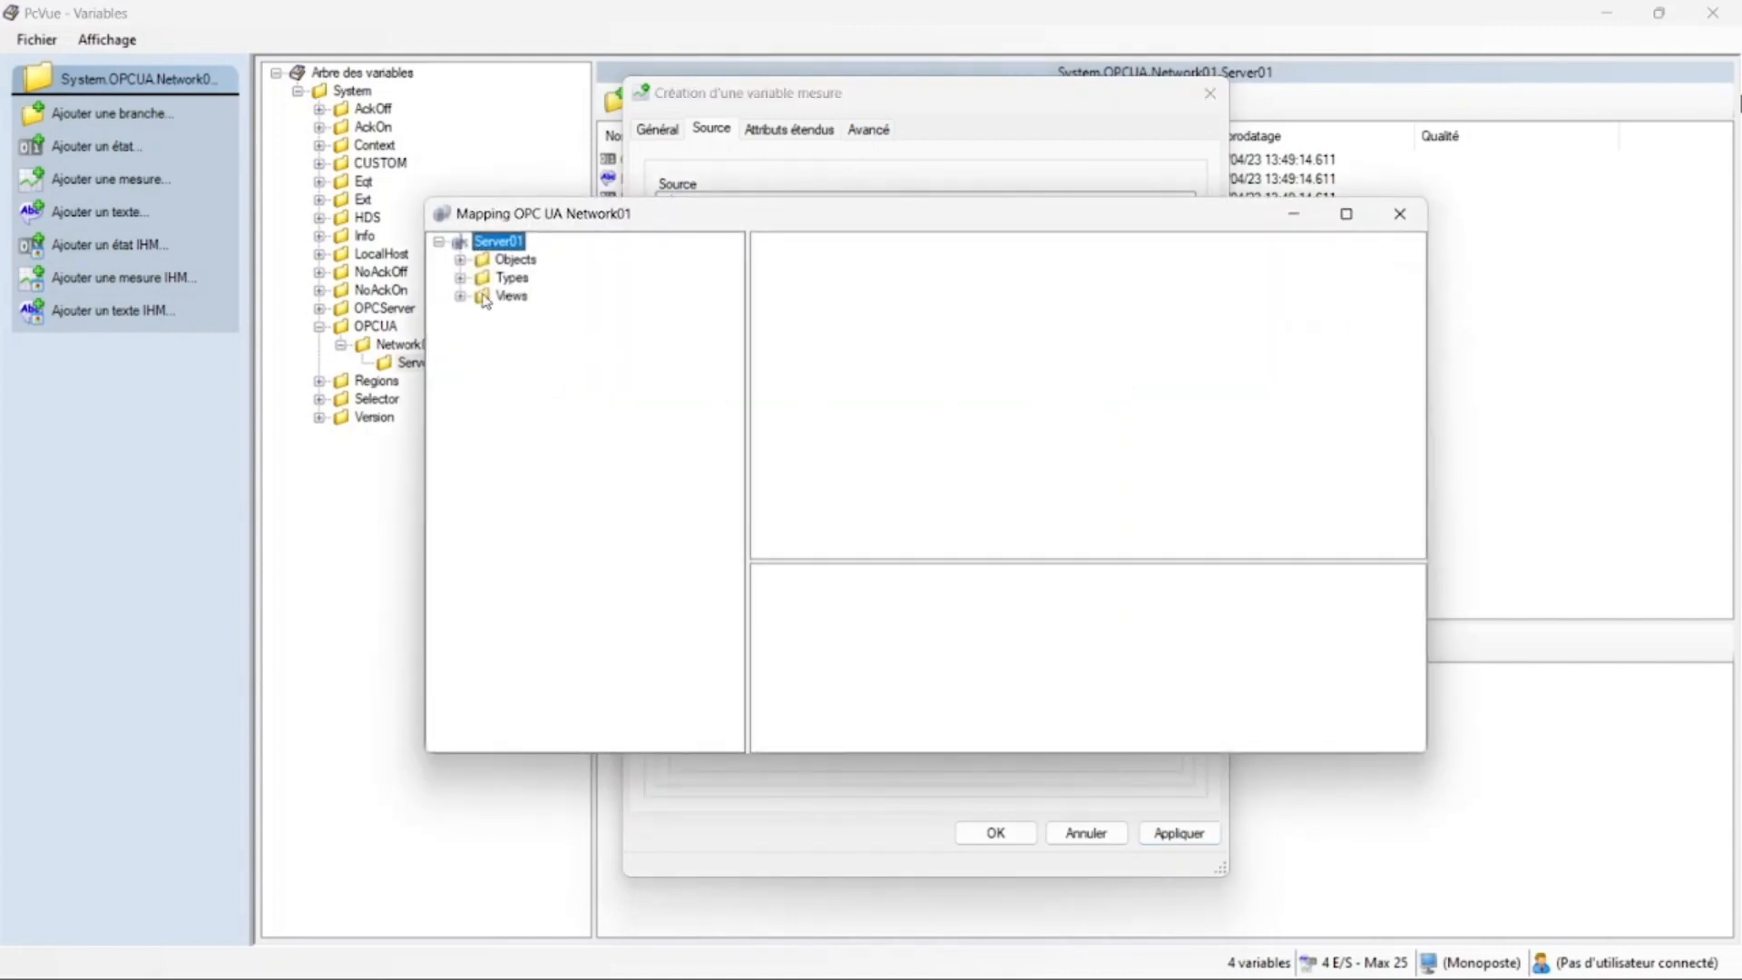
left_click(460, 261)
double_click(524, 333)
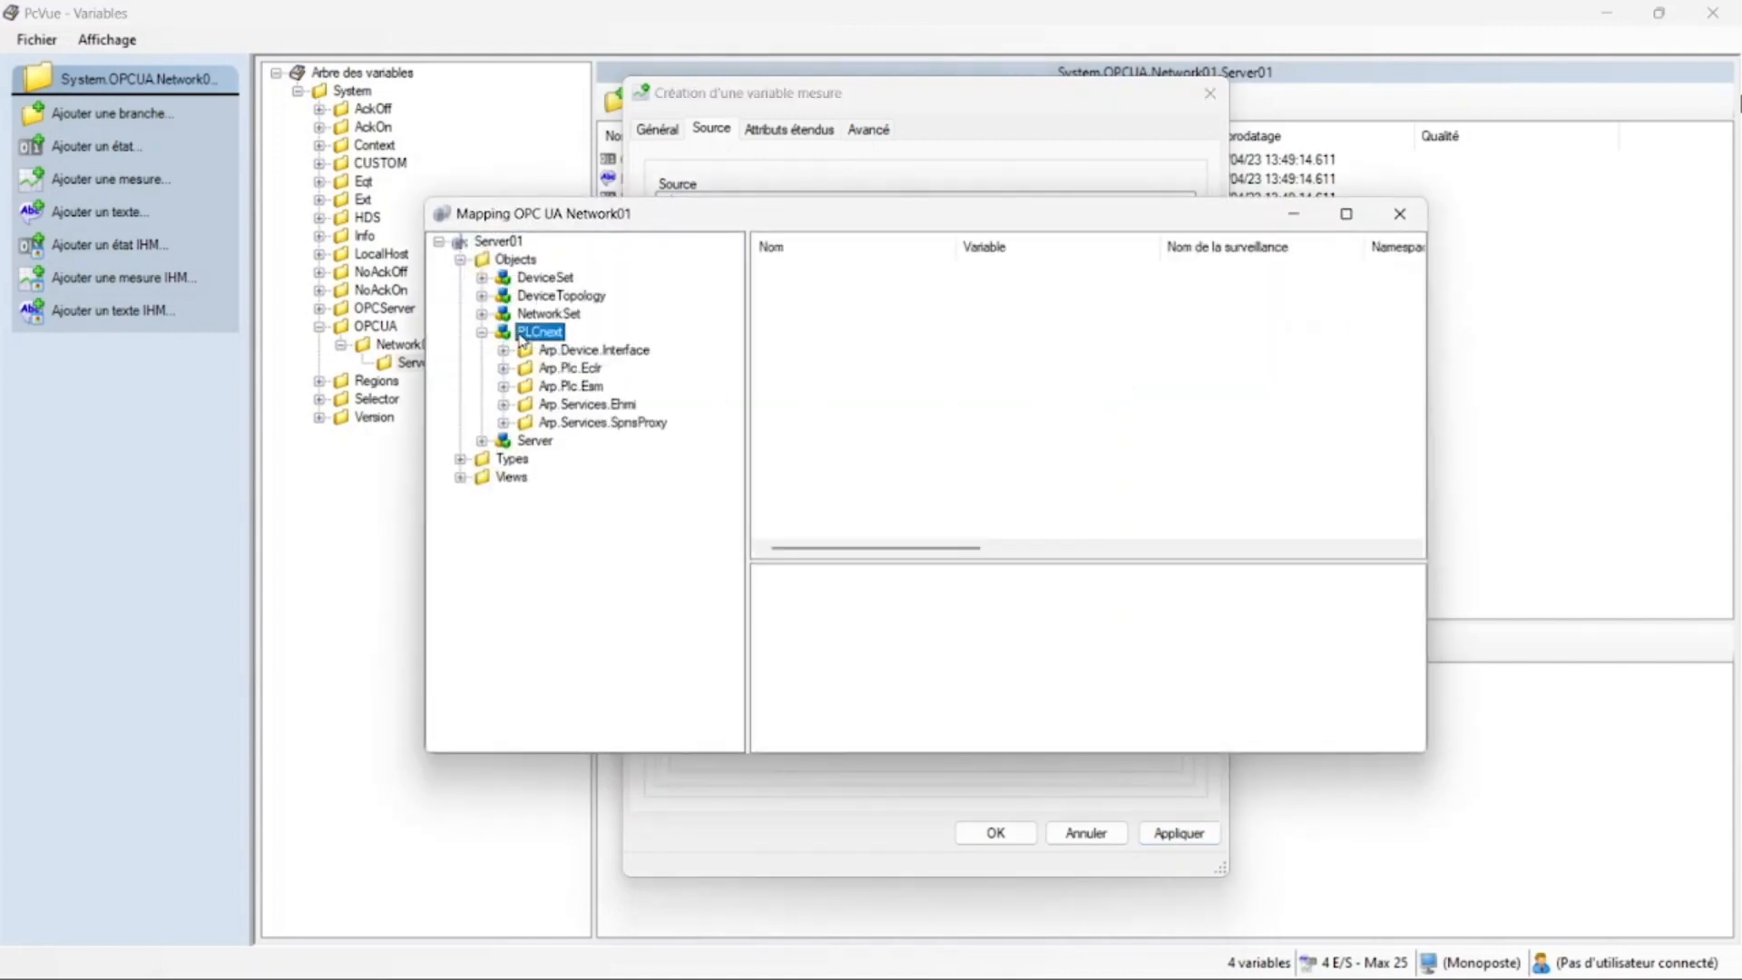
left_click(514, 366)
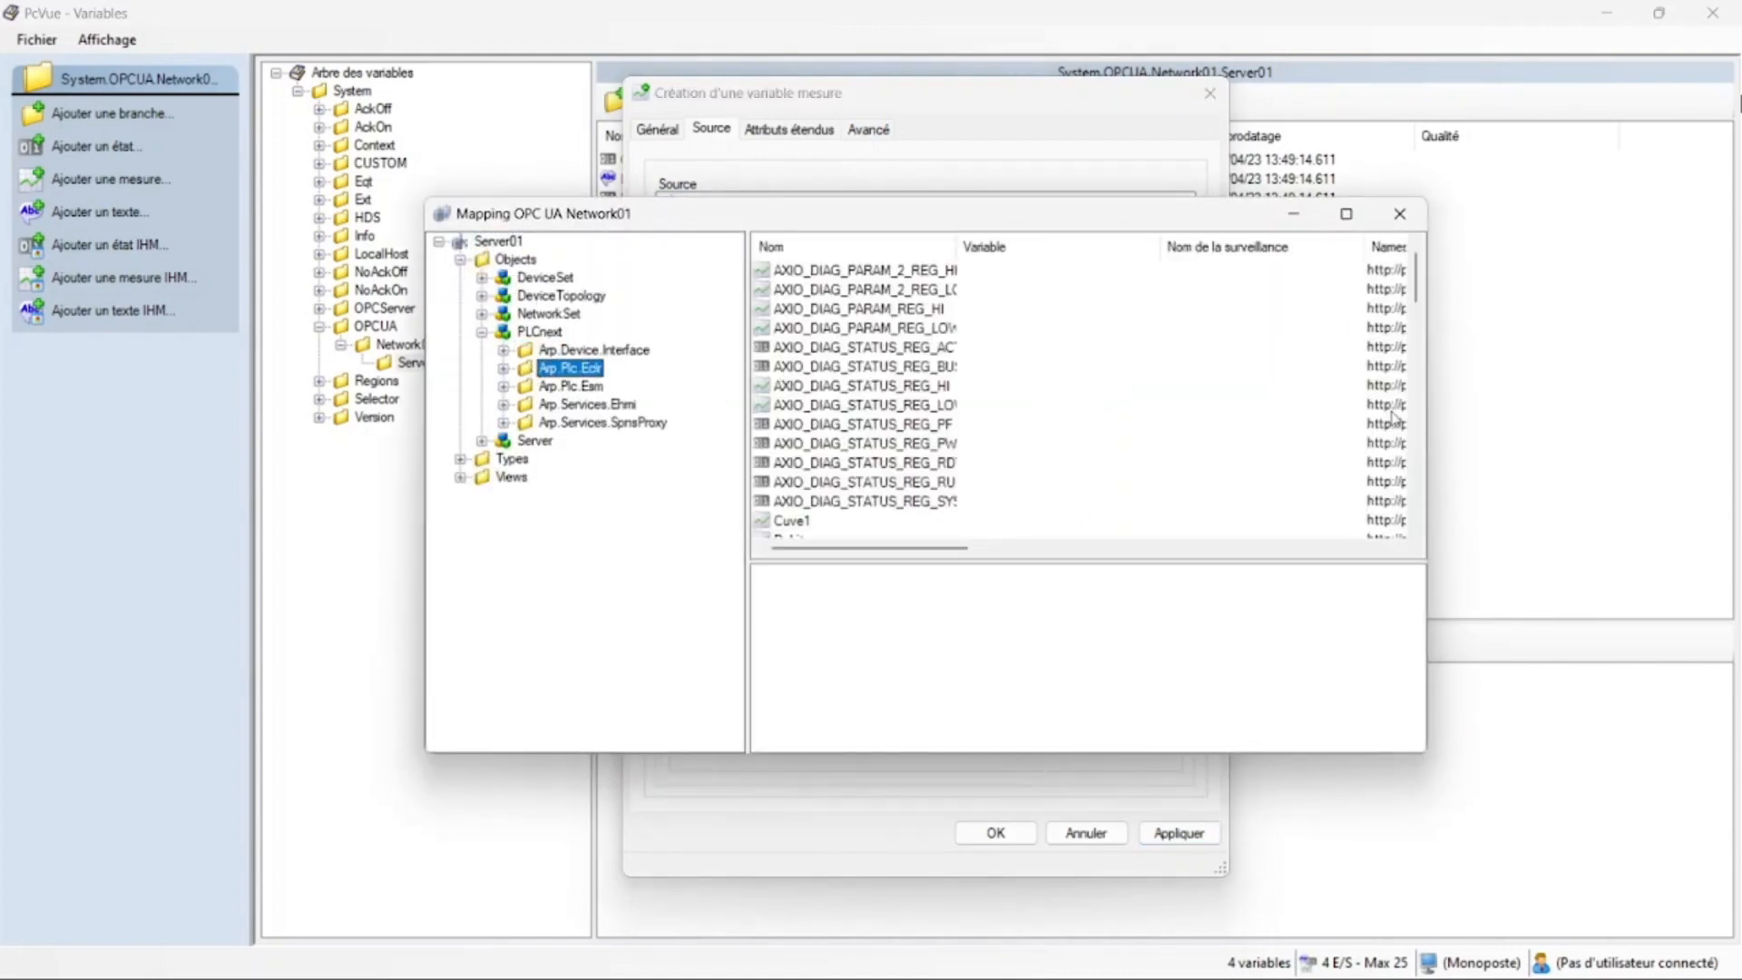
double_click(791, 523)
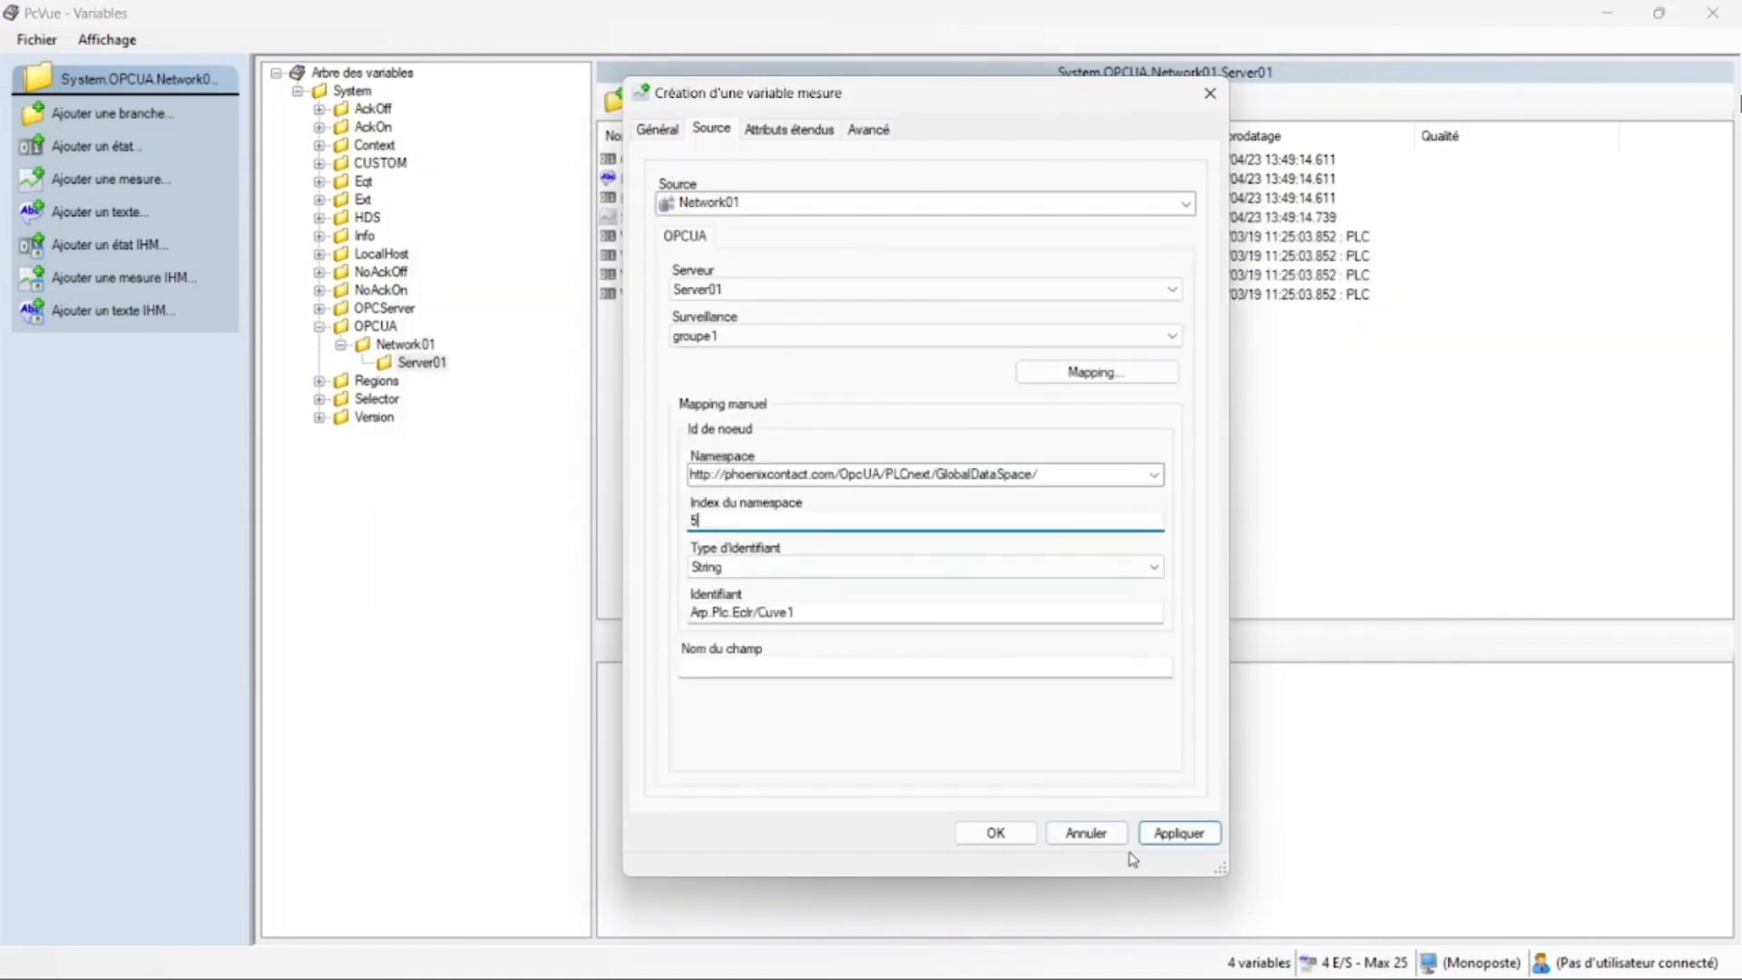
left_click(1177, 834)
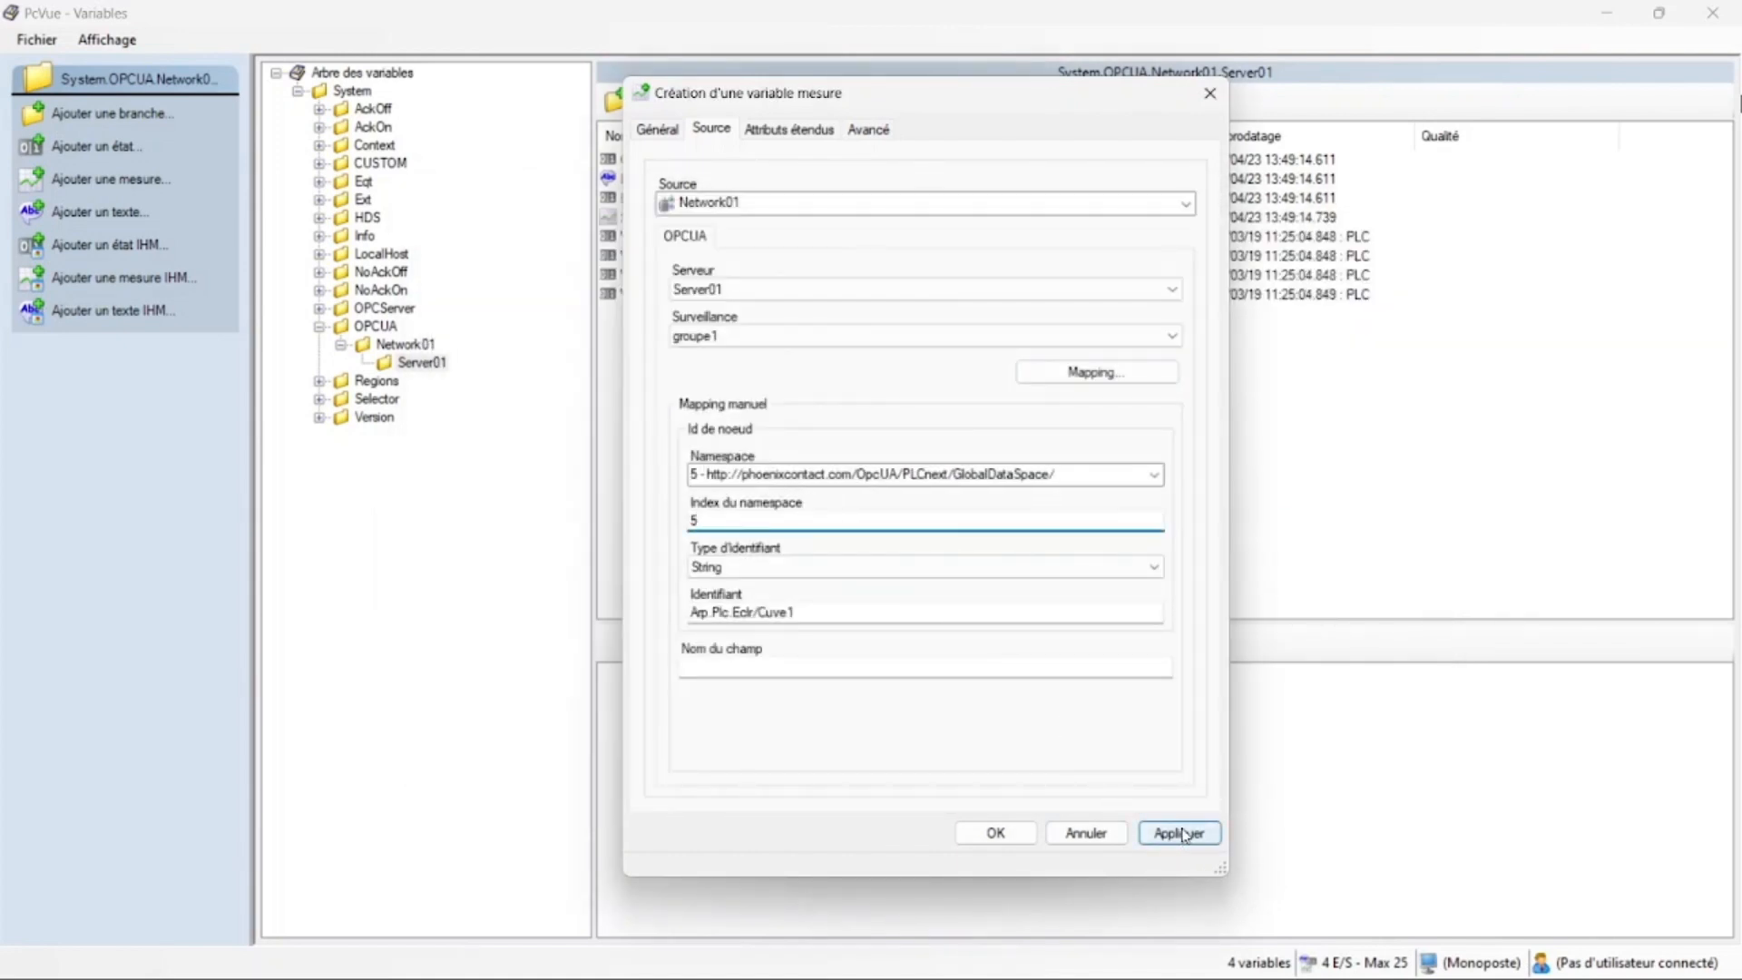
left_click(995, 833)
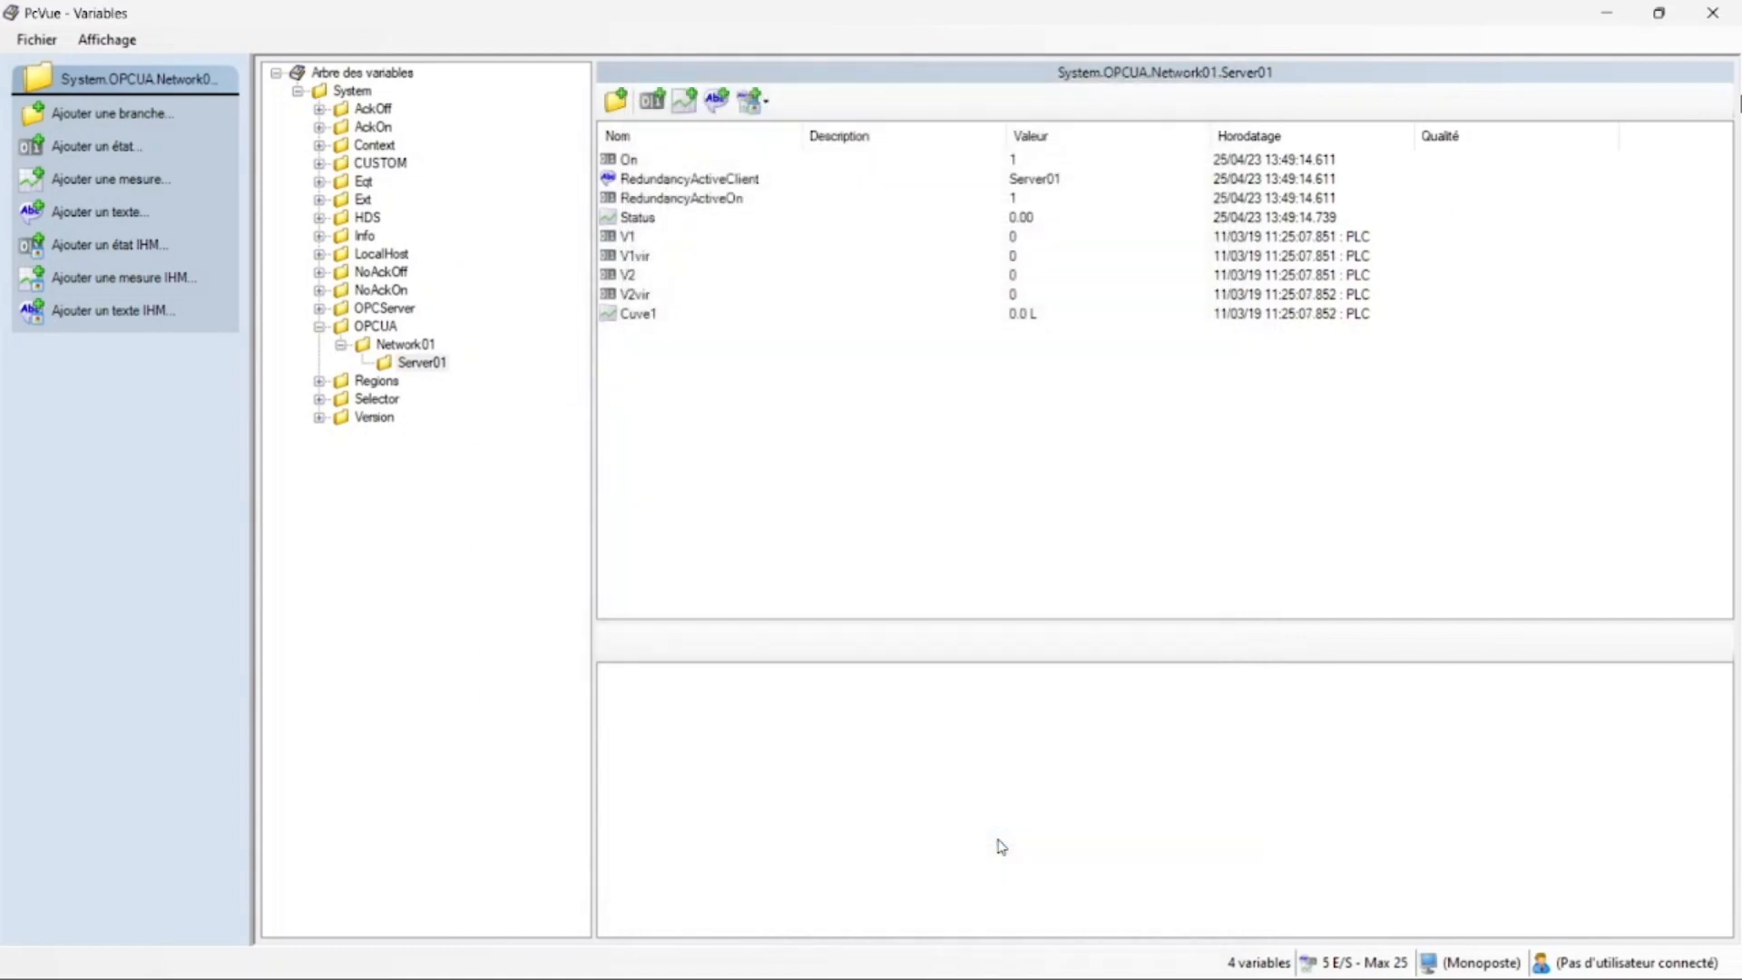
Add a measurement variable named Debit with the unit L under Server01
left_click(684, 99)
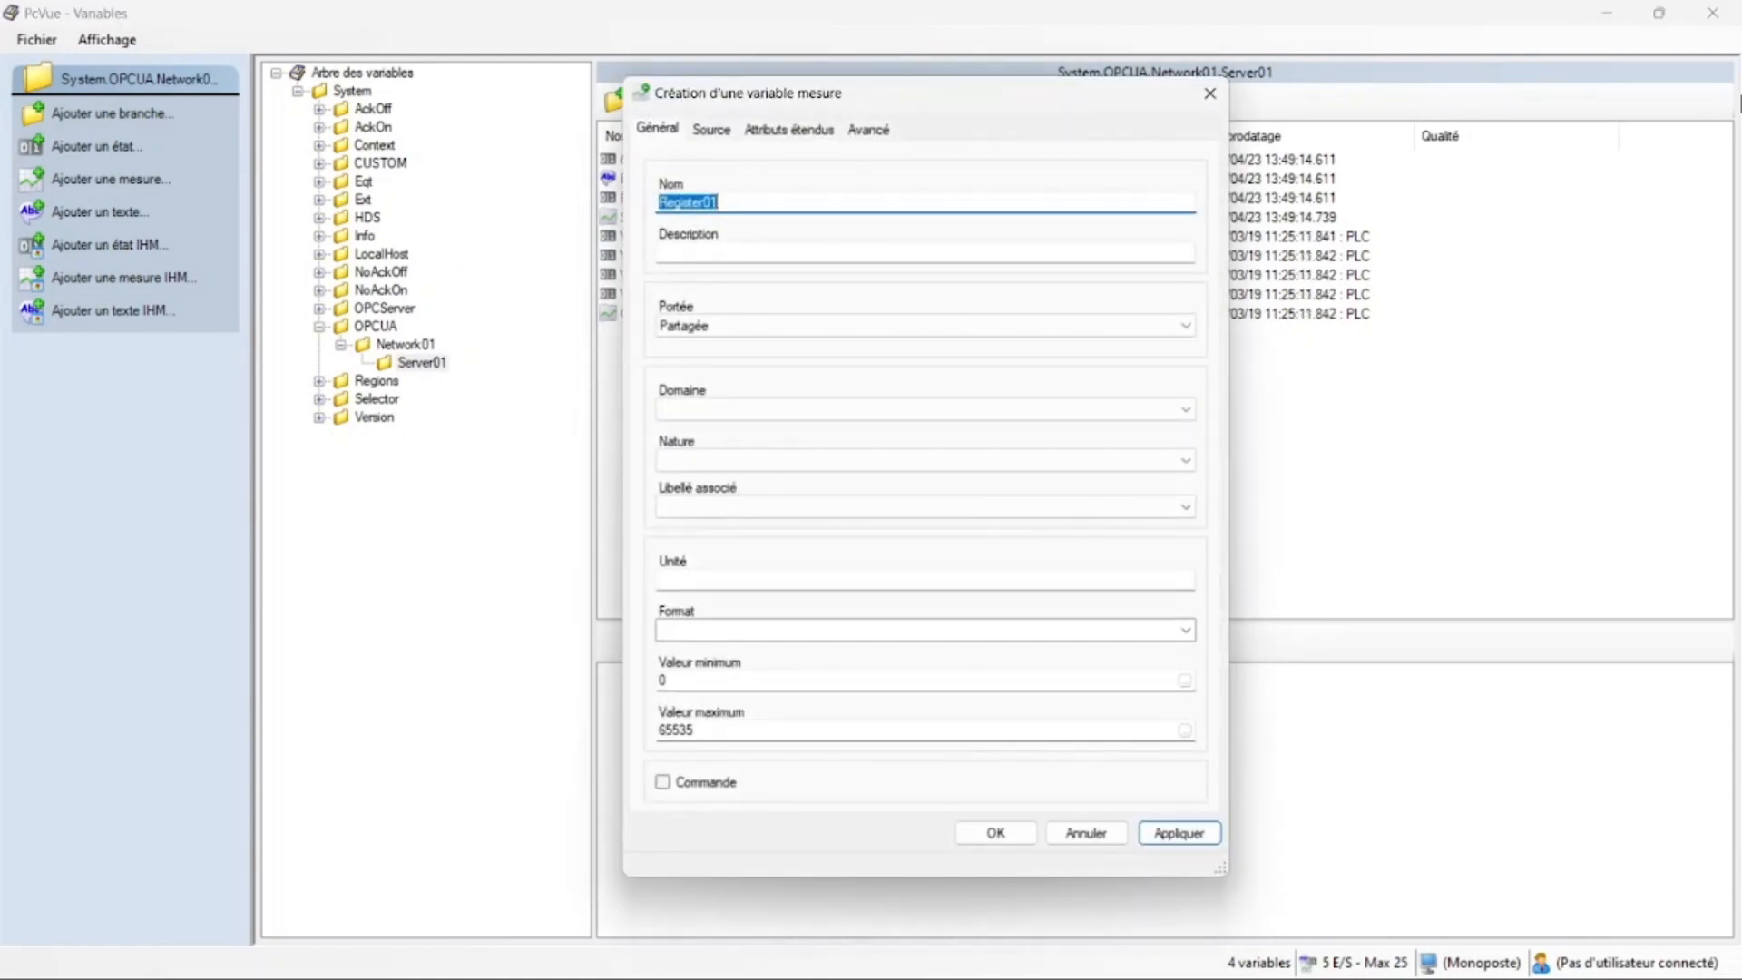
type("Debit")
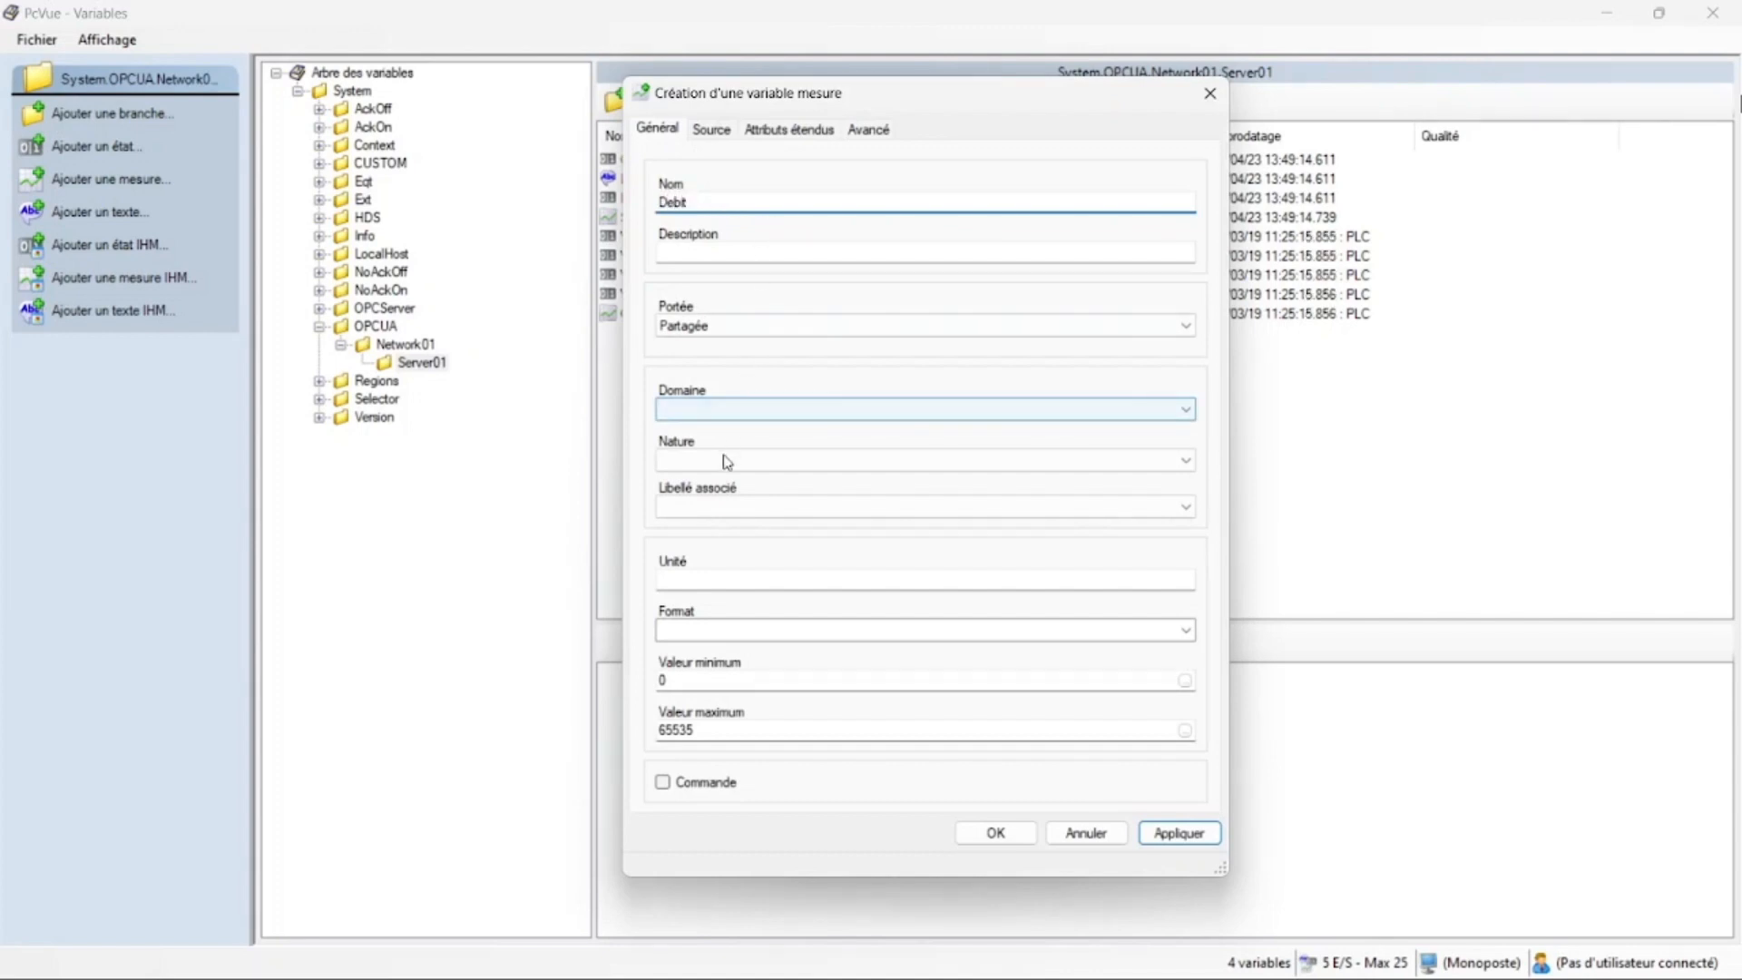
left_click(729, 580)
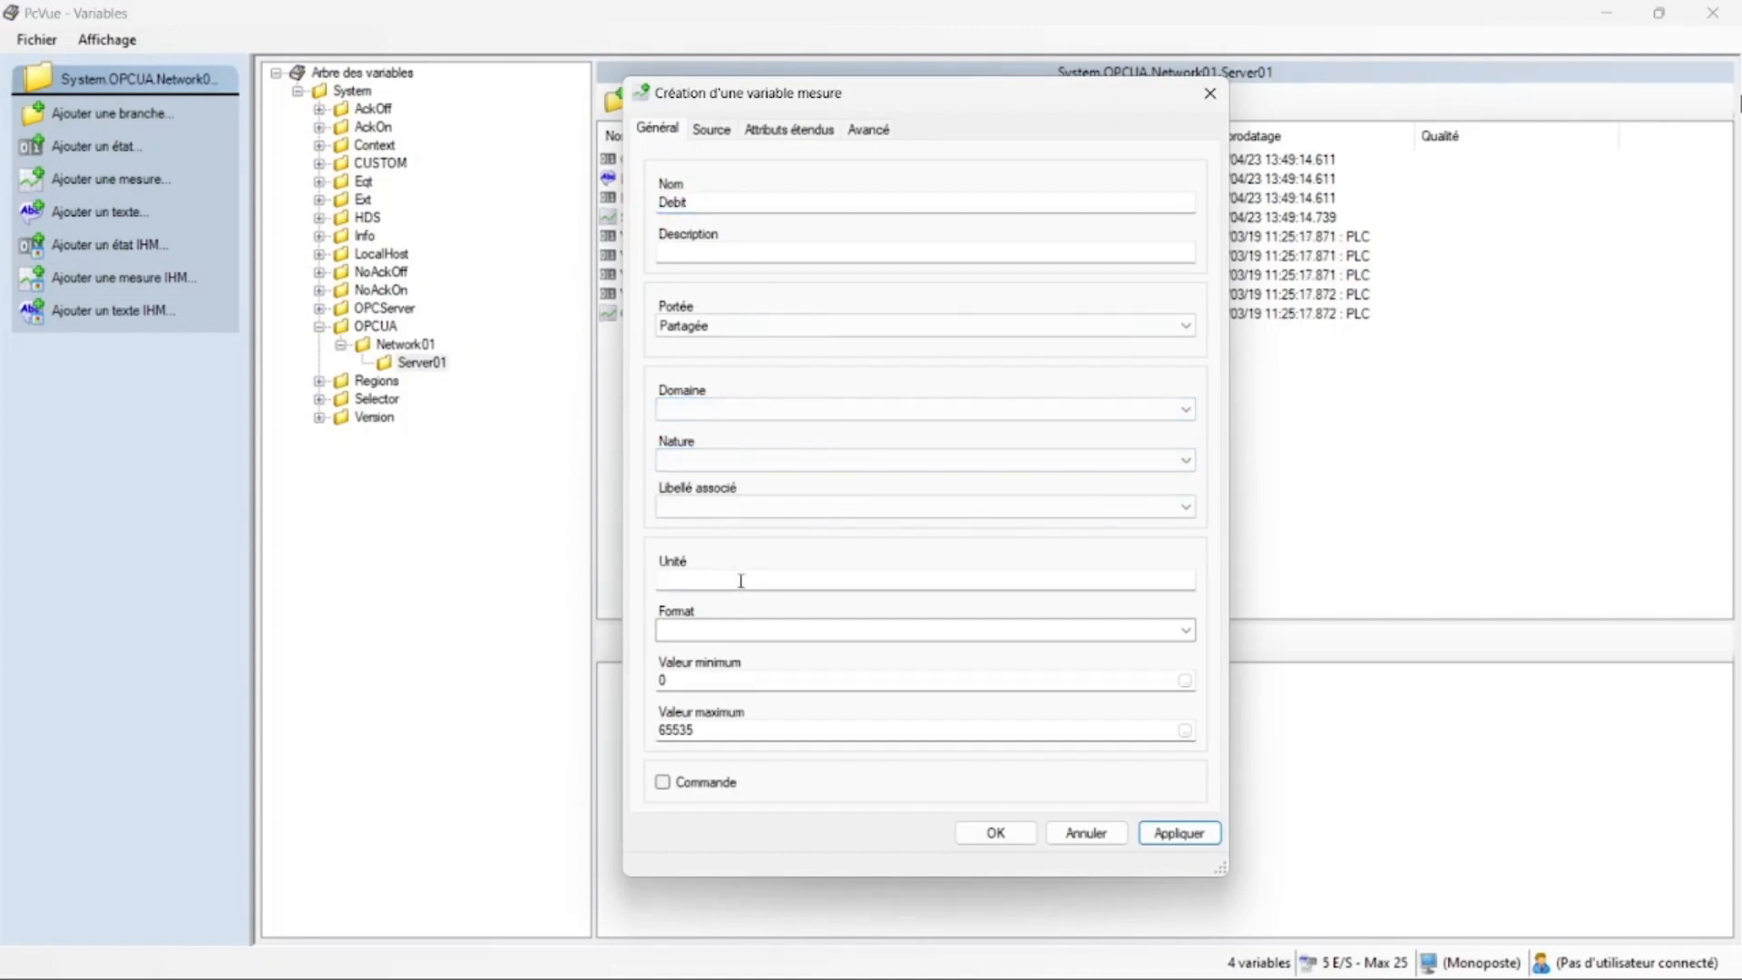
type("L")
Set Debit's display format to #.## and its maximum value to 5, and apply the settings
left_click(691, 628)
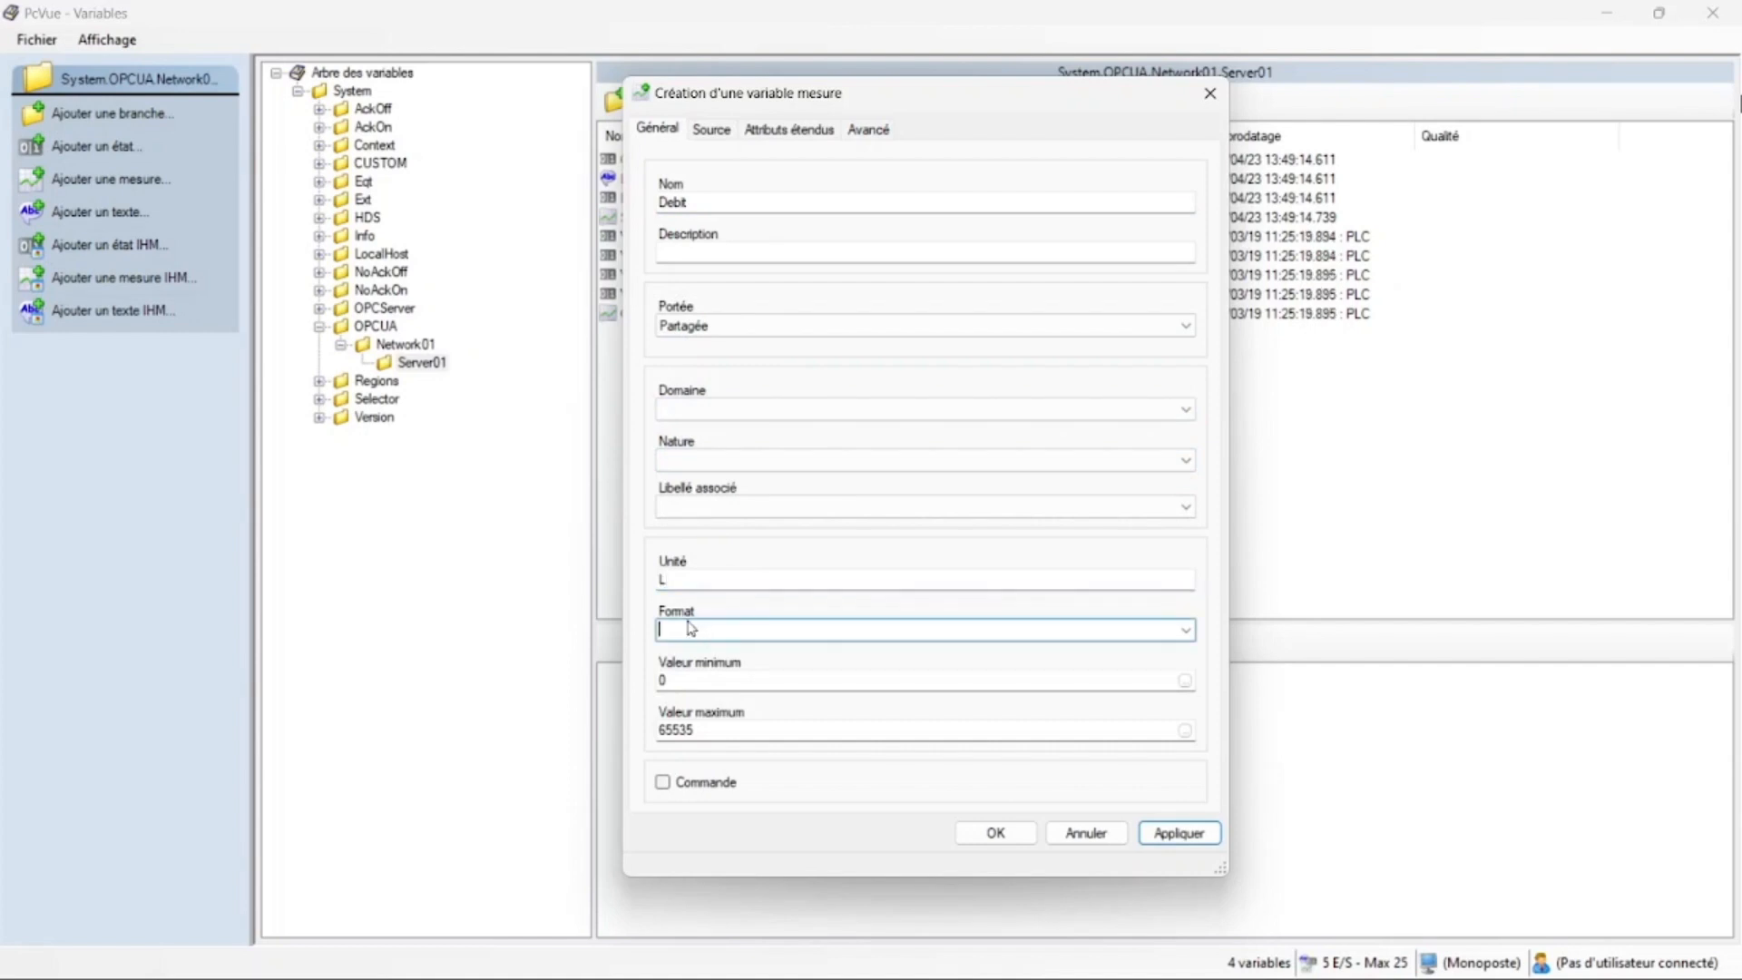
type("#.##")
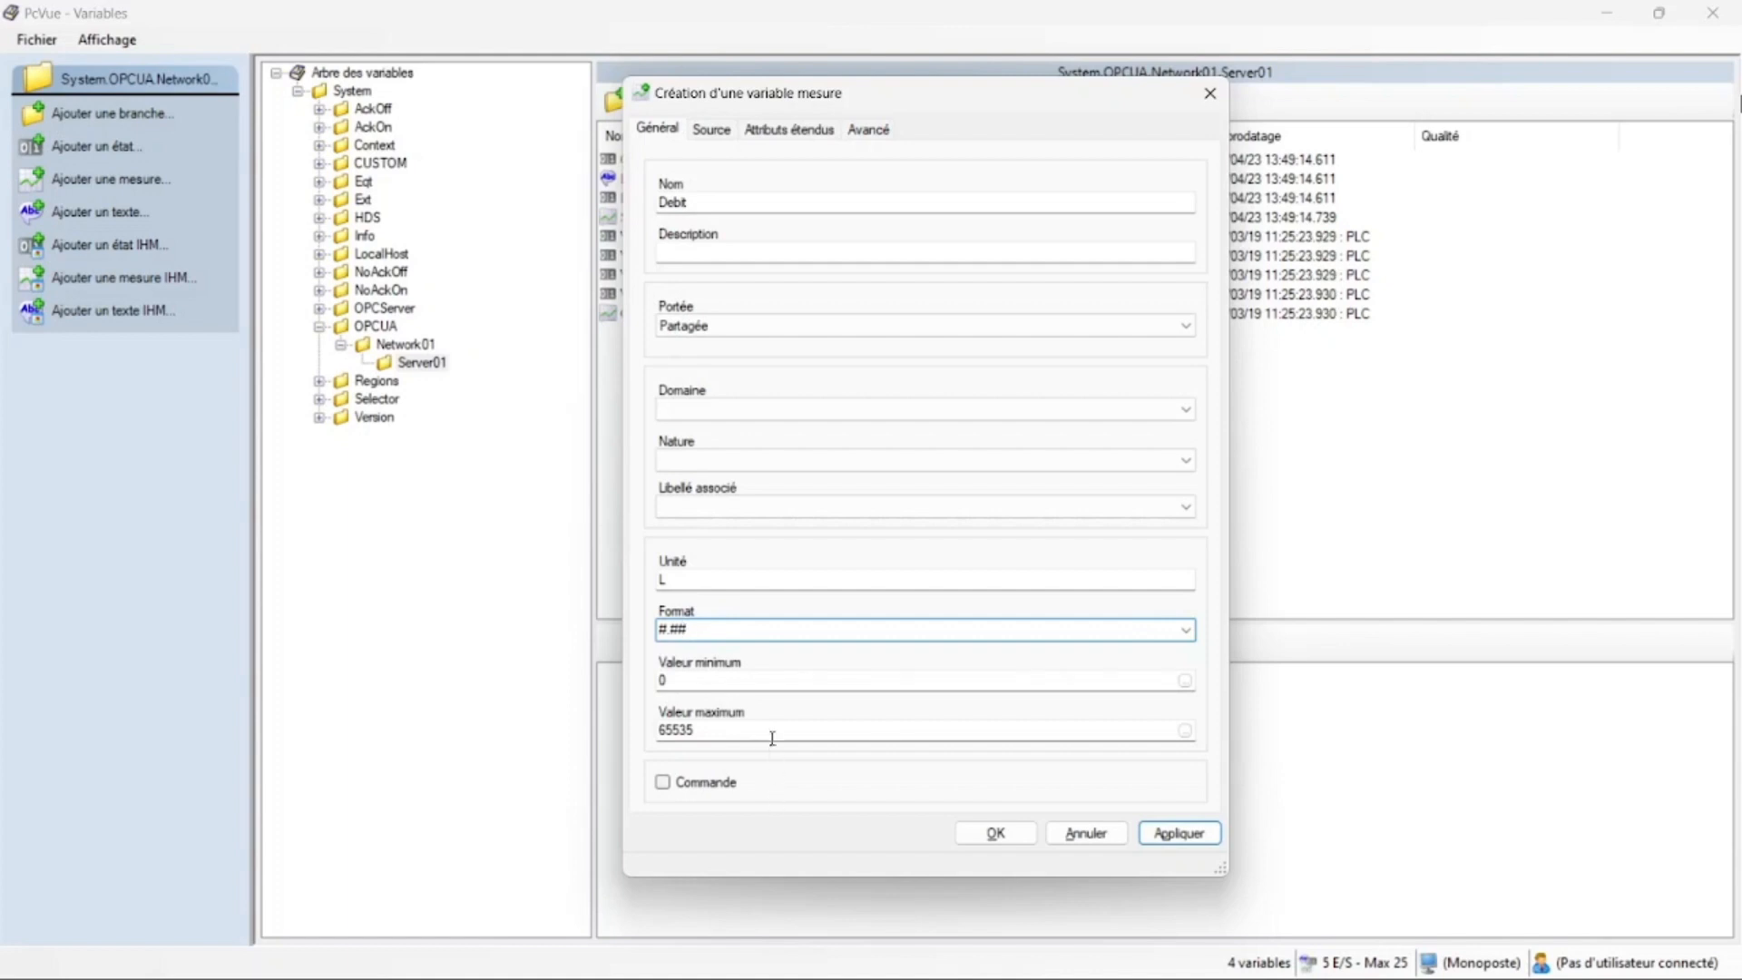
left_click_drag(771, 731, 617, 729)
type("5")
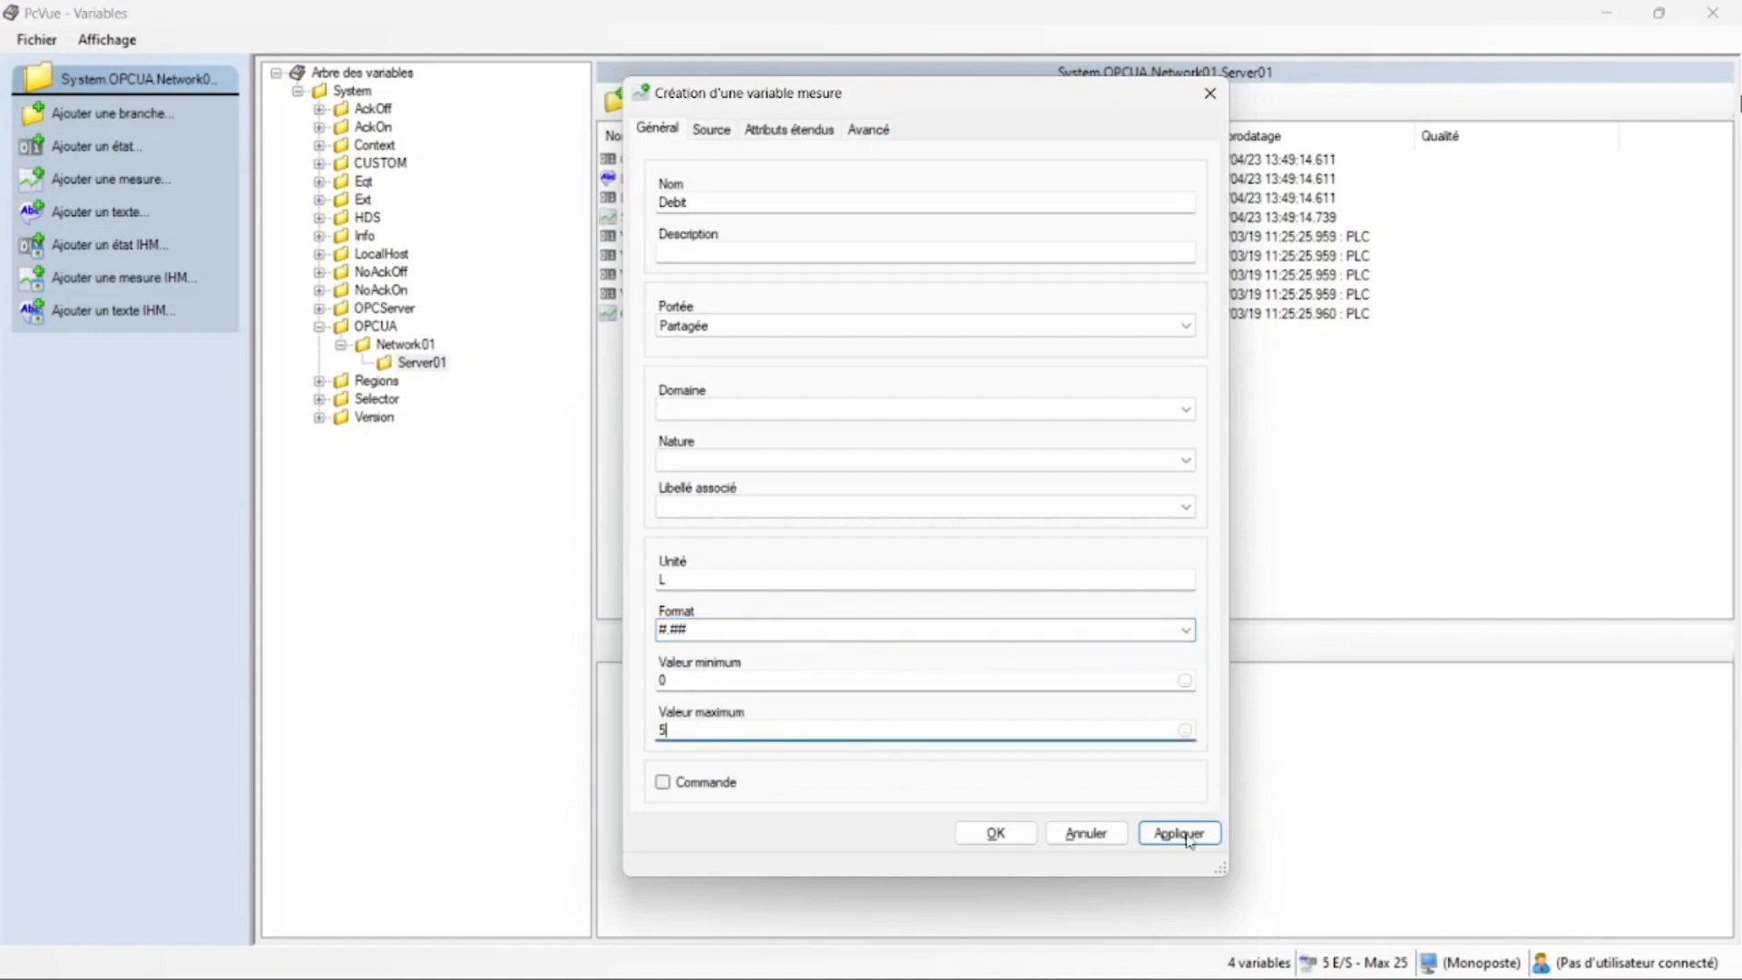
left_click(1179, 834)
Set Debit's source to Network01, its server to Server01 and its monitoring group to groupe1
left_click(711, 129)
left_click(722, 201)
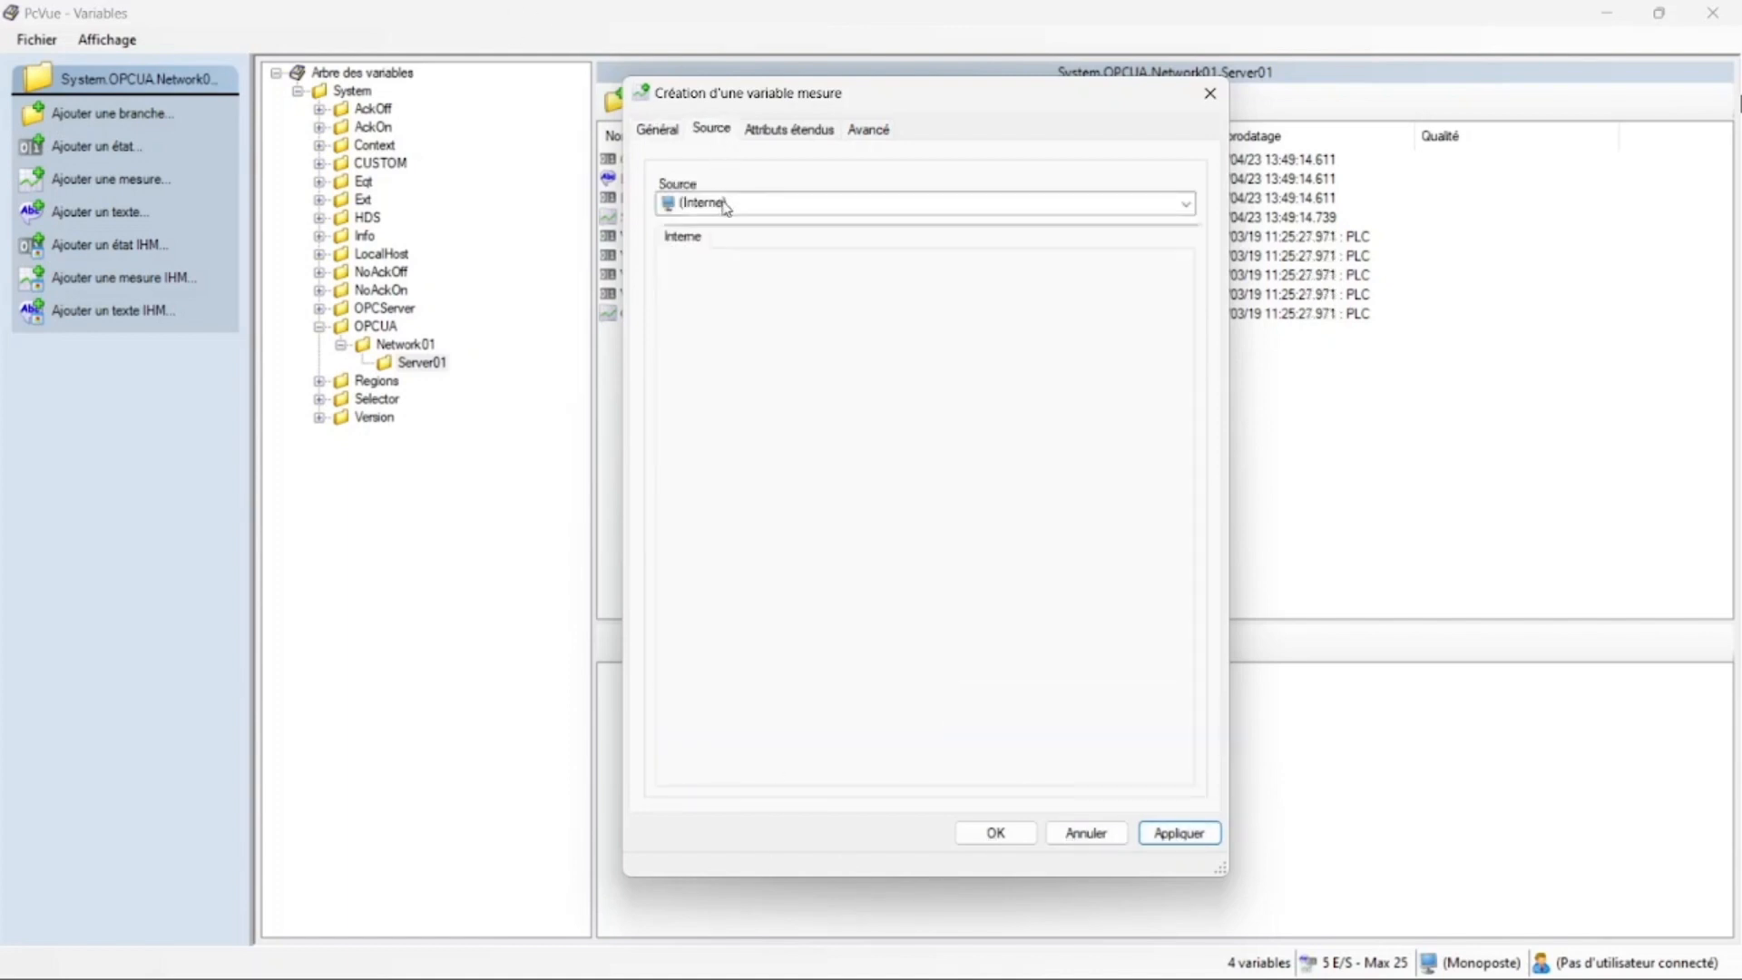
left_click(706, 243)
left_click(725, 290)
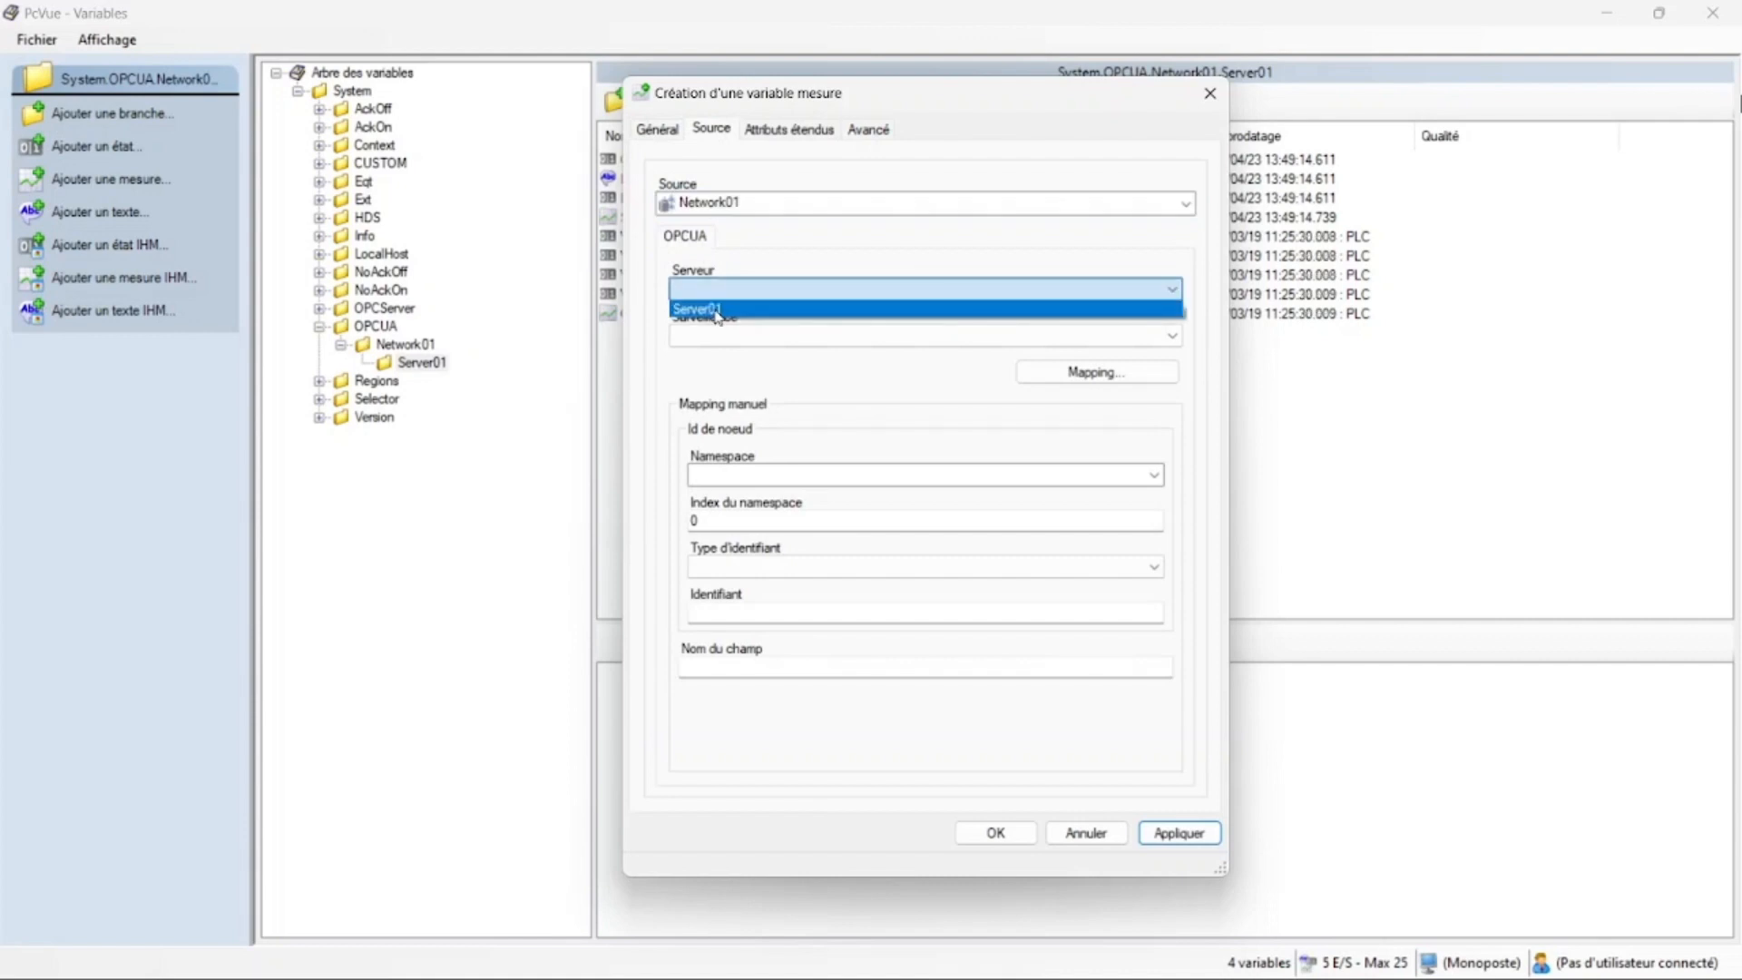
left_click(720, 313)
left_click(722, 334)
left_click(726, 390)
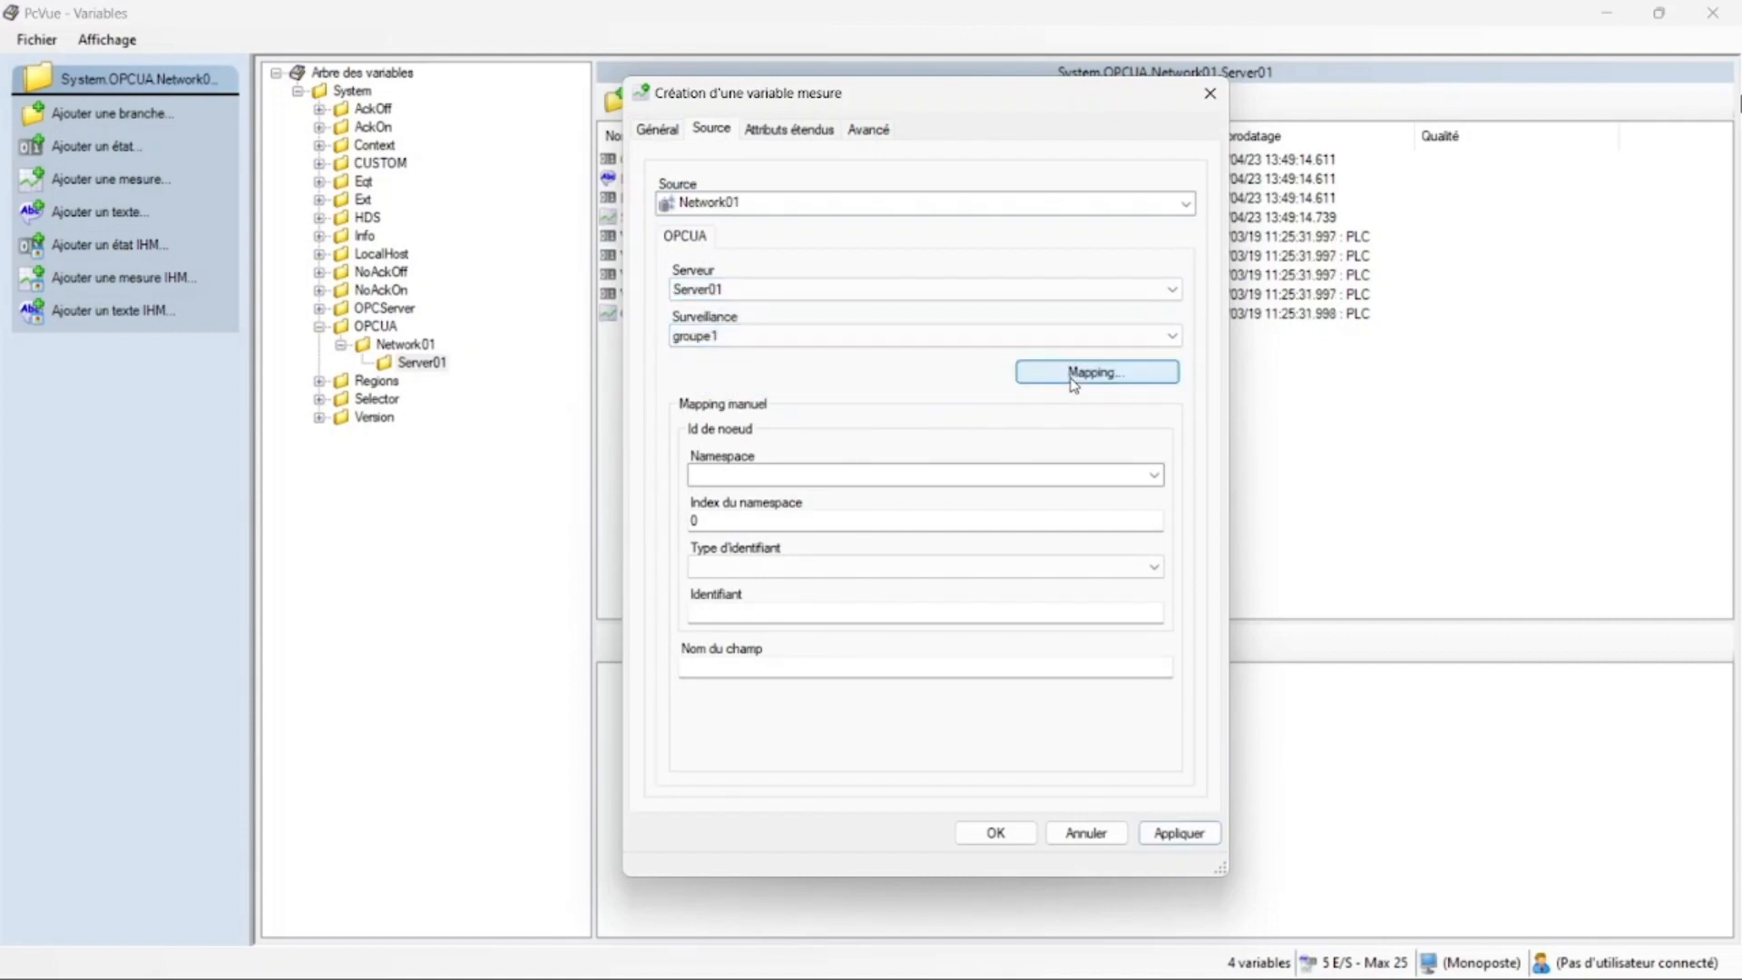
Map Debit to the Debit1 node under Objects, PLCnext, Arp.Plc.Eclr, save the variable and close the variables window
left_click(1074, 379)
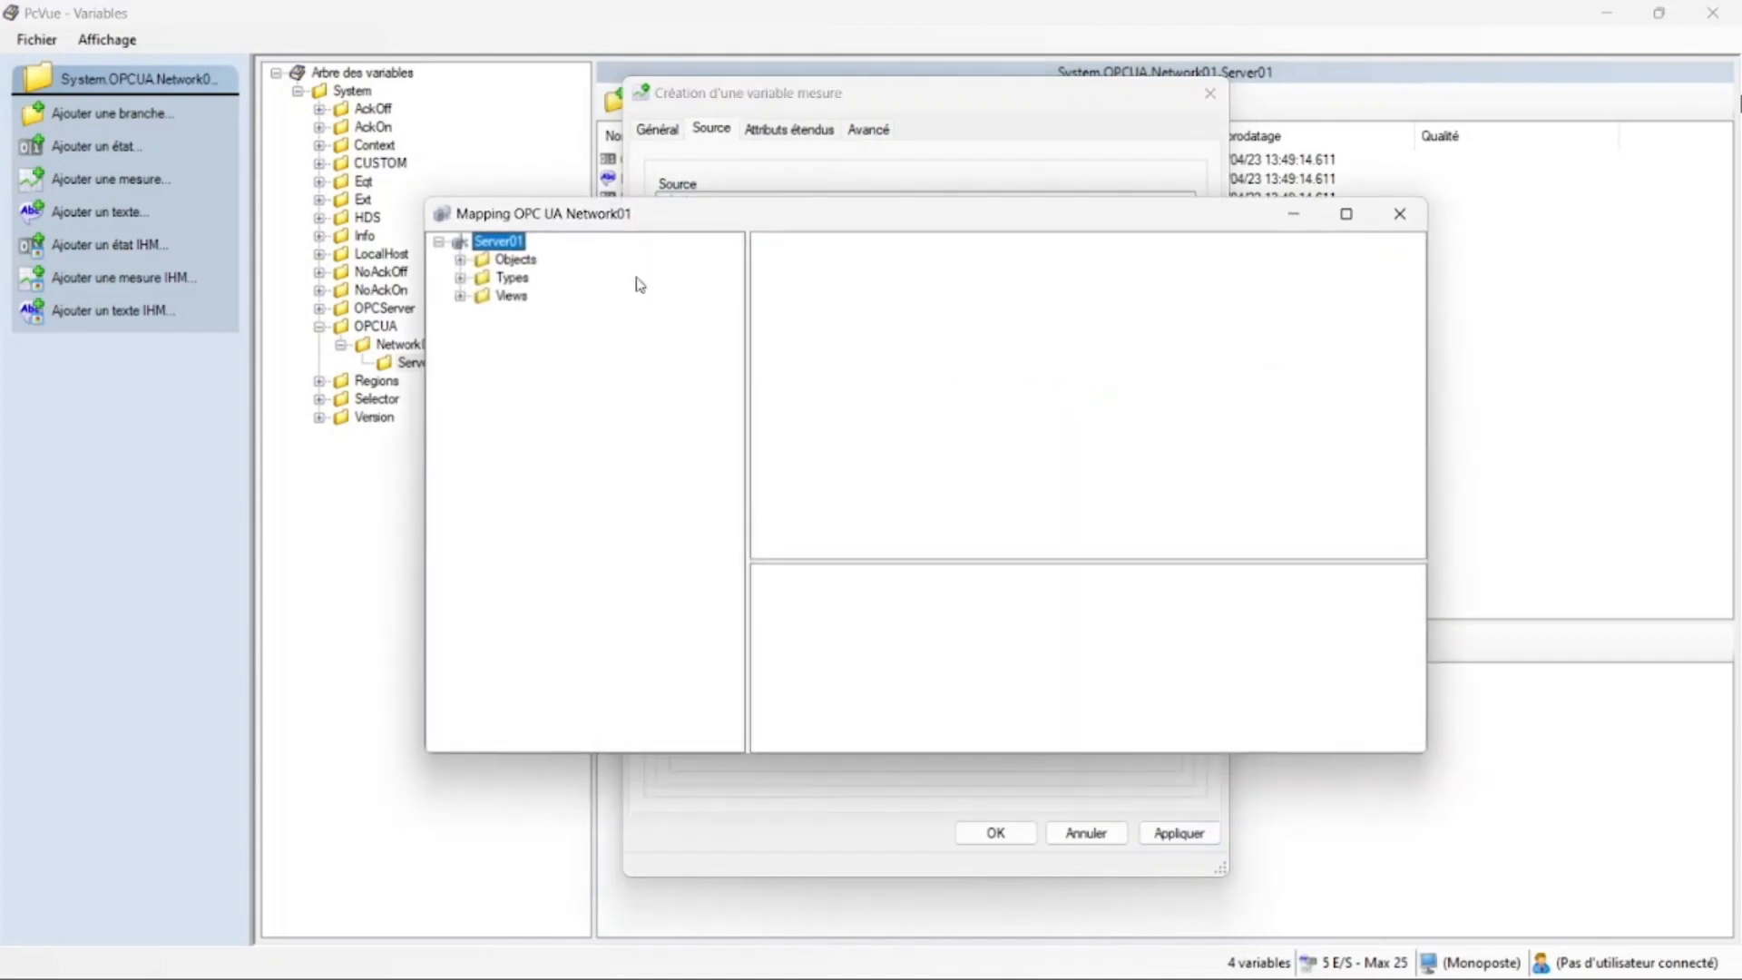
left_click(460, 260)
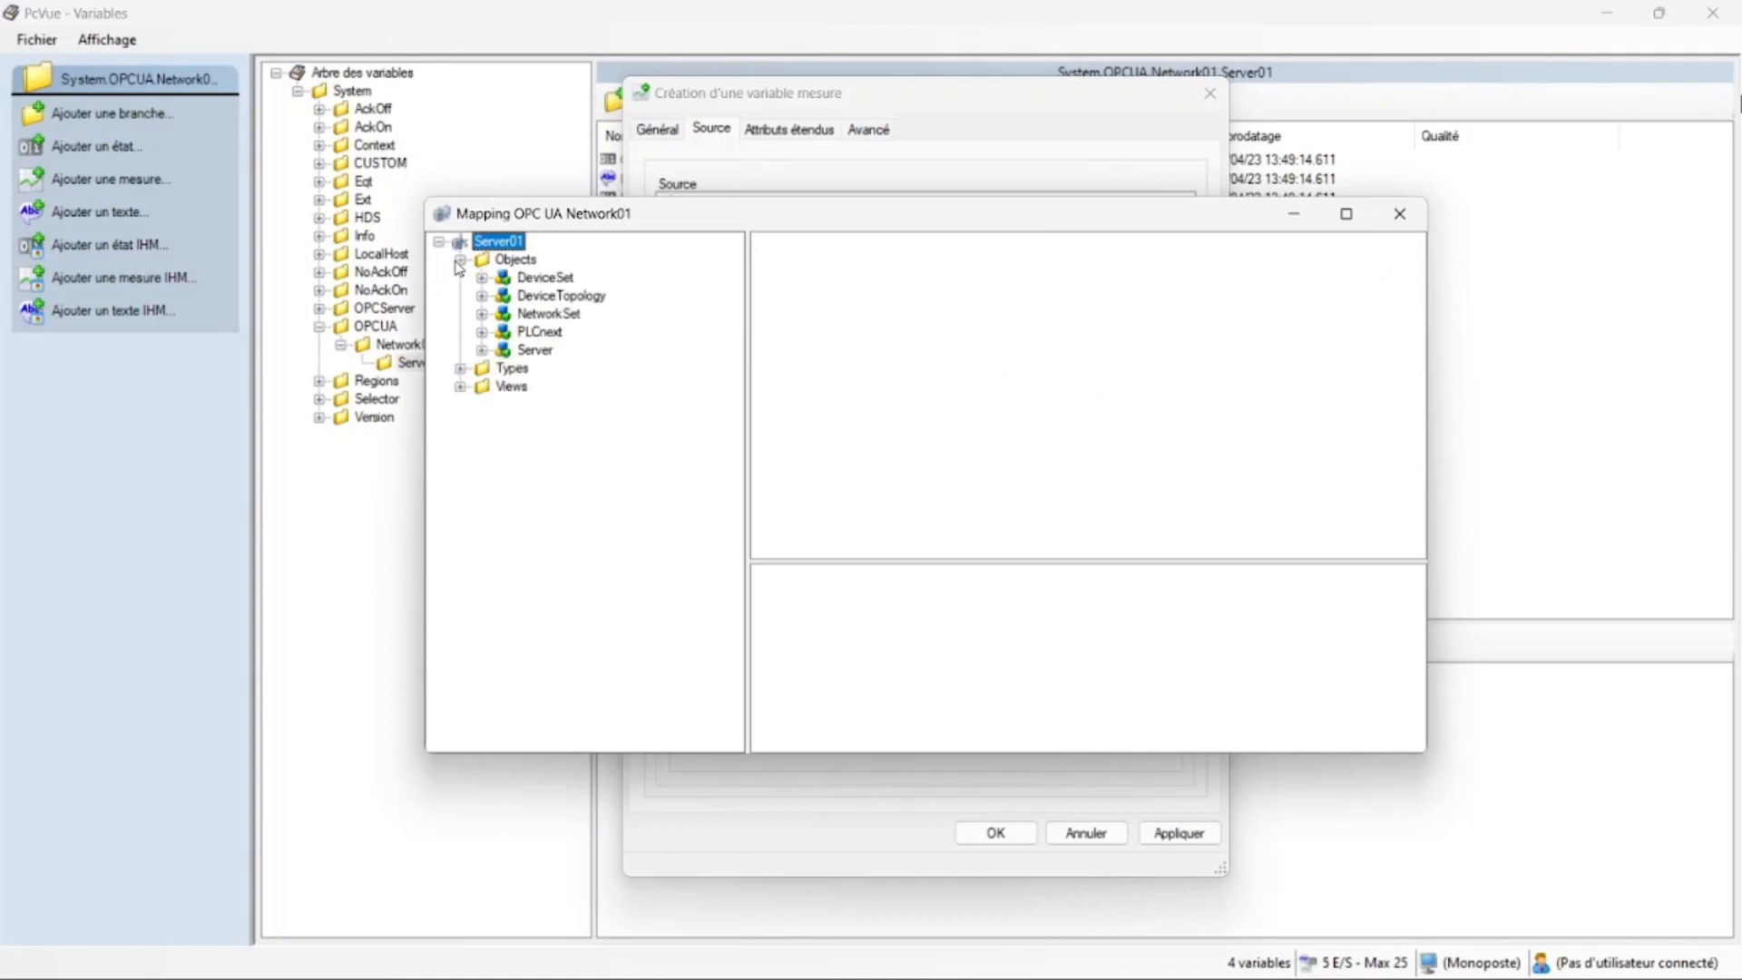
left_click(482, 333)
left_click(544, 370)
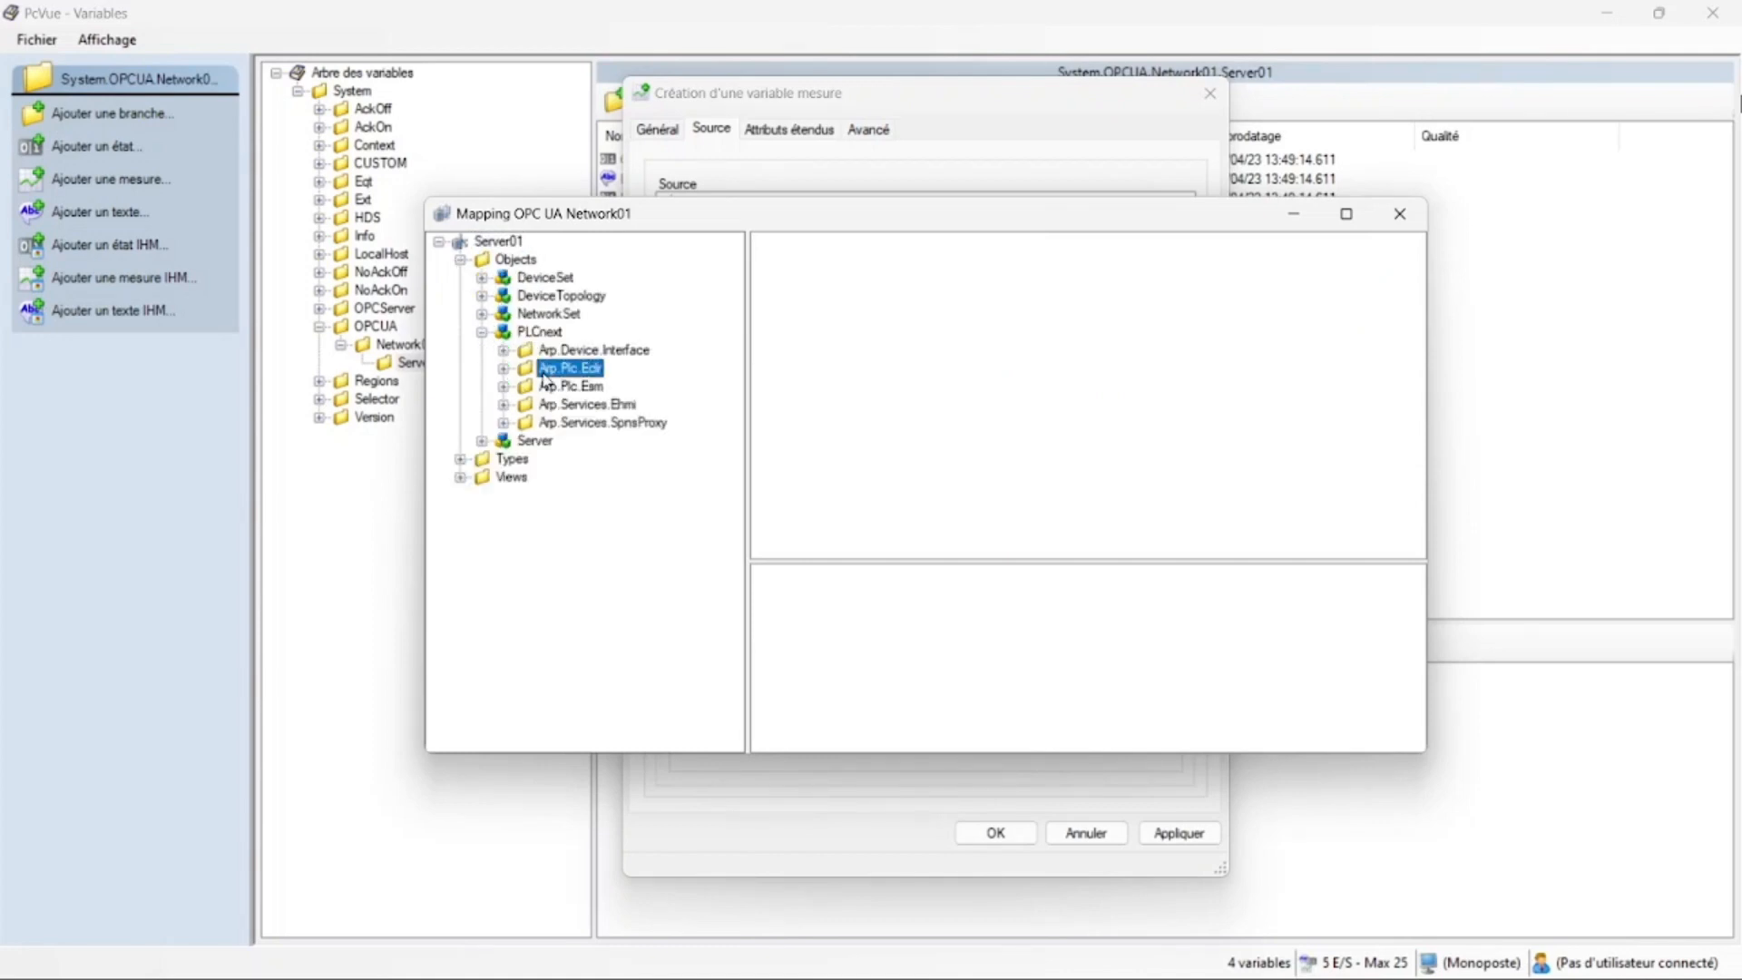
left_click_drag(1408, 296, 1409, 309)
left_click(809, 483)
double_click(809, 484)
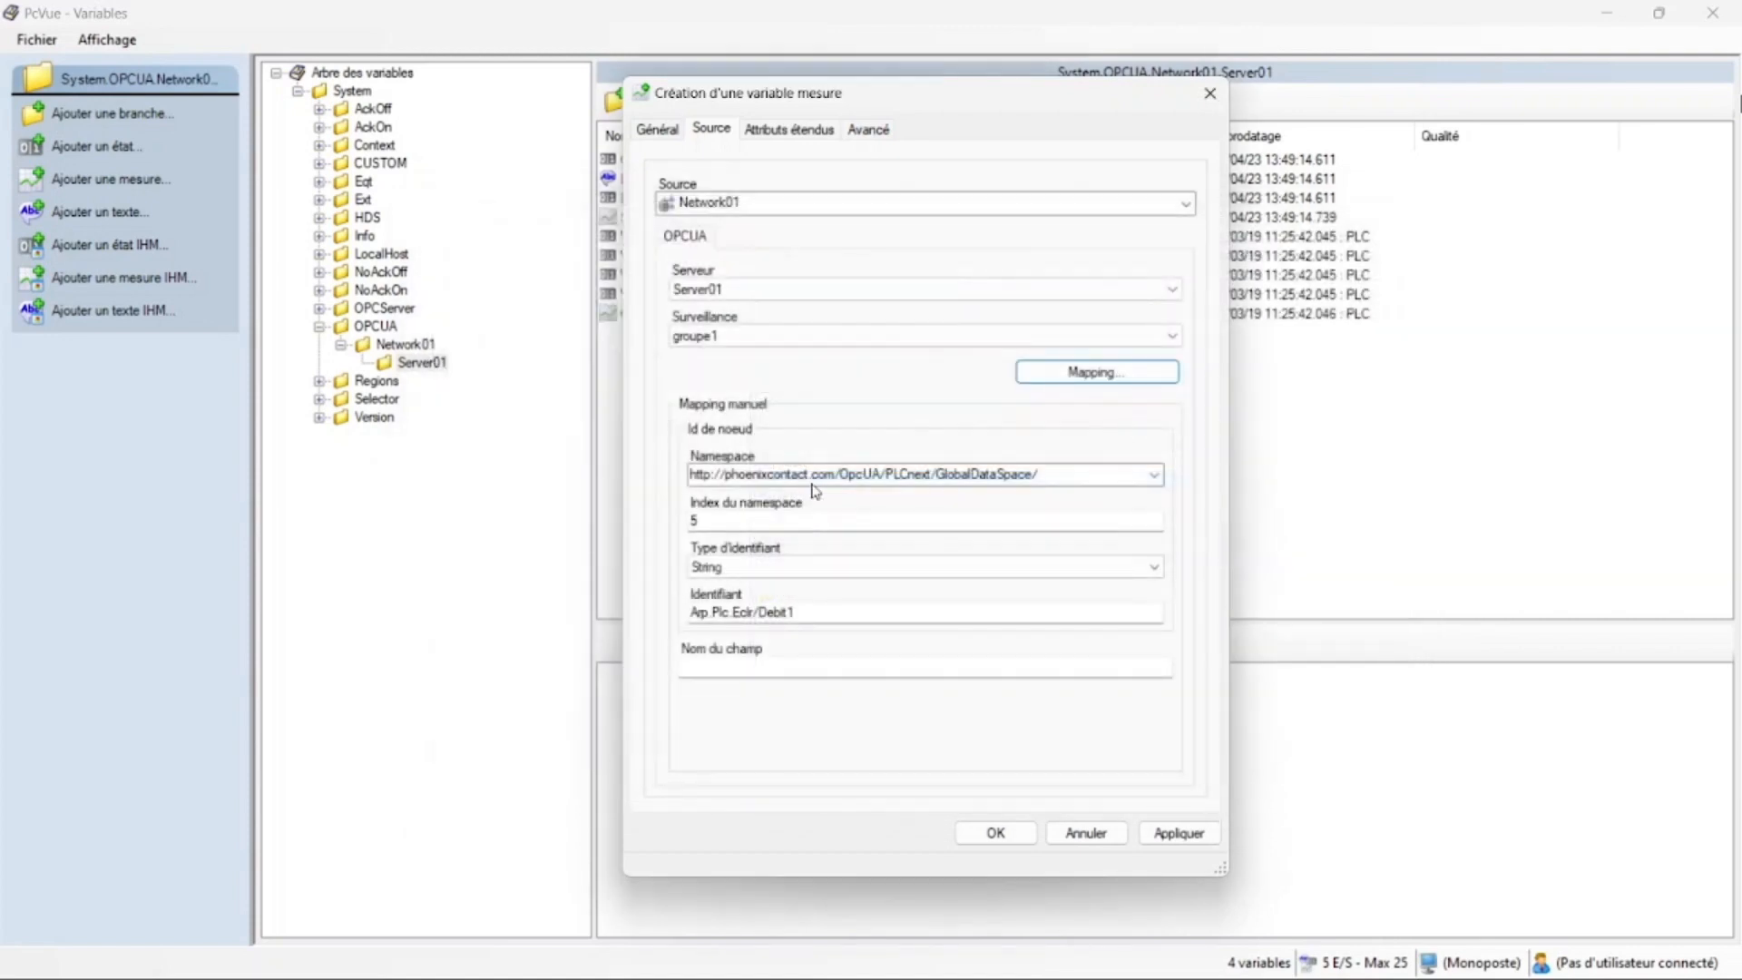
left_click(1192, 843)
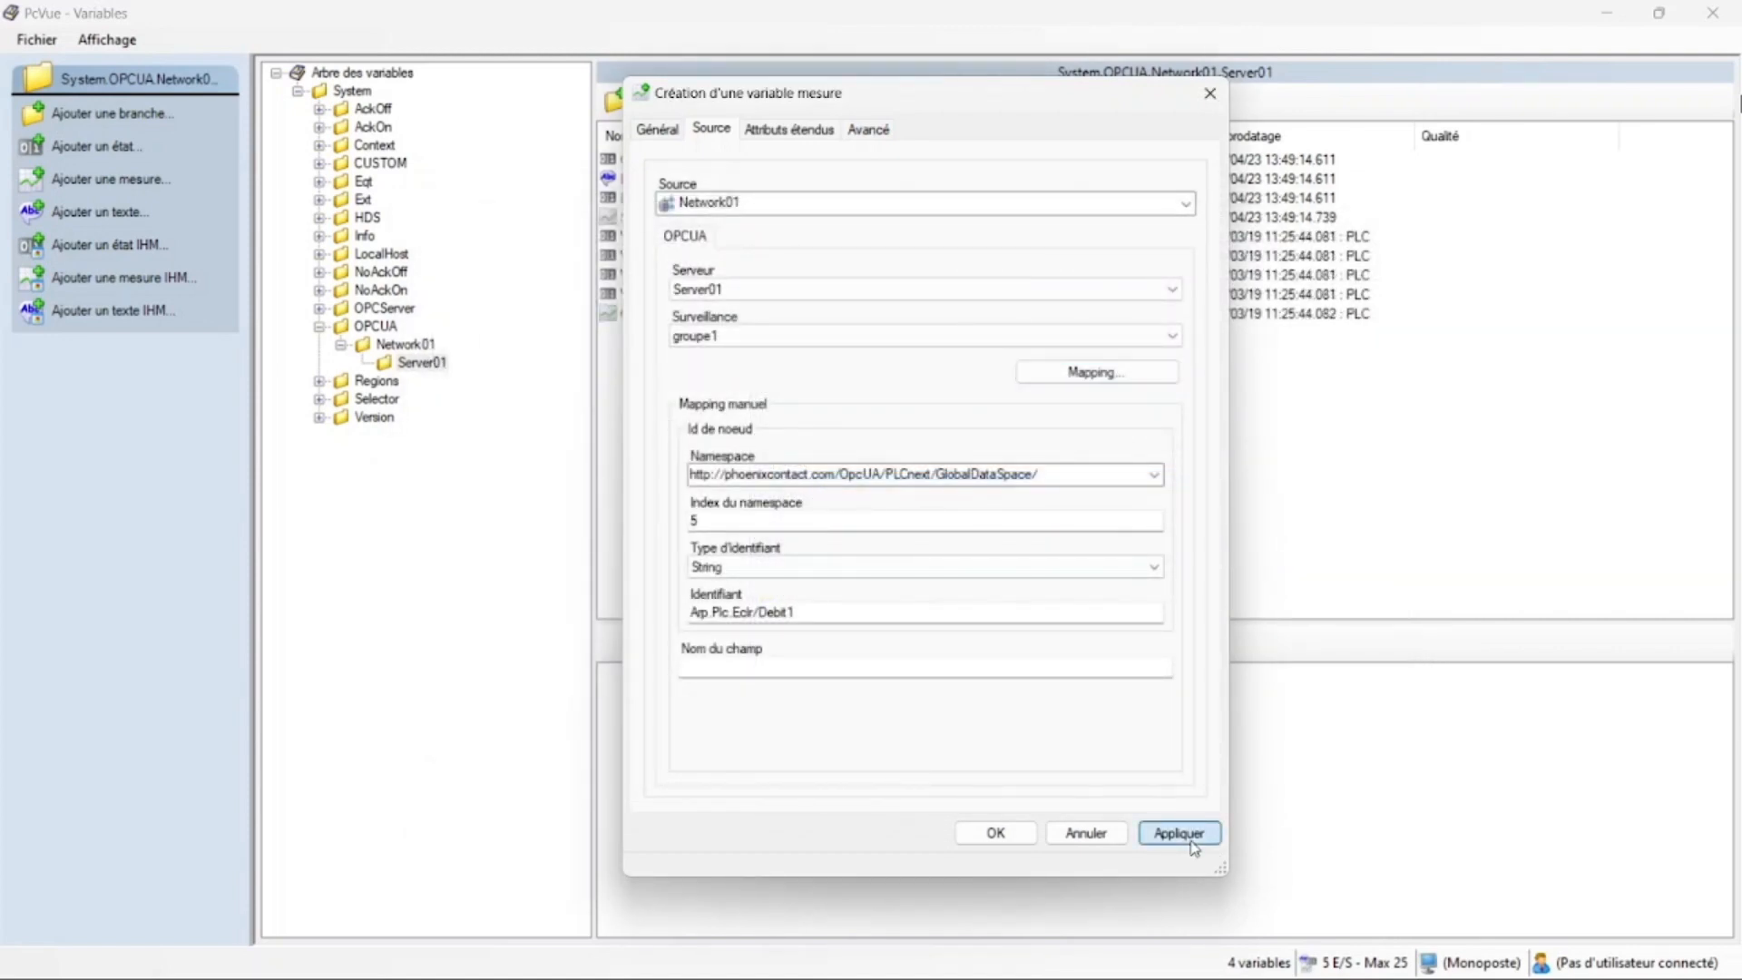
left_click(996, 834)
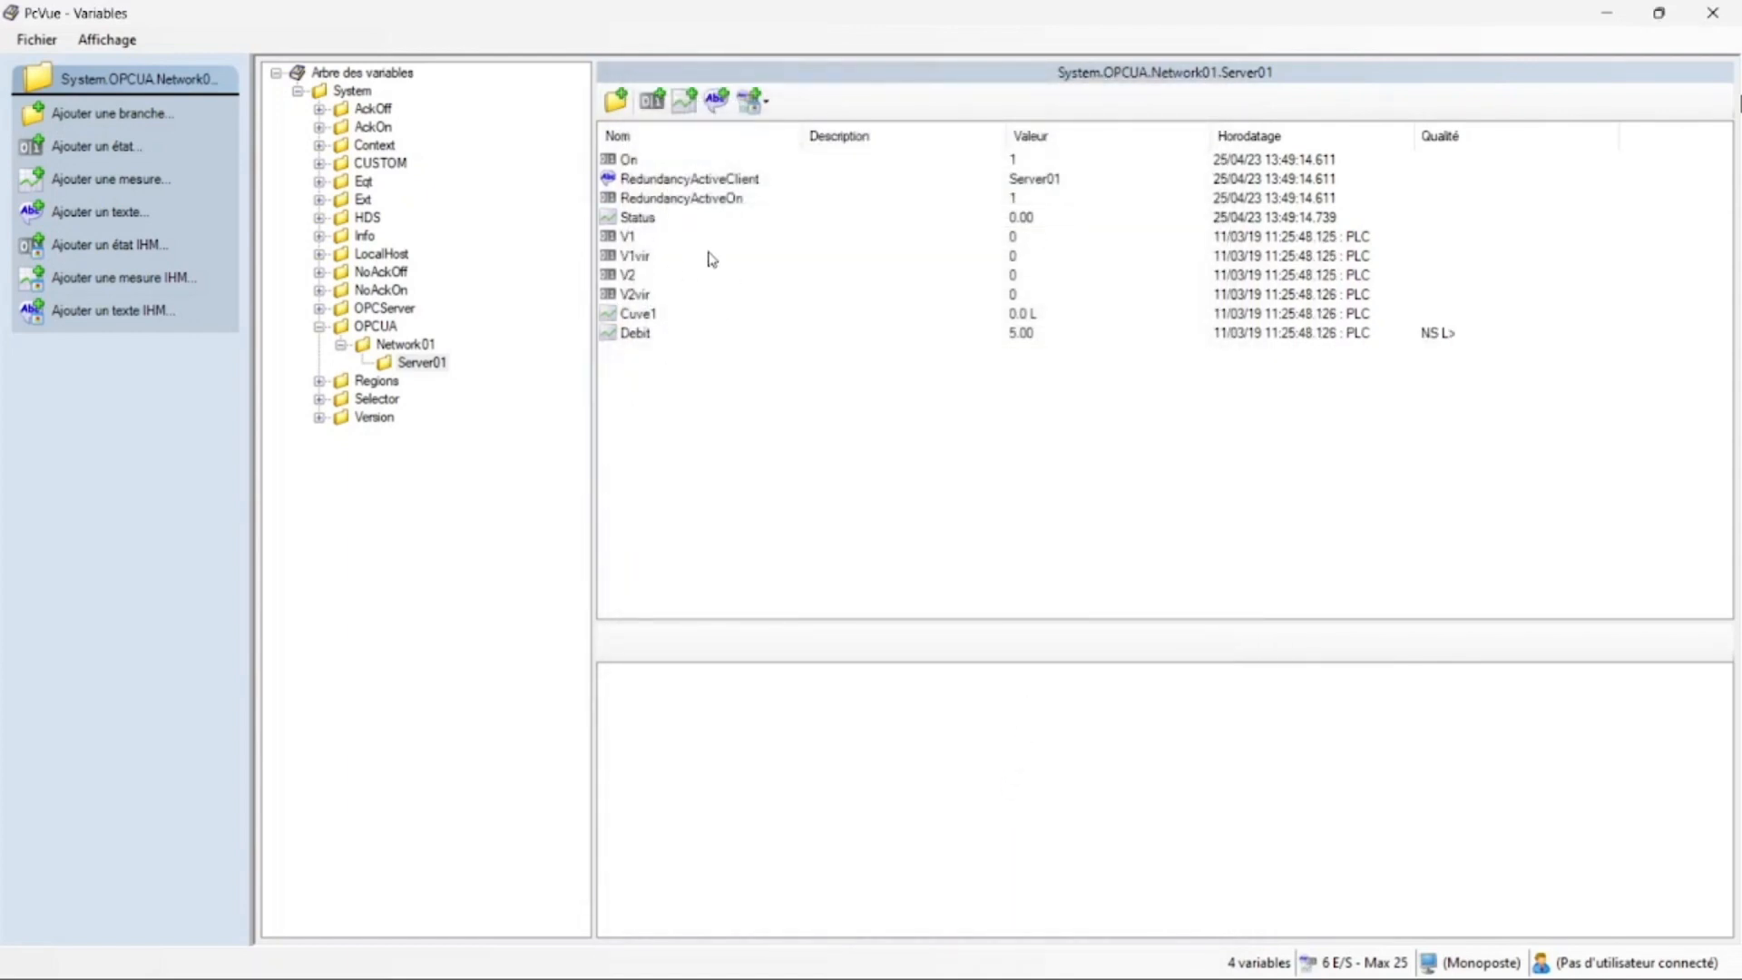
left_click(1713, 13)
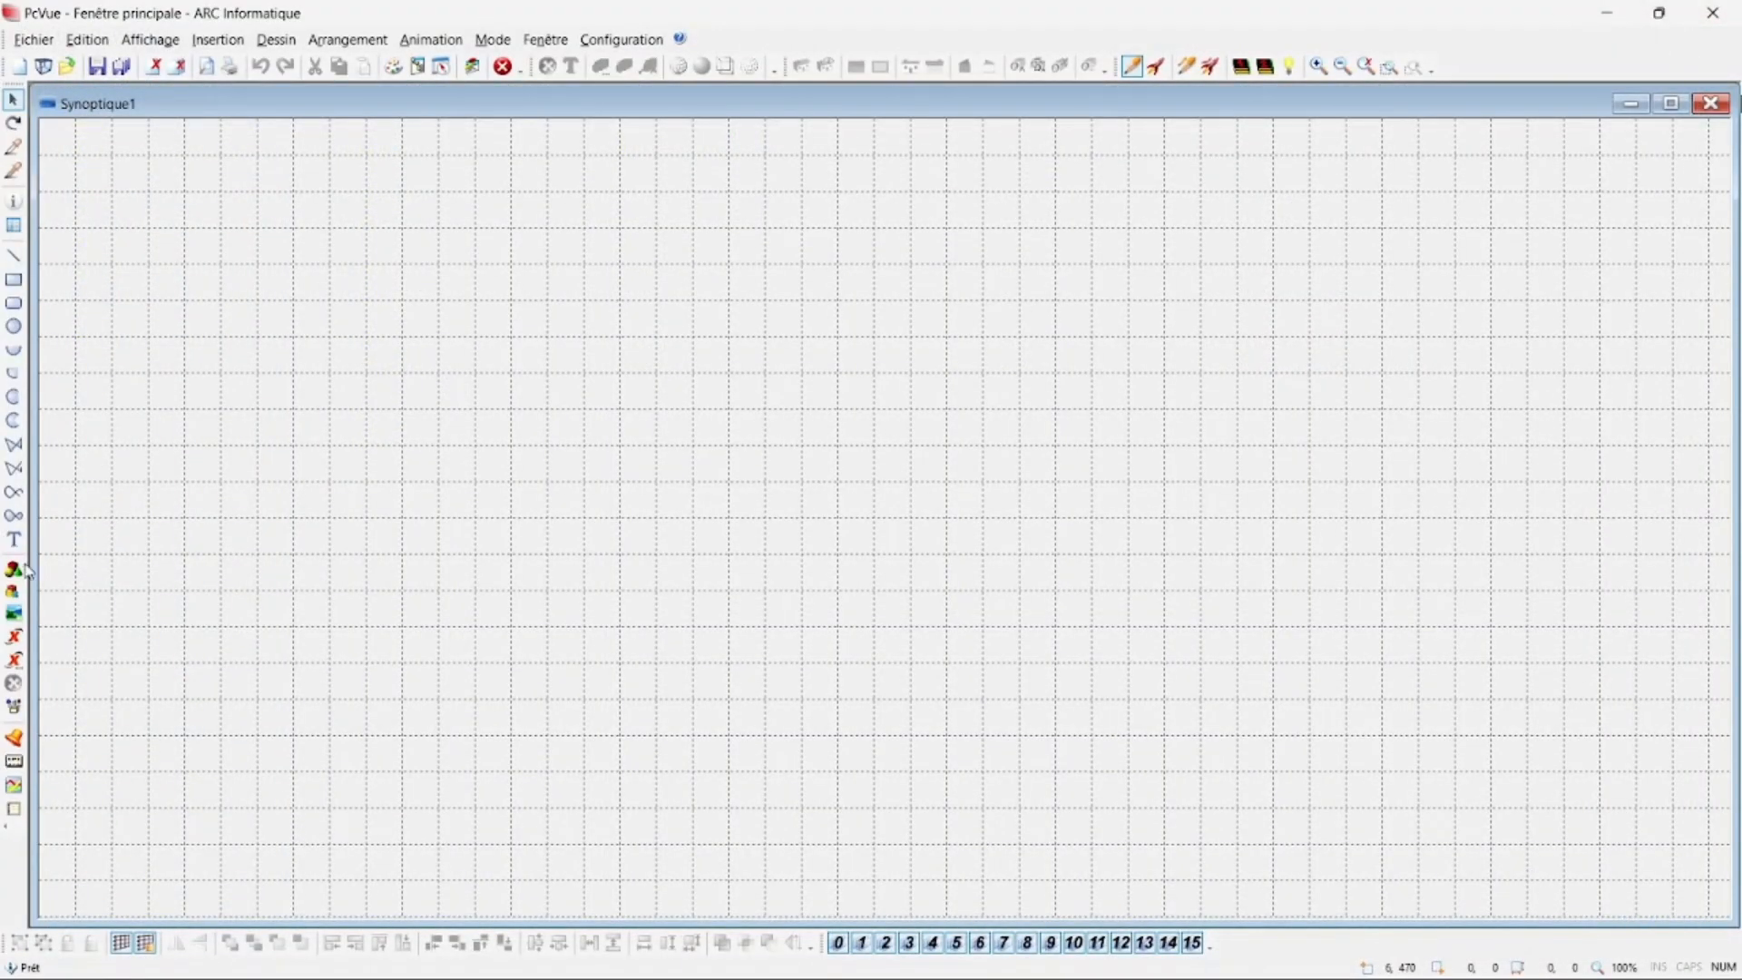
Insert the TANK_TYPE4_V_BLUE_ANI symbol from the RESERVOIRS library into Synoptique1 and place it slightly left of the mimic's centre
left_click(26, 570)
left_click(167, 78)
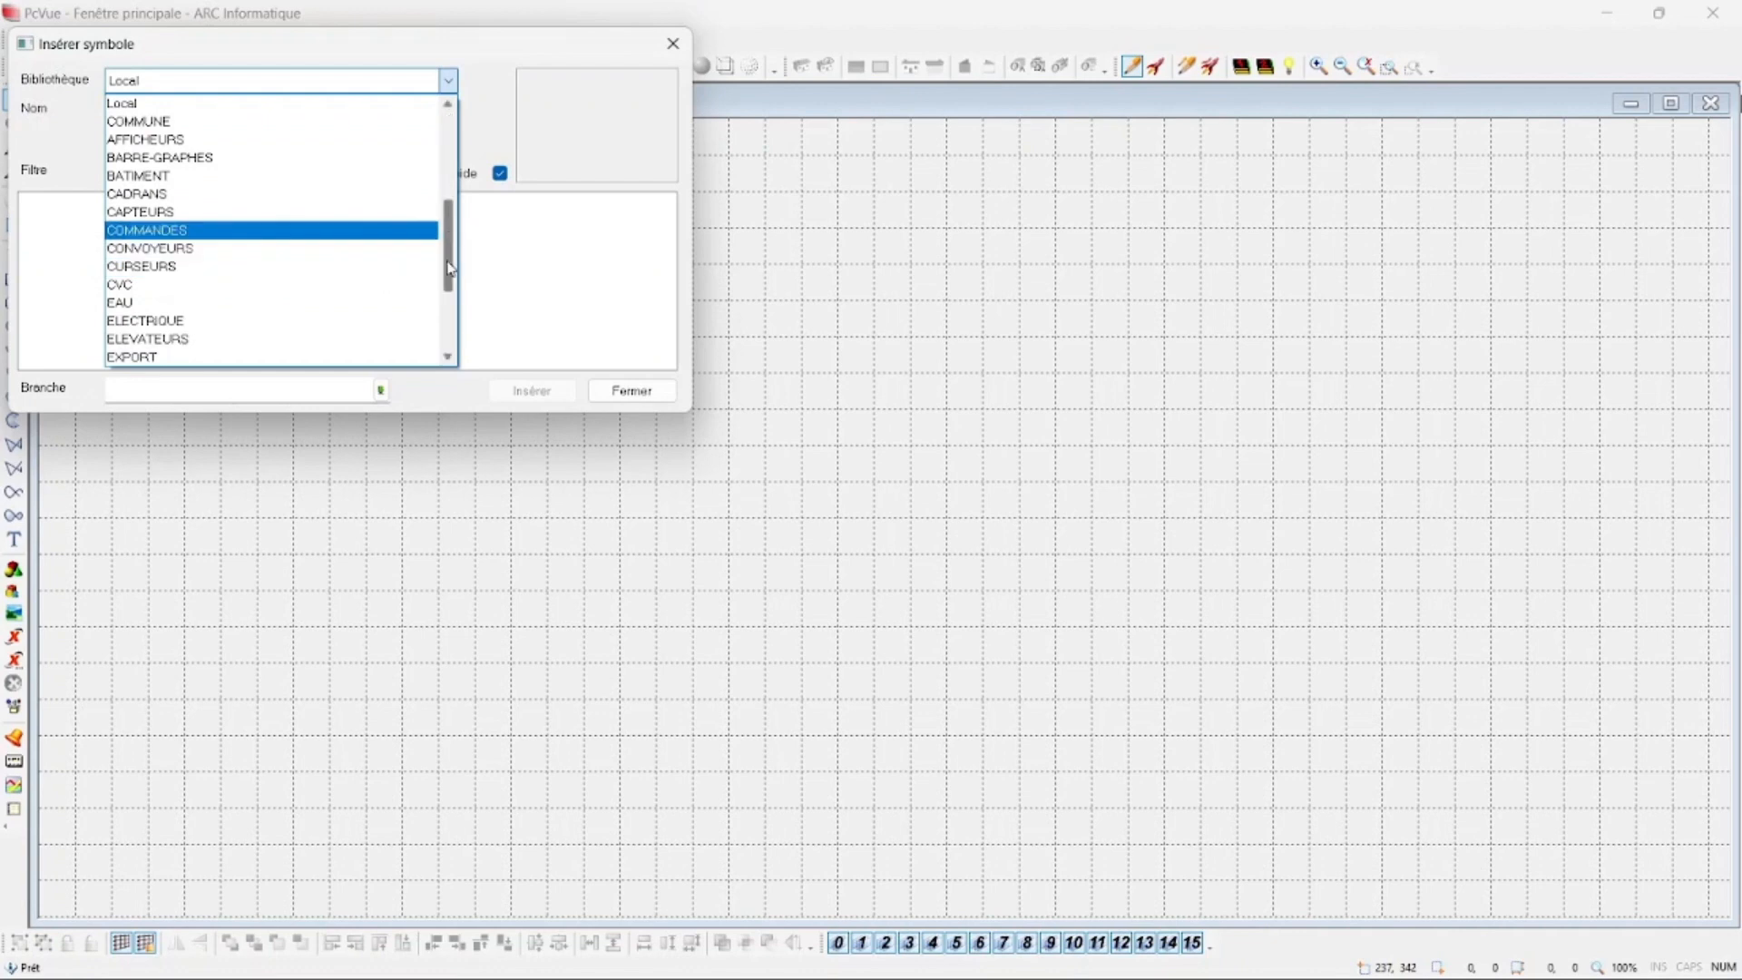
scroll(299, 273, "down", 5)
left_click(166, 321)
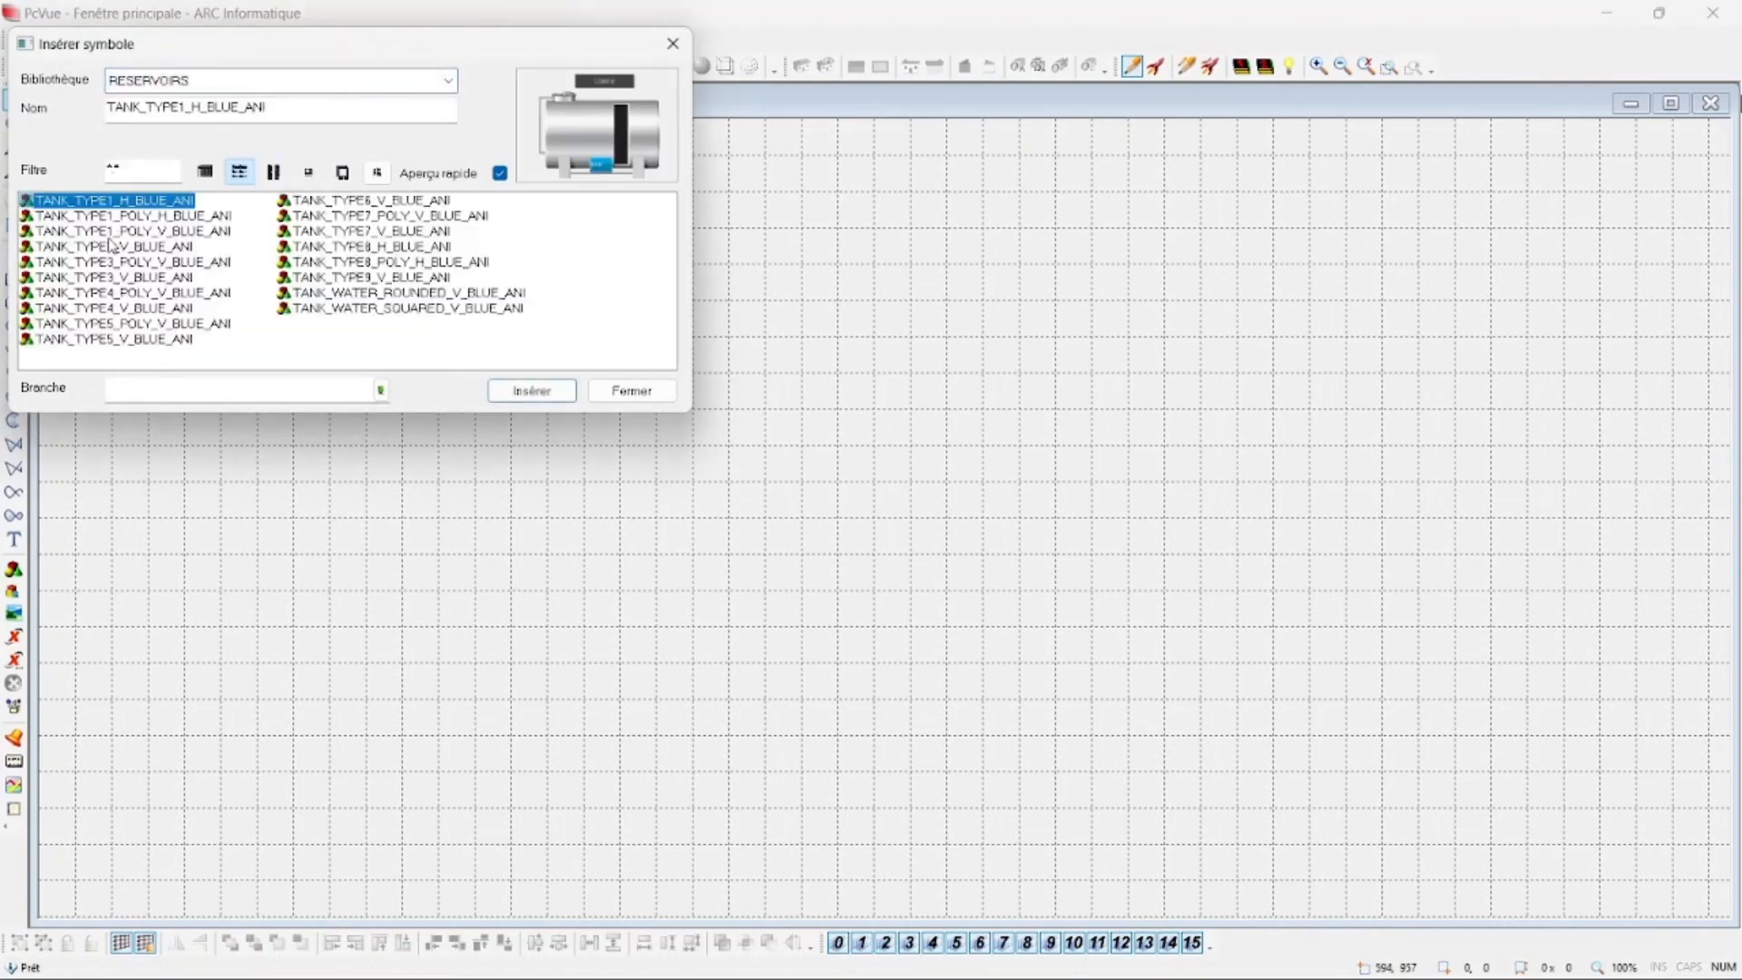
left_click(81, 261)
left_click(68, 277)
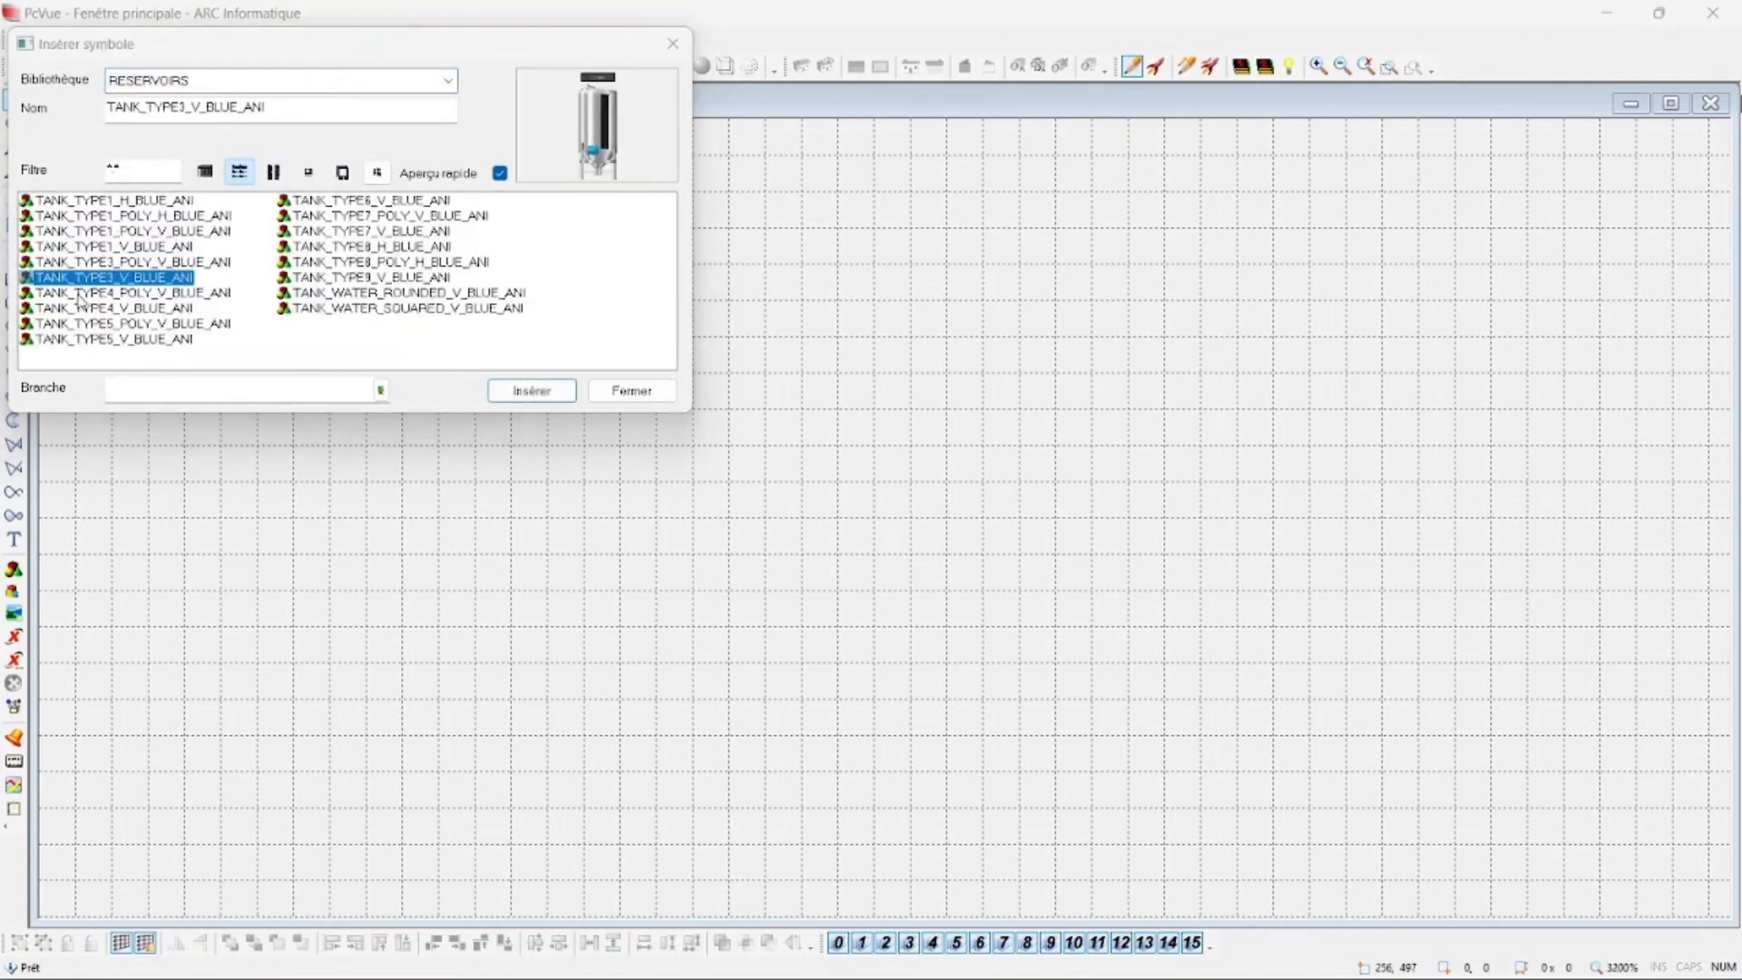
left_click(87, 292)
left_click(100, 307)
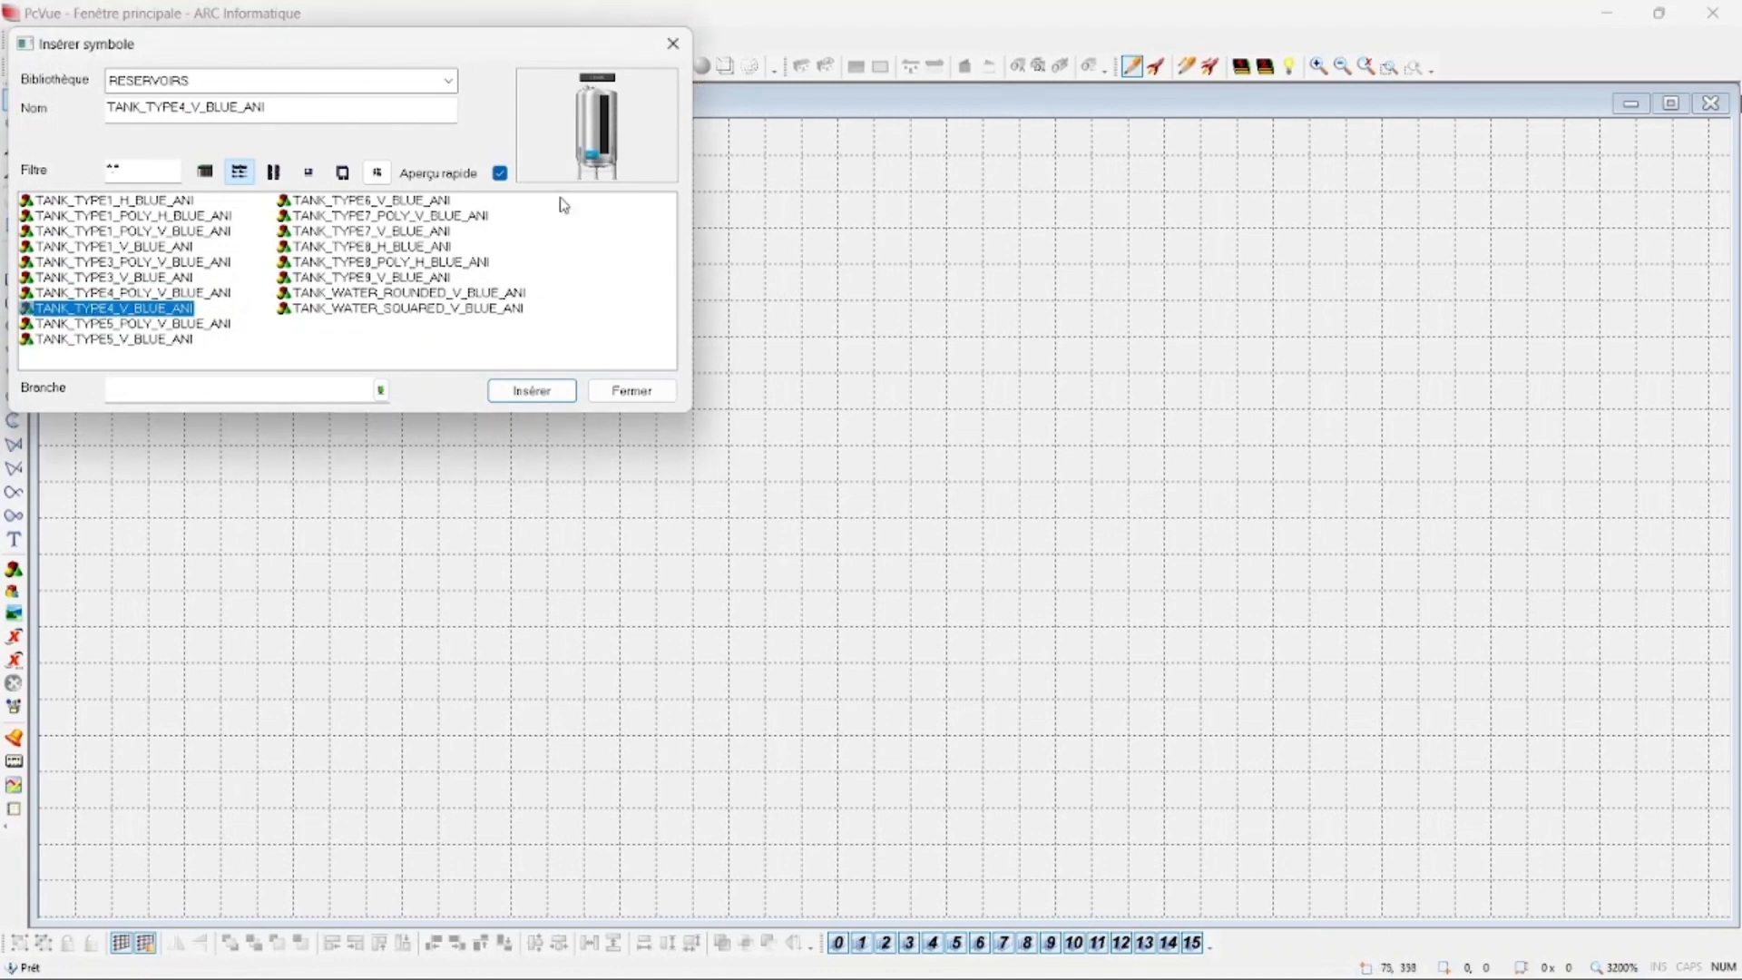
left_click(526, 391)
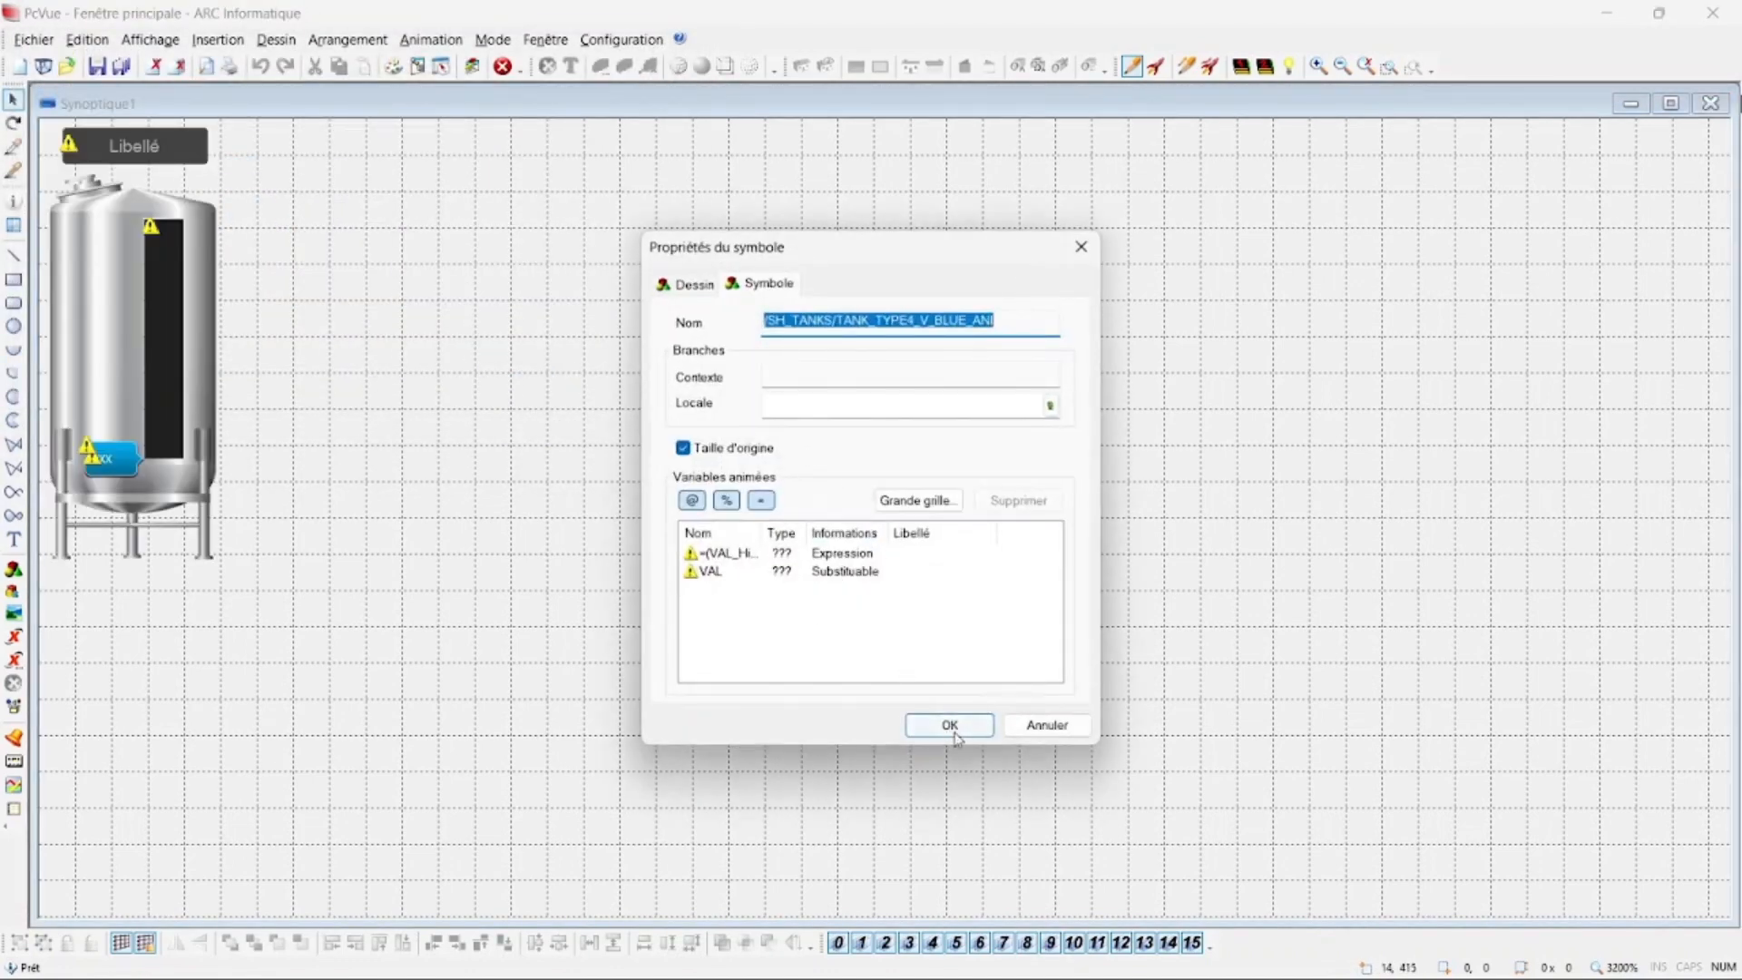
left_click(951, 726)
mouse_move(167, 331)
left_mouse_down()
mouse_move(714, 427)
mouse_move(704, 413)
left_mouse_up()
Ungroup the tank symbol twice, accepting the loss of its animations, and move the tank body clear to the right of its other parts
mouse_move(524, 145)
left_mouse_down()
mouse_move(739, 348)
mouse_move(1081, 856)
left_mouse_up()
right_click(806, 549)
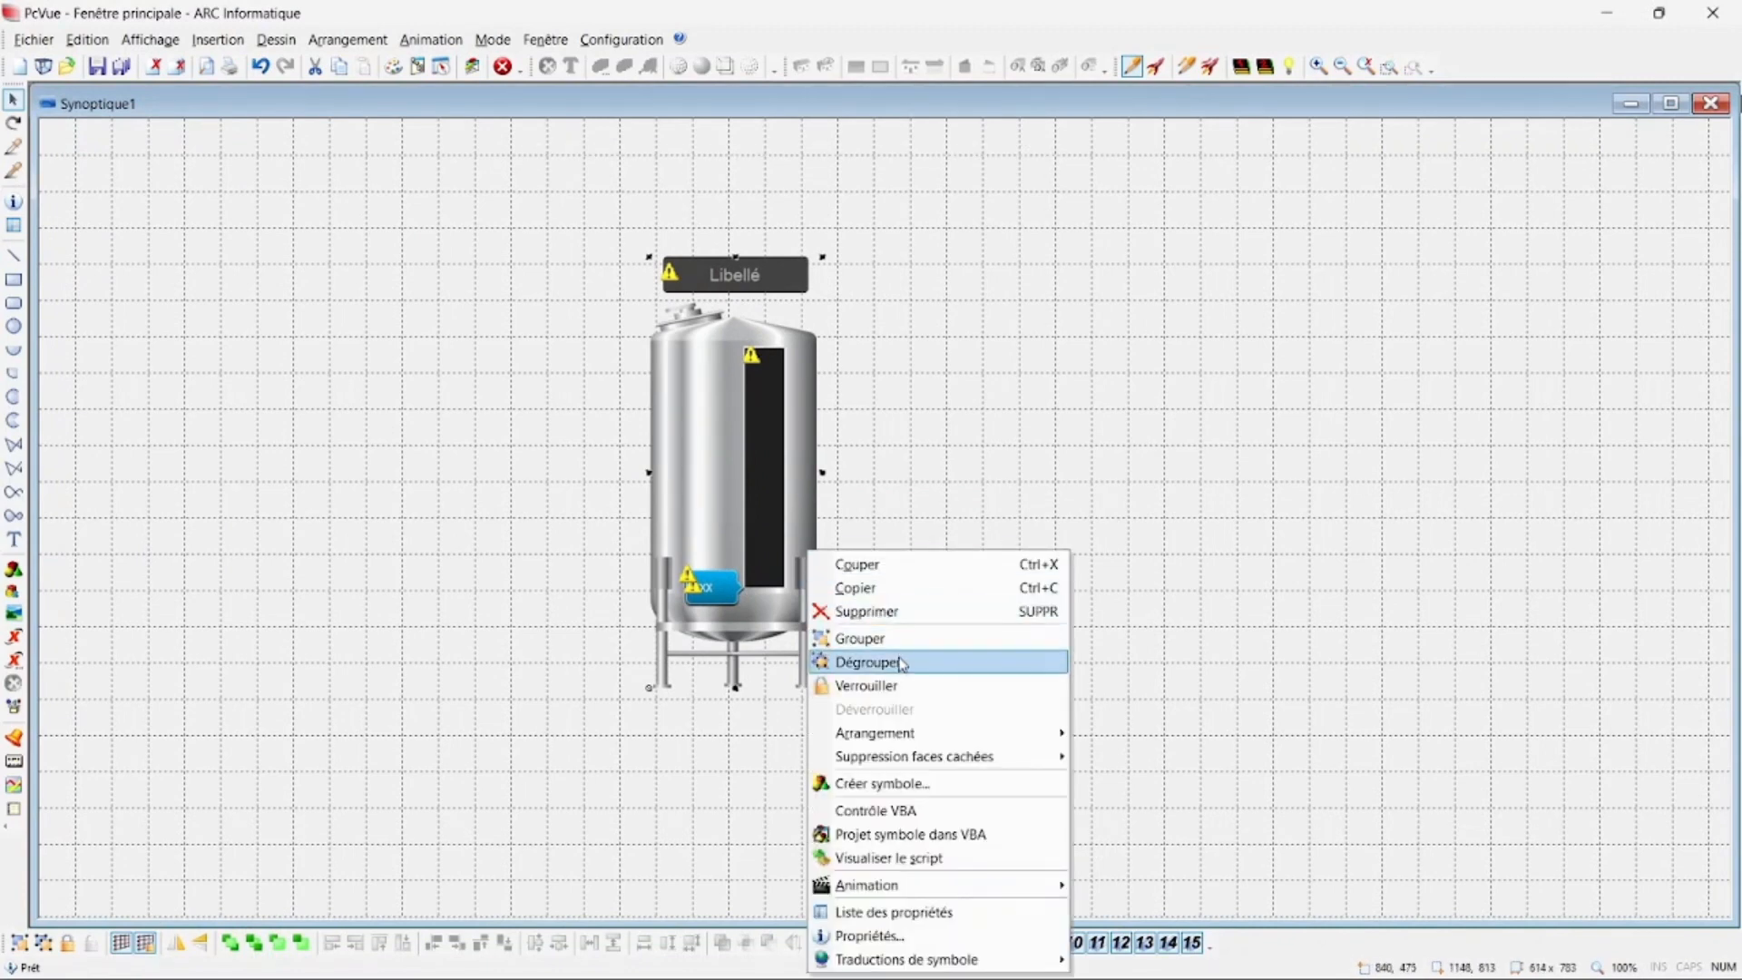
left_click(902, 663)
left_click_drag(945, 224, 469, 876)
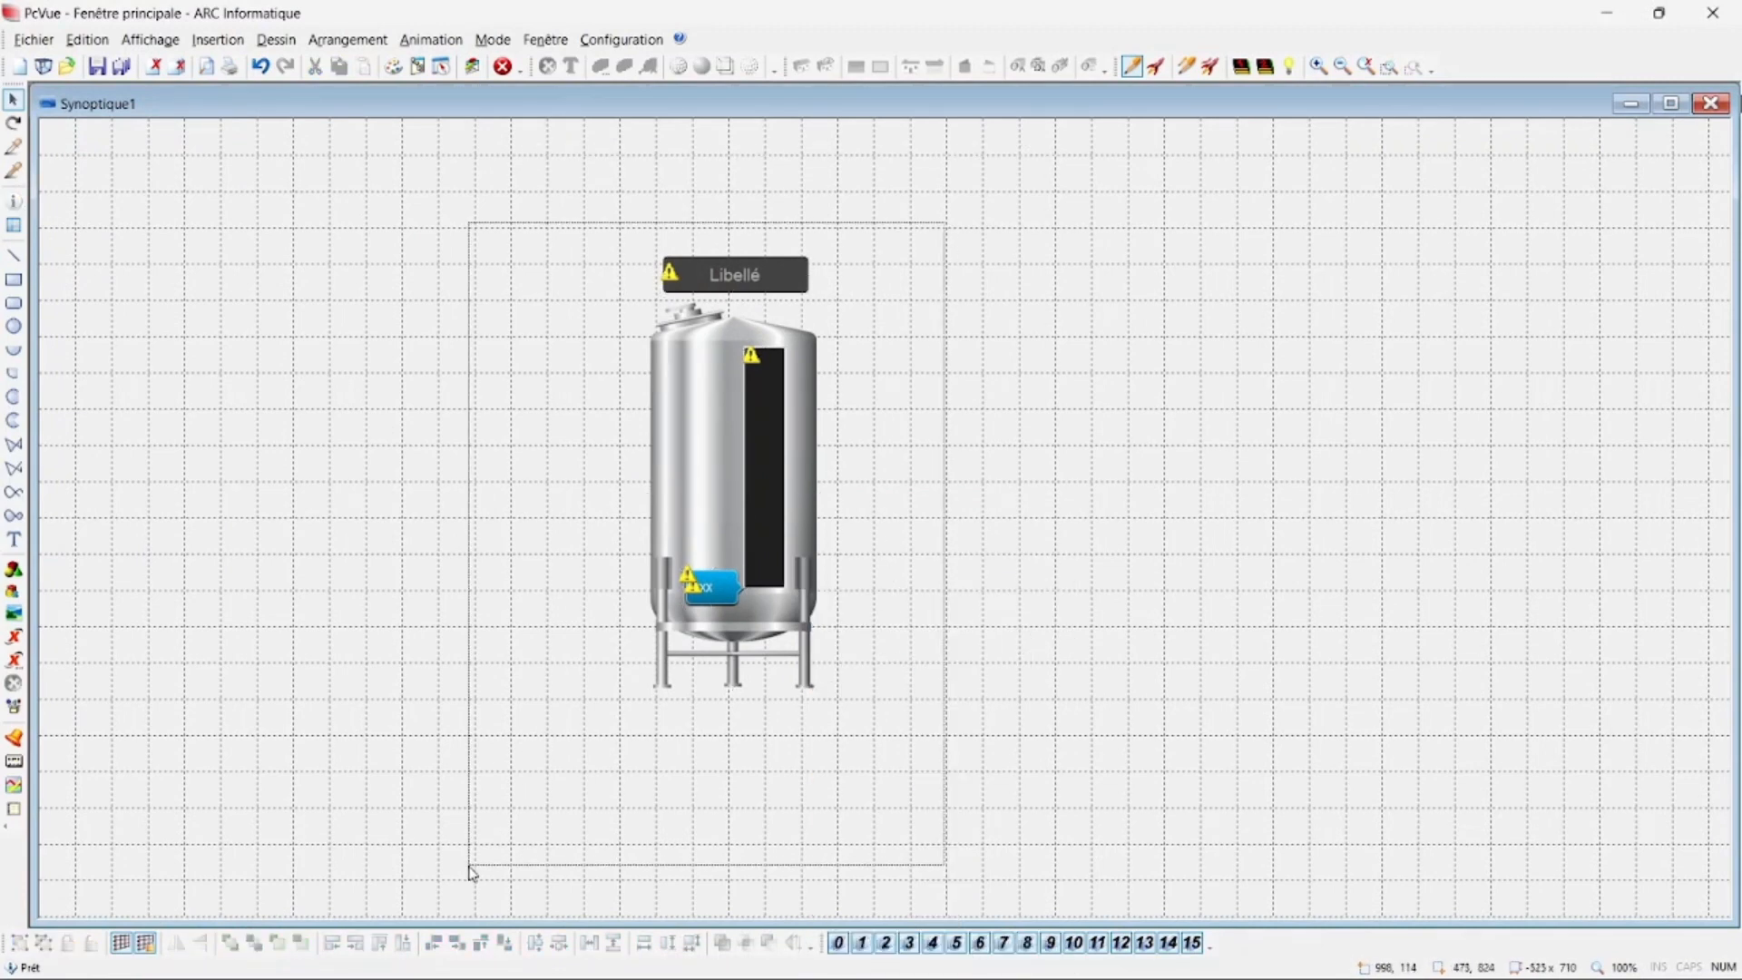
right_click(708, 561)
left_click(798, 248)
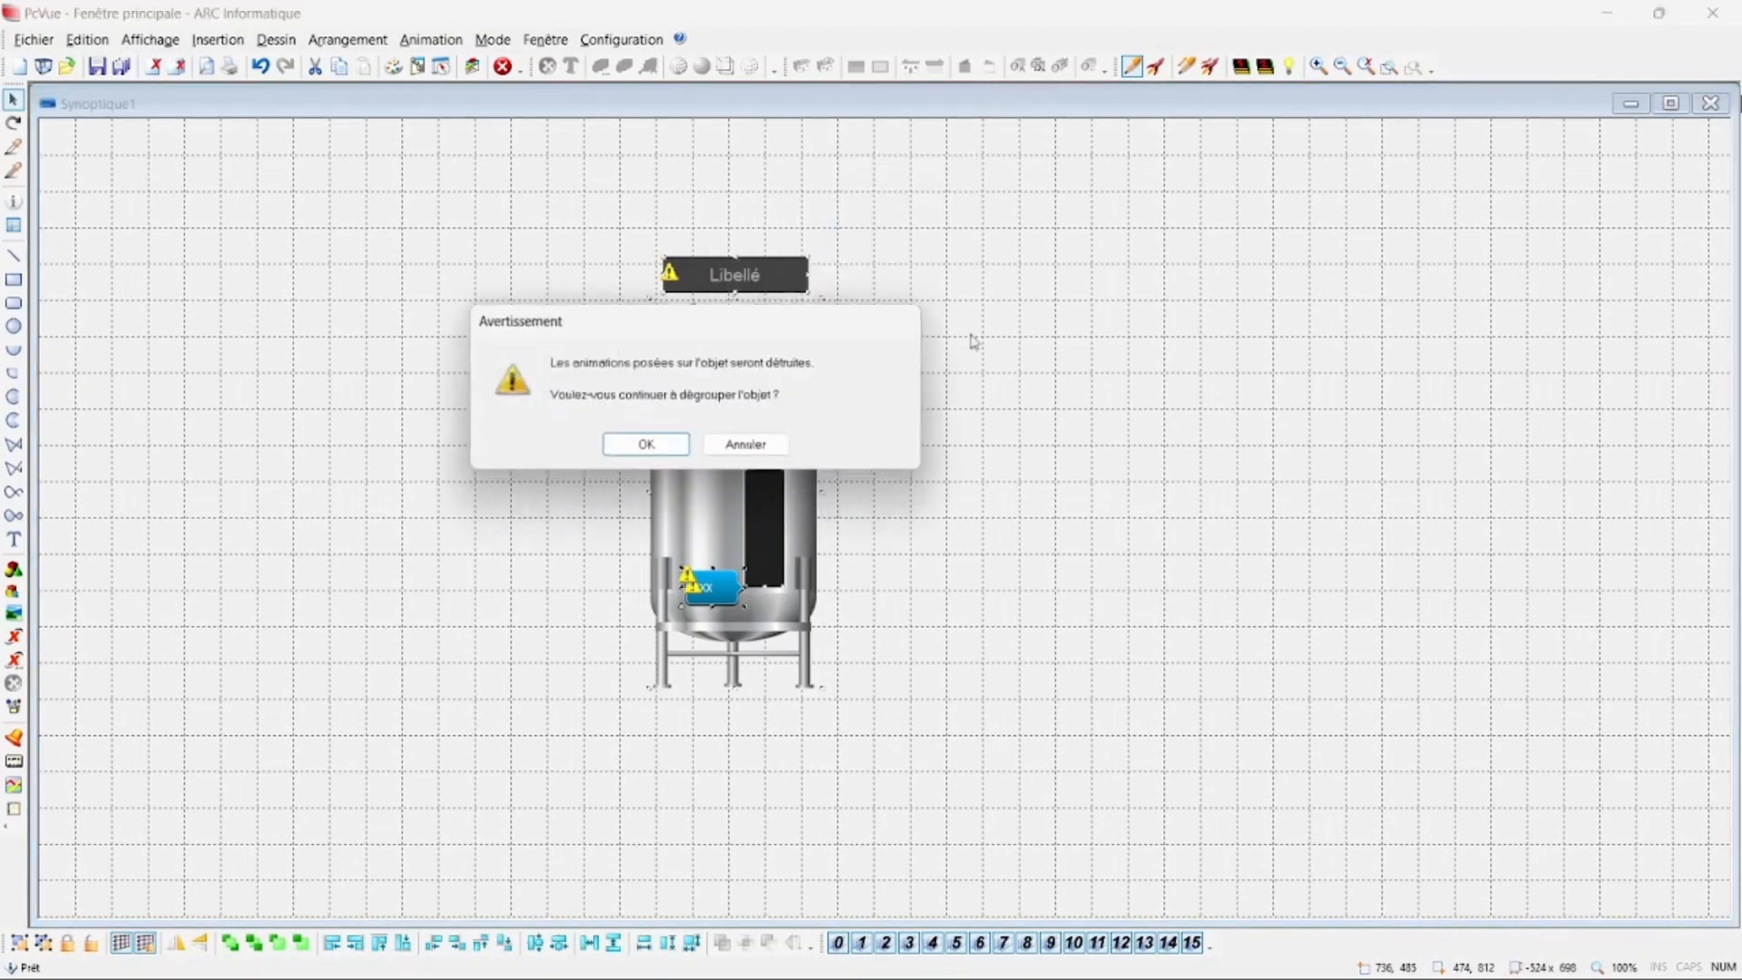
left_click(640, 445)
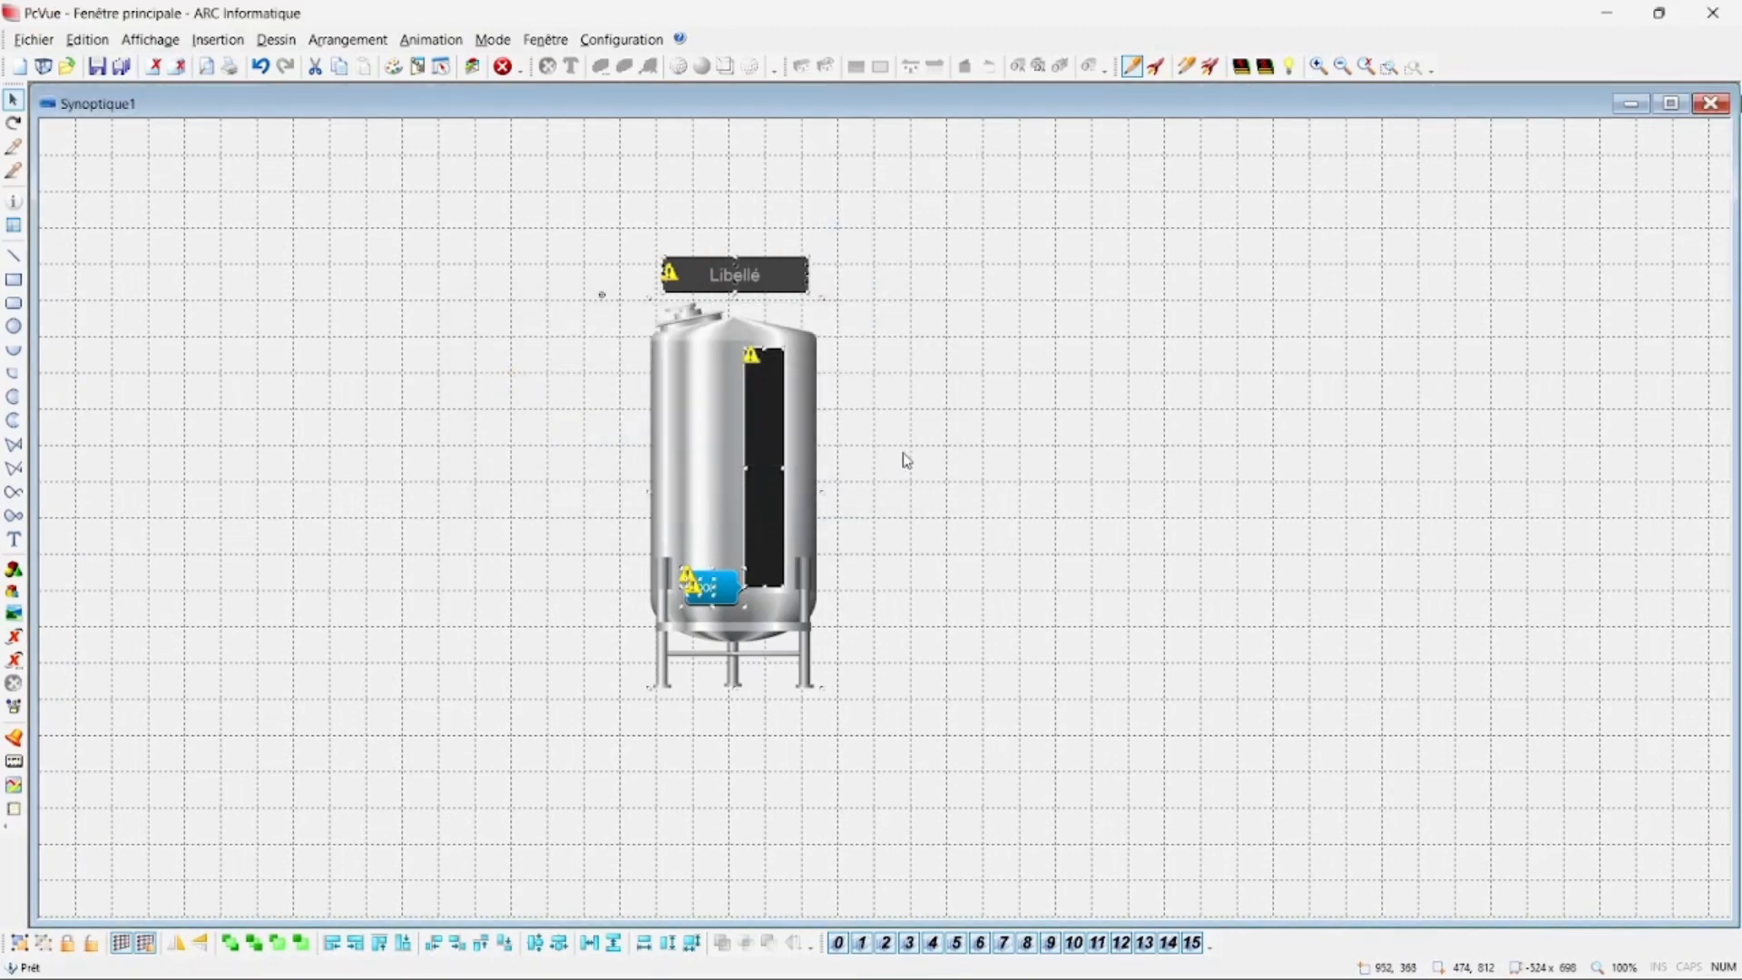
left_click(761, 454)
left_click_drag(716, 468, 1108, 448)
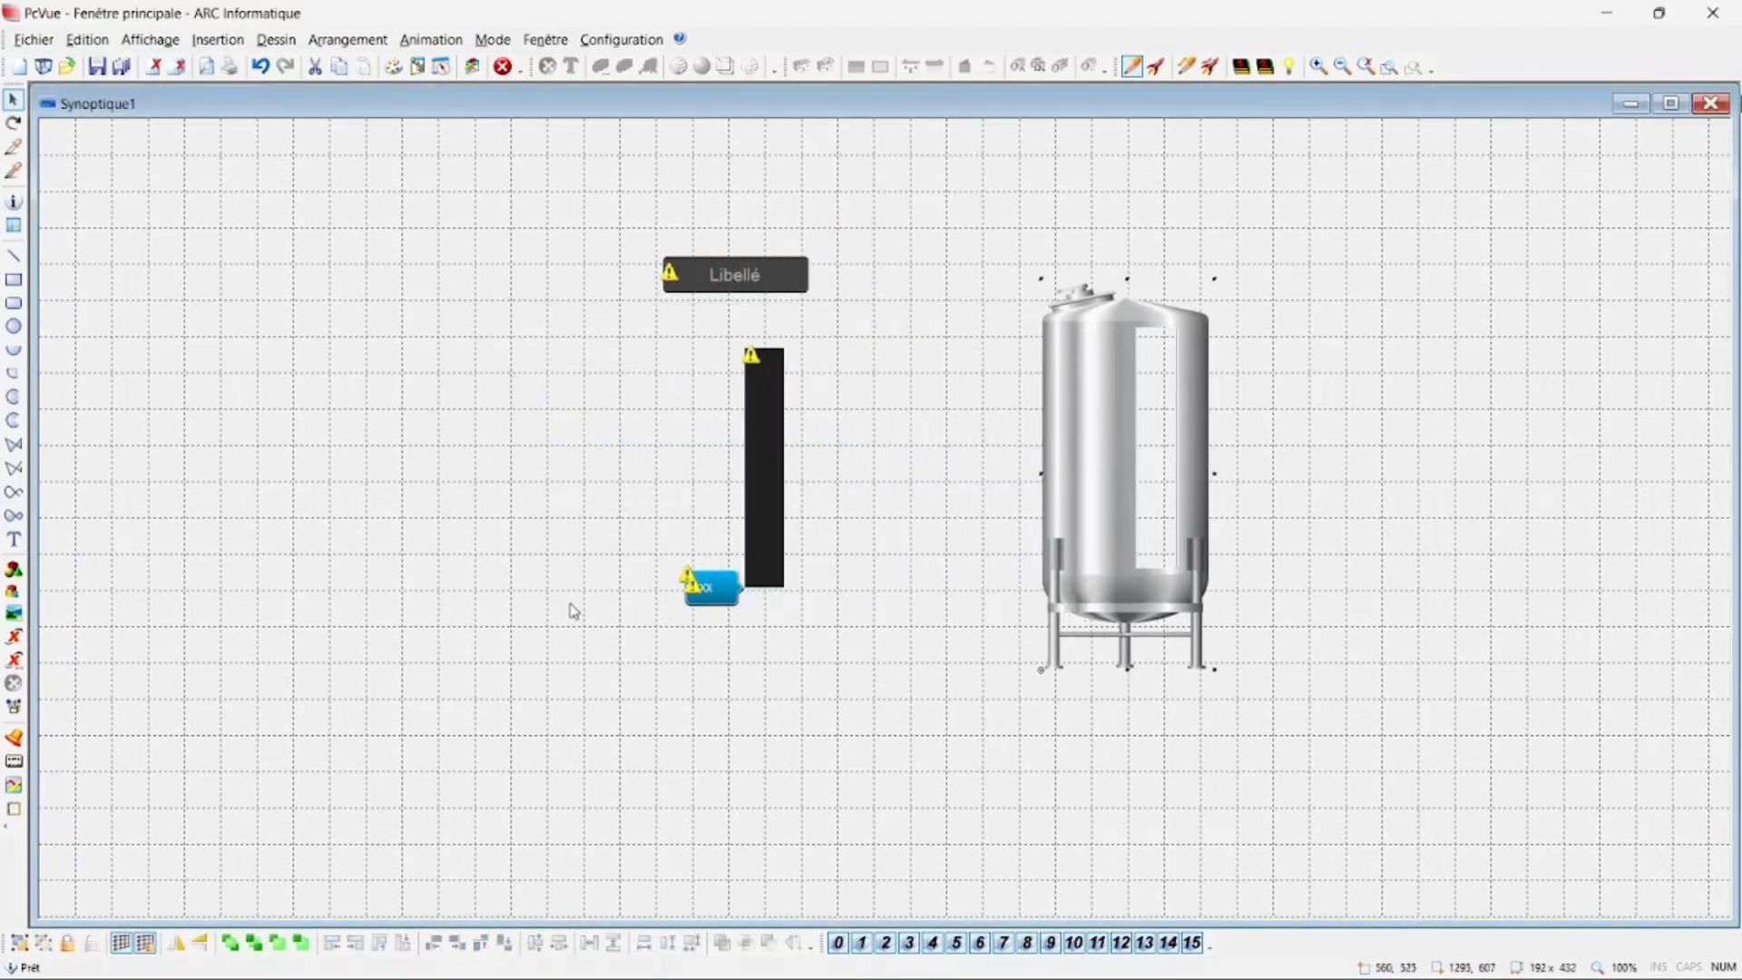
Delete all the pieces of the blue value tag beside the foot of the bar graph
left_click(722, 597)
key("Delete")
left_click(709, 586)
left_click_drag(691, 604, 696, 590)
key("Delete")
left_click(696, 590)
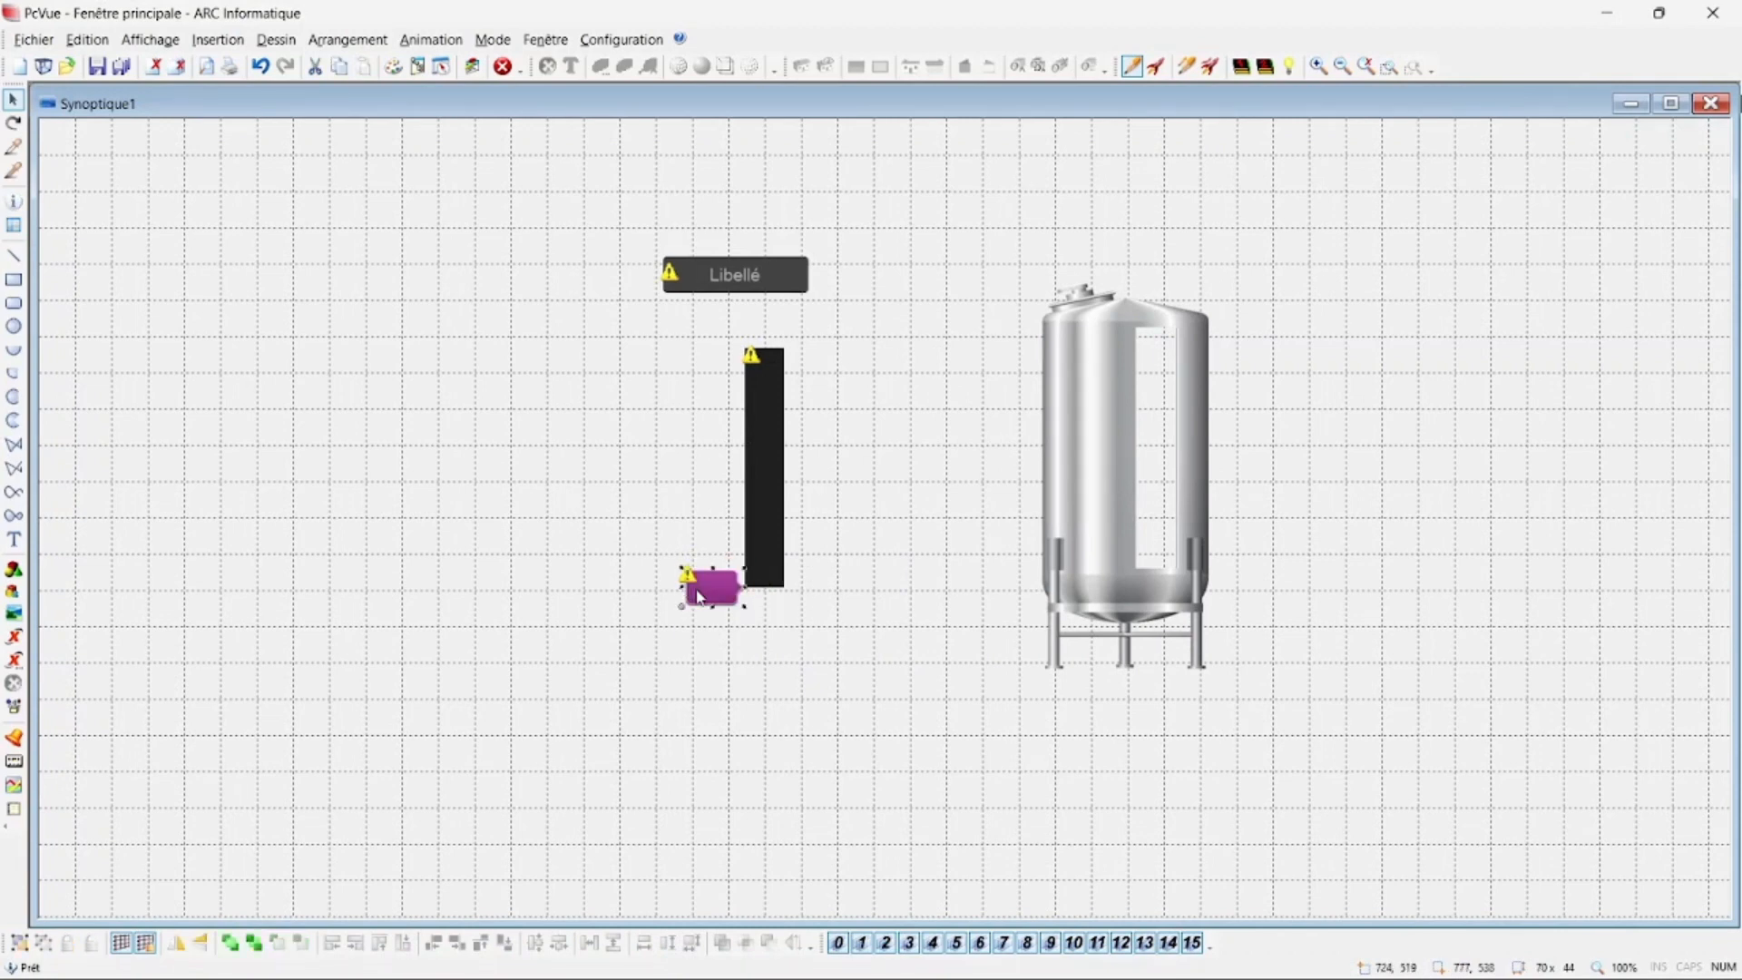
key("Delete")
Assign System.OPCUA.Network01.Server01.Cuve1 as the measurement that animates the black bar graph
double_click(754, 388)
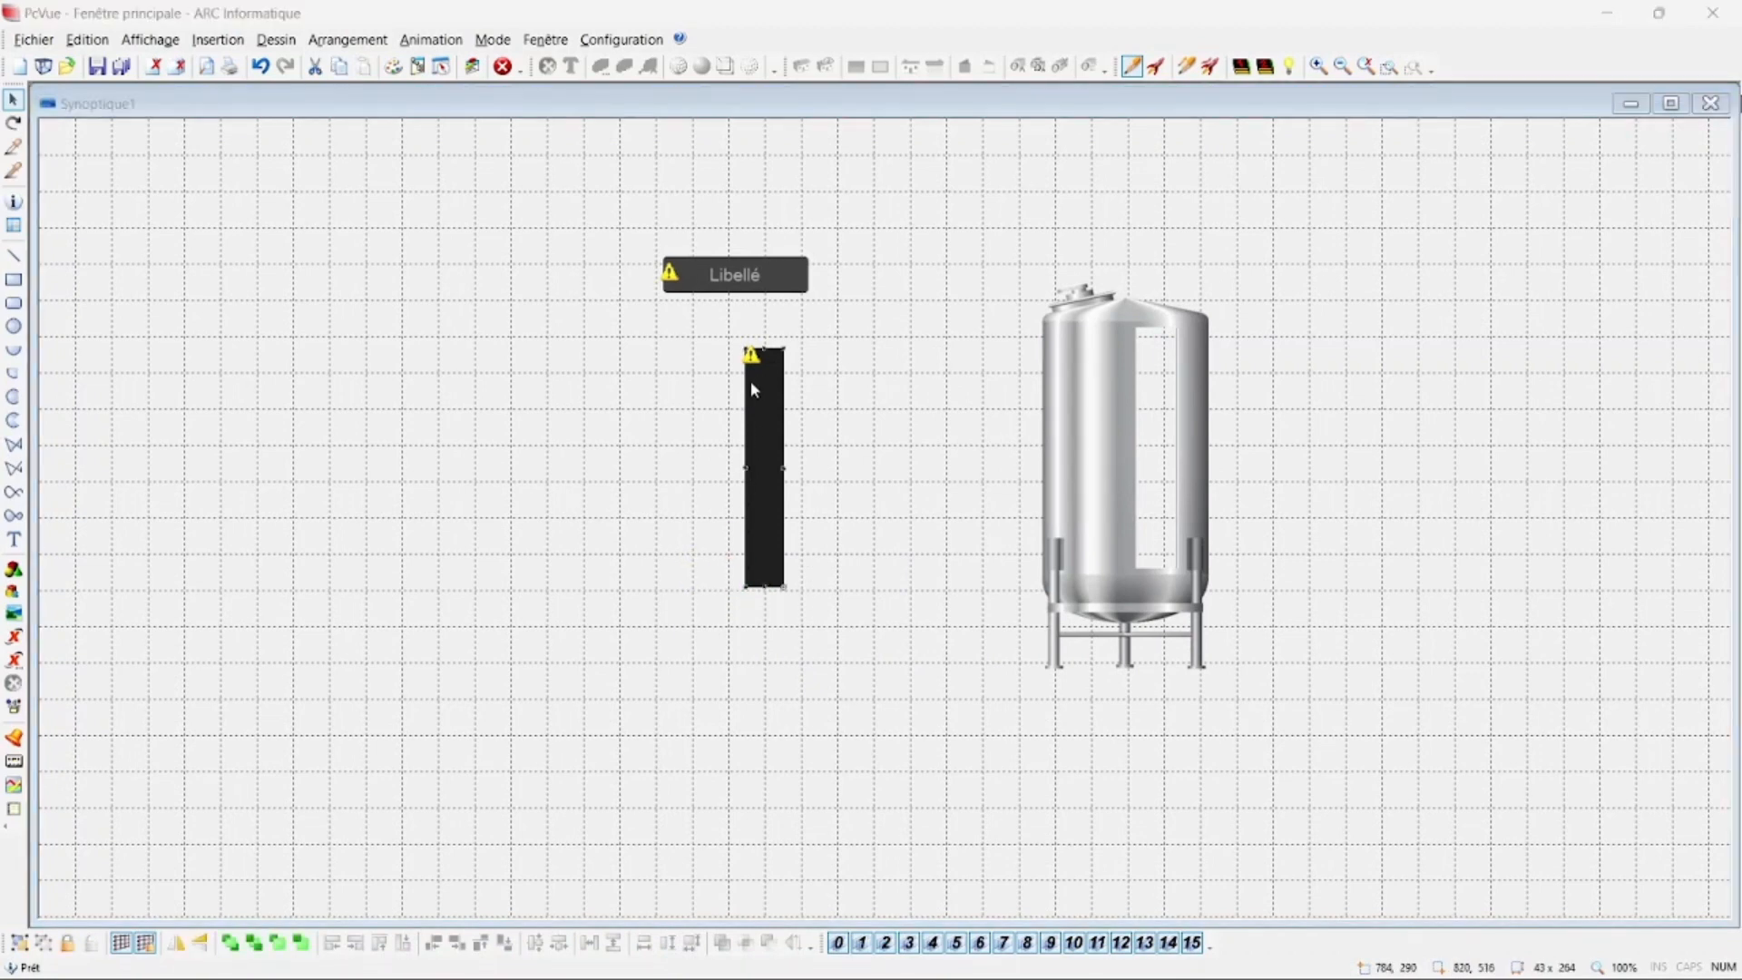
left_click(804, 377)
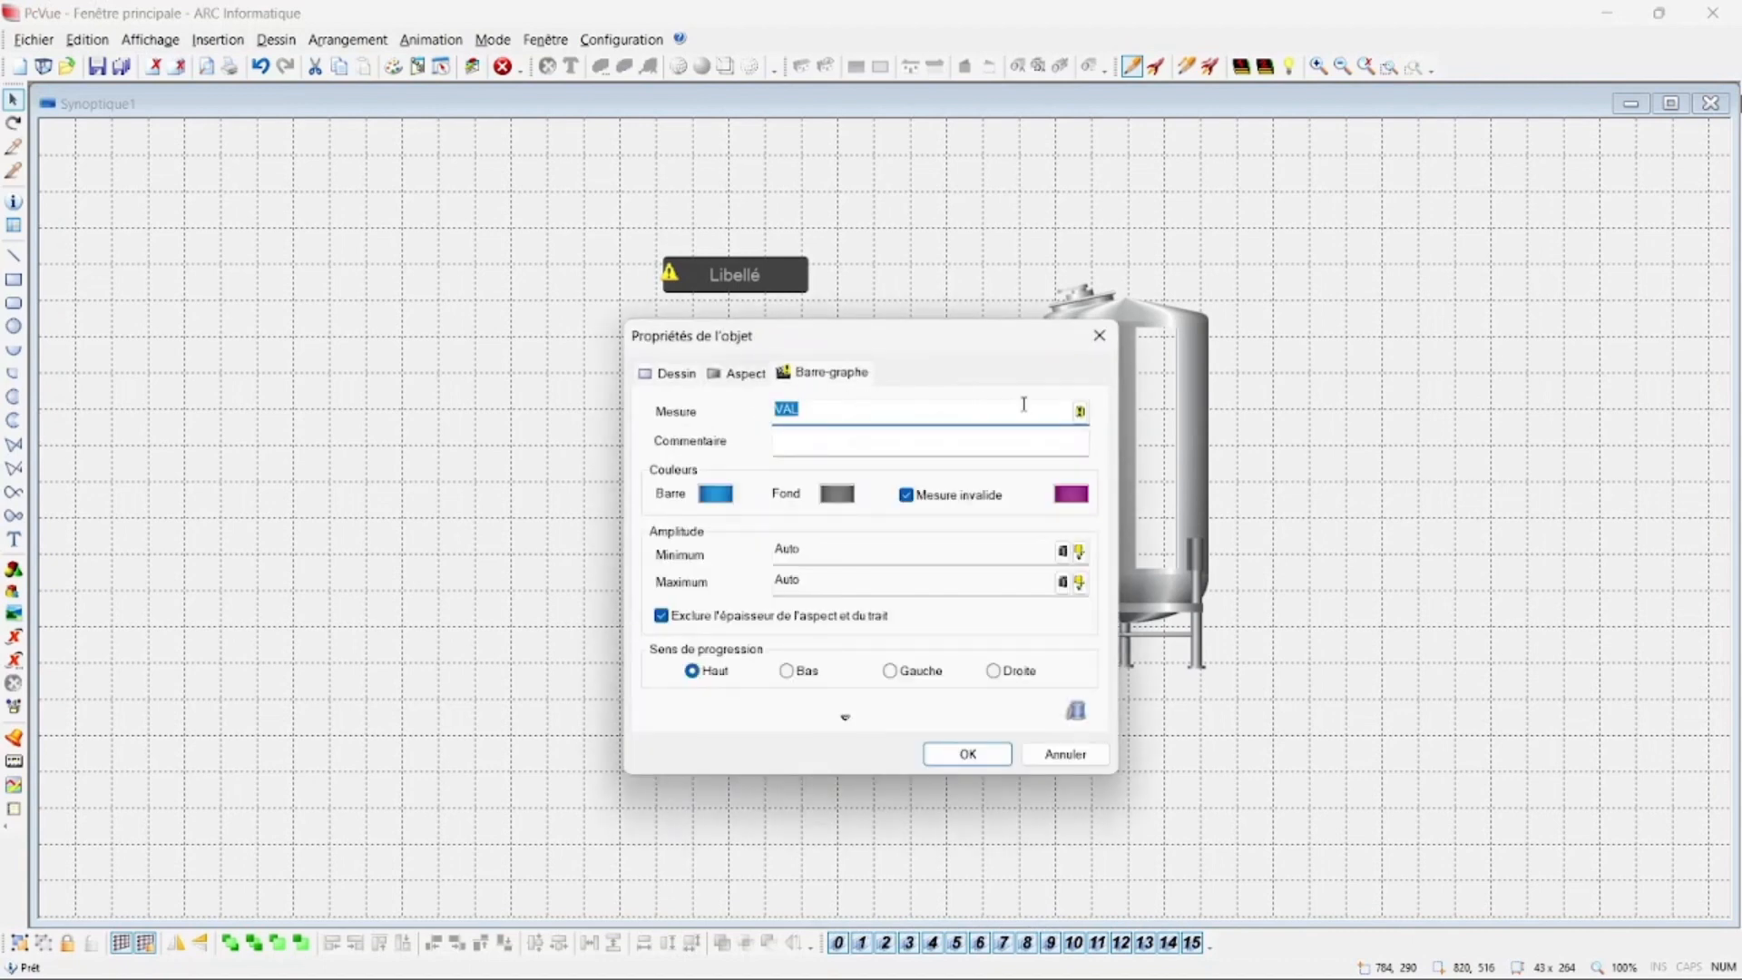
left_click(1080, 411)
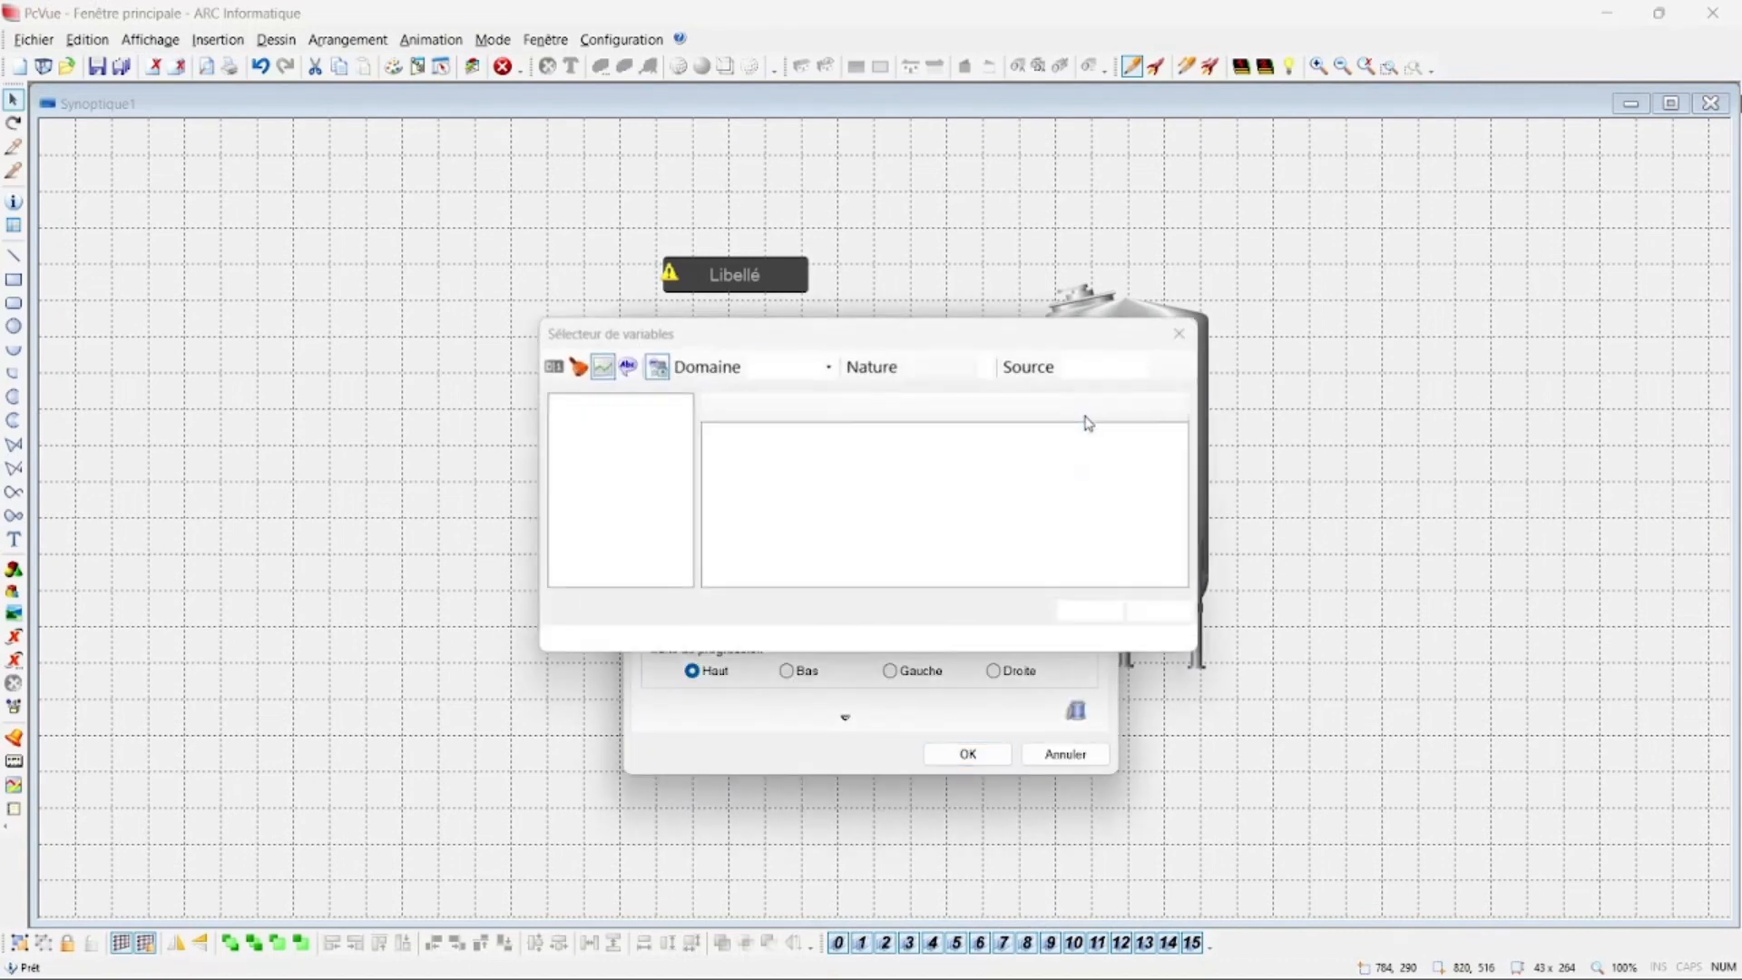
left_click(568, 416)
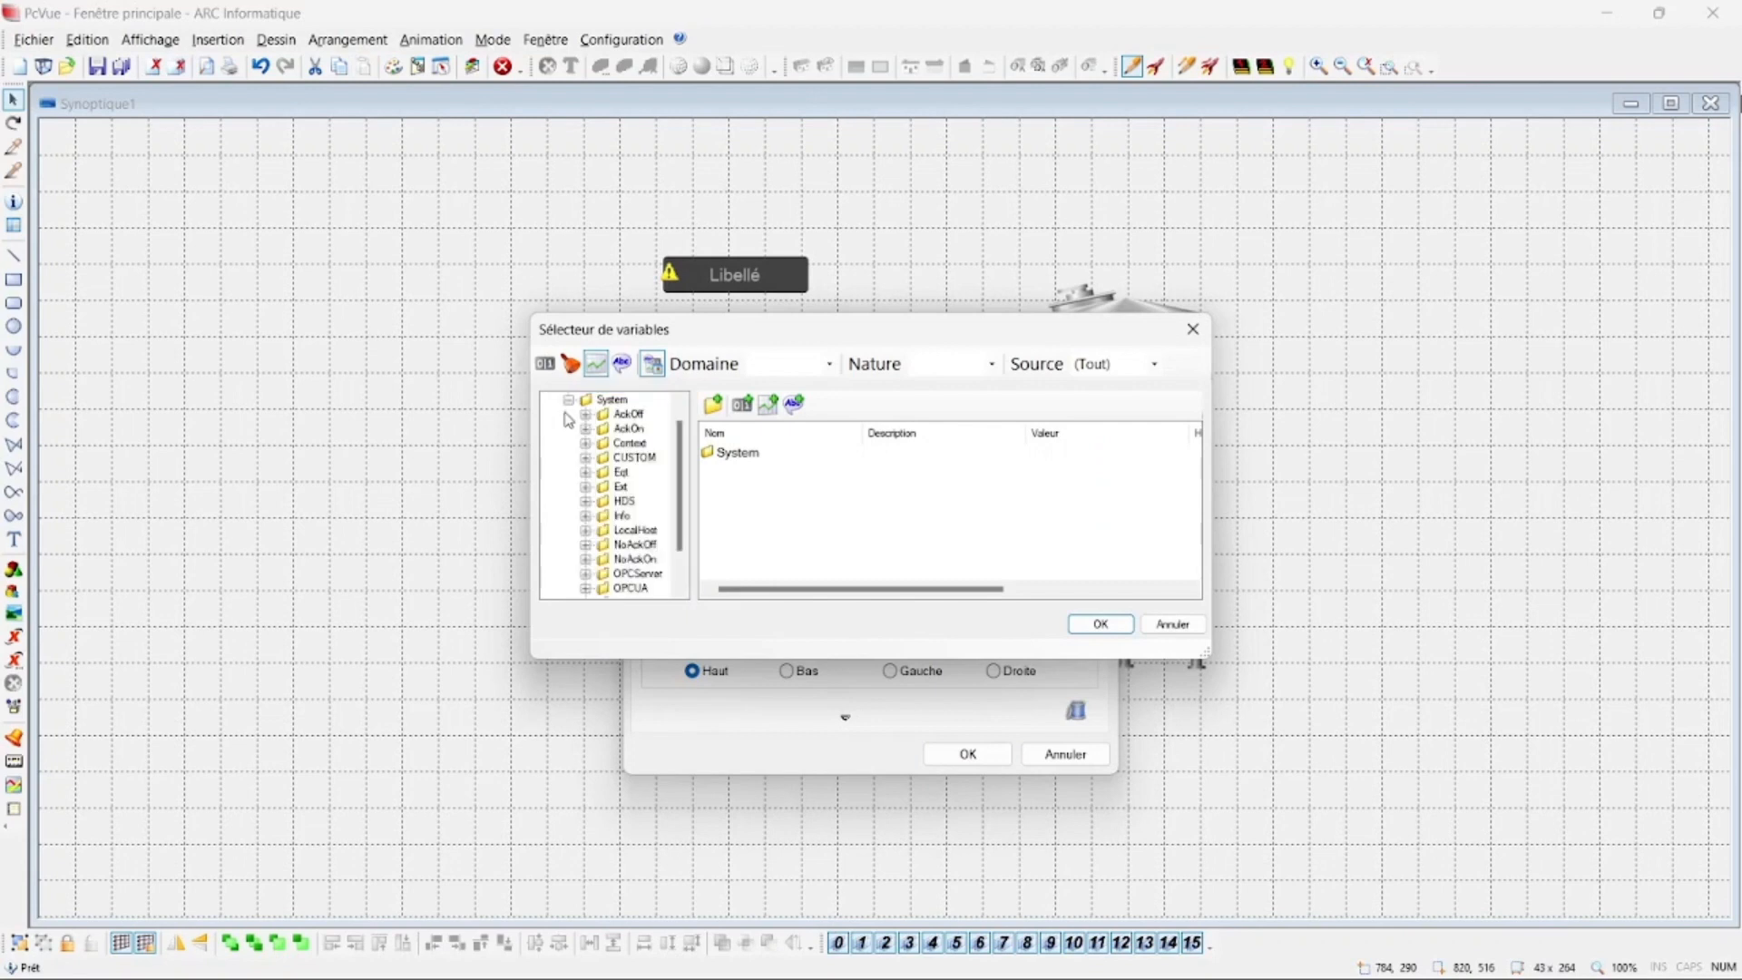
left_click(586, 589)
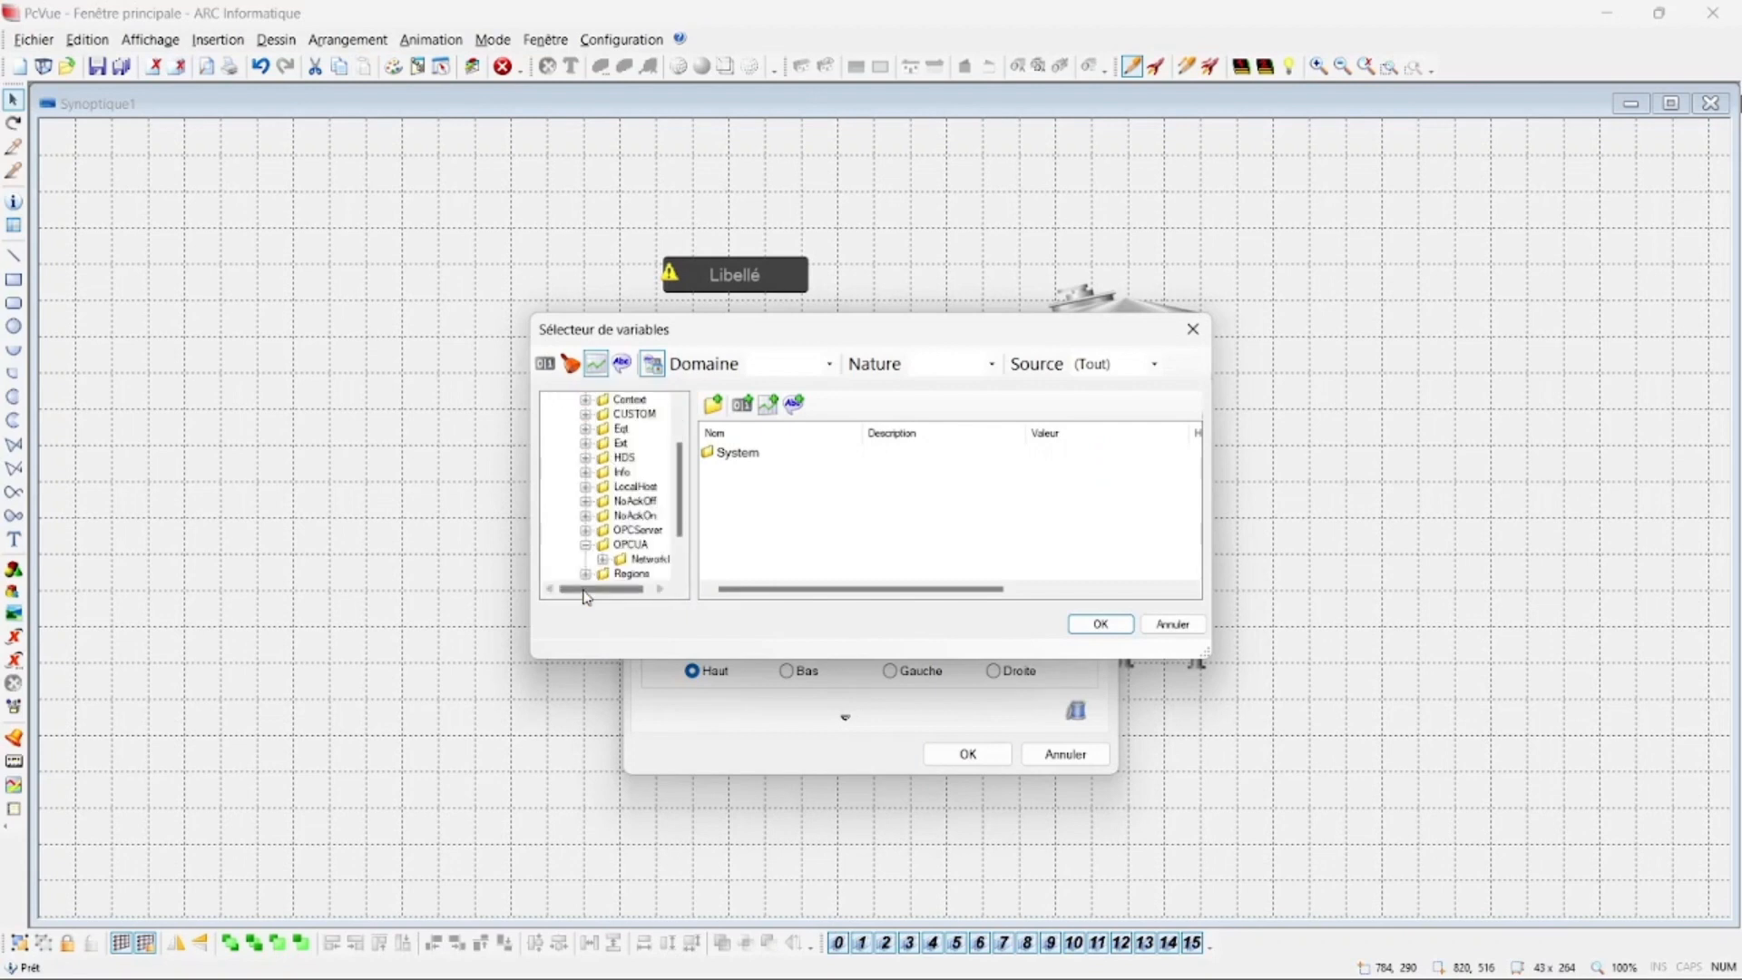
left_click(619, 561)
left_click(604, 562)
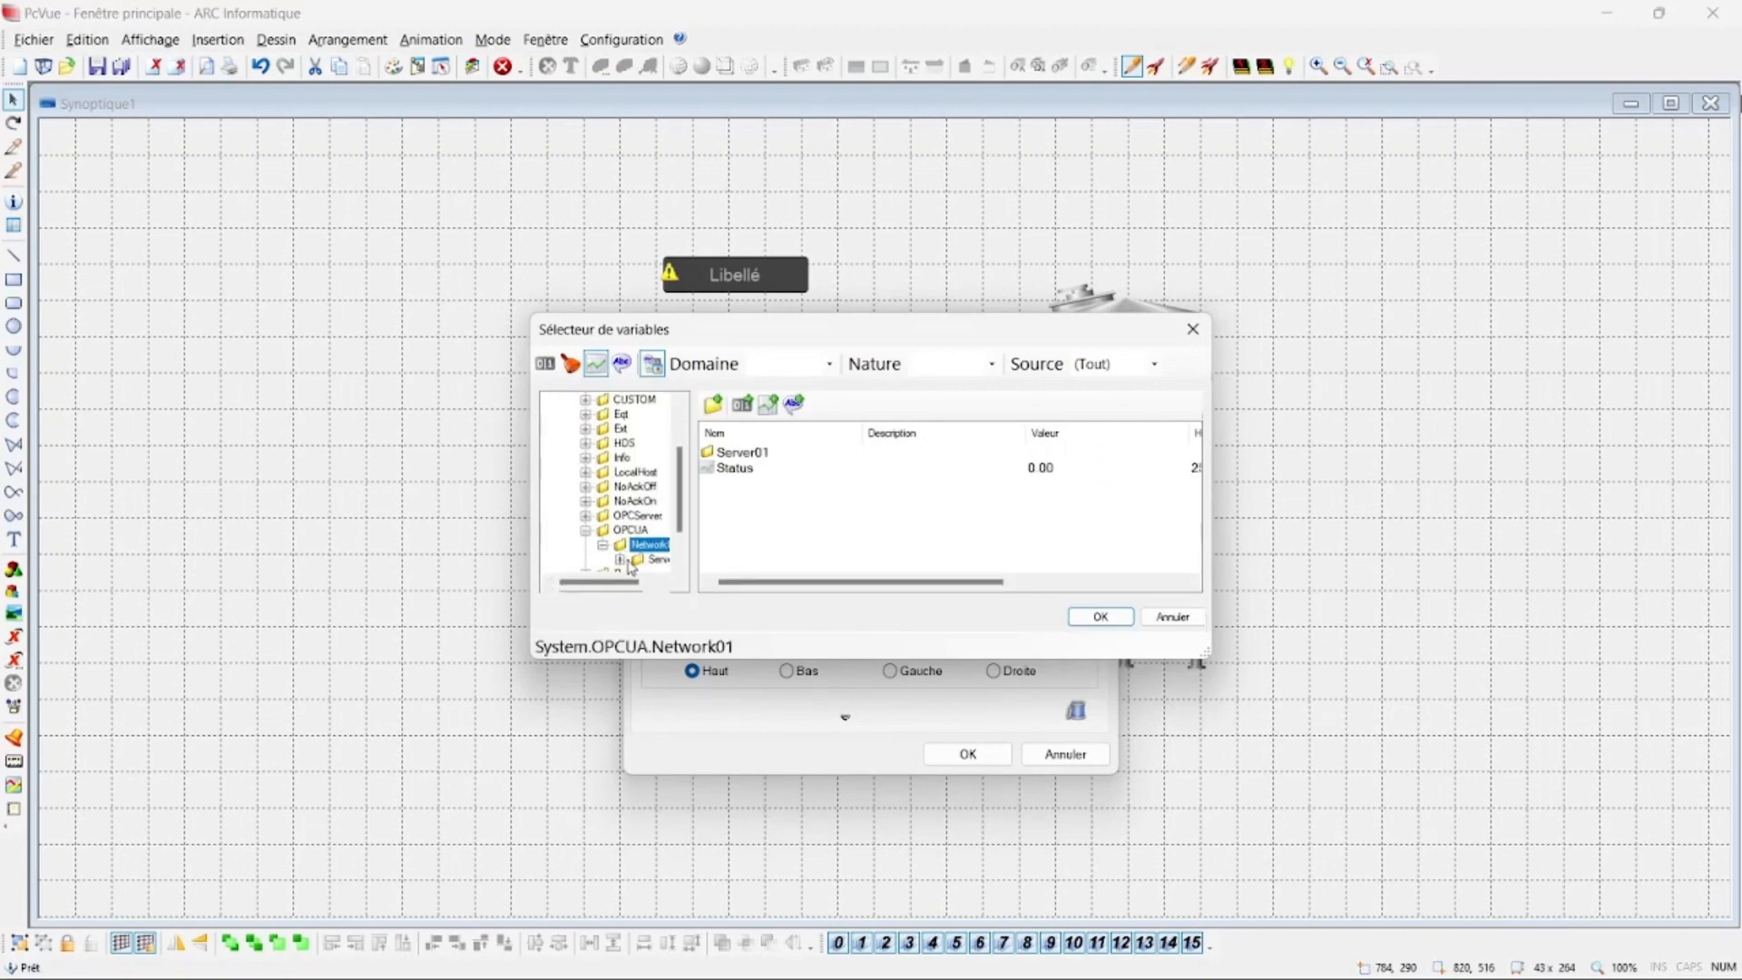
left_click(653, 559)
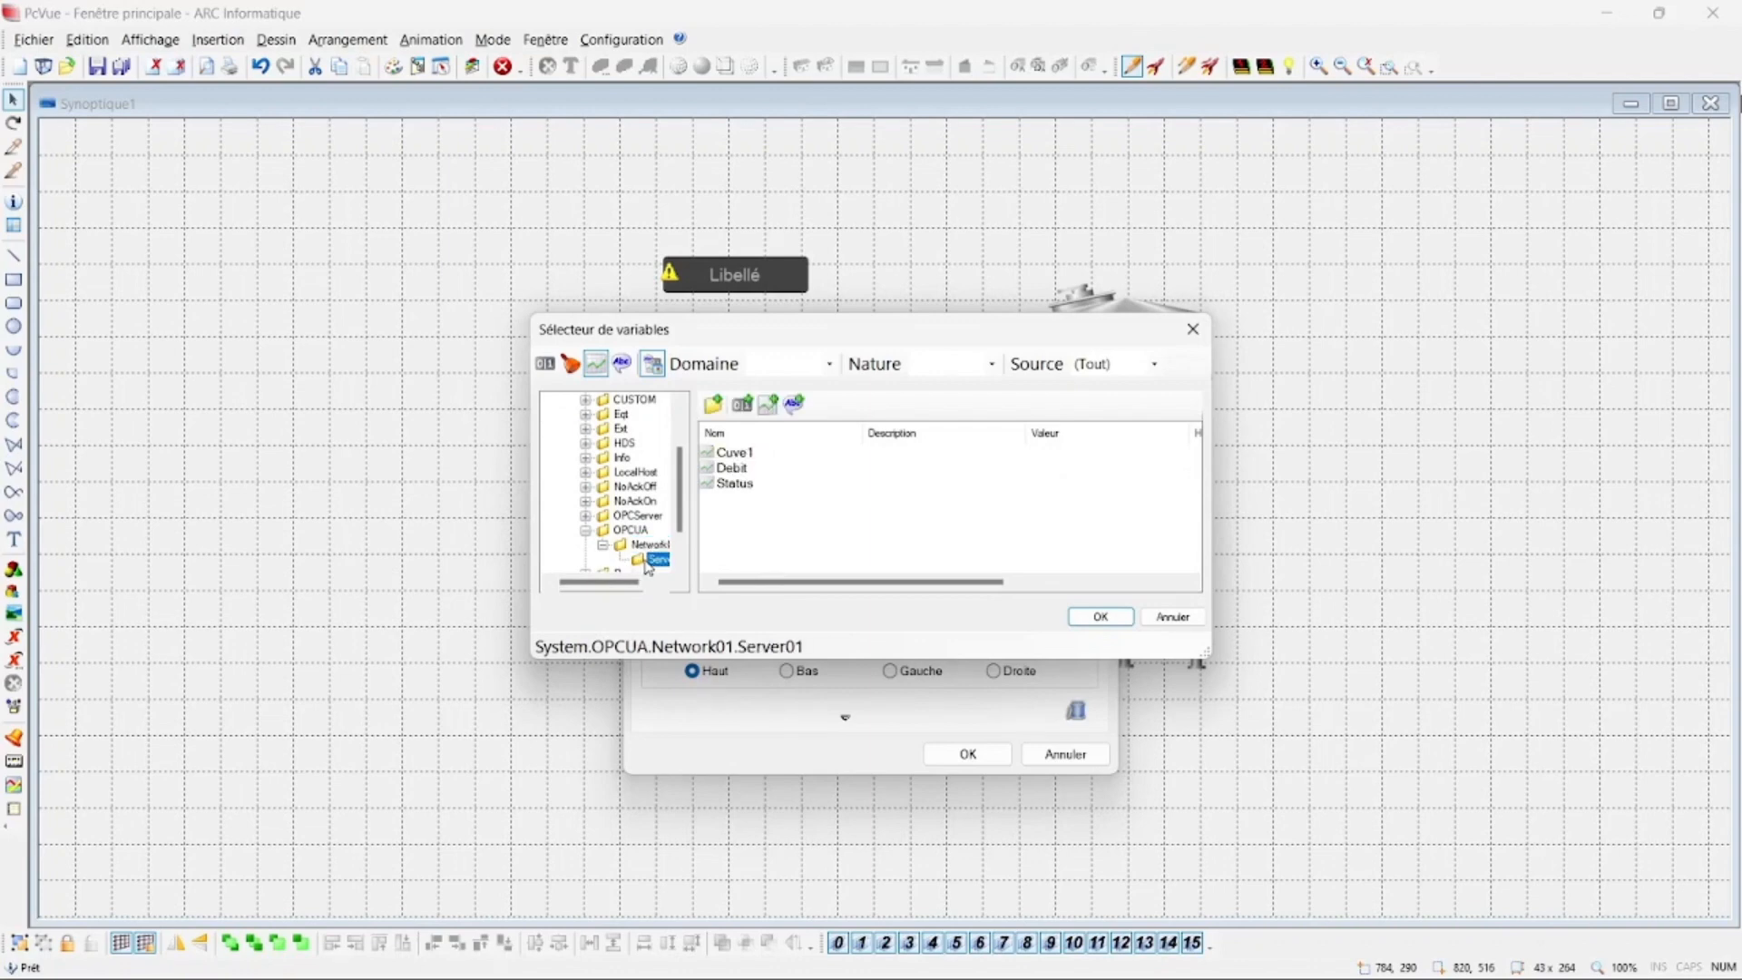
left_click(739, 452)
left_click(1099, 618)
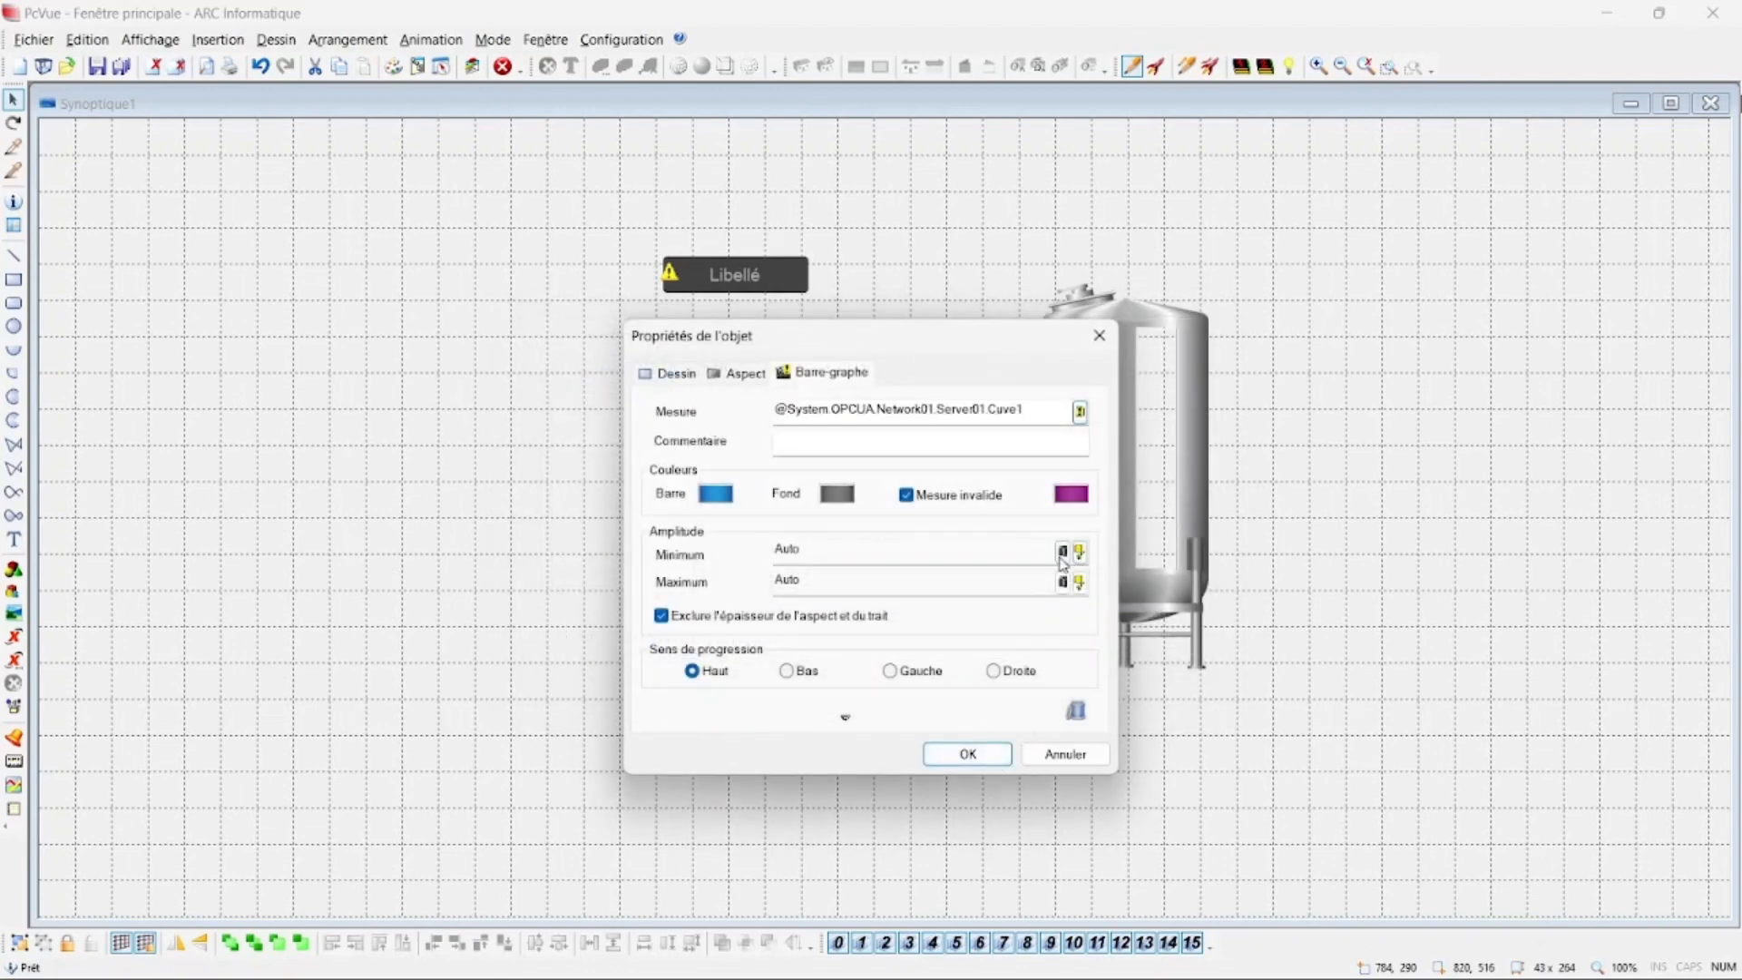
Give the bar graph a fixed amplitude with a minimum of 0 and its own maximum, and move the tank body back behind it
left_click(1062, 552)
left_click(1062, 582)
left_click(986, 589)
key("BackSpace")
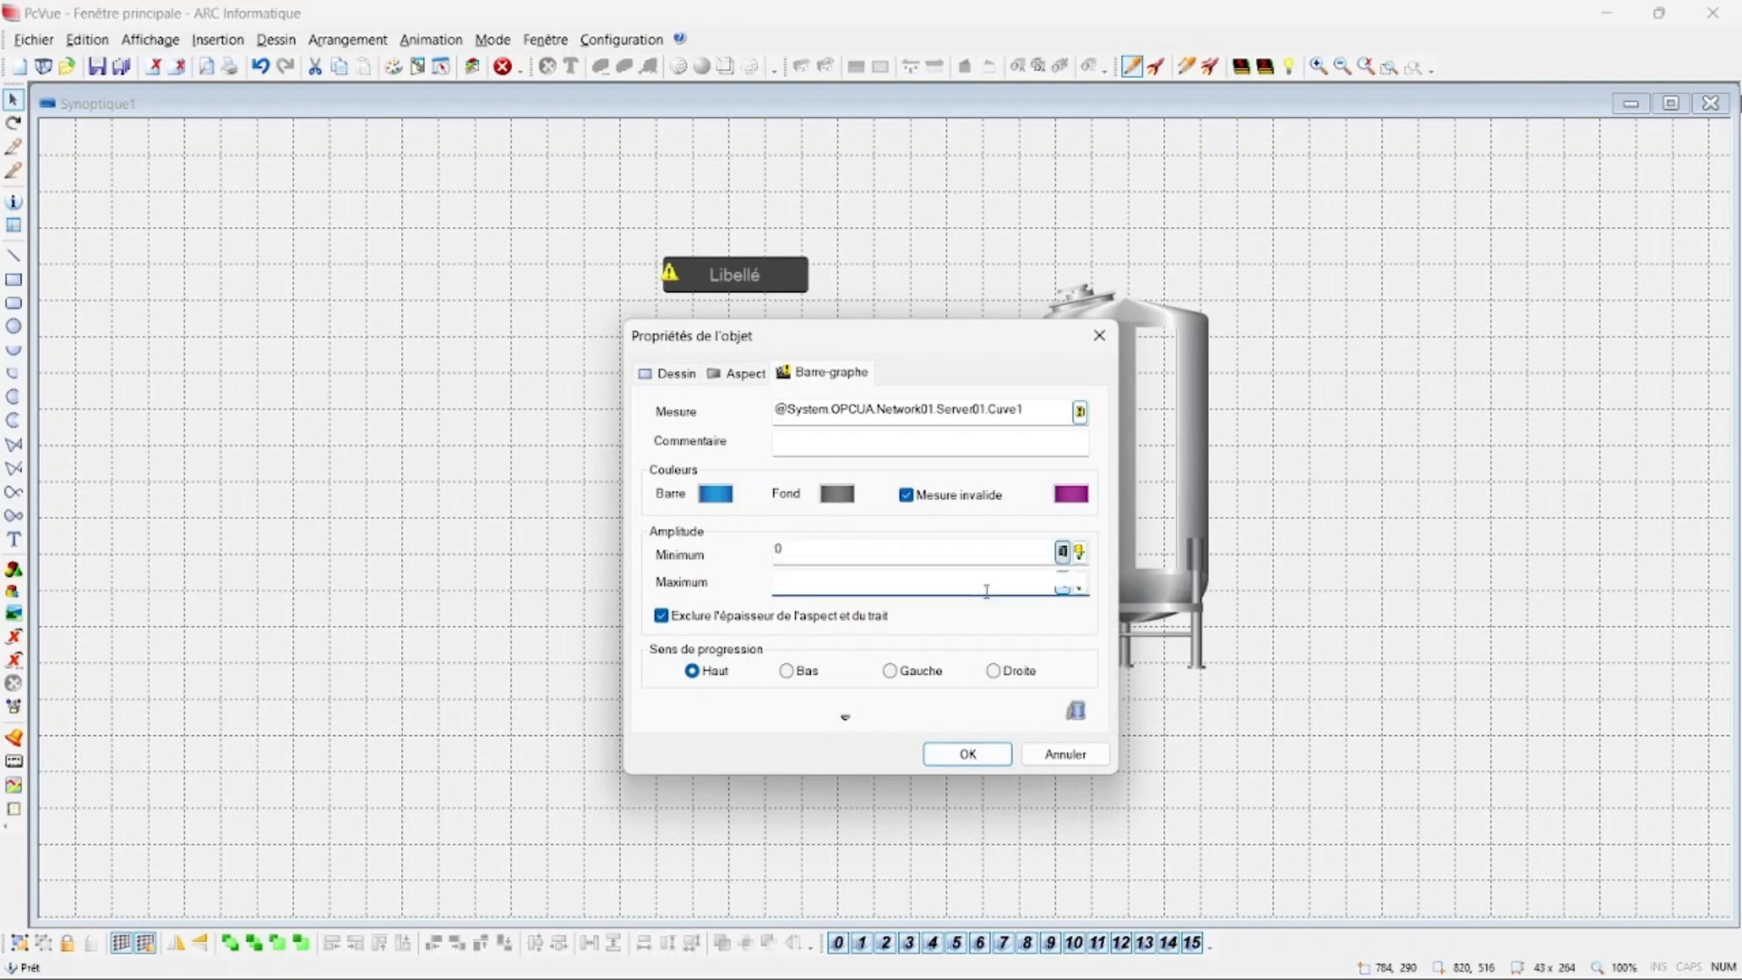
left_click(979, 756)
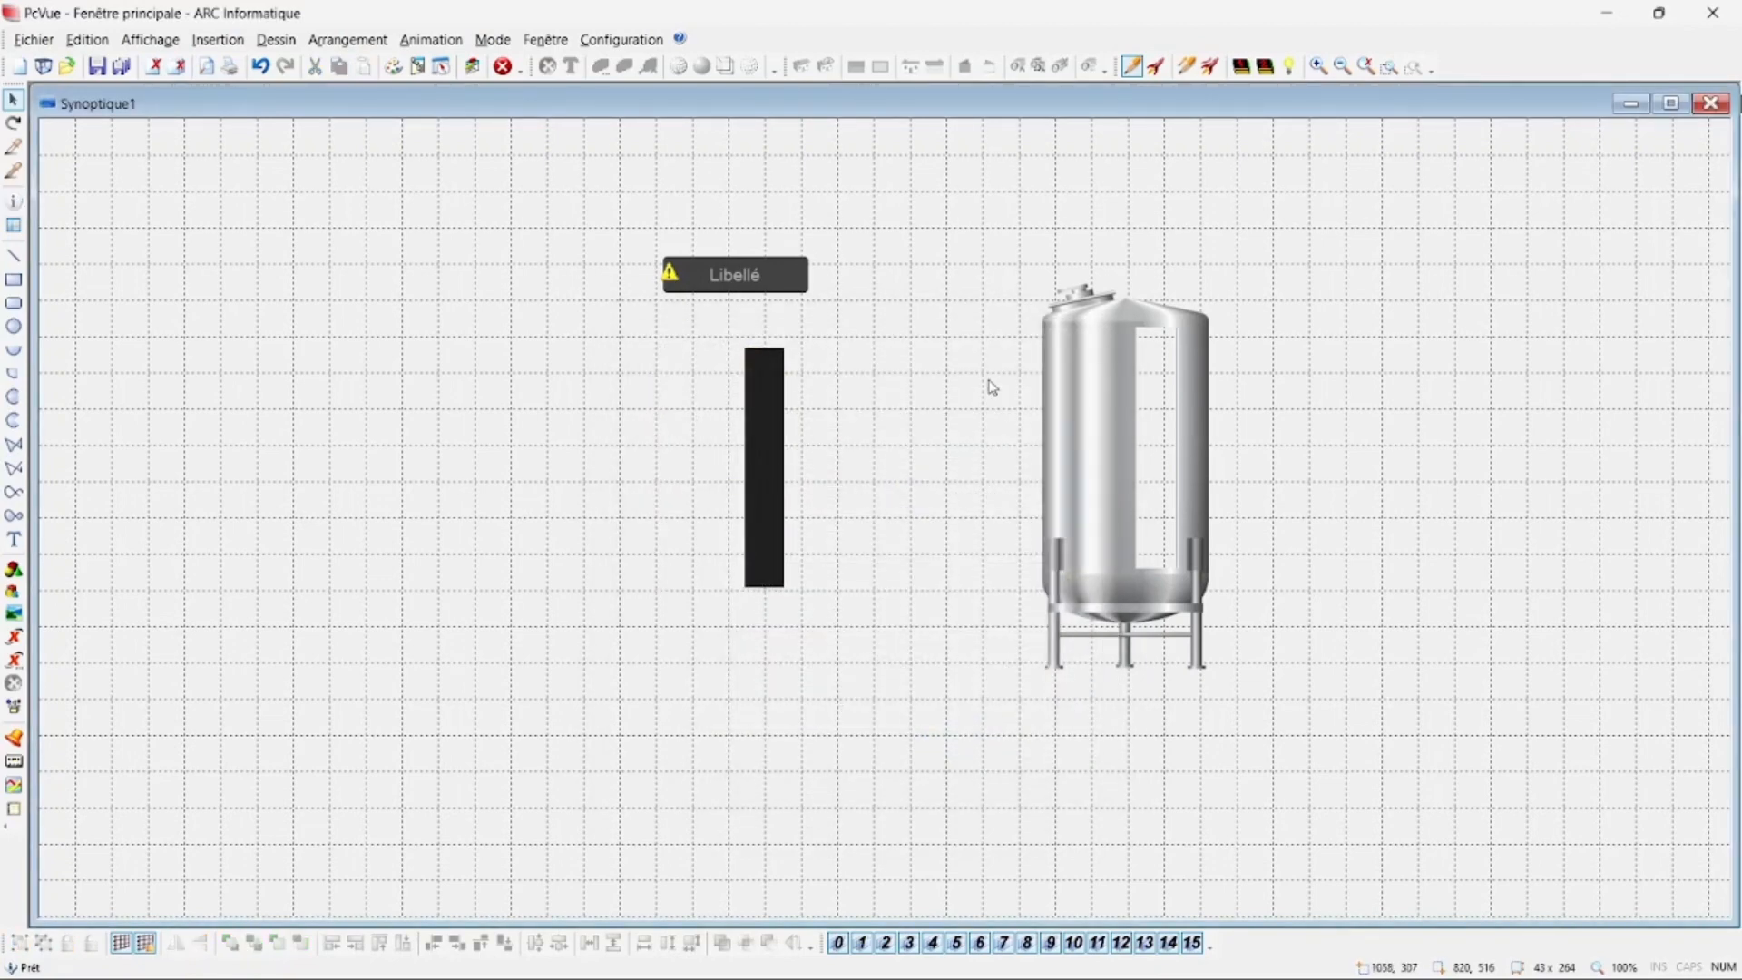
left_click_drag(1162, 516, 766, 541)
Set the text of the label above the tank to "Cuve" and remove its label display animation
double_click(792, 274)
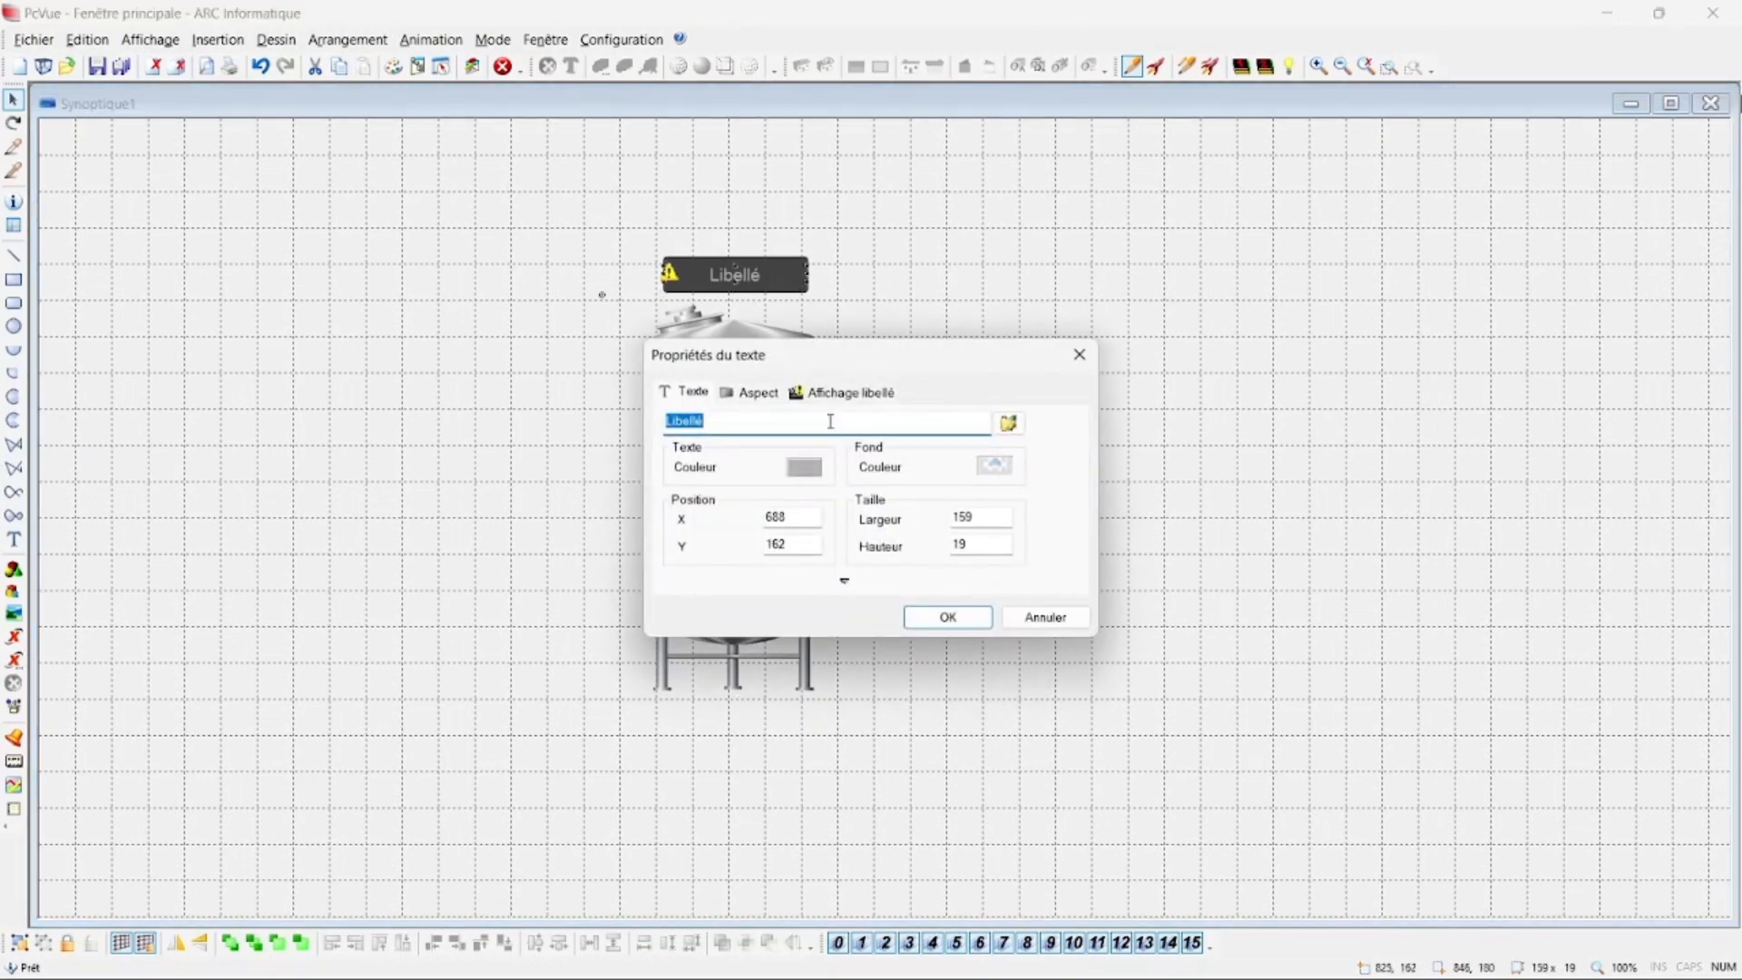
type("Cuve")
left_click(856, 396)
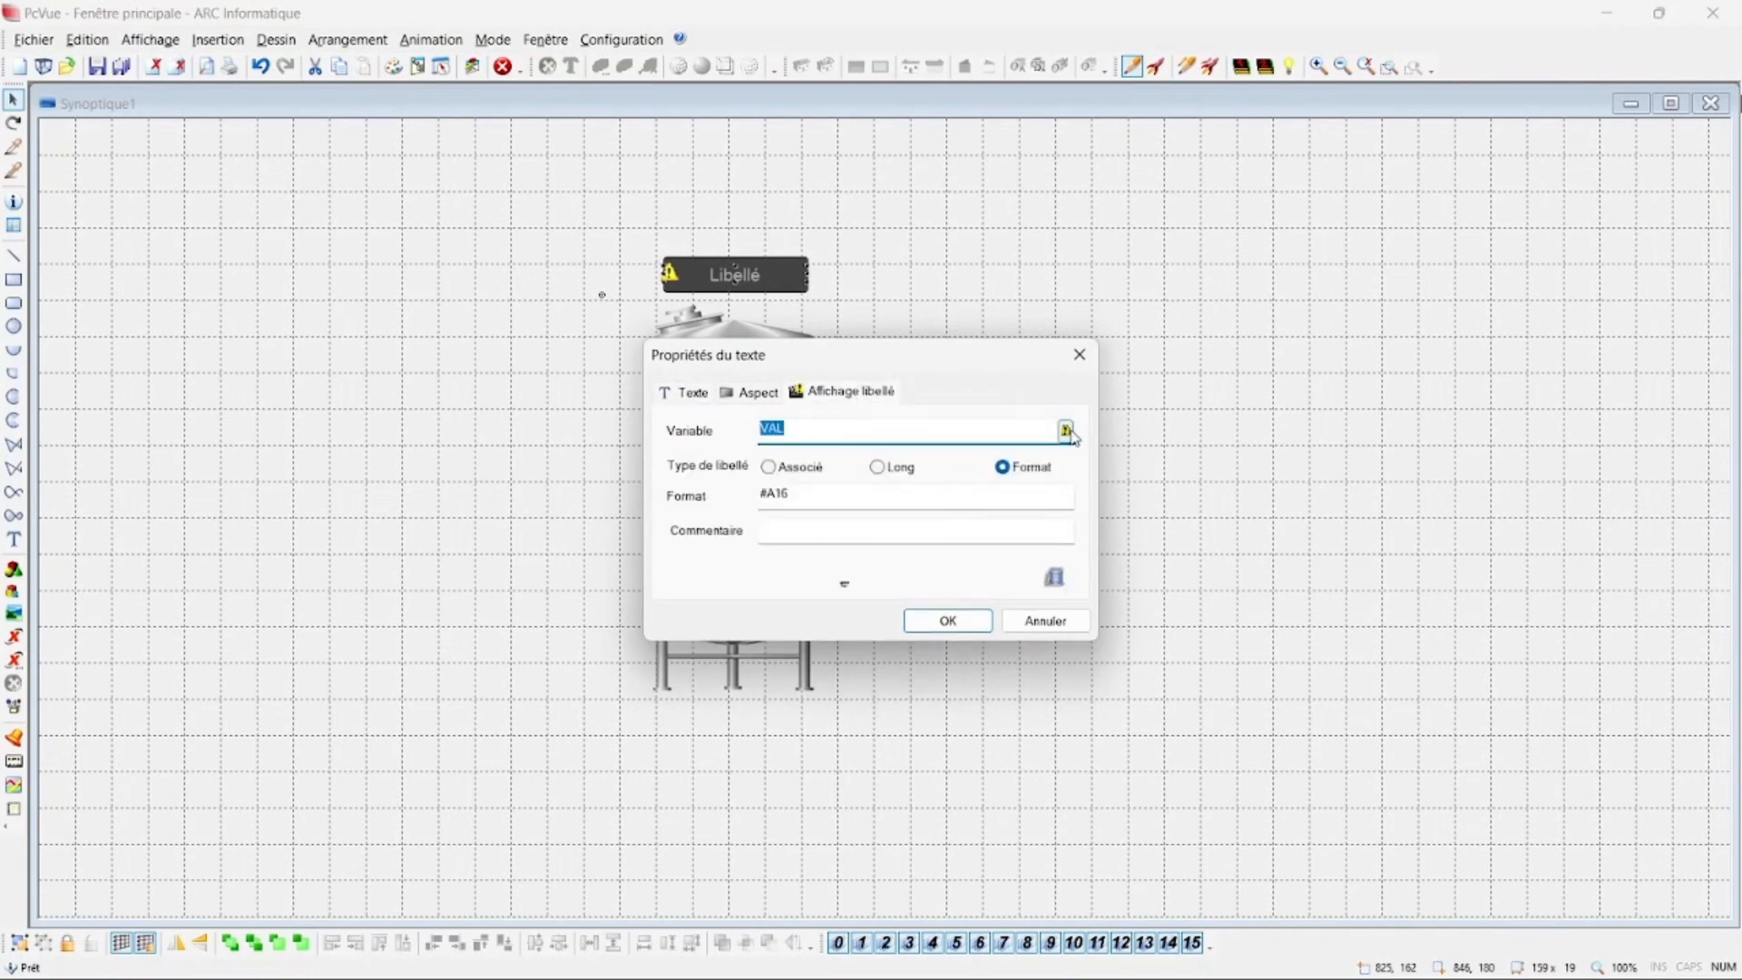
left_click(1062, 585)
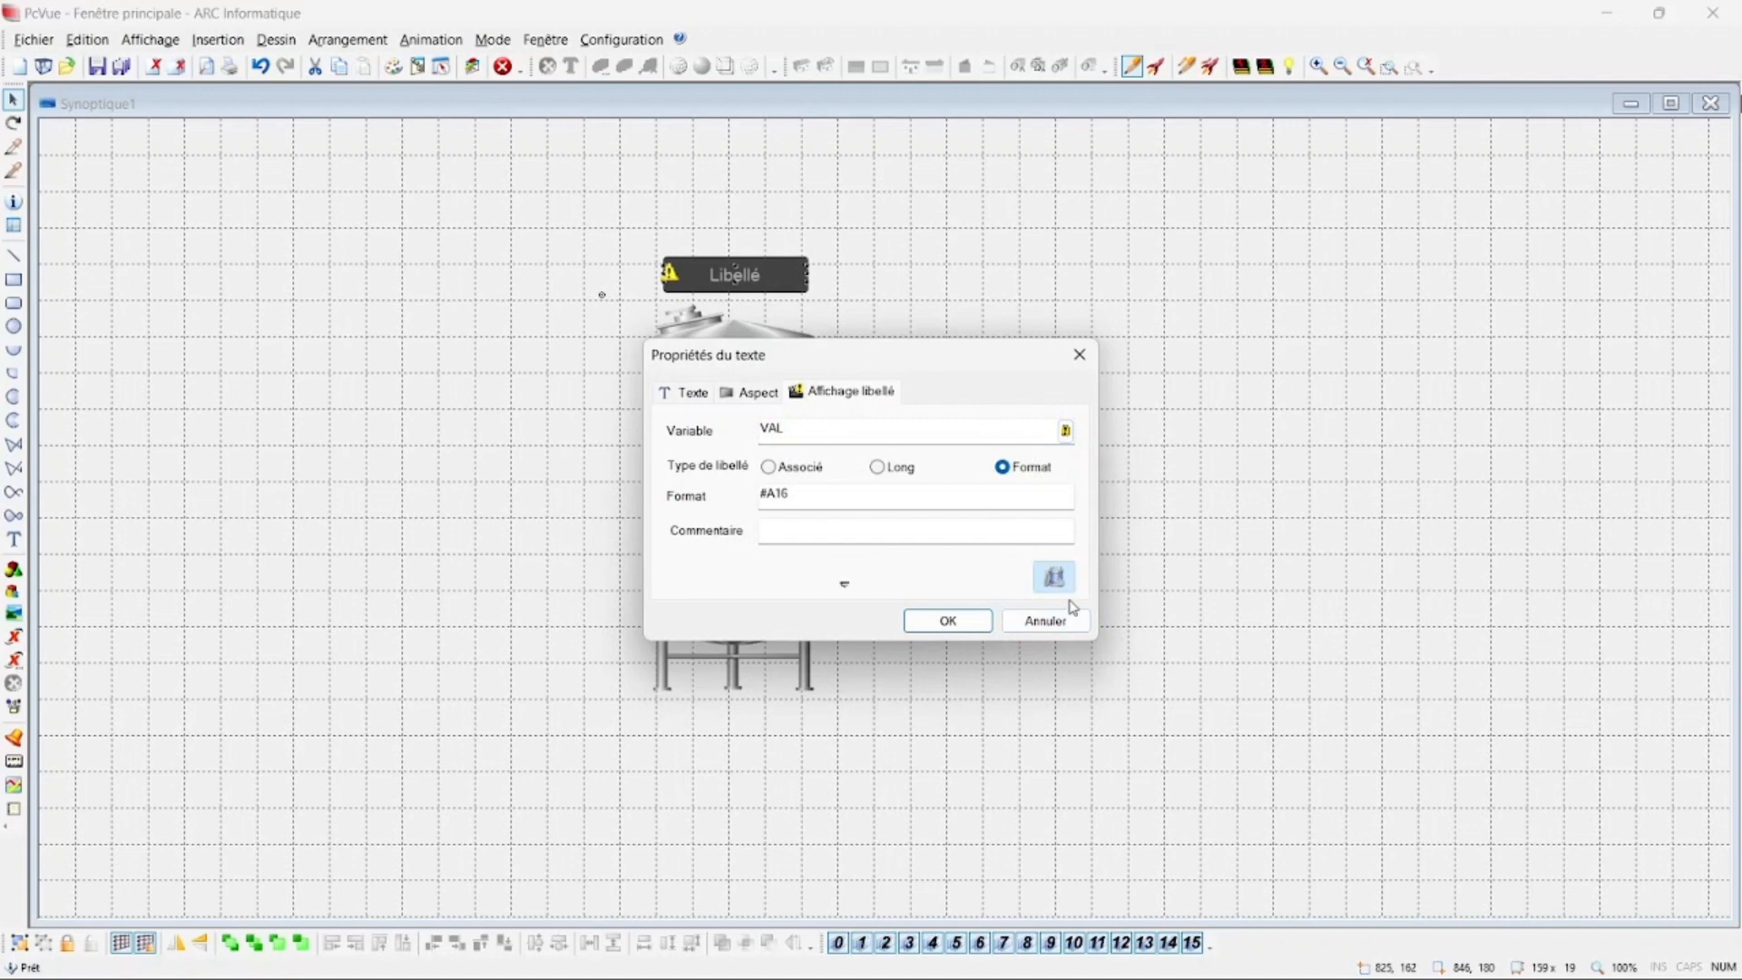
left_click(947, 624)
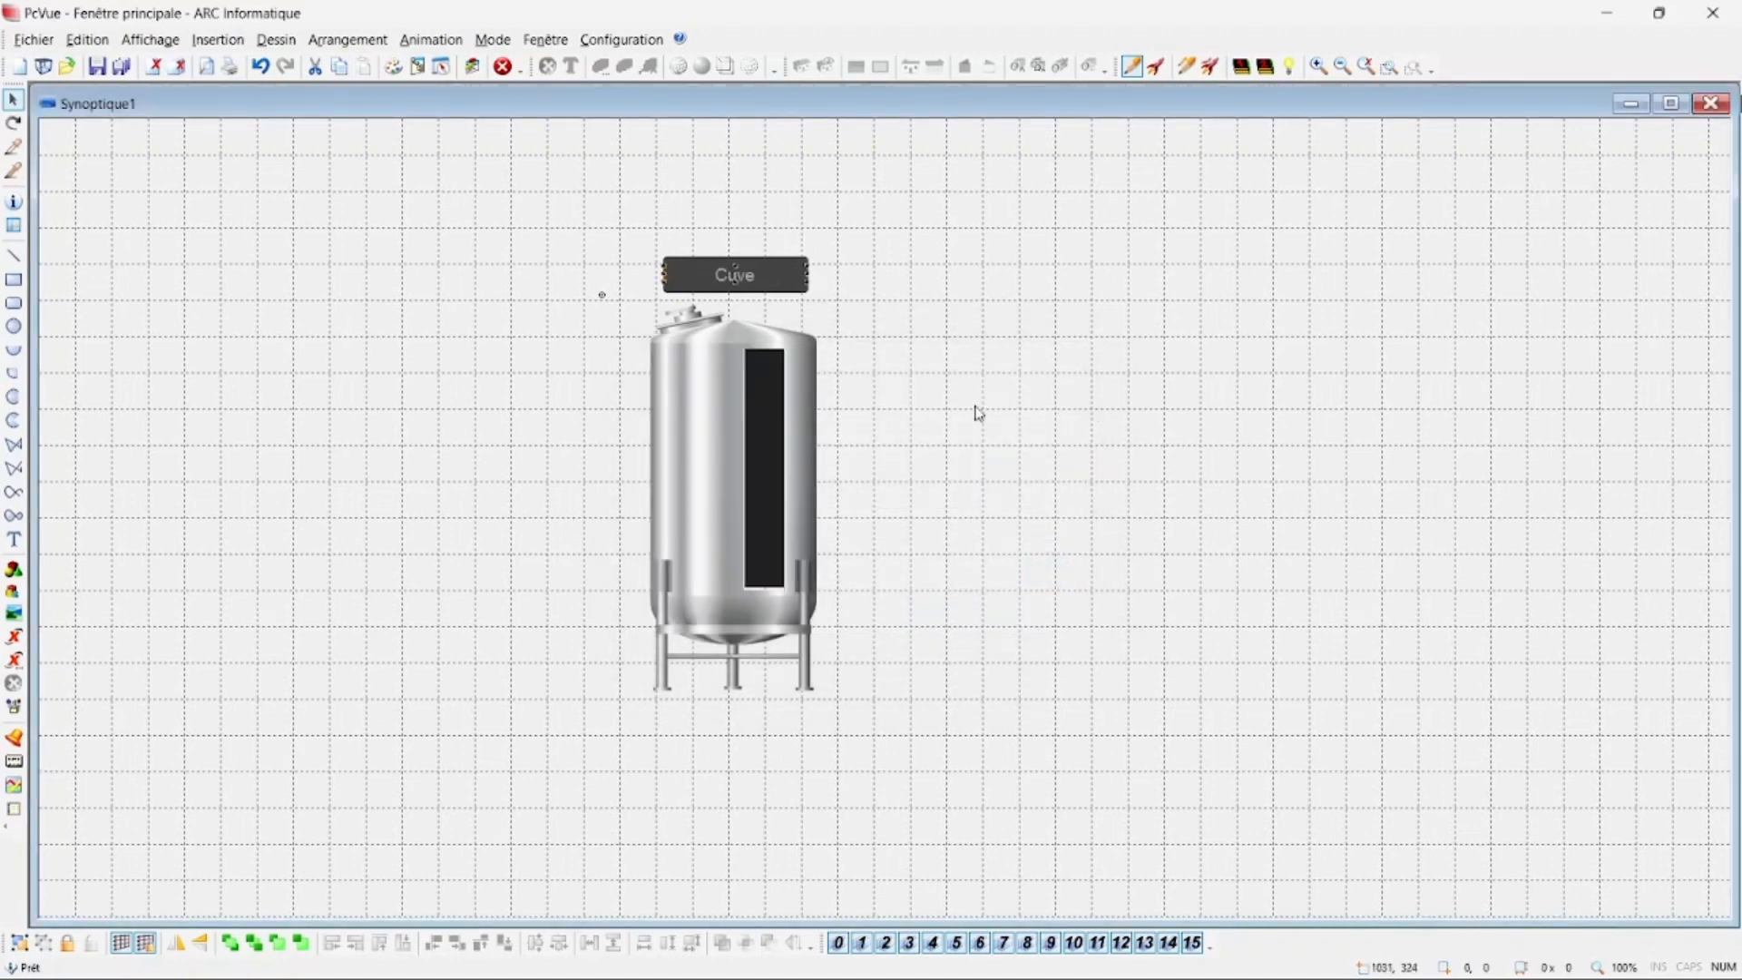
Group the Cuve label, the tank body and the bar graph into one object
left_click_drag(487, 149, 1037, 867)
right_click(808, 535)
left_click(876, 623)
left_click(926, 495)
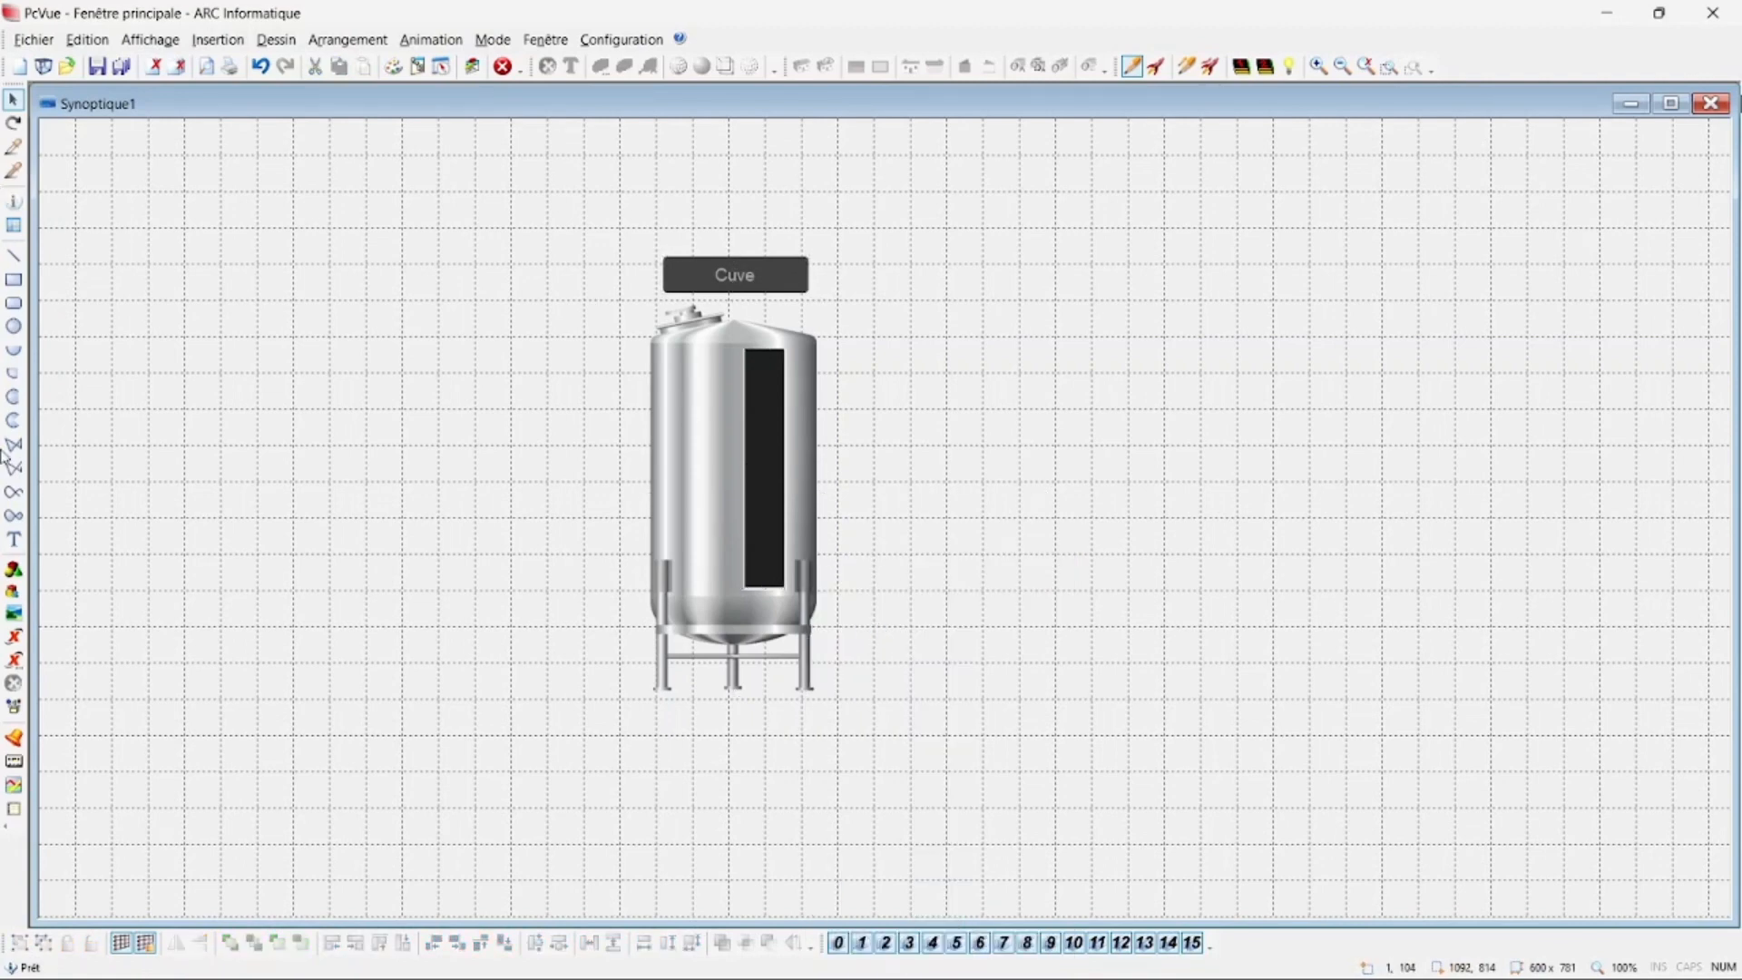
Insert the VALVES_BODY_ROUNDED_TOR_TOP_32_ANI symbol from the VANNES library and place it to the left of the tank
left_click(14, 570)
left_click(296, 82)
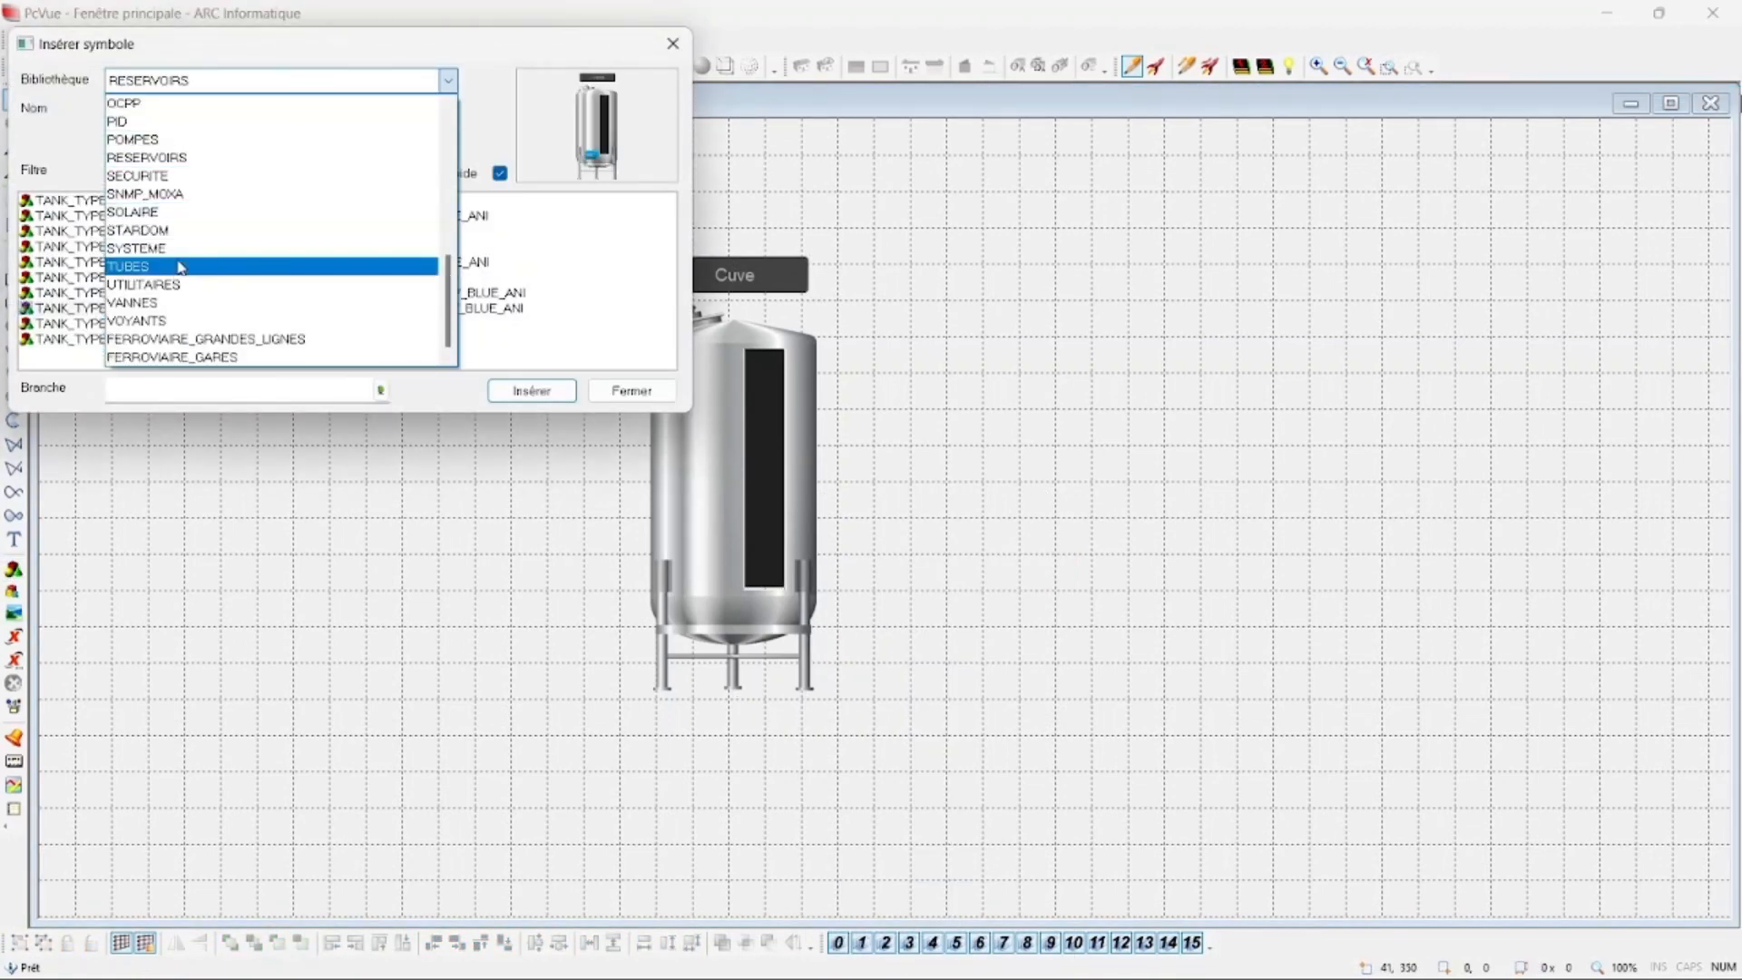
left_click(193, 296)
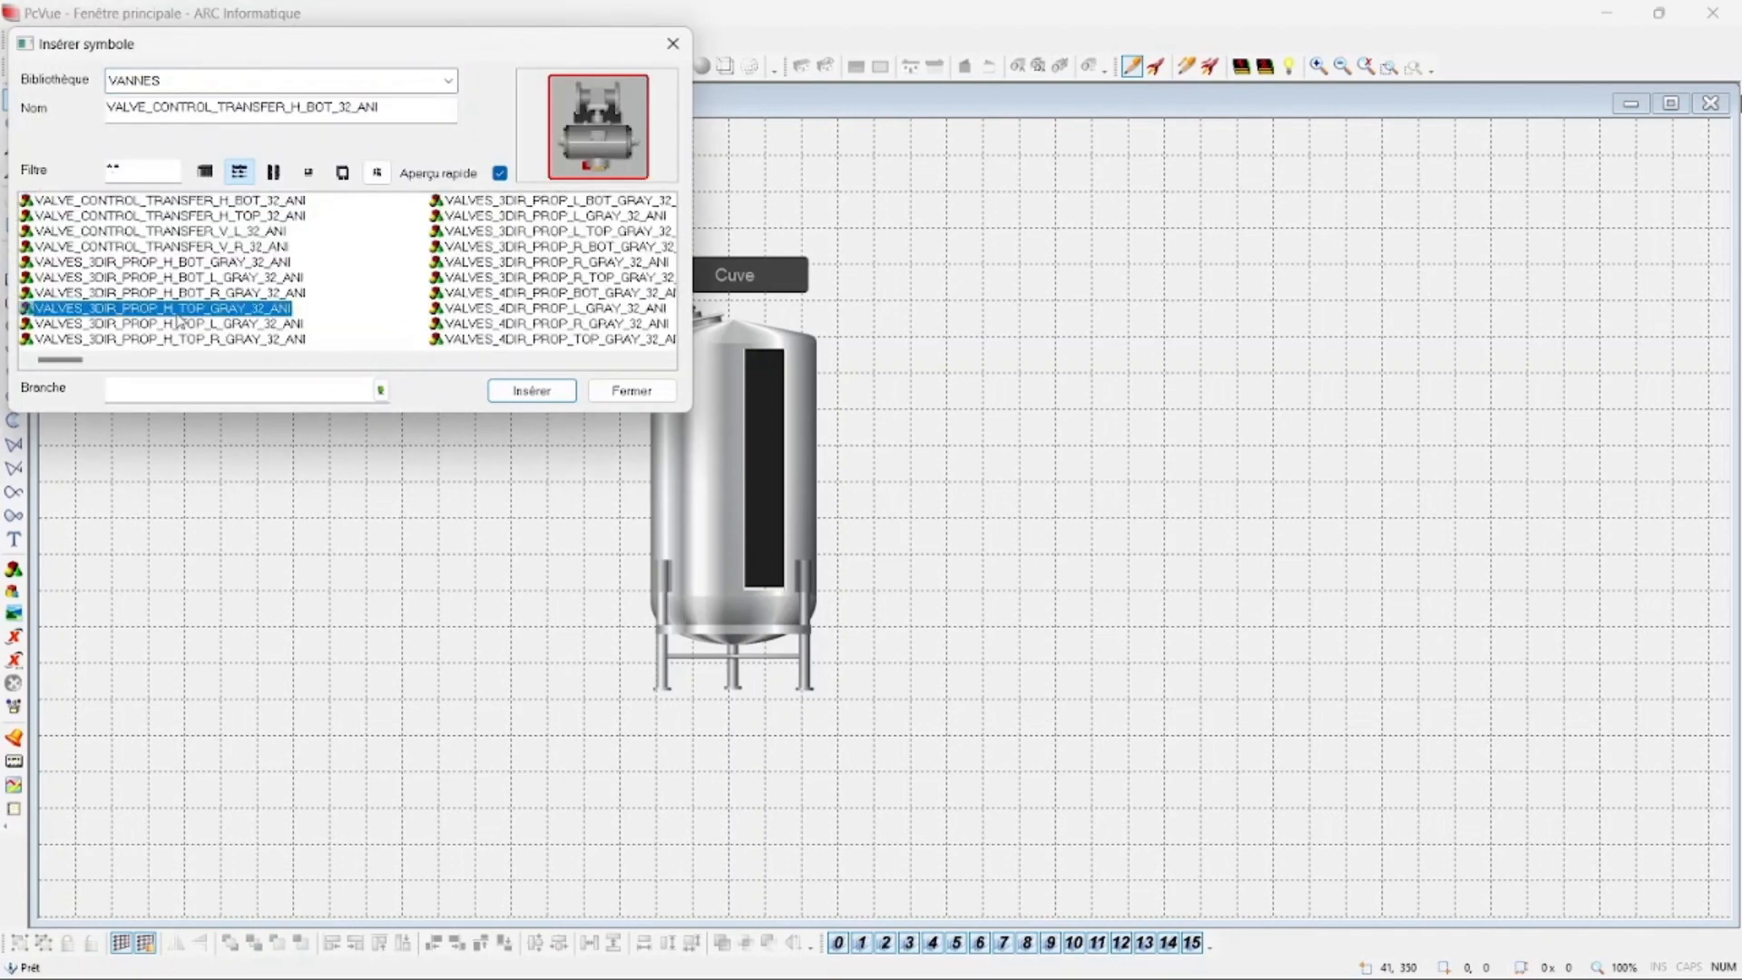
left_click(588, 277)
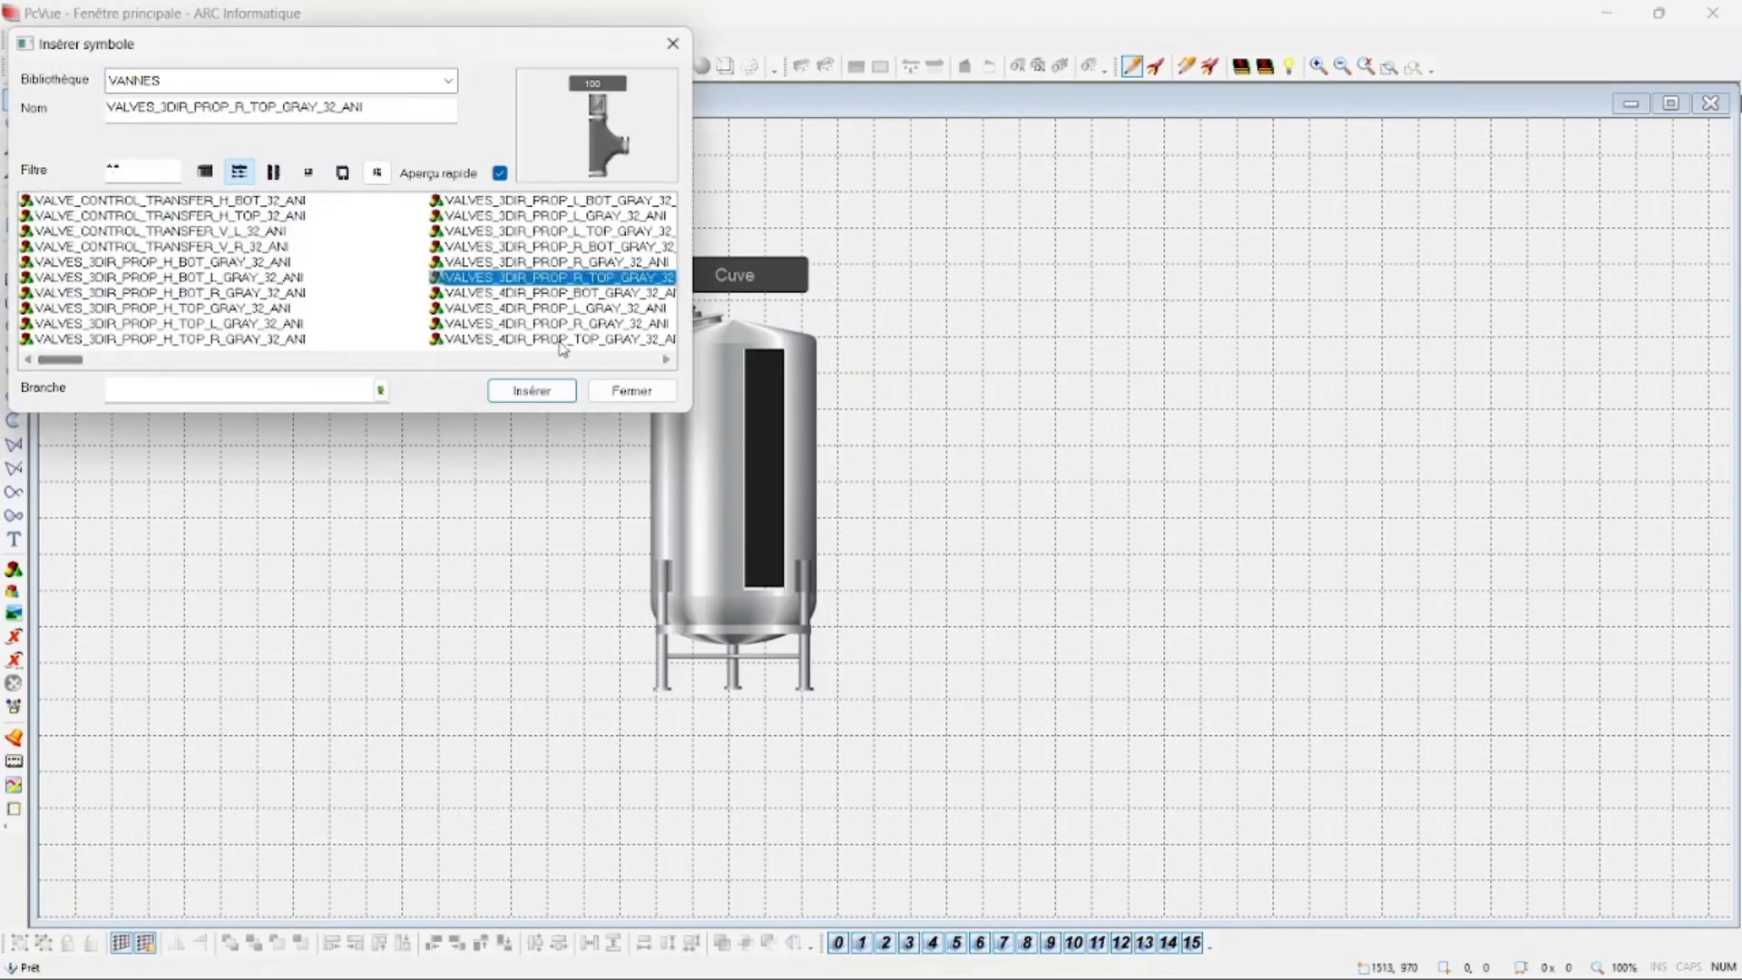
key("Down")
key("Down")
key("Down")
key("Down")
key("Down")
key("Down")
key("Down")
key("Down")
key("Down")
key("Down")
key("Down")
key("Down")
key("Down")
key("Down")
key("Down")
key("Down")
key("Down")
key("Down")
key("Down")
key("Down")
key("Down")
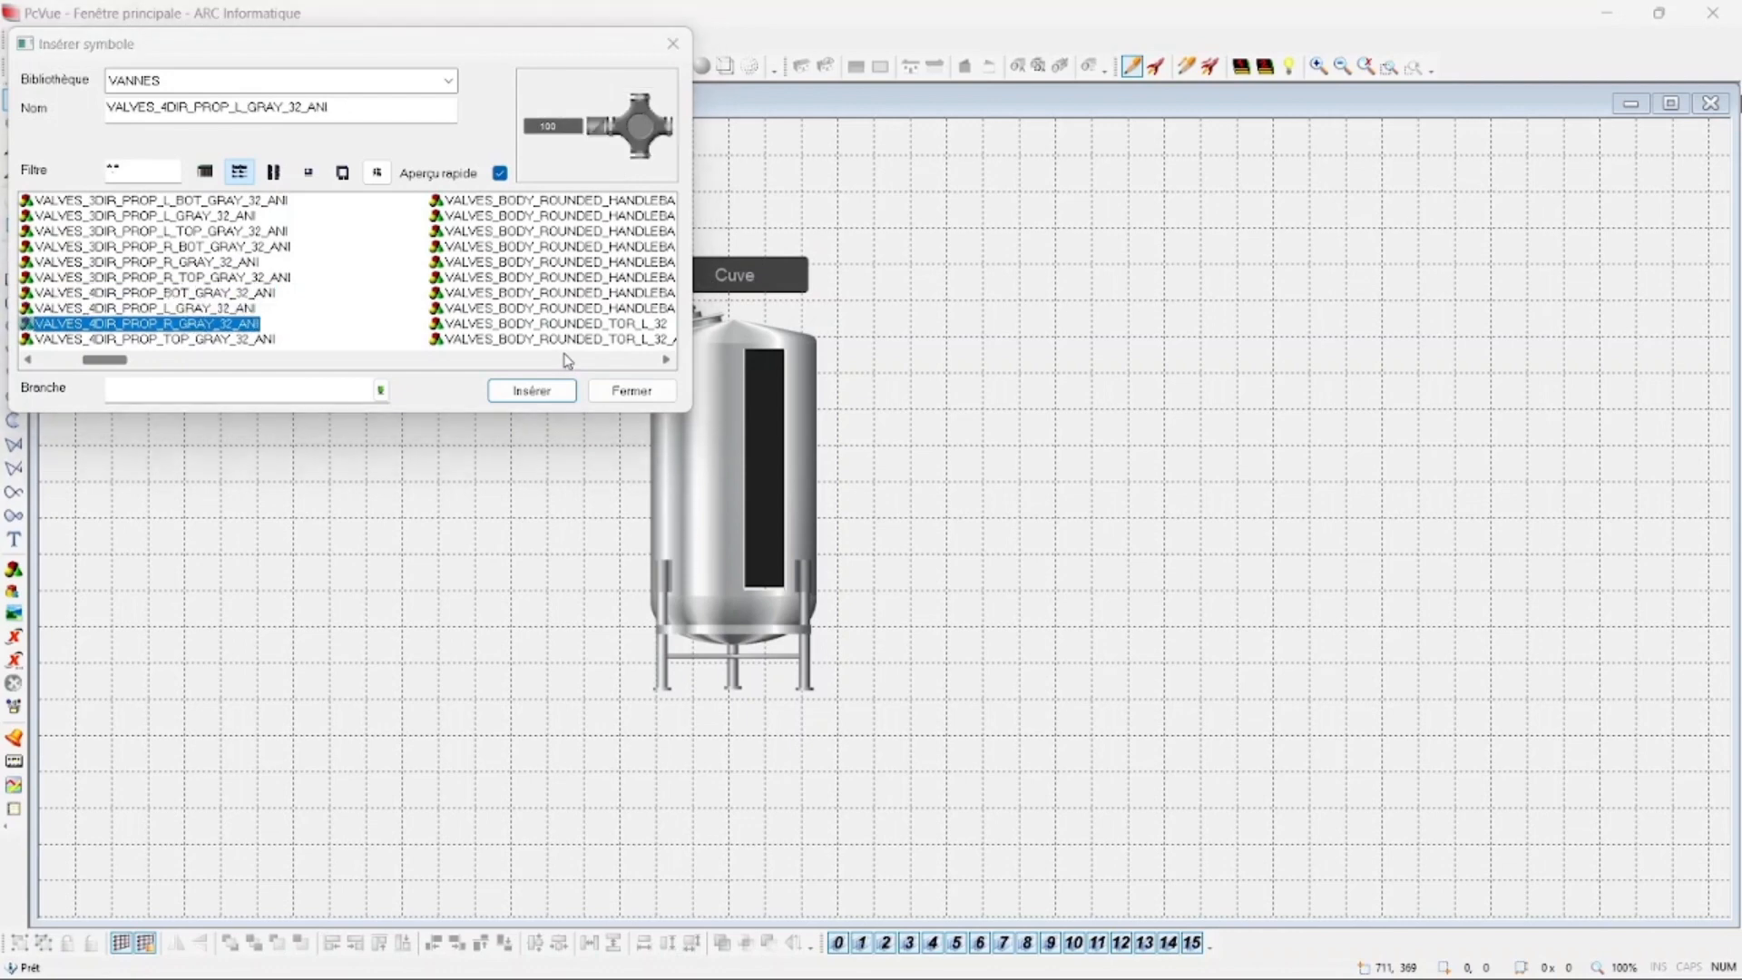
key("Left")
key("Right")
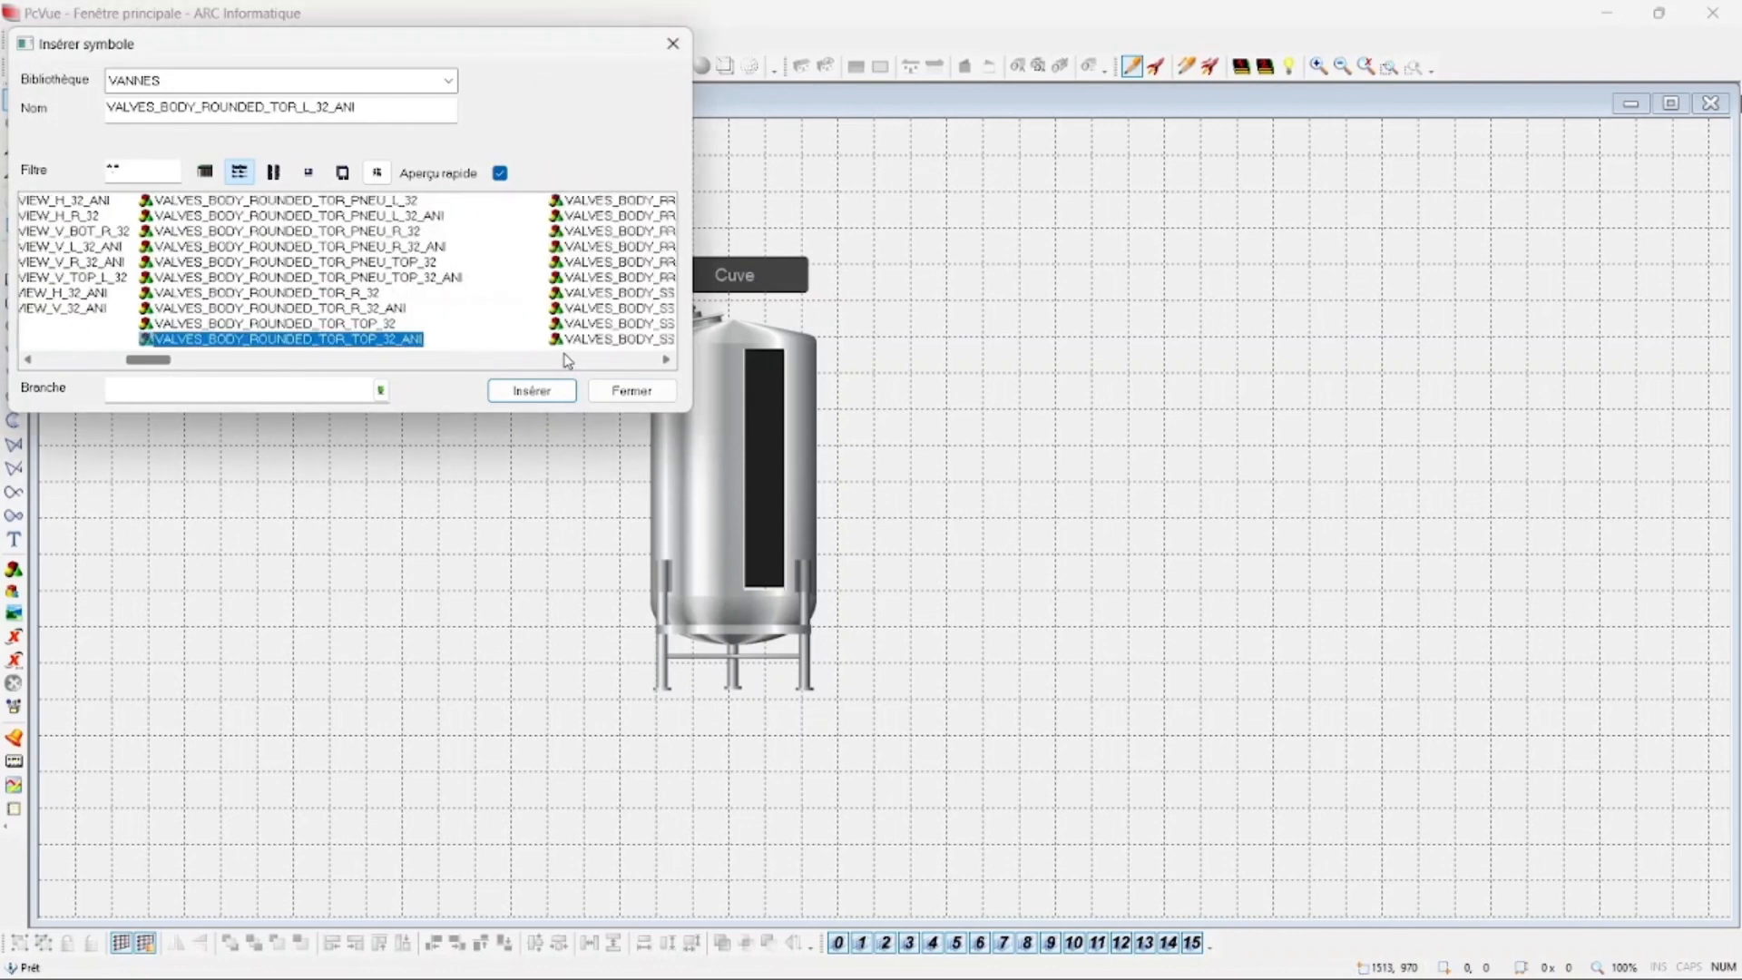
key("Up")
key("Down")
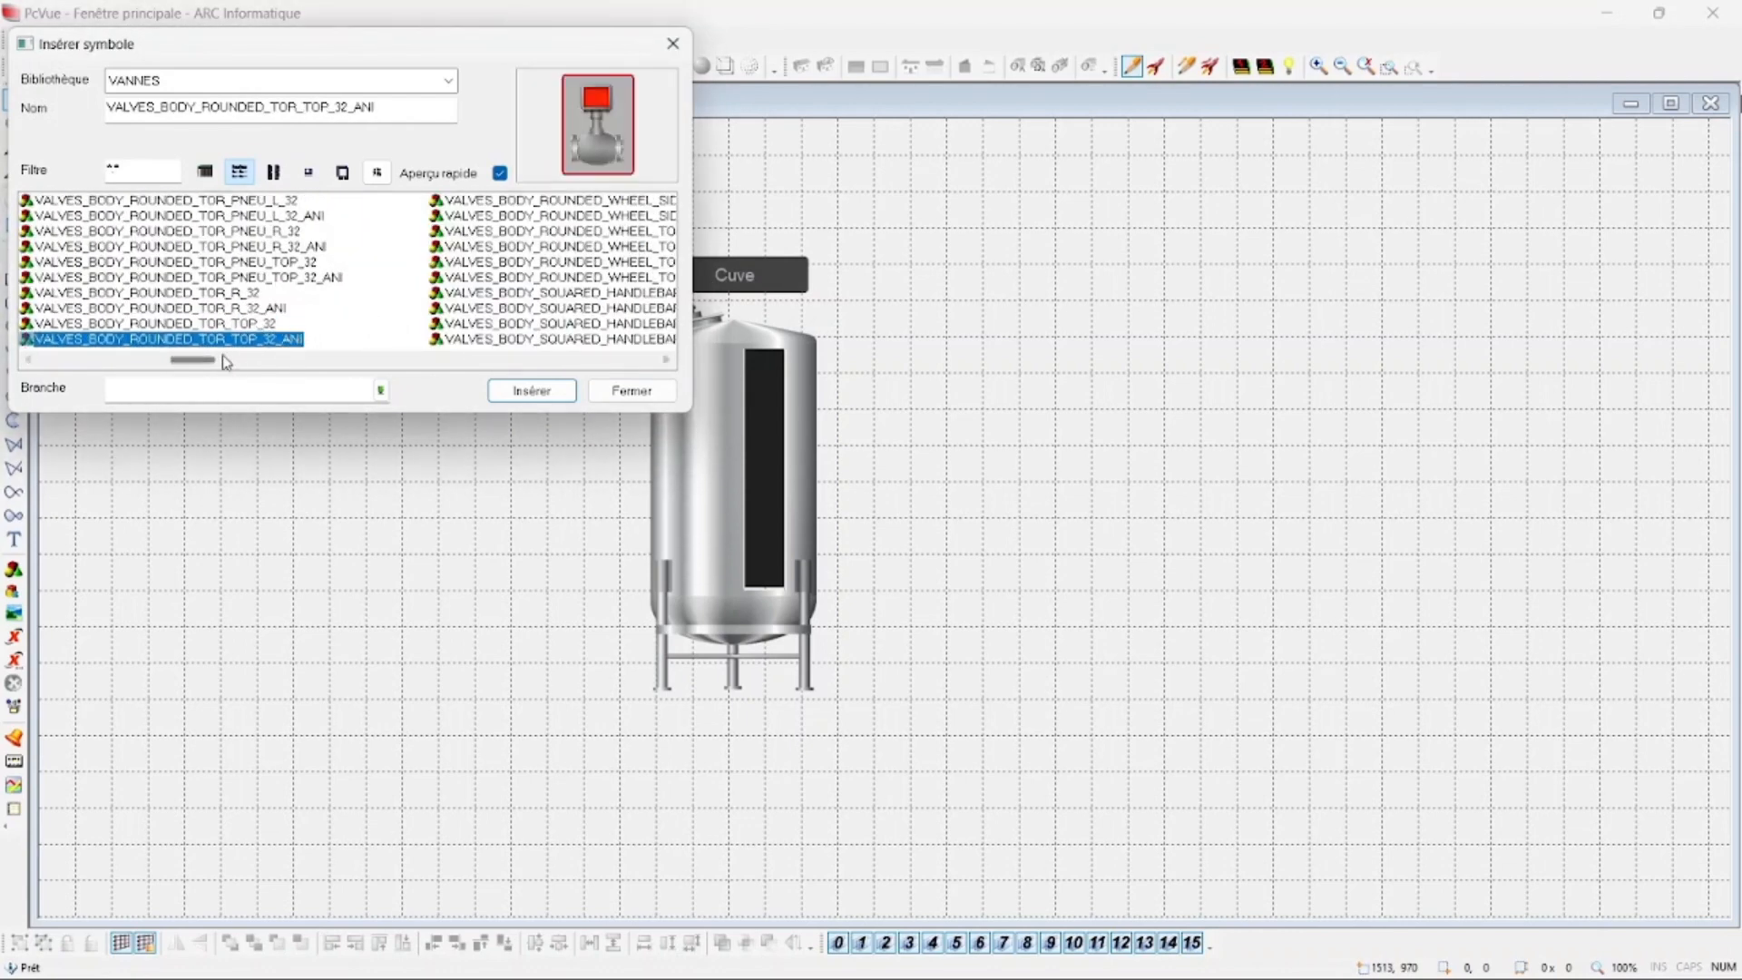
double_click(154, 340)
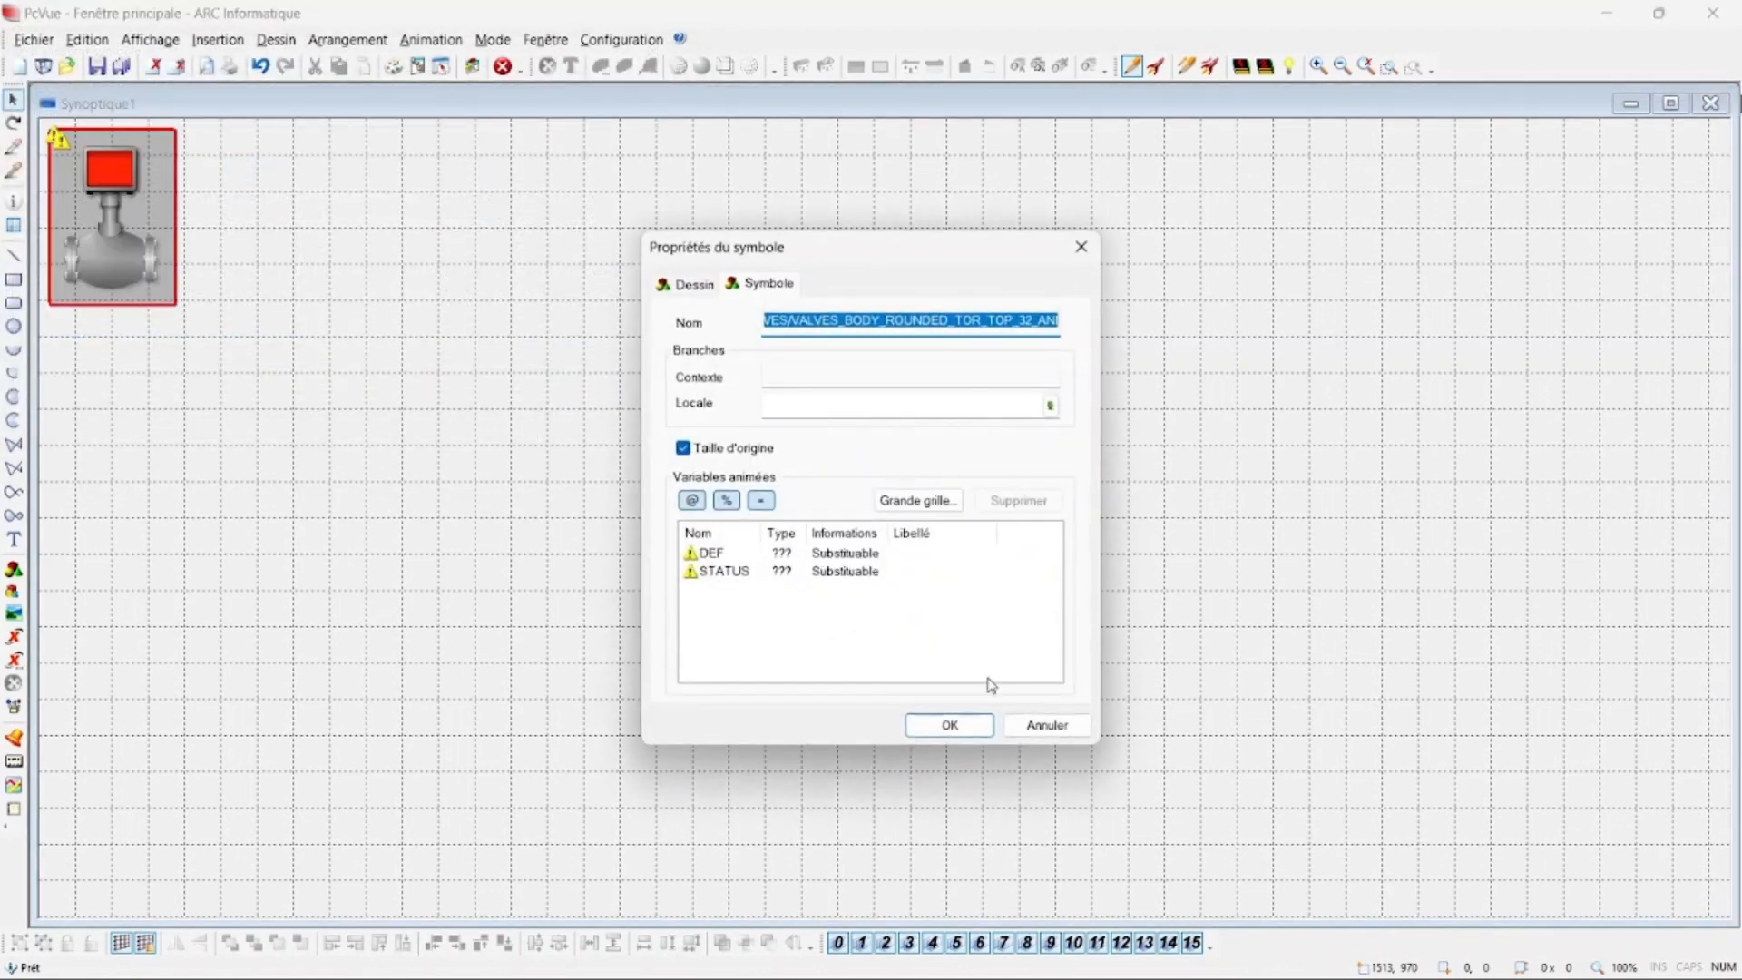
left_click(970, 731)
left_click_drag(105, 226, 467, 464)
Ungroup the valve symbol, move the valve clear of its red-bordered grey background and delete that background
right_click(467, 463)
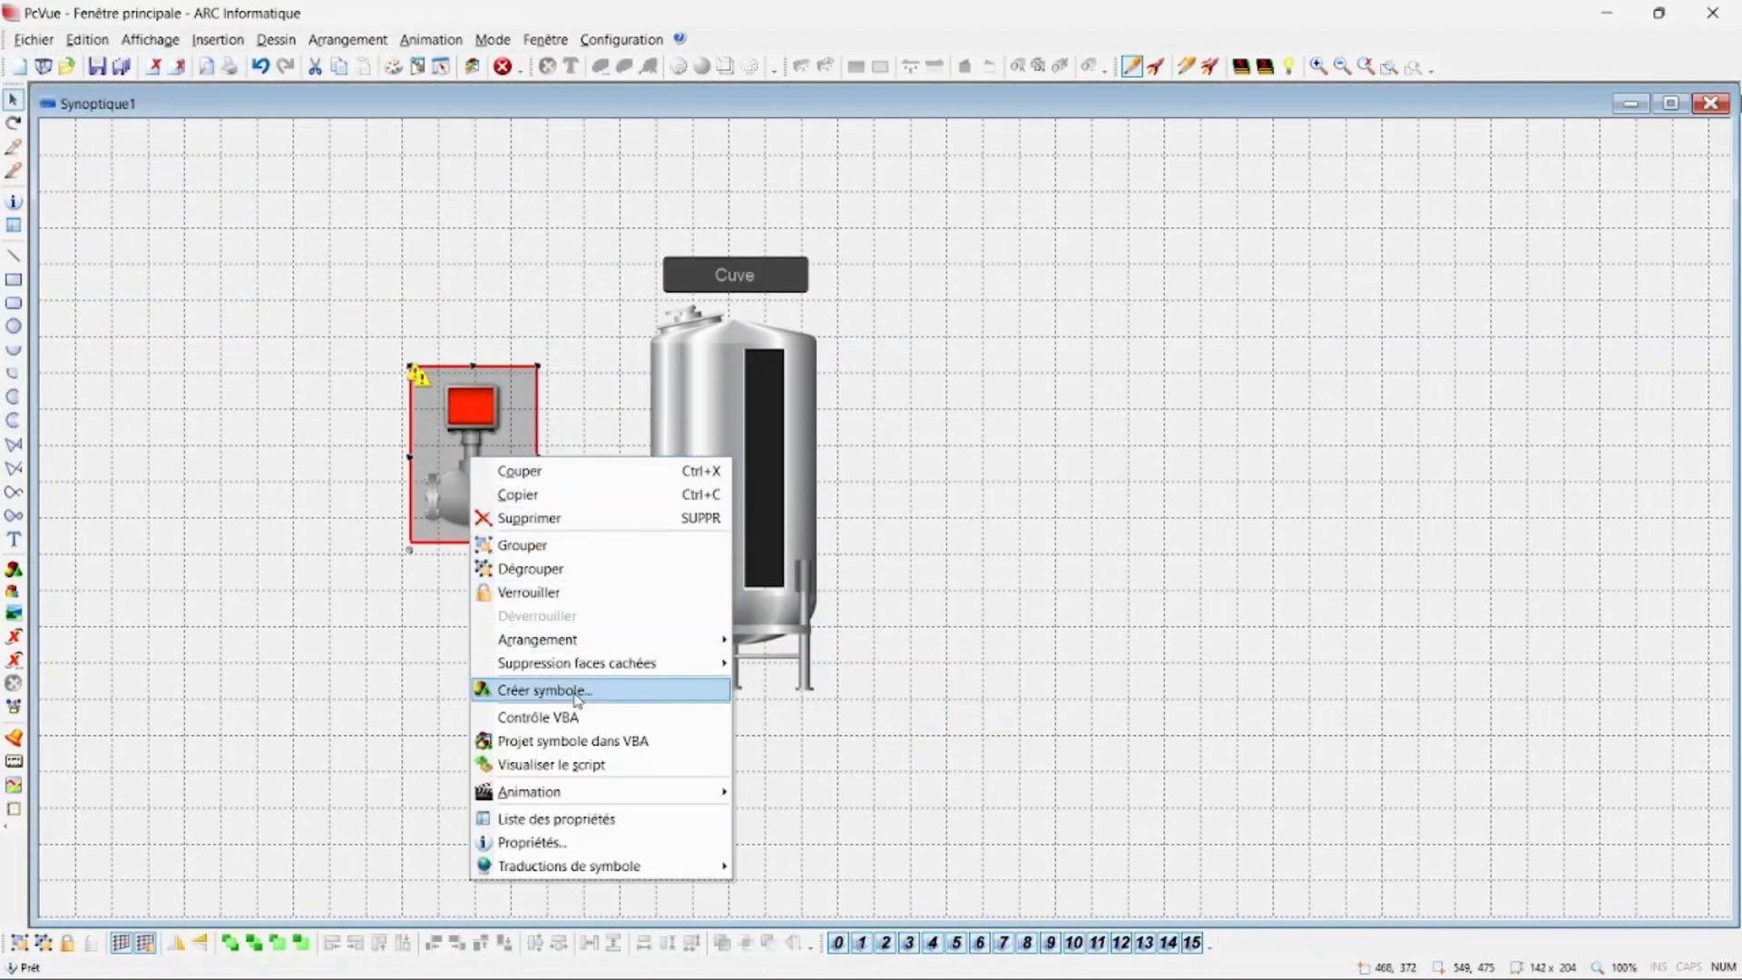
left_click(585, 569)
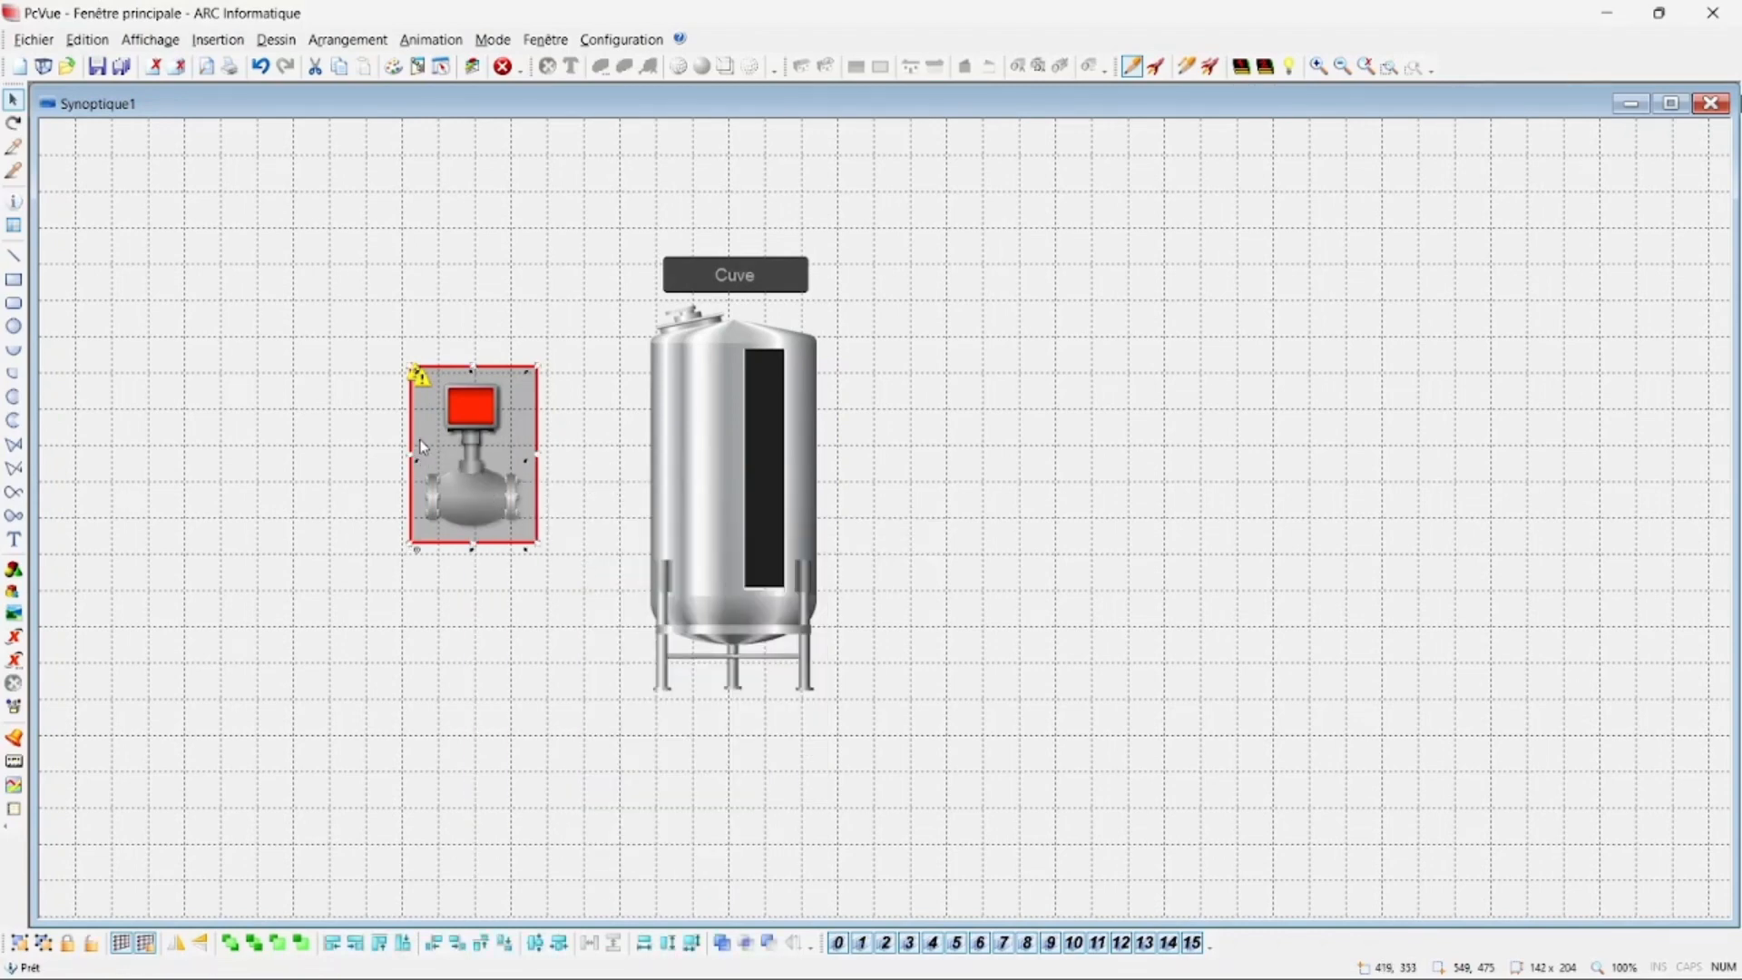
left_click_drag(417, 439, 228, 412)
left_click(463, 470)
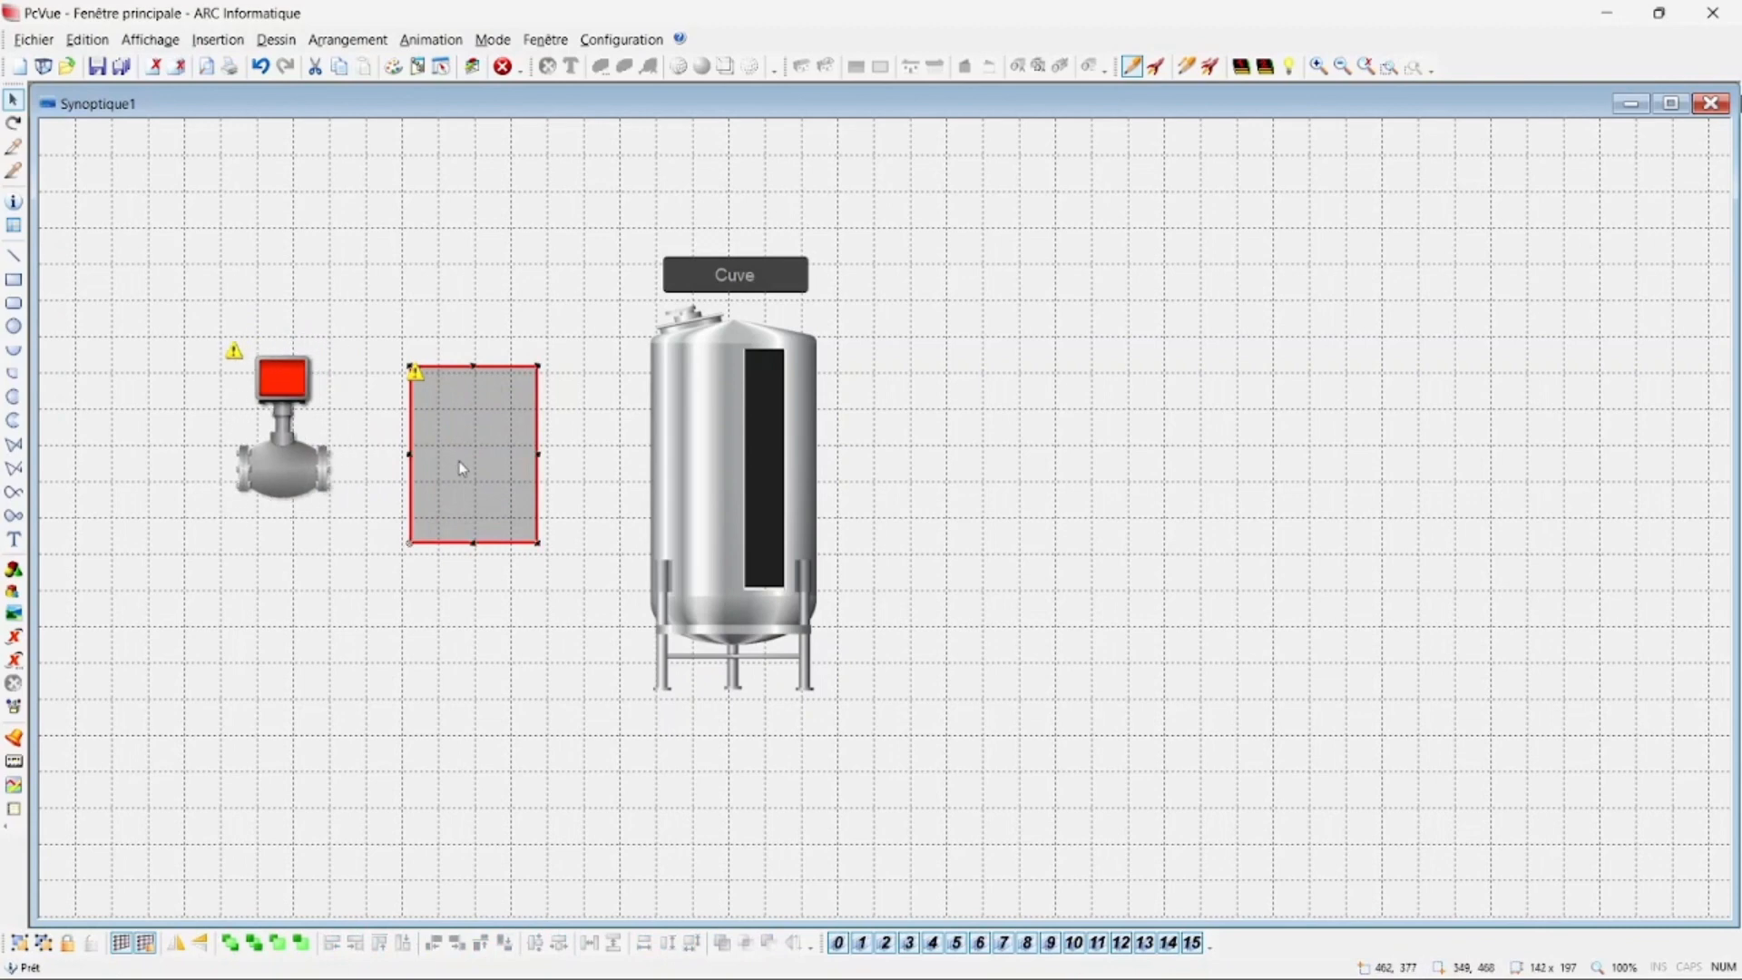
key("Delete")
Ungroup the remaining valve pieces and spread the valve body and its coloured actuator heads apart
left_click(291, 454)
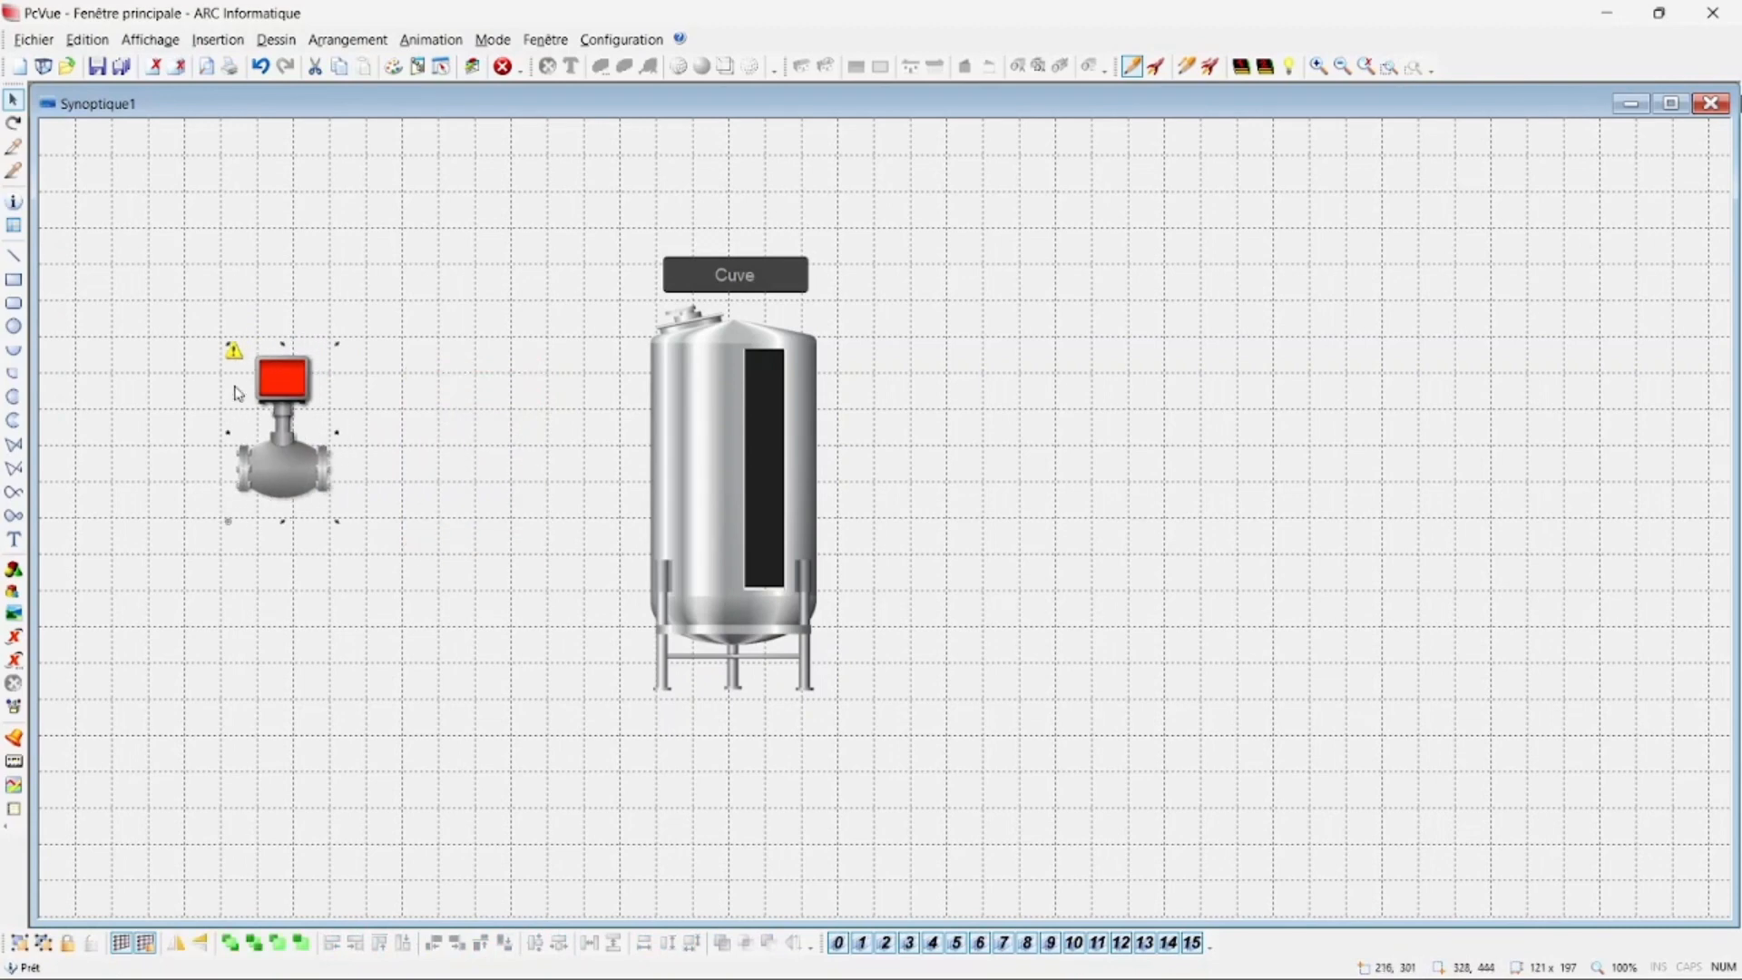
right_click(281, 461)
left_click(367, 569)
left_click(368, 570)
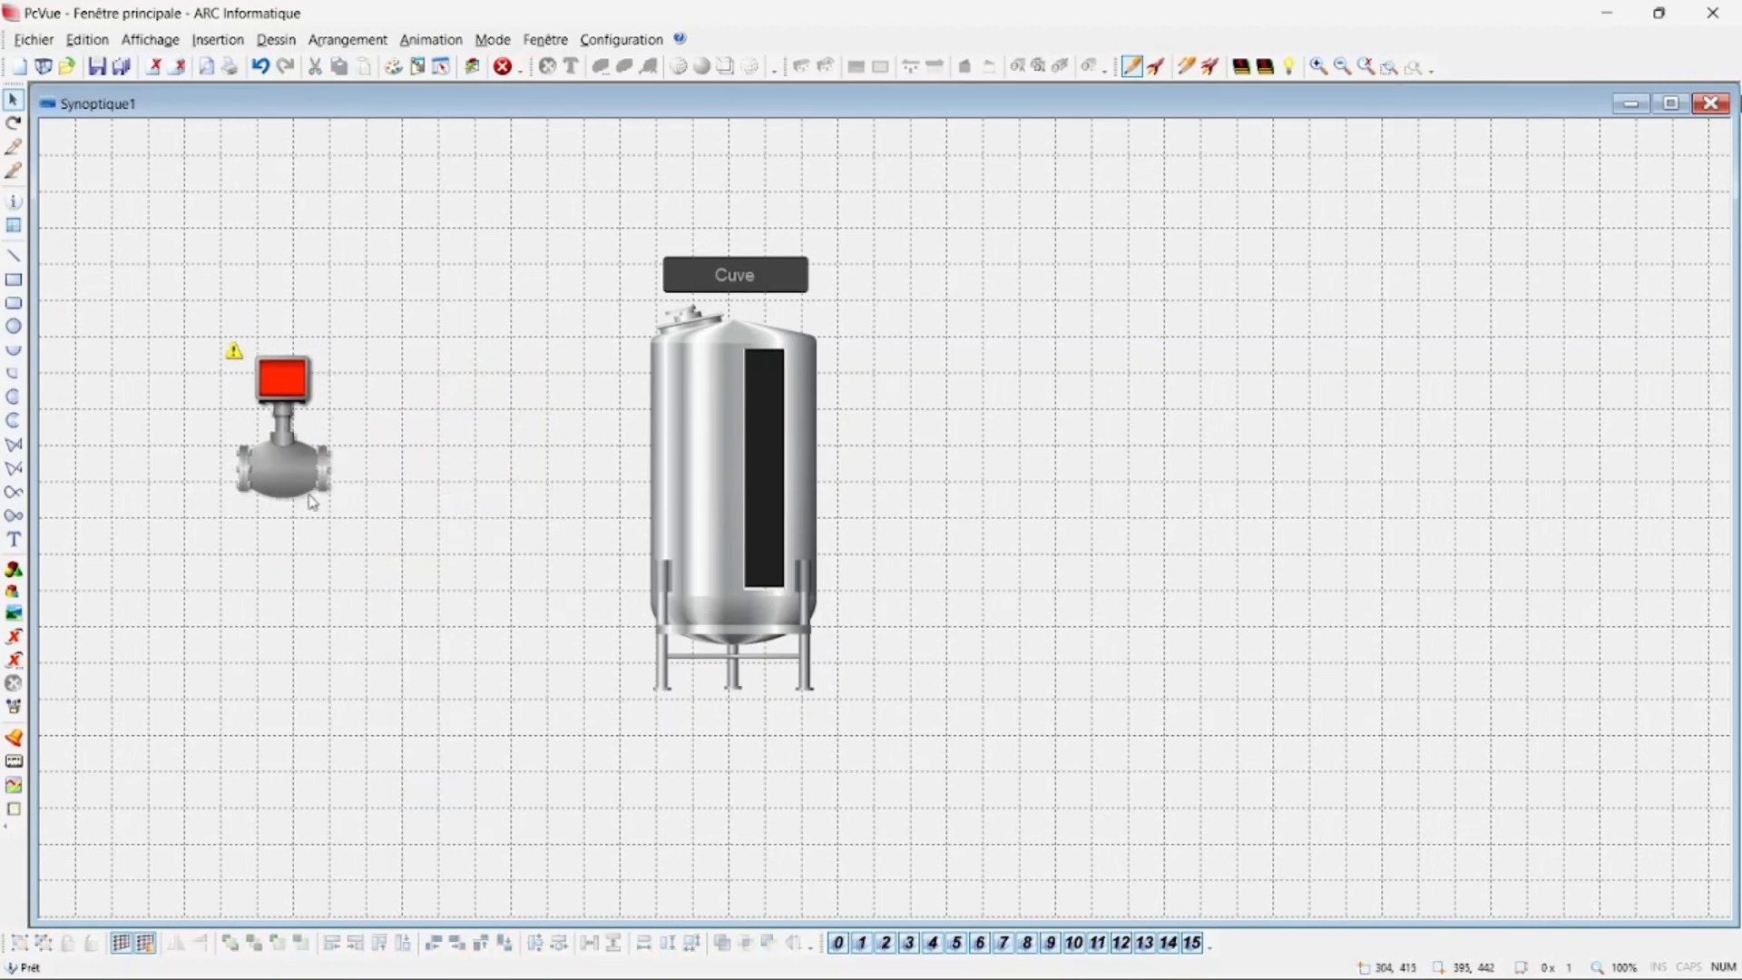
left_click_drag(299, 499, 413, 634)
left_click_drag(284, 393, 470, 308)
right_click(452, 401)
left_click(498, 505)
left_click(499, 509)
left_click_drag(452, 403, 506, 469)
left_click(451, 399)
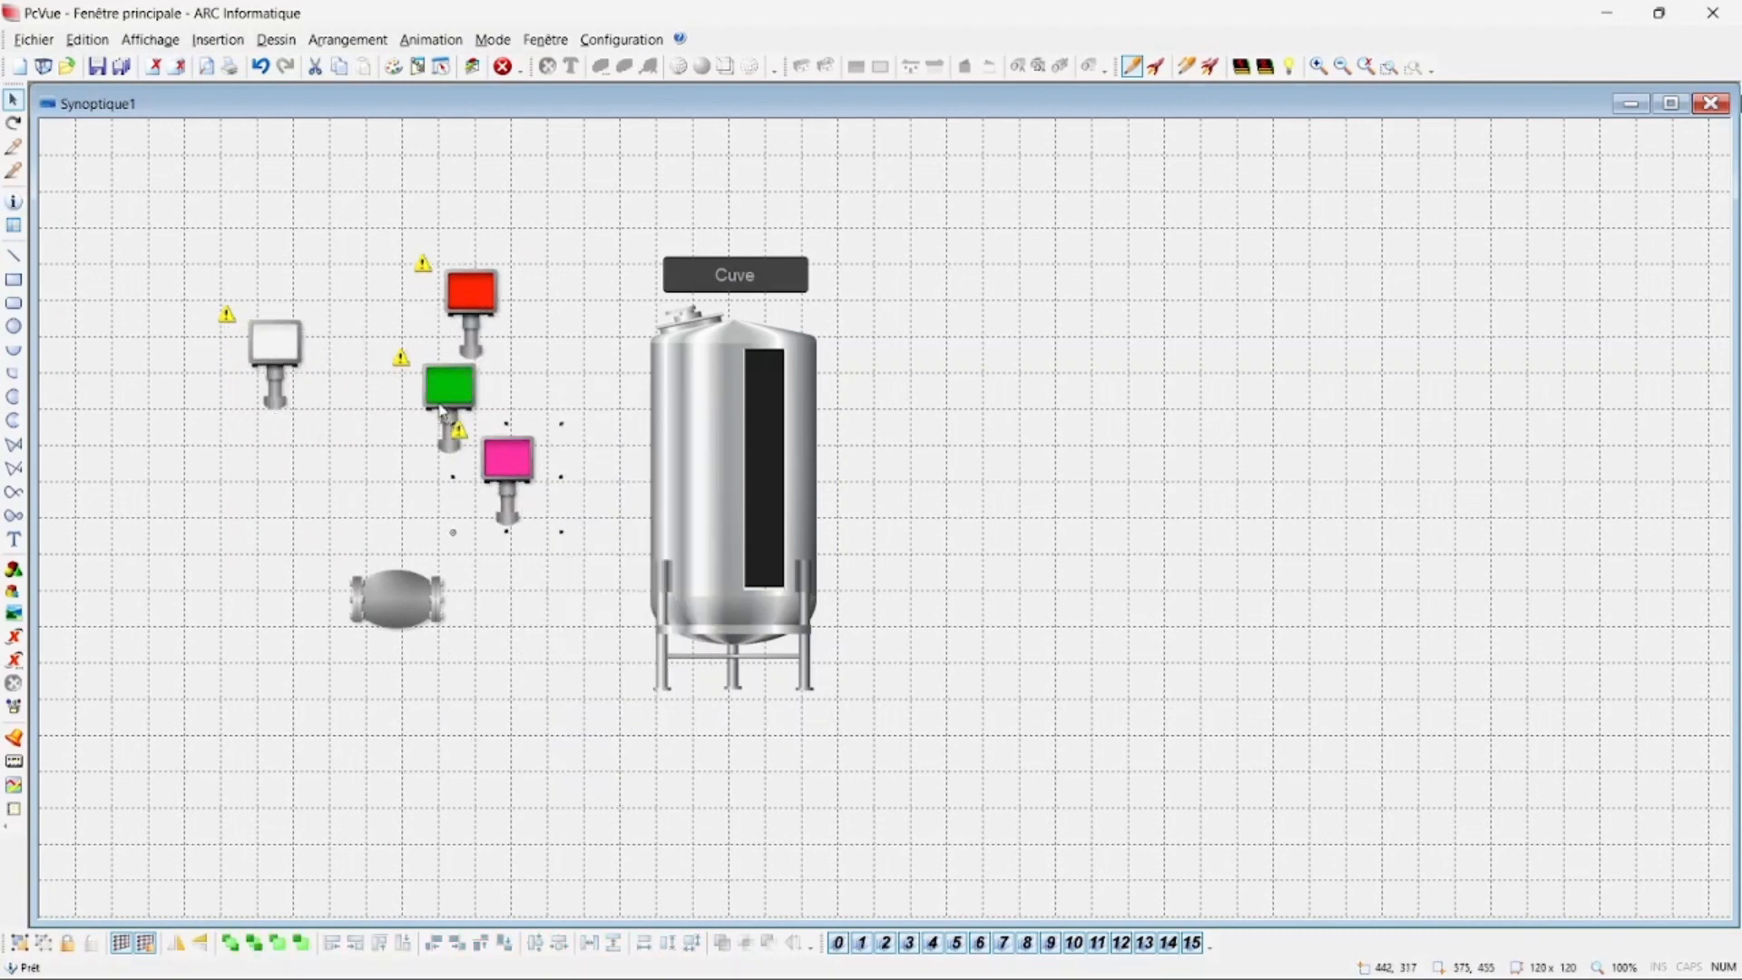
Delete the white actuator head of the valve
left_click(277, 380)
key("Delete")
left_click(447, 399)
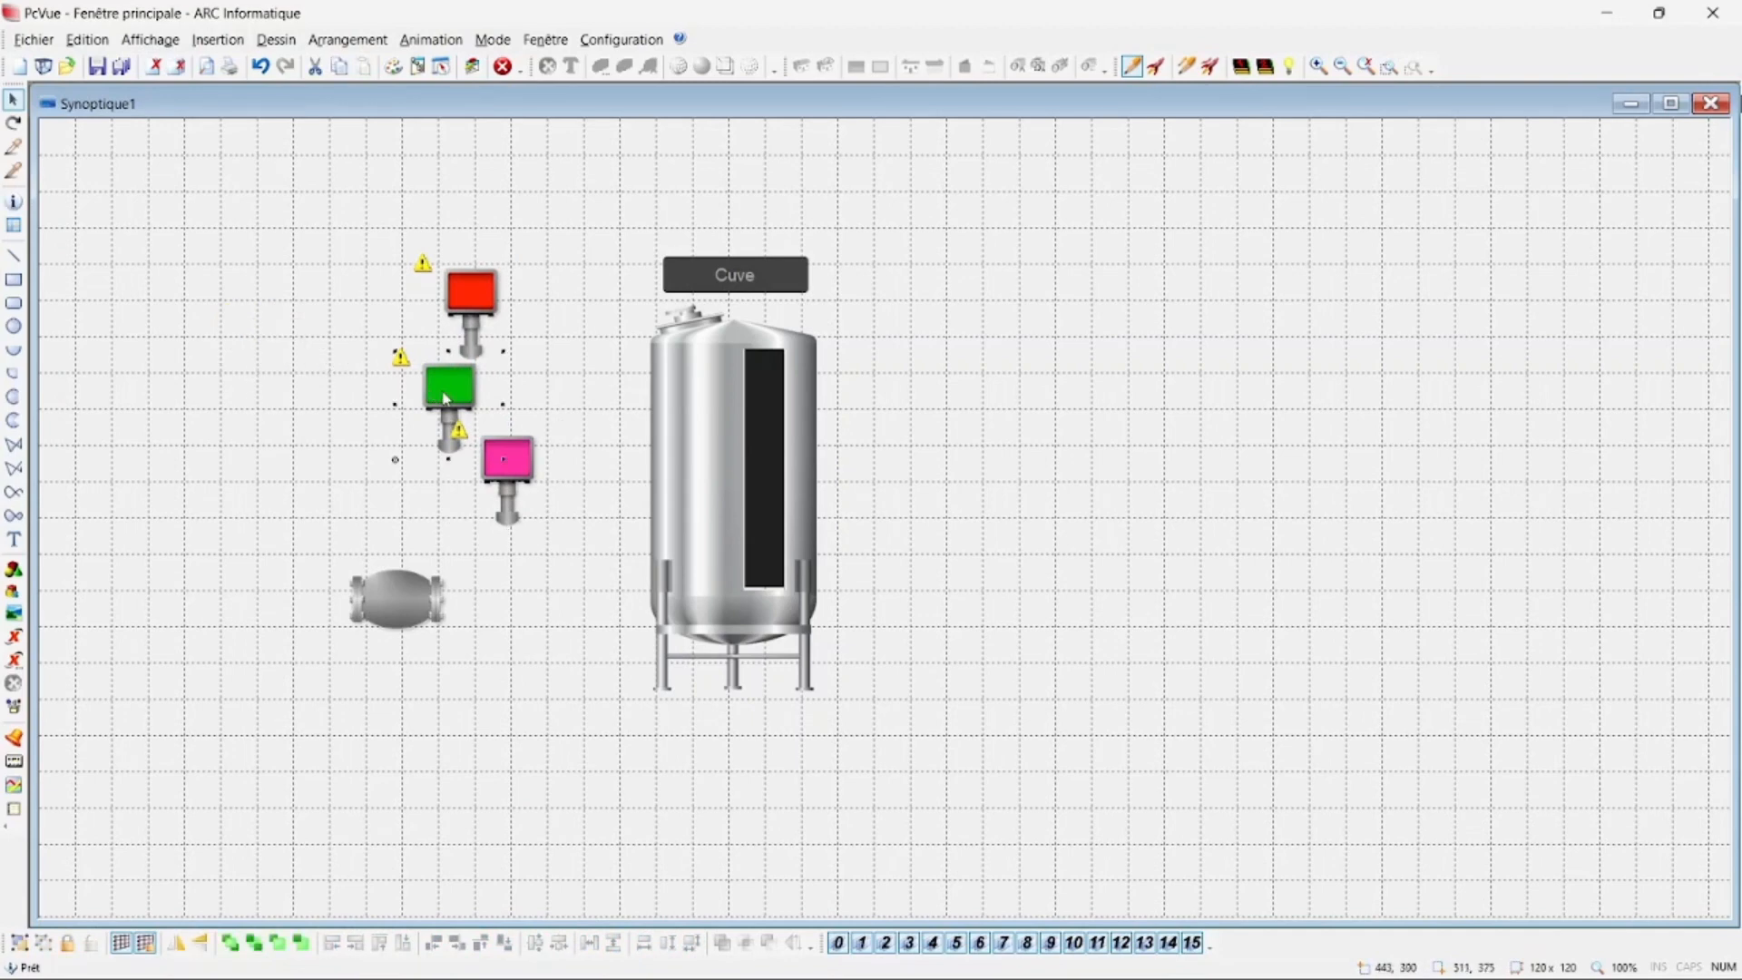
Assign System.OPCUA.Network01.Server01.V1 as the state that controls the visibility of the red actuator head
double_click(470, 318)
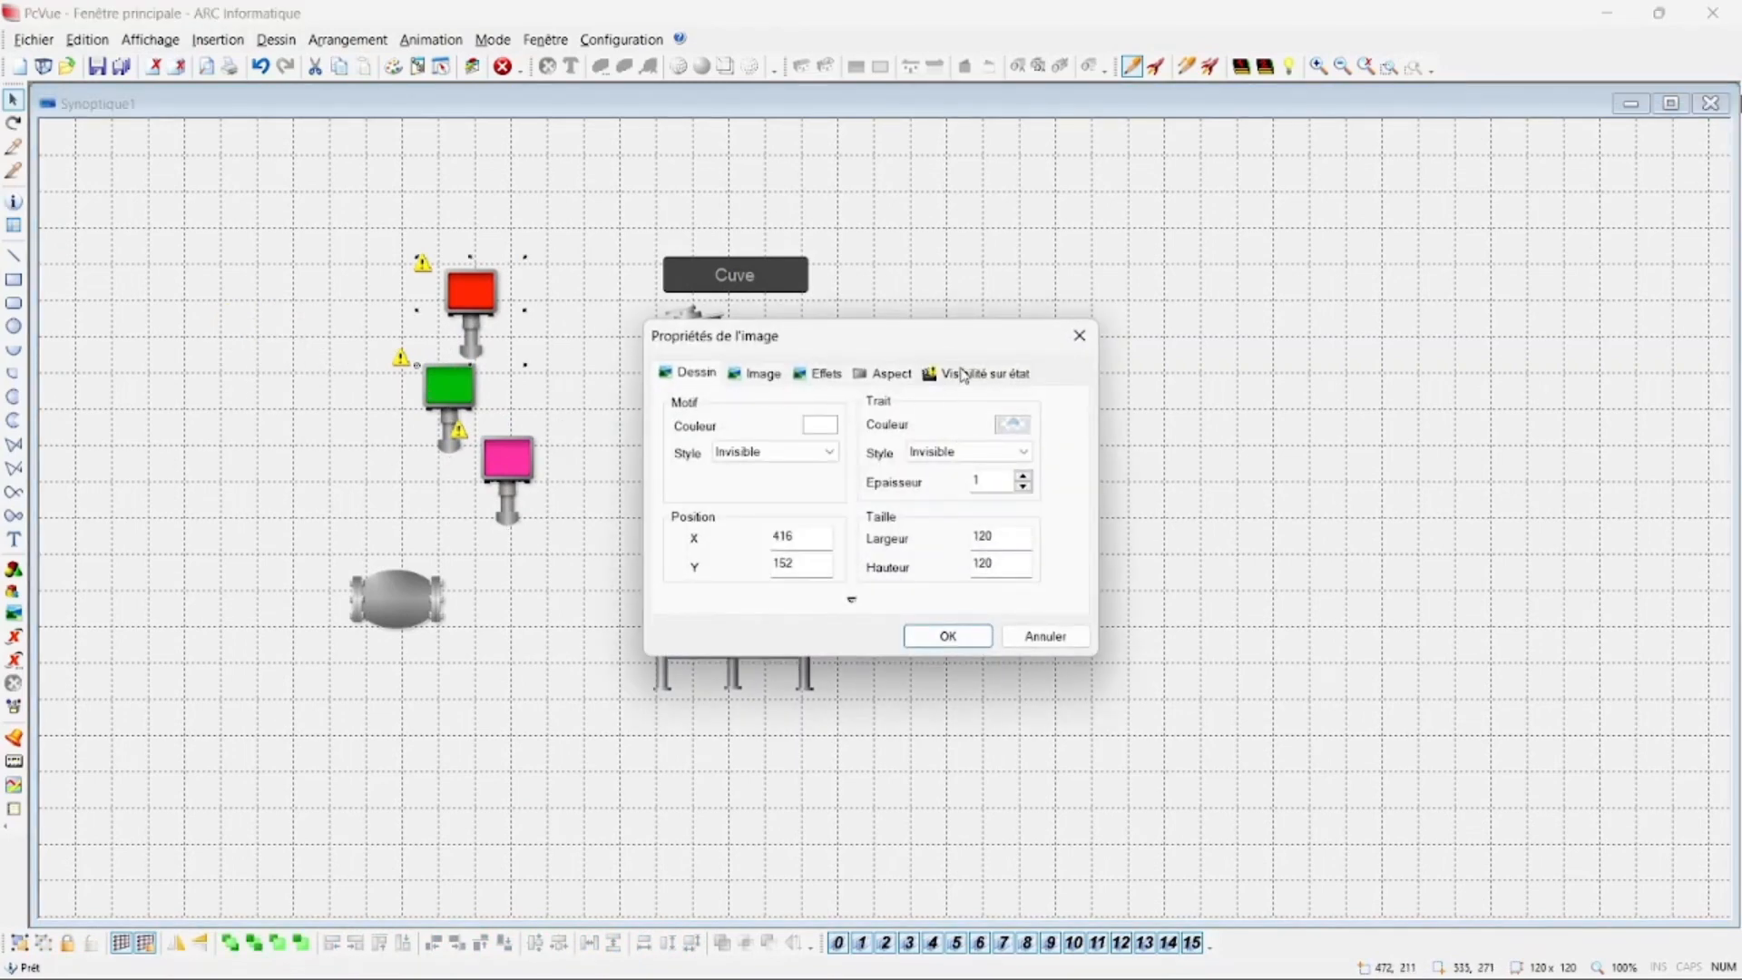
left_click(964, 374)
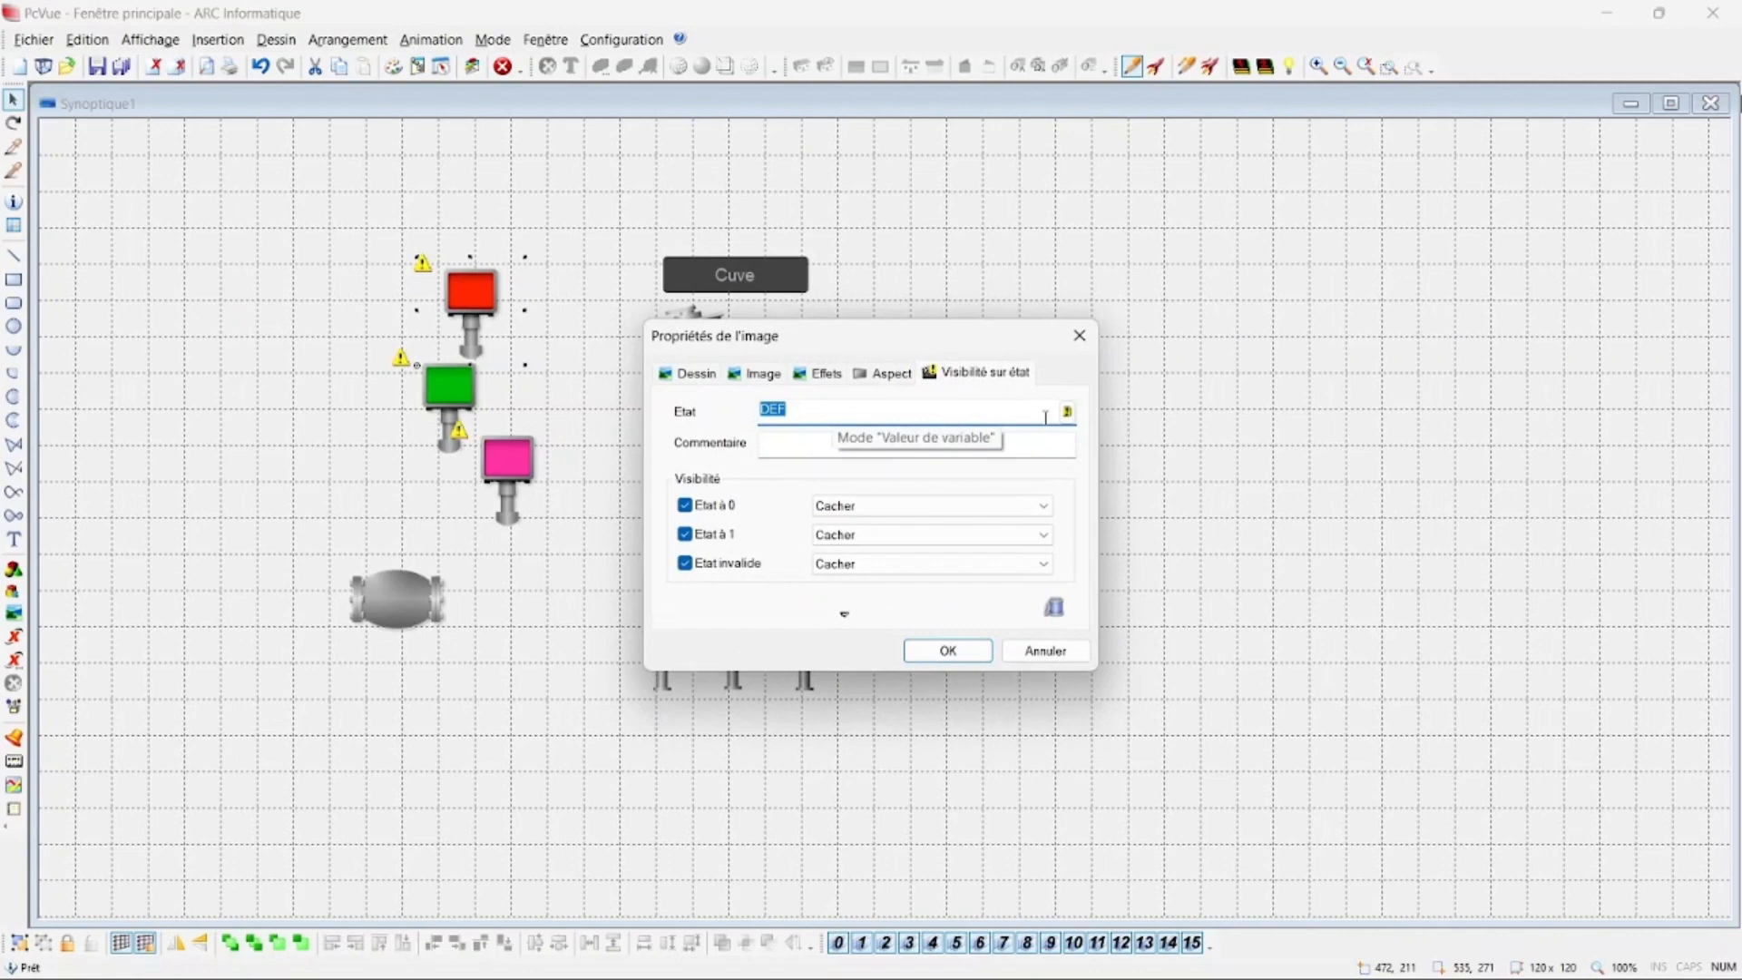
left_click(1067, 412)
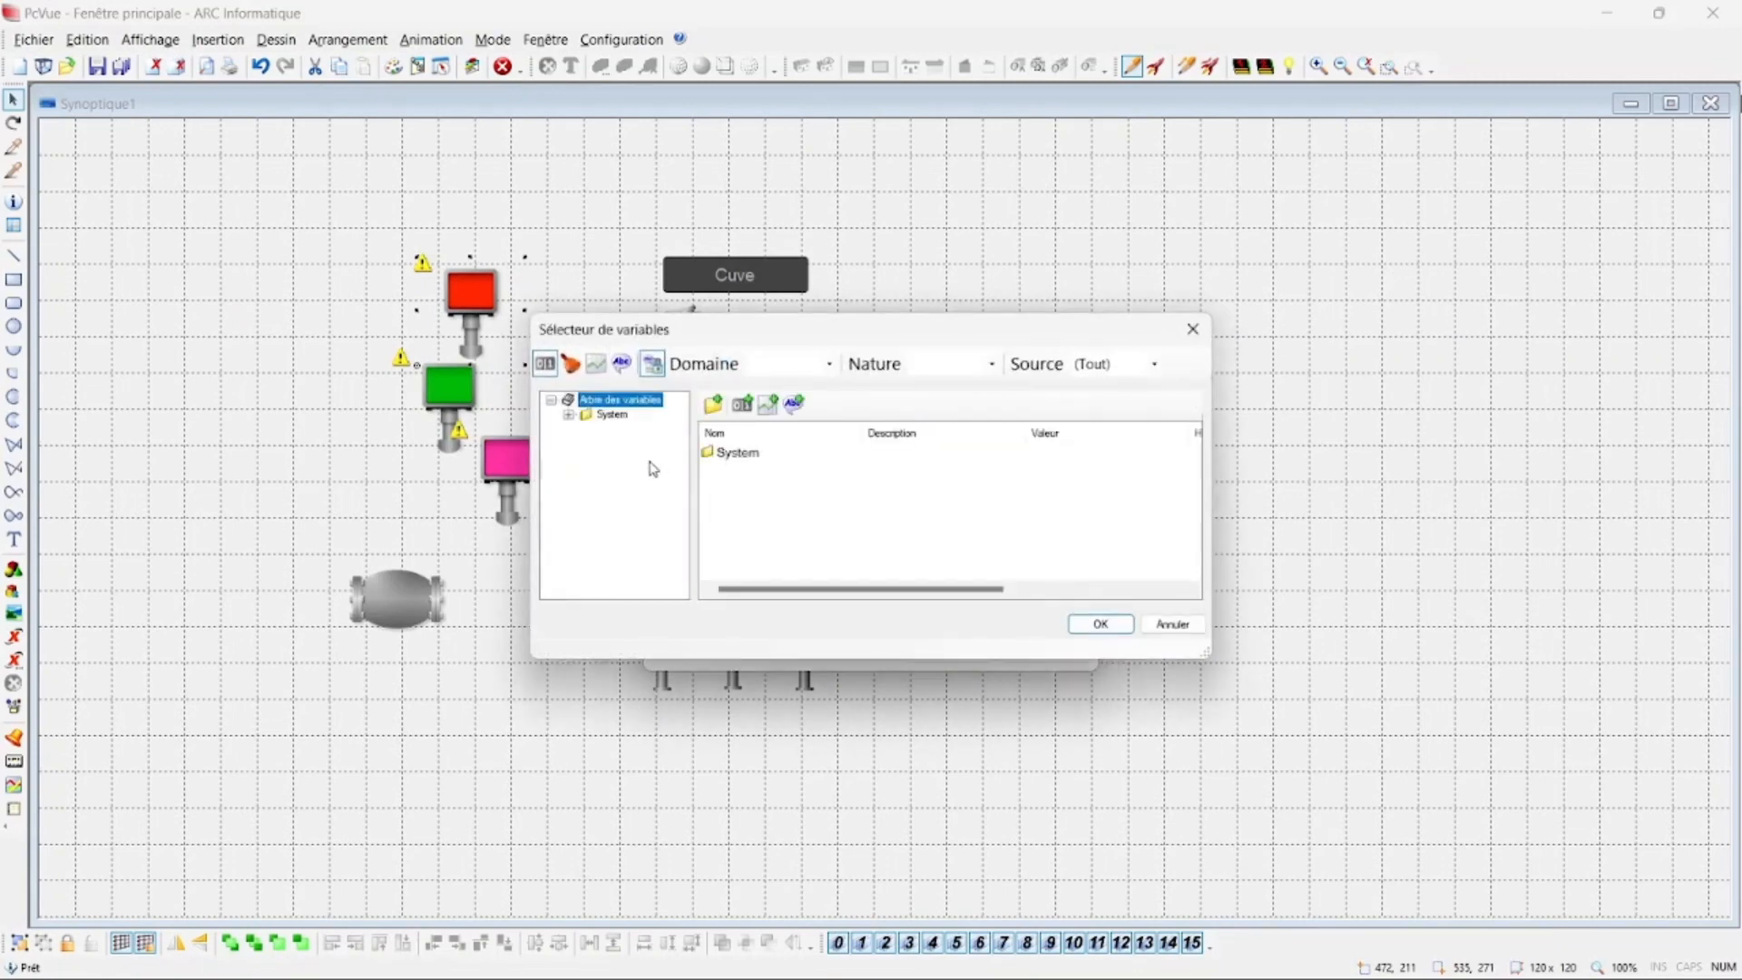
double_click(714, 454)
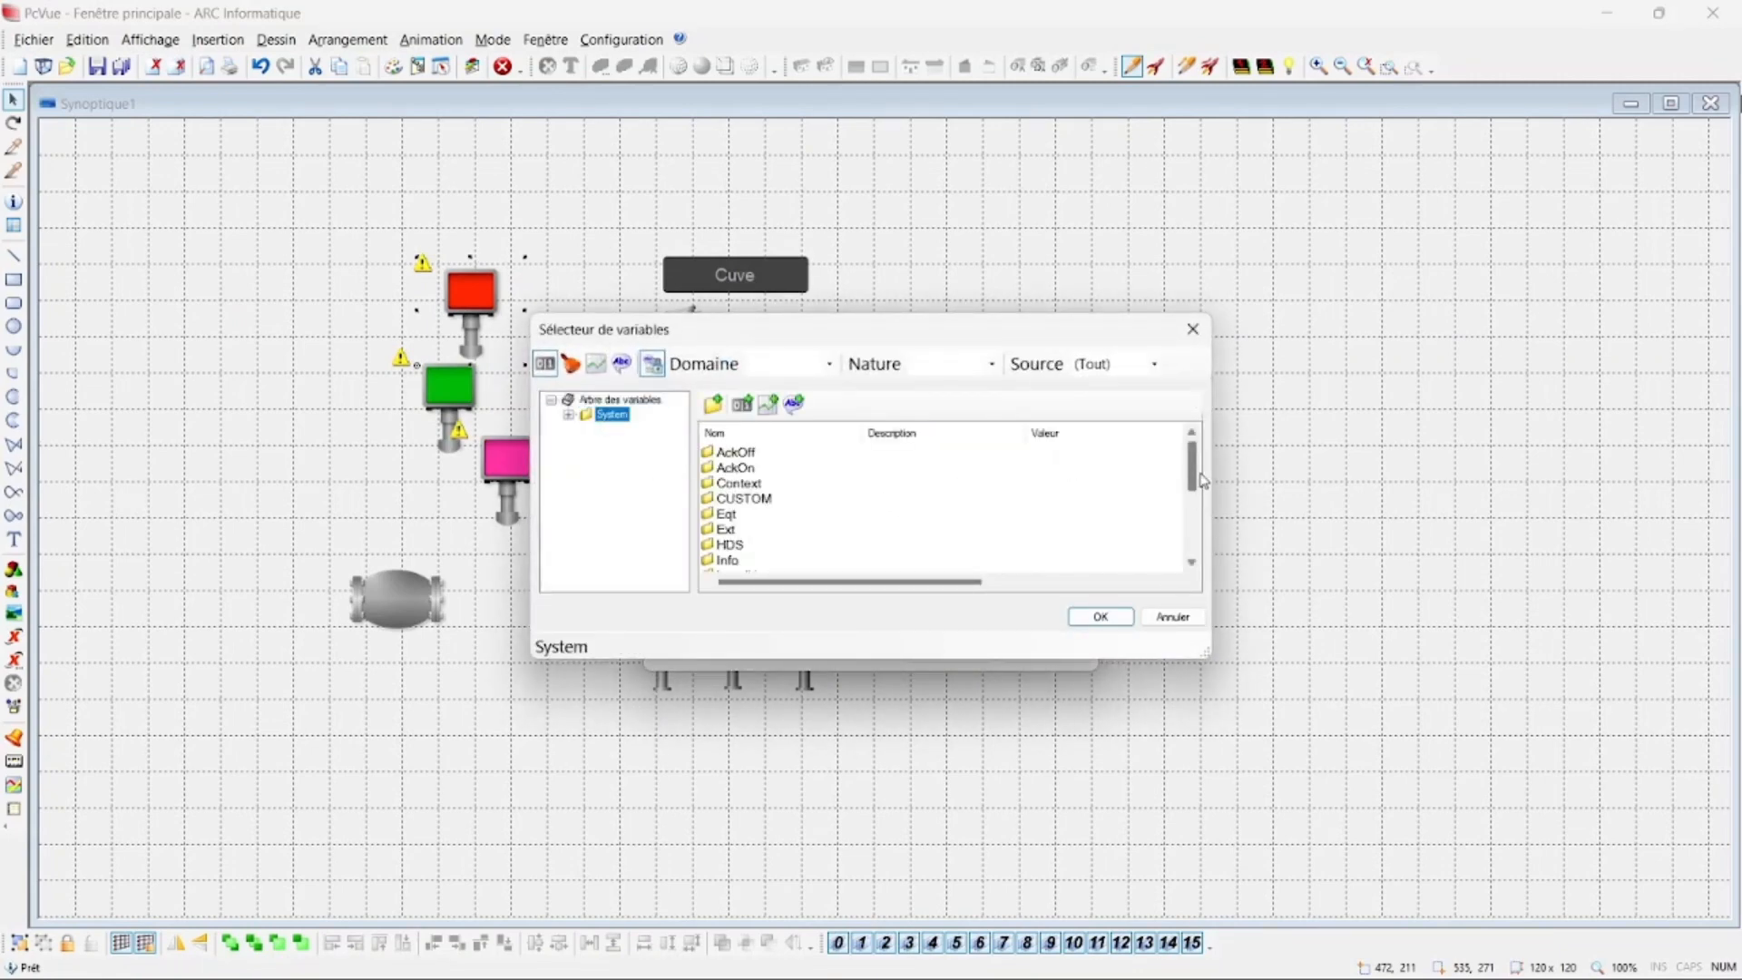
scroll(907, 499, "down", 3)
left_click(743, 485)
double_click(743, 485)
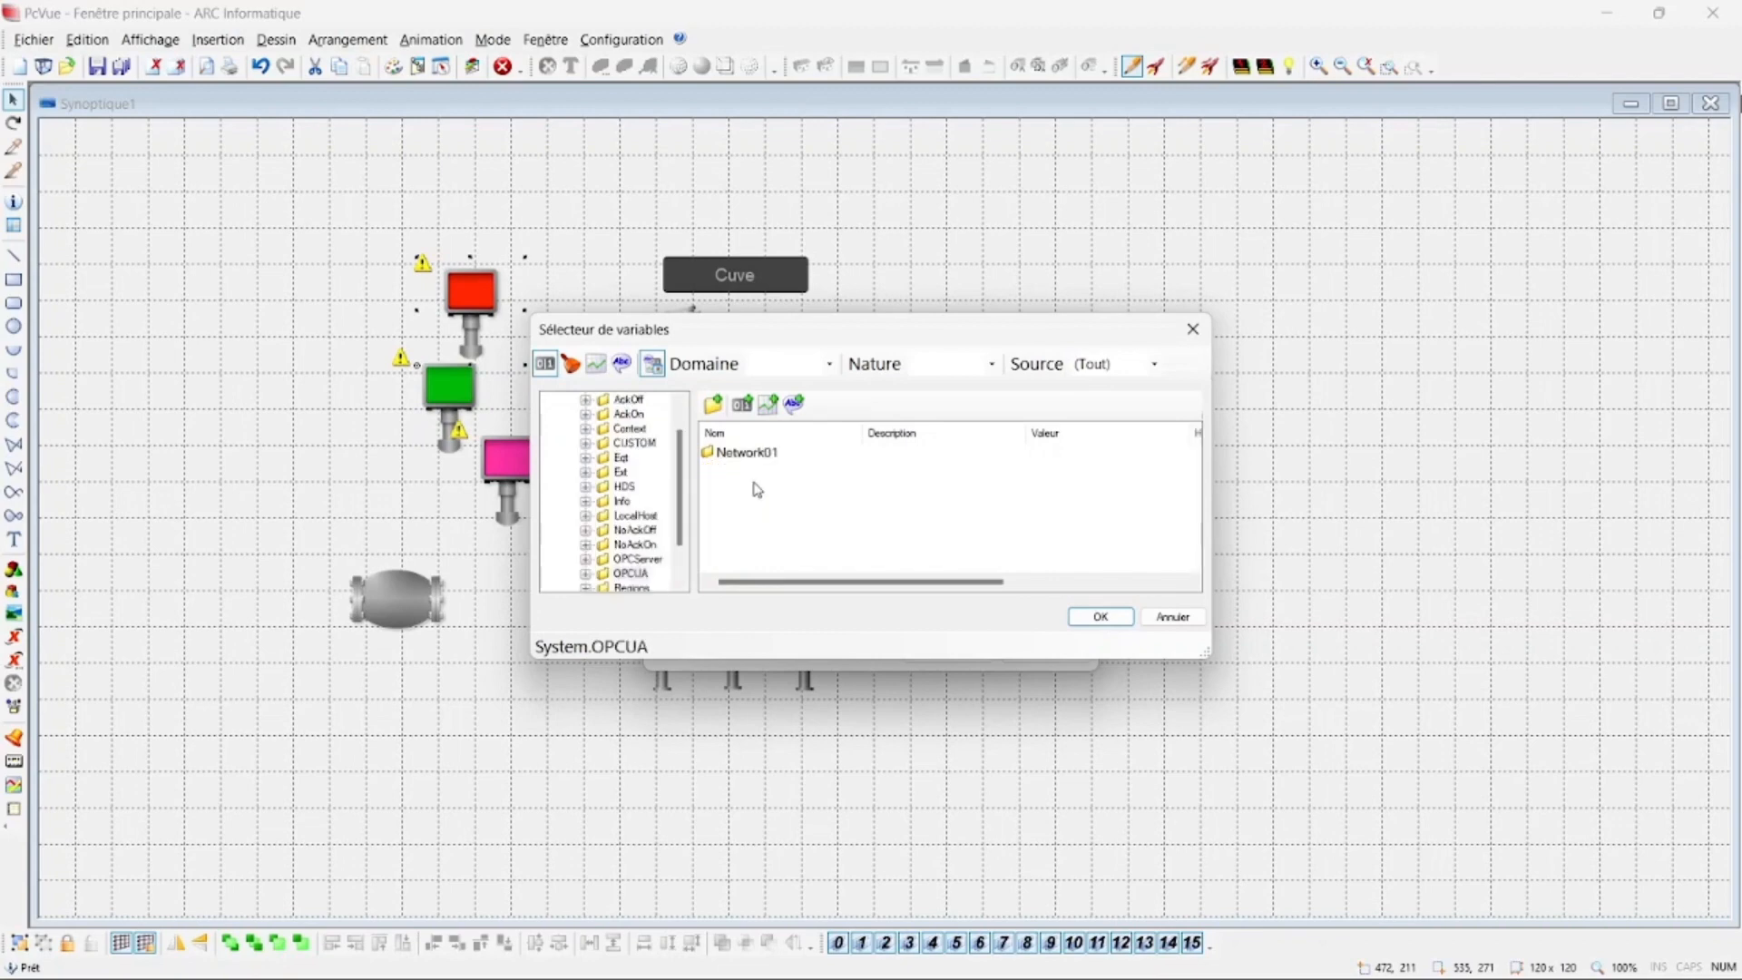
double_click(760, 454)
double_click(766, 454)
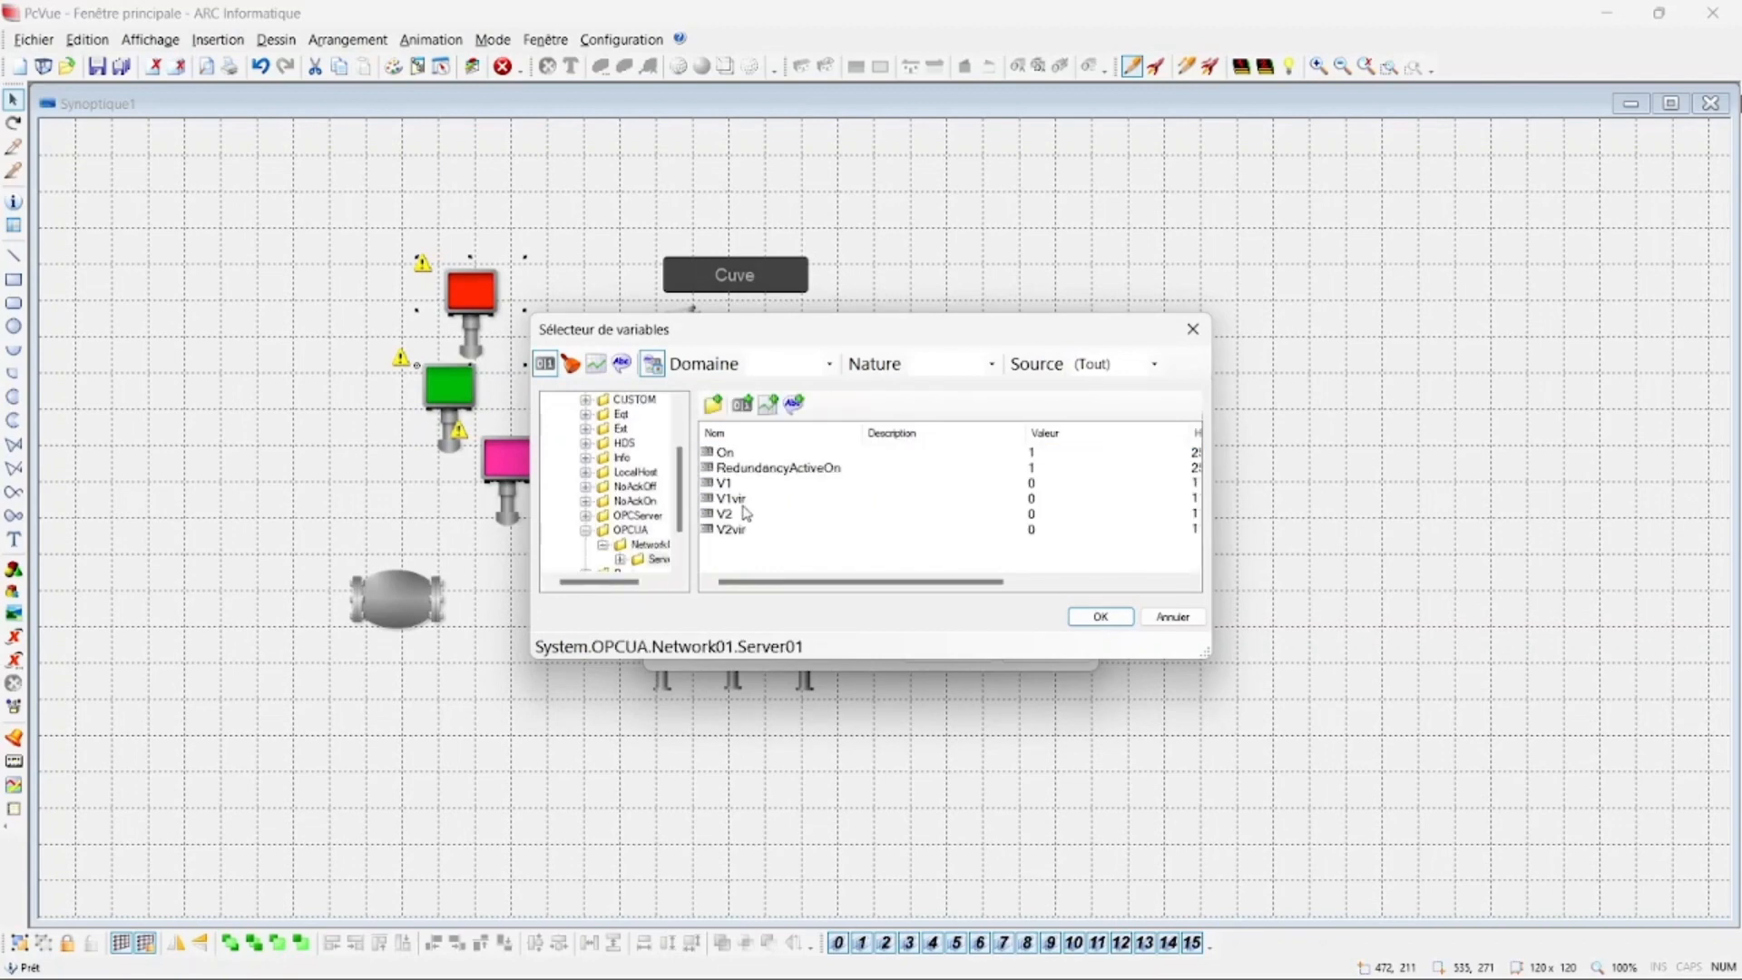
double_click(726, 484)
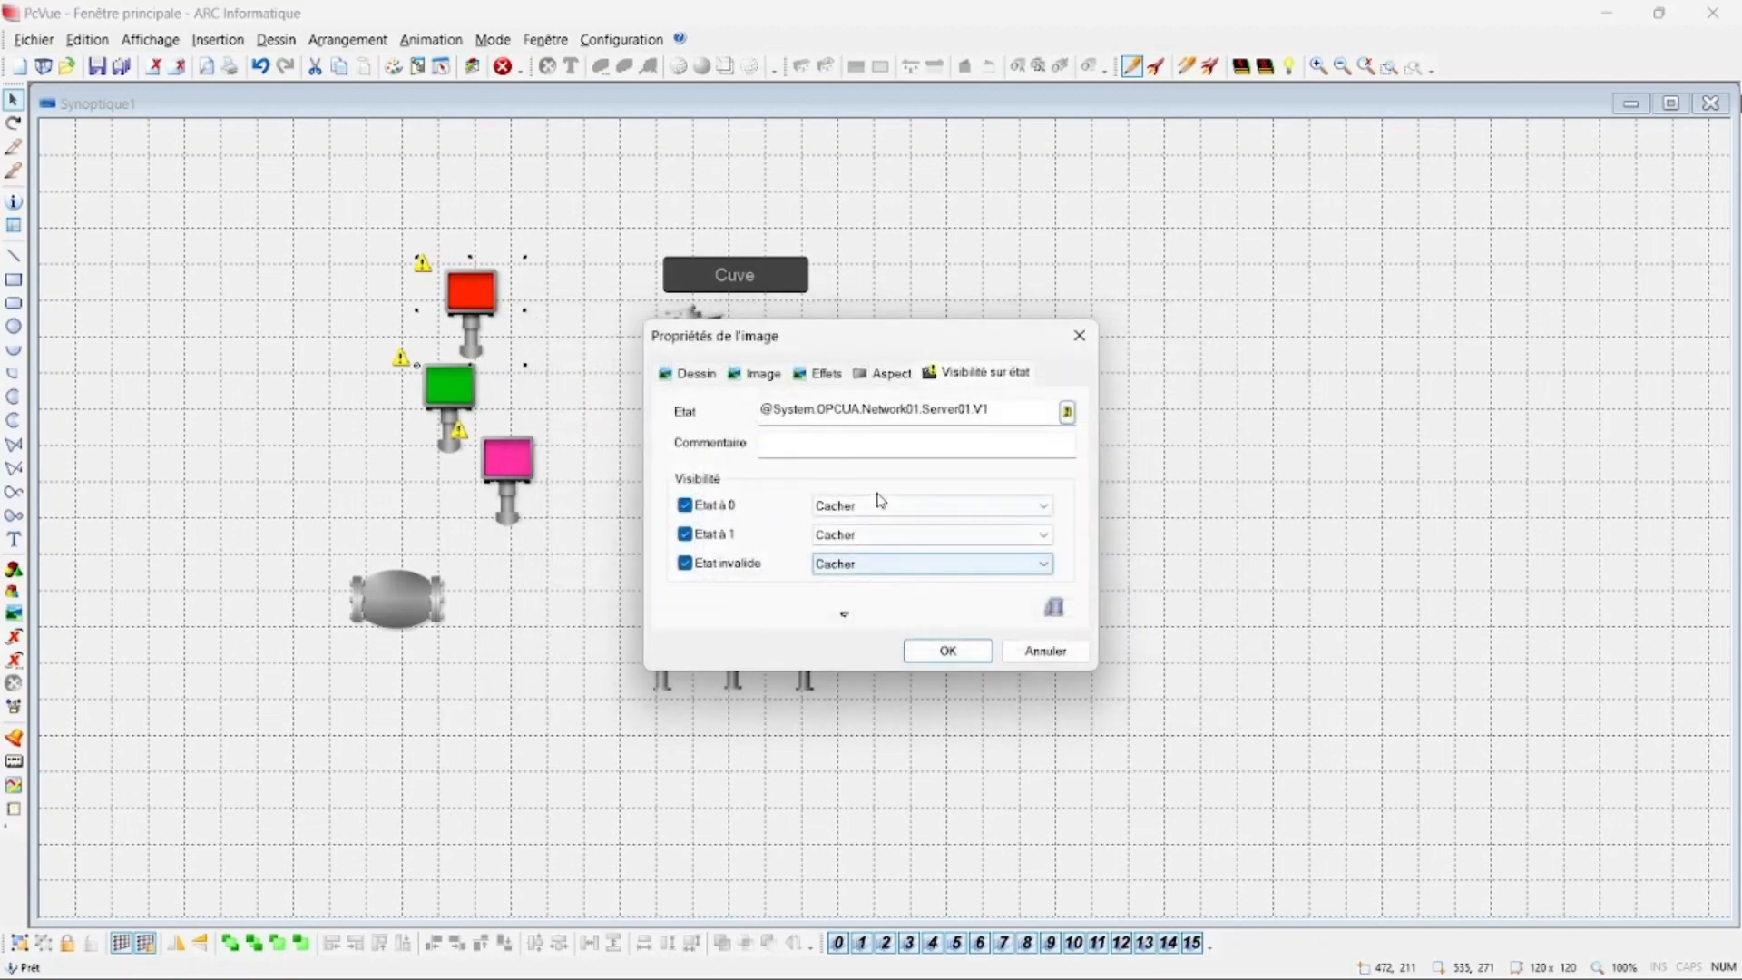
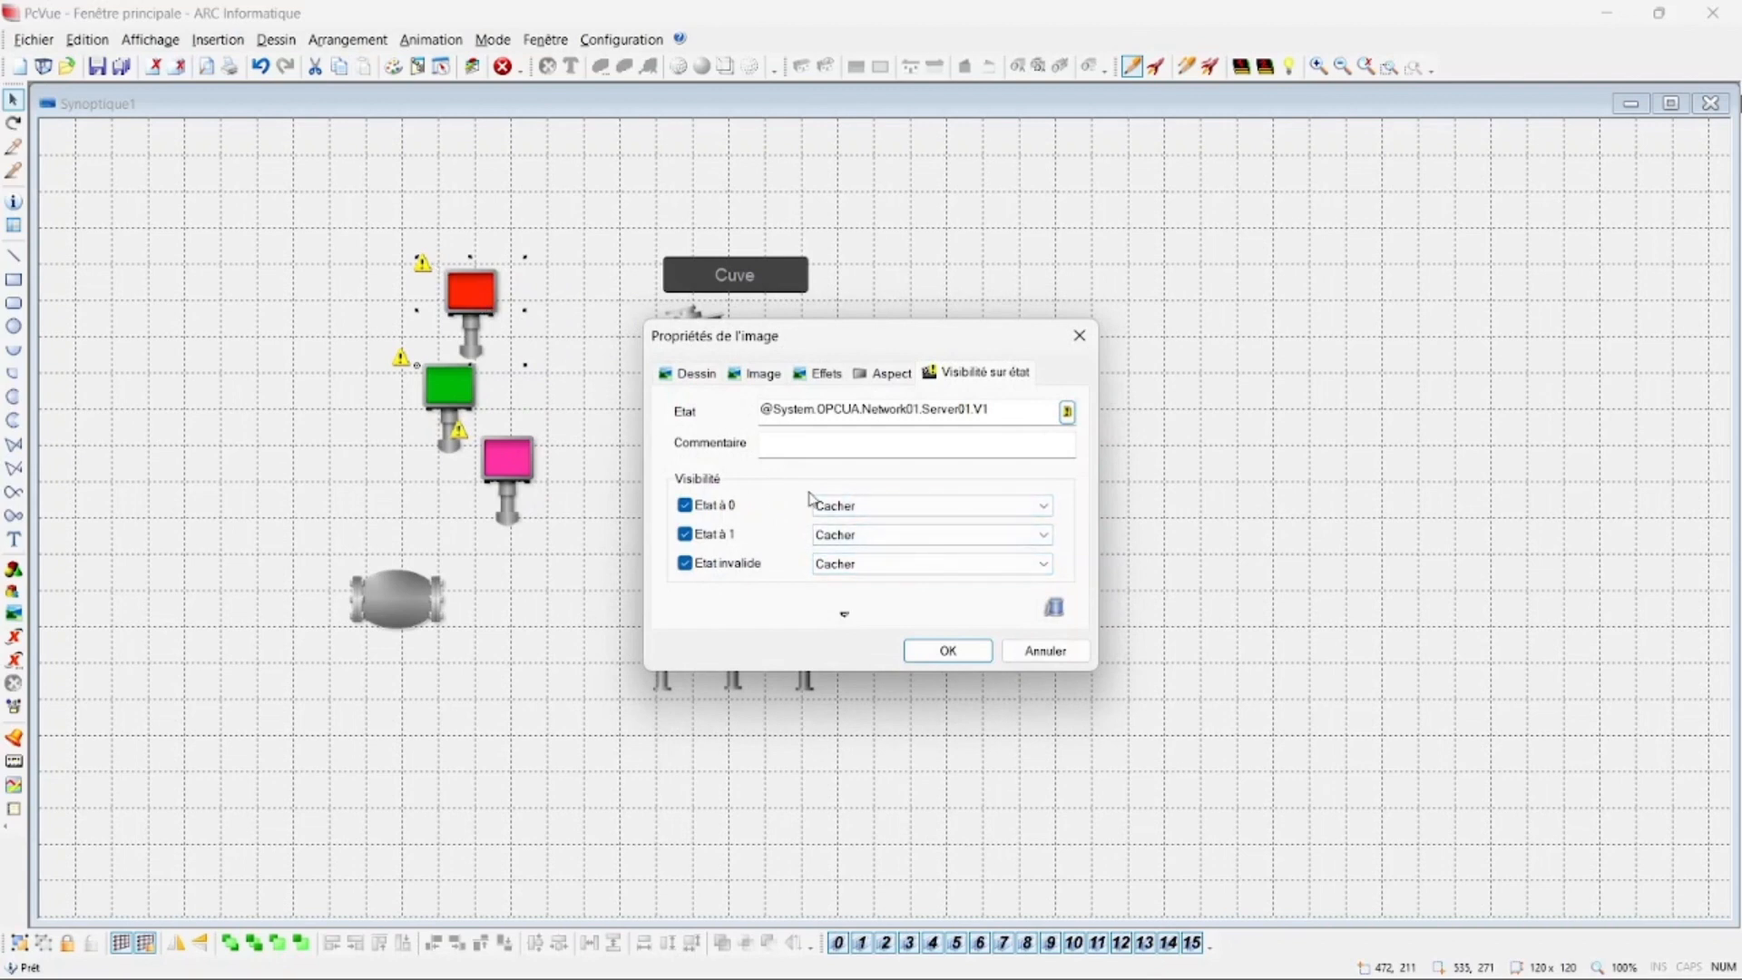
Change the red actuator head's visibility option for state 0 and apply the image properties
left_click(869, 510)
left_click(864, 535)
left_click(975, 661)
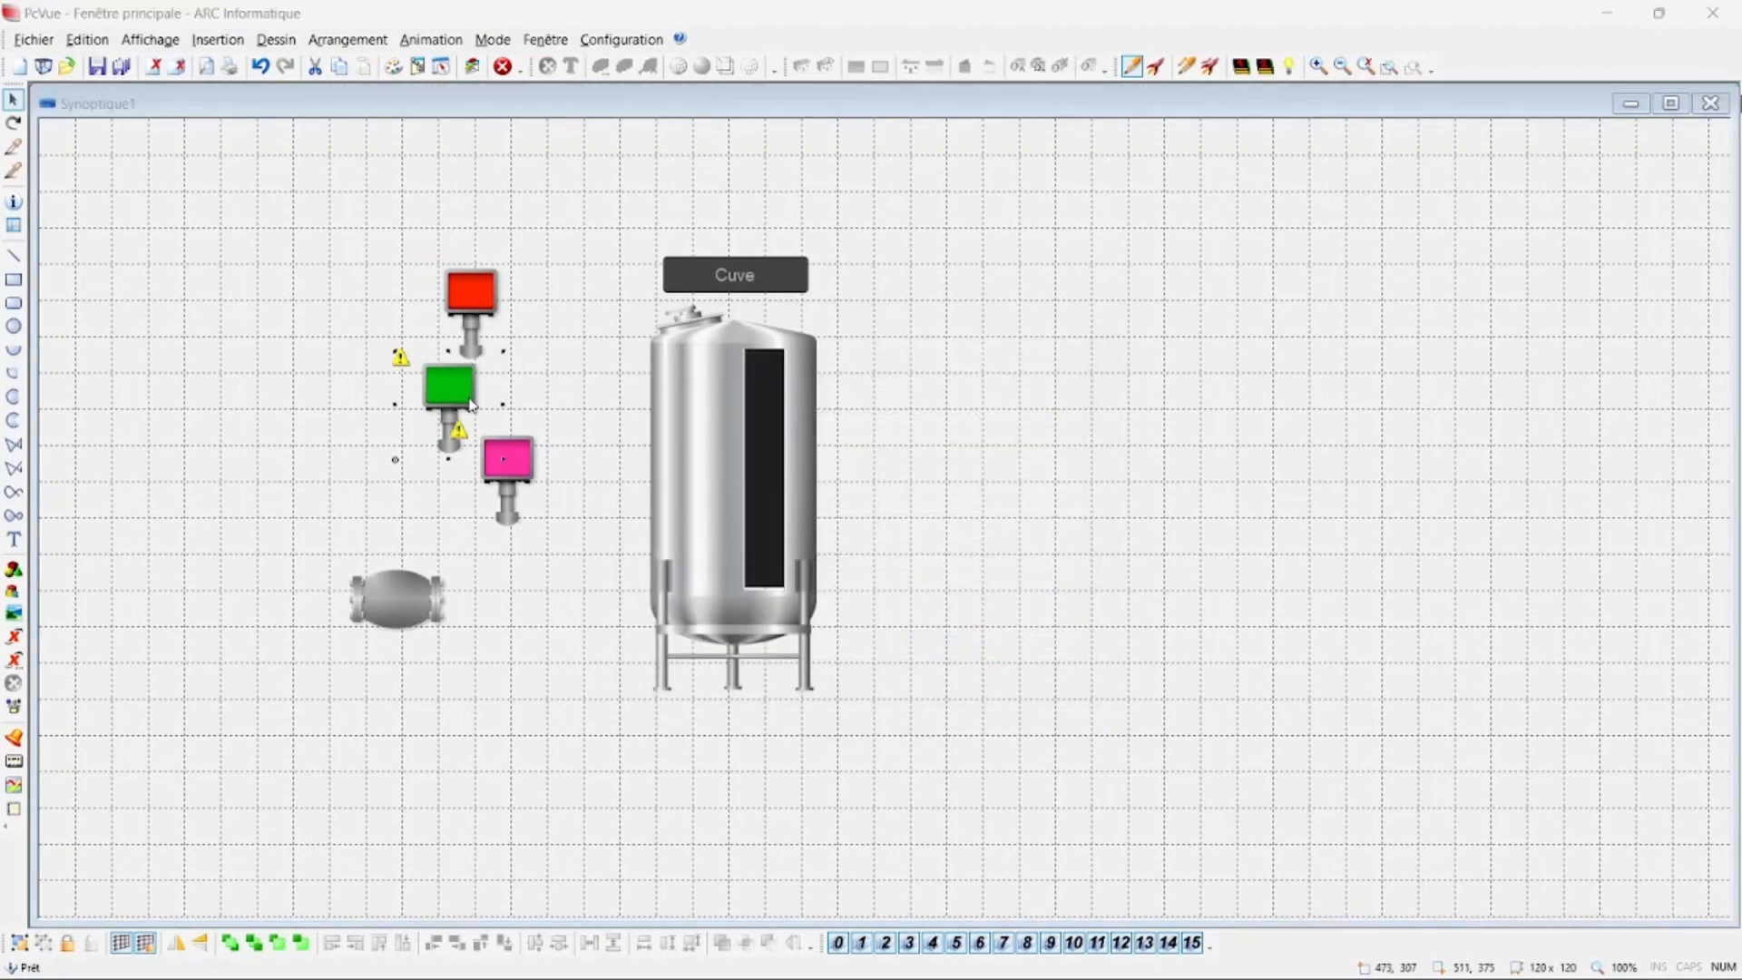
Assign System.OPCUA.Network01.Server01.V1 as the state that controls the visibility of the green actuator head
double_click(813, 405)
left_click(967, 382)
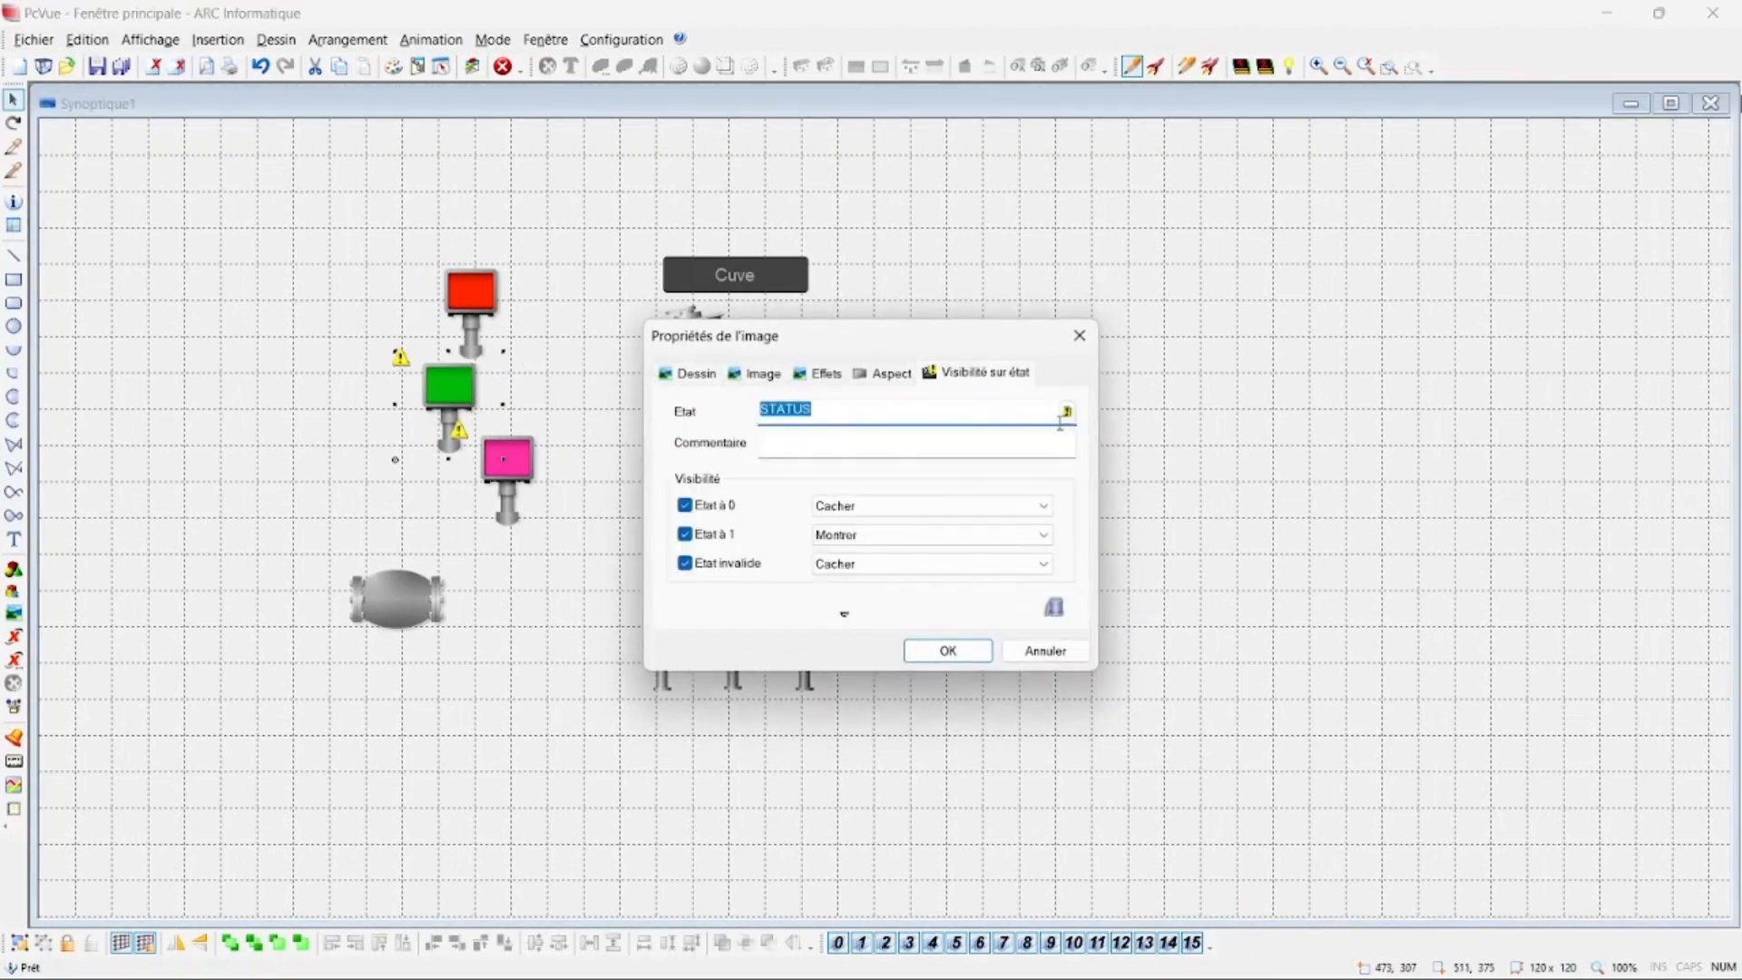
left_click(1068, 413)
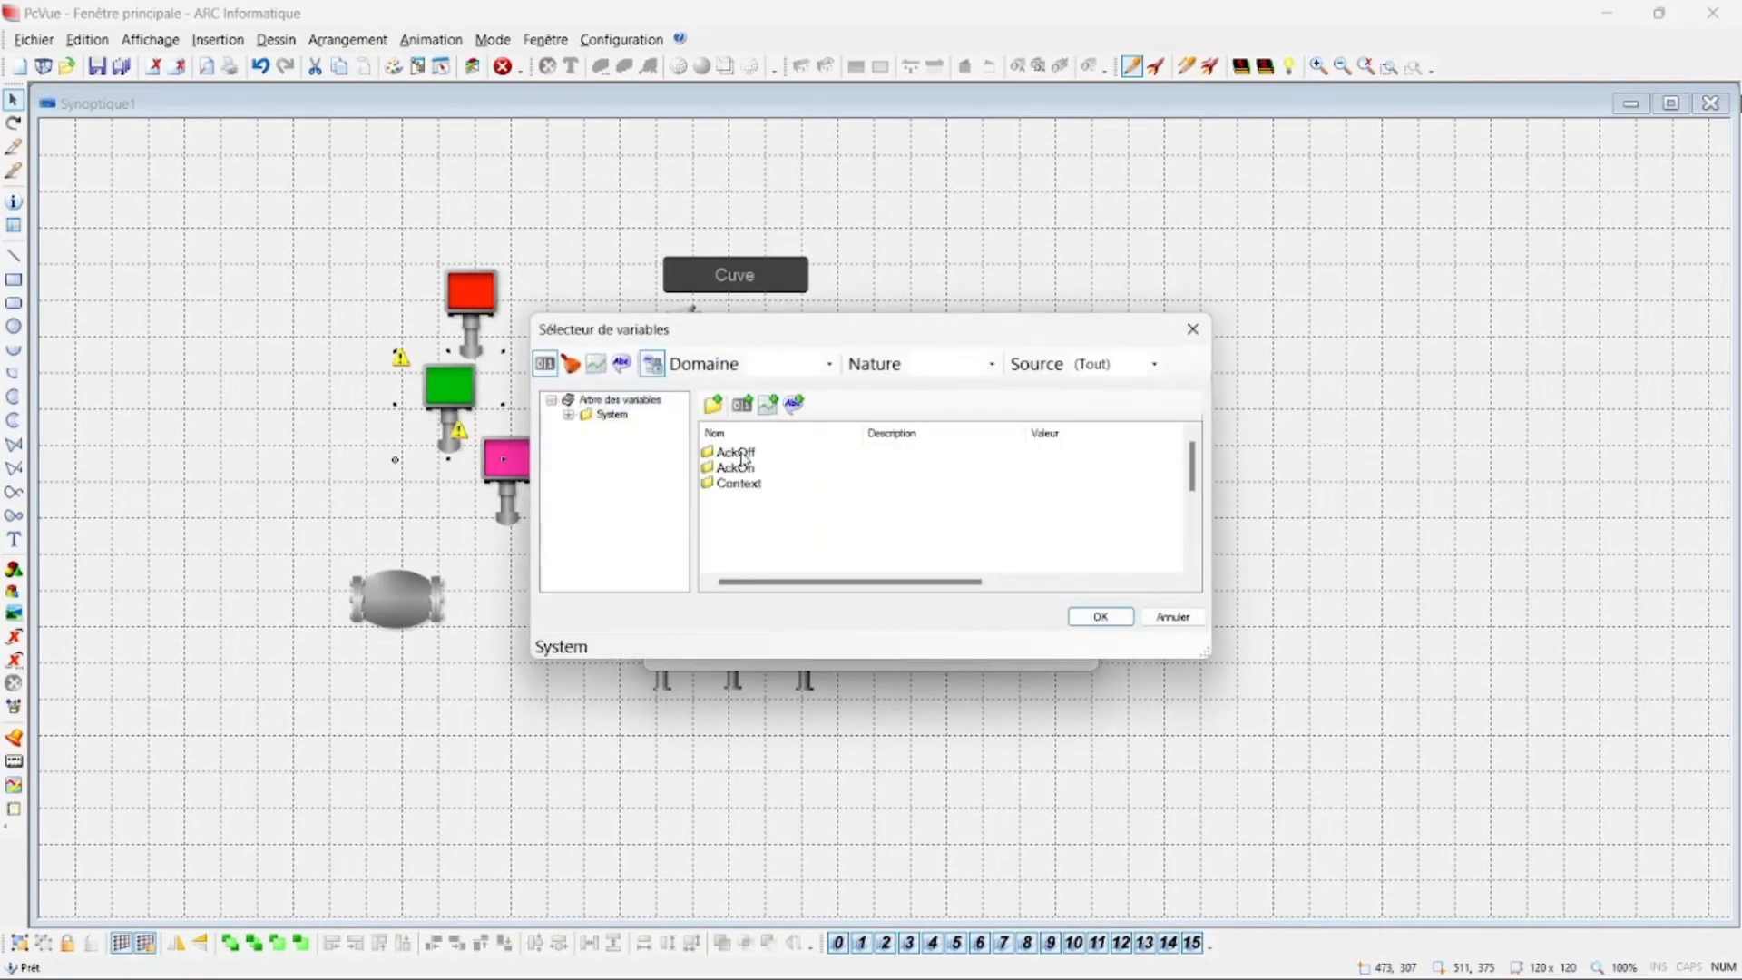
scroll(943, 508, "down", 3)
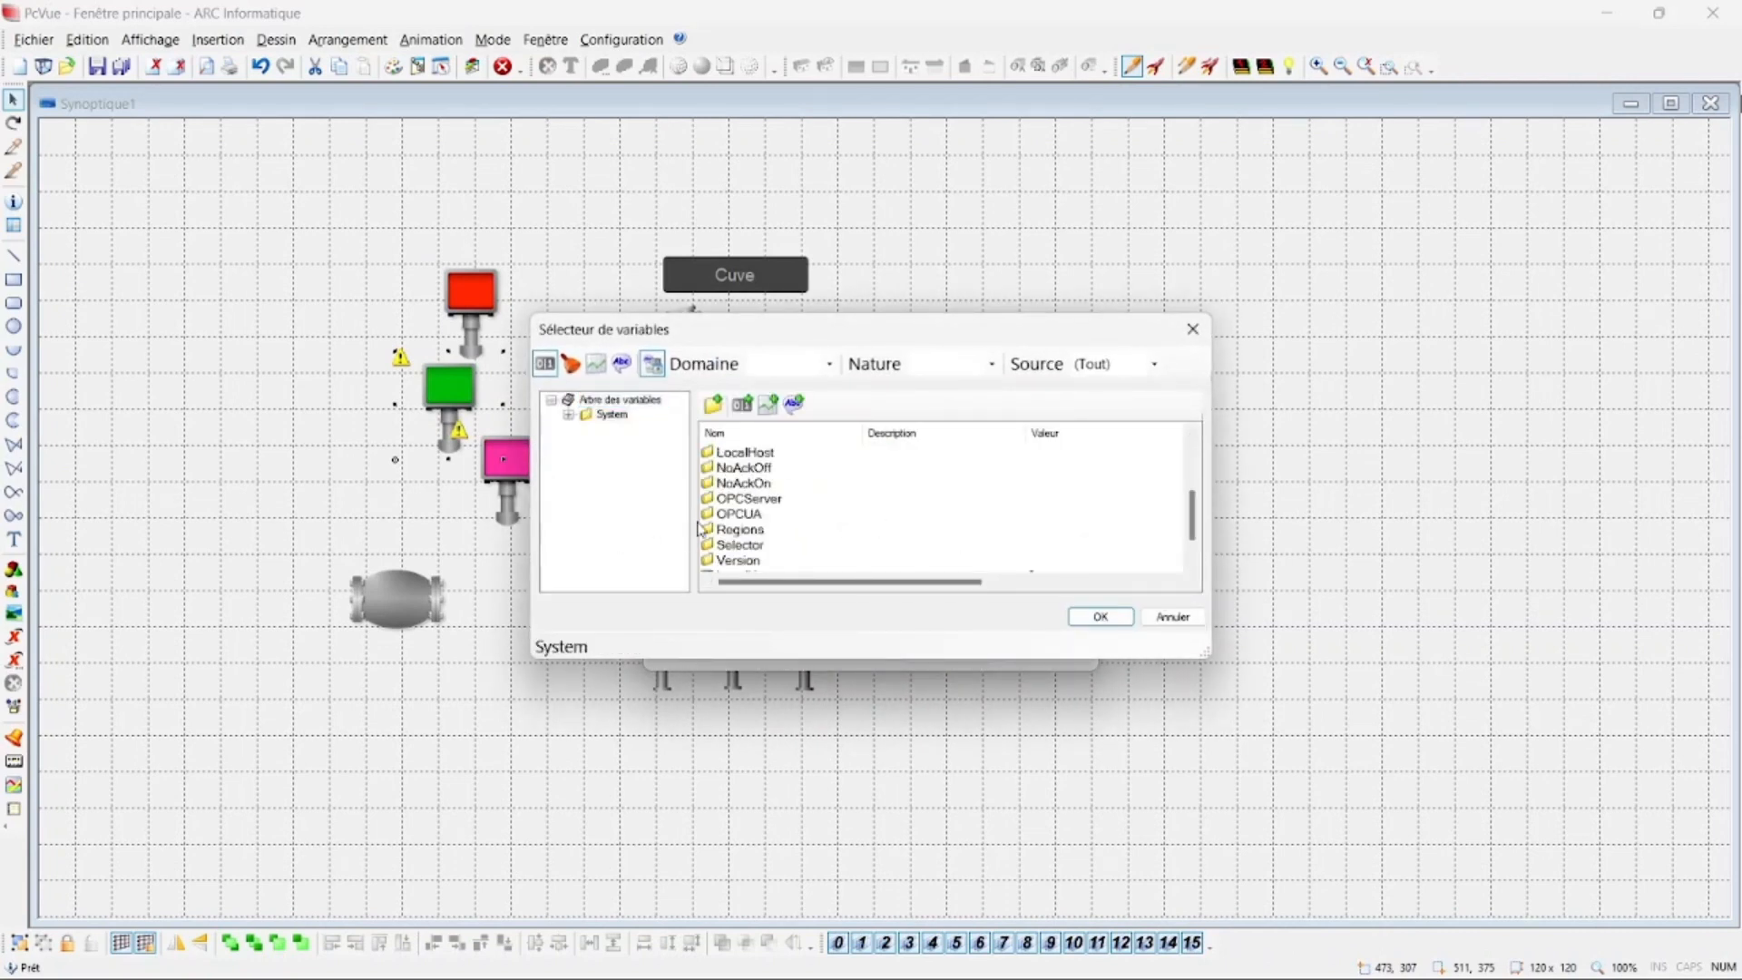
left_click(735, 515)
double_click(735, 513)
double_click(762, 453)
double_click(763, 453)
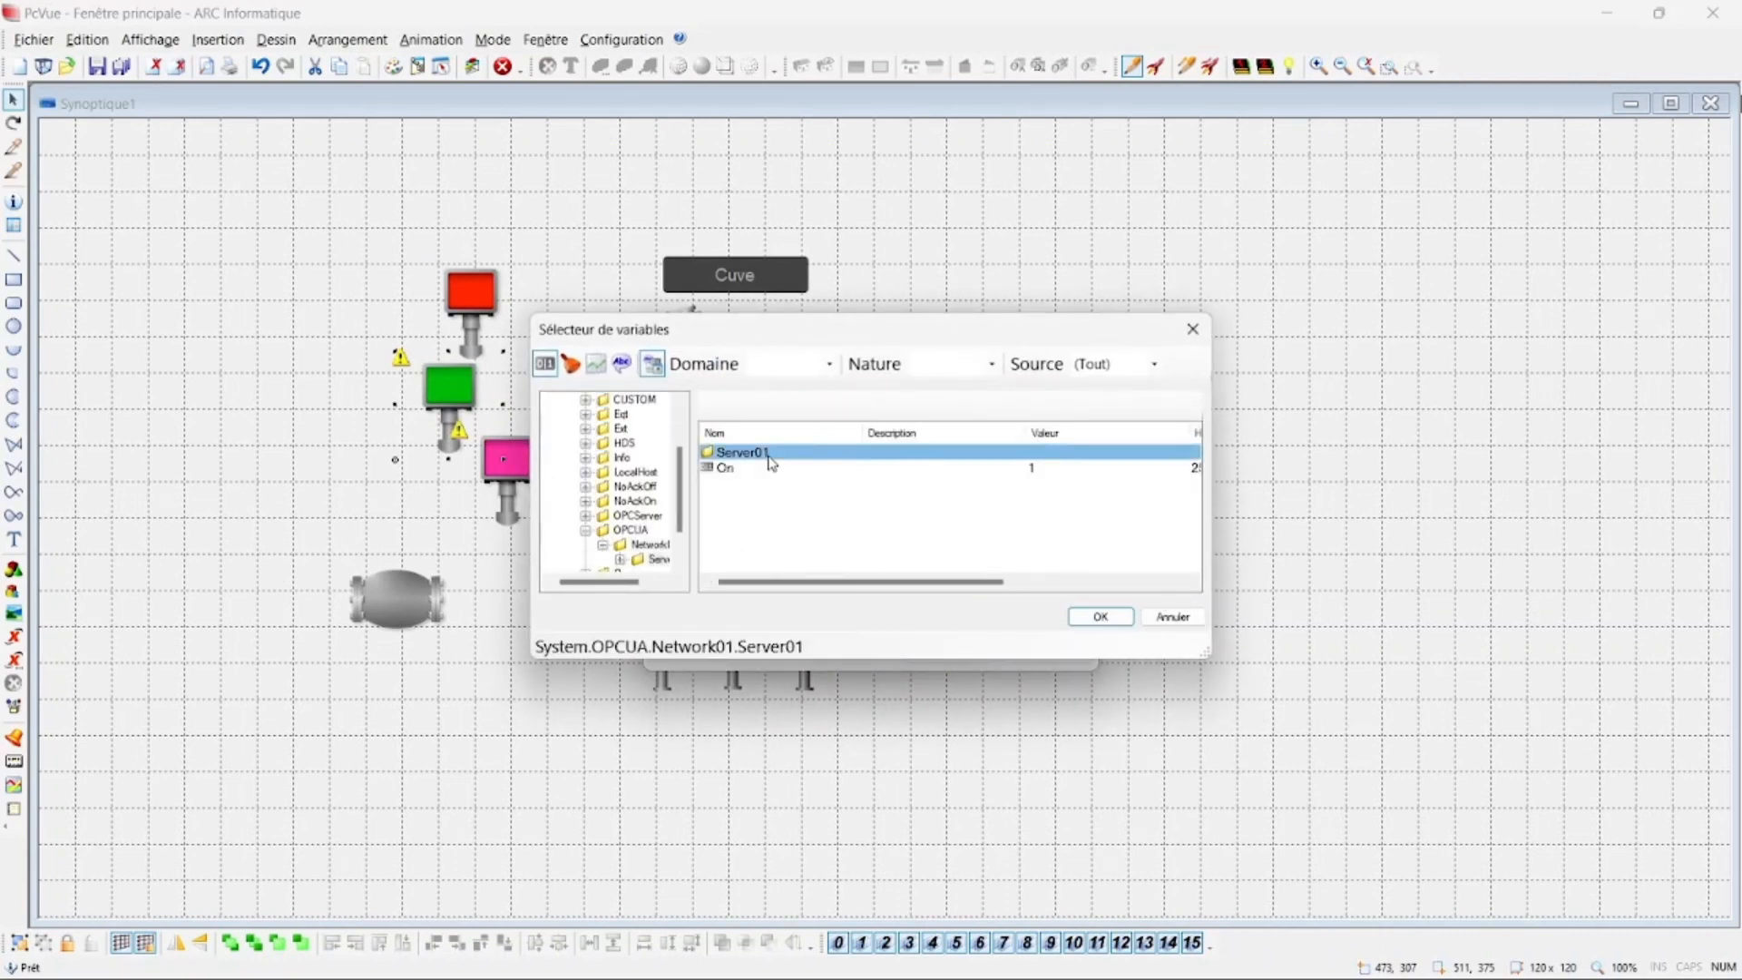
double_click(724, 484)
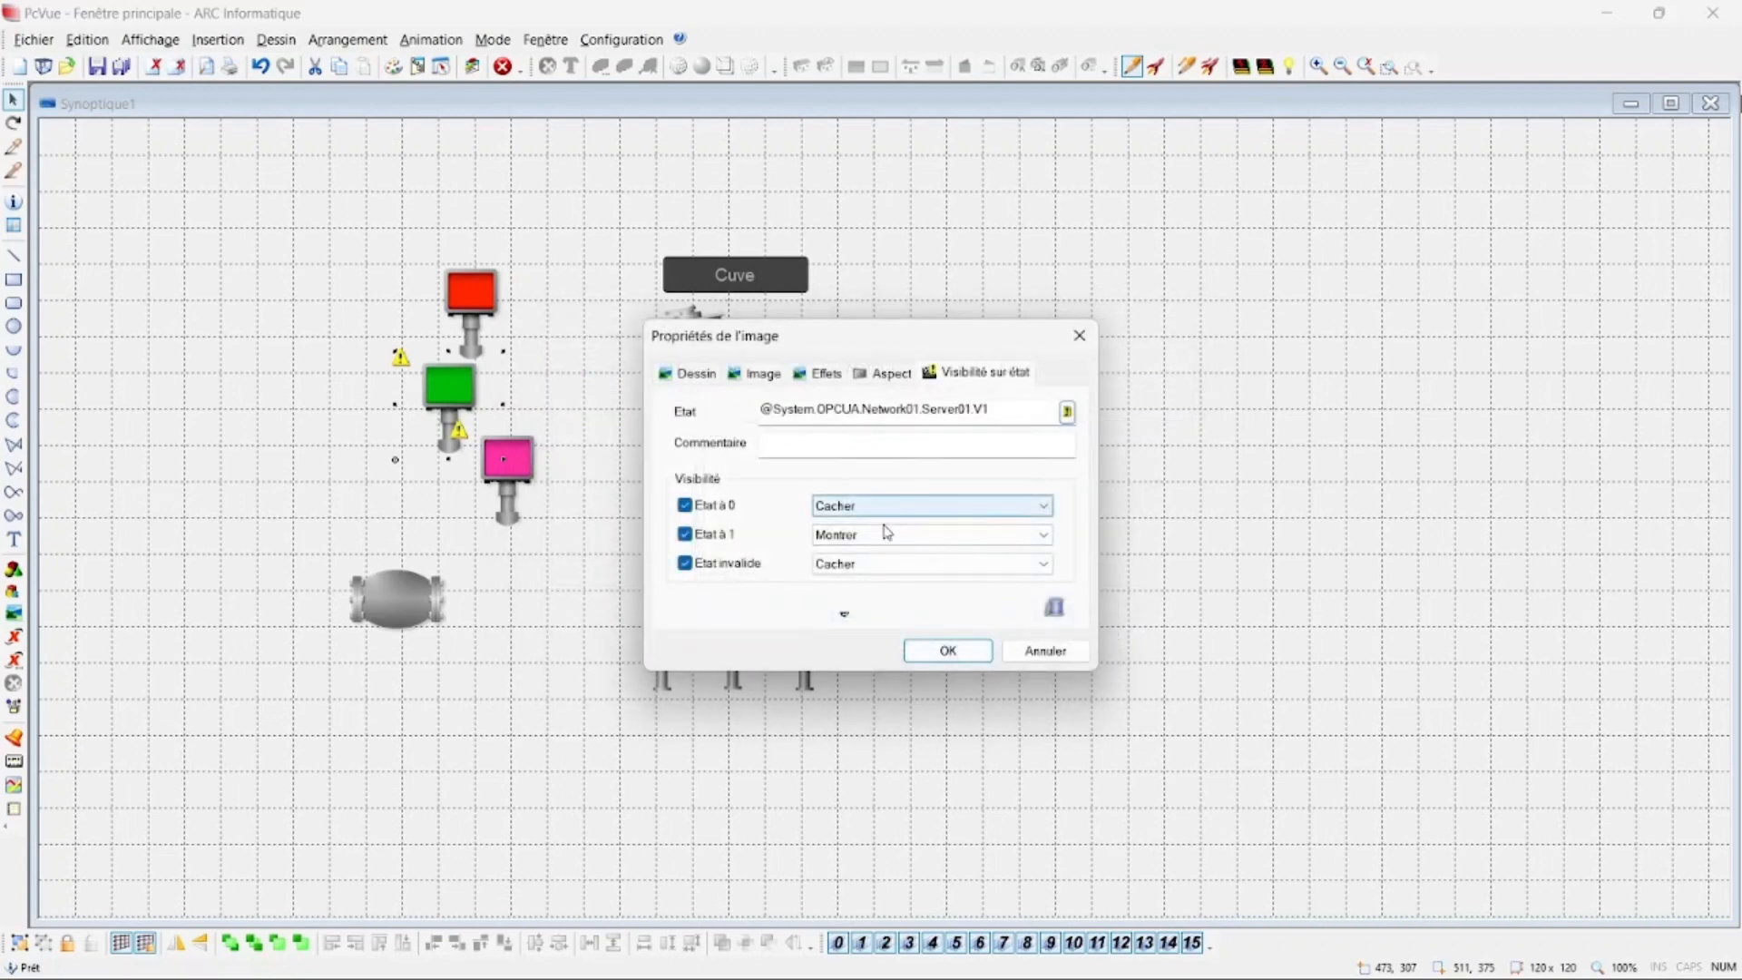
Apply the green actuator head's visibility settings and delete the grouped-states visibility animation from the pink actuator head
left_click(948, 651)
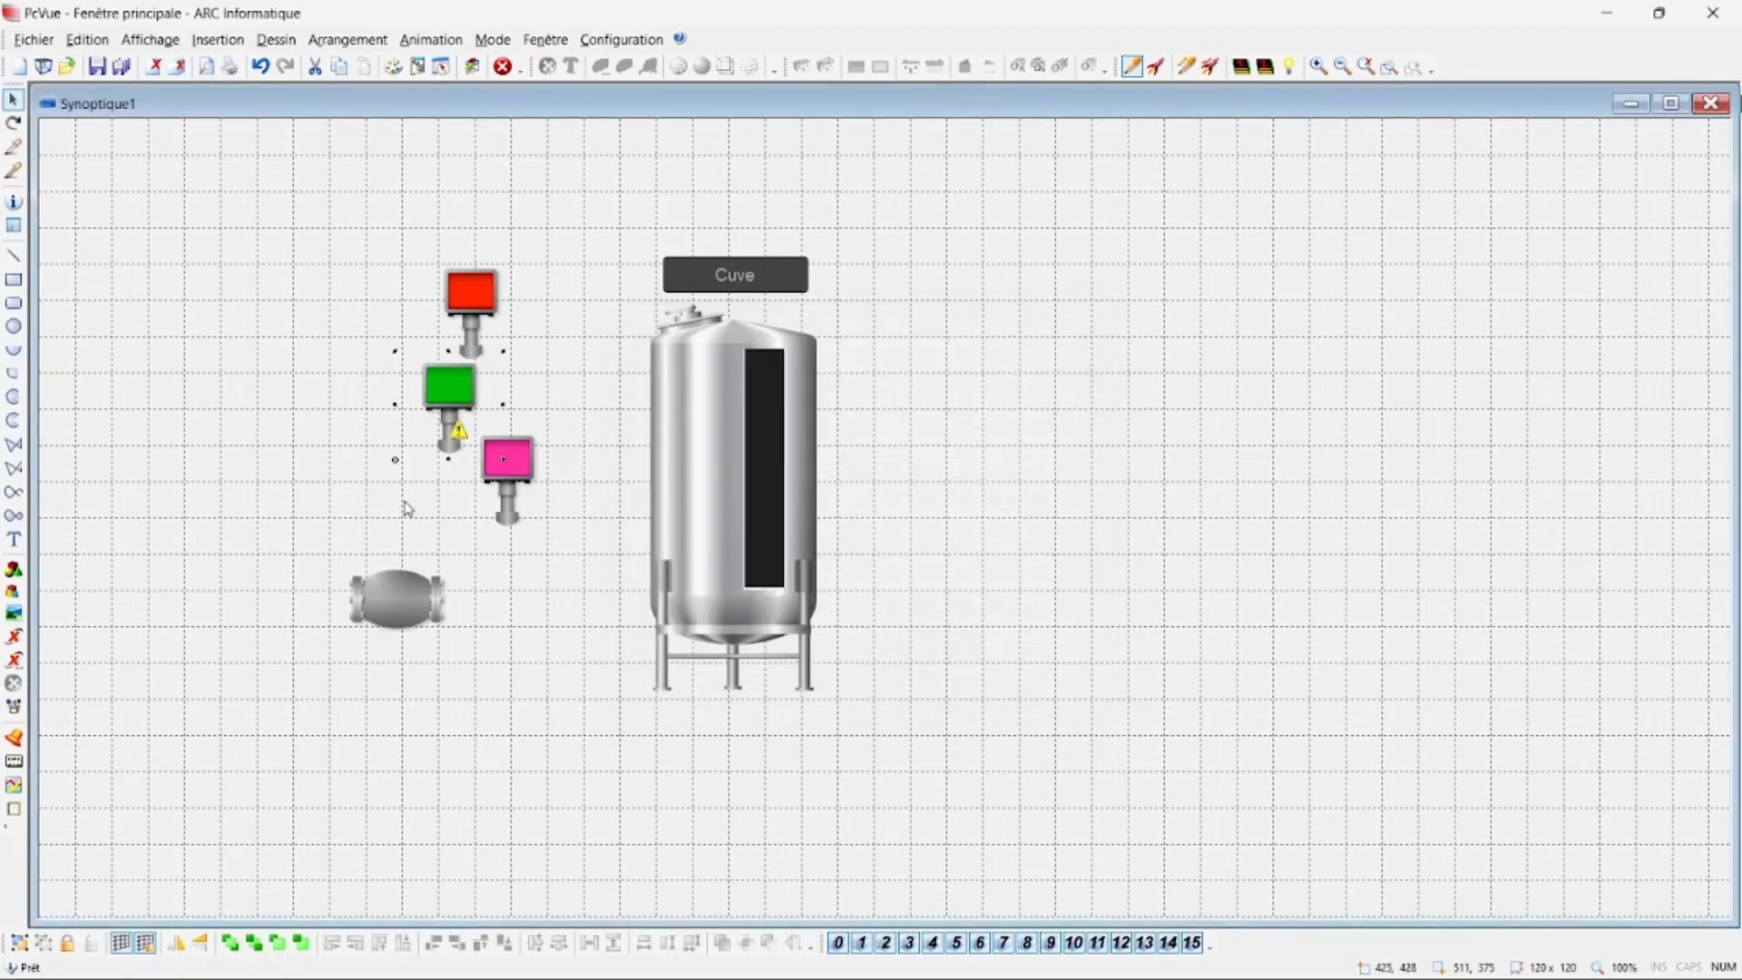
double_click(528, 504)
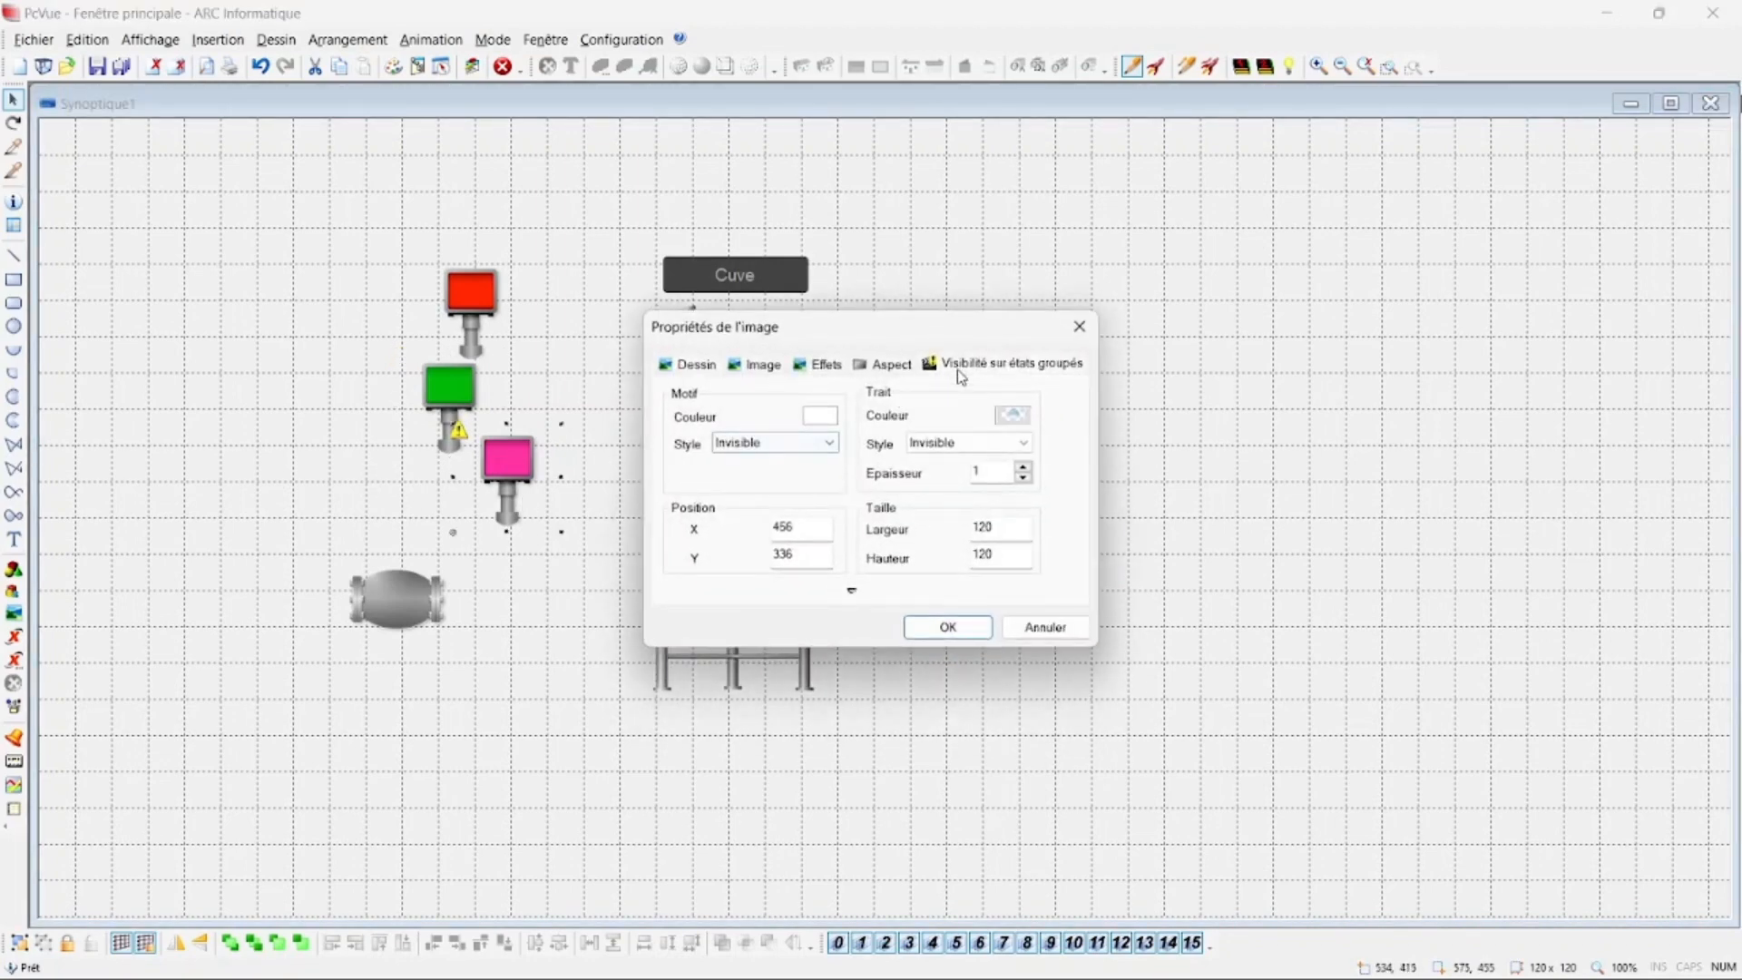
left_click(956, 368)
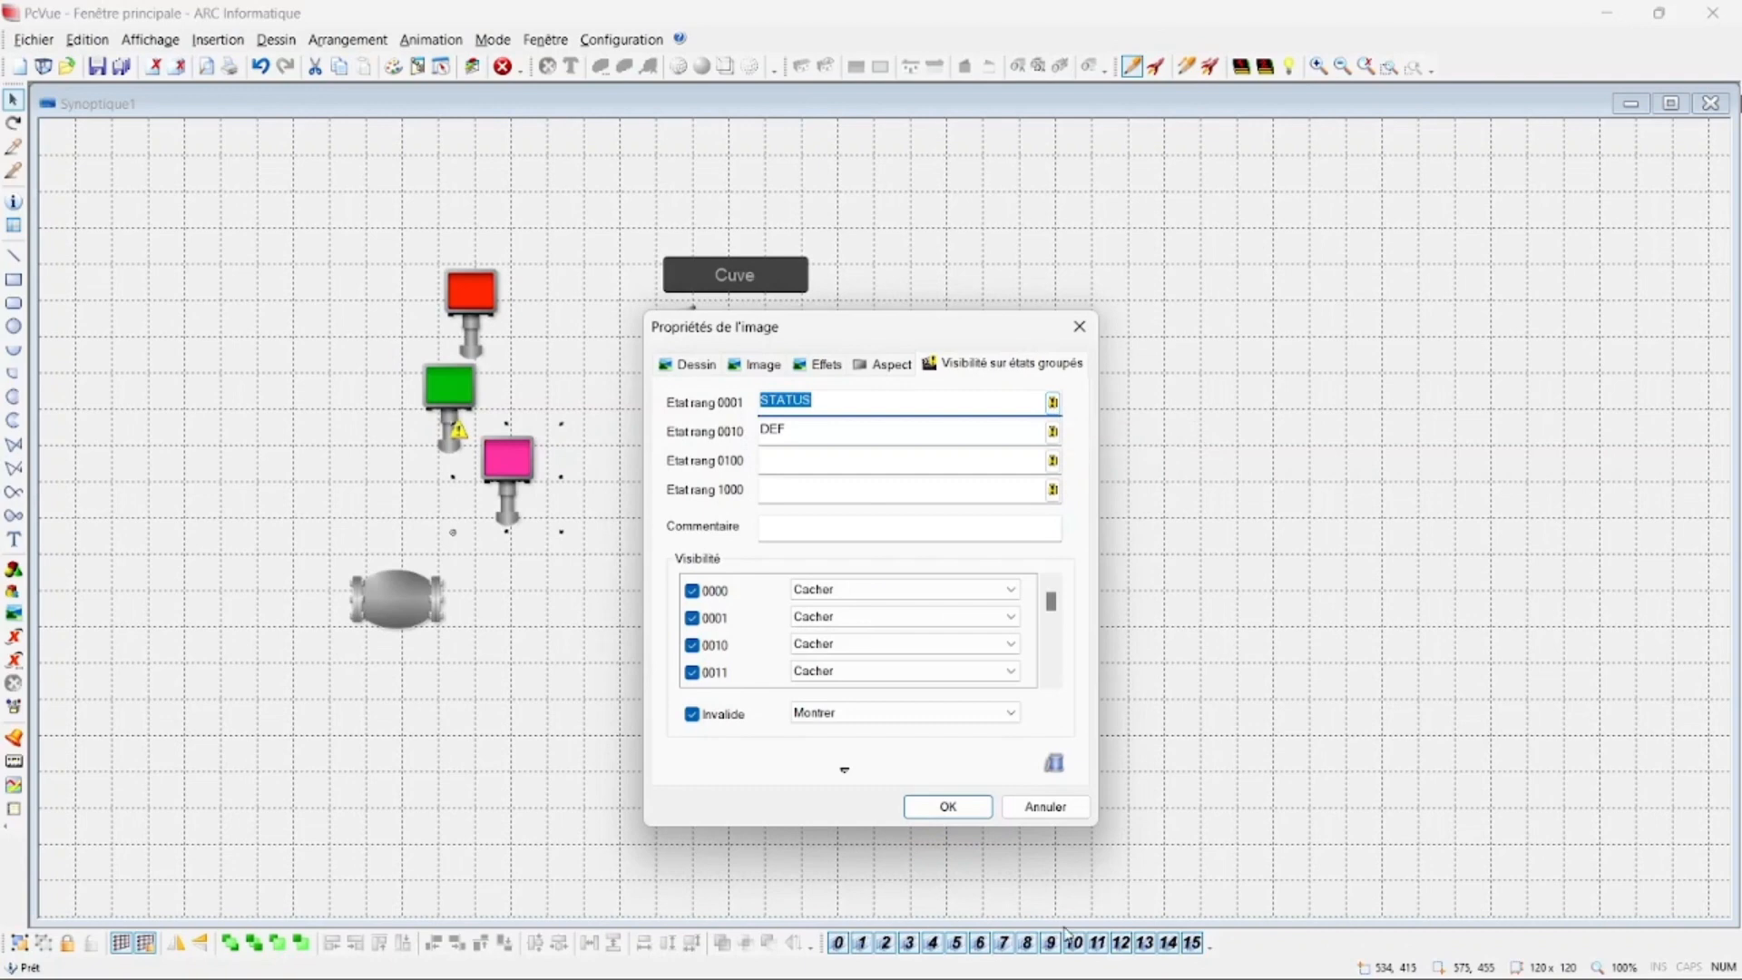
left_click(1055, 765)
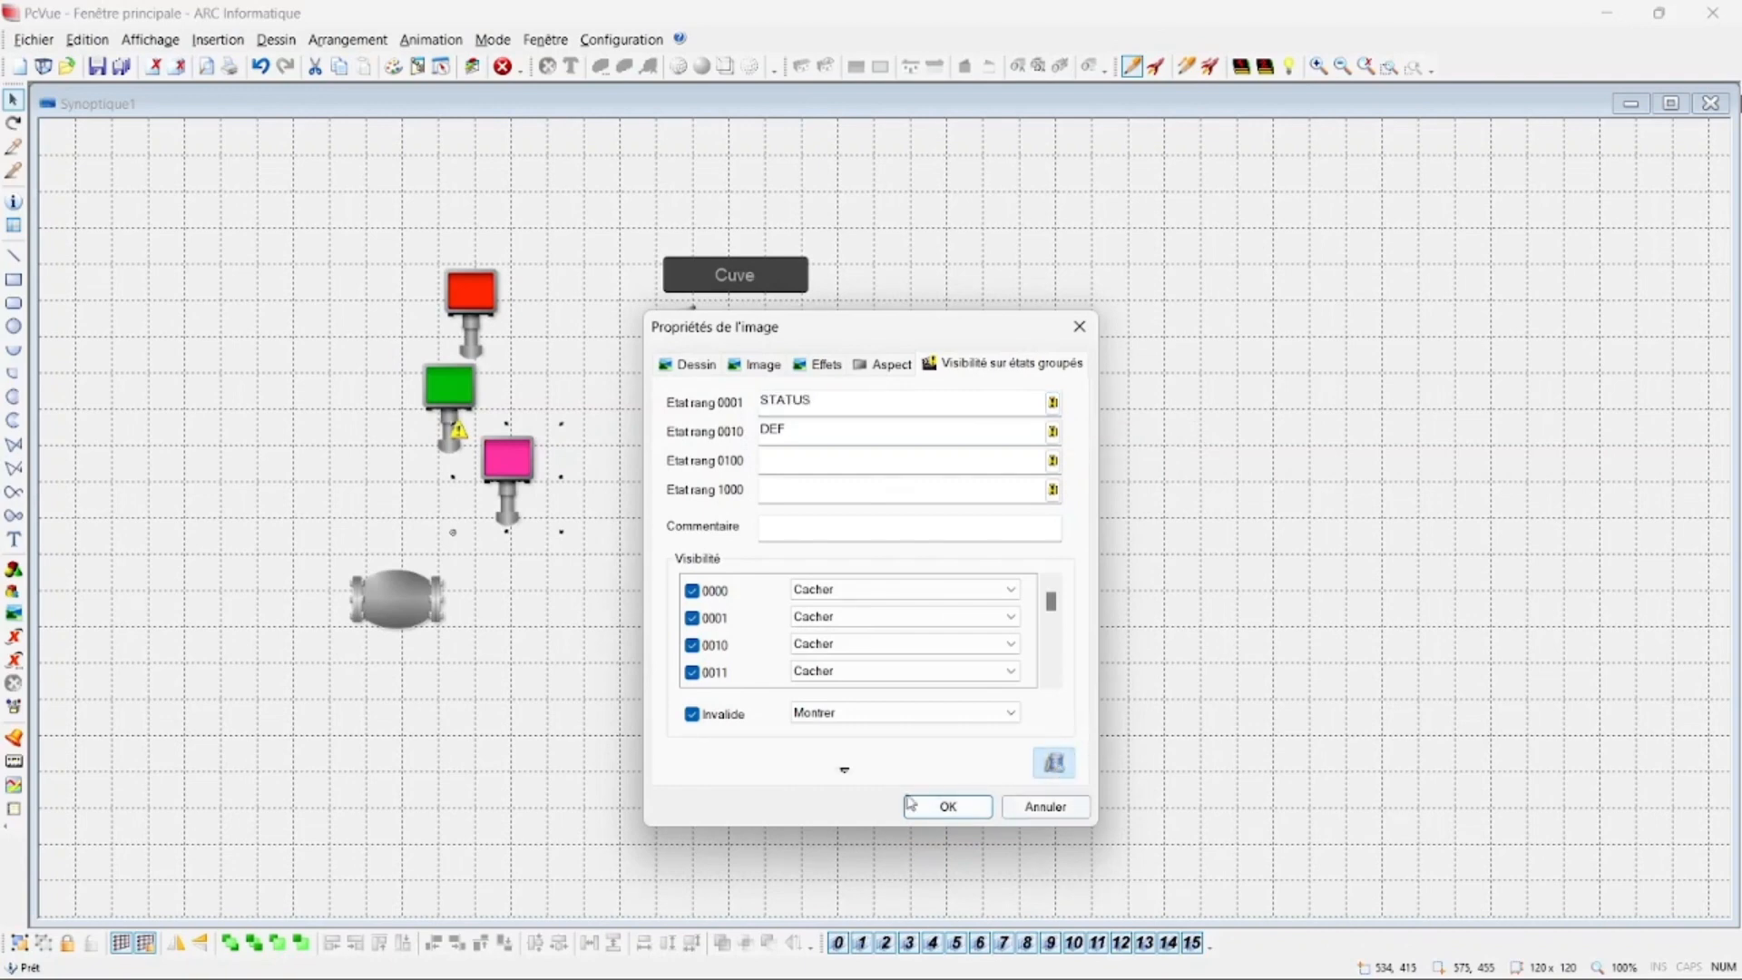
left_click(949, 816)
Add a state-based visibility animation to the pink actuator head, controlled by System.OPCUA.Network01.Server01.V1
right_click(504, 480)
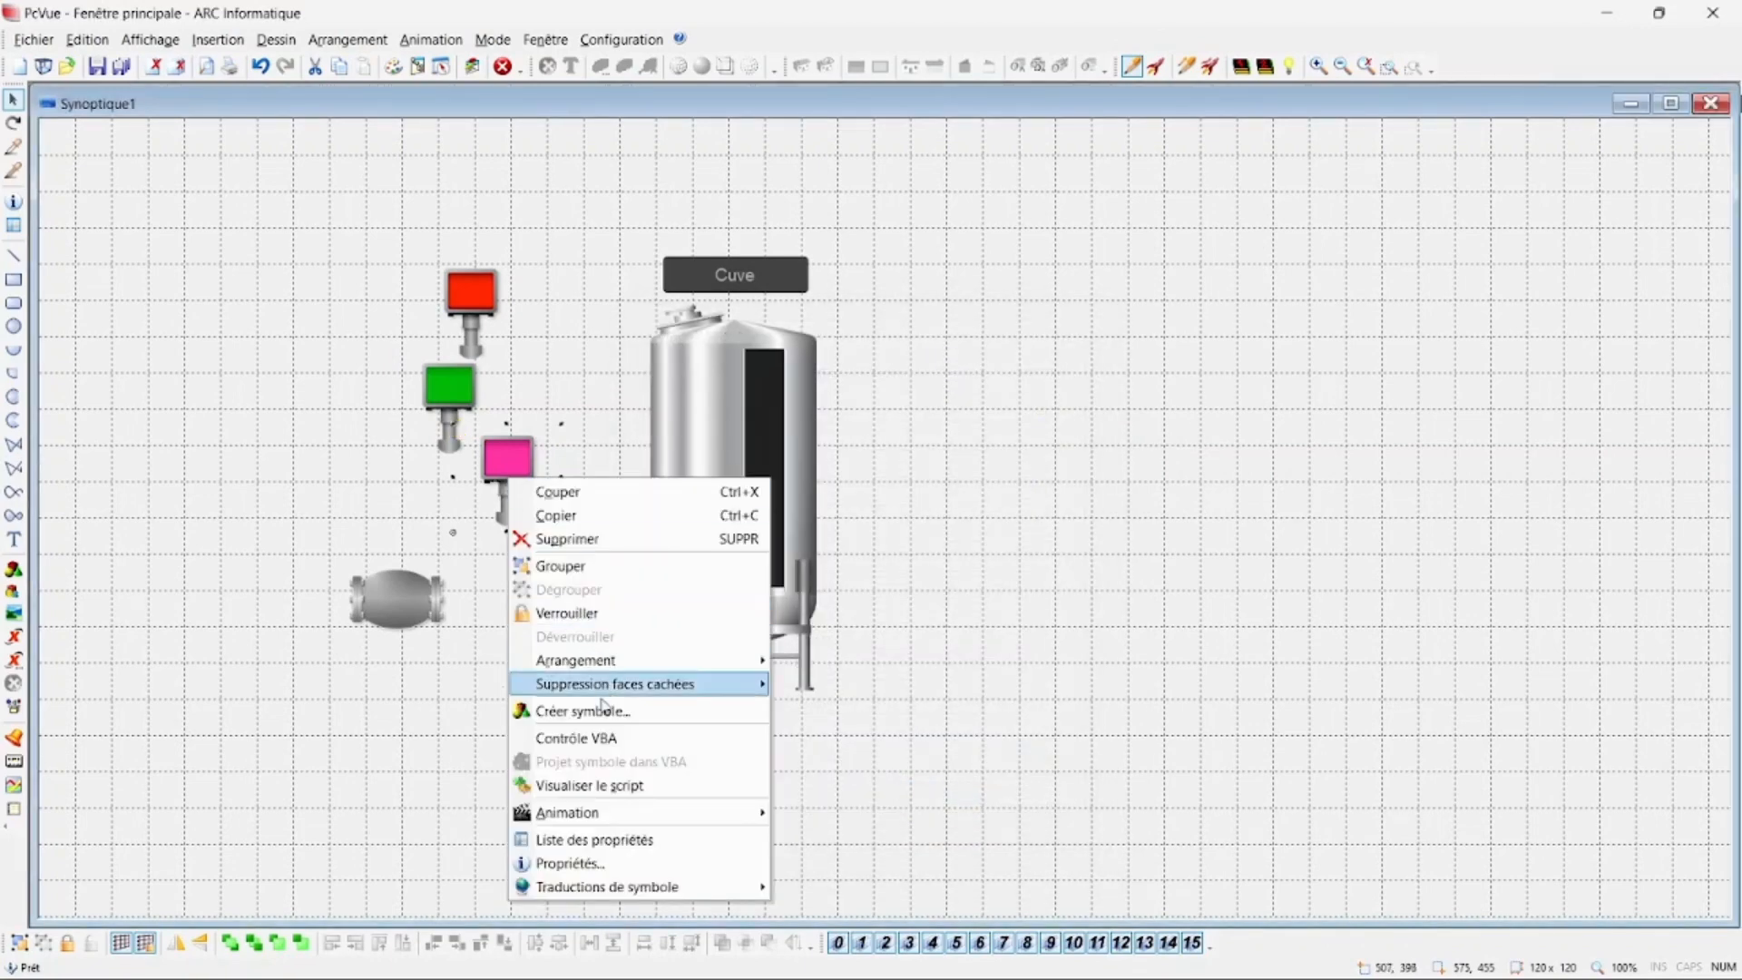
mouse_move(602, 812)
mouse_move(902, 660)
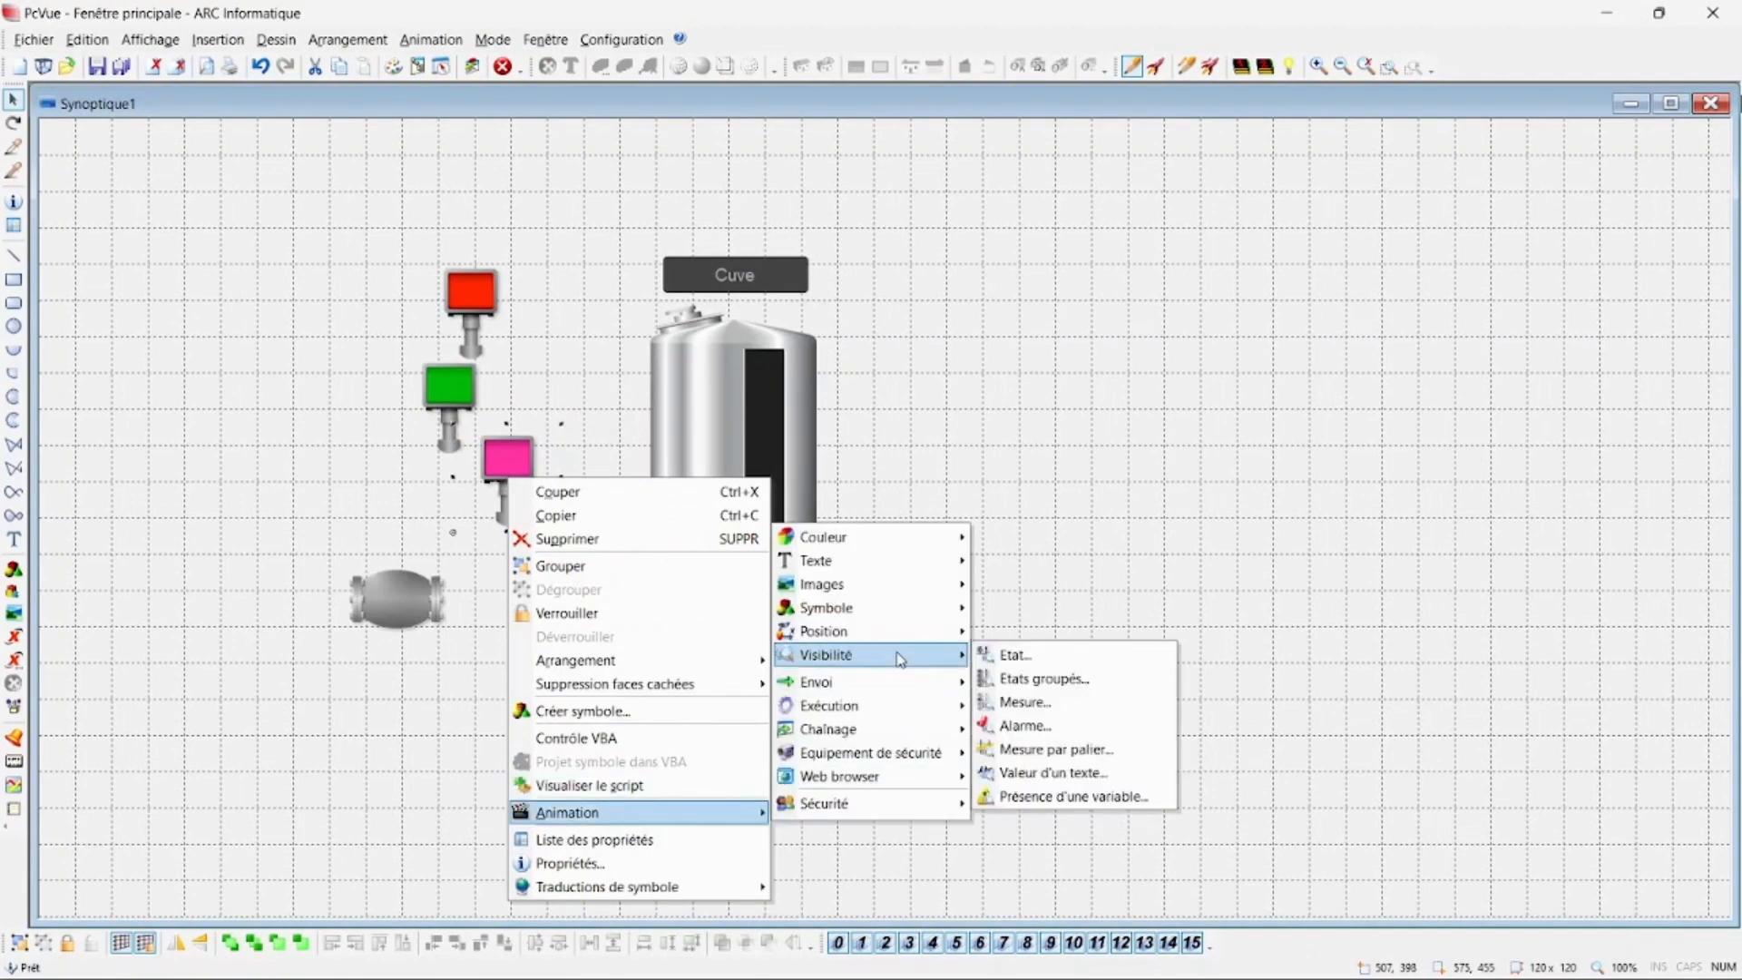
left_click(1014, 655)
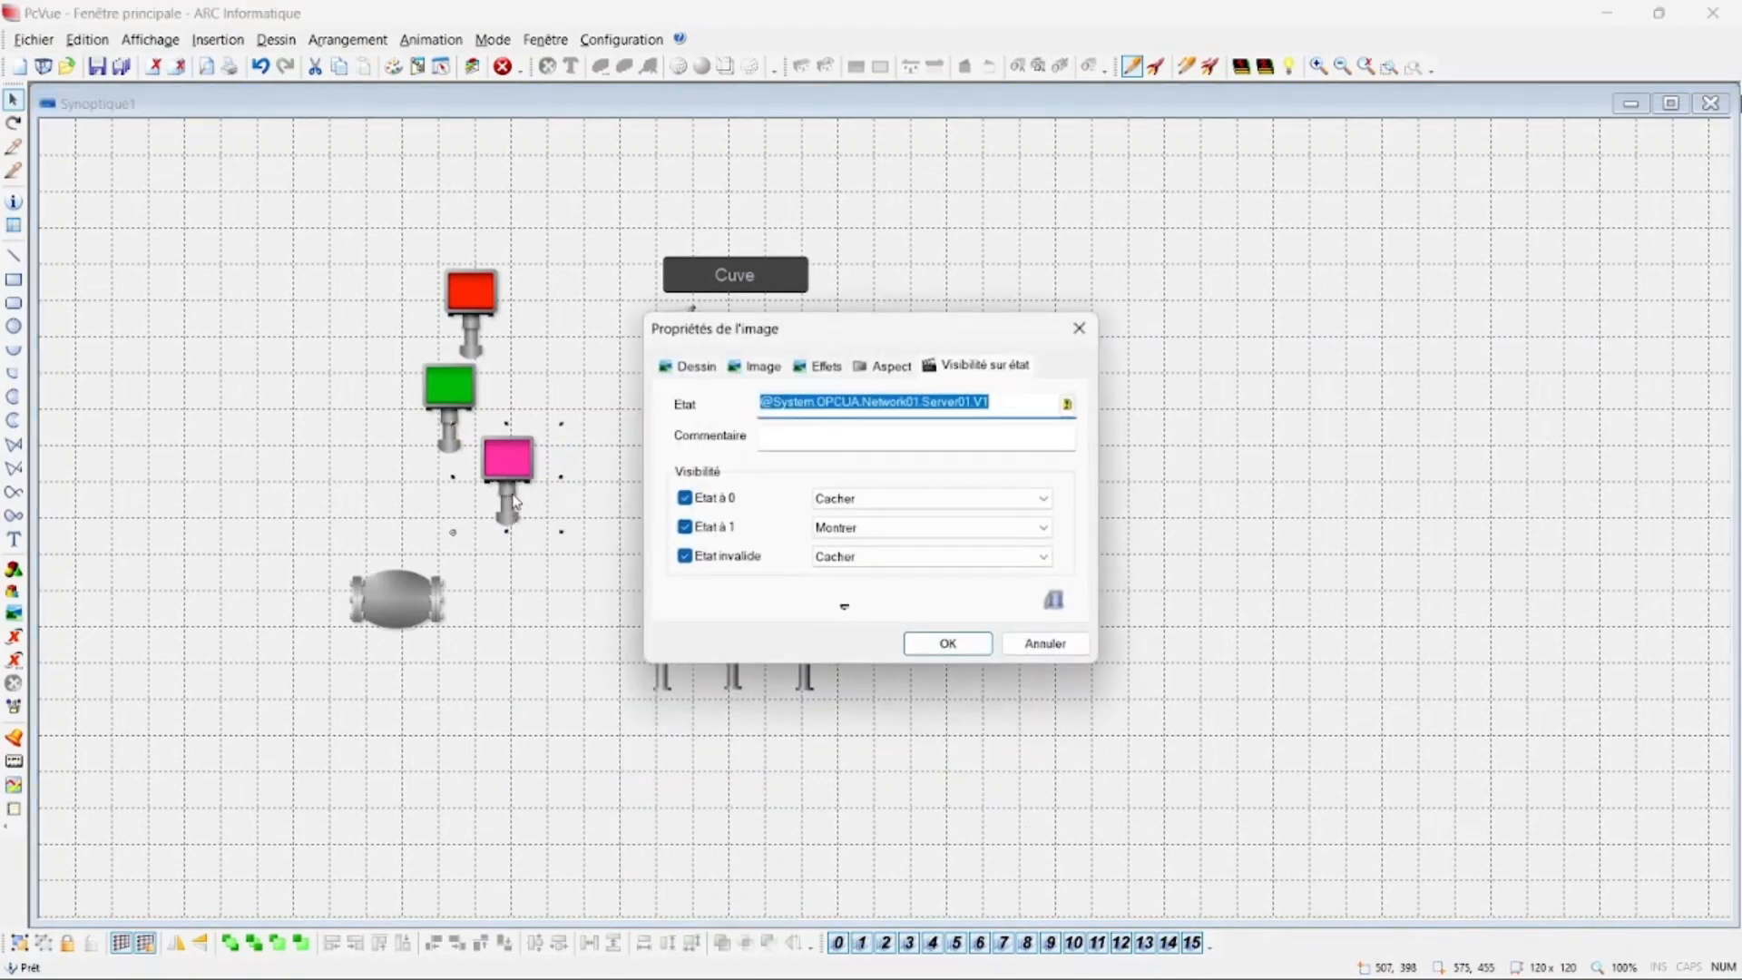
left_click(1067, 403)
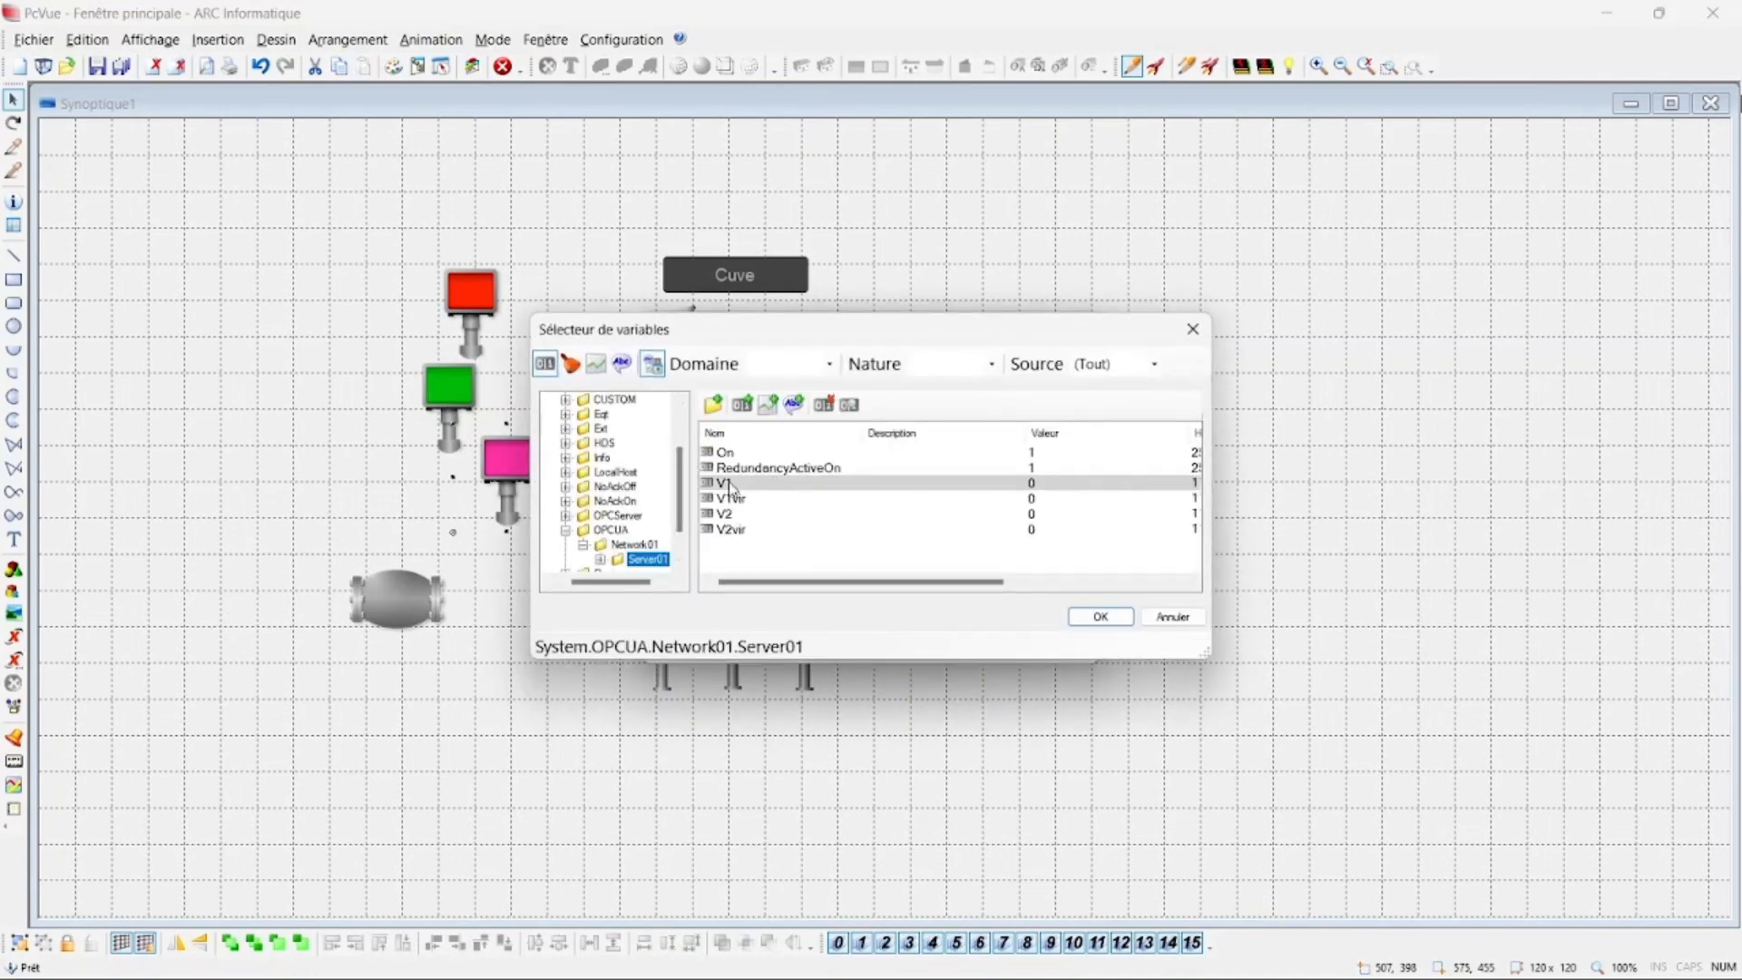
double_click(728, 482)
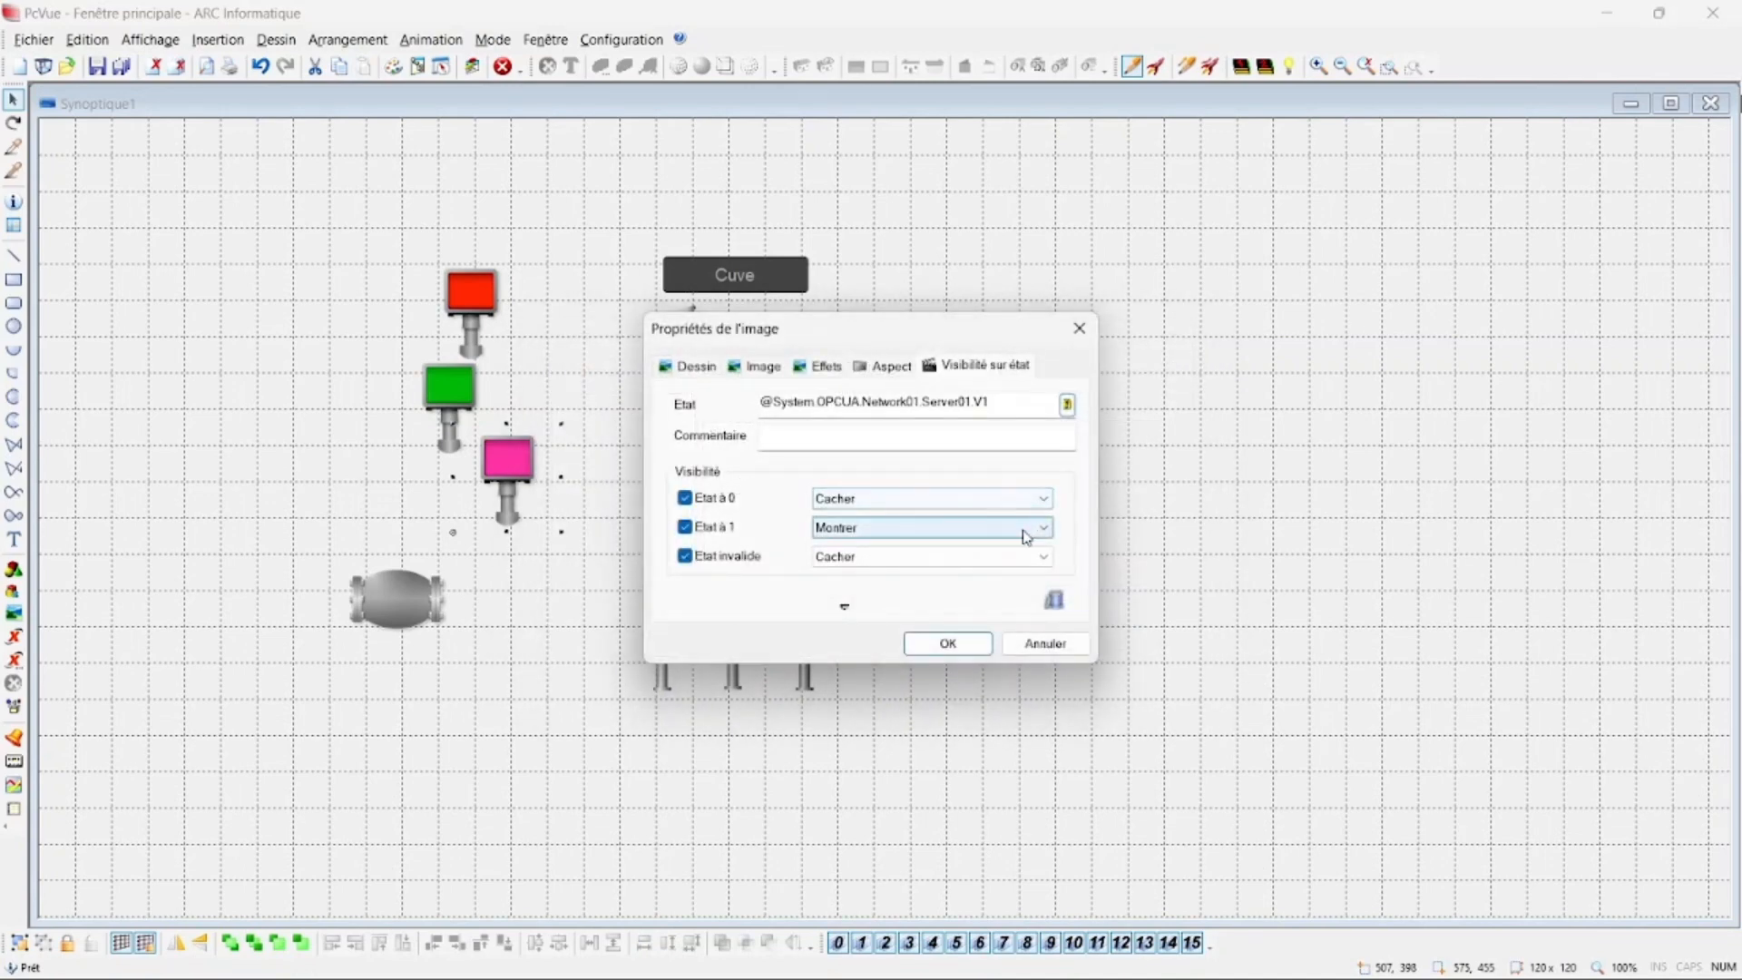
Set the pink actuator head to Cacher for state 1 and Montrer for the invalid state, and apply the properties
left_click(1026, 537)
left_click(872, 560)
left_click(869, 557)
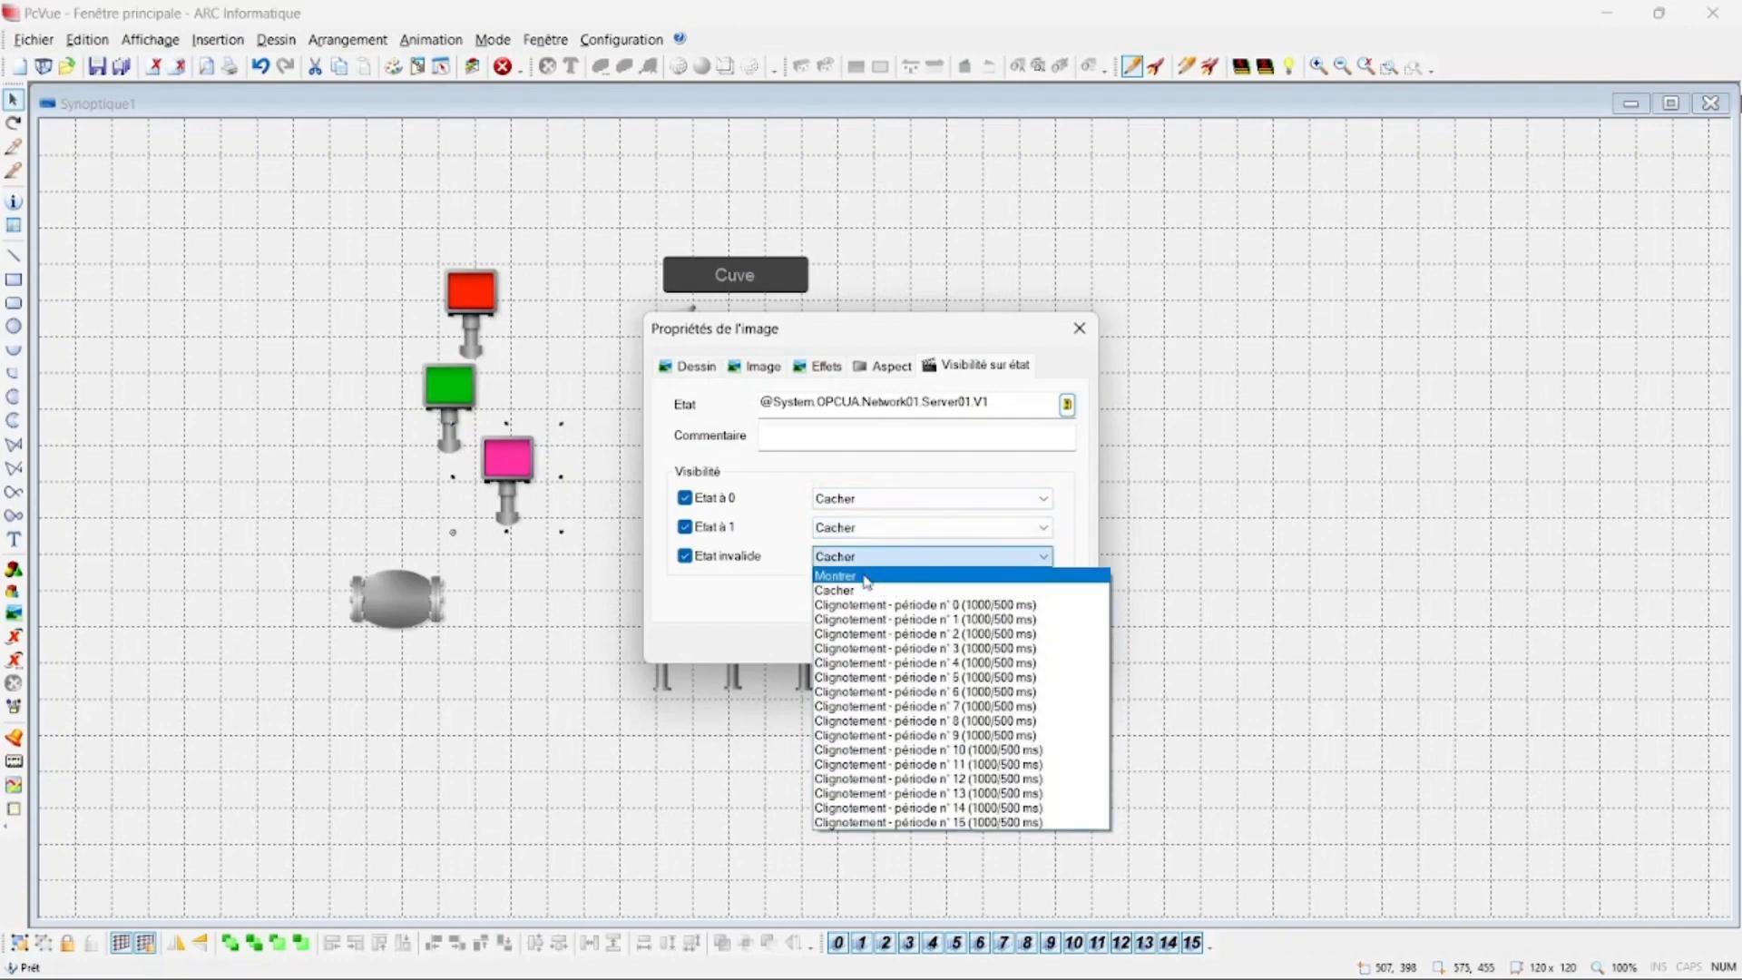
left_click(867, 577)
left_click(944, 642)
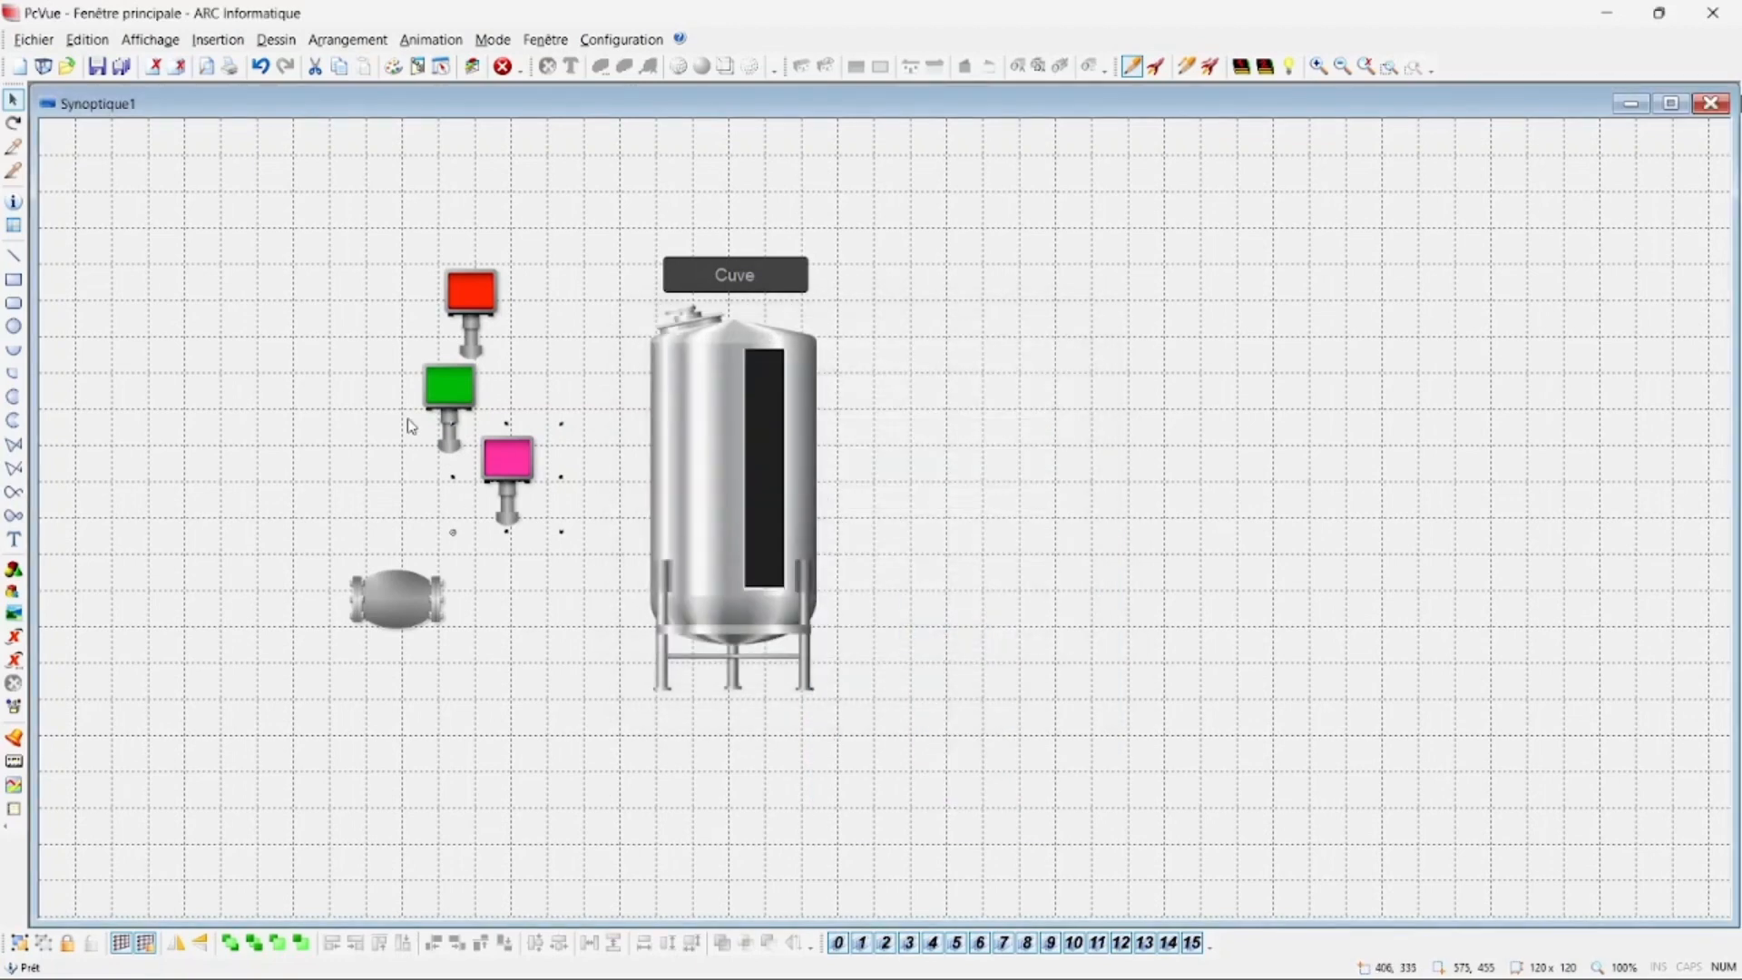
Stack the green and red actuator heads exactly on the pink one and attach the grey valve body beneath them
left_click_drag(445, 399, 506, 472)
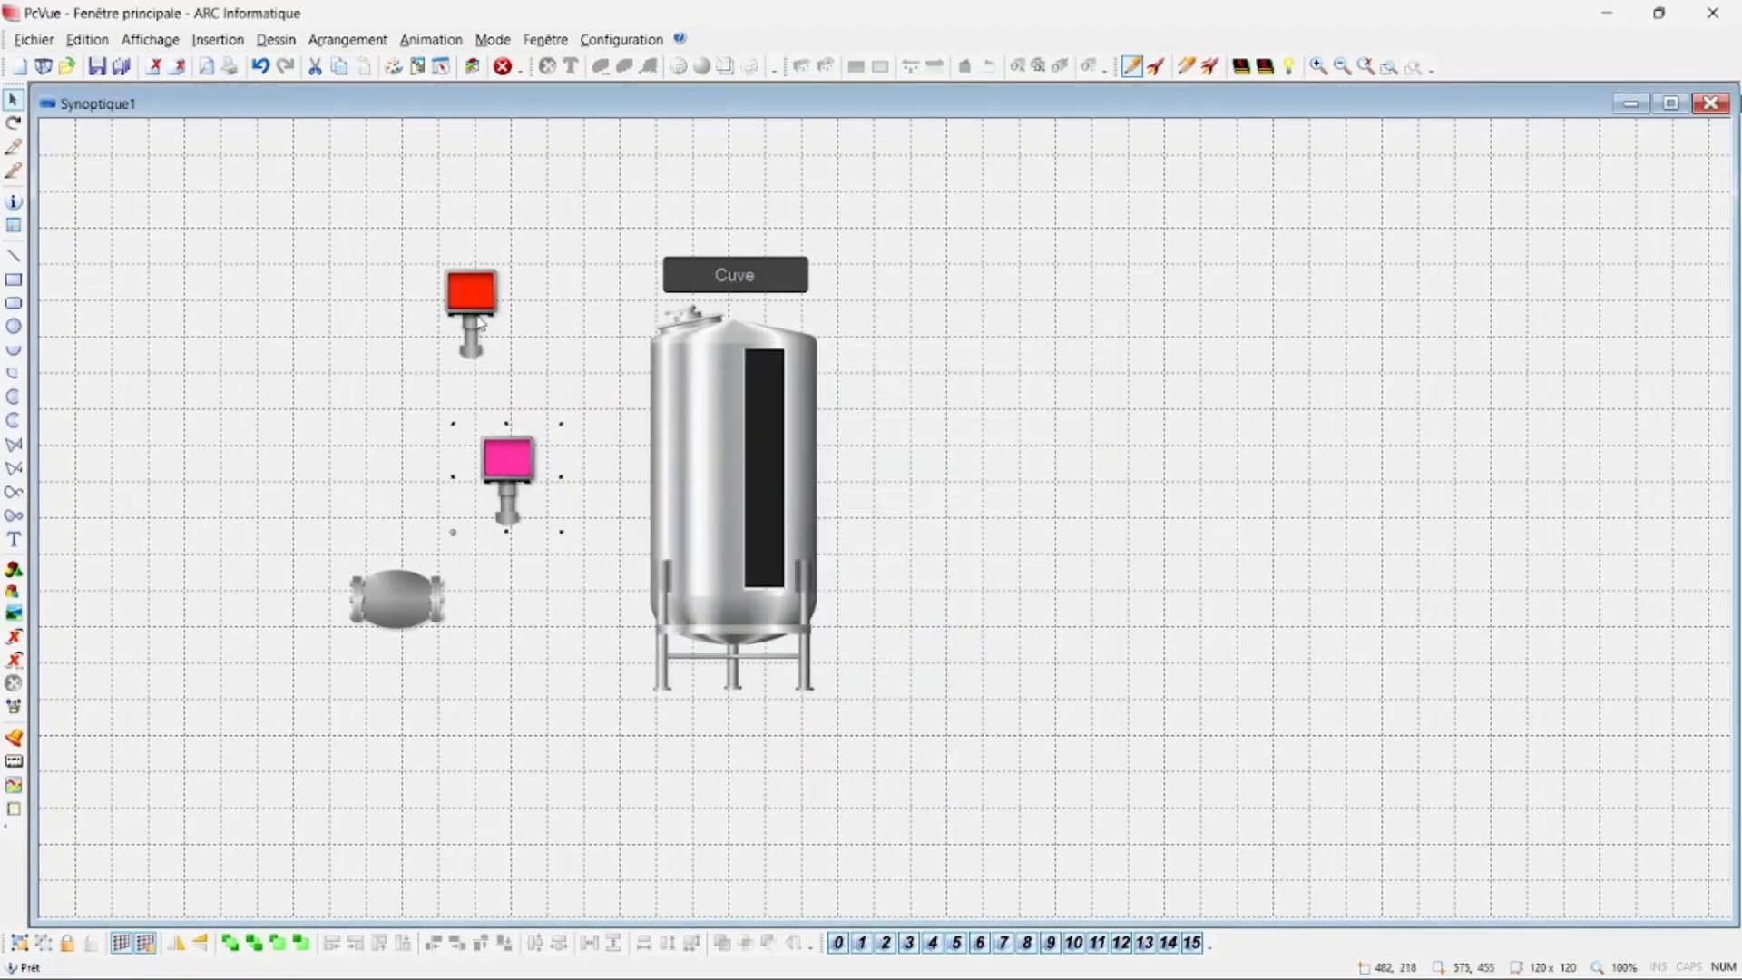
left_click_drag(481, 324, 517, 490)
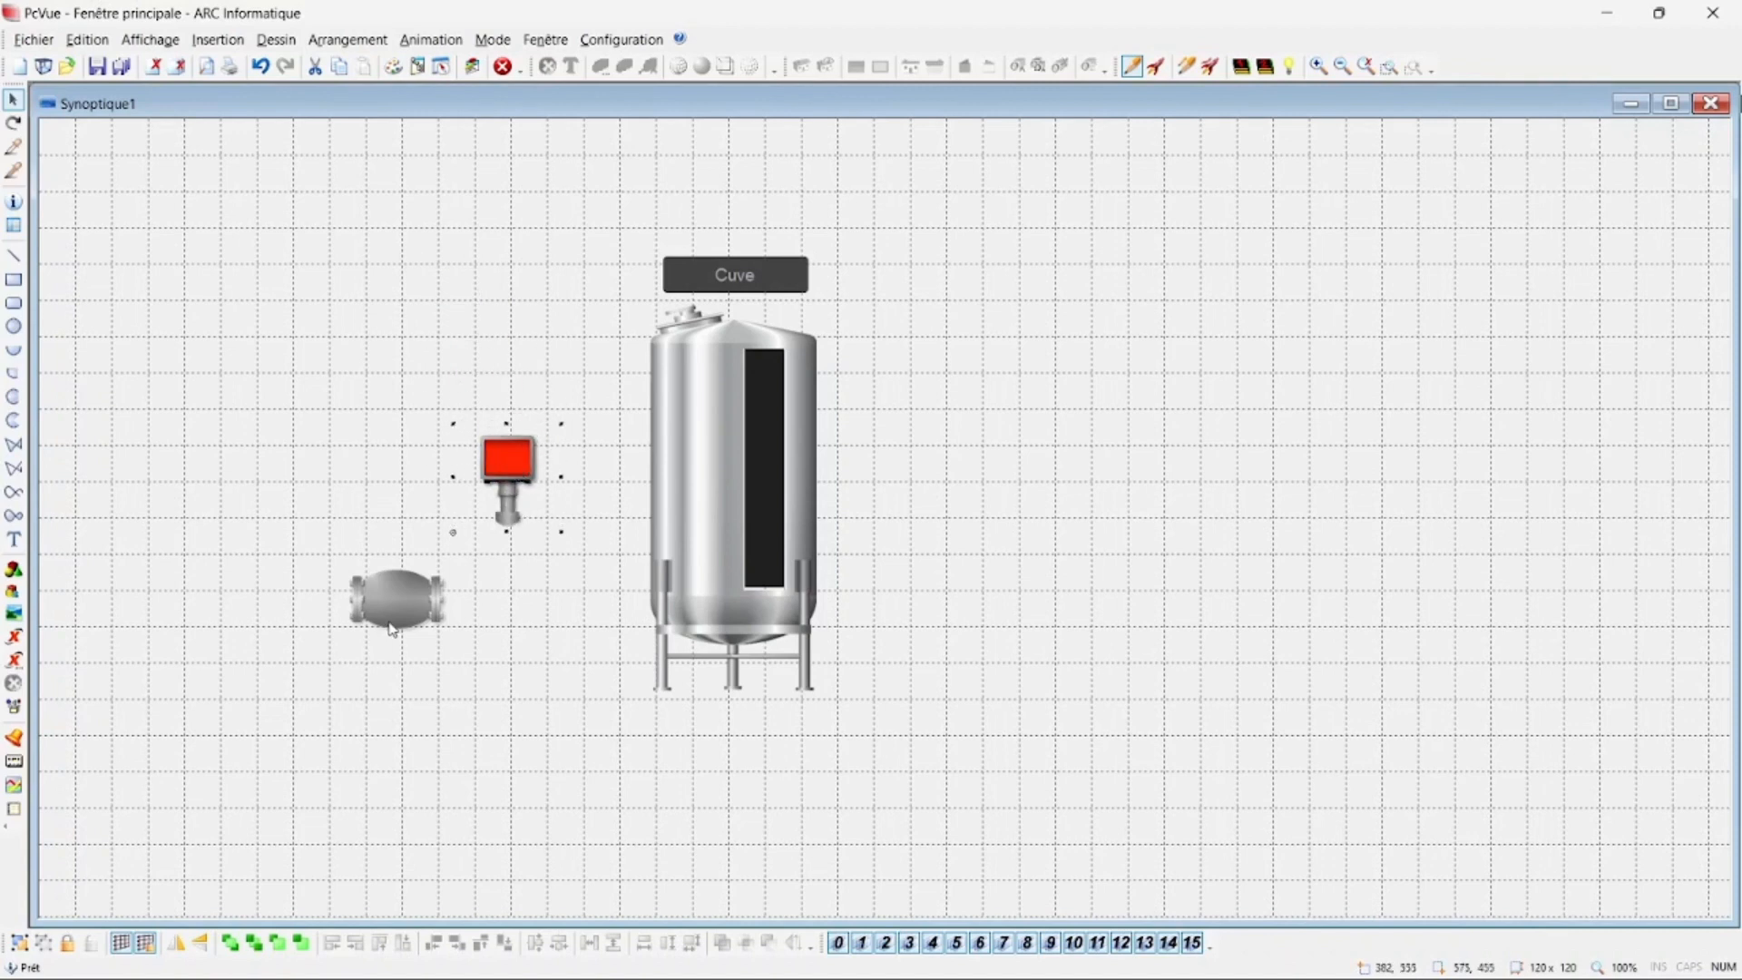
left_click_drag(393, 630, 511, 564)
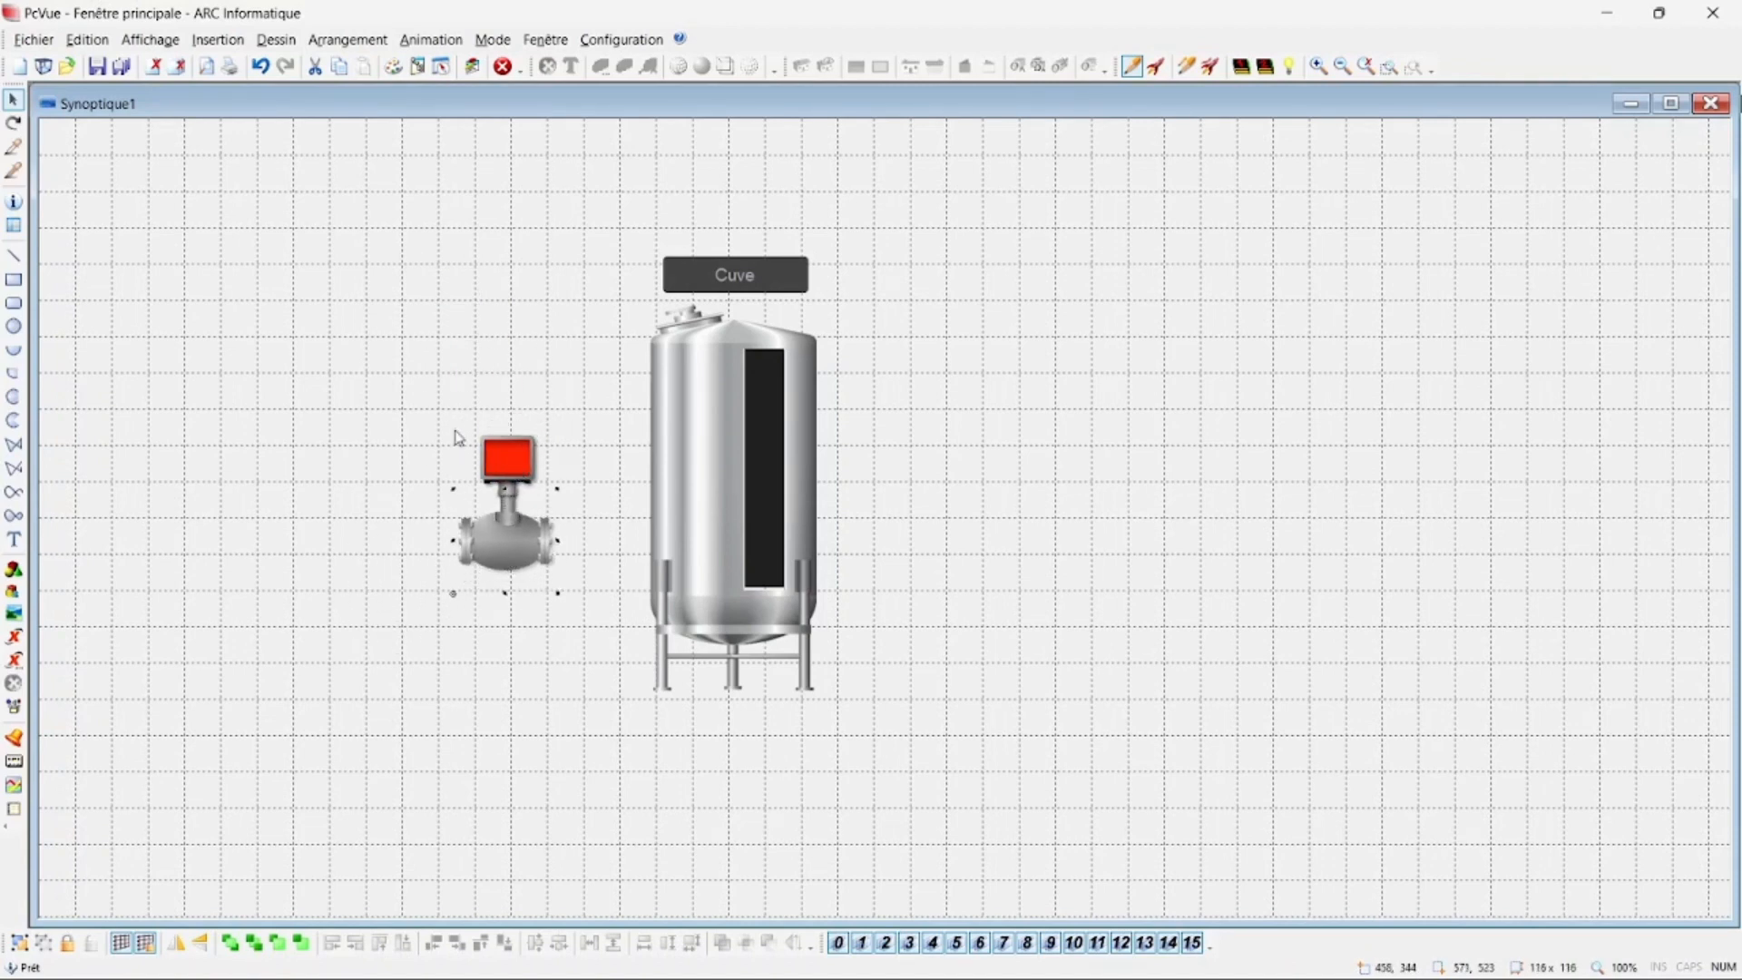
Group the three stacked actuator heads and the valve body into one object
left_click_drag(416, 409, 595, 624)
right_click(505, 534)
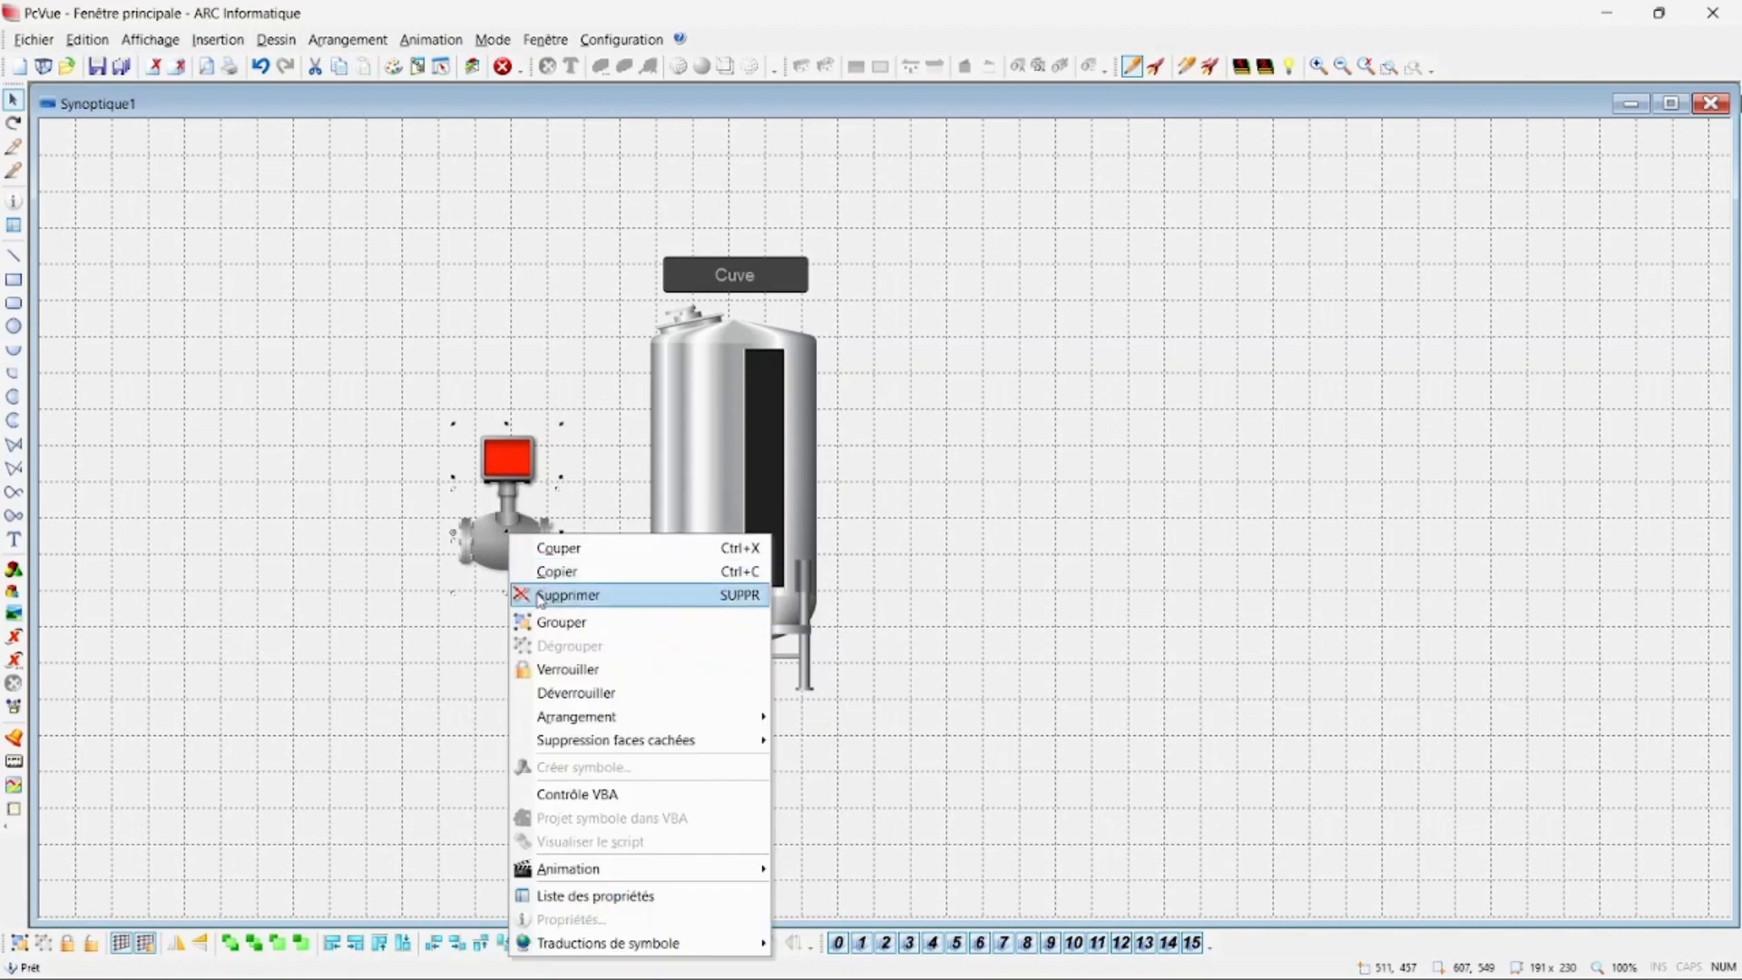
left_click(567, 632)
left_click(325, 617)
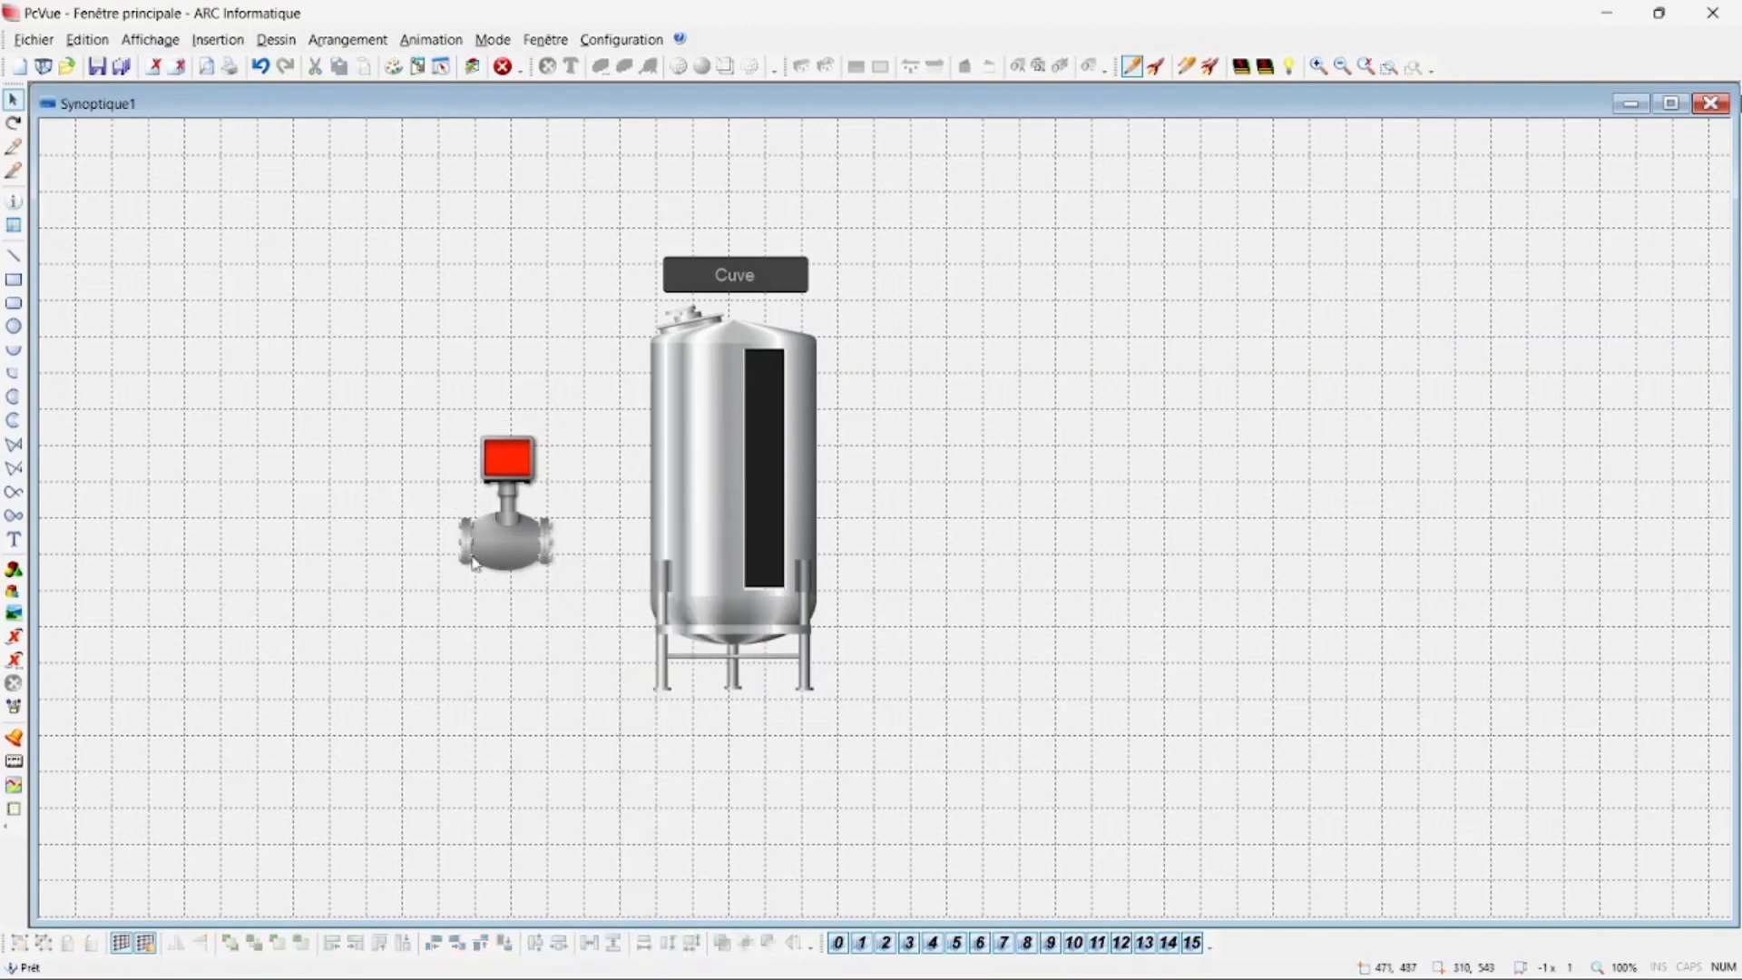
Place a copy of the grouped valve at the tank's lower right side and move the original to its upper left side
left_click(486, 559)
left_click_drag(535, 567, 869, 570, "ctrl")
left_click_drag(551, 554, 632, 436)
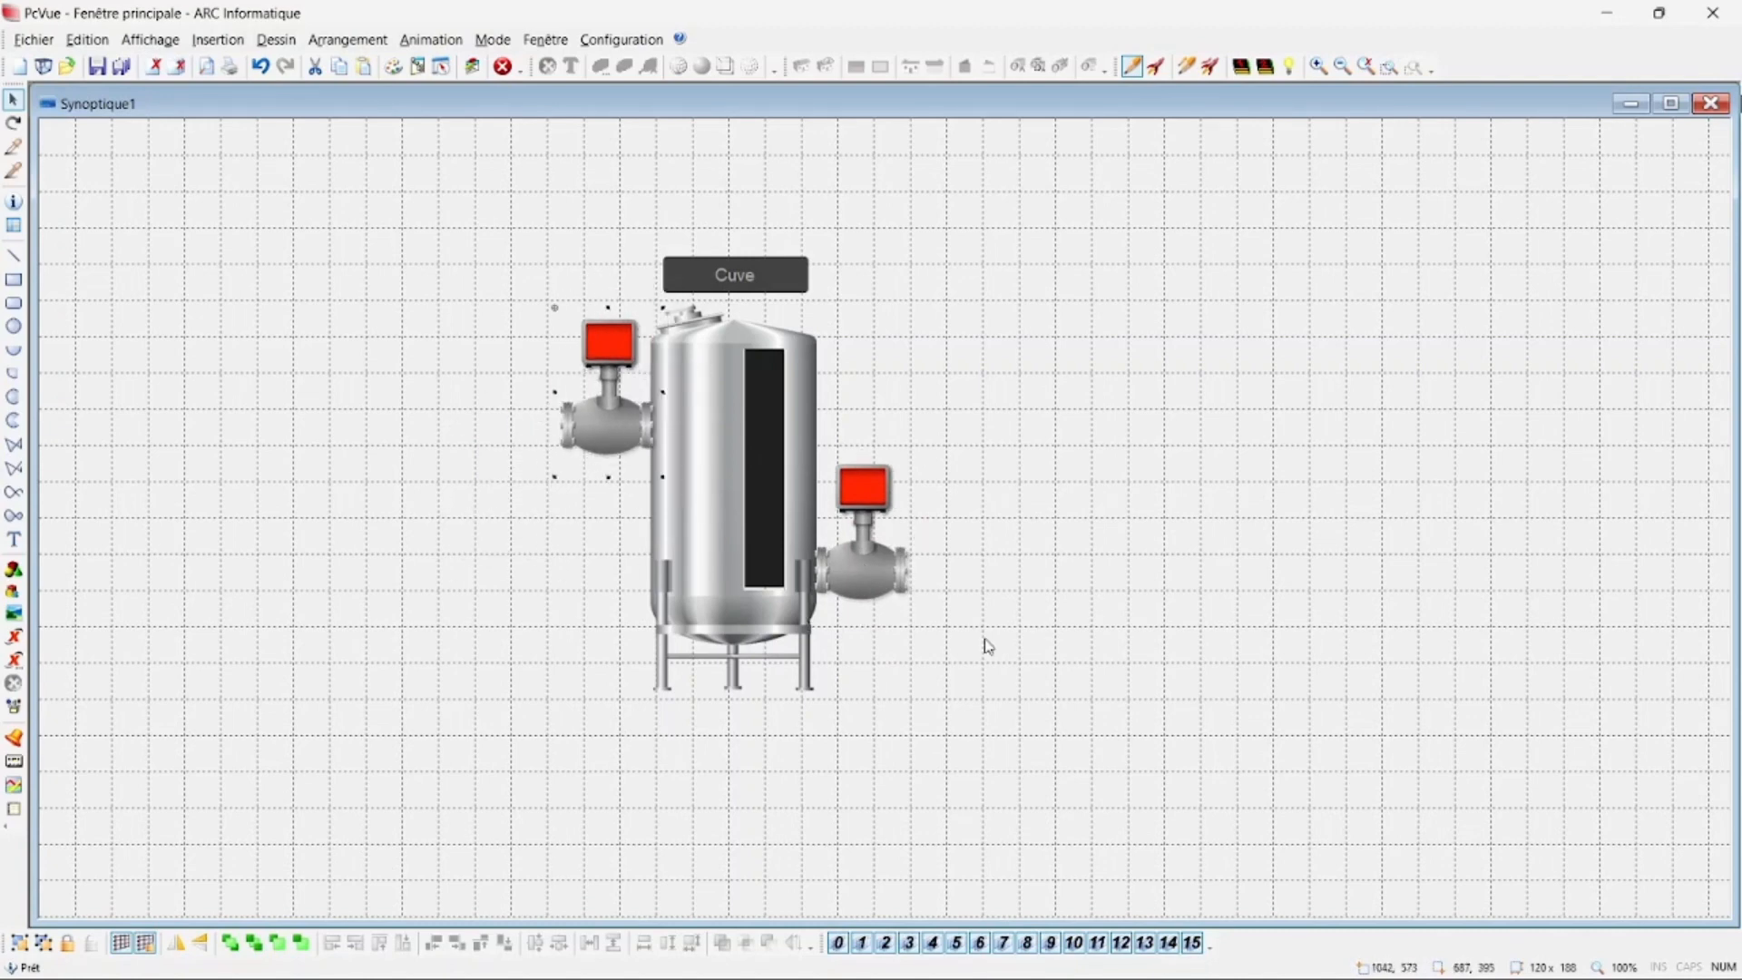
left_click(867, 553)
double_click(867, 554)
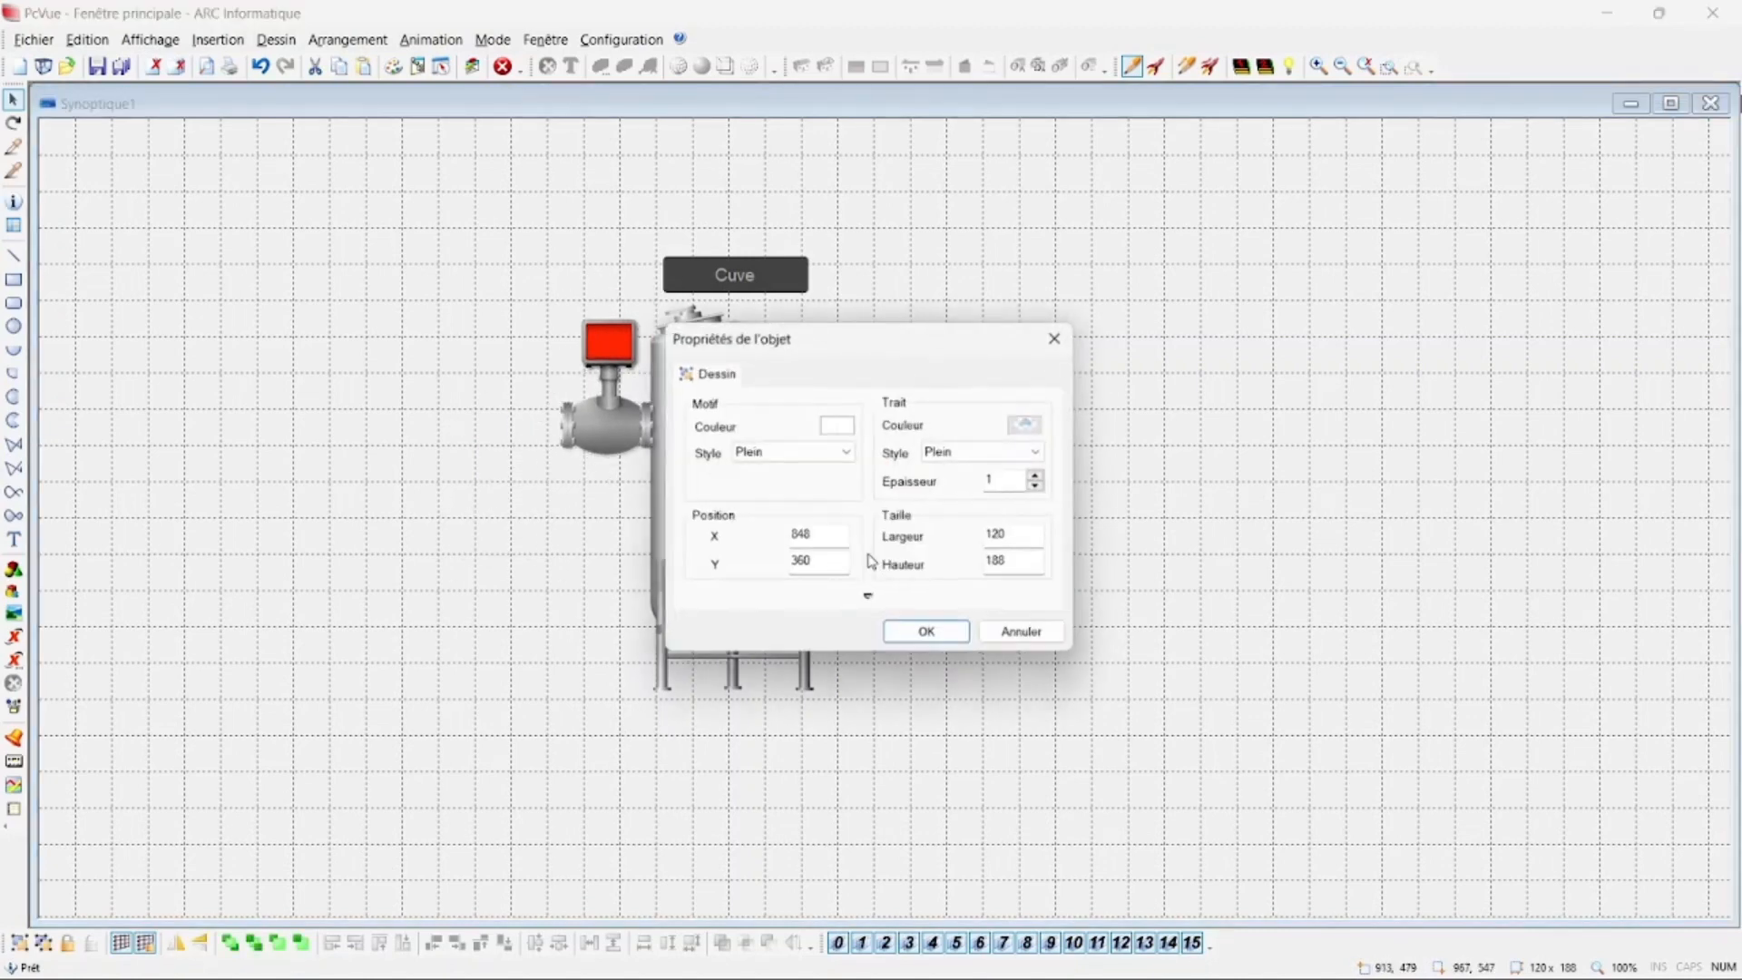
left_click(1016, 635)
Ungroup the copied valve beside the tank's lower right and move its red and pink actuator heads apart from the green one
right_click(887, 555)
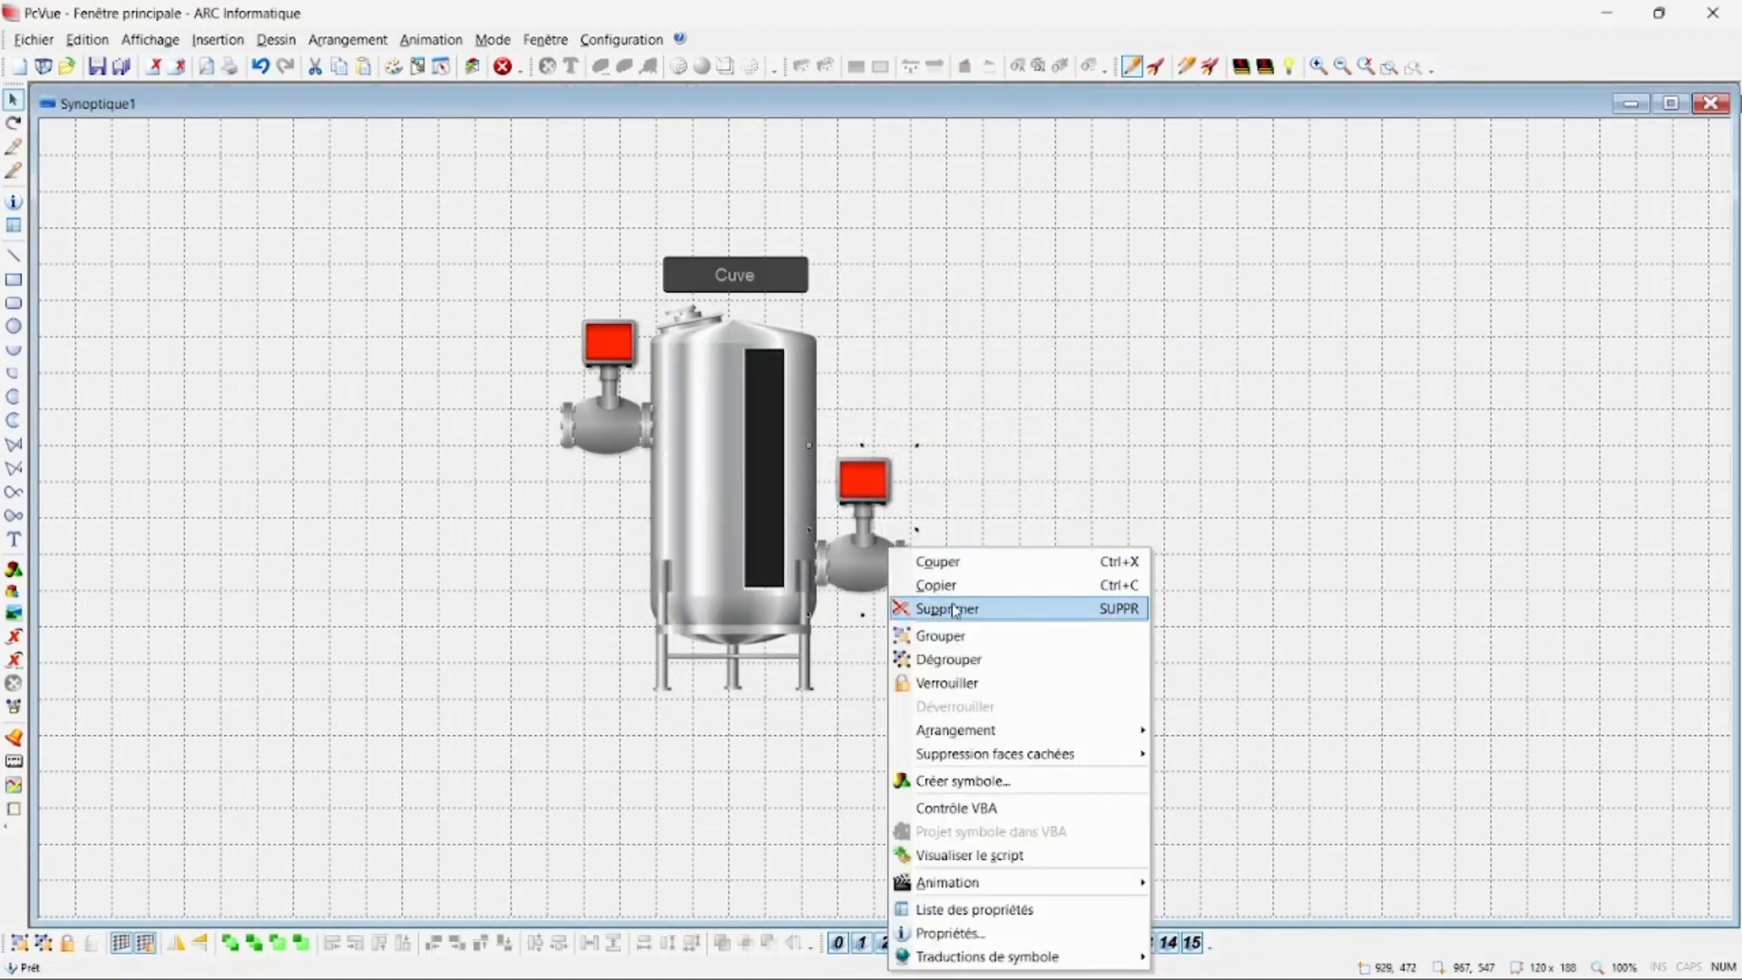
left_click(996, 657)
left_click_drag(880, 503, 1084, 413)
left_click(1153, 472)
left_click_drag(863, 490, 921, 444)
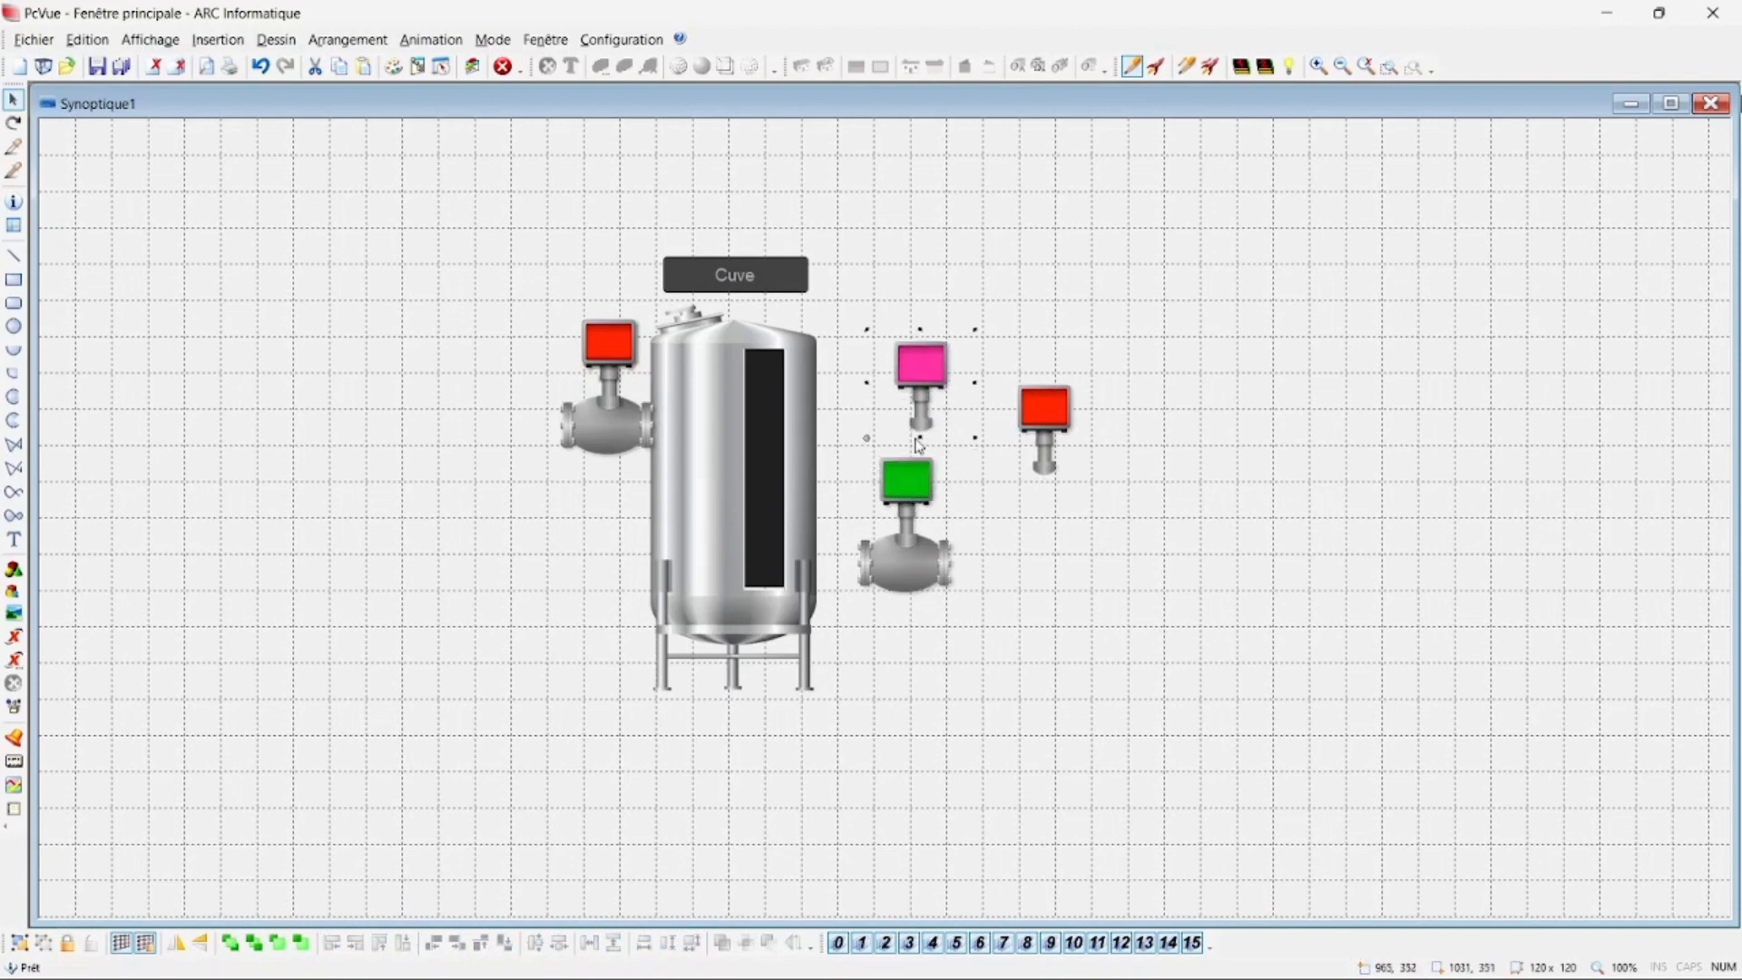
Change the state controlling the copied valve's green actuator head visibility to System.OPCUA.Network01.Server01.V2
double_click(892, 505)
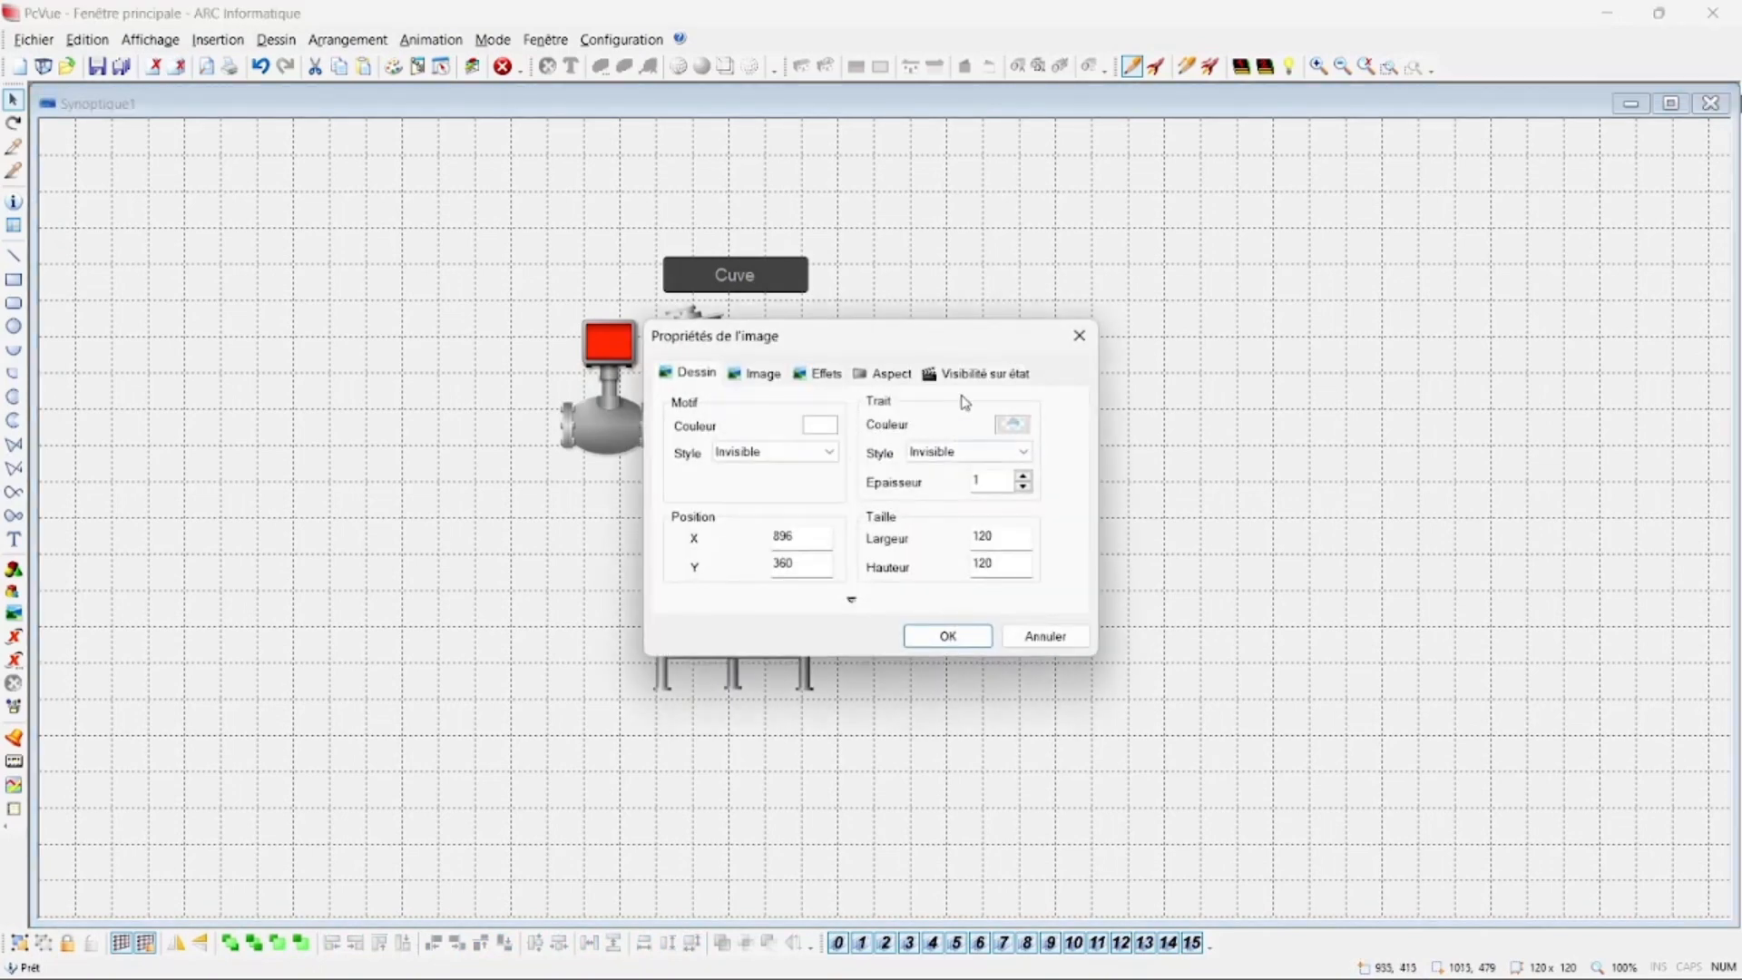
left_click(979, 373)
left_click(1024, 405)
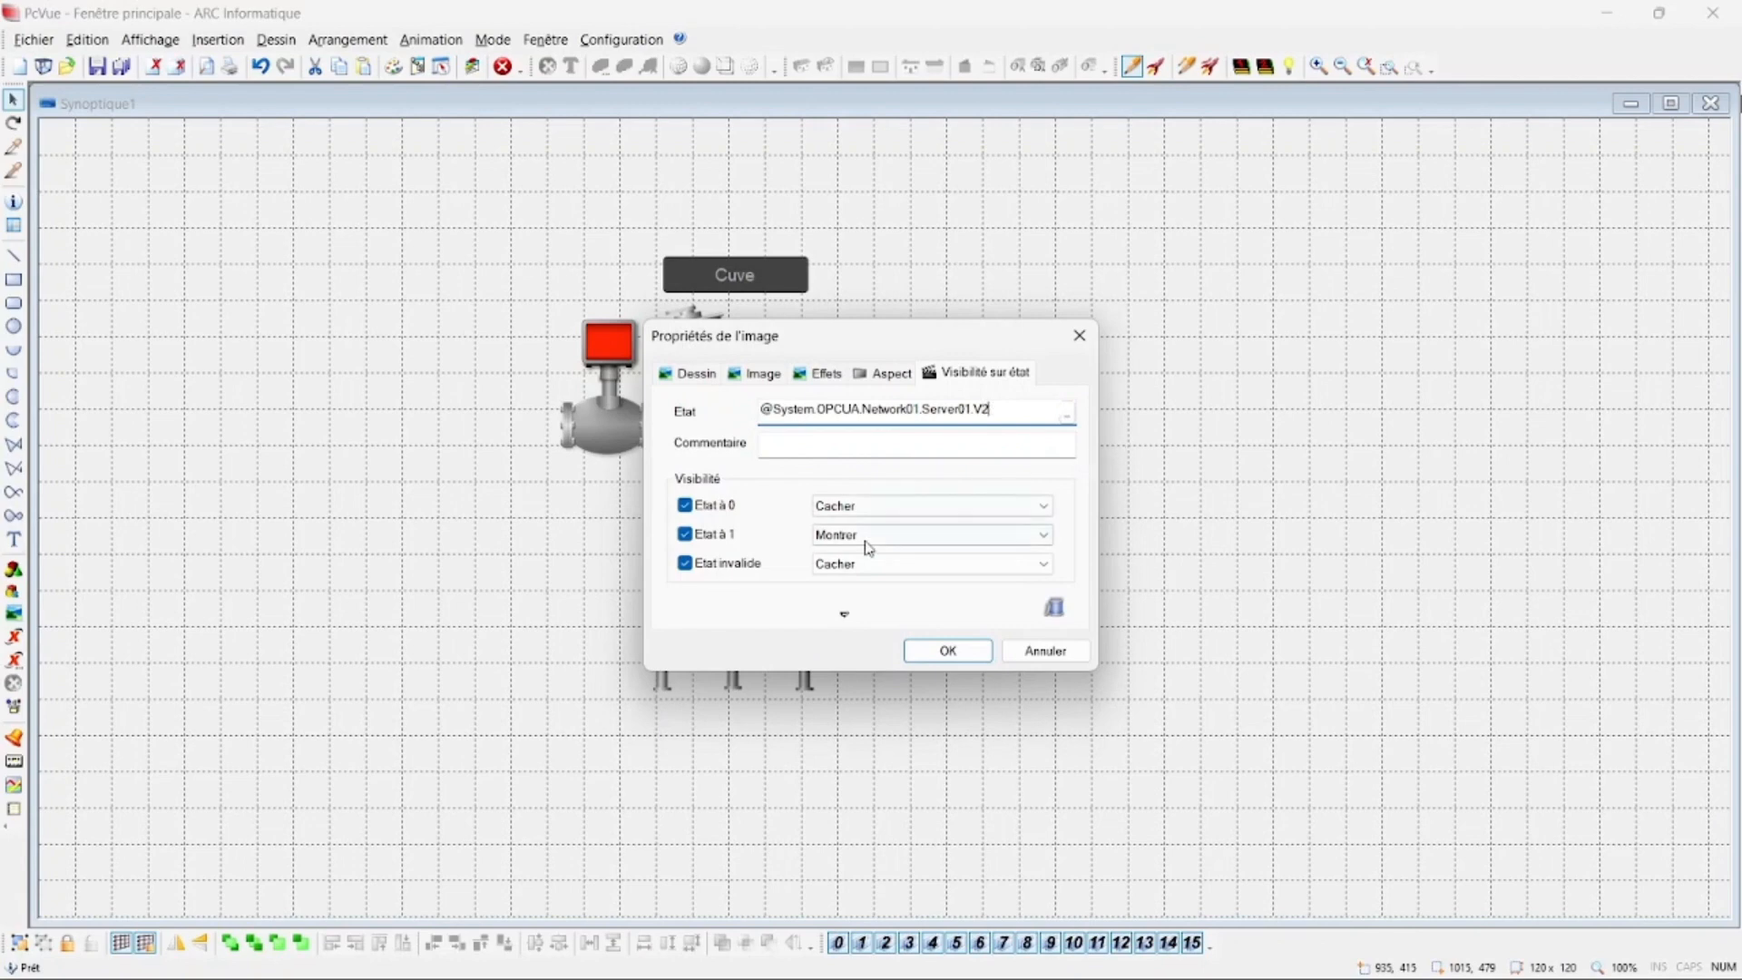
left_click(948, 651)
Edit the state variable that controls the visibility of the copied valve's red actuator head and apply the properties
double_click(1069, 428)
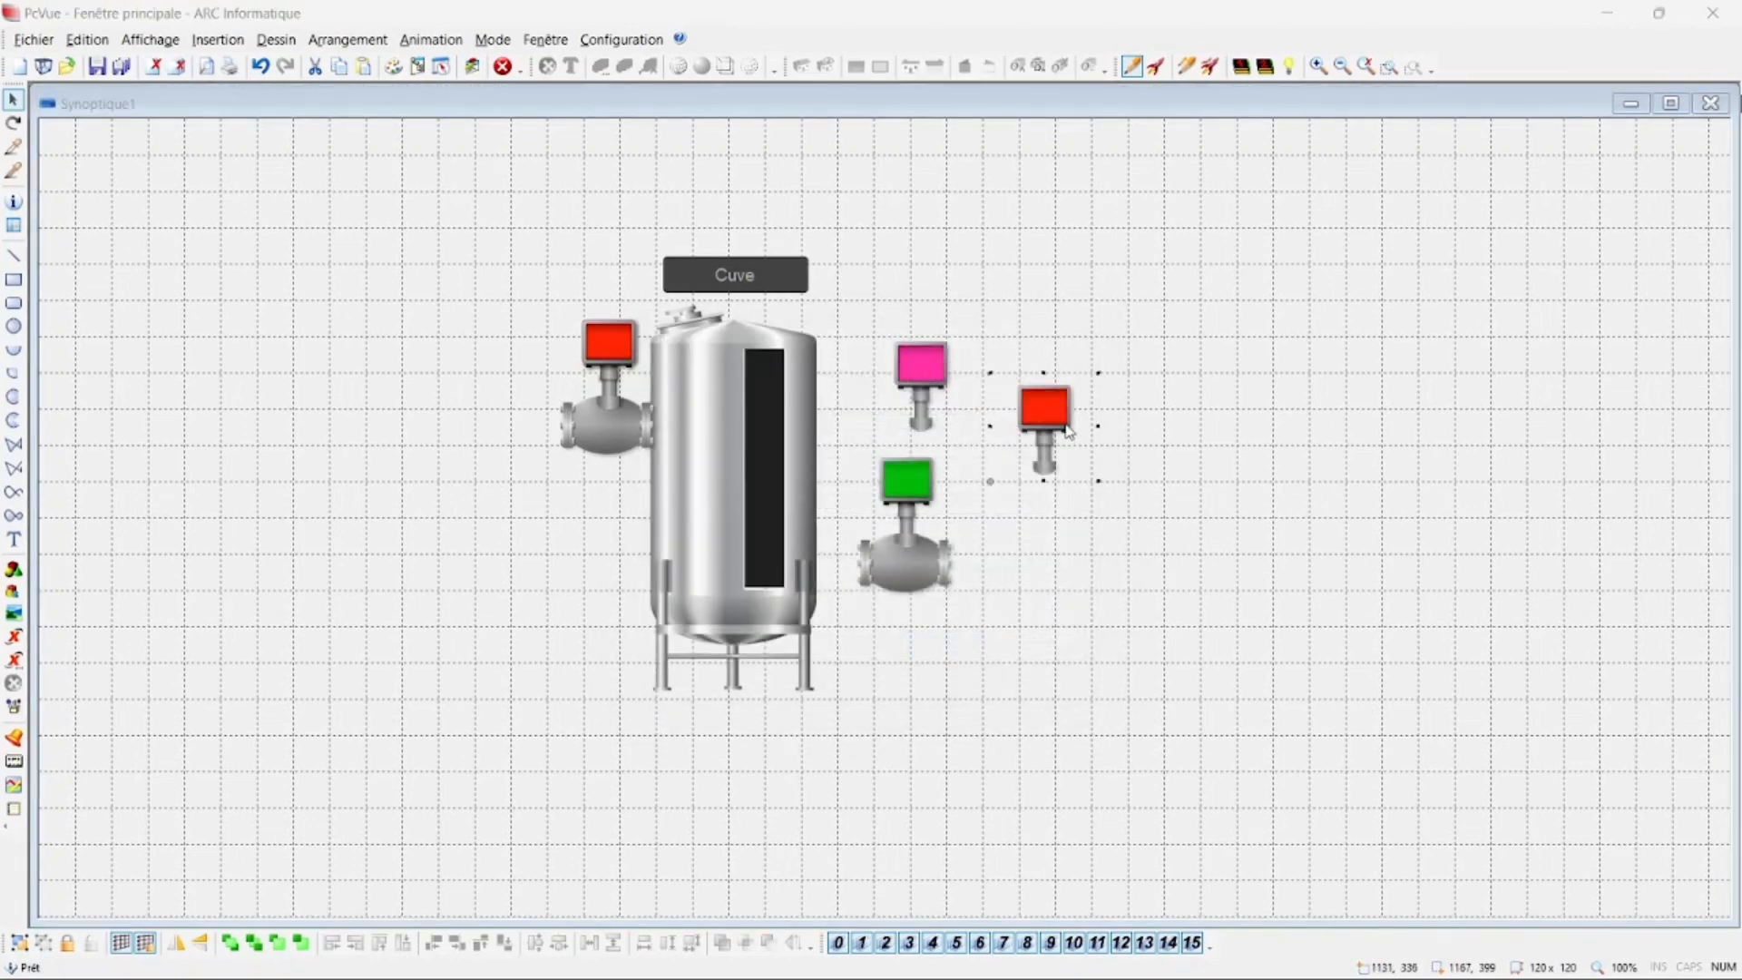
left_click(978, 373)
left_click(1021, 413)
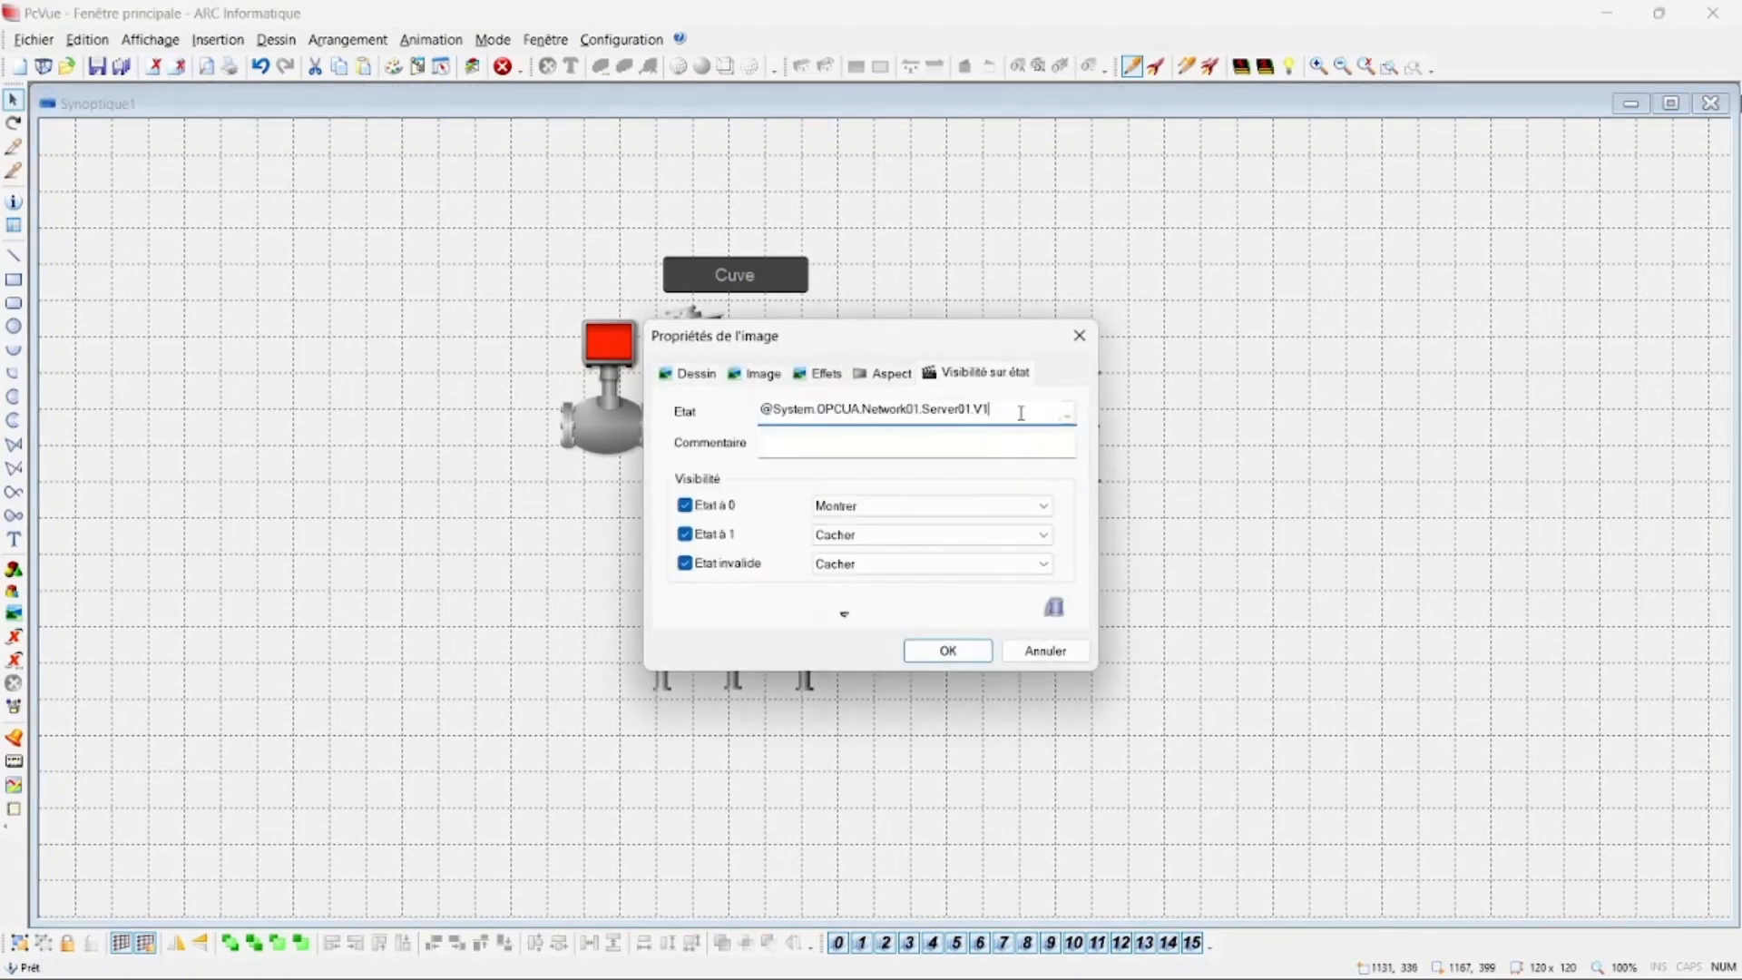
left_click(933, 648)
Change the state controlling the copied valve's pink actuator head visibility to System.OPCUA.Network01.Server01.V2
left_click(907, 392)
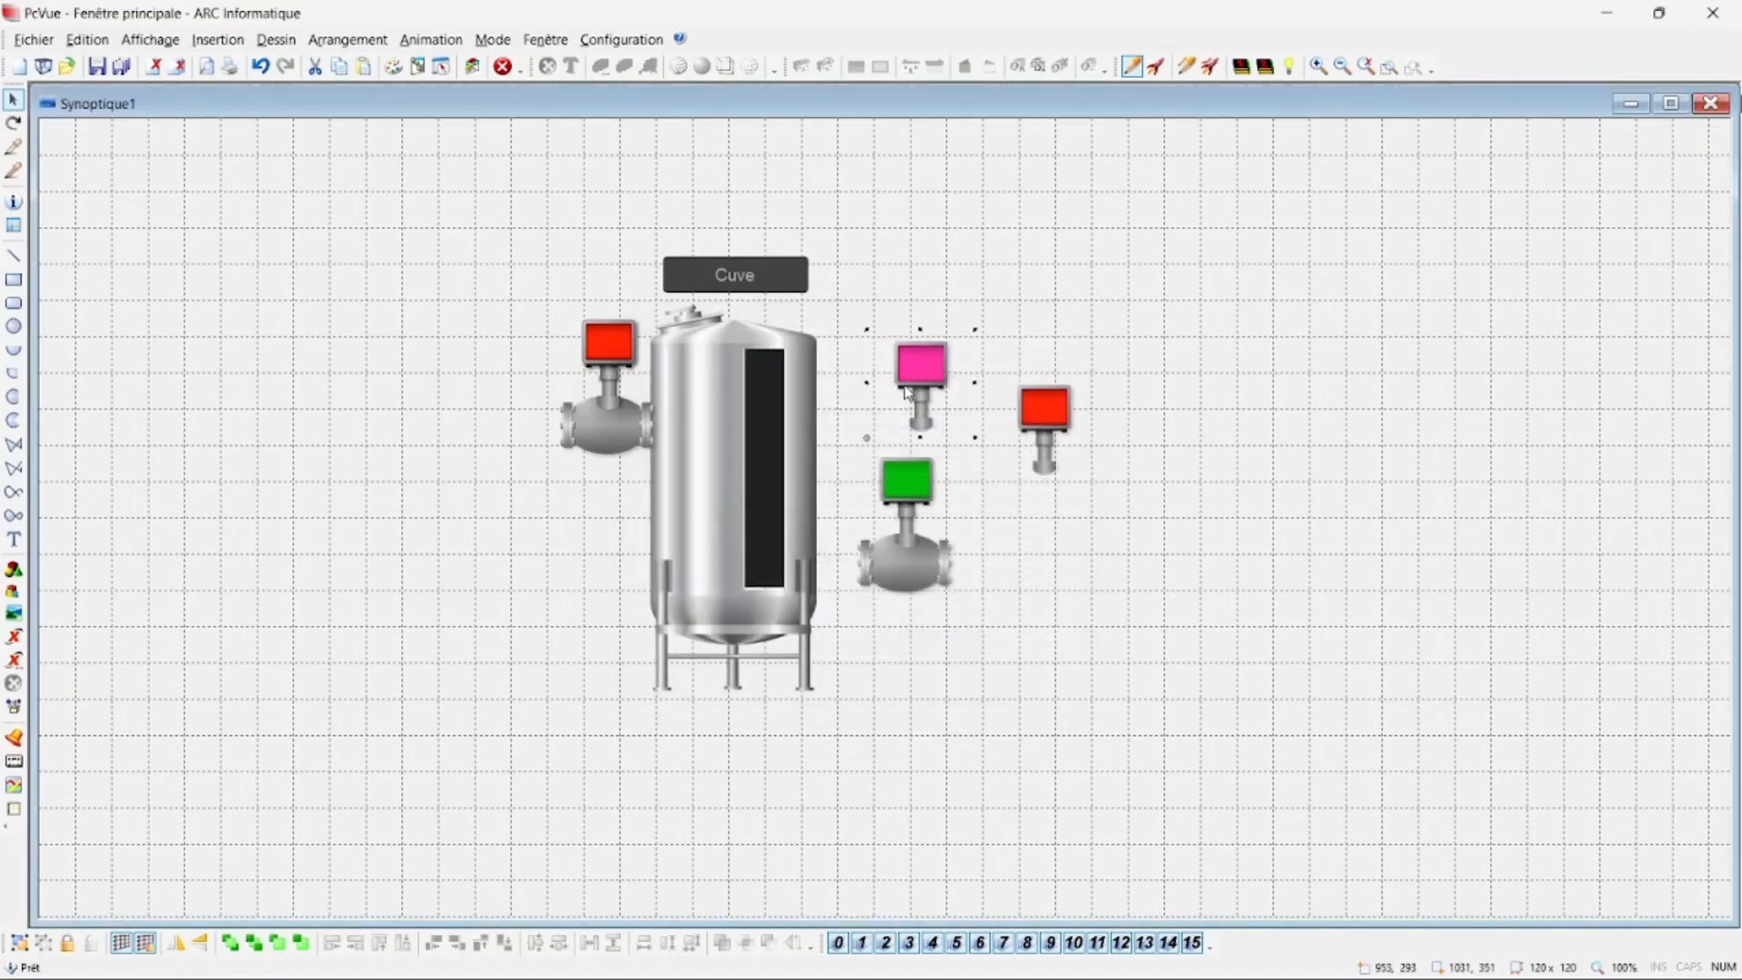
double_click(956, 375)
left_click(978, 373)
left_click(1015, 409)
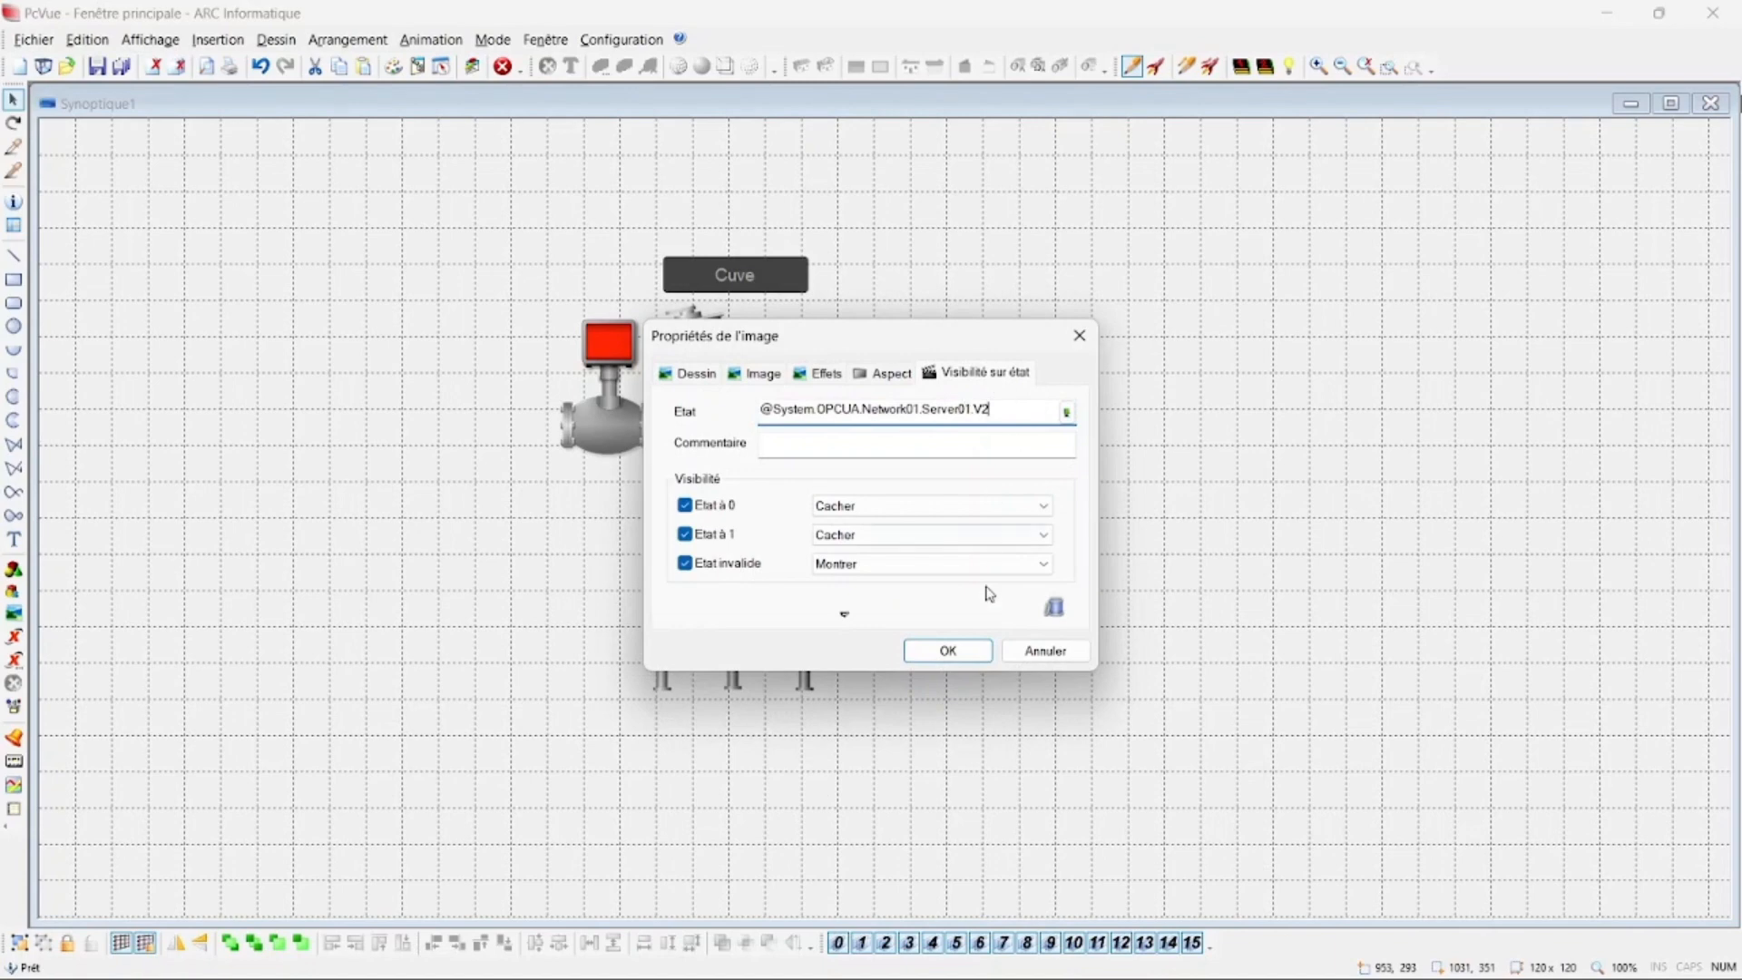
left_click(946, 650)
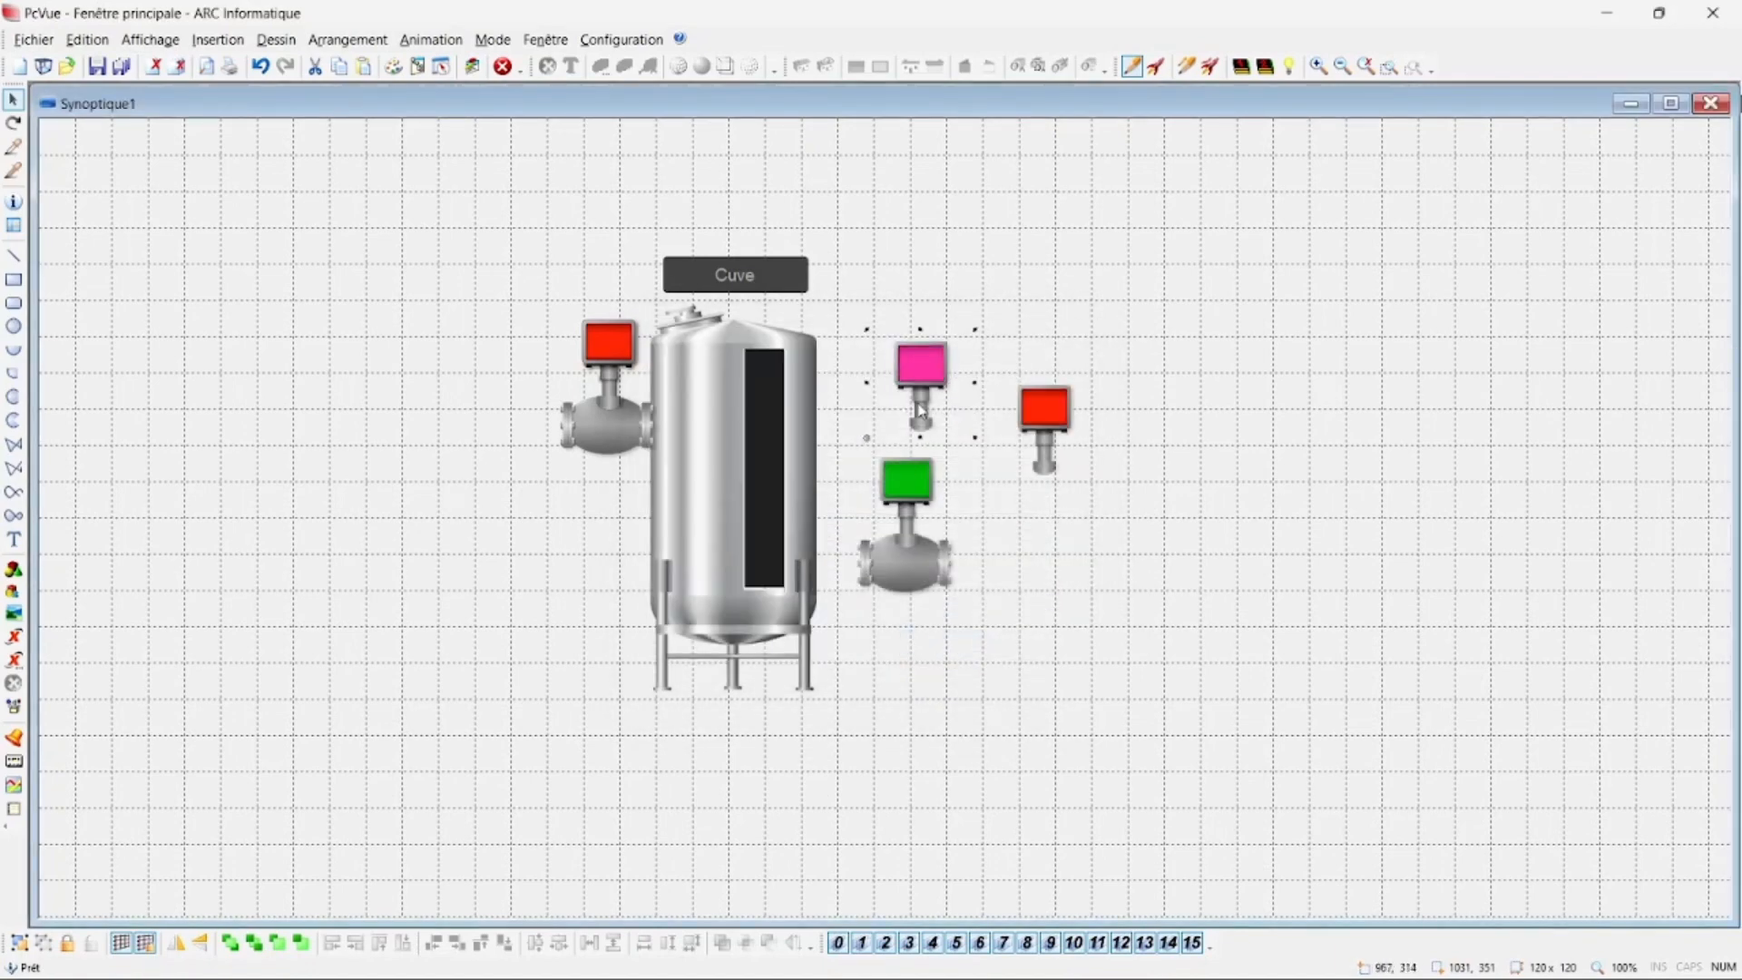
Restack the copied valve's green and red heads on its pink head and reattach the valve body beneath them
left_click_drag(923, 511, 936, 393)
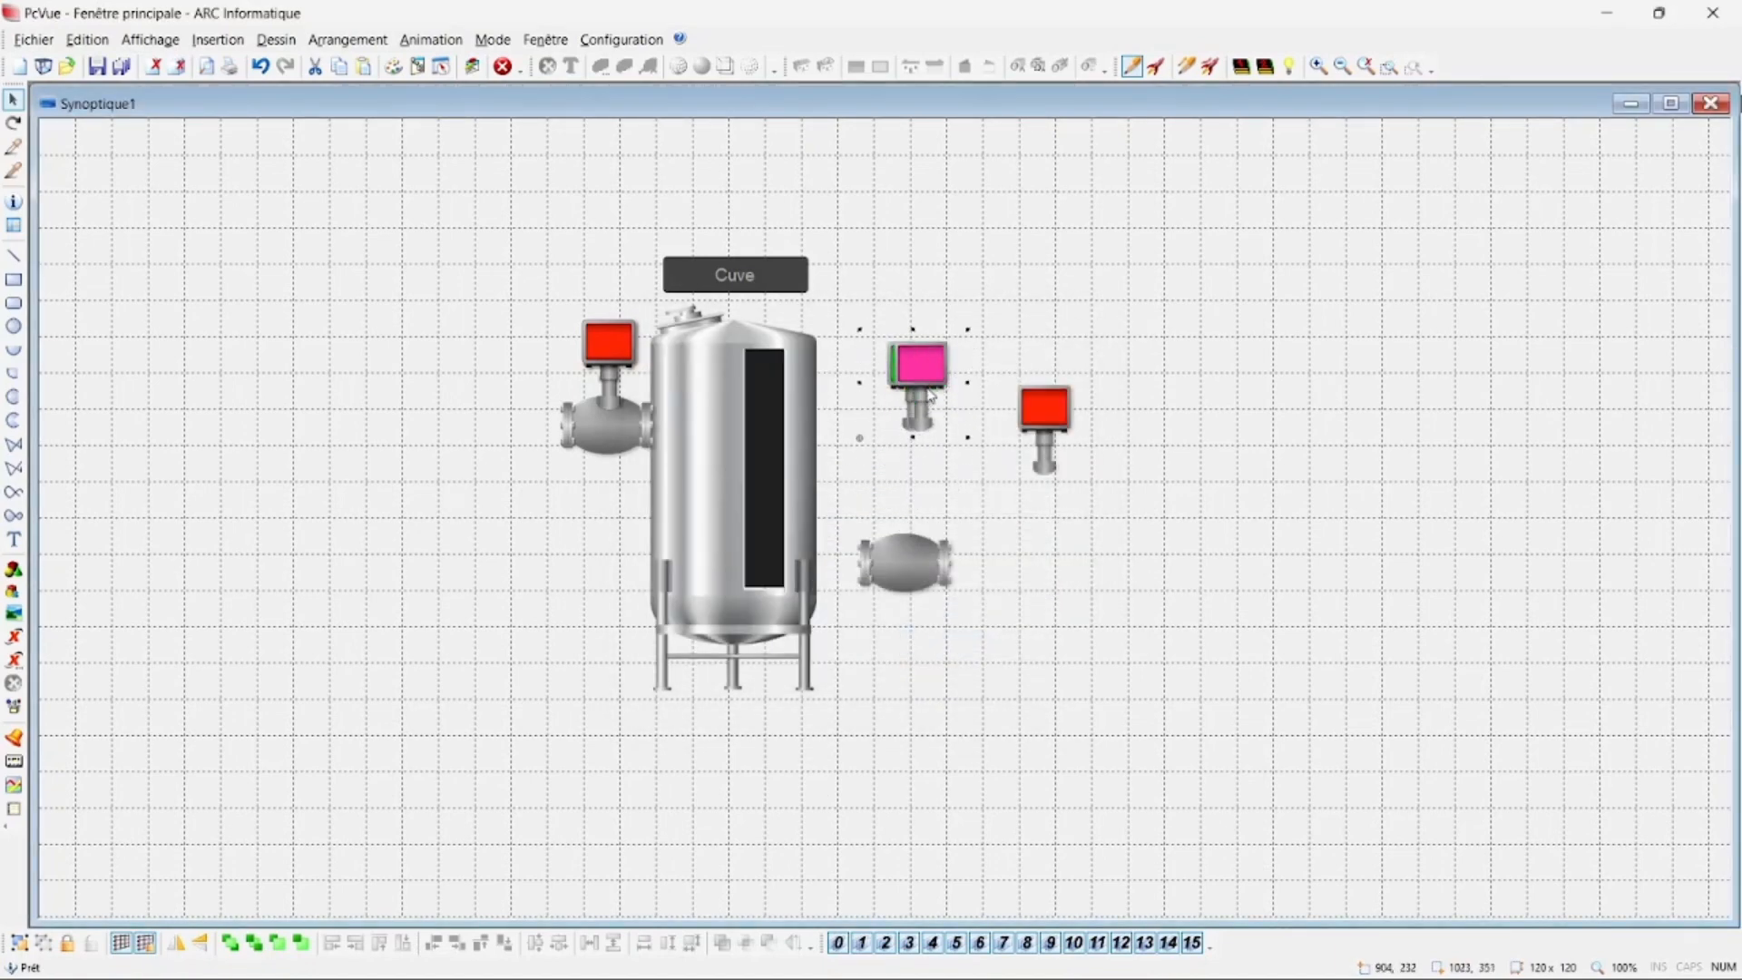
left_click_drag(1031, 443, 910, 400)
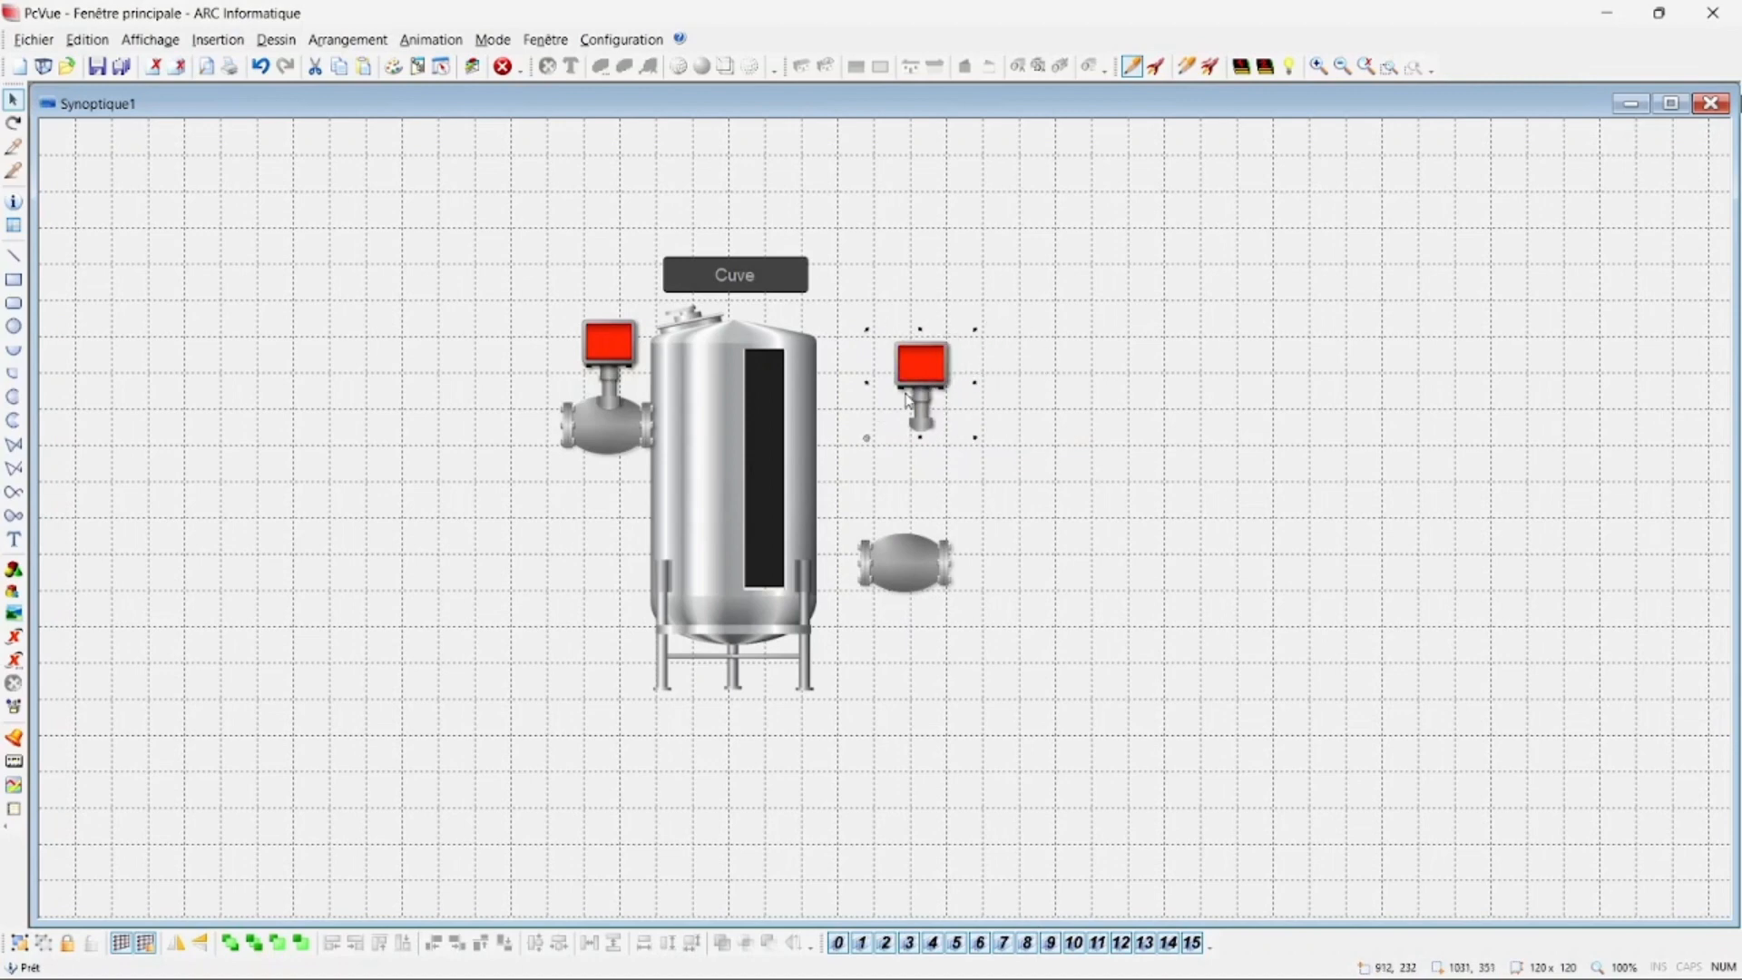
left_click_drag(911, 550, 939, 445)
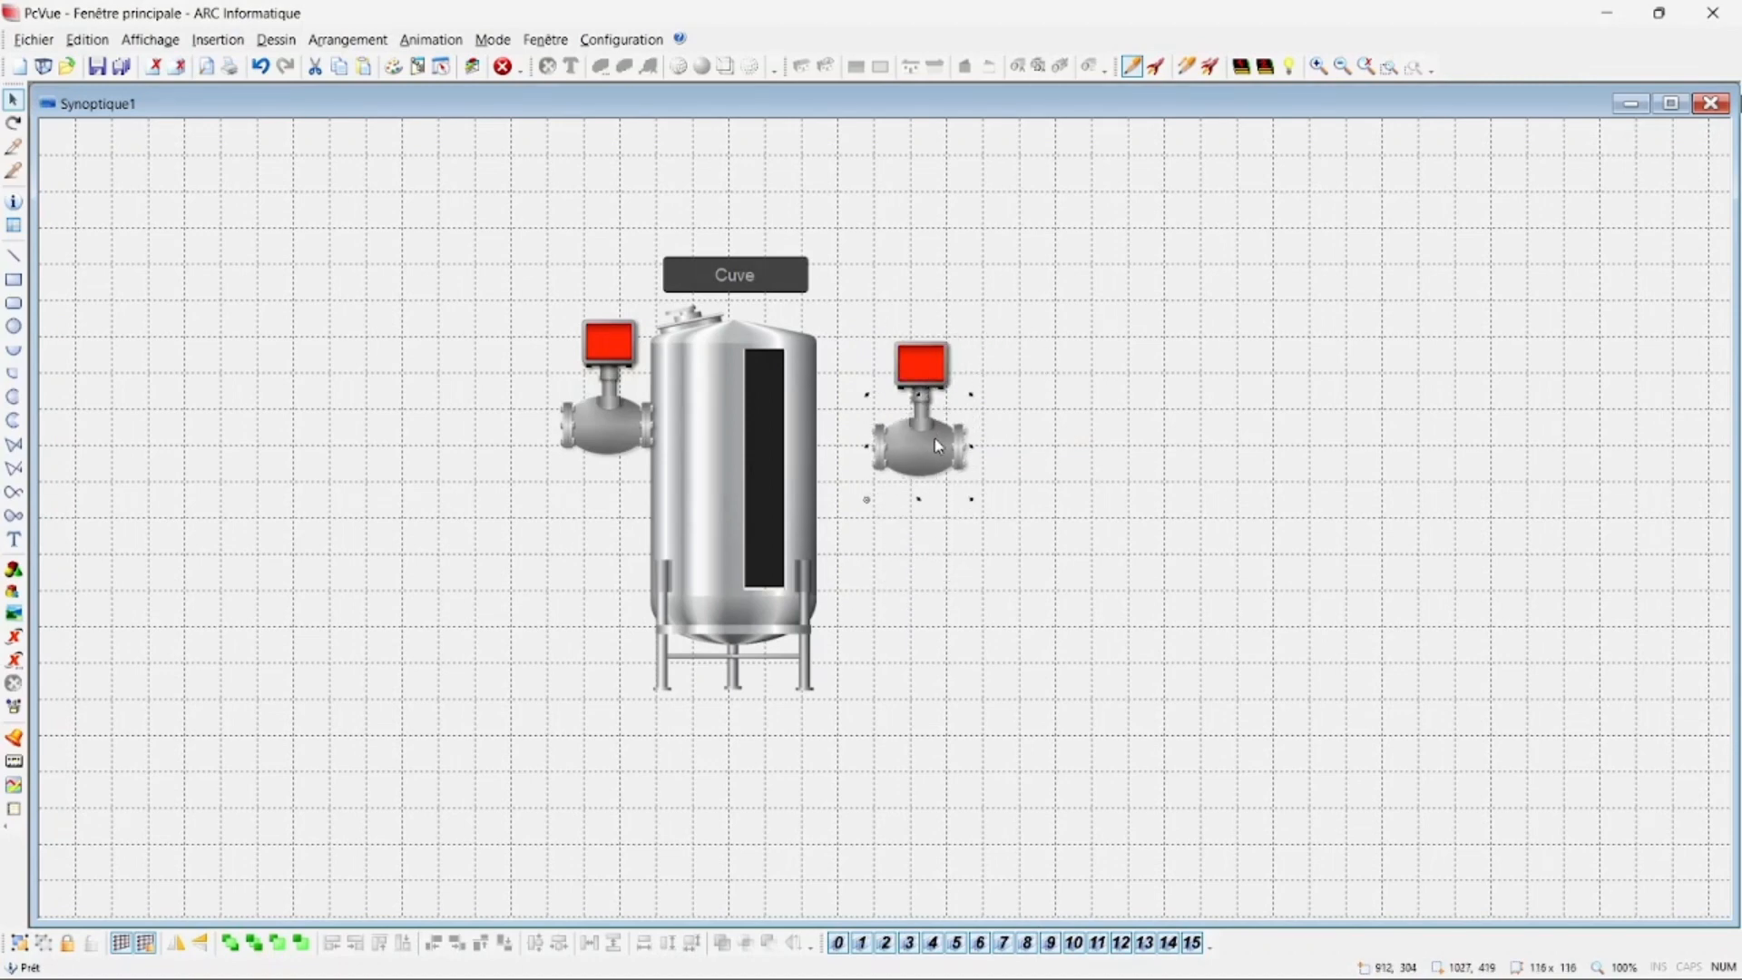
Group the copied valve's parts again and place the valve against the tank's lower right side
left_click_drag(845, 324, 1043, 585)
right_click(945, 451)
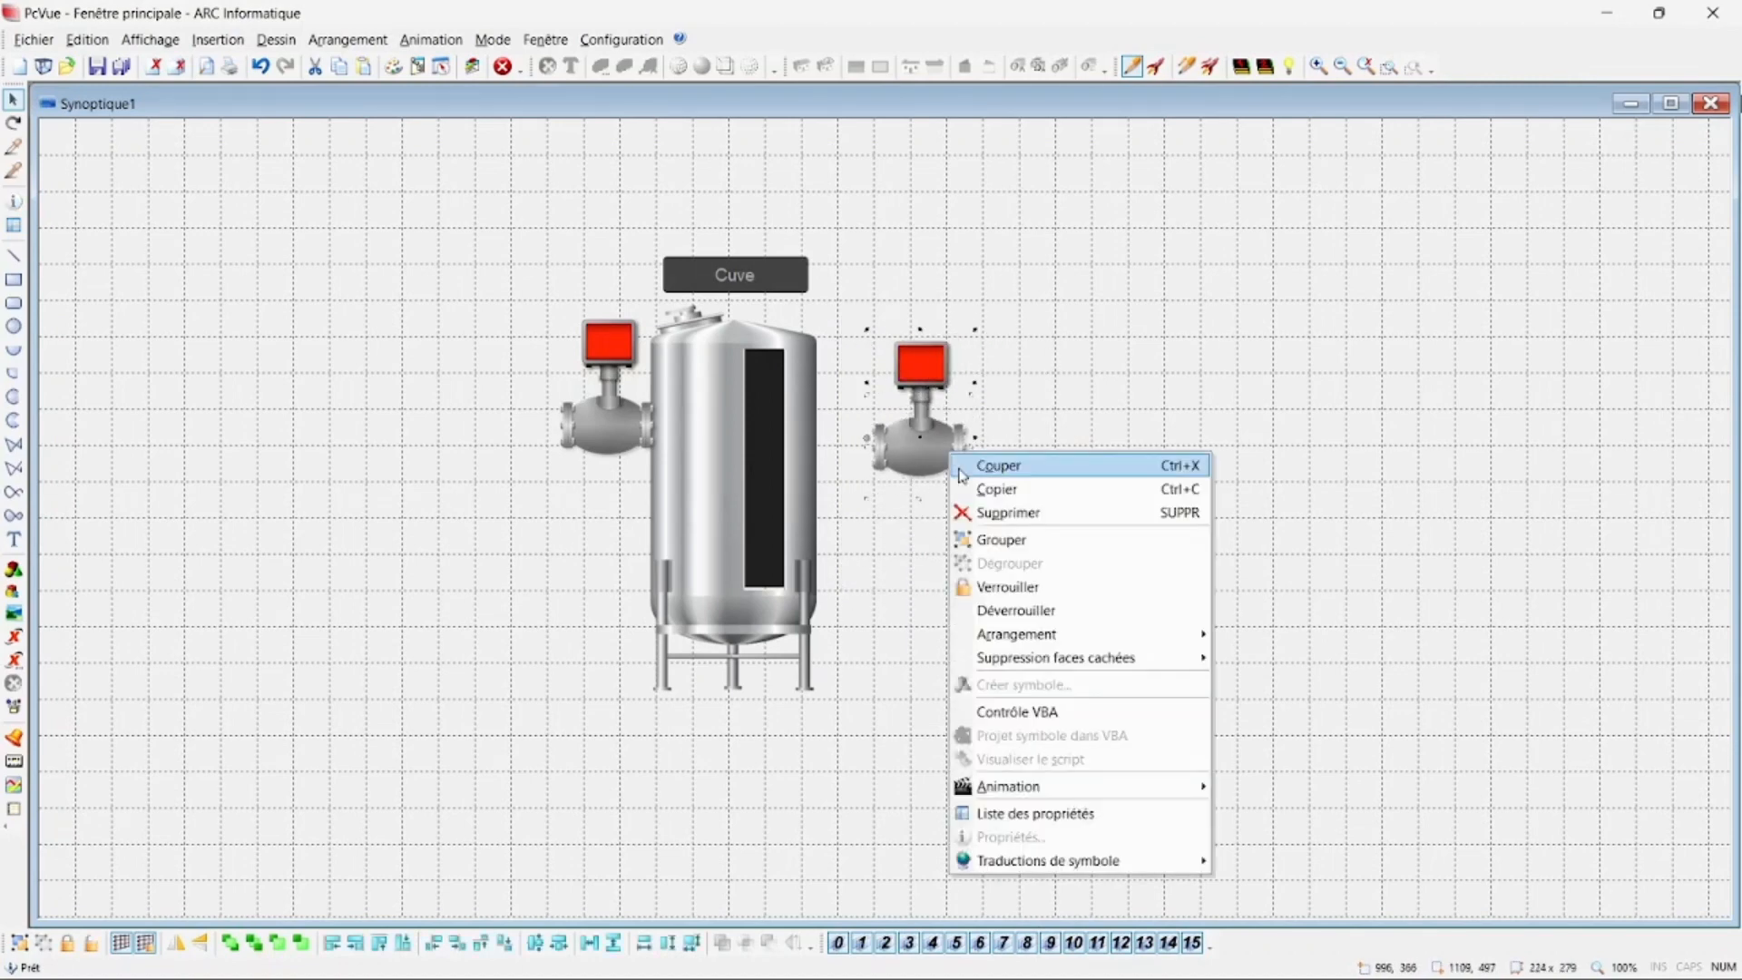
left_click(1008, 537)
left_click_drag(953, 477, 888, 573)
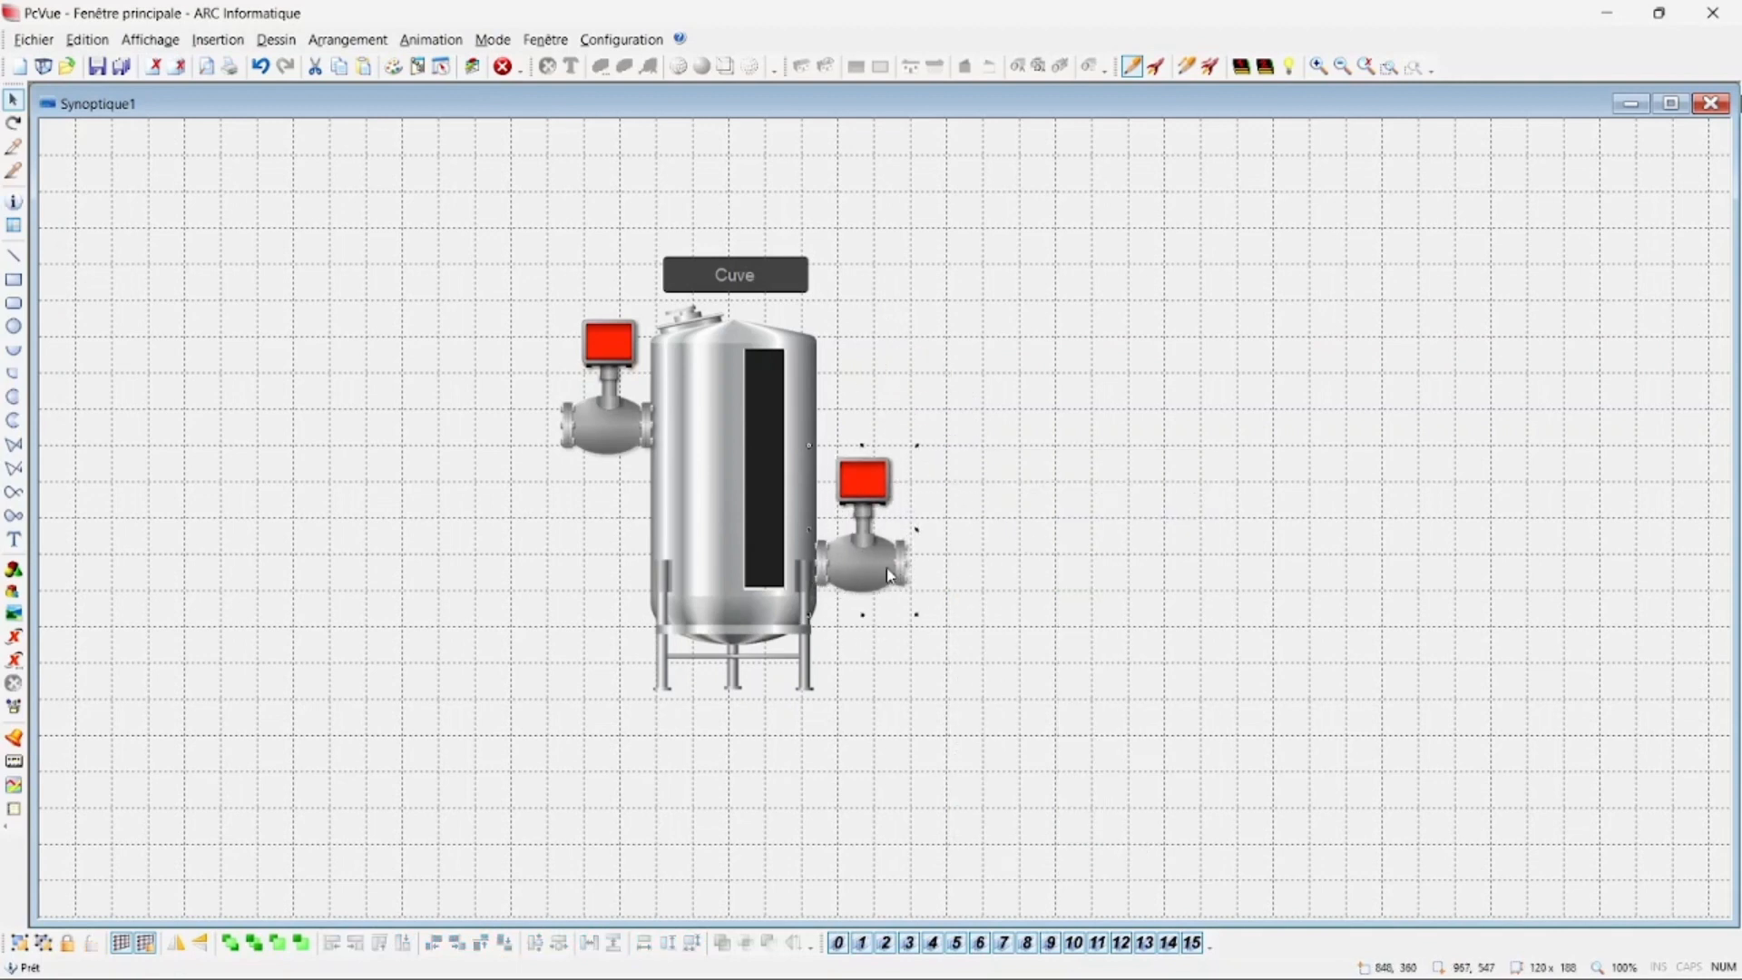
left_click(1105, 568)
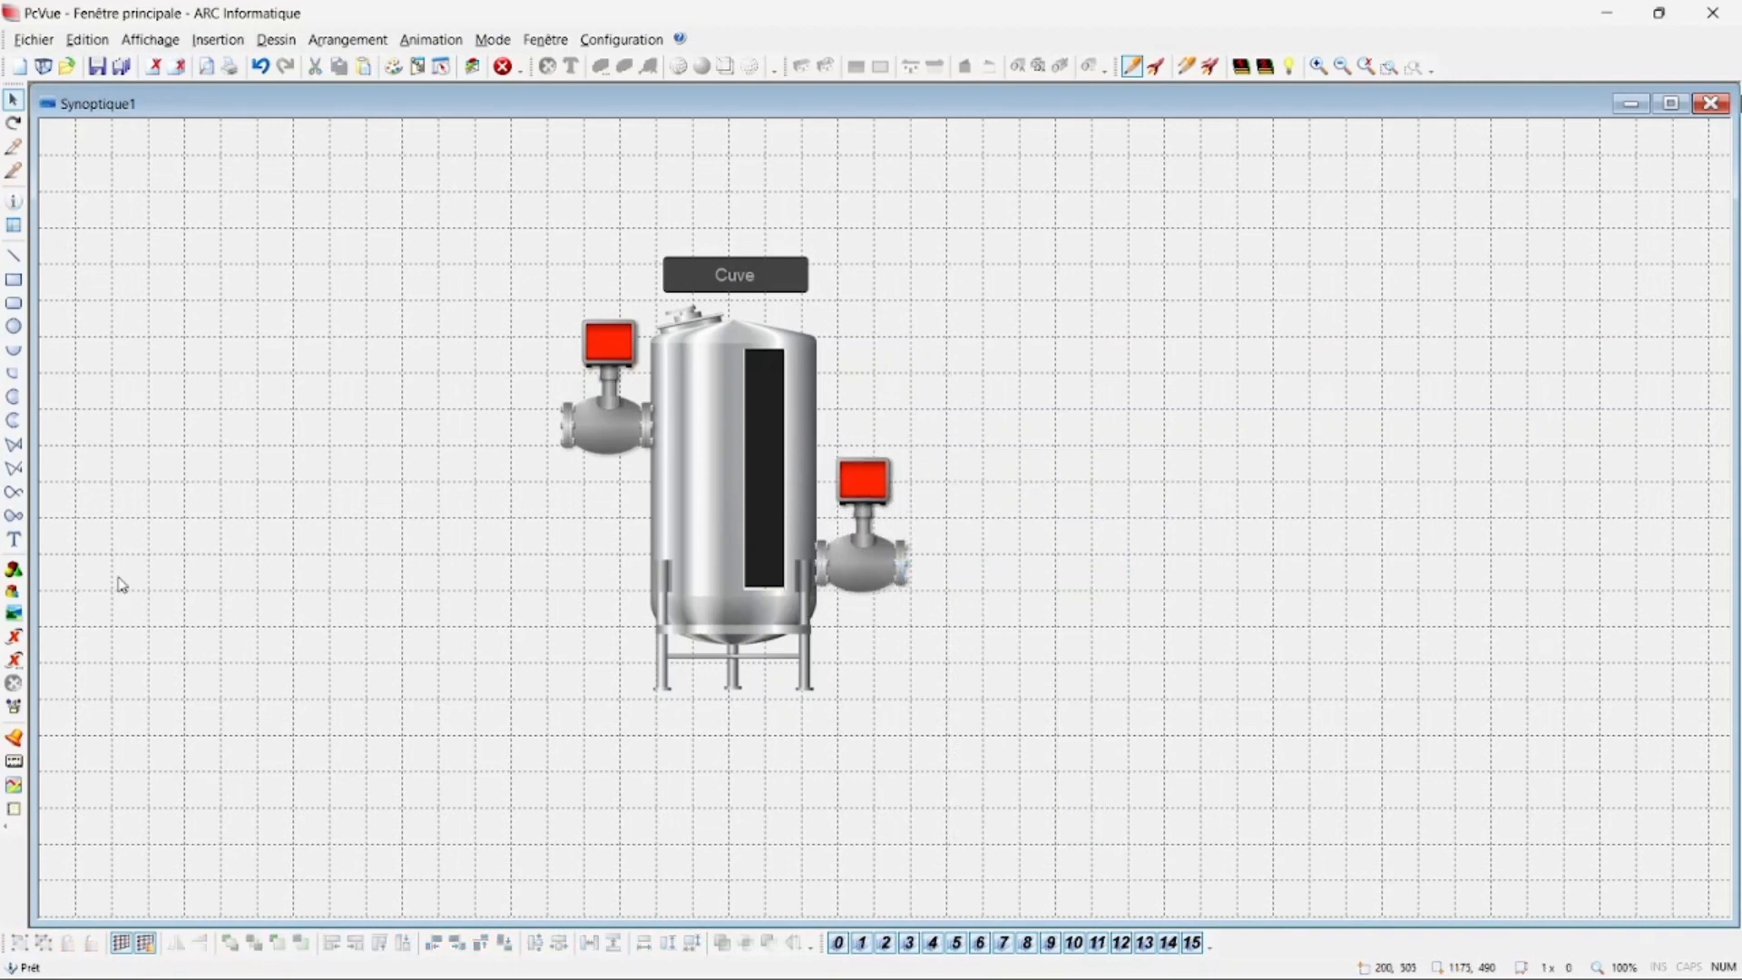
Add a text object reading "##" to the right of the tank's top, just below the level of the Cuve label
left_click(22, 542)
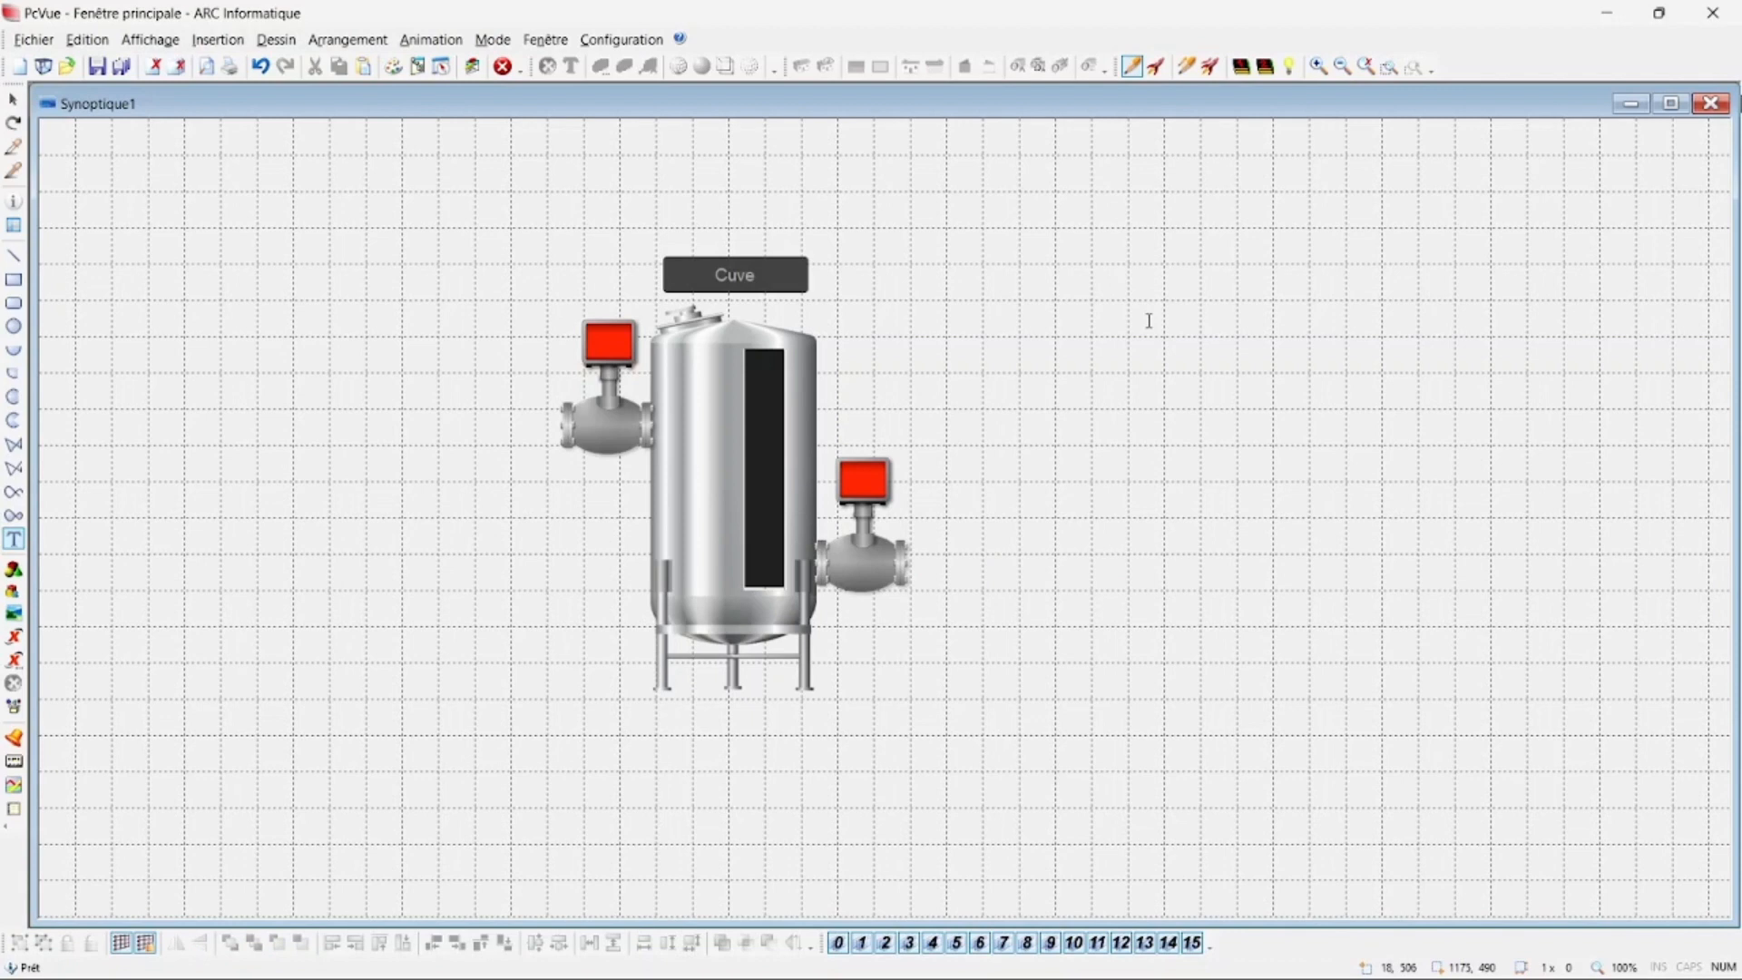
left_click(909, 299)
type("##")
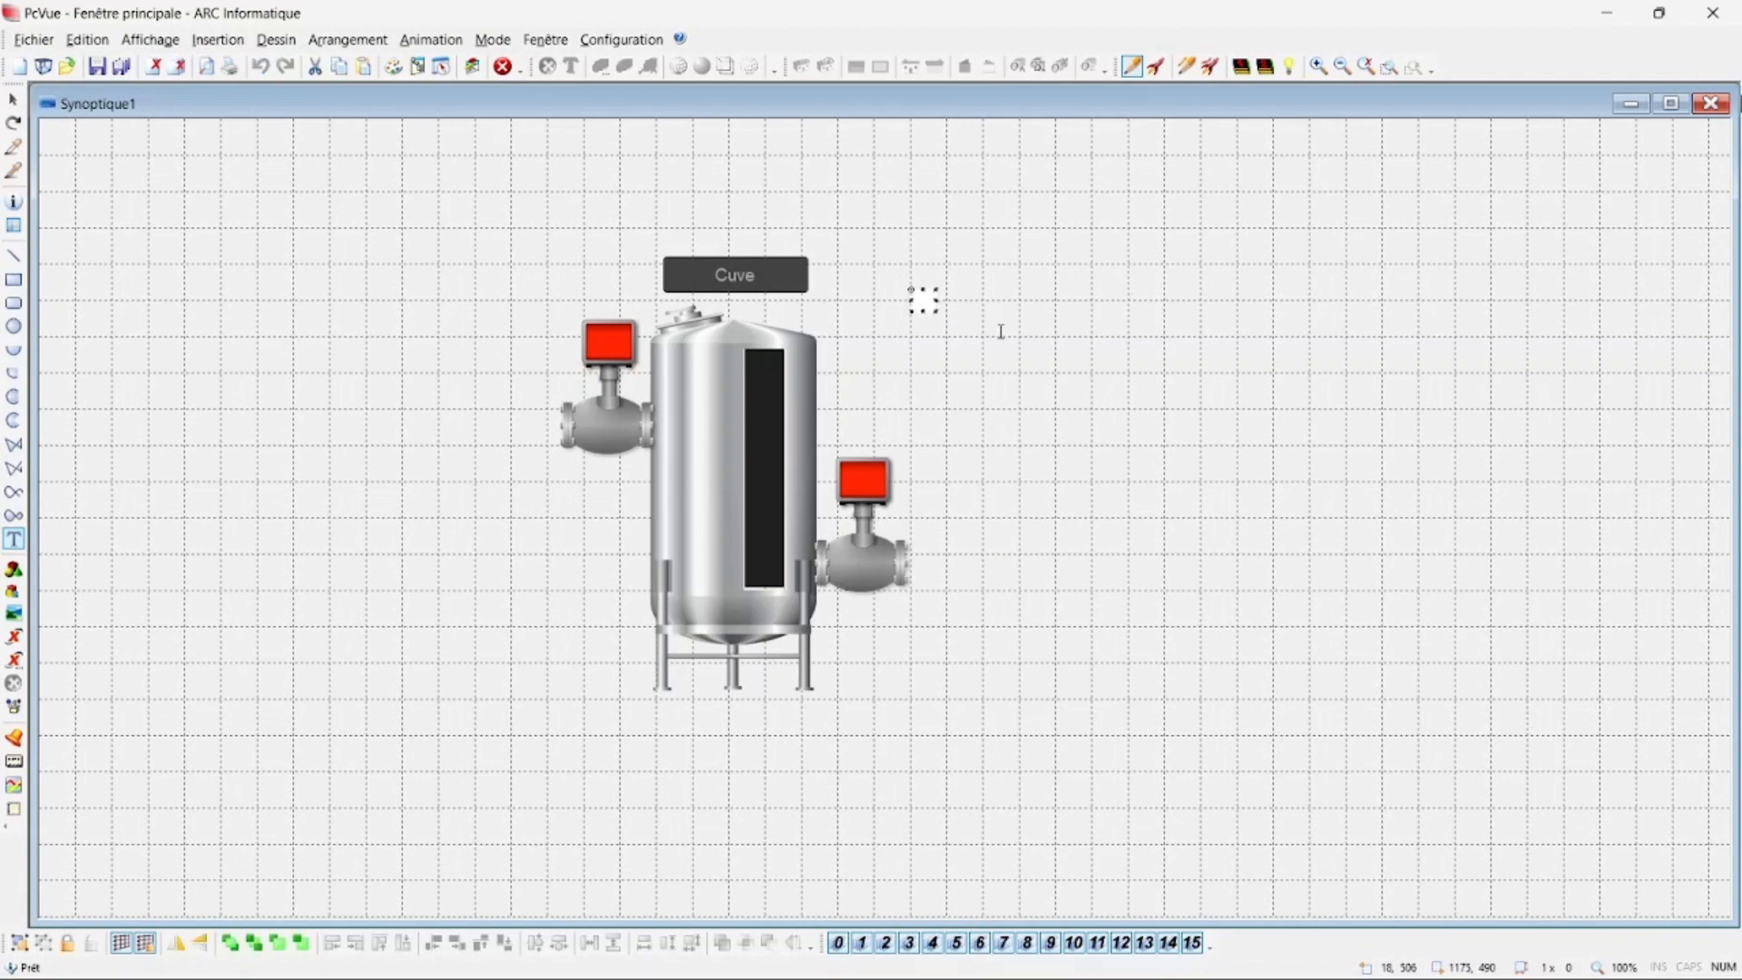
Make the new text object beside the tank's top read "Débit"
type("##")
left_click(1093, 397)
left_click(999, 334)
Give the Débit text a black text colour and a grey background
double_click(945, 308)
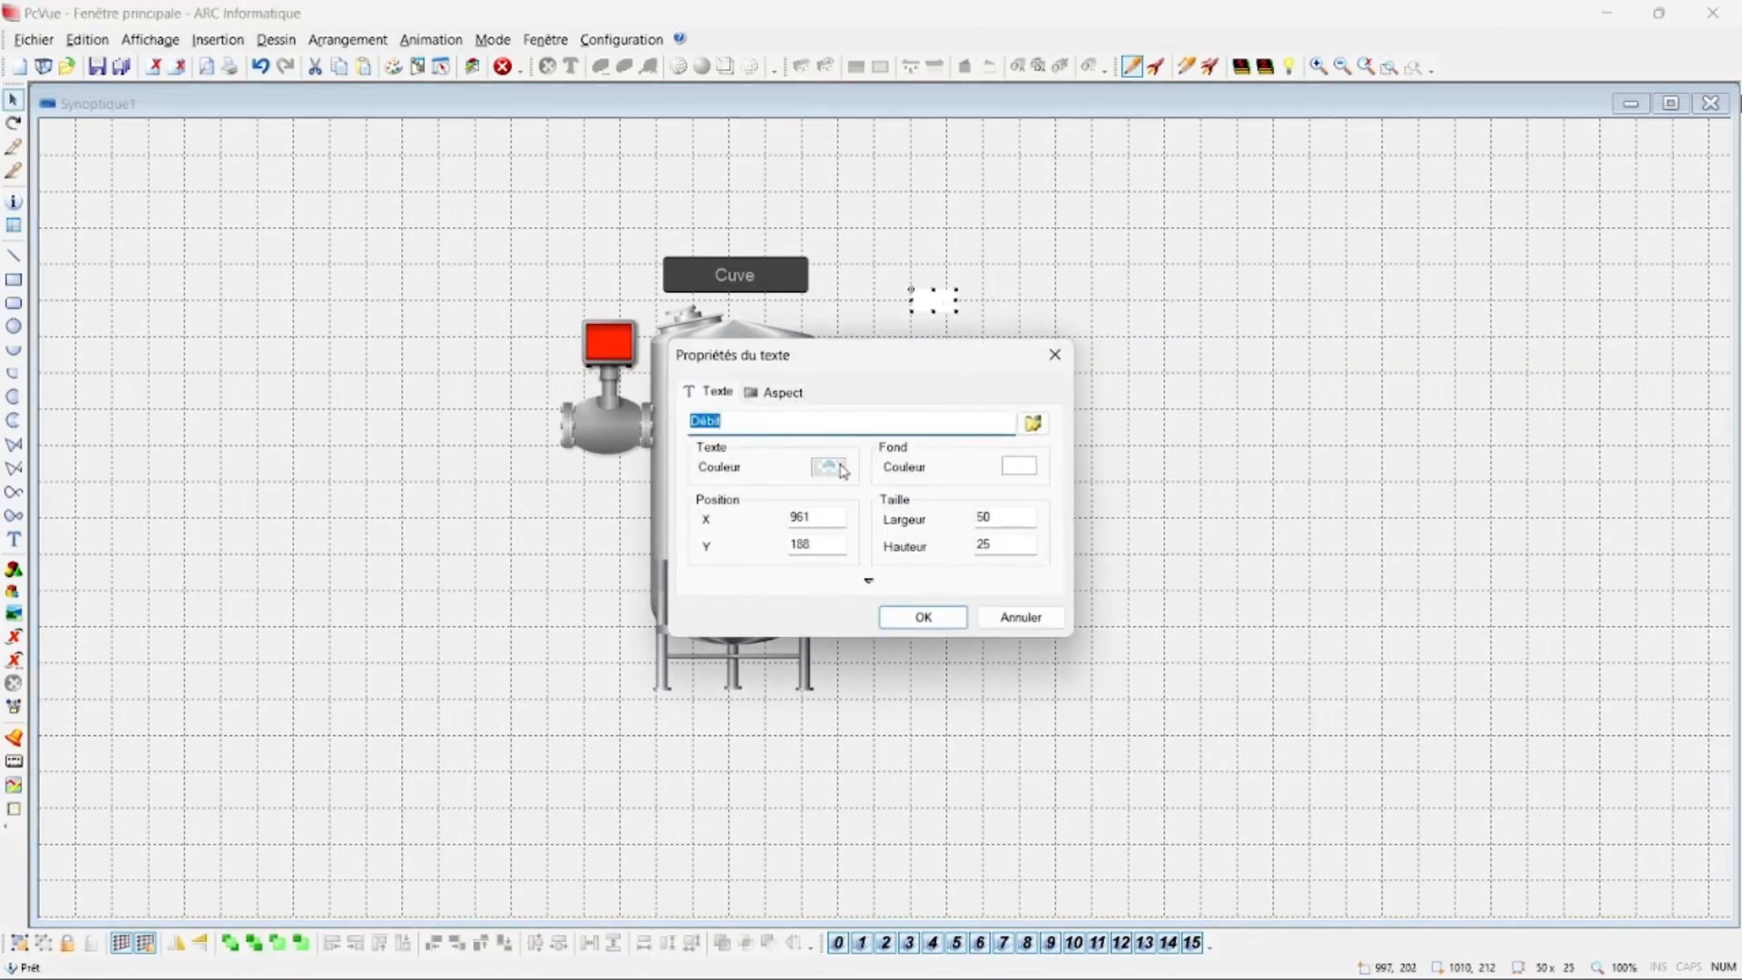
left_click(841, 469)
left_click(103, 215)
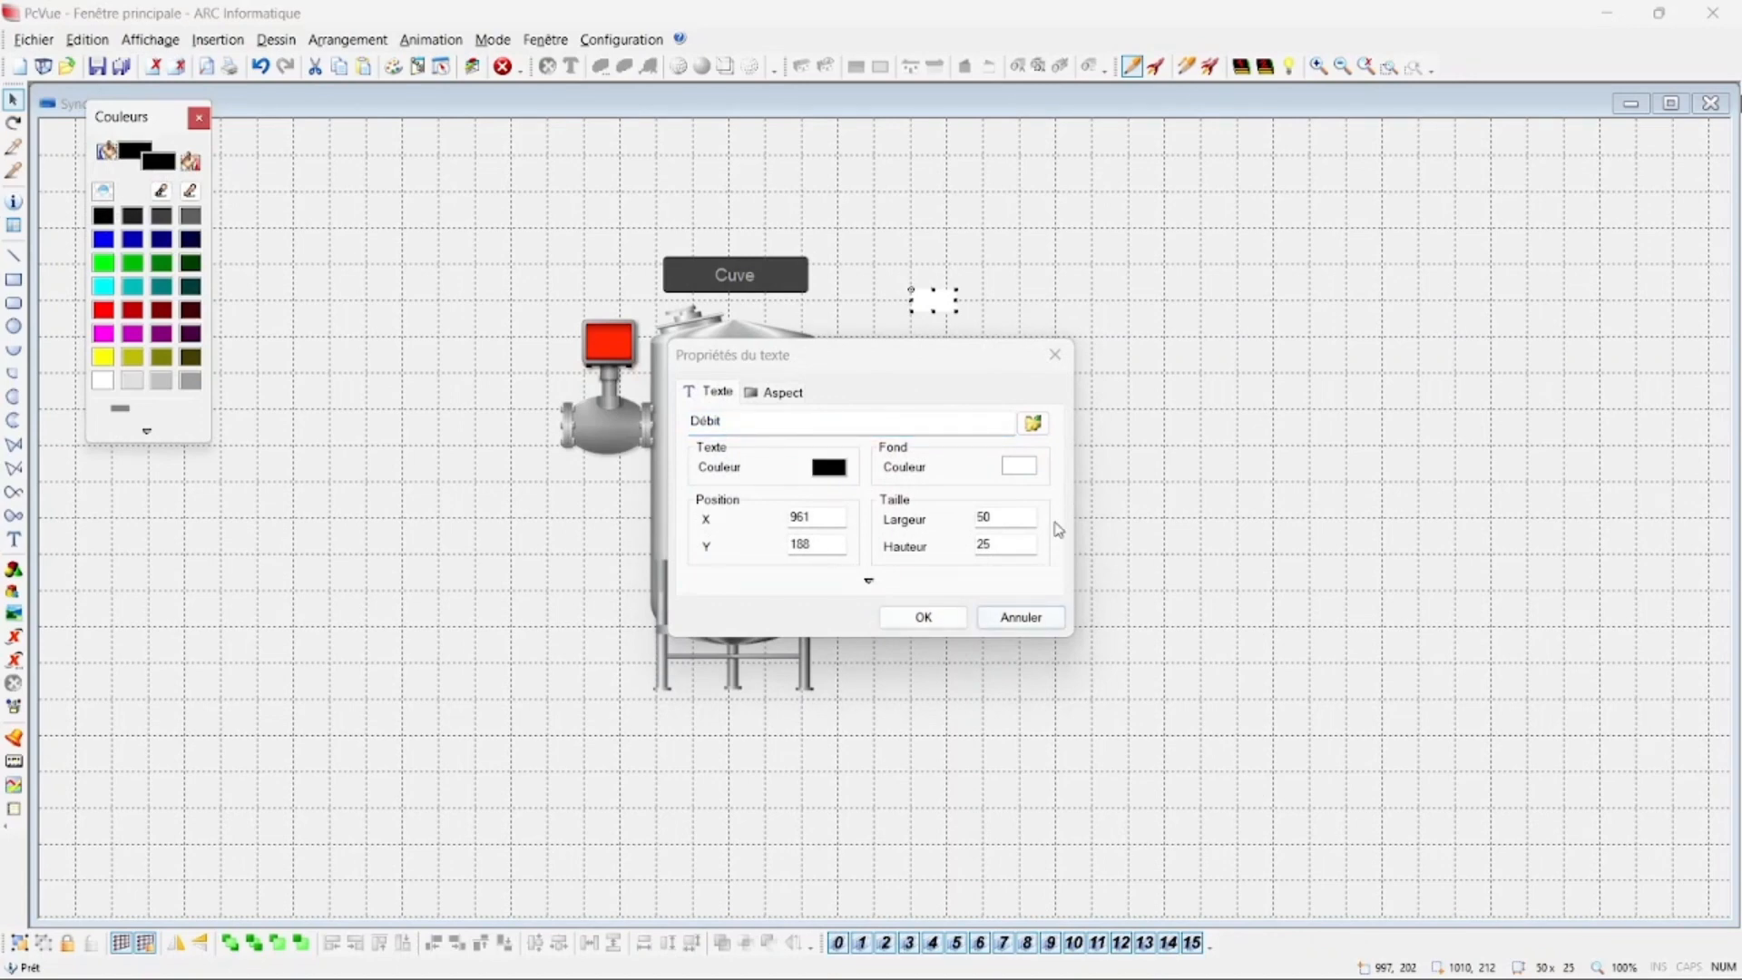
left_click(1018, 467)
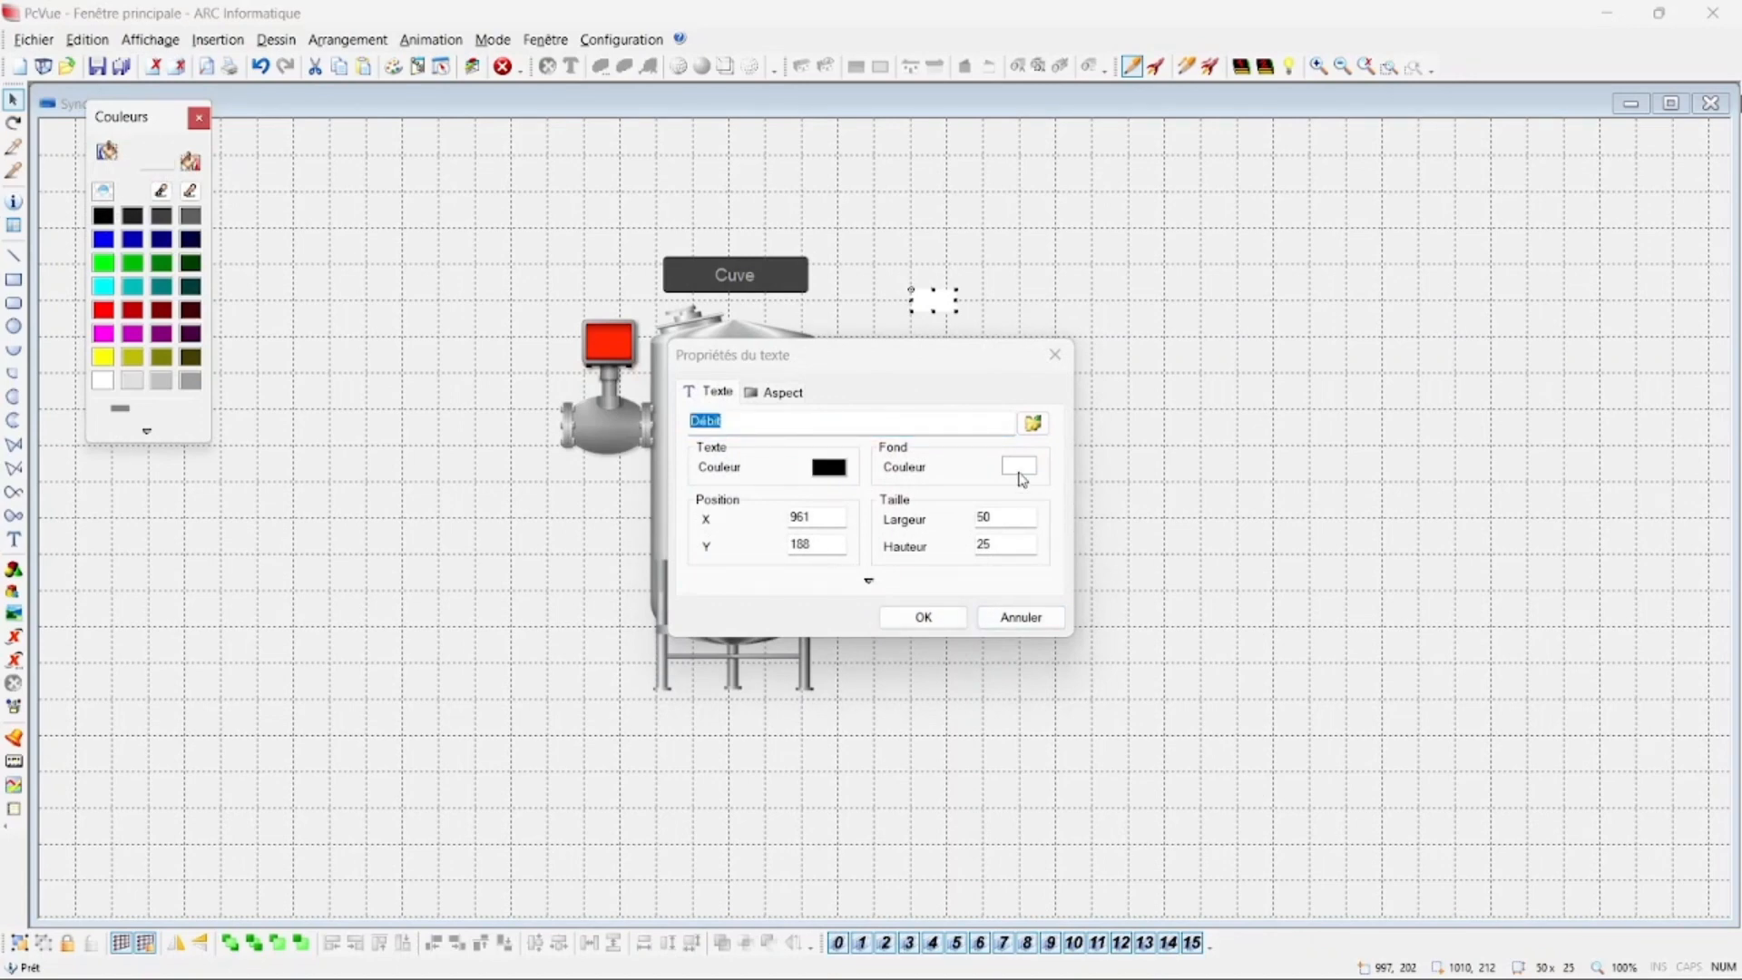
left_click(172, 378)
left_click(934, 618)
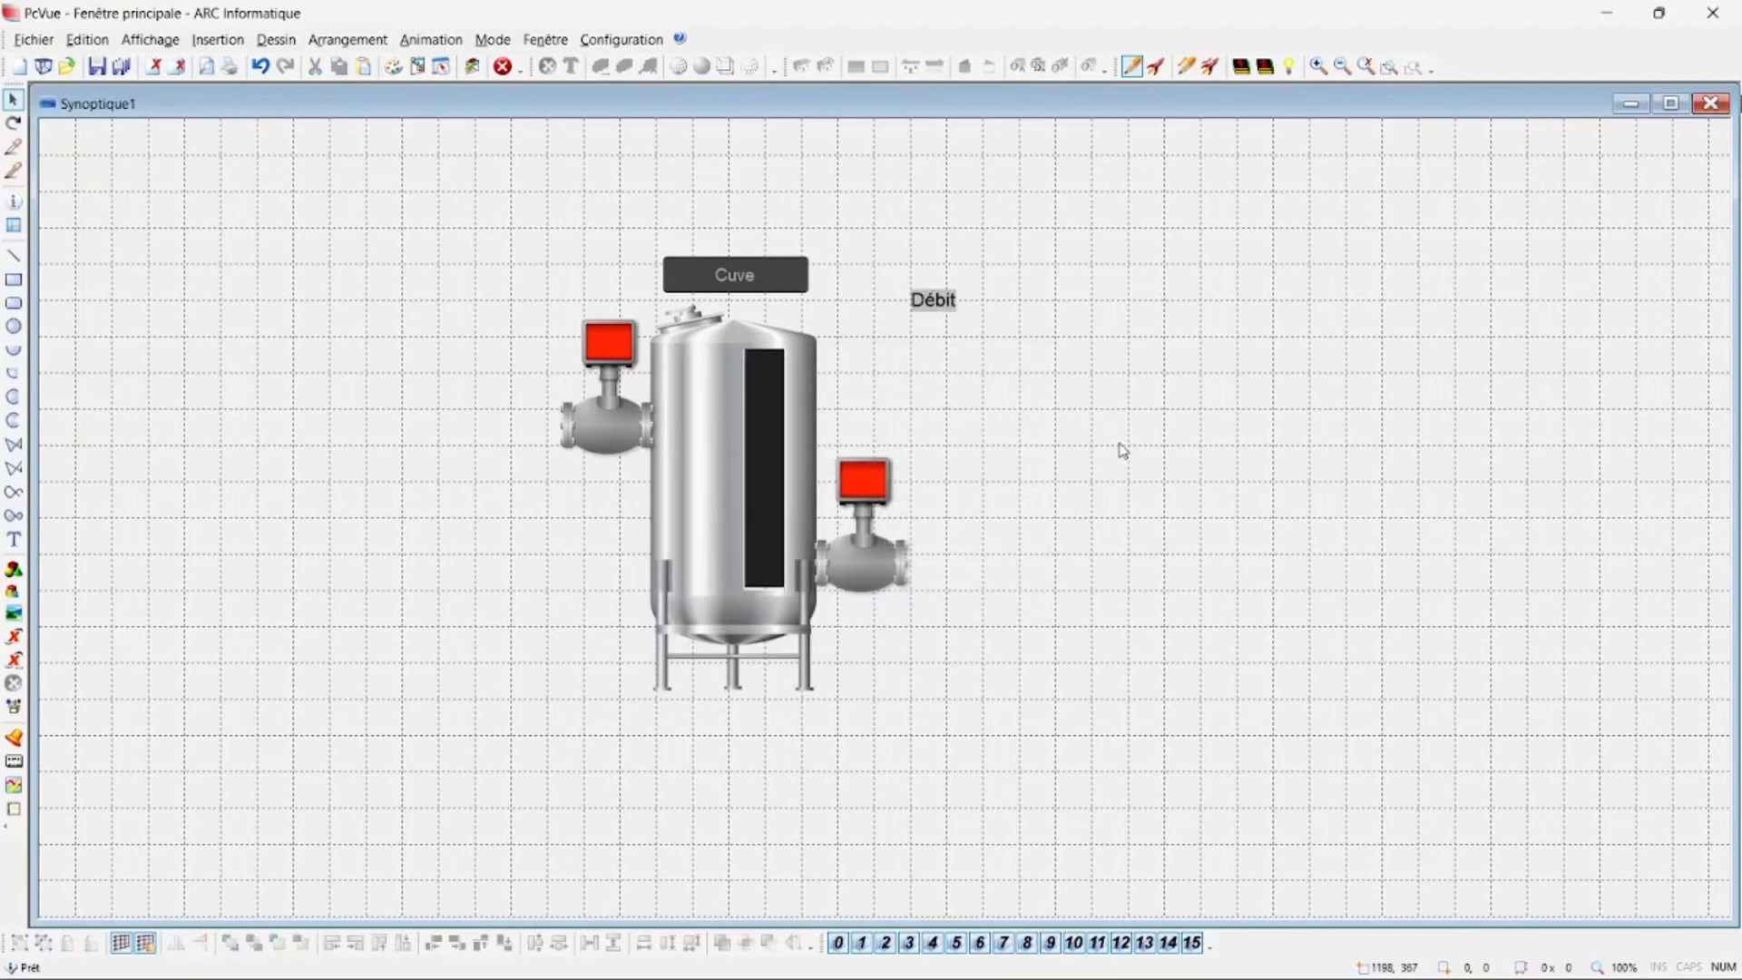
Change the label text to "Débit :" and widen its box to about 75 so the whole text fits
double_click(949, 304)
left_click(798, 420)
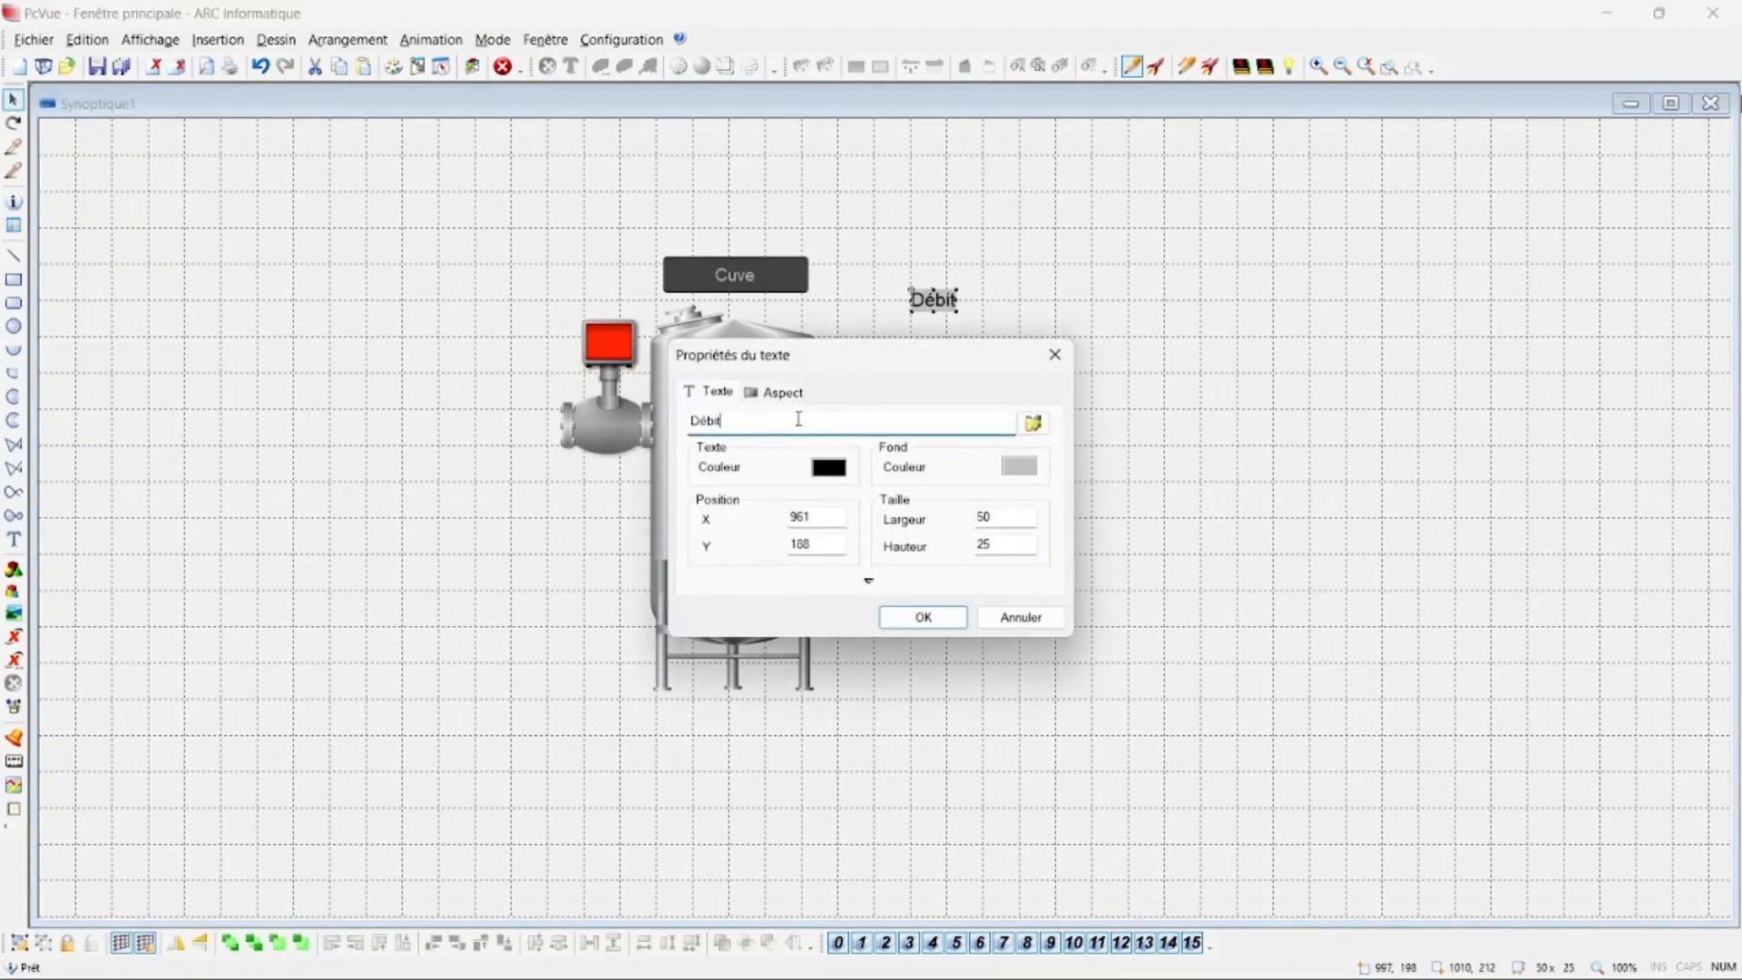
left_click(946, 626)
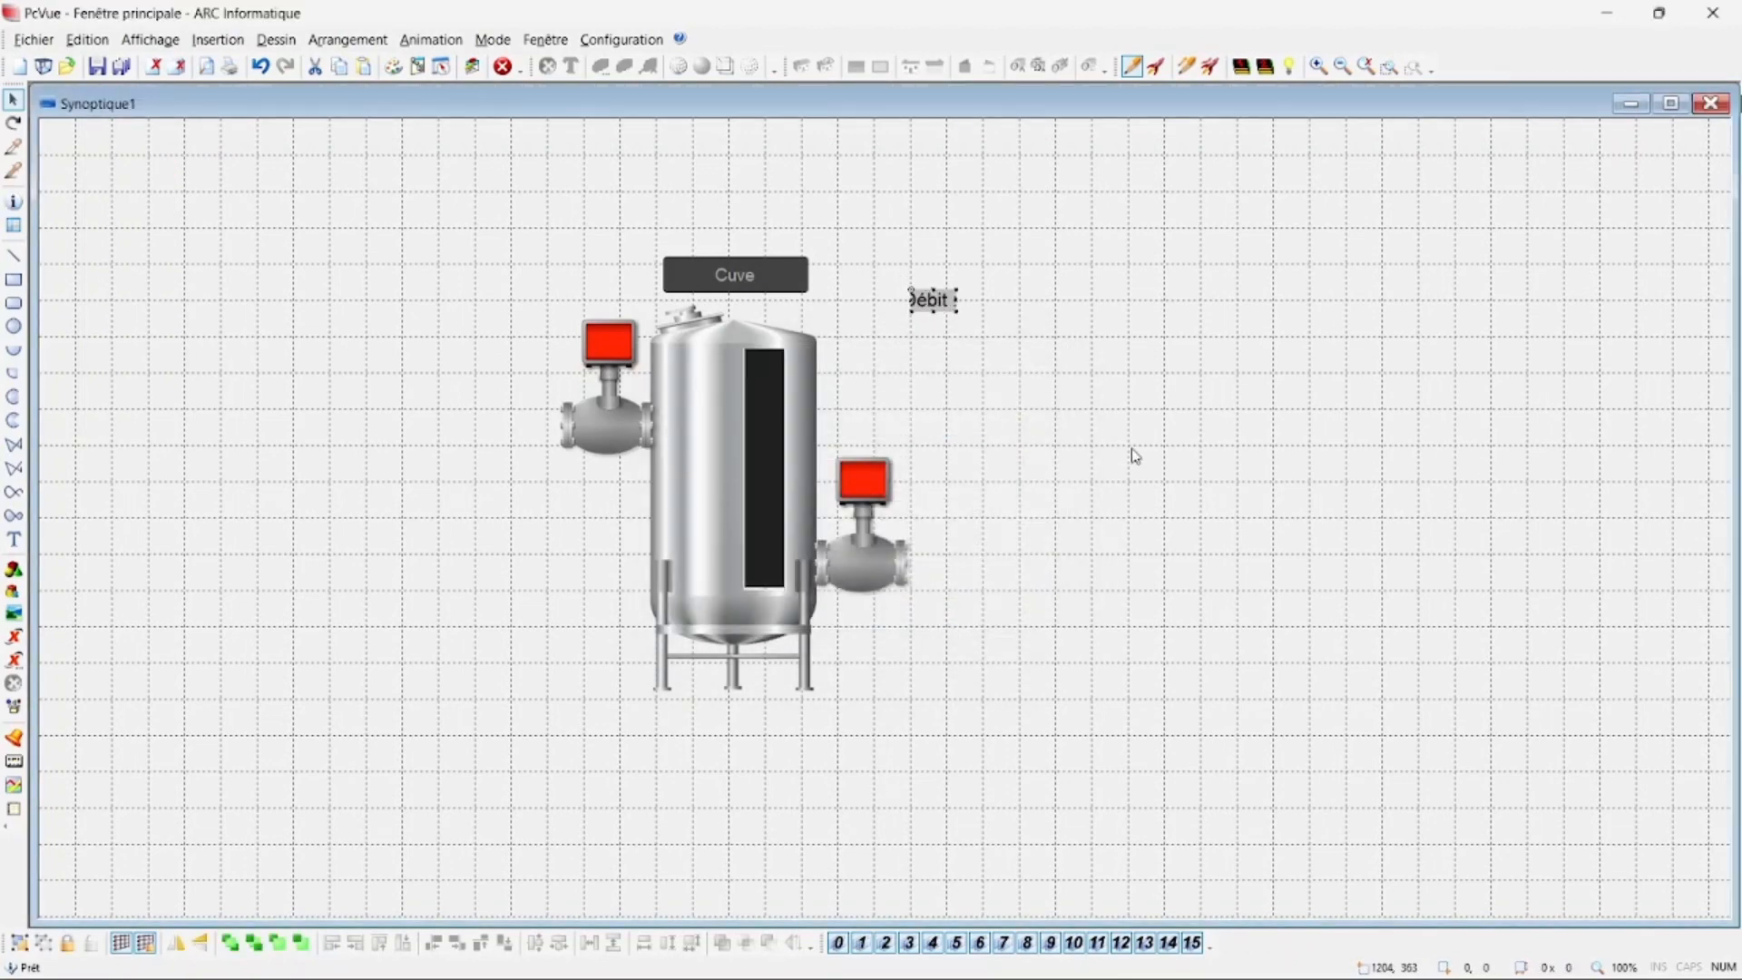
double_click(944, 305)
left_click(946, 614)
left_click_drag(911, 299, 888, 300)
left_click(966, 331)
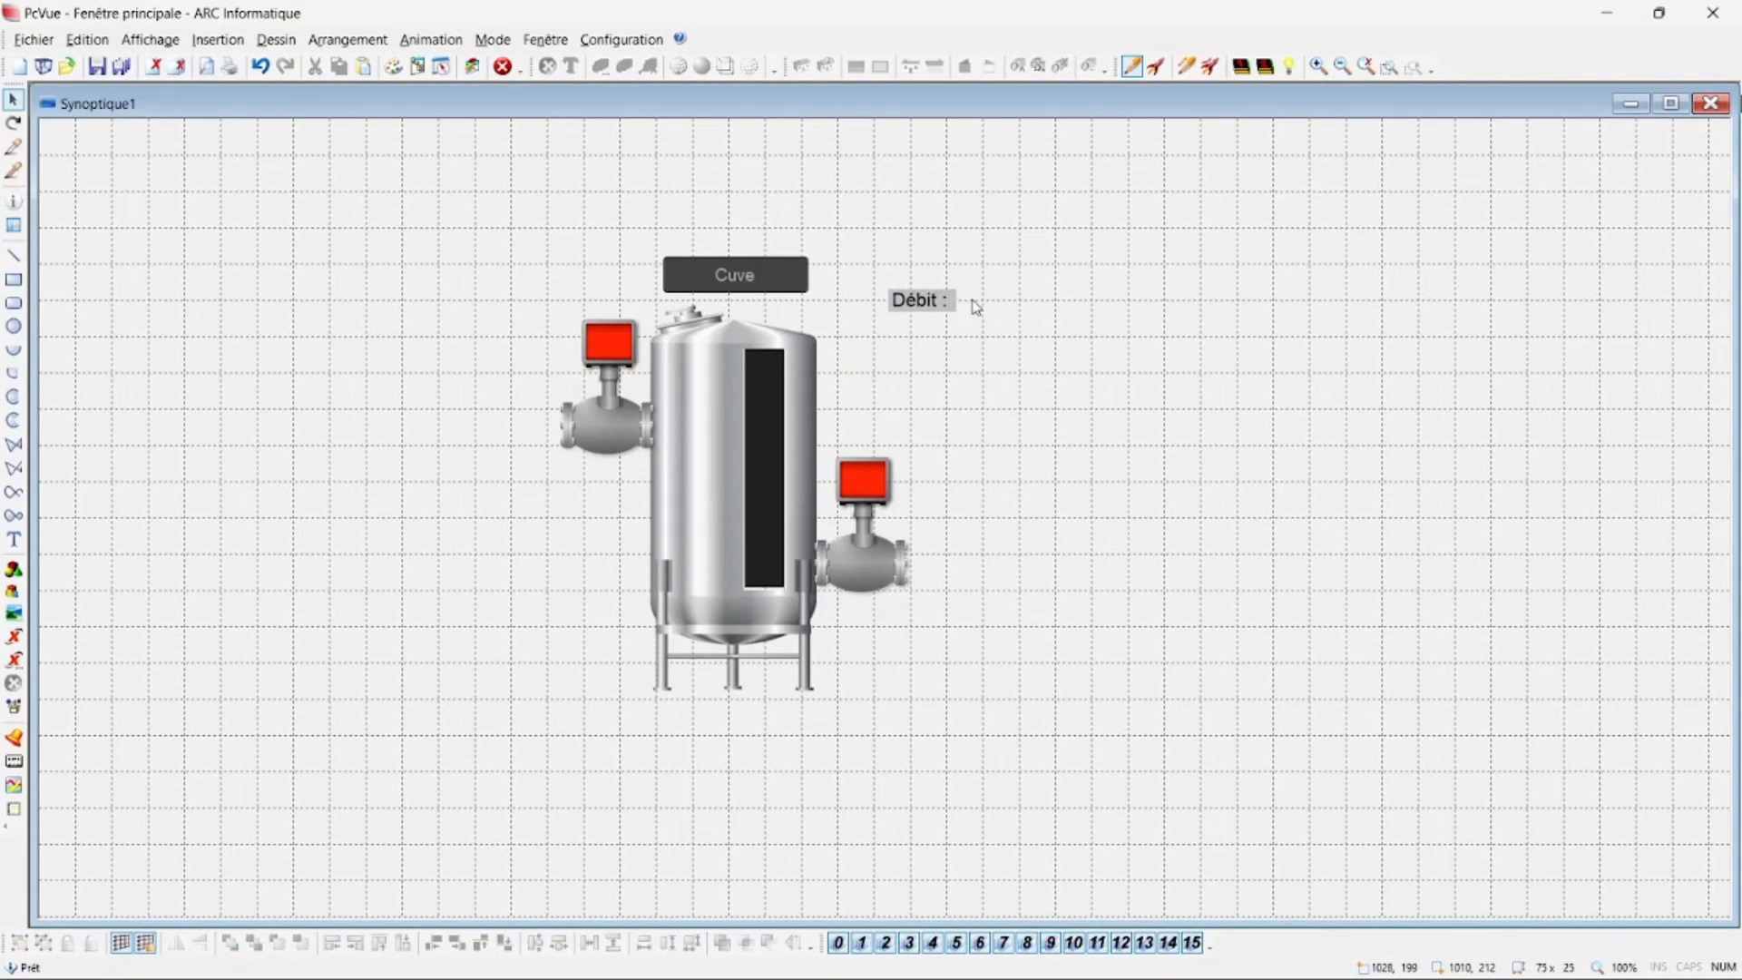
Add a text object reading "XXXX" immediately to the right of the Débit label and check its properties
left_click(14, 539)
left_click(957, 300)
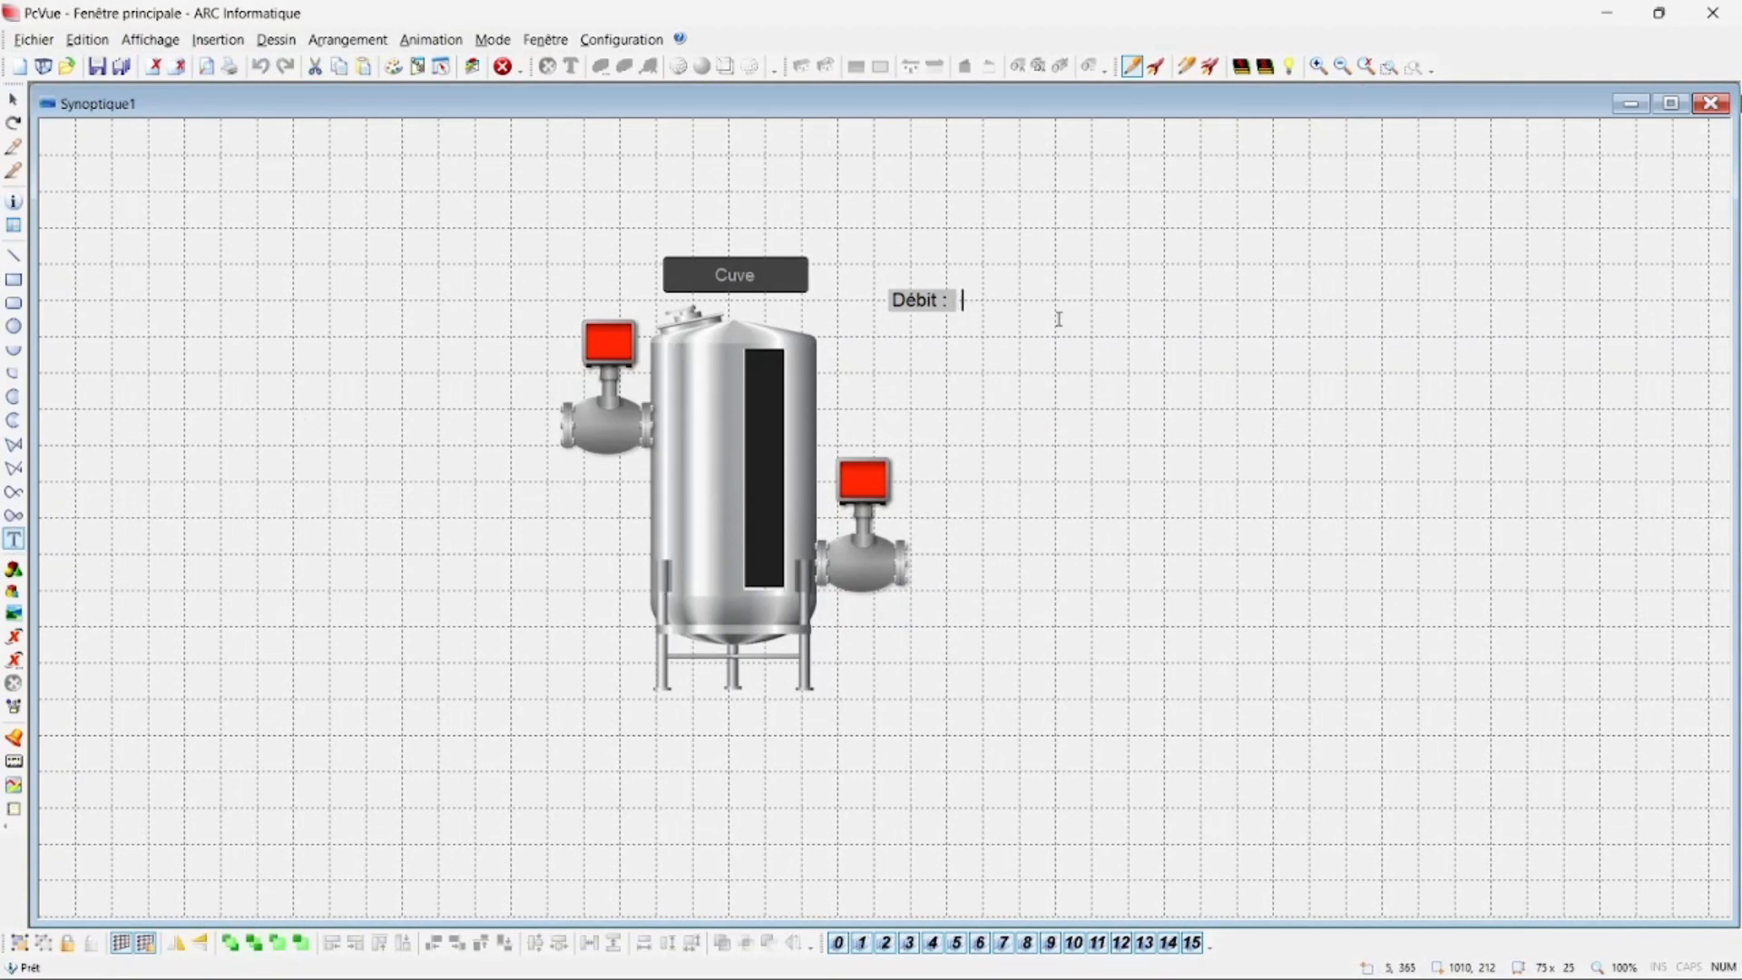
type("XXXX")
key("Escape")
double_click(1002, 300)
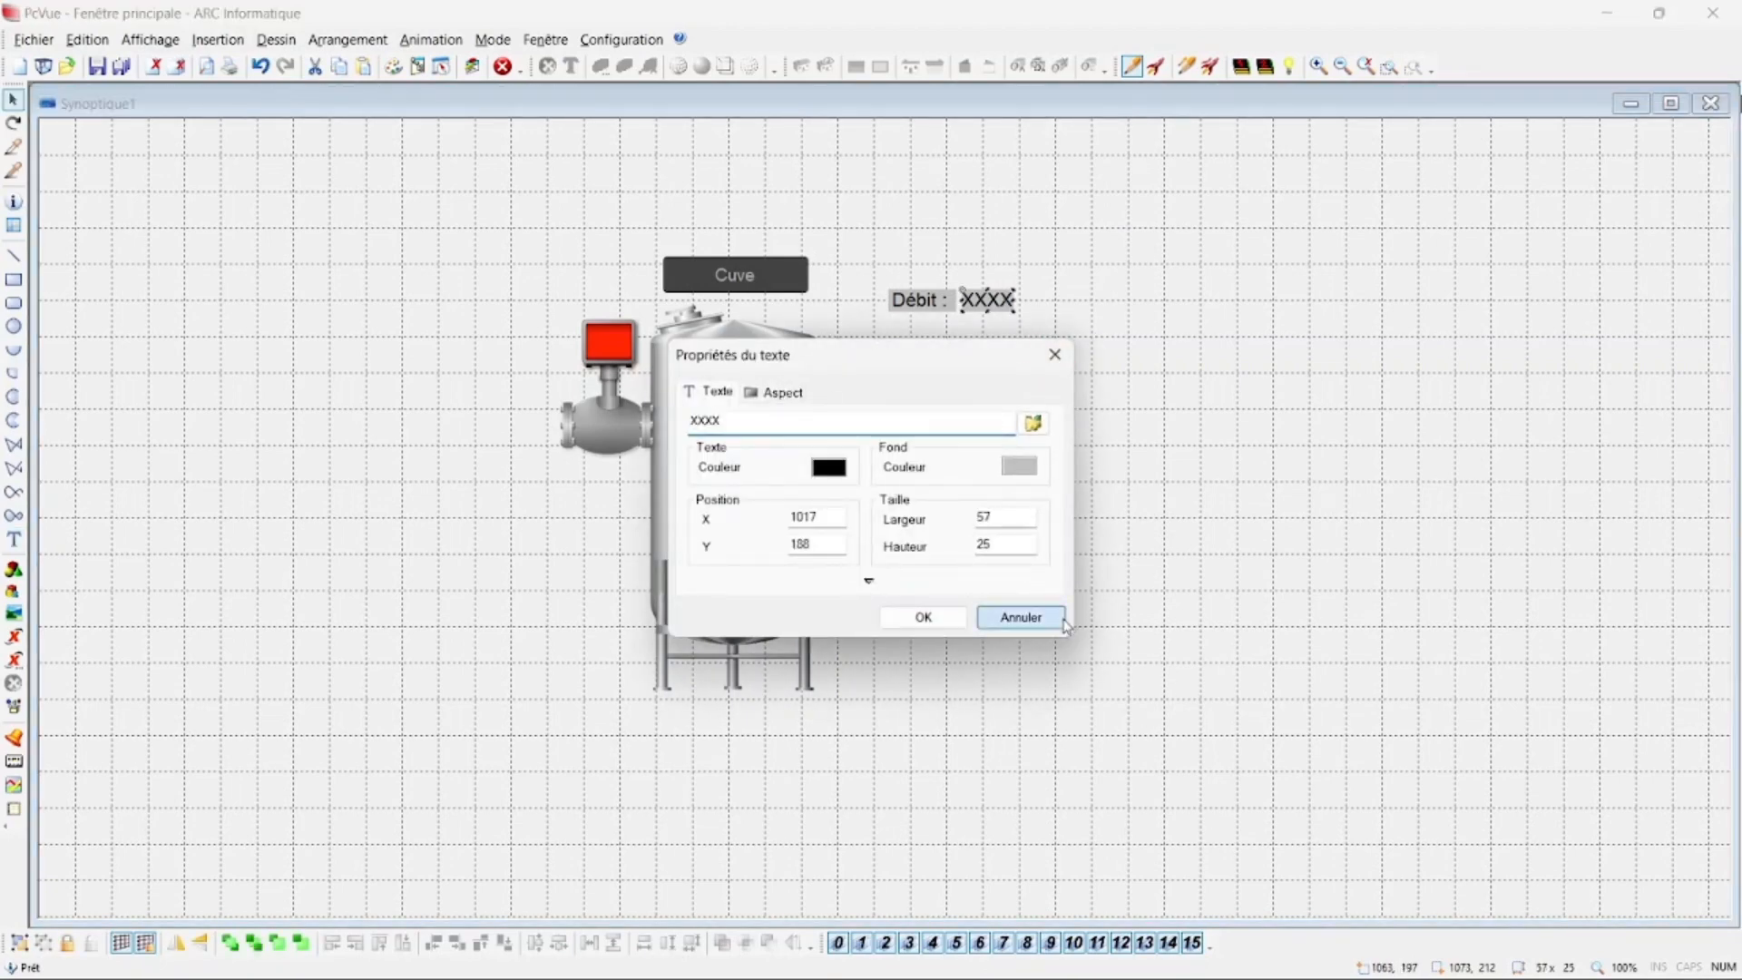
left_click(1018, 618)
Add a measure display animation to the XXXX text, linked to System.OPCUA.Network01.Server01.Debit with display set to Valeur and format Auto
right_click(1013, 304)
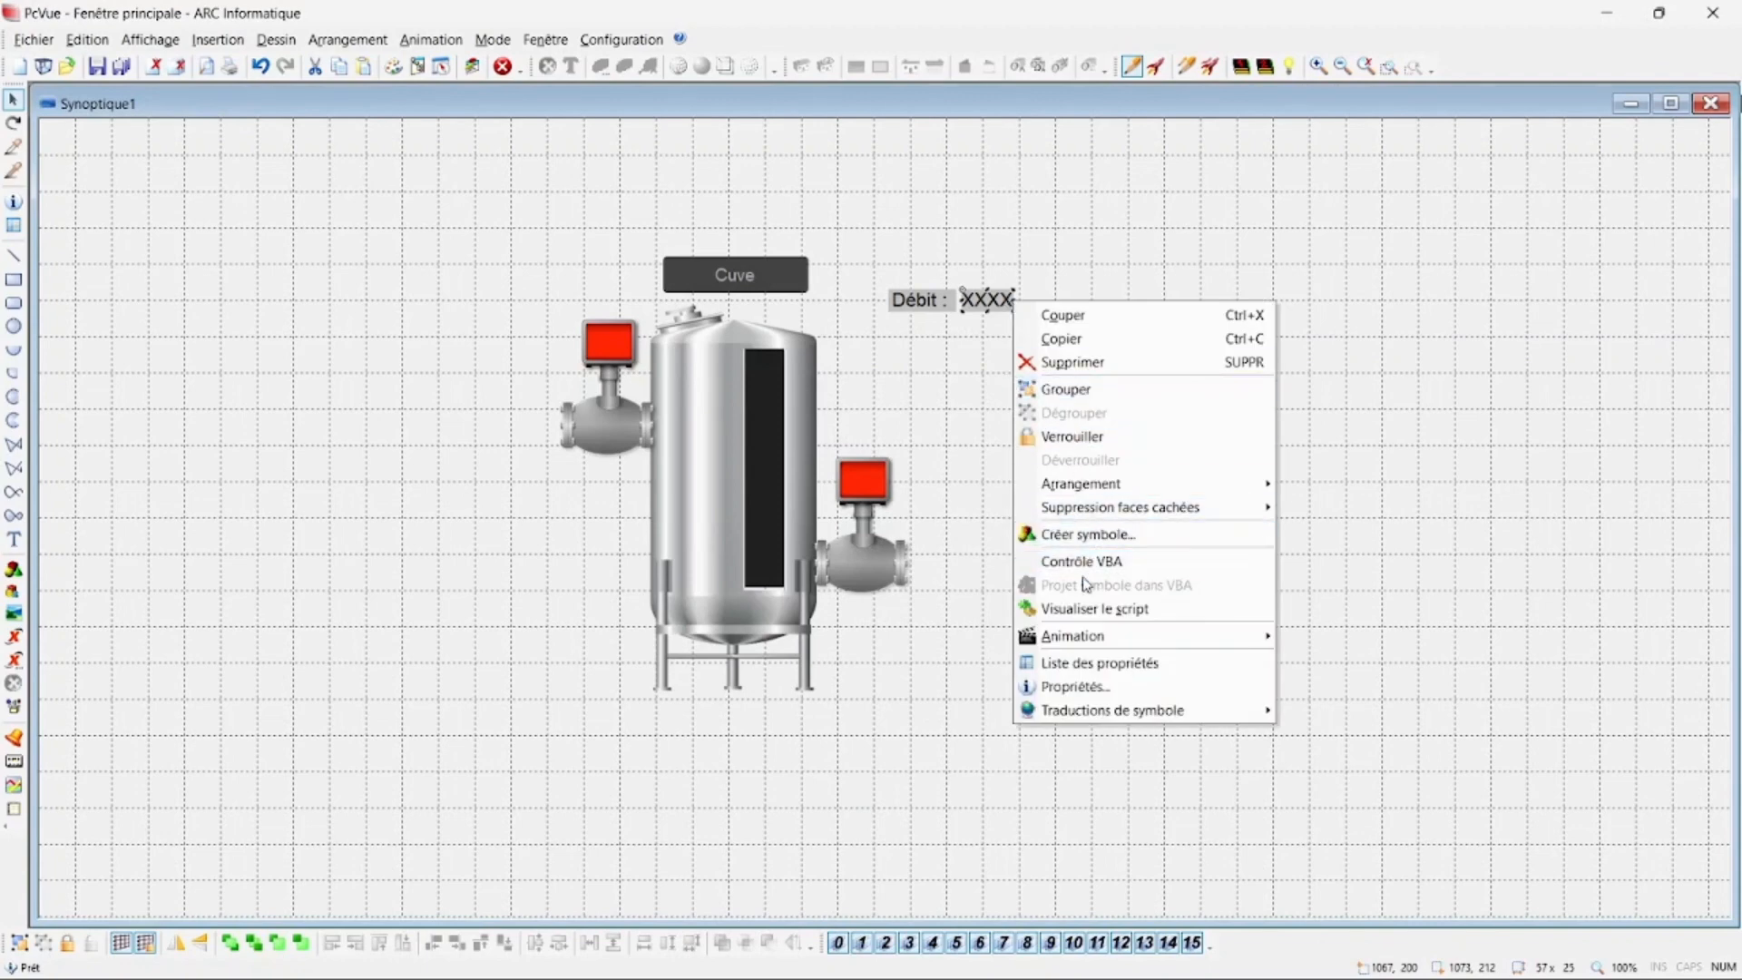
mouse_move(1093, 635)
mouse_move(1312, 663)
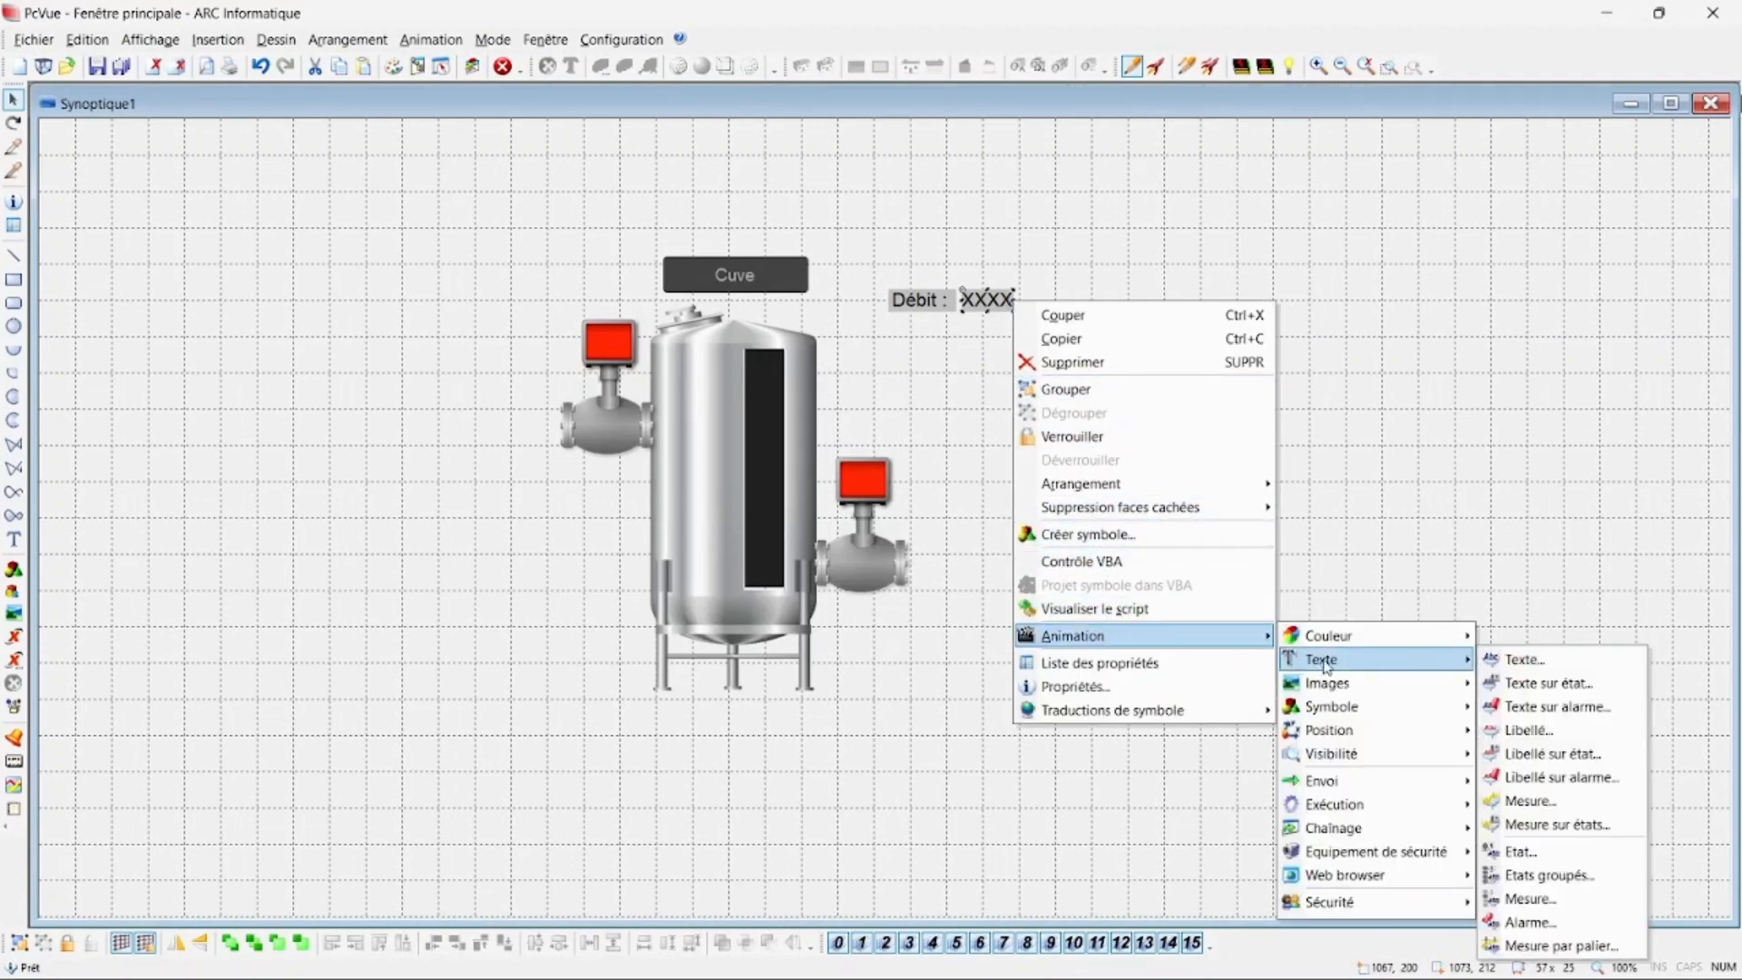
left_click(1588, 798)
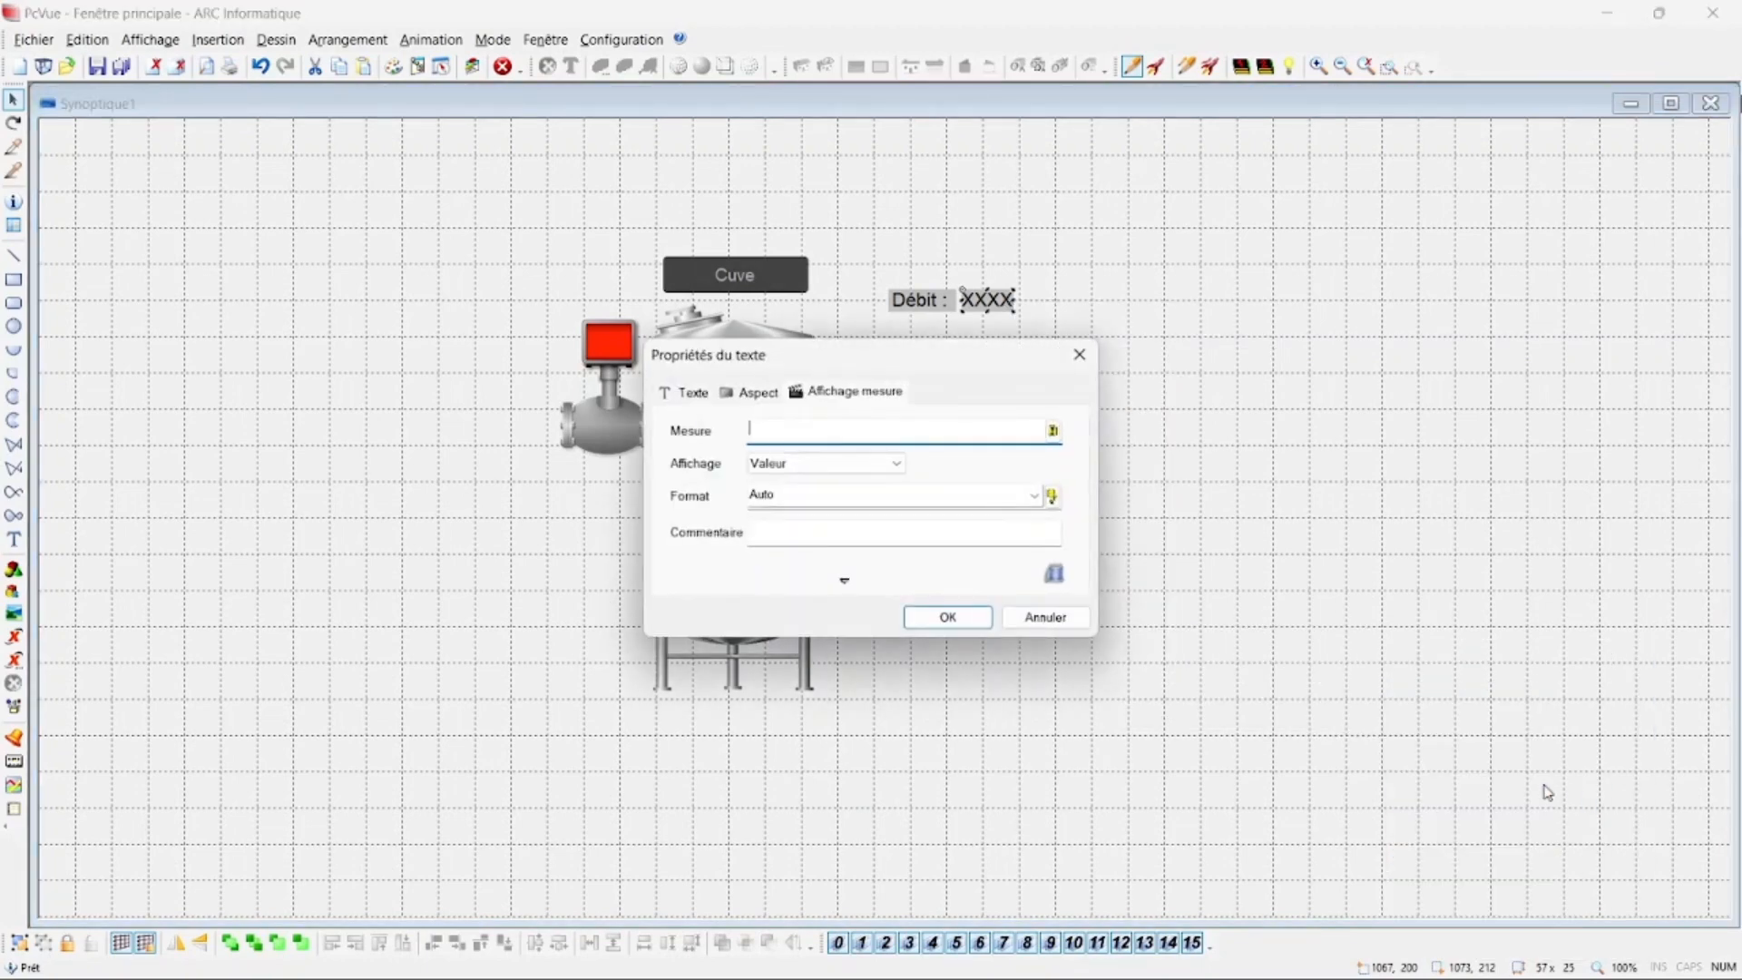
left_click(1053, 432)
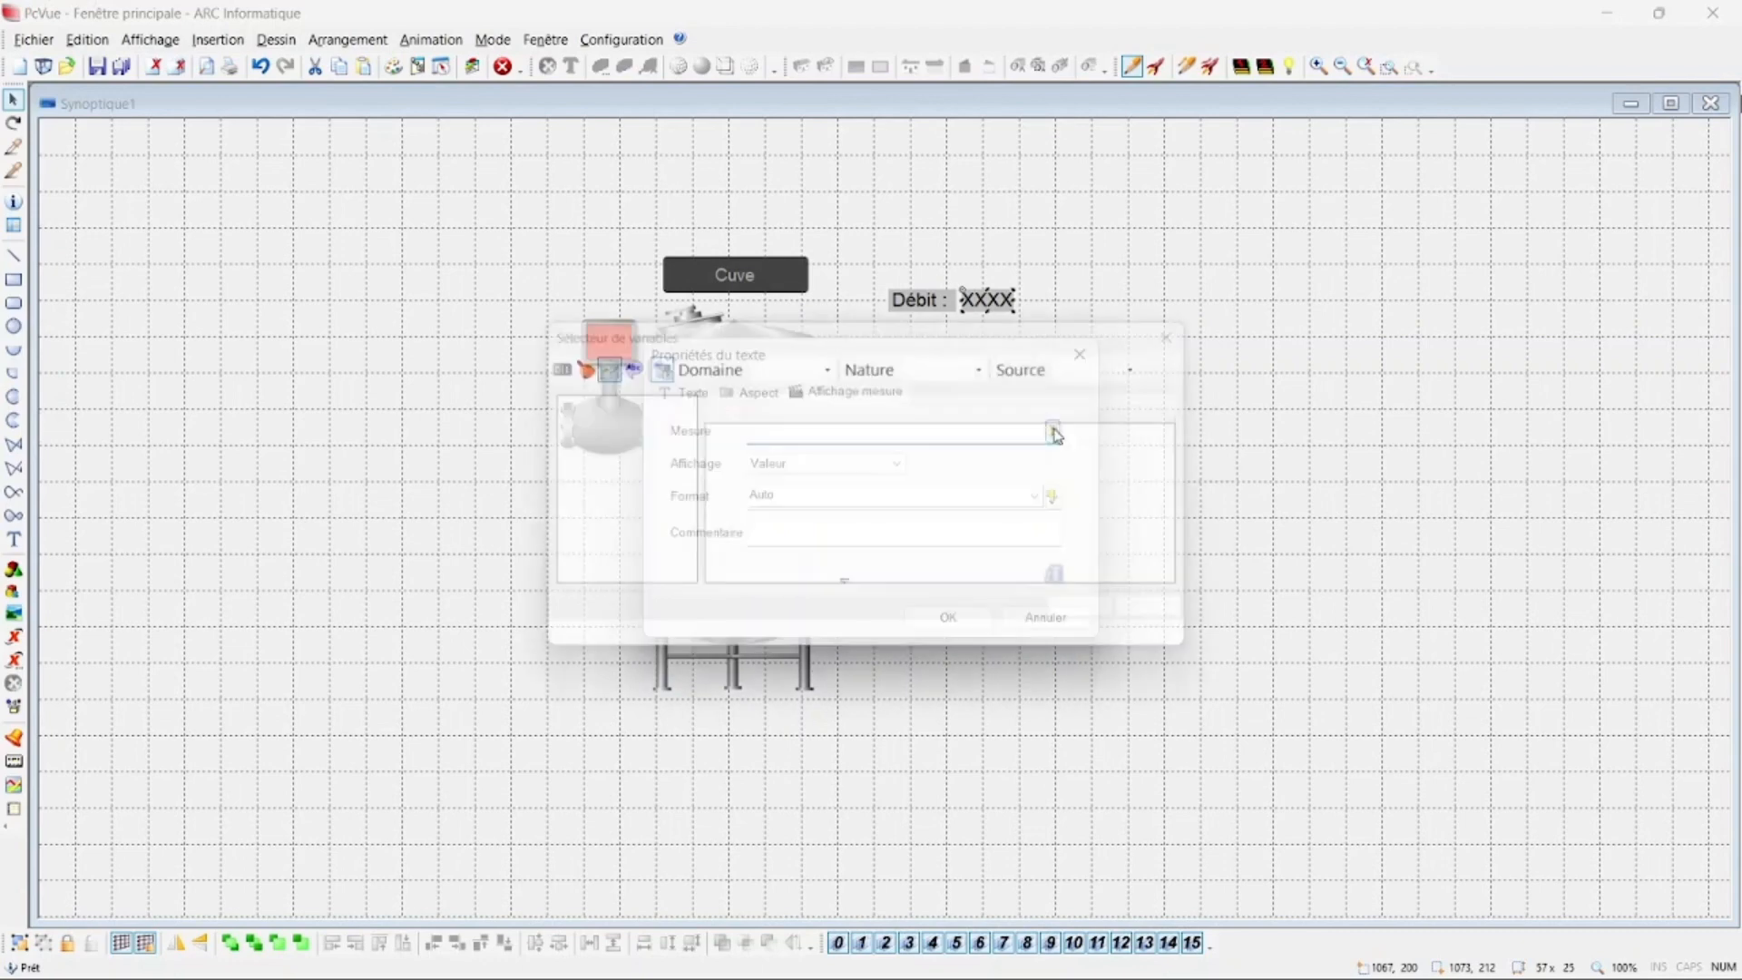
double_click(758, 468)
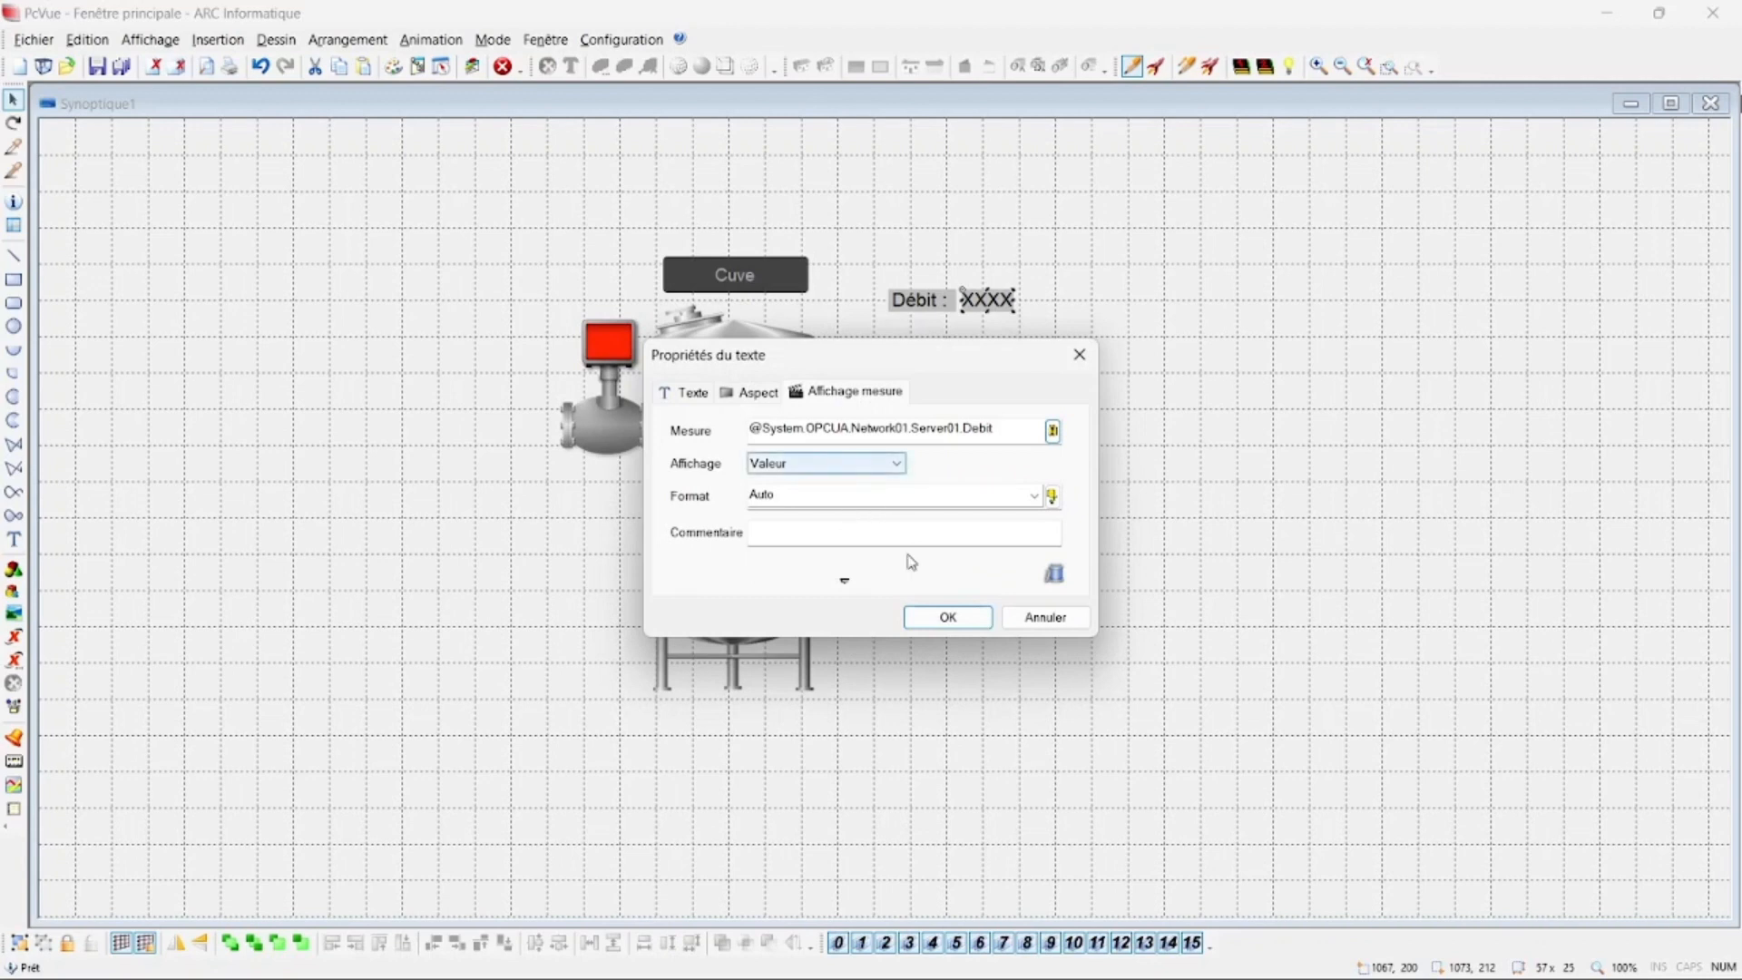
left_click(944, 622)
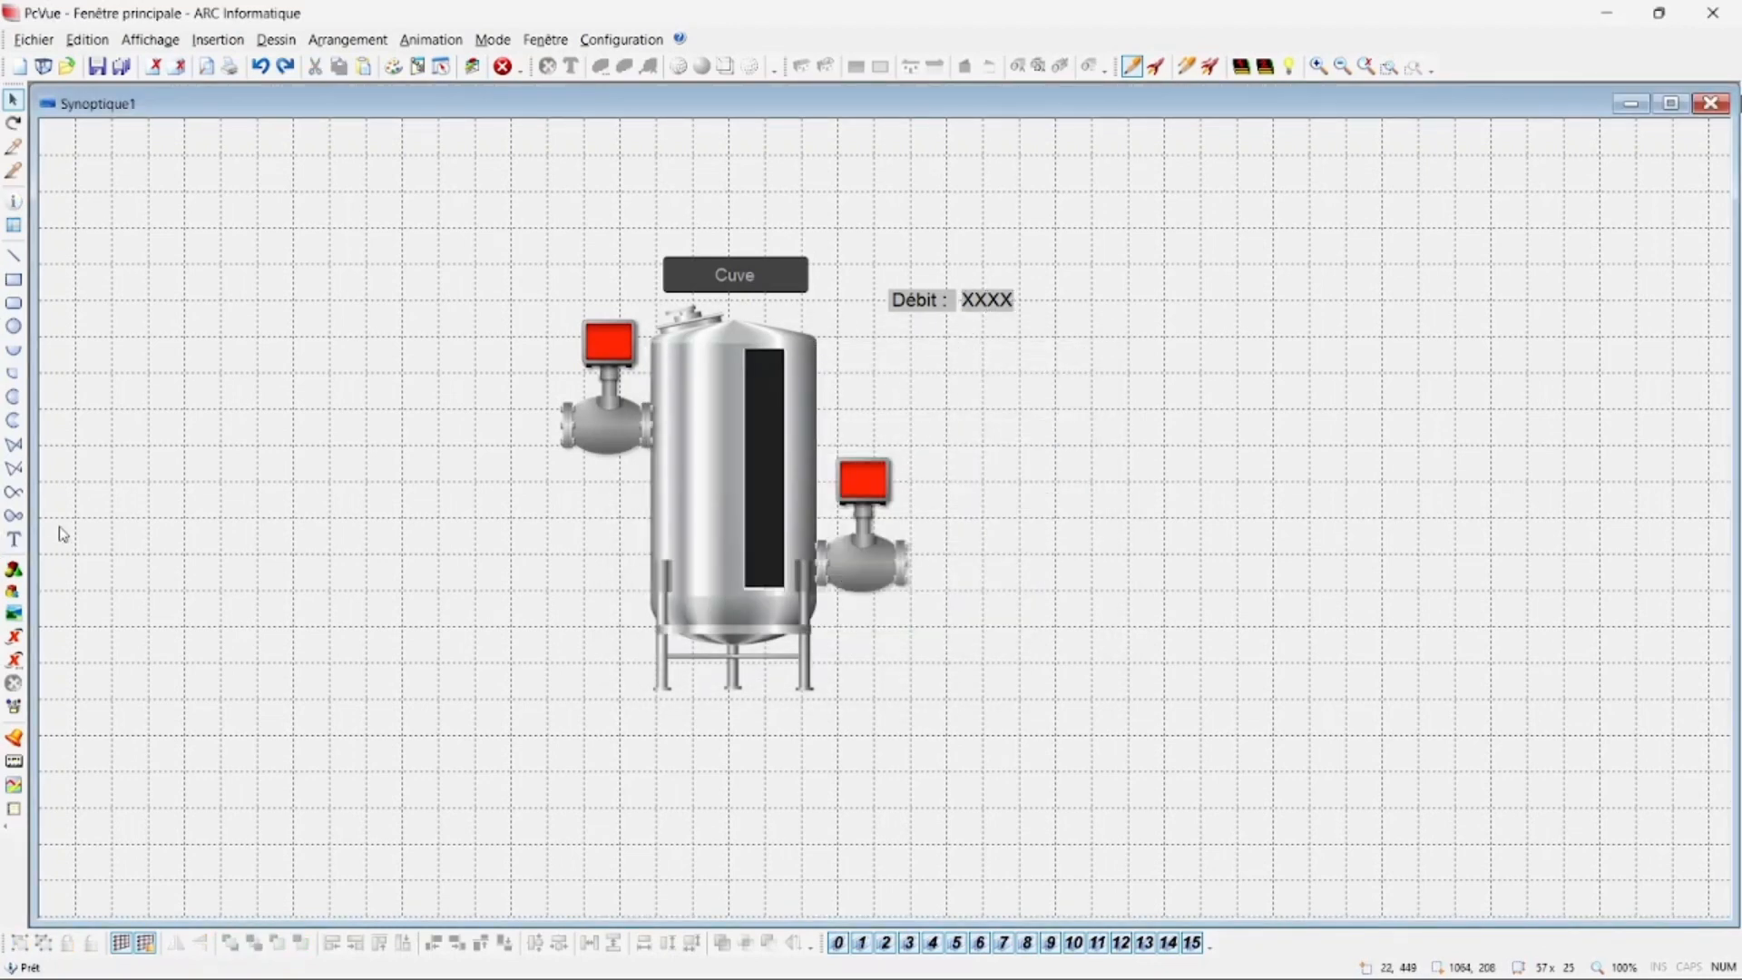
Draw a grey rectangle about 201 by 97 to the right of the XXXX text, level with it
left_click(14, 280)
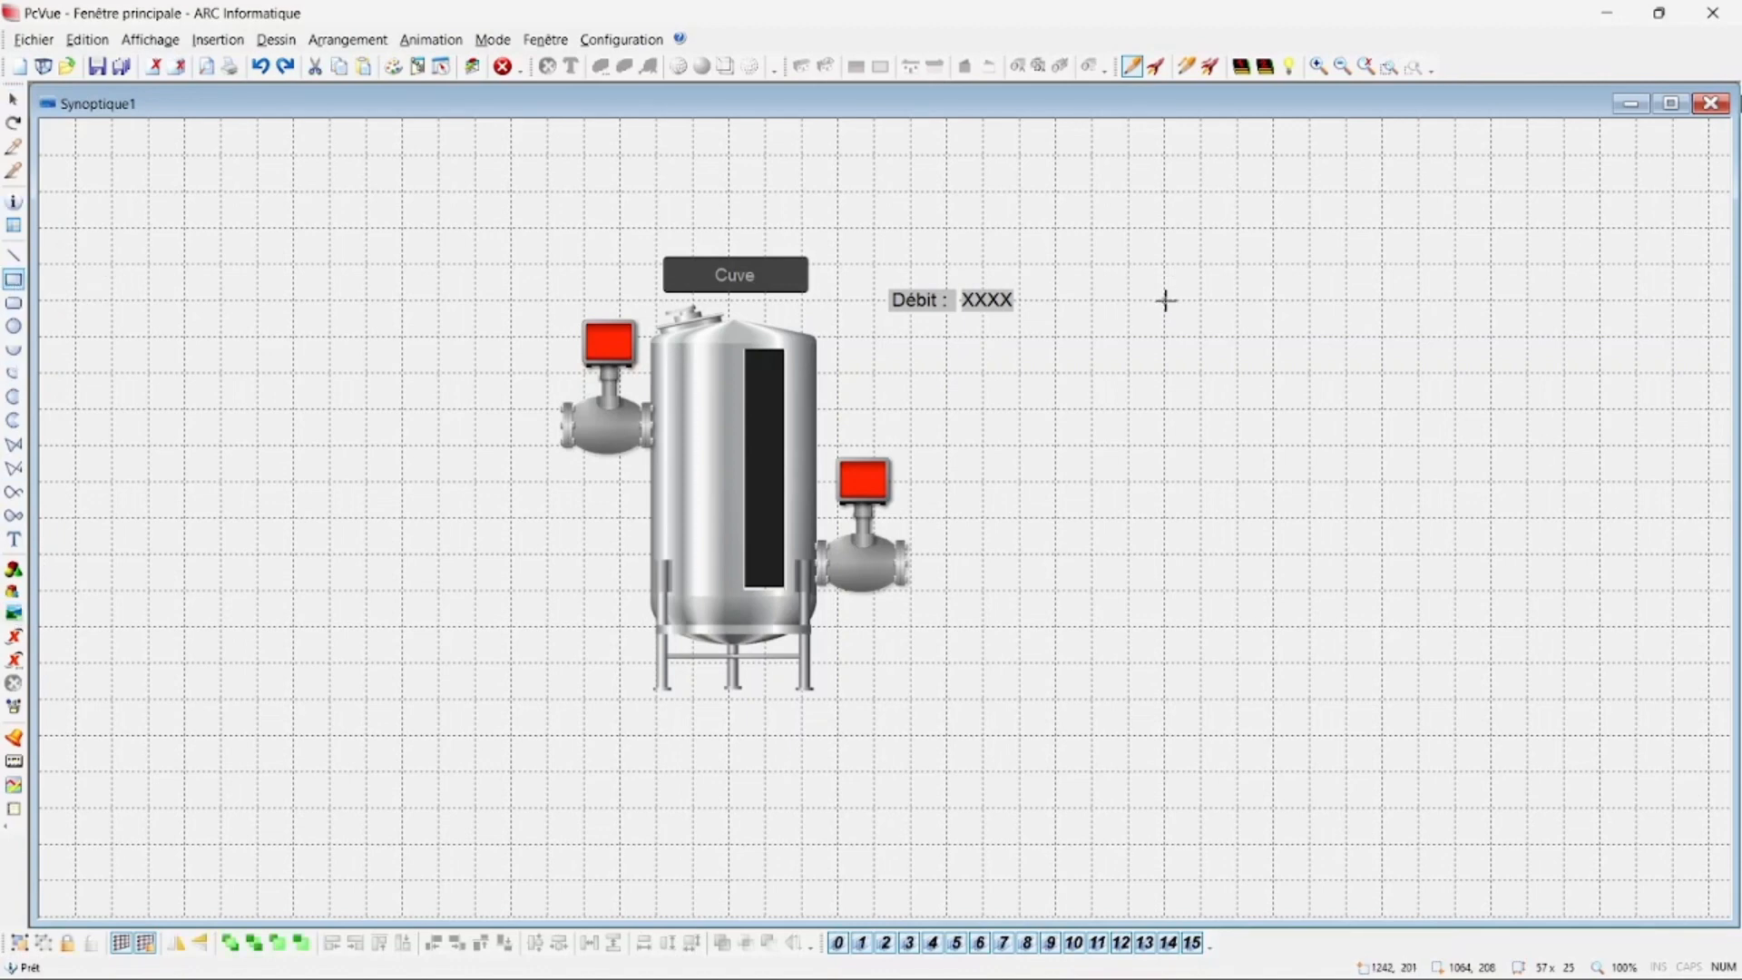
mouse_move(1166, 299)
left_mouse_down()
mouse_move(1324, 393)
mouse_move(1346, 388)
left_mouse_up()
double_click(1277, 356)
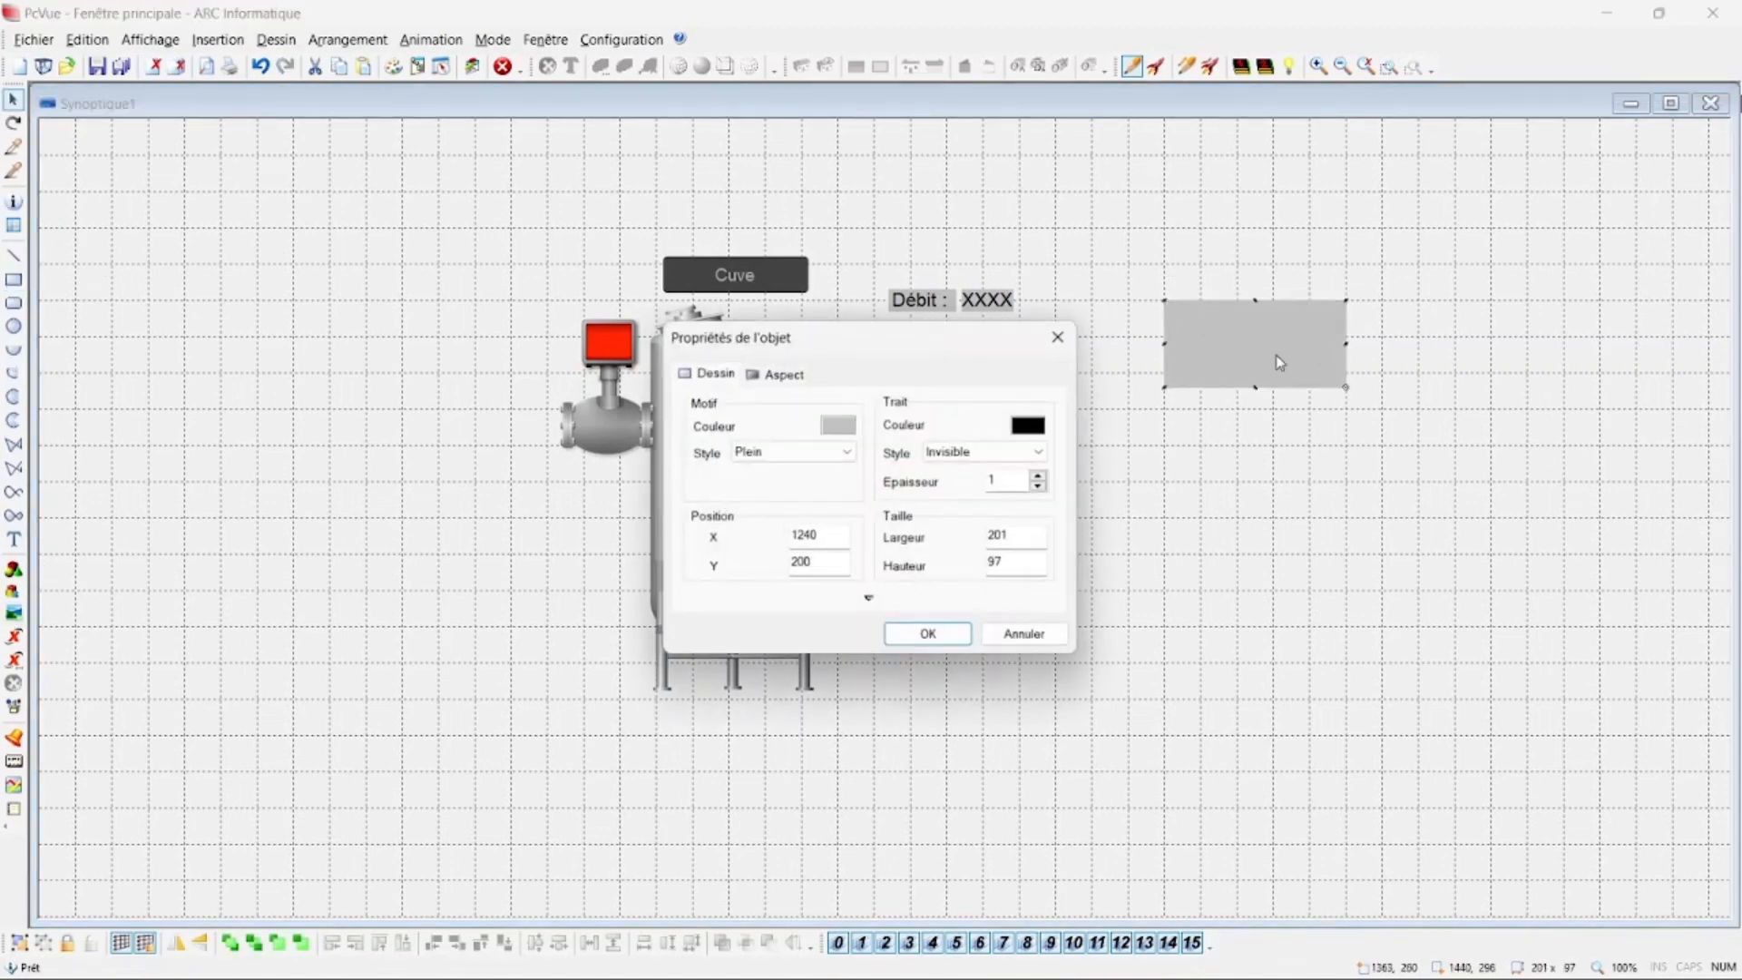
left_click(1061, 335)
Add a Commande animée animation to the rectangle that inverts the state System.OPCUA.Network01.Server01.V1vir in direct mode
right_click(1232, 336)
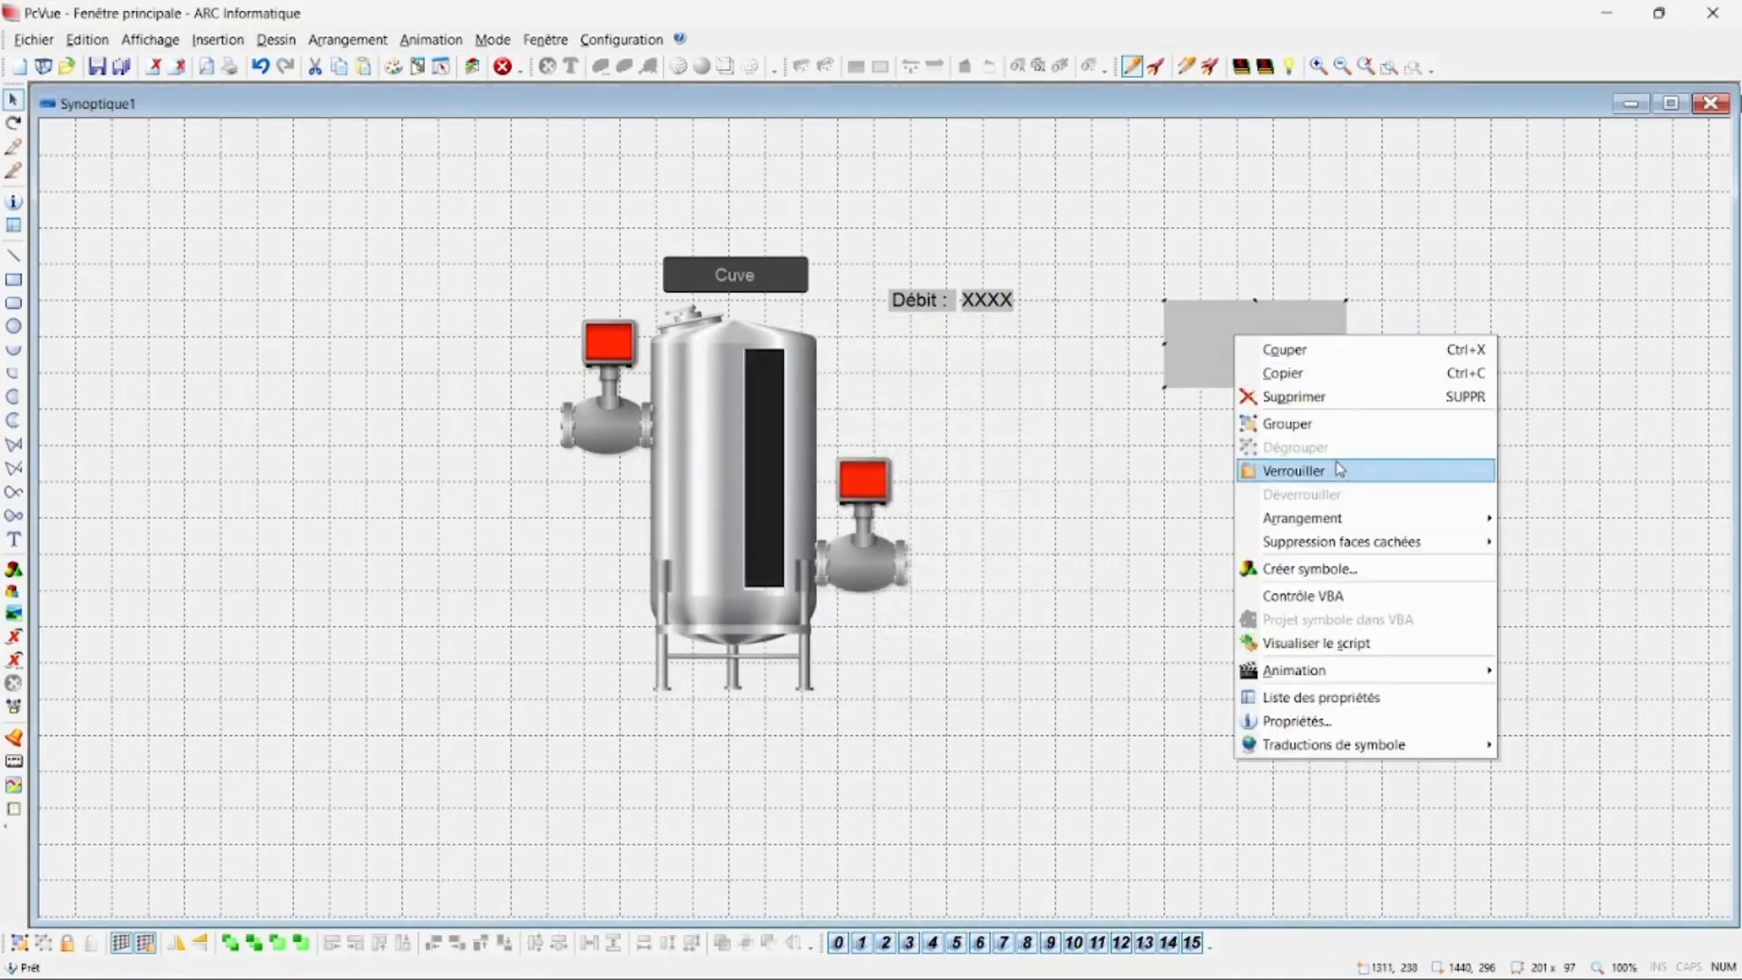
mouse_move(1326, 674)
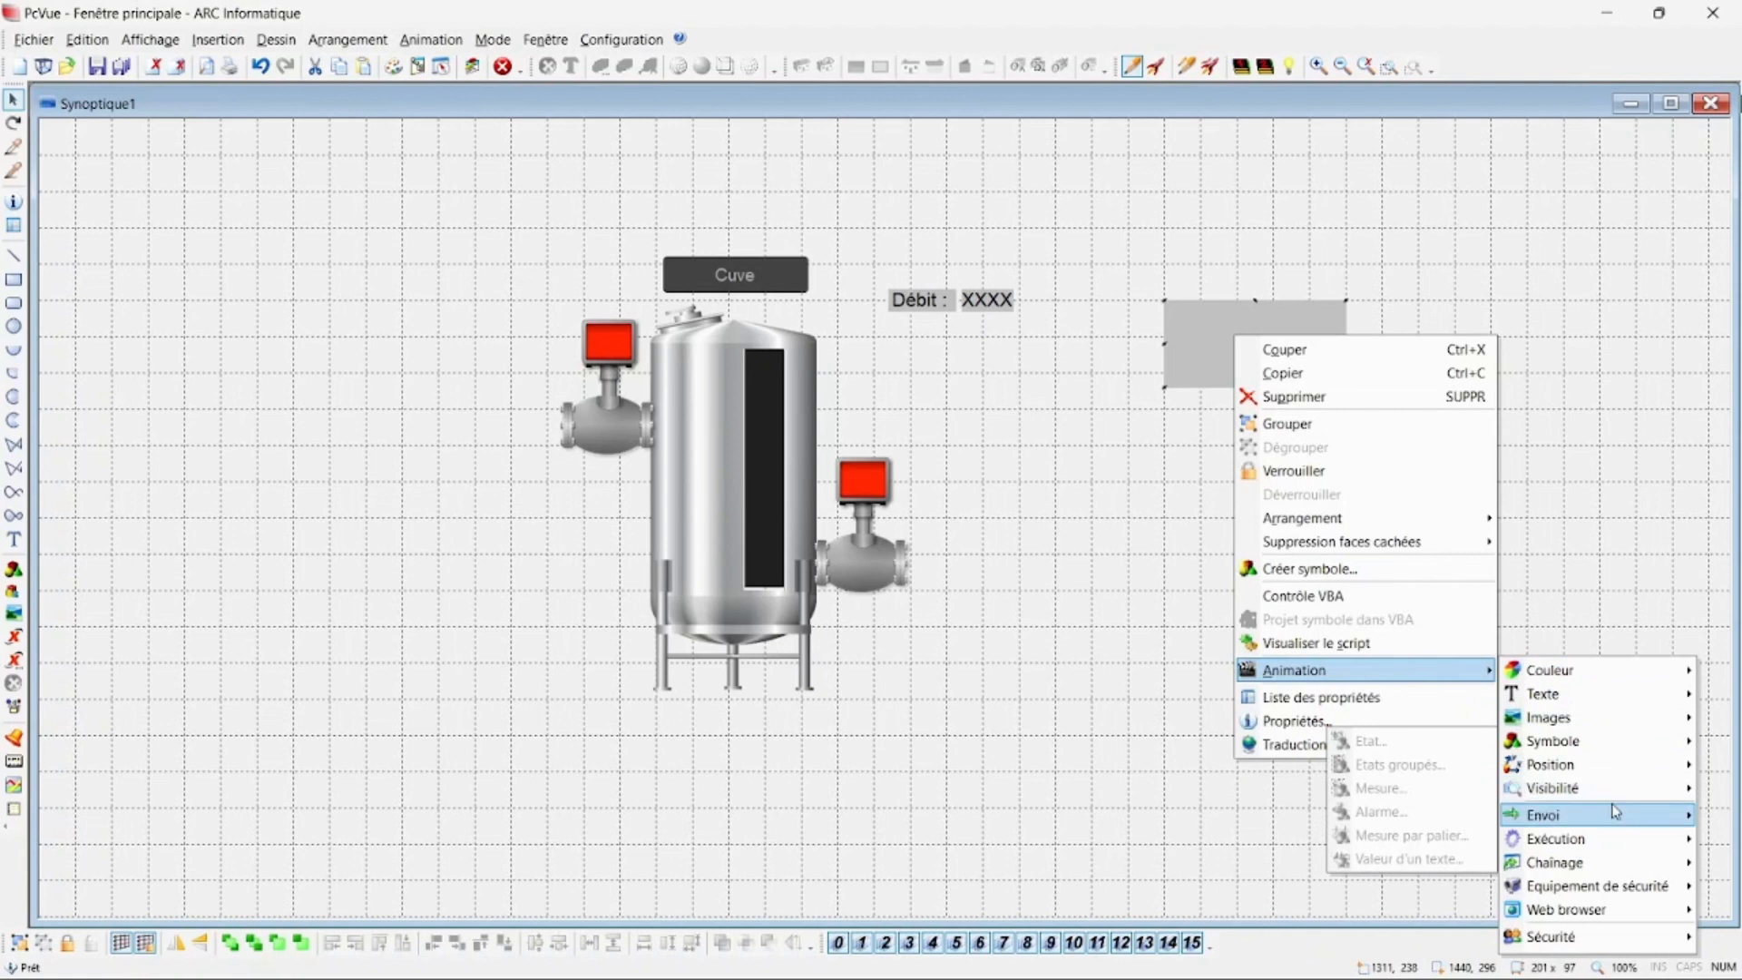
mouse_move(1615, 810)
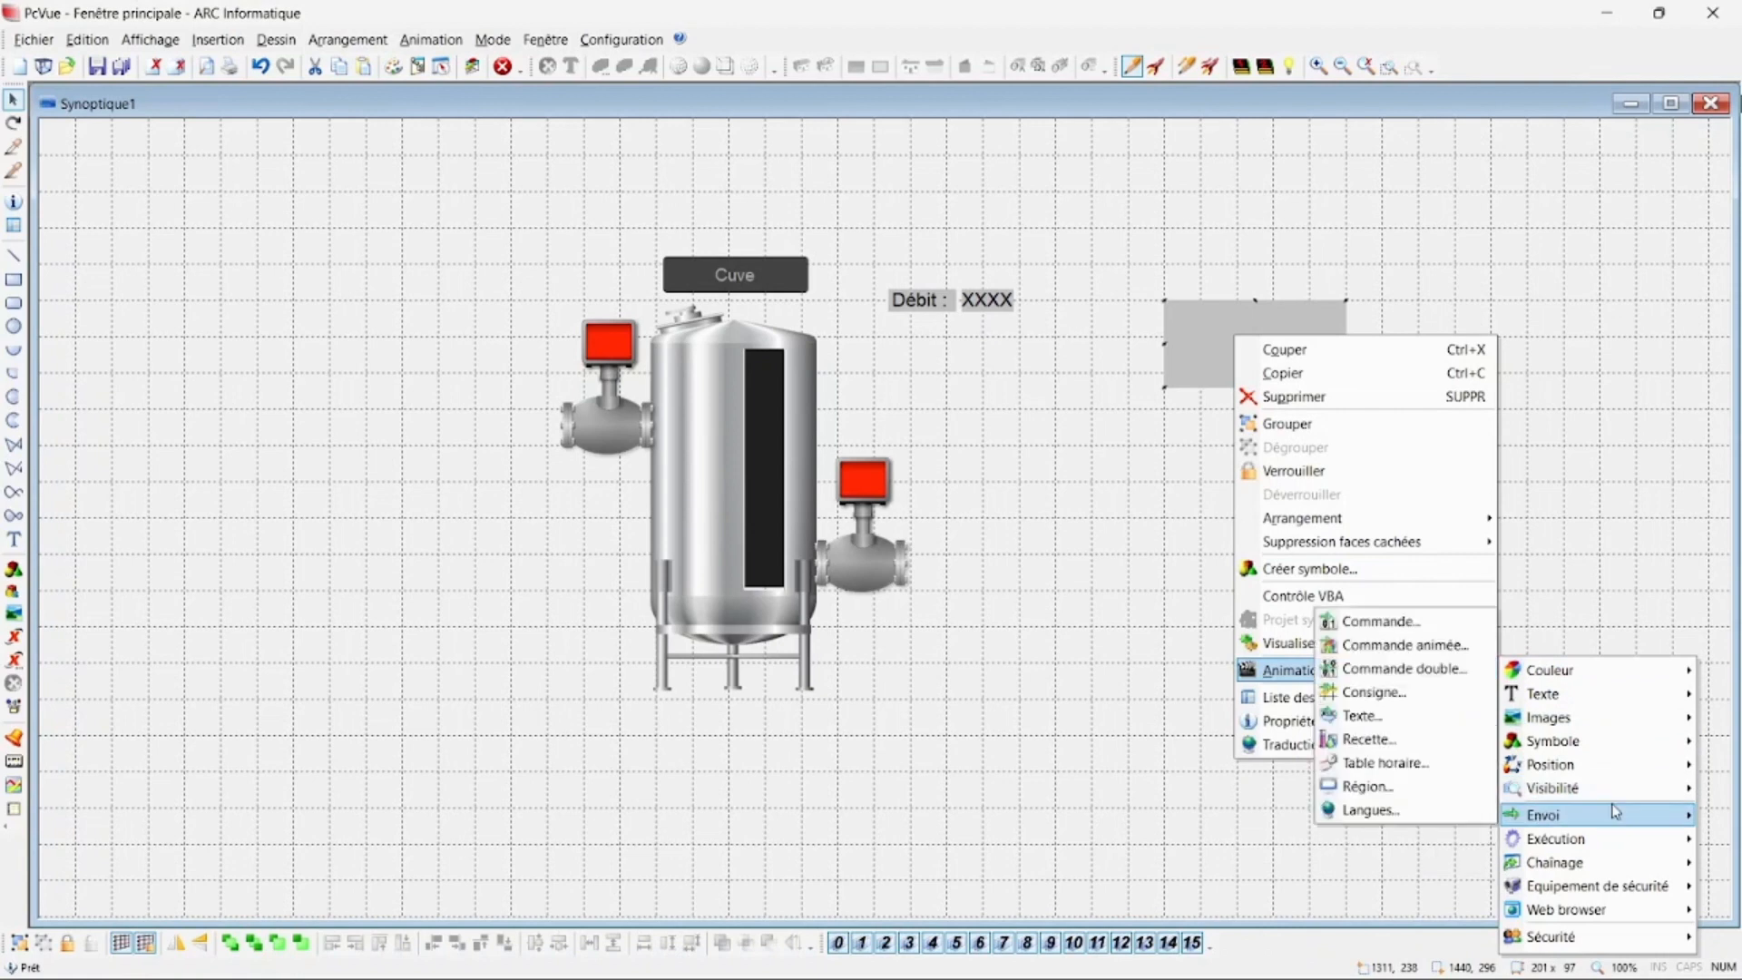
left_click(1354, 645)
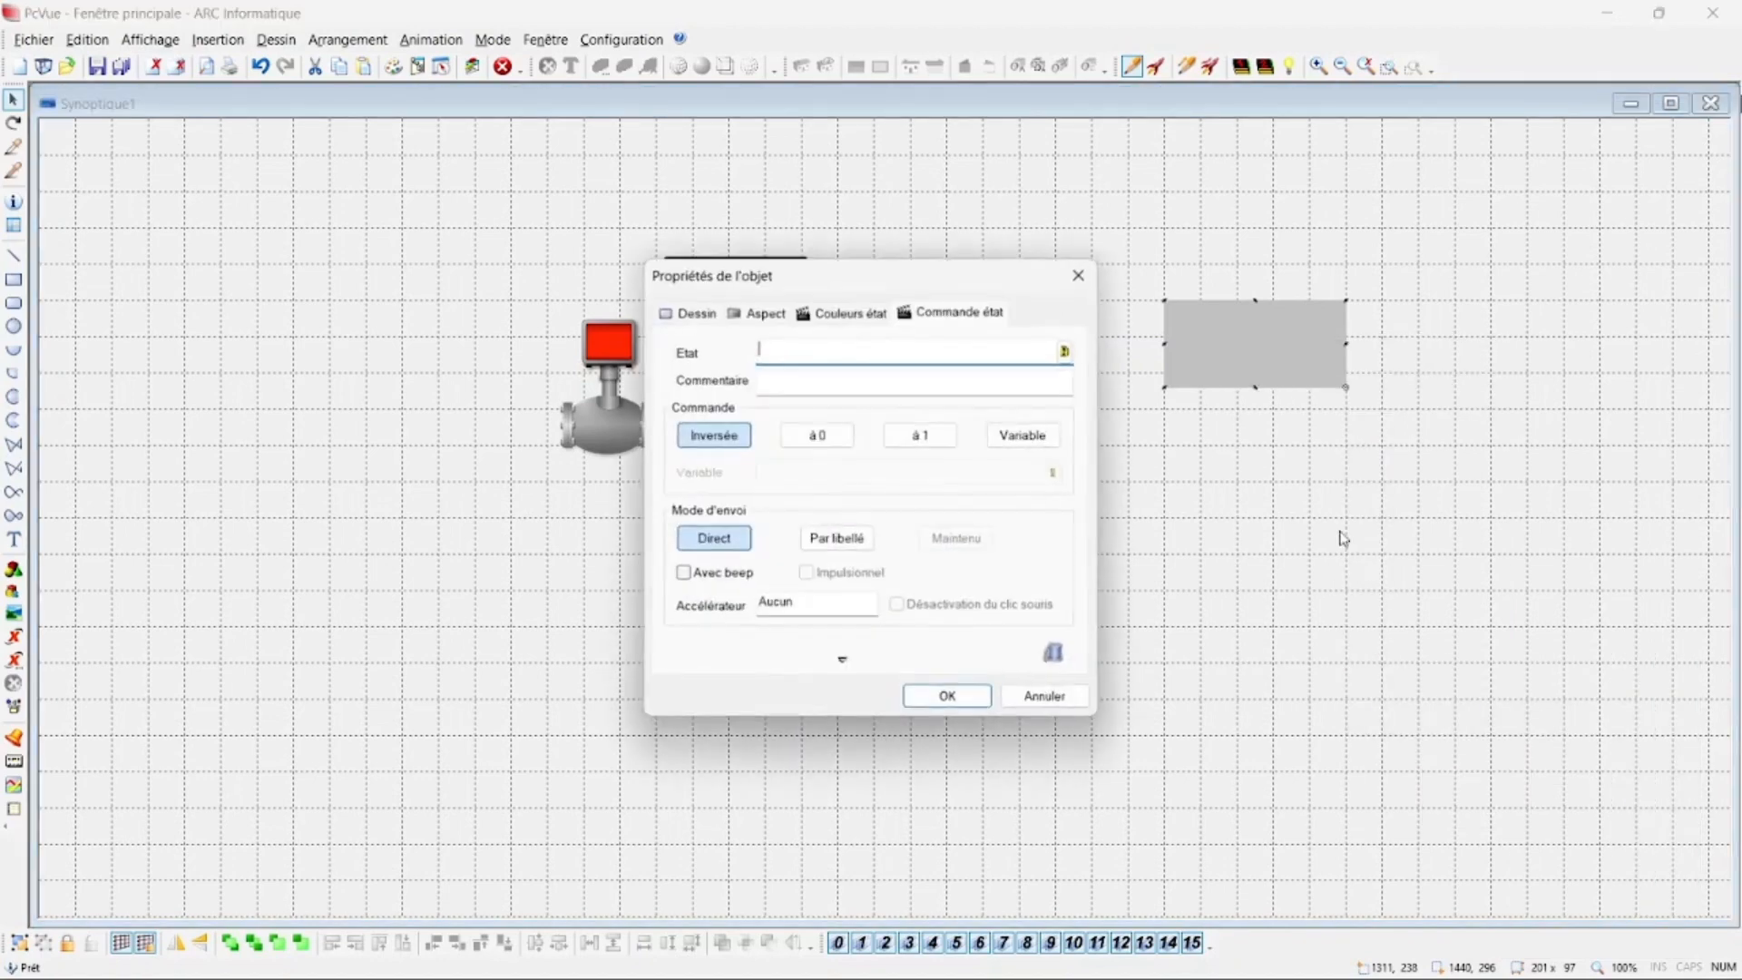
left_click(885, 313)
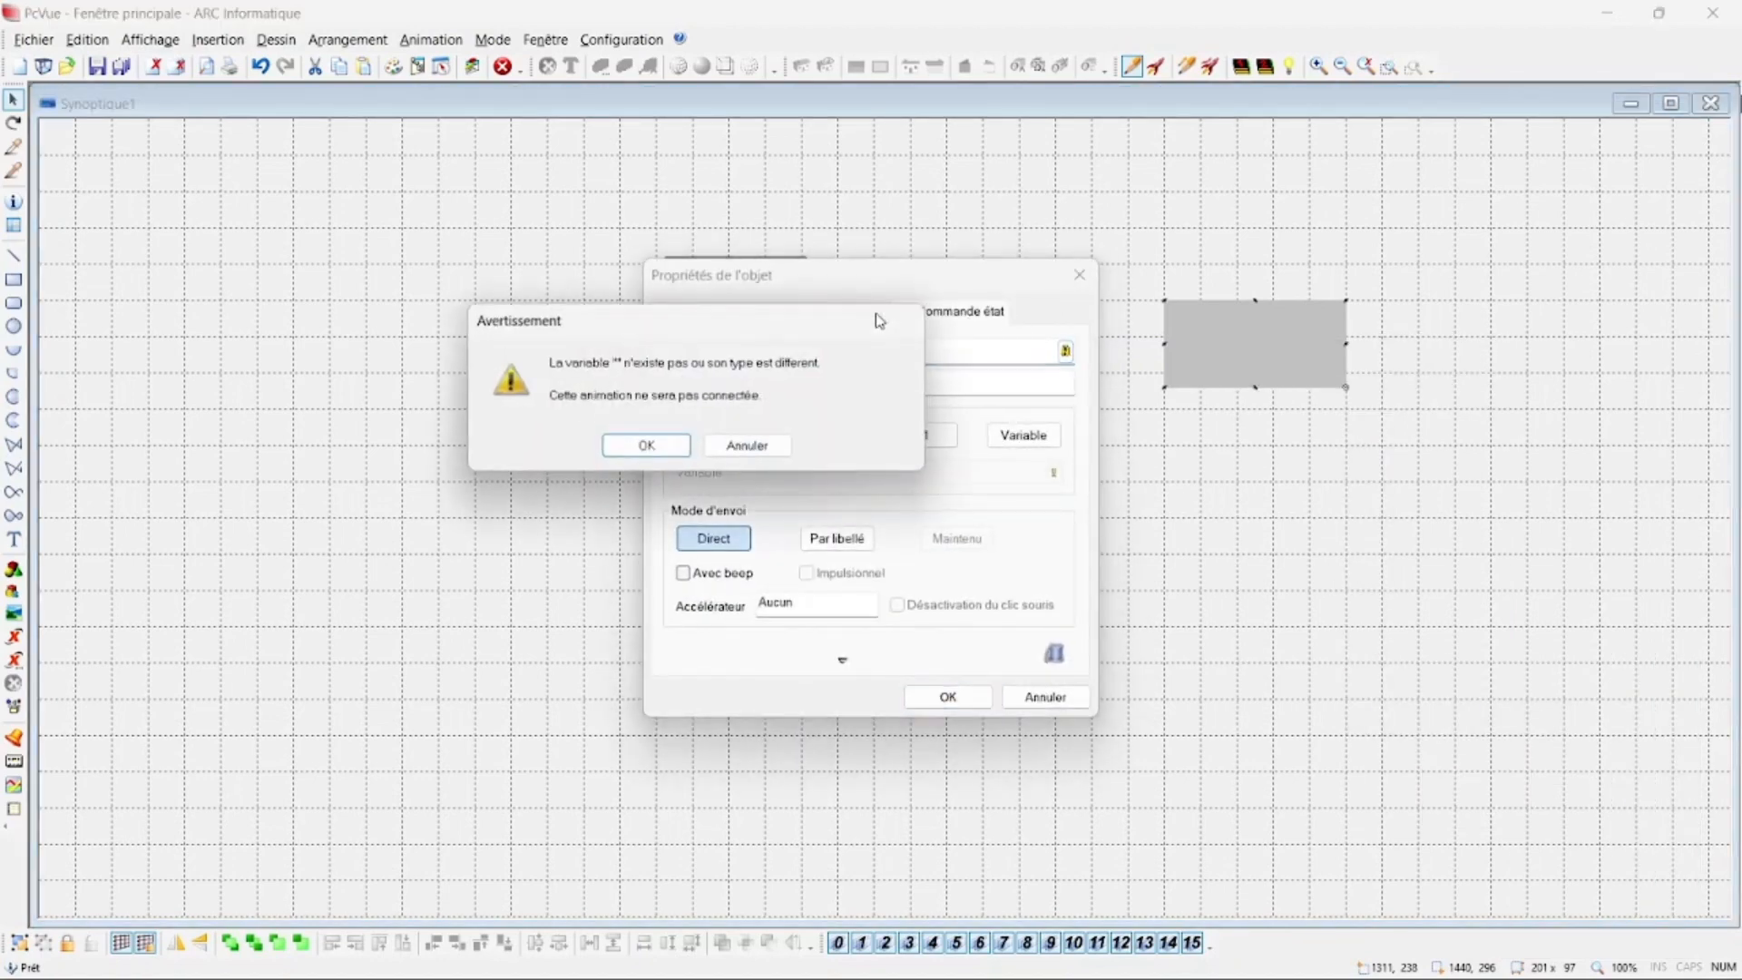
left_click(739, 447)
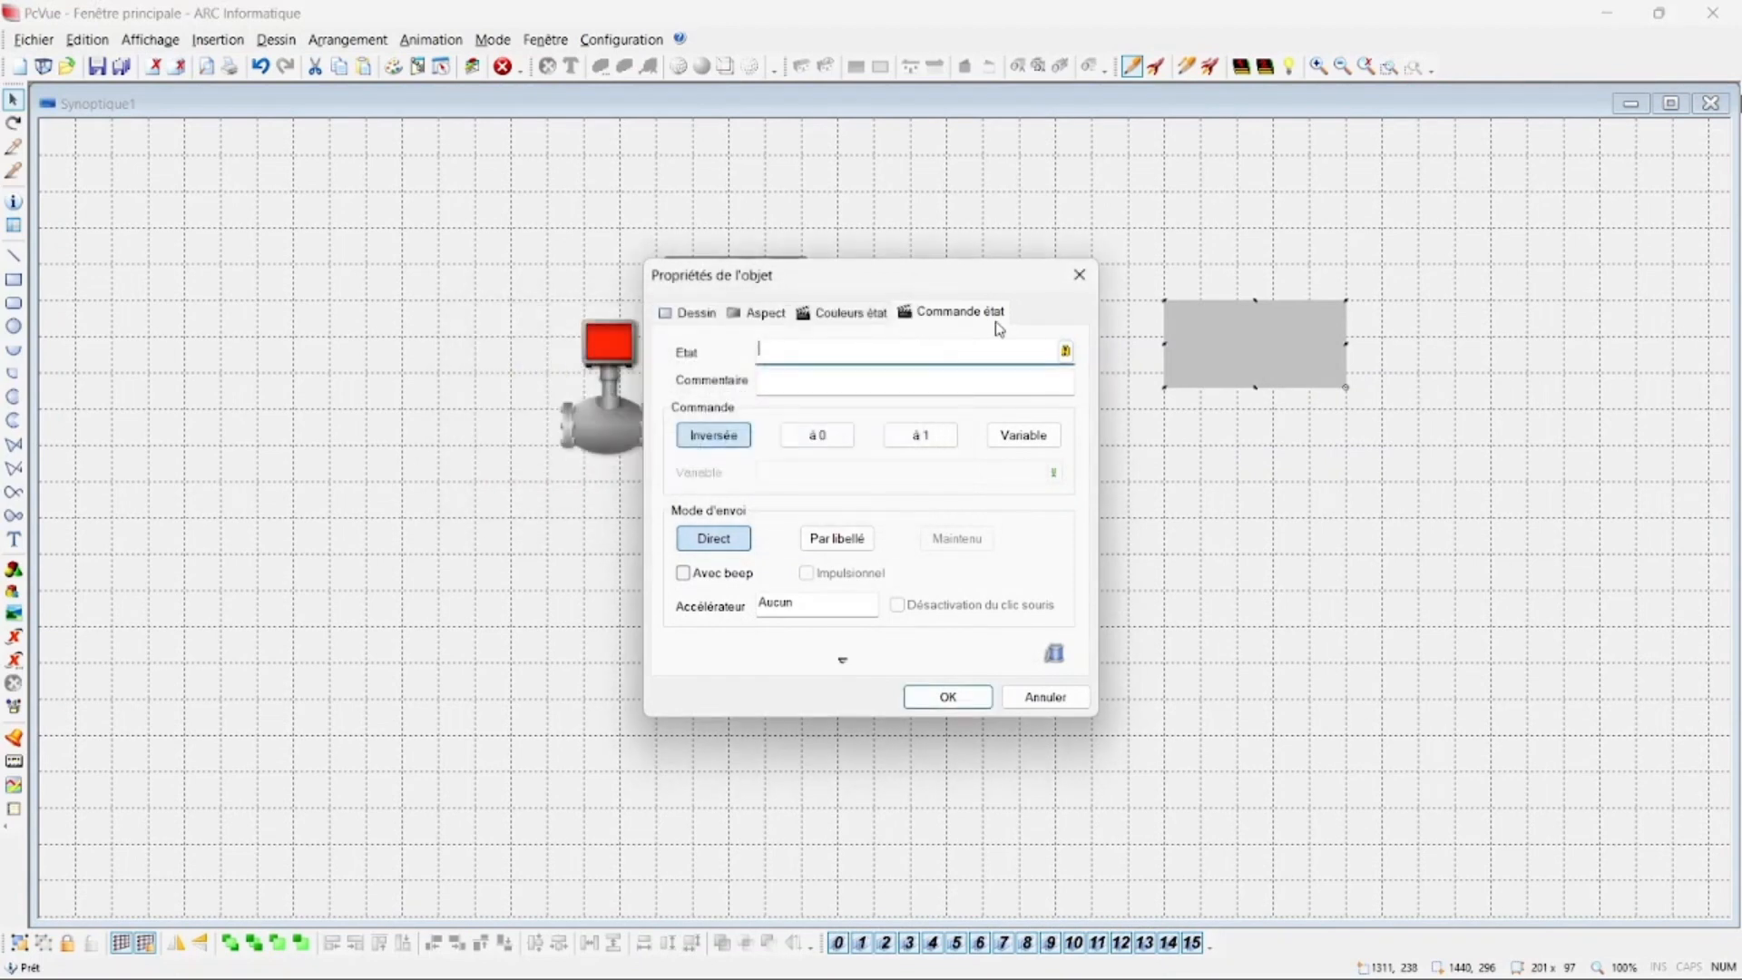
left_click(1064, 351)
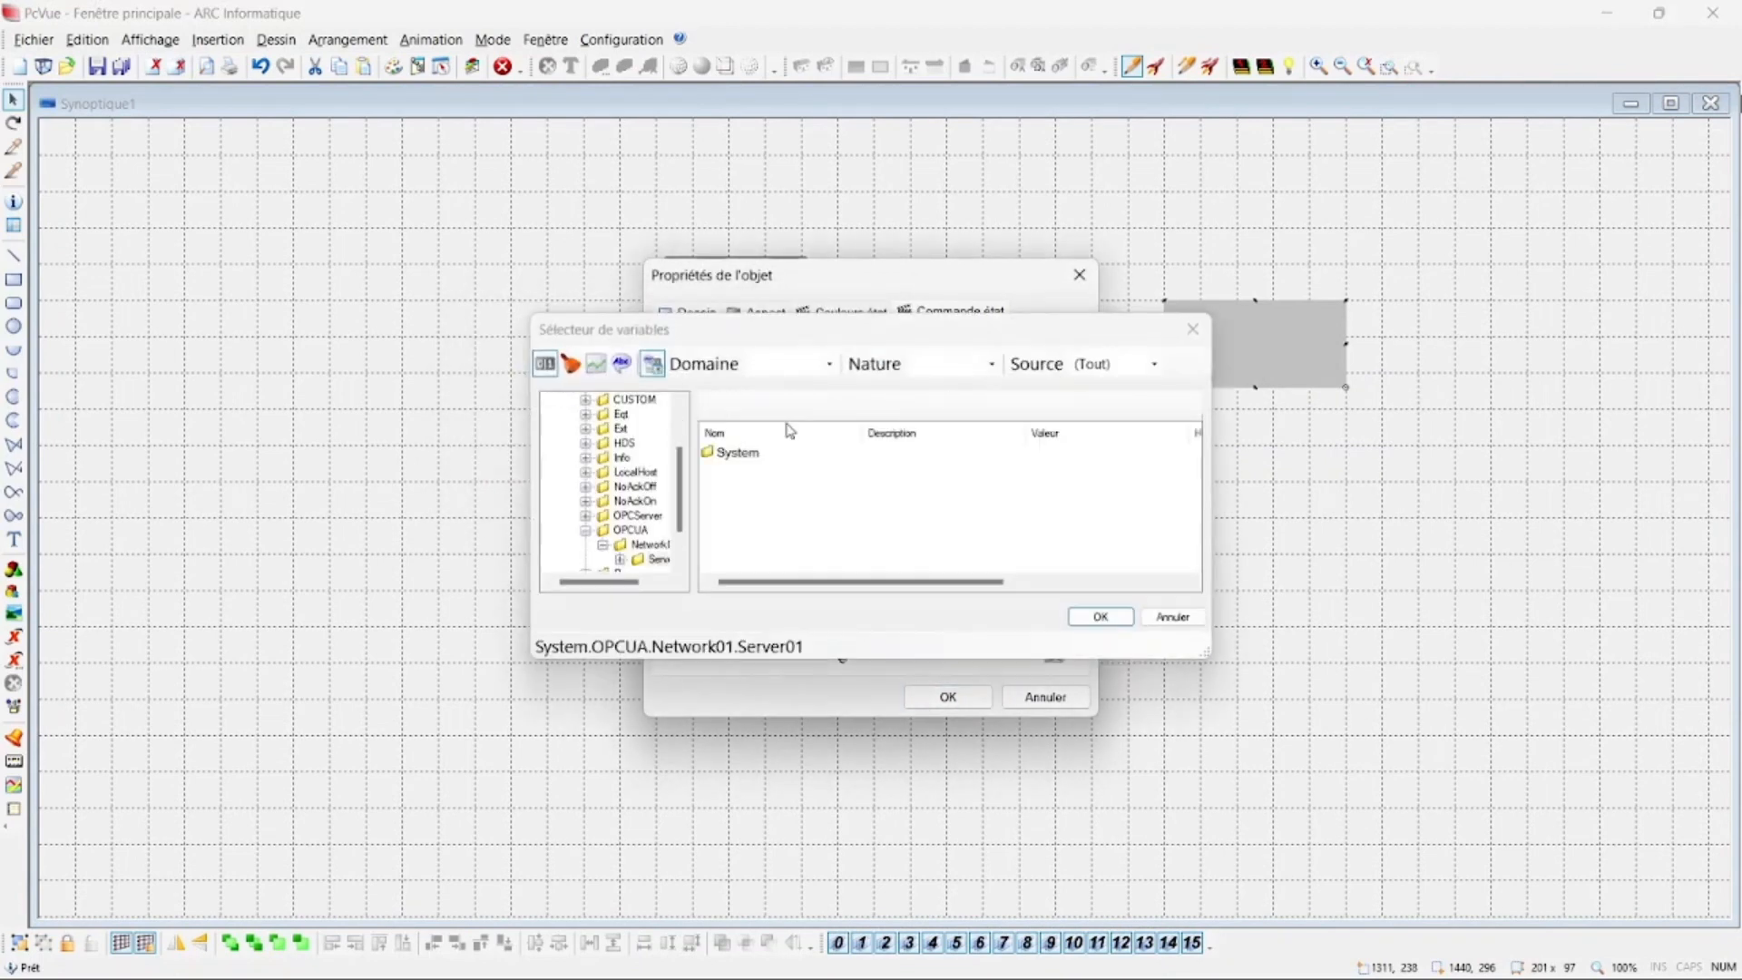
double_click(736, 497)
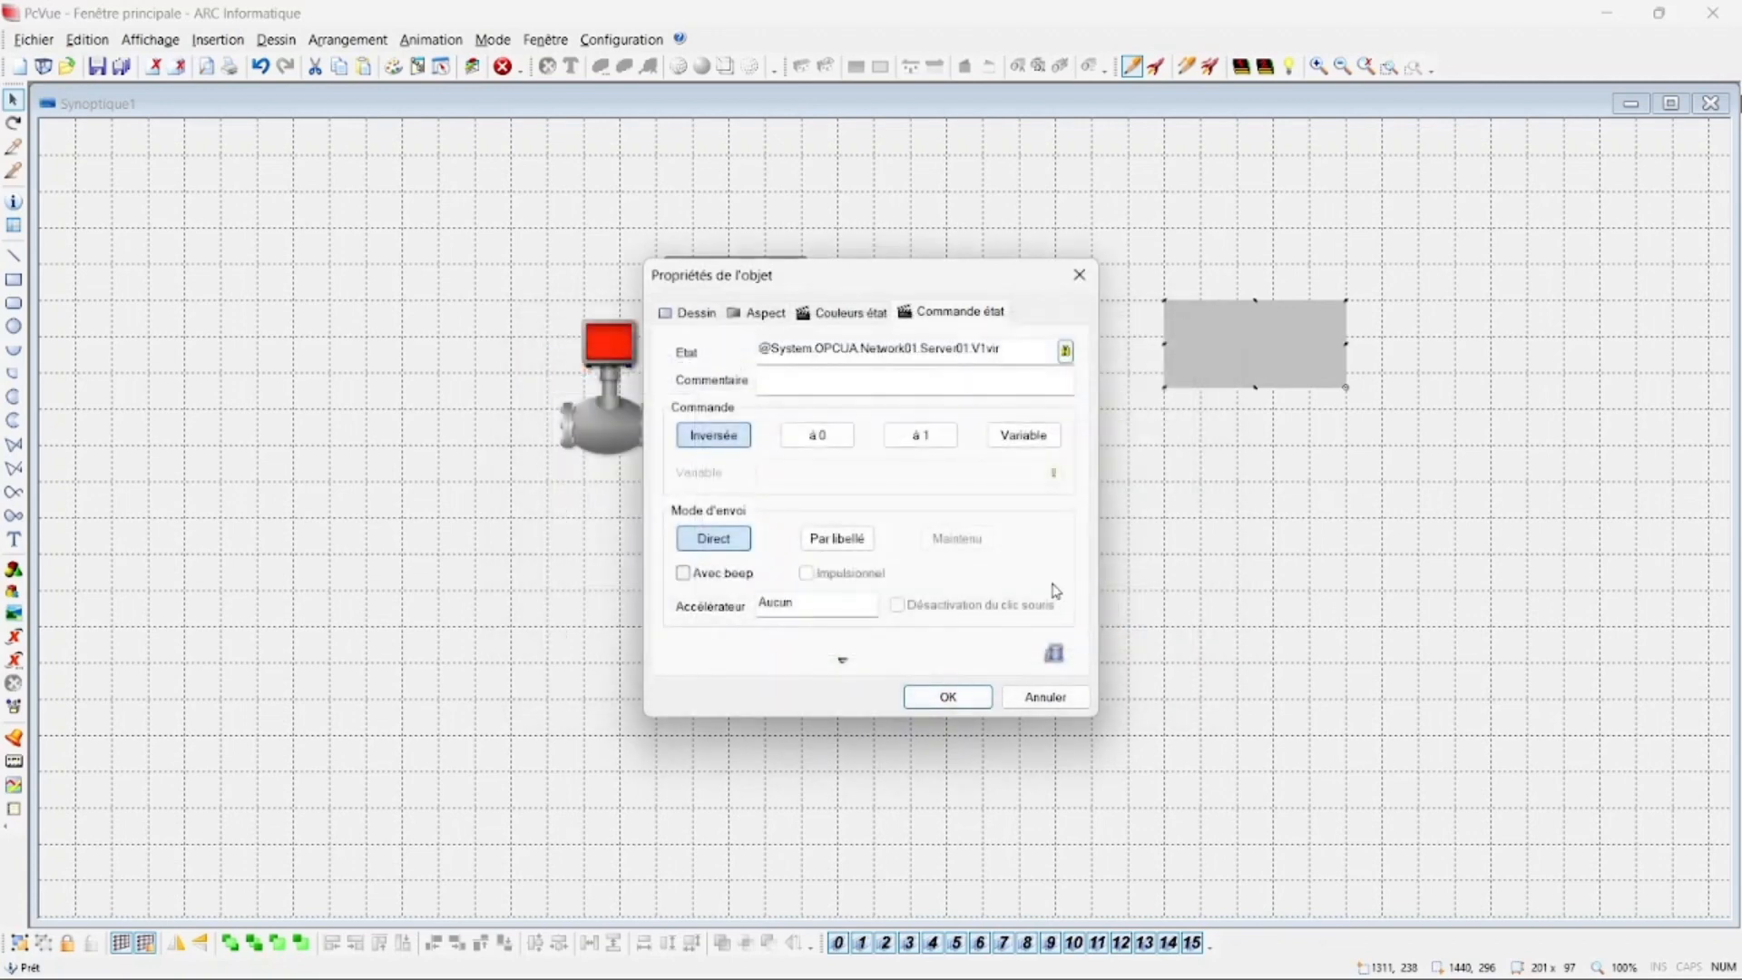
left_click(805, 433)
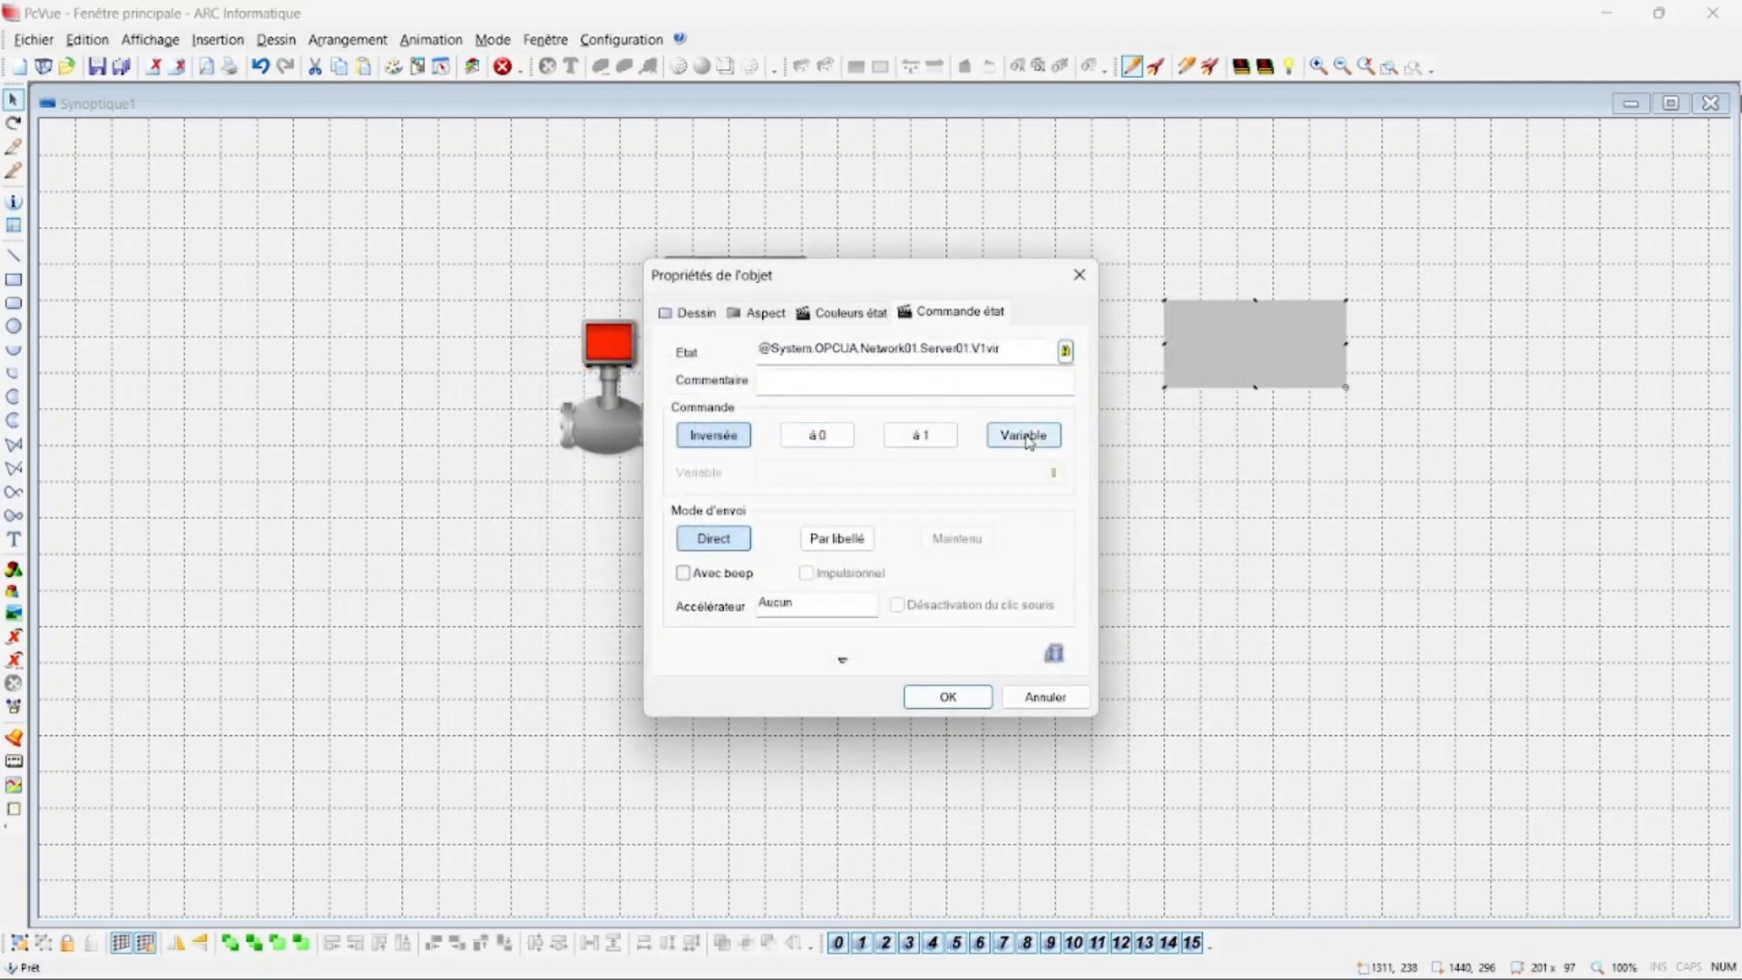
Set the rectangle's fill colour for state 0 to red in its V1vir state colours and apply the animation
left_click(868, 315)
left_click(1041, 357)
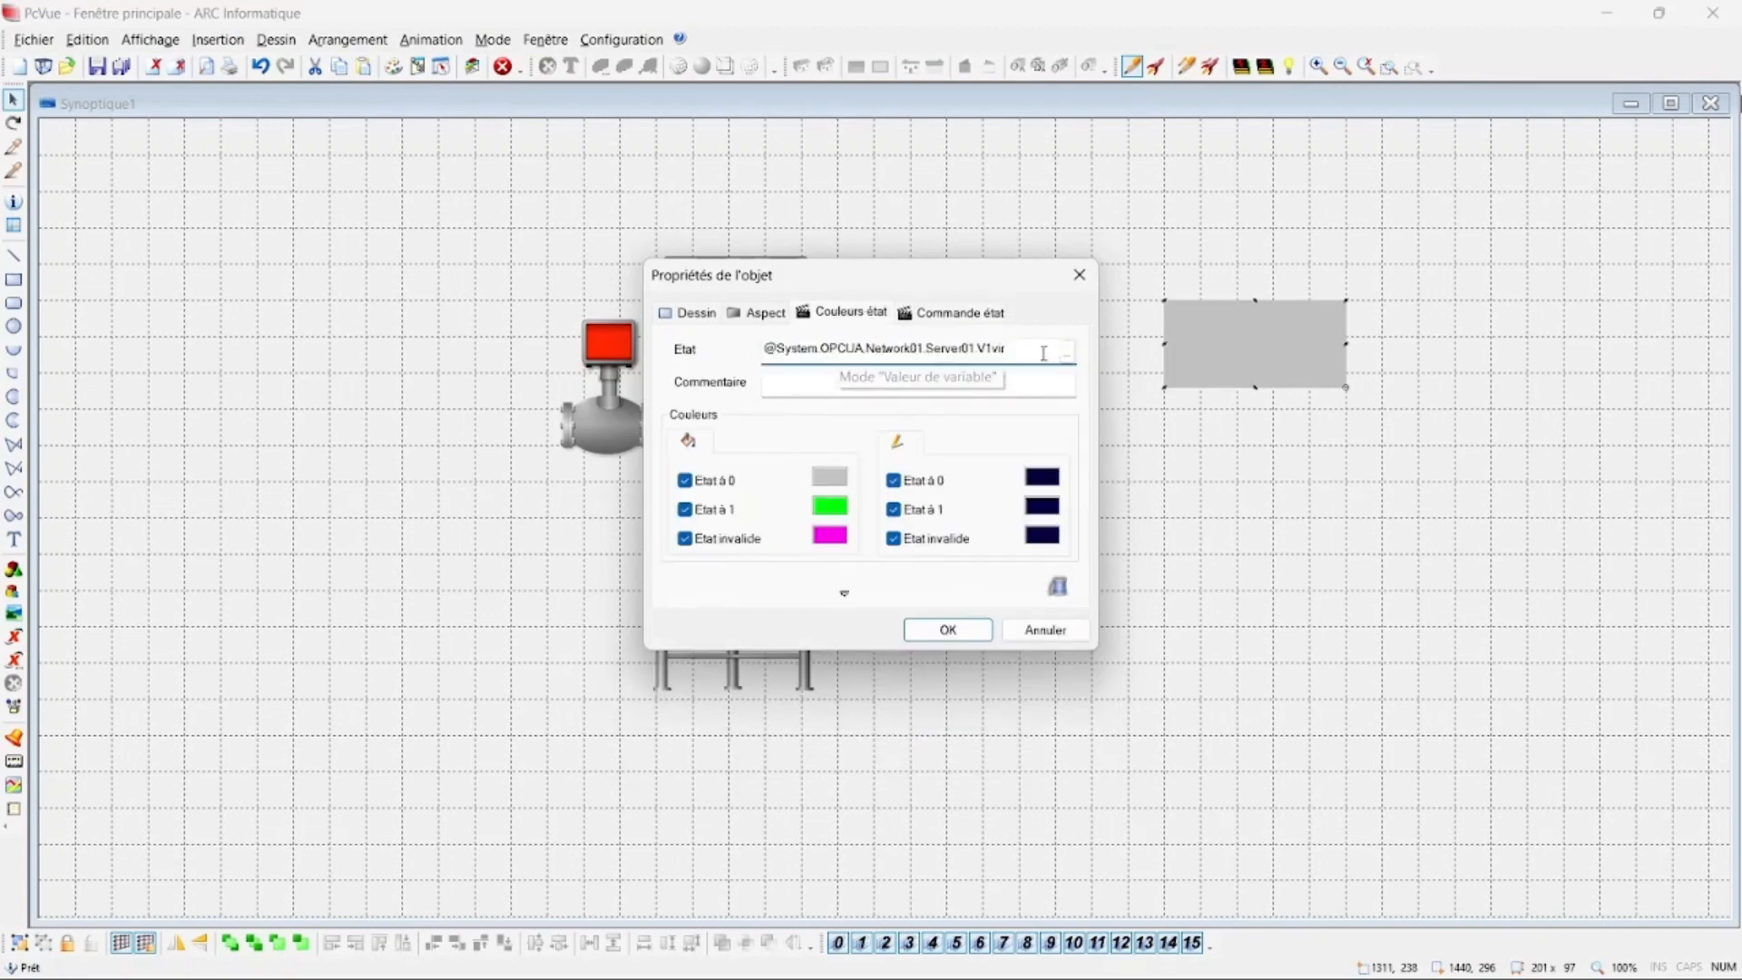
left_click(815, 480)
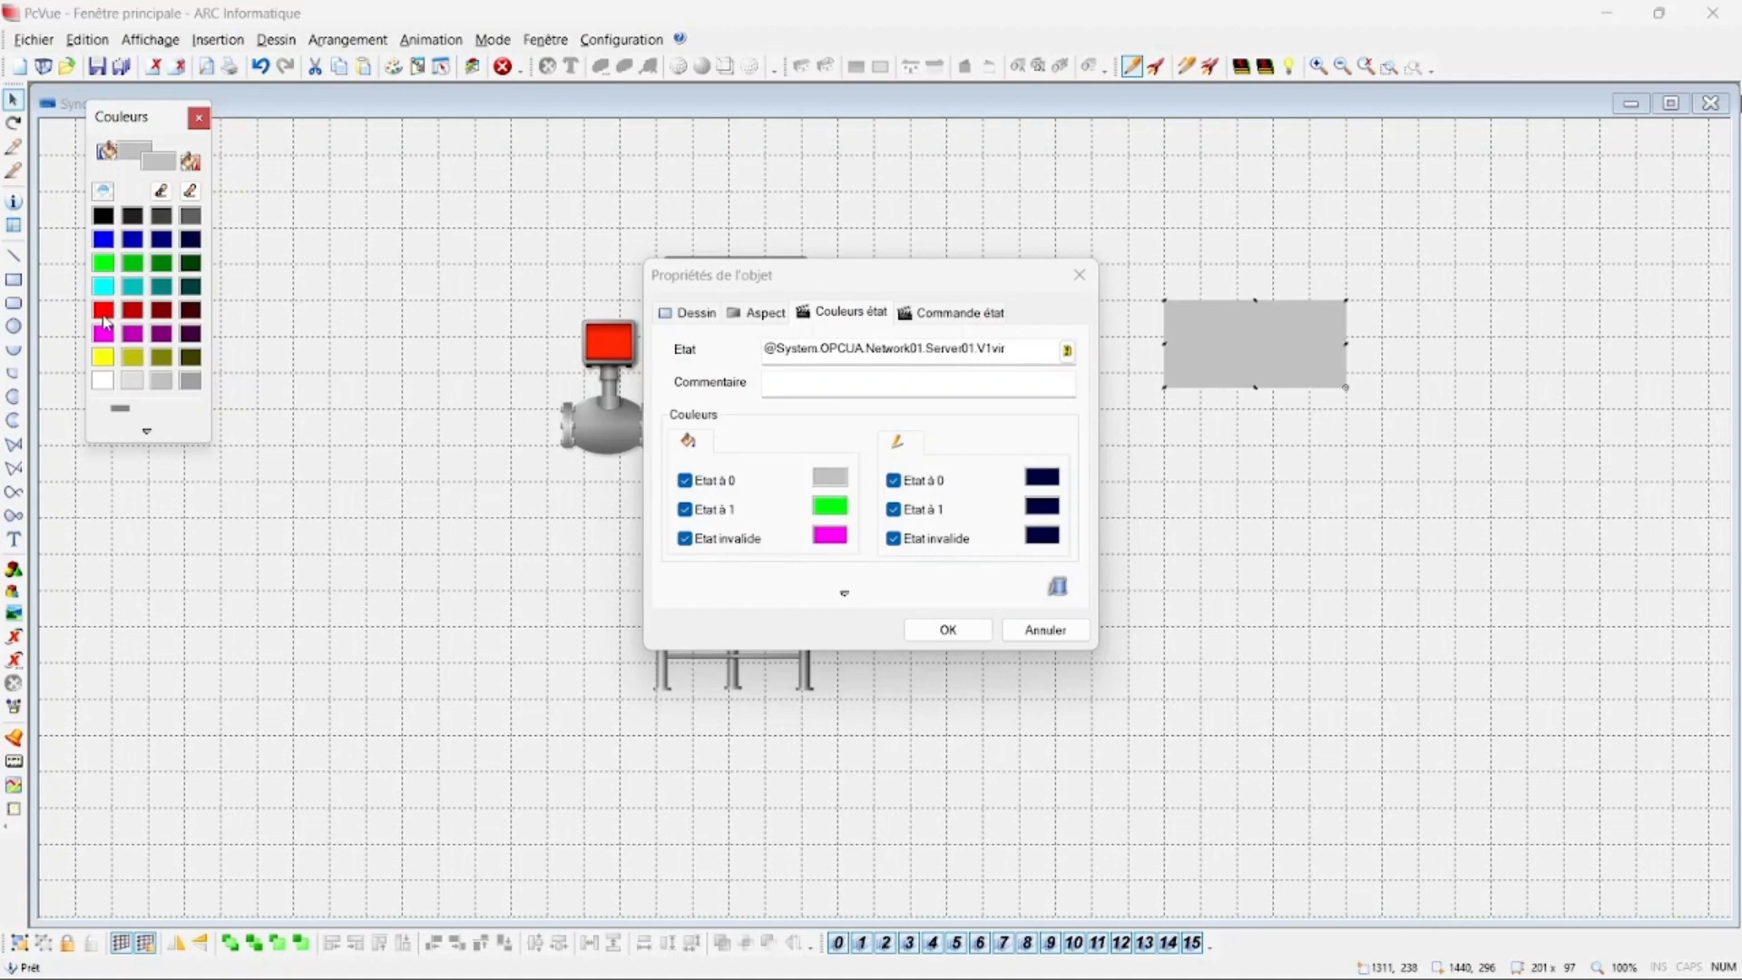
left_click(103, 311)
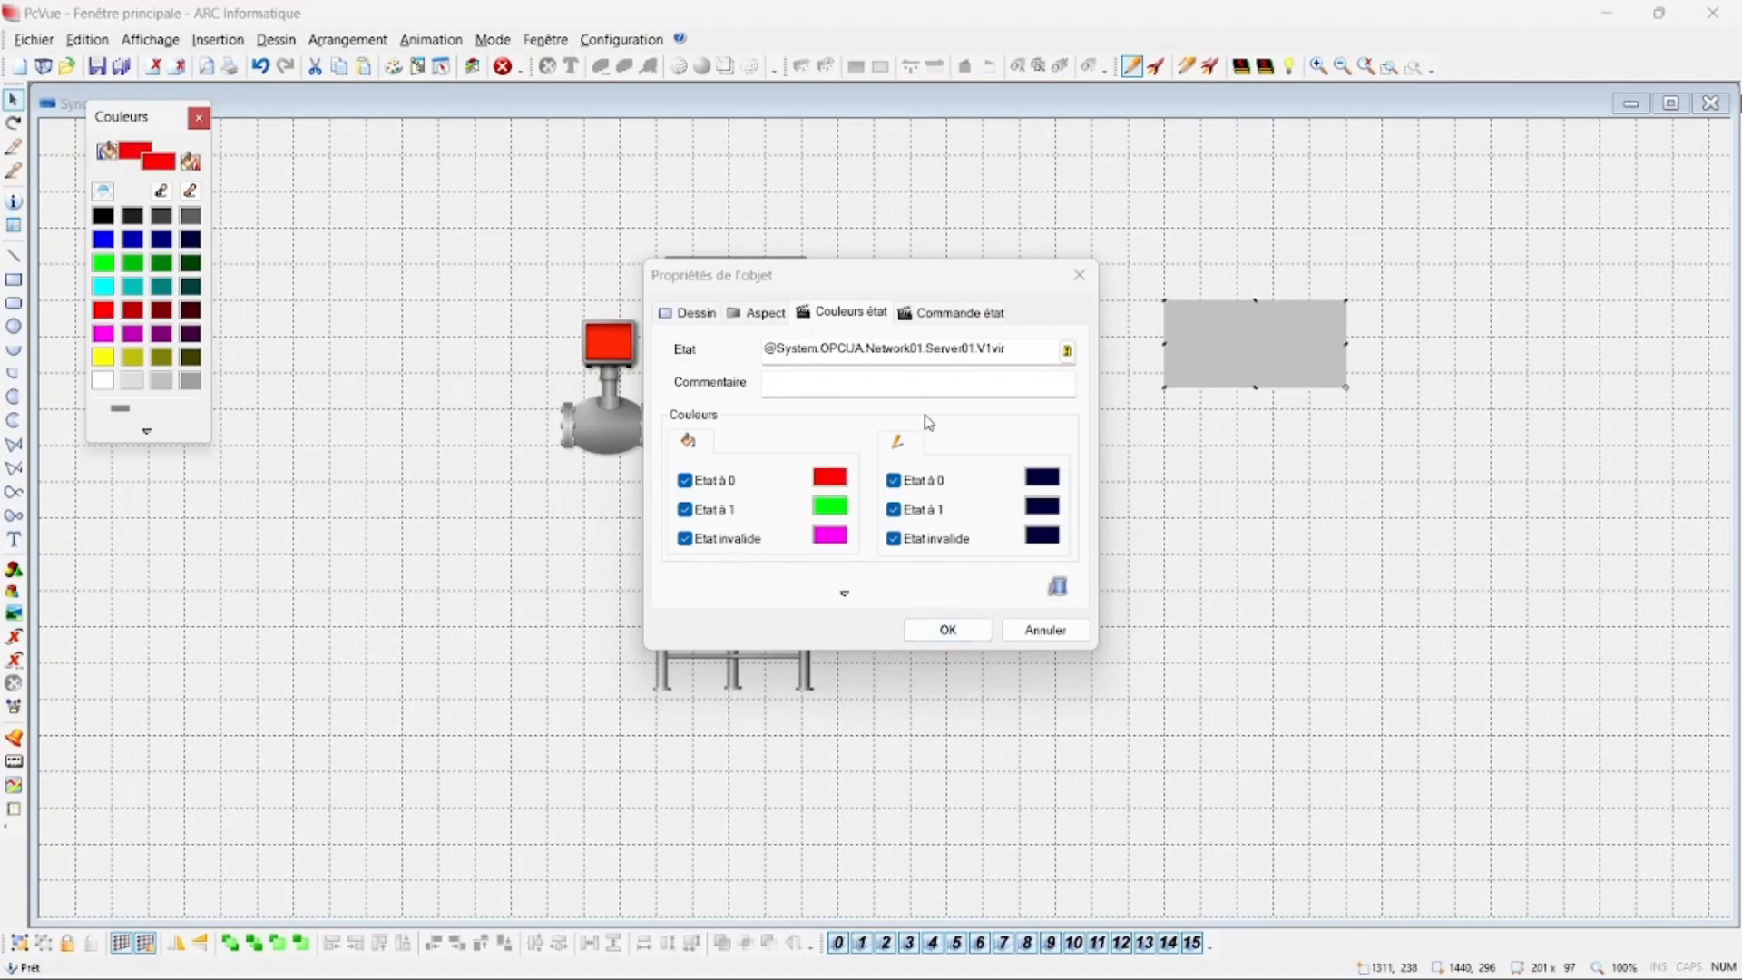
left_click(960, 318)
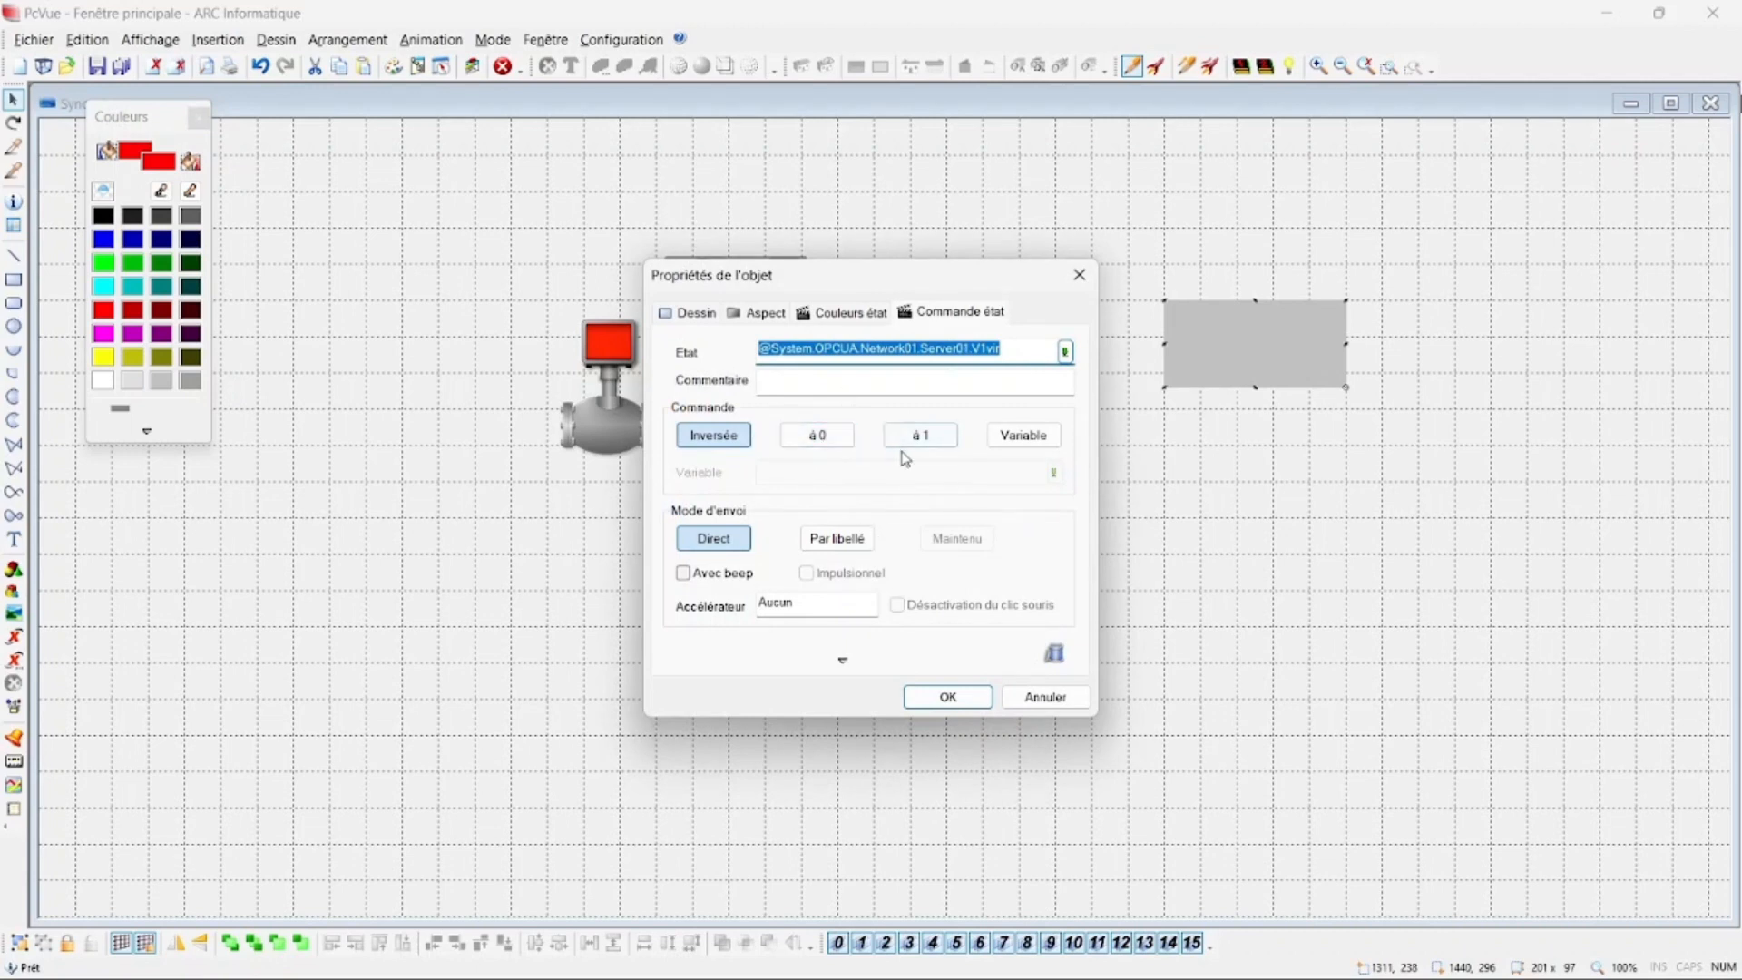
left_click(945, 697)
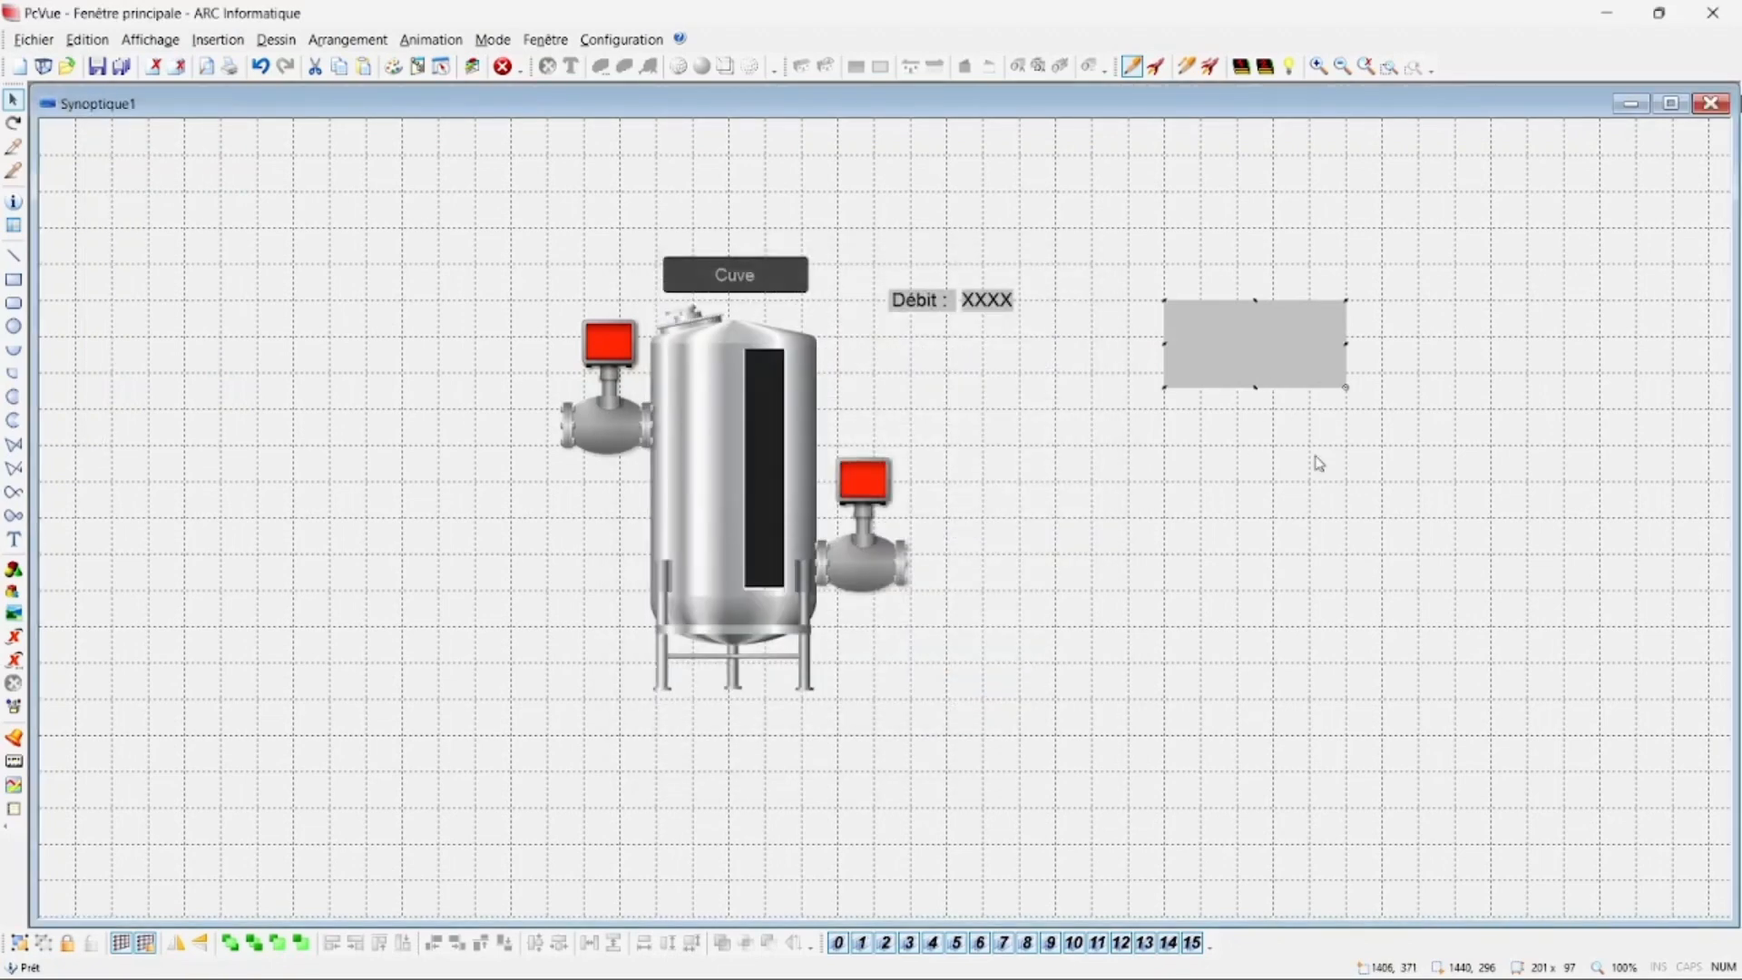
Copy the rectangle directly below the original and change the copy's command state to System.OPCUA.Network01.Server01.V2vir
left_click_drag(1248, 341, 1250, 447)
double_click(1250, 444)
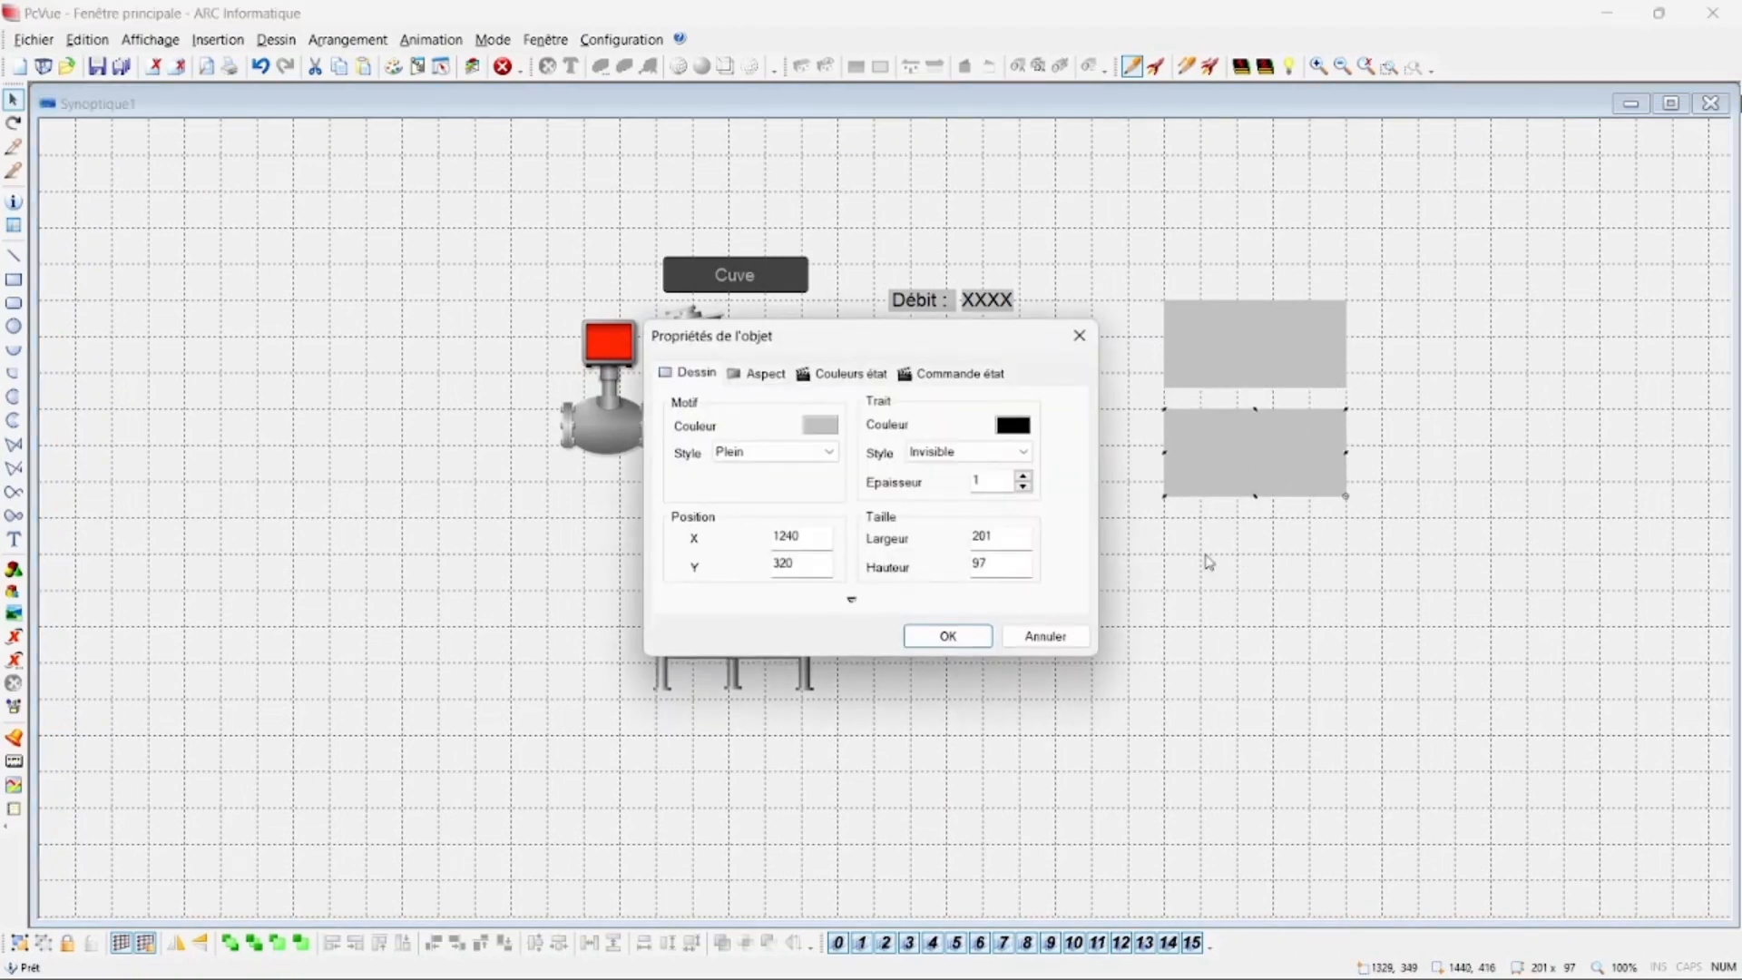
left_click(961, 372)
left_click(1028, 411)
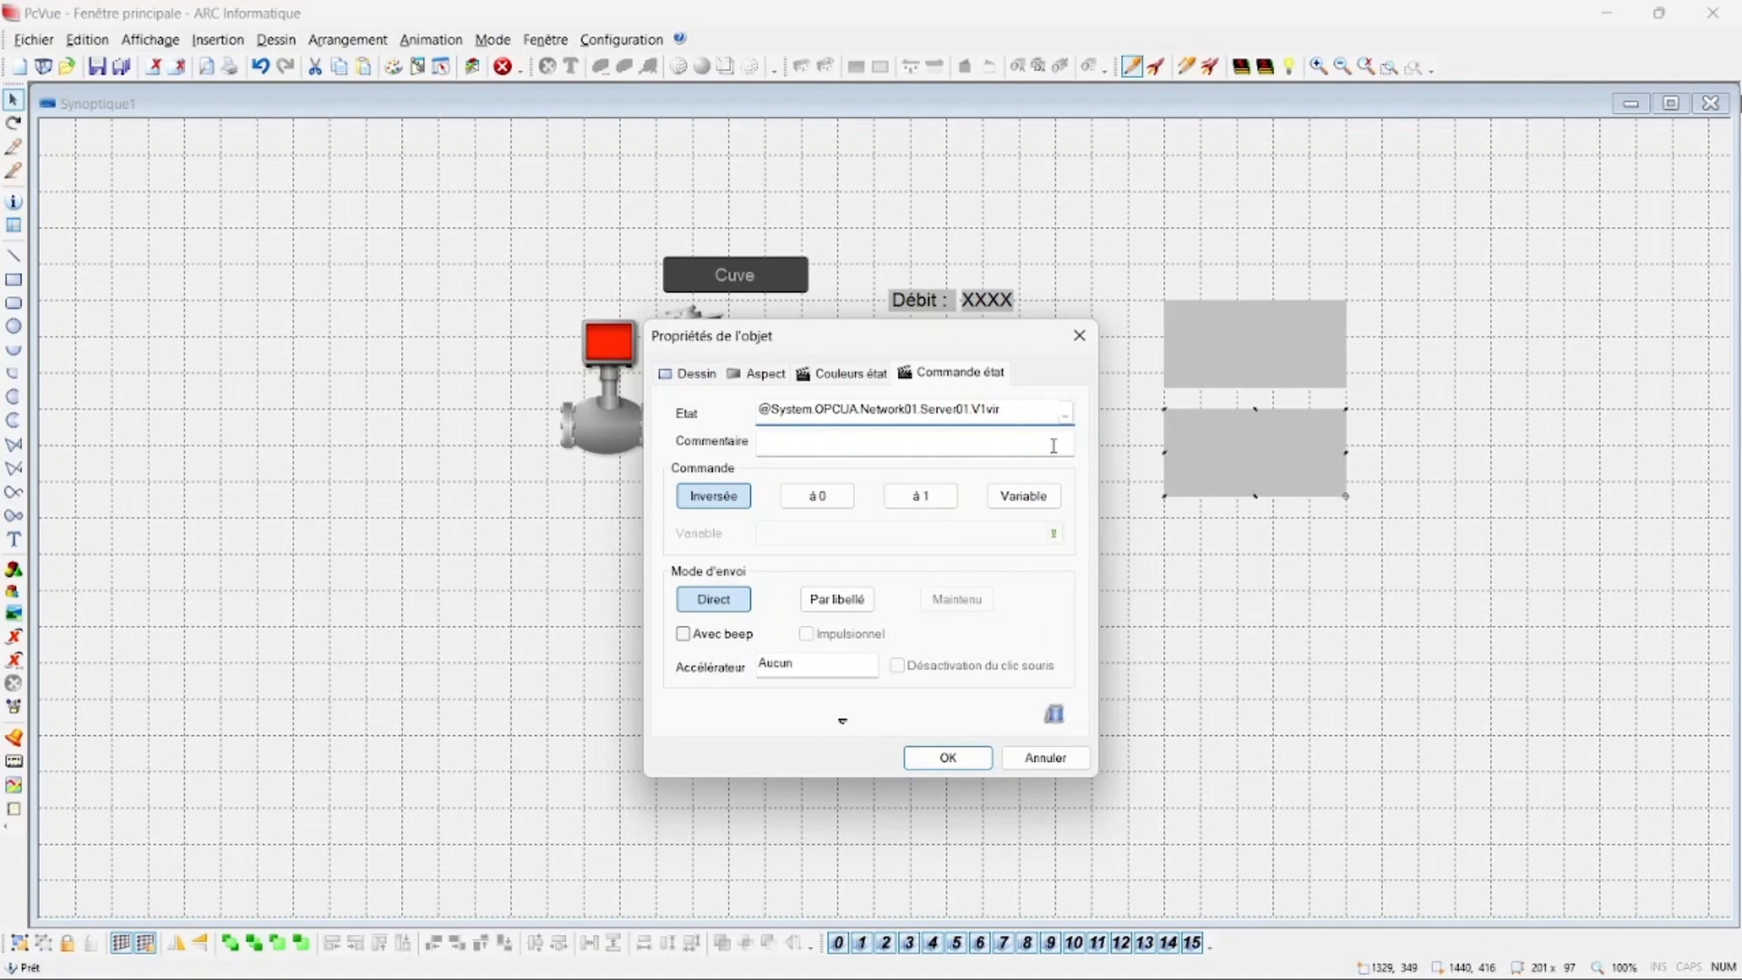
key("BackSpace")
type("2")
Change the lower rectangle's state-colour variable to System.OPCUA.Network01.Server01.V2vir and apply its object properties
left_click(838, 379)
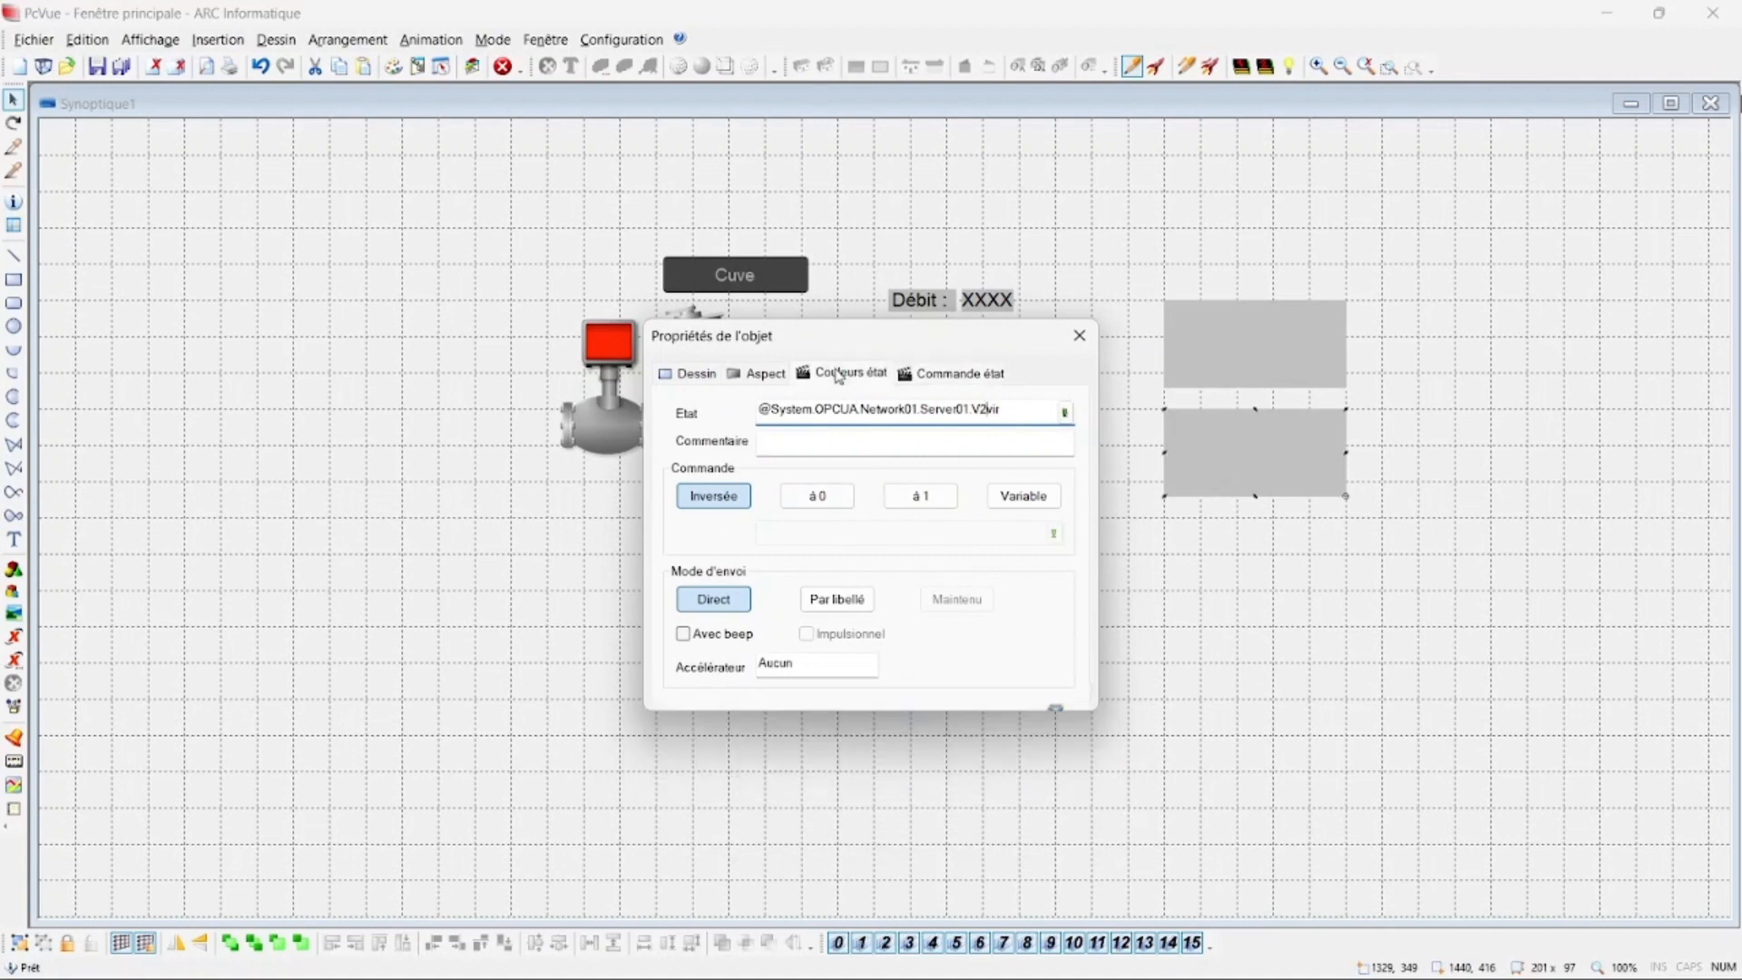
left_click(992, 415)
key("BackSpace")
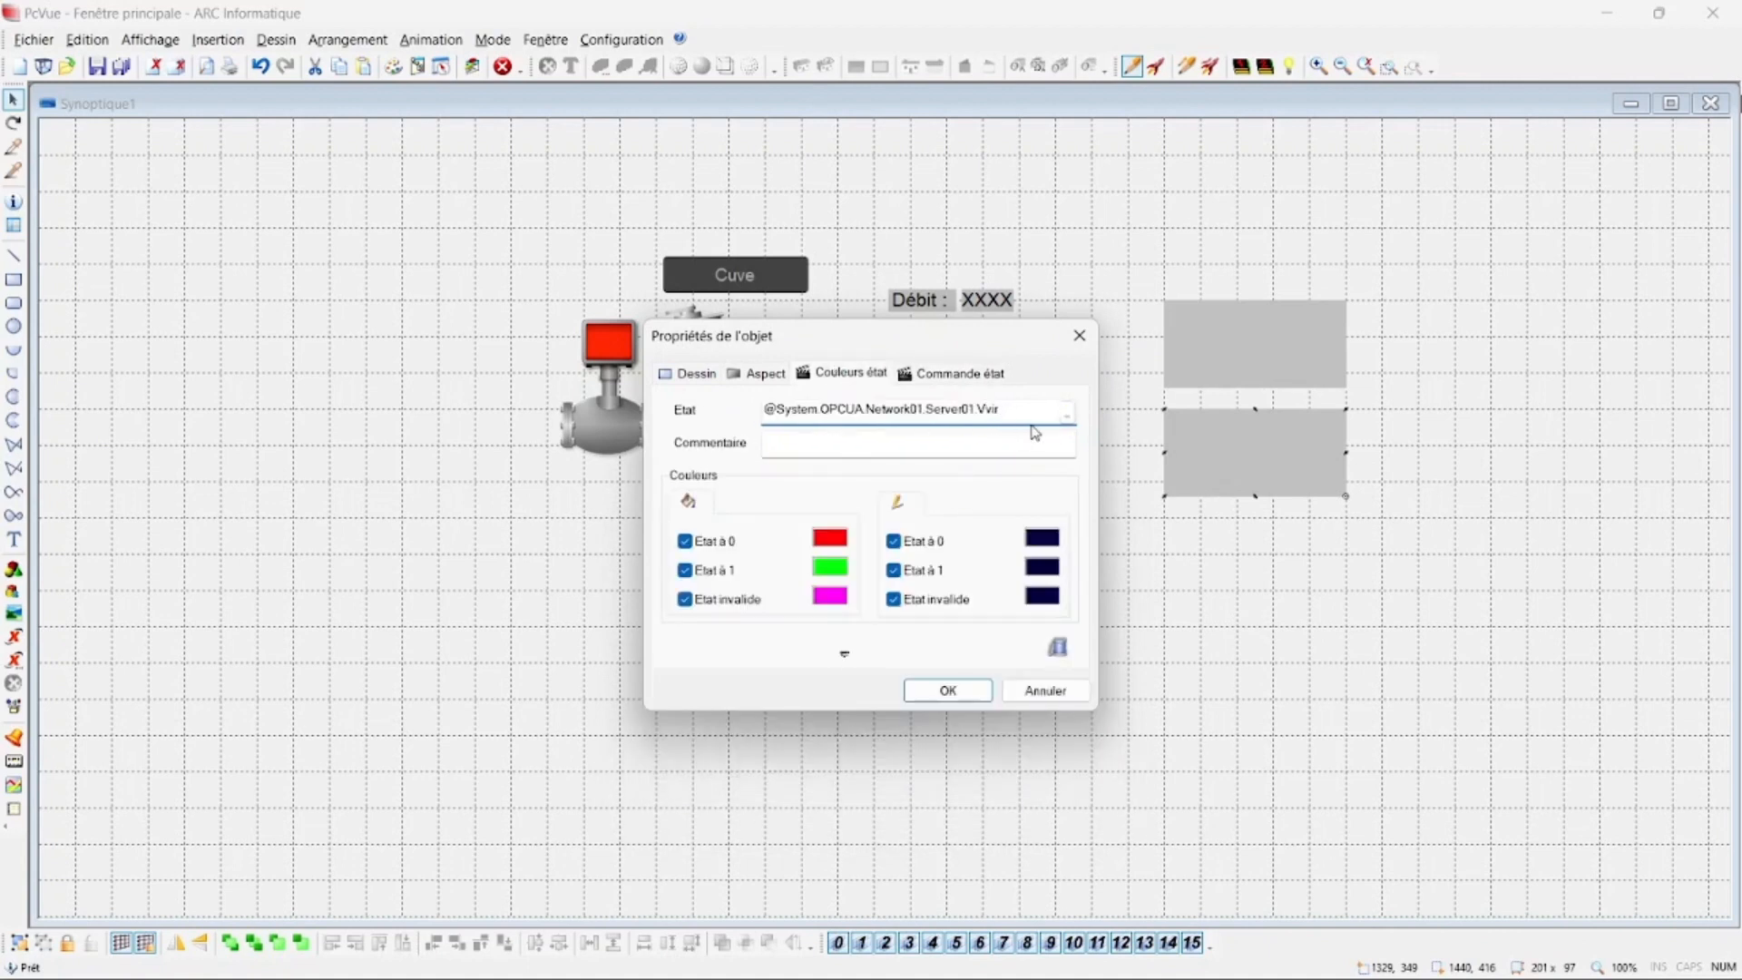
type("2")
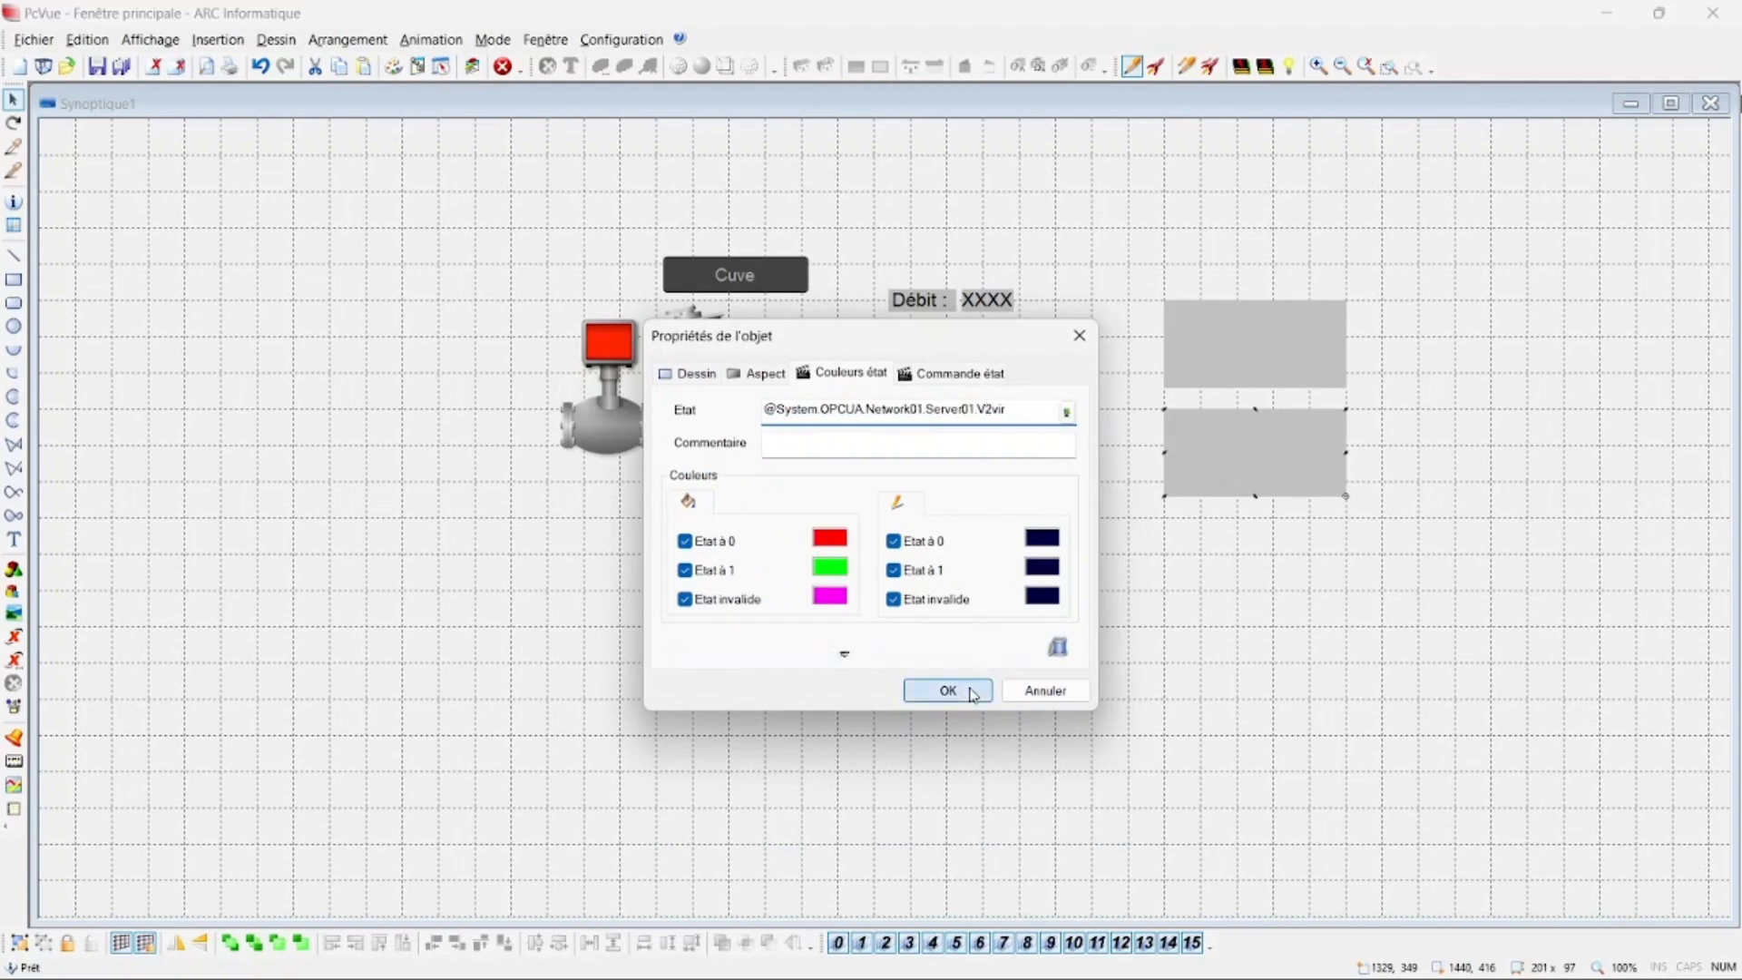
left_click(965, 691)
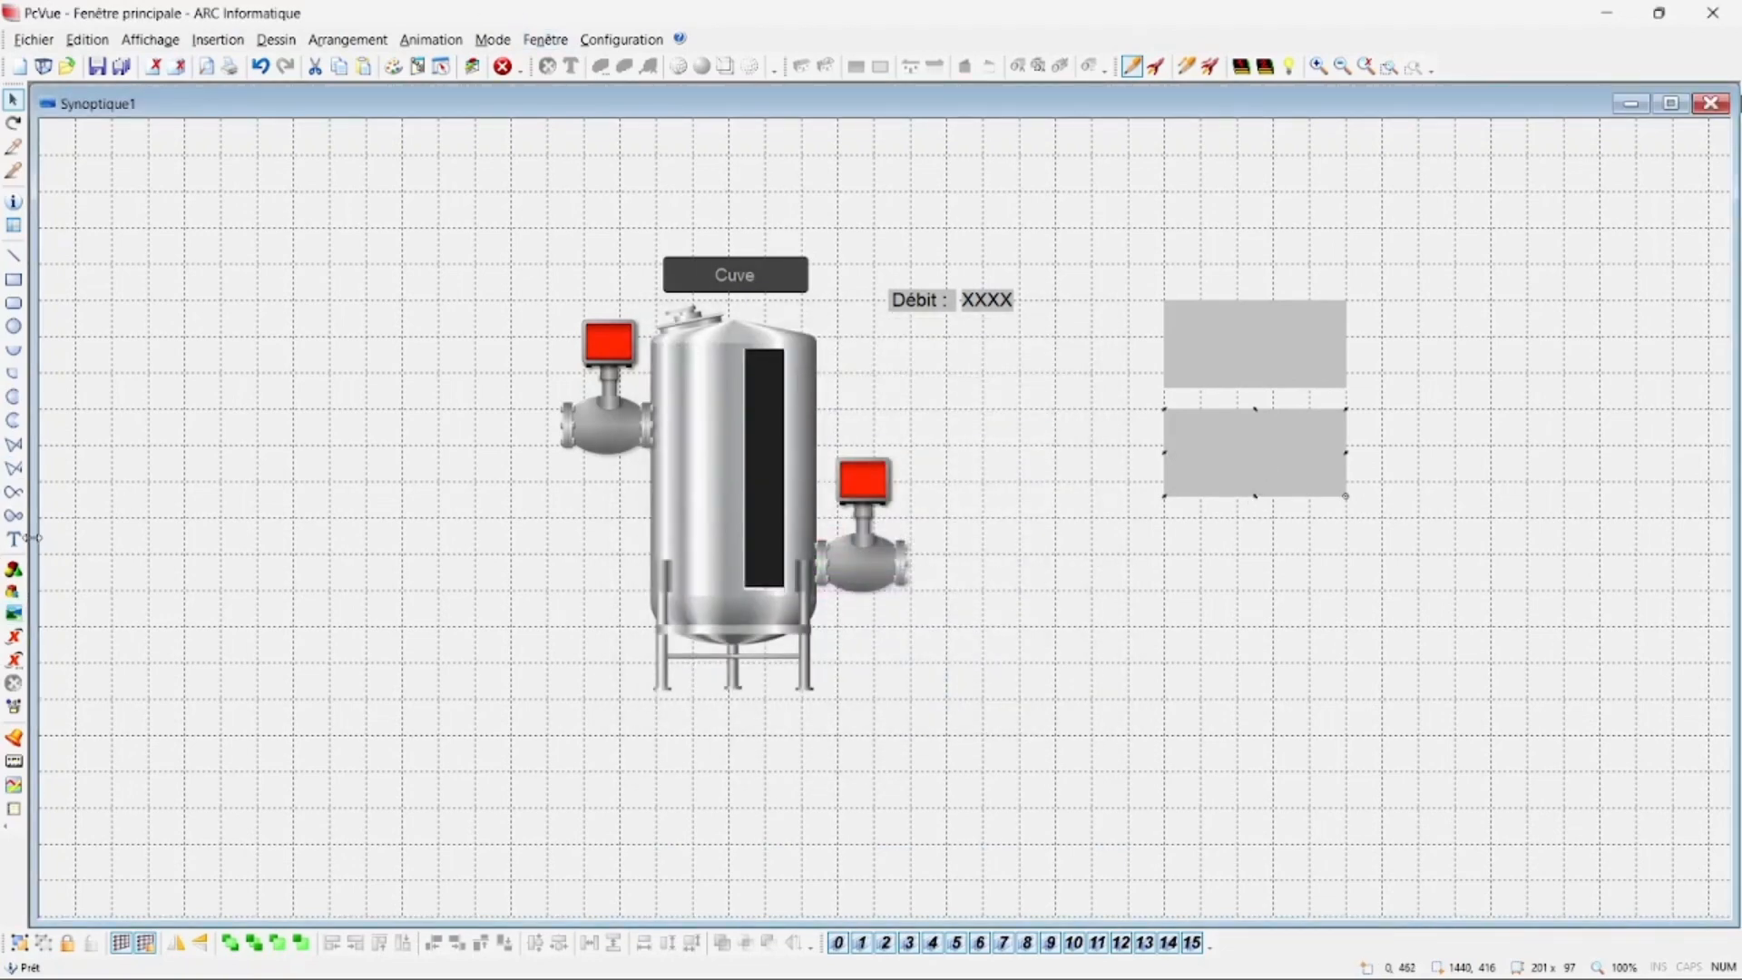
double_click(1232, 466)
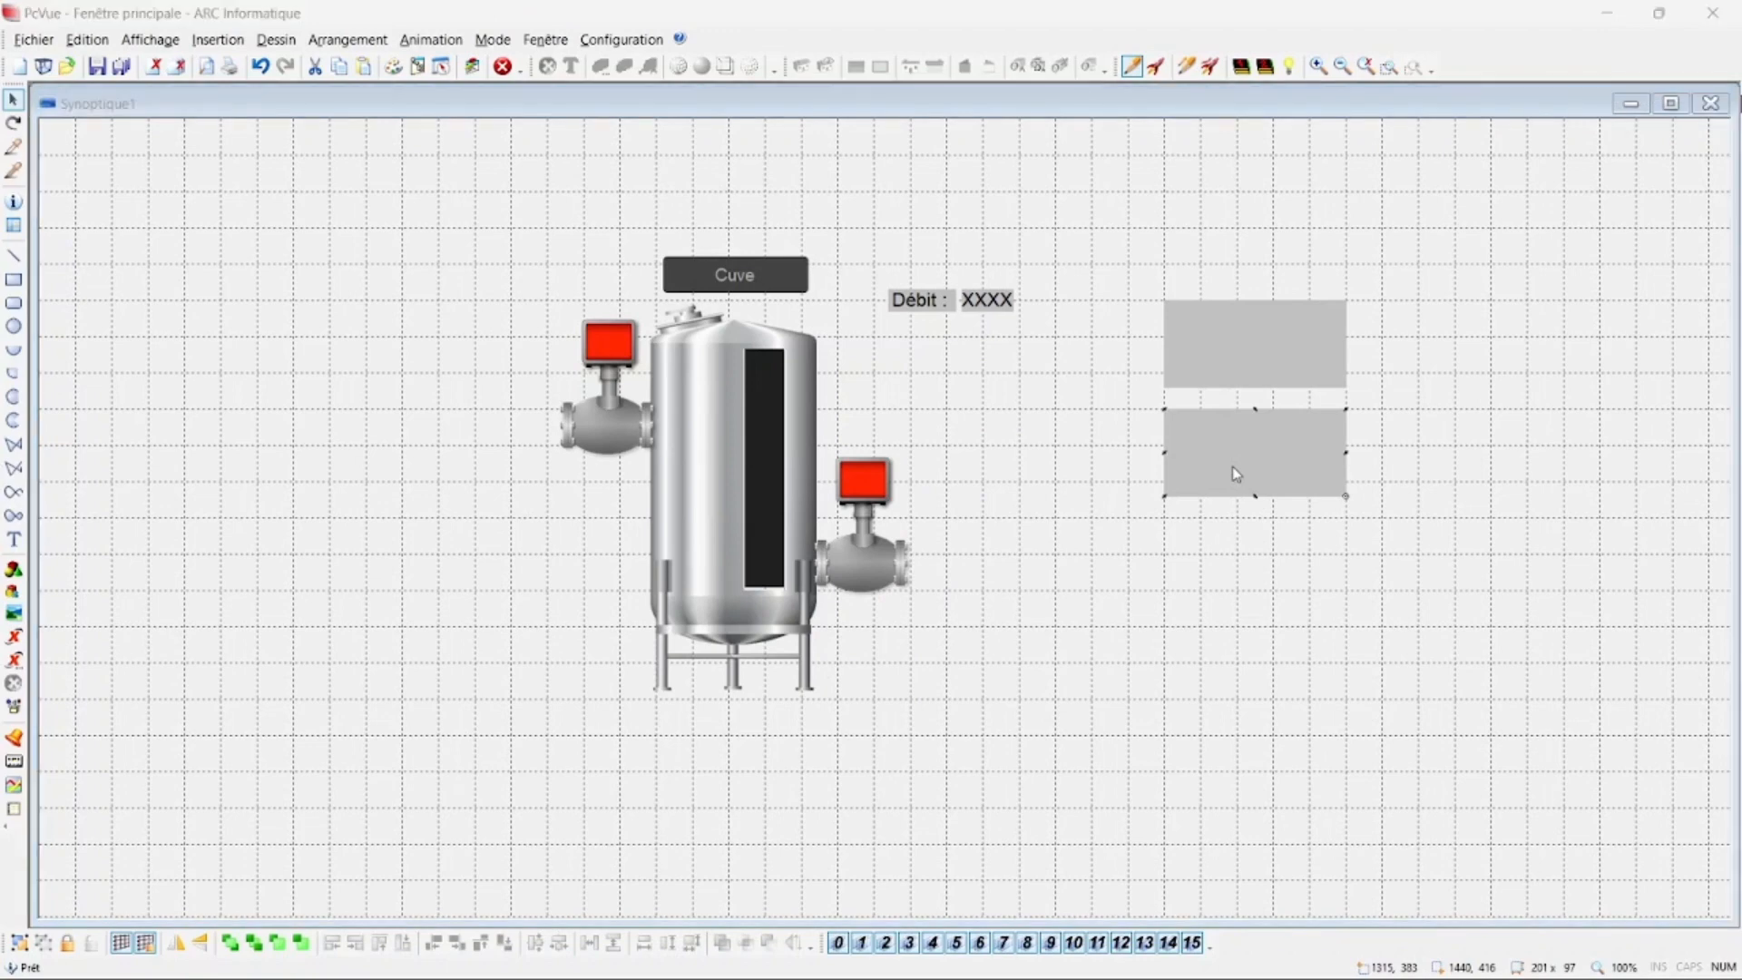
left_click(1080, 336)
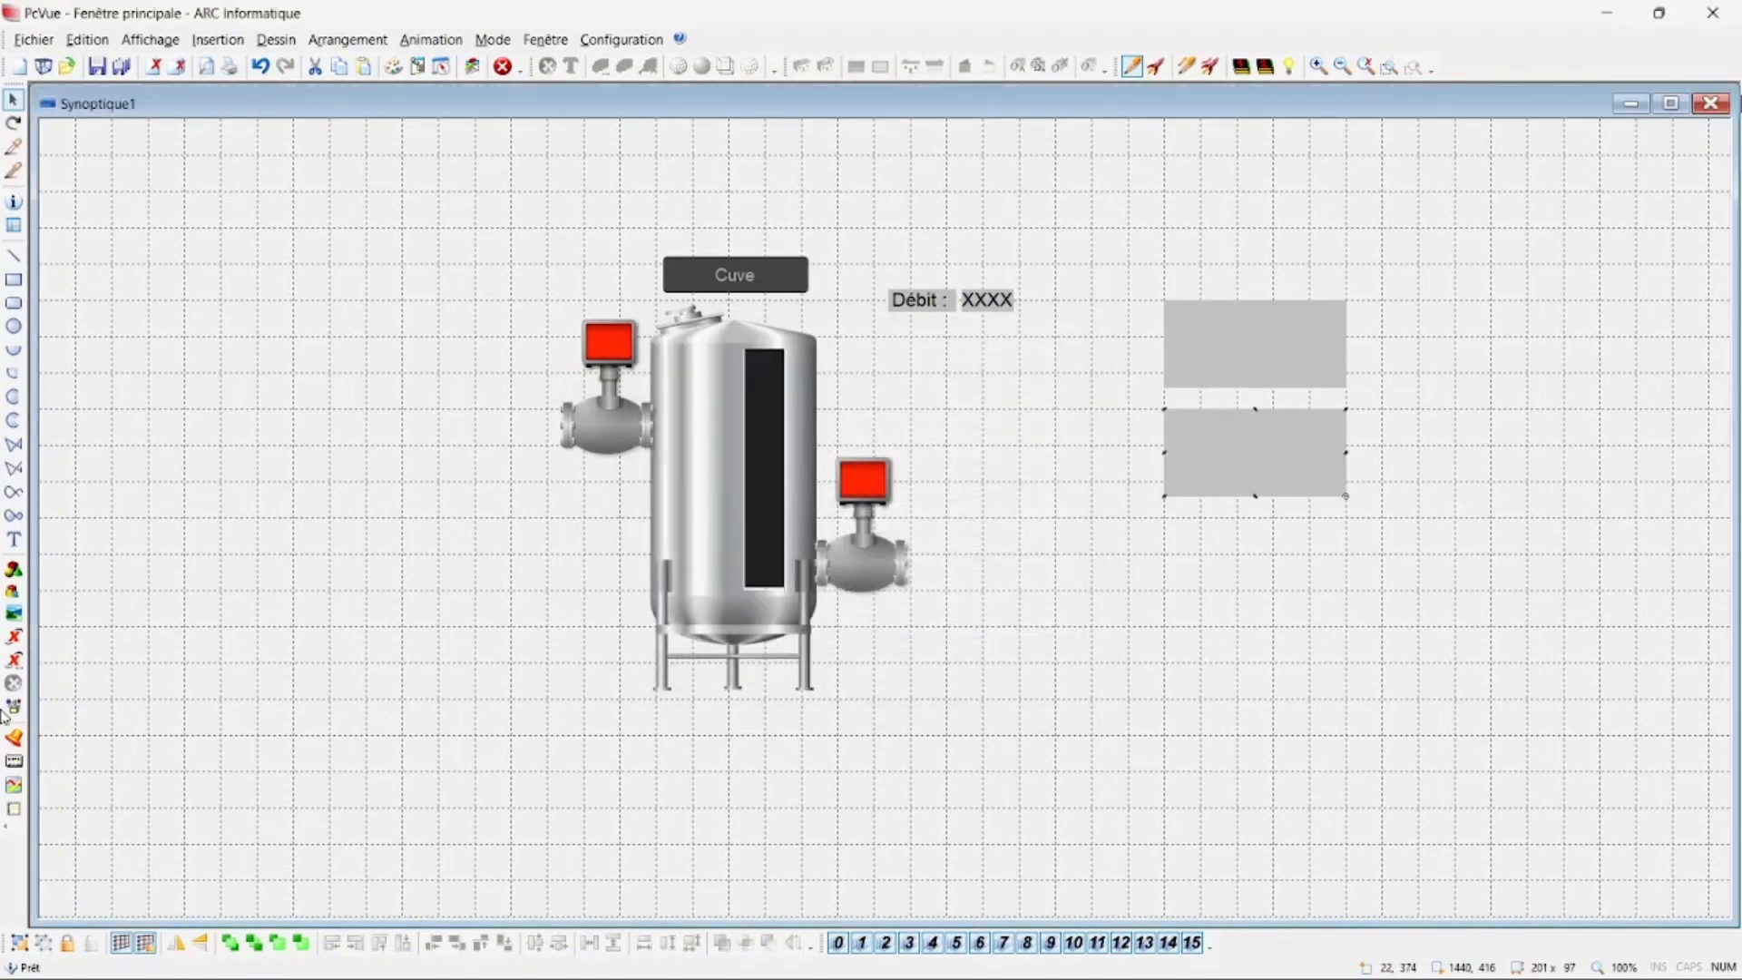
Add the text label "Bp Virtuel 1" on the upper grey rectangle
left_click(13, 539)
left_click(1197, 341)
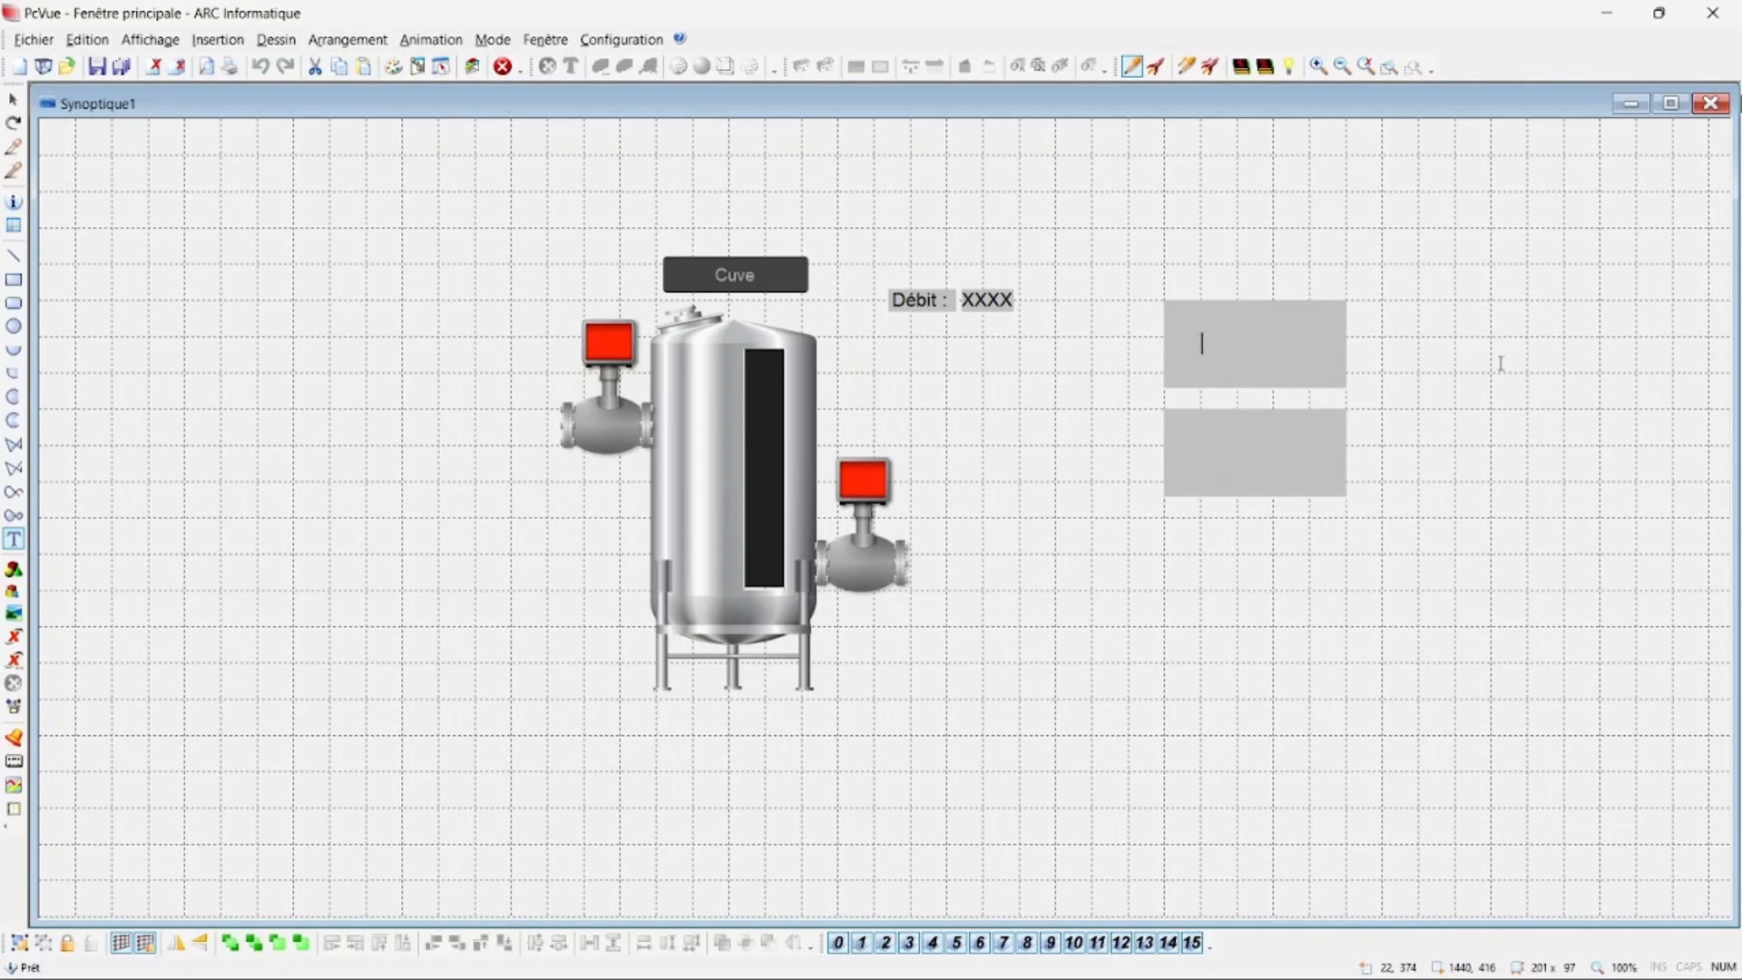
type("Bp Virtuel 1")
left_click(1502, 365)
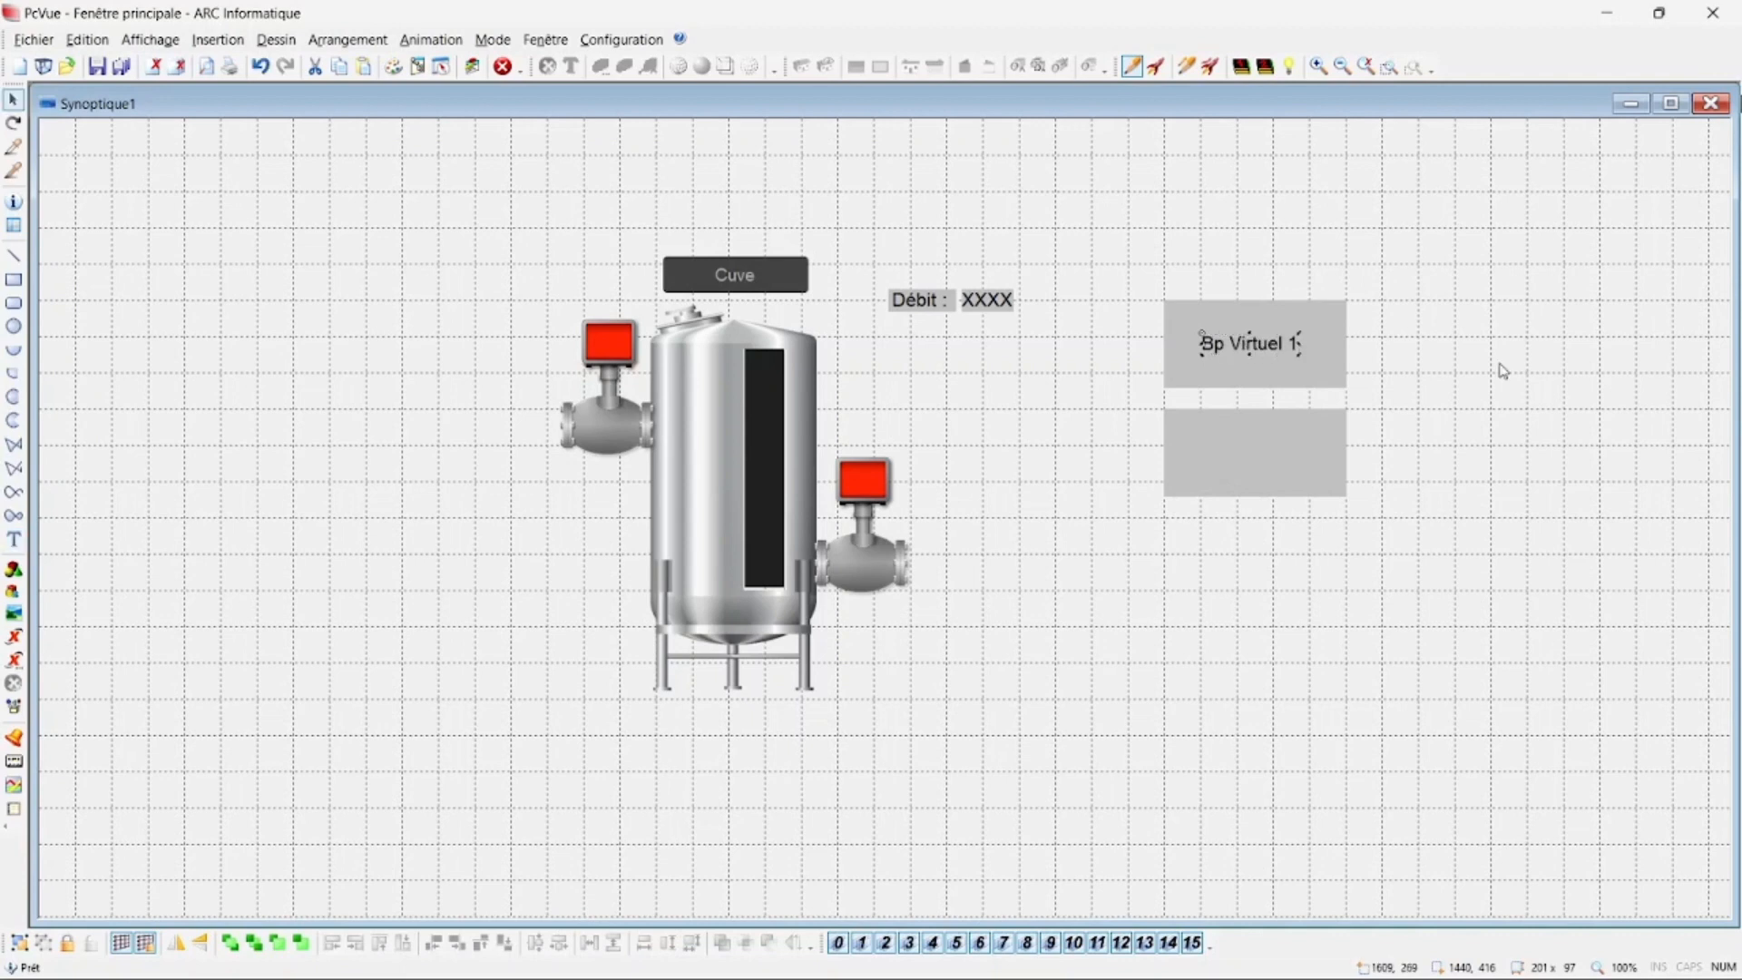
left_click(1389, 391)
Copy the Bp Virtuel 1 label onto the lower grey rectangle and change the copy's text to "Bp Virtuel 2"
left_click(1272, 345)
left_click_drag(1259, 349, 1257, 453)
double_click(1299, 457)
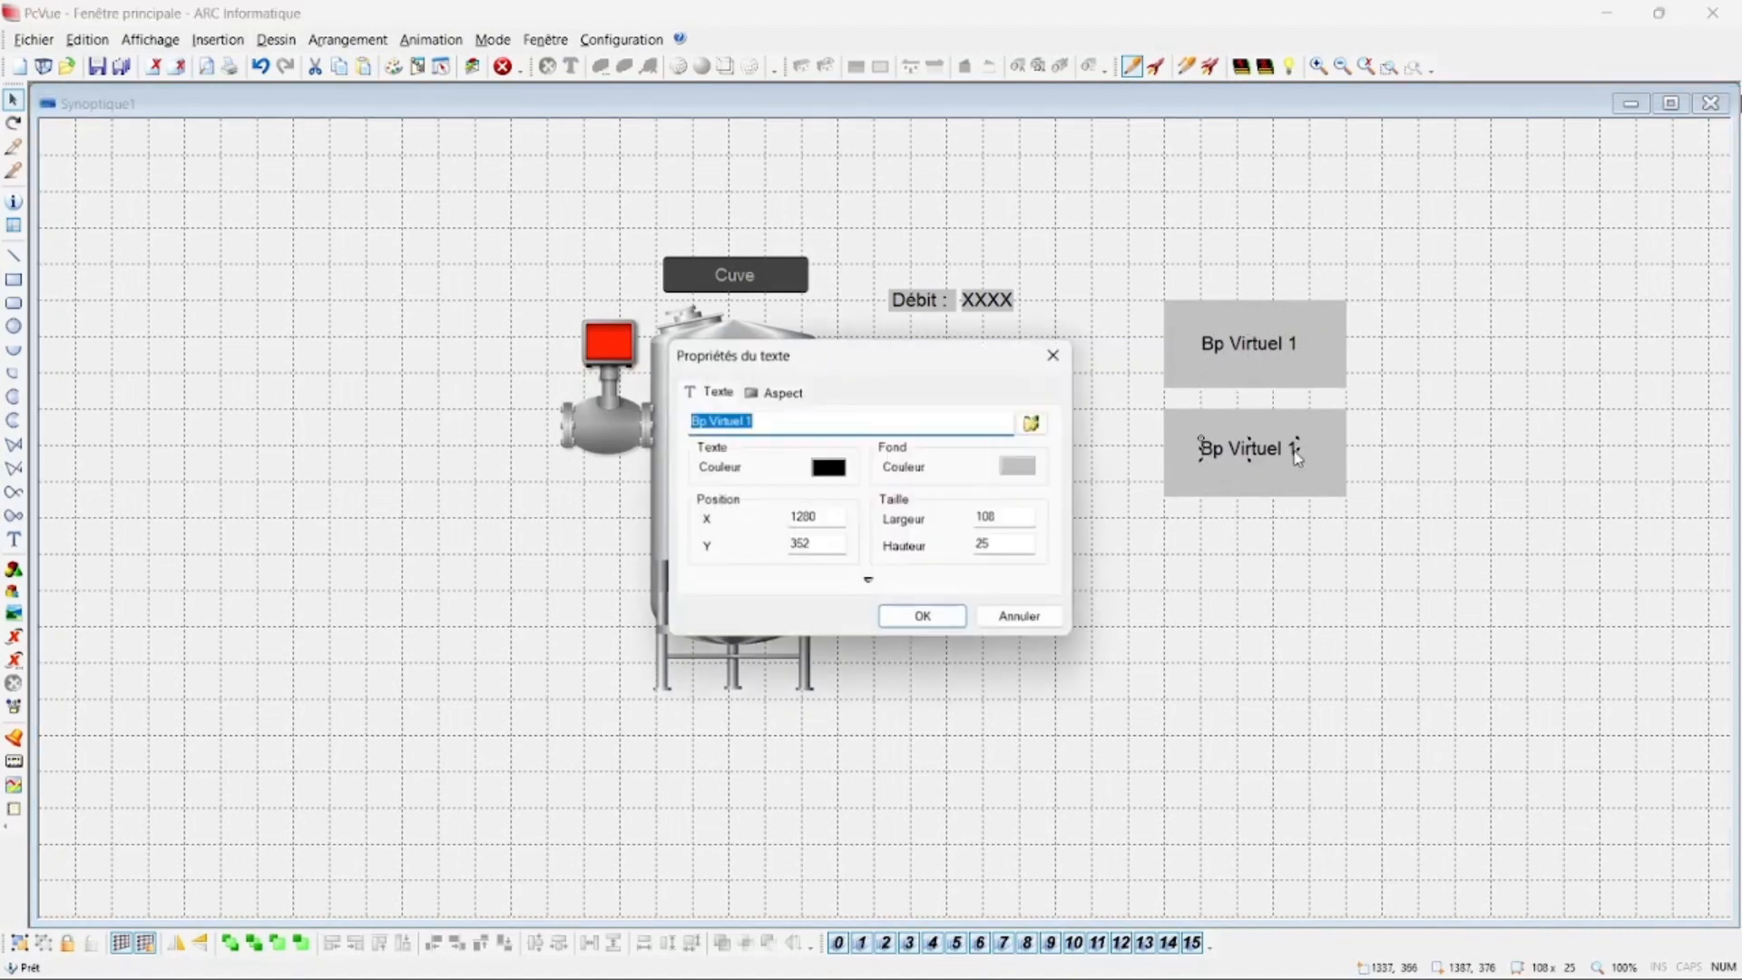
left_click(810, 413)
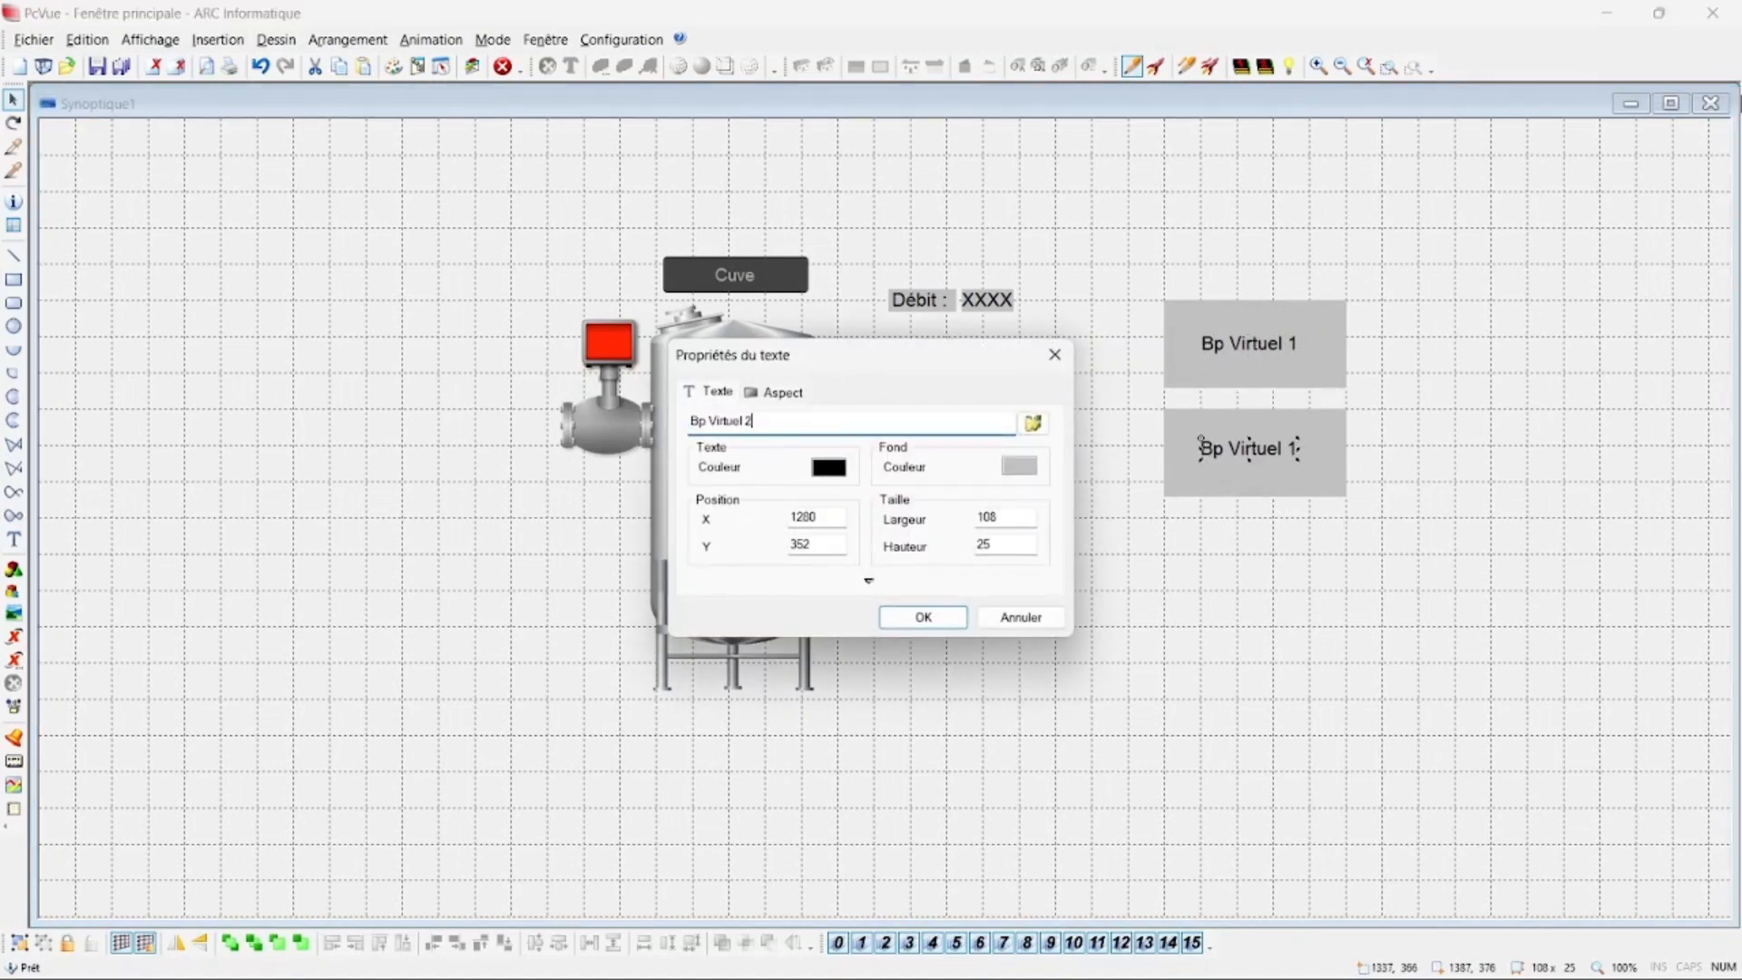
left_click(934, 621)
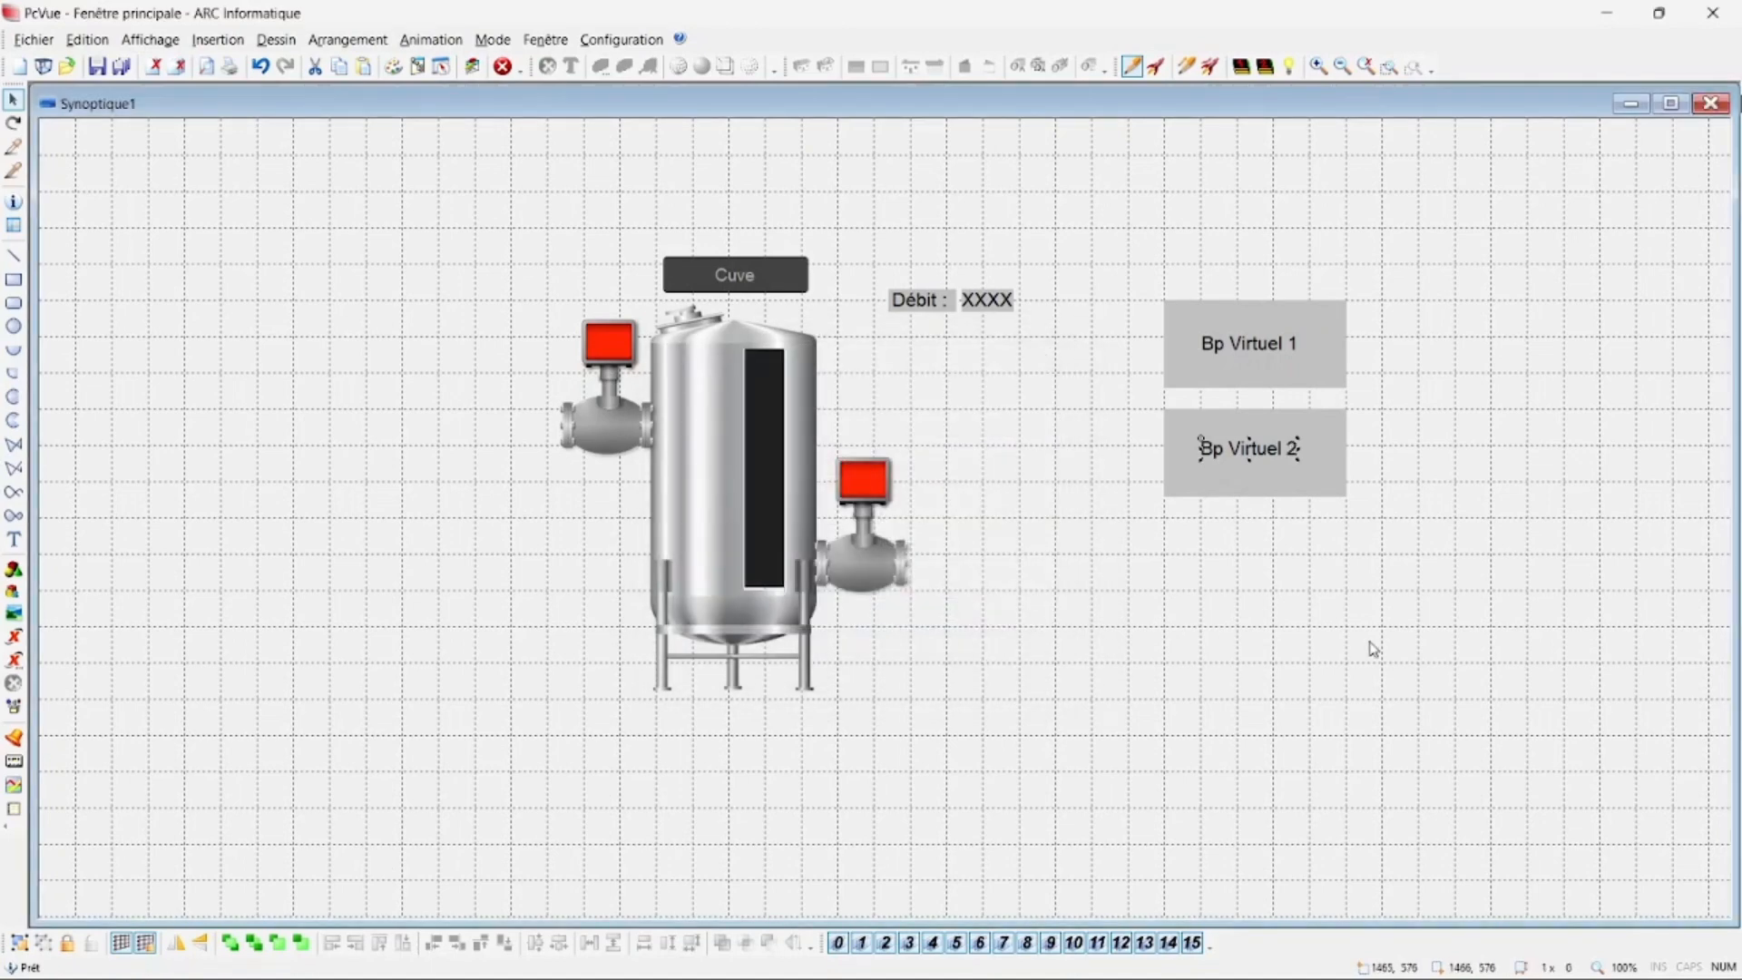
left_click(1373, 648)
Switch the mimic to run mode and test the Bp Virtuel 1 and Bp Virtuel 2 command buttons by toggling each on and off
key("F7")
left_click(1257, 353)
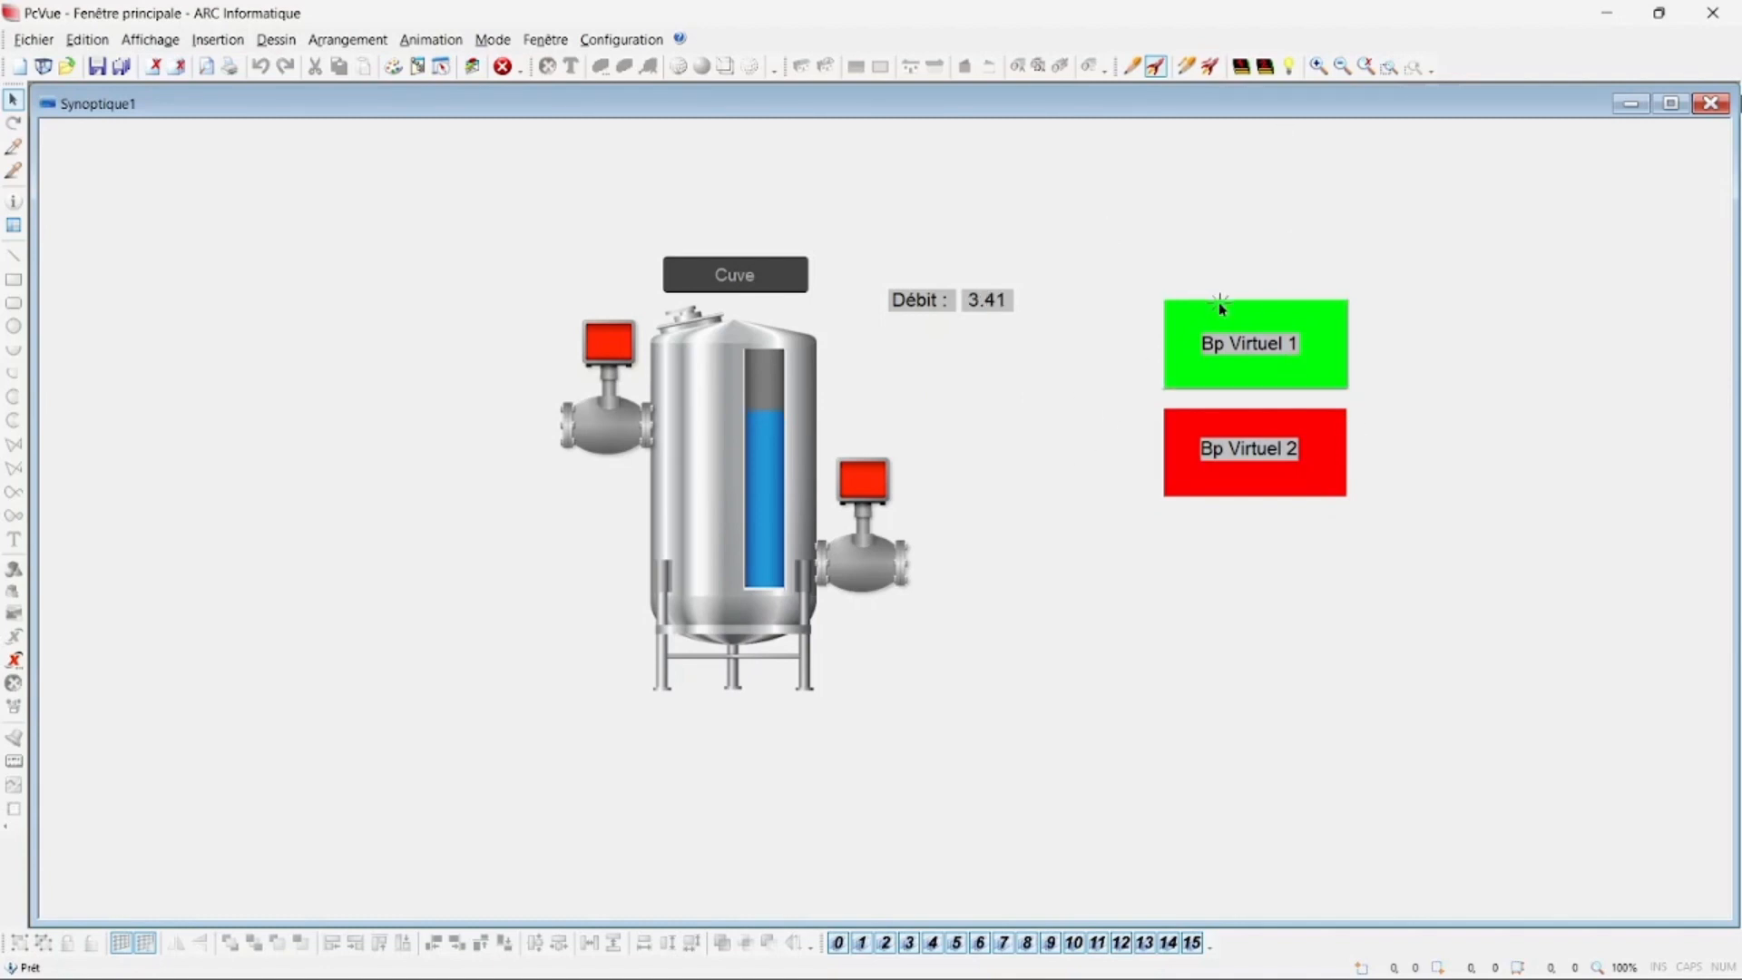
left_click(1214, 352)
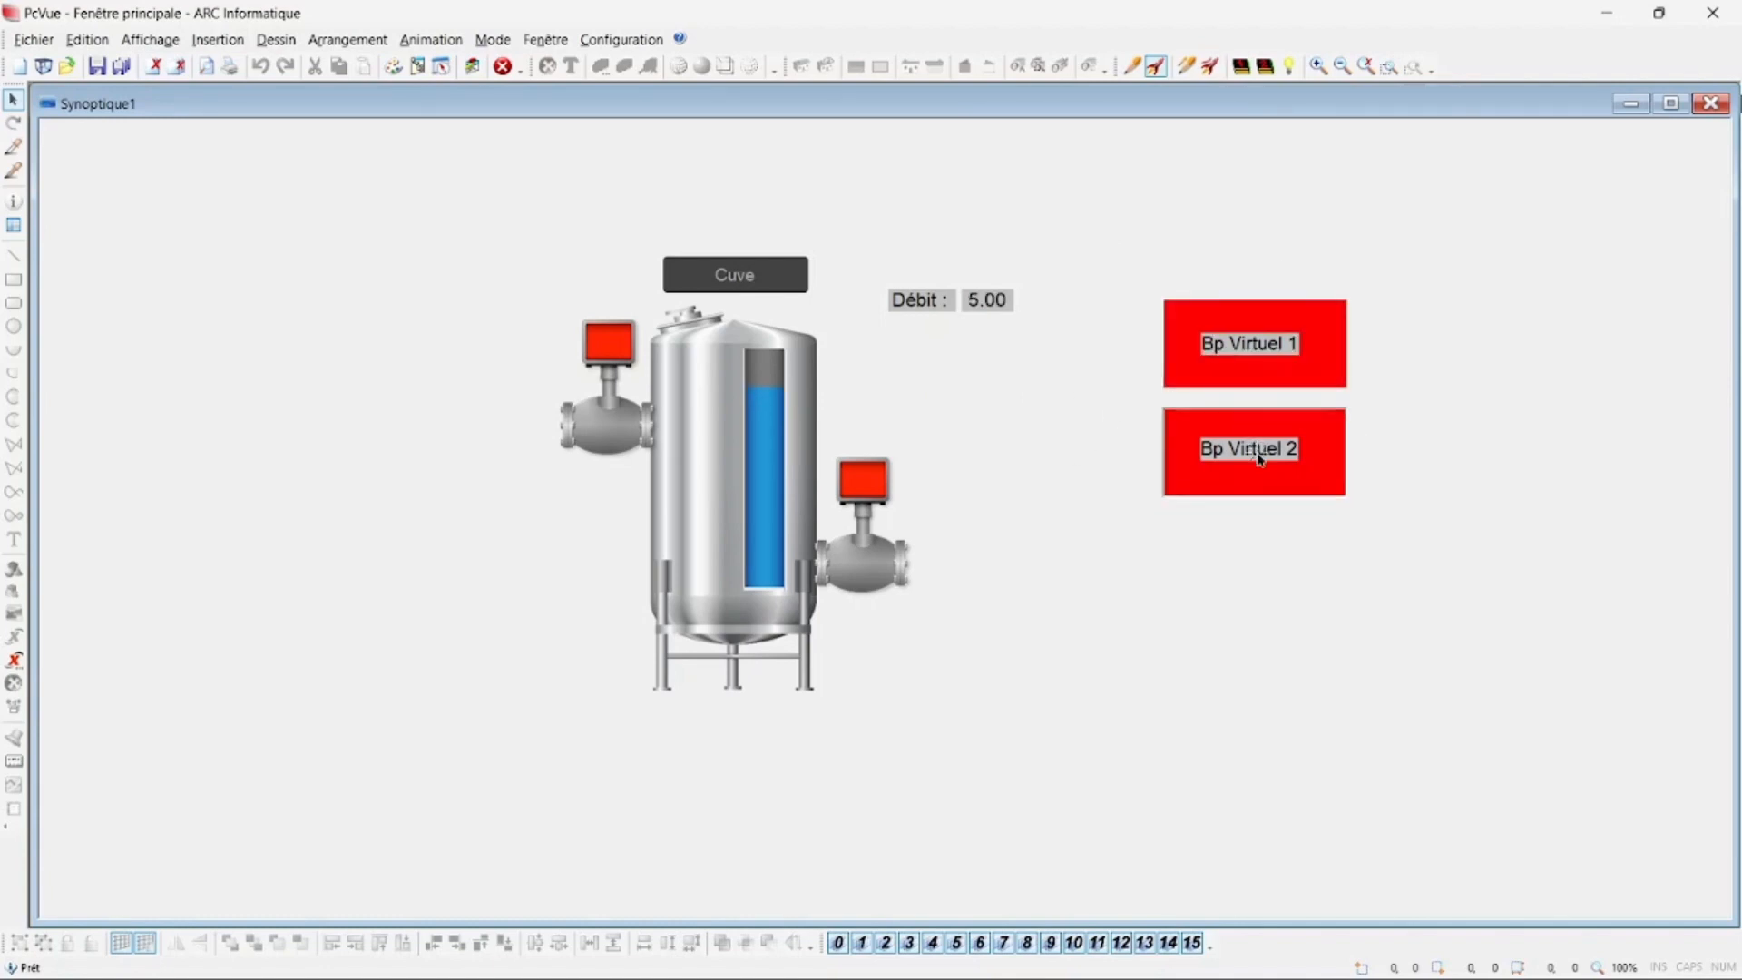
left_click(1256, 434)
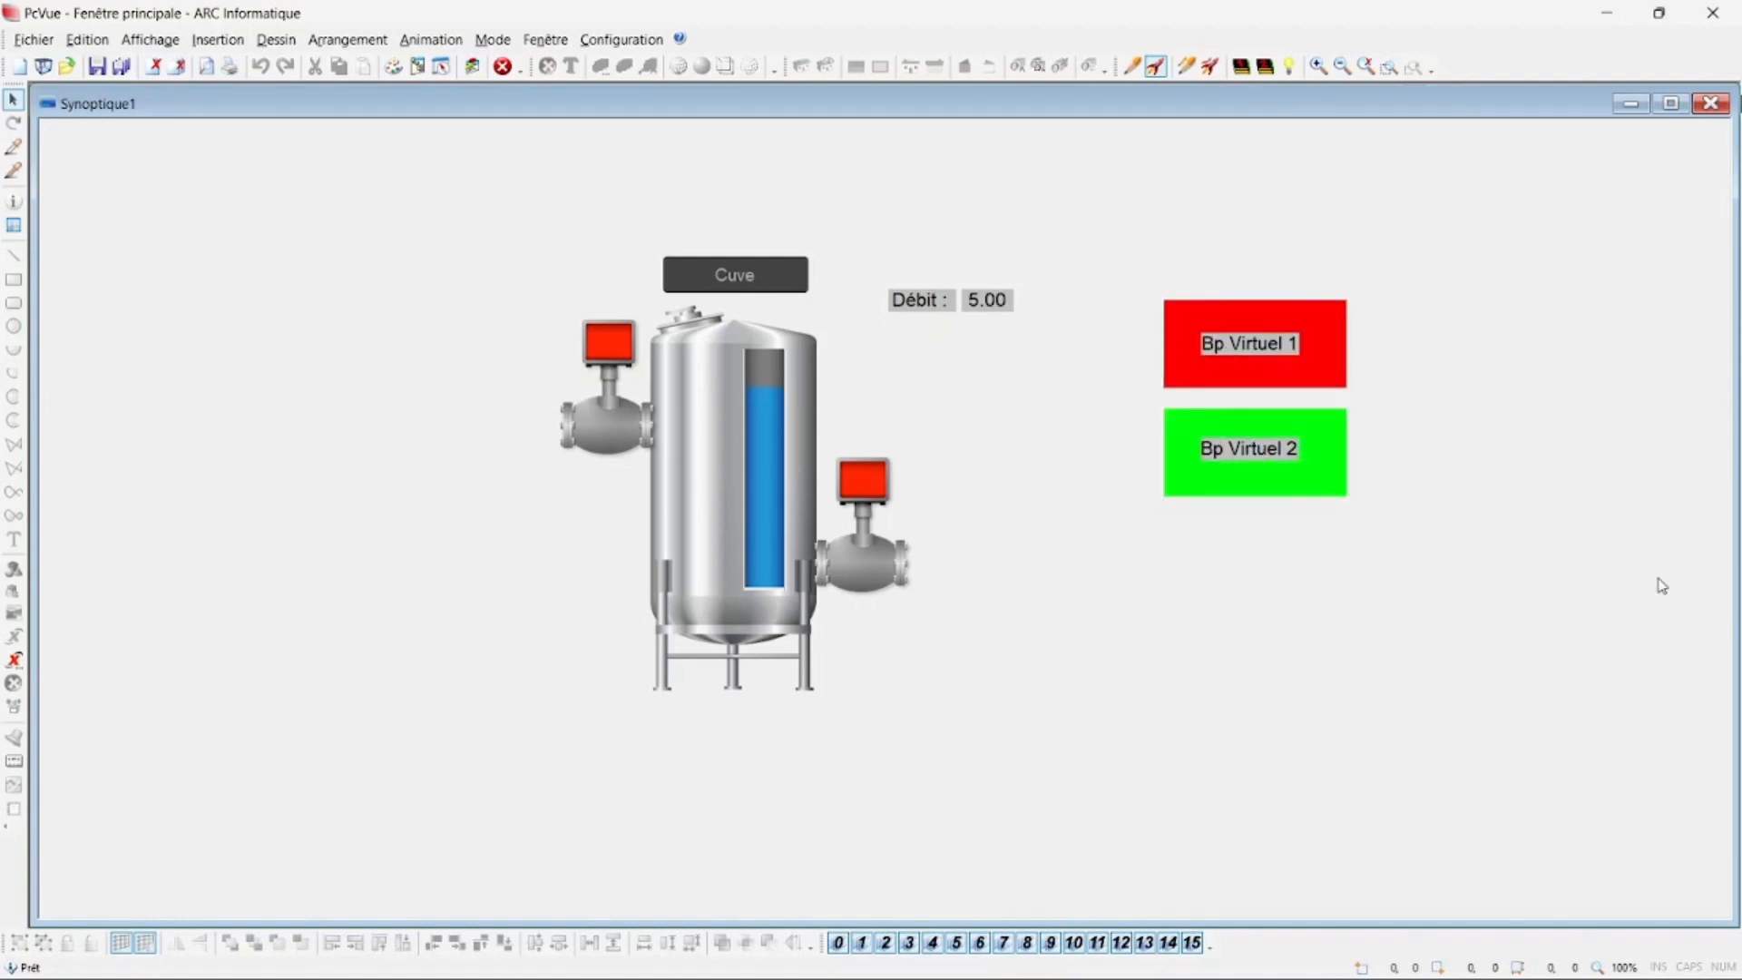
left_click(1299, 355)
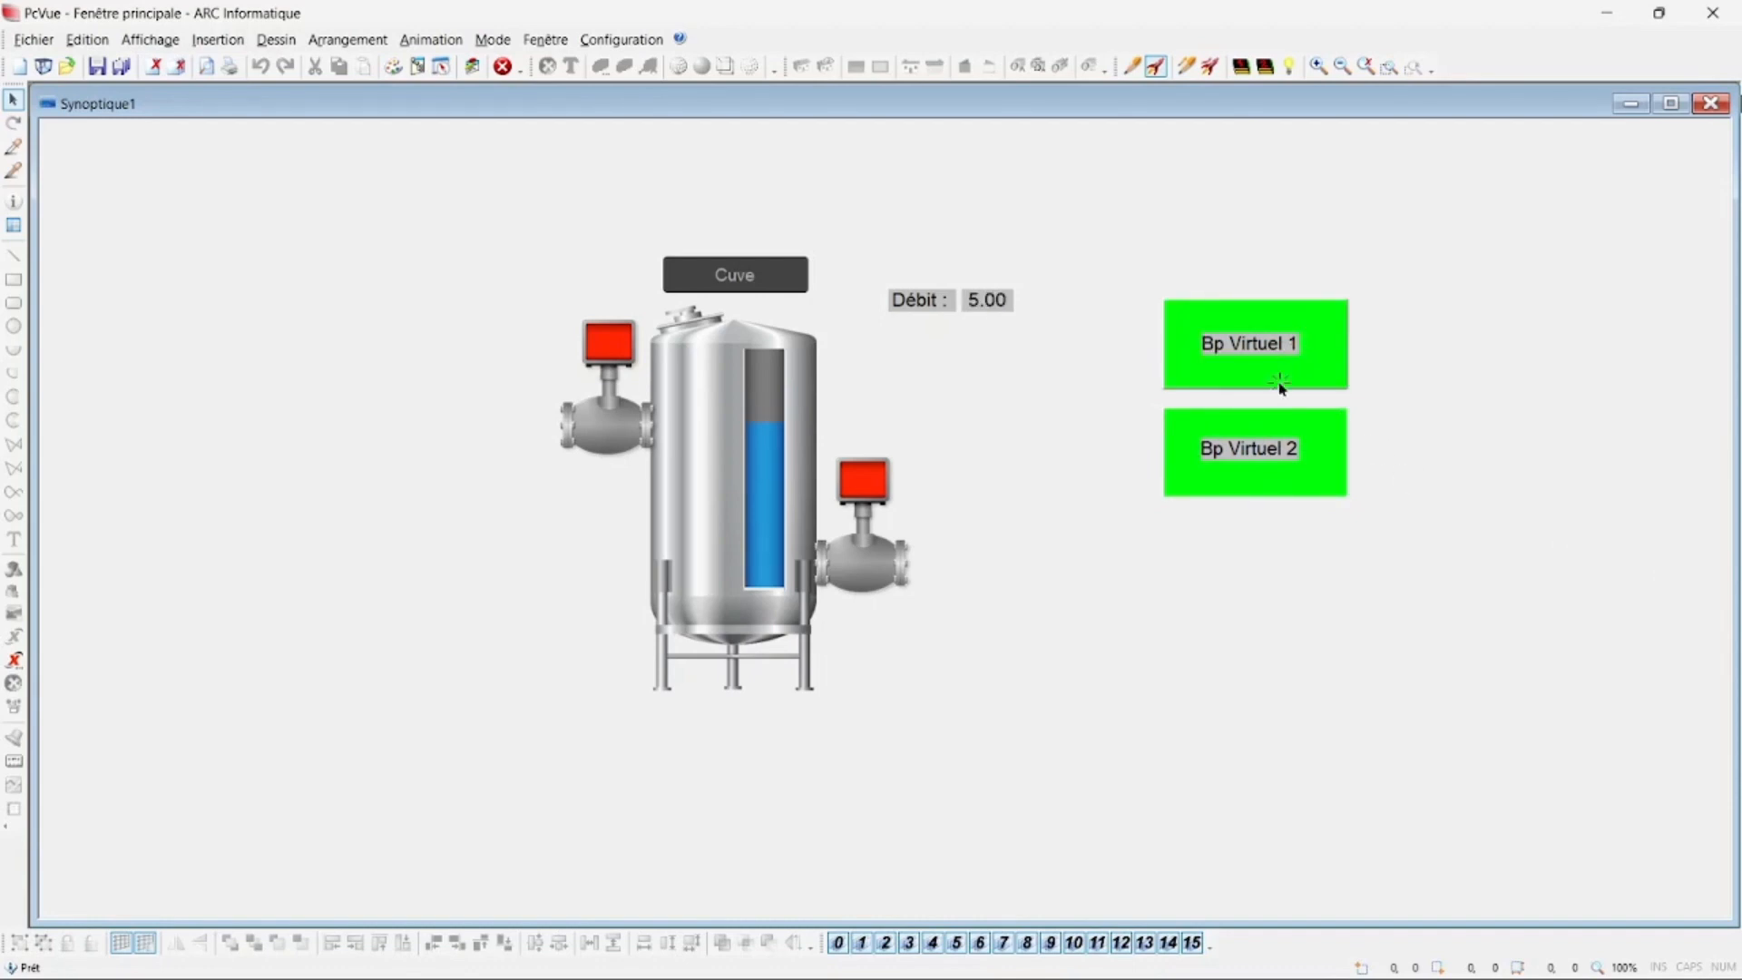
left_click(1275, 363)
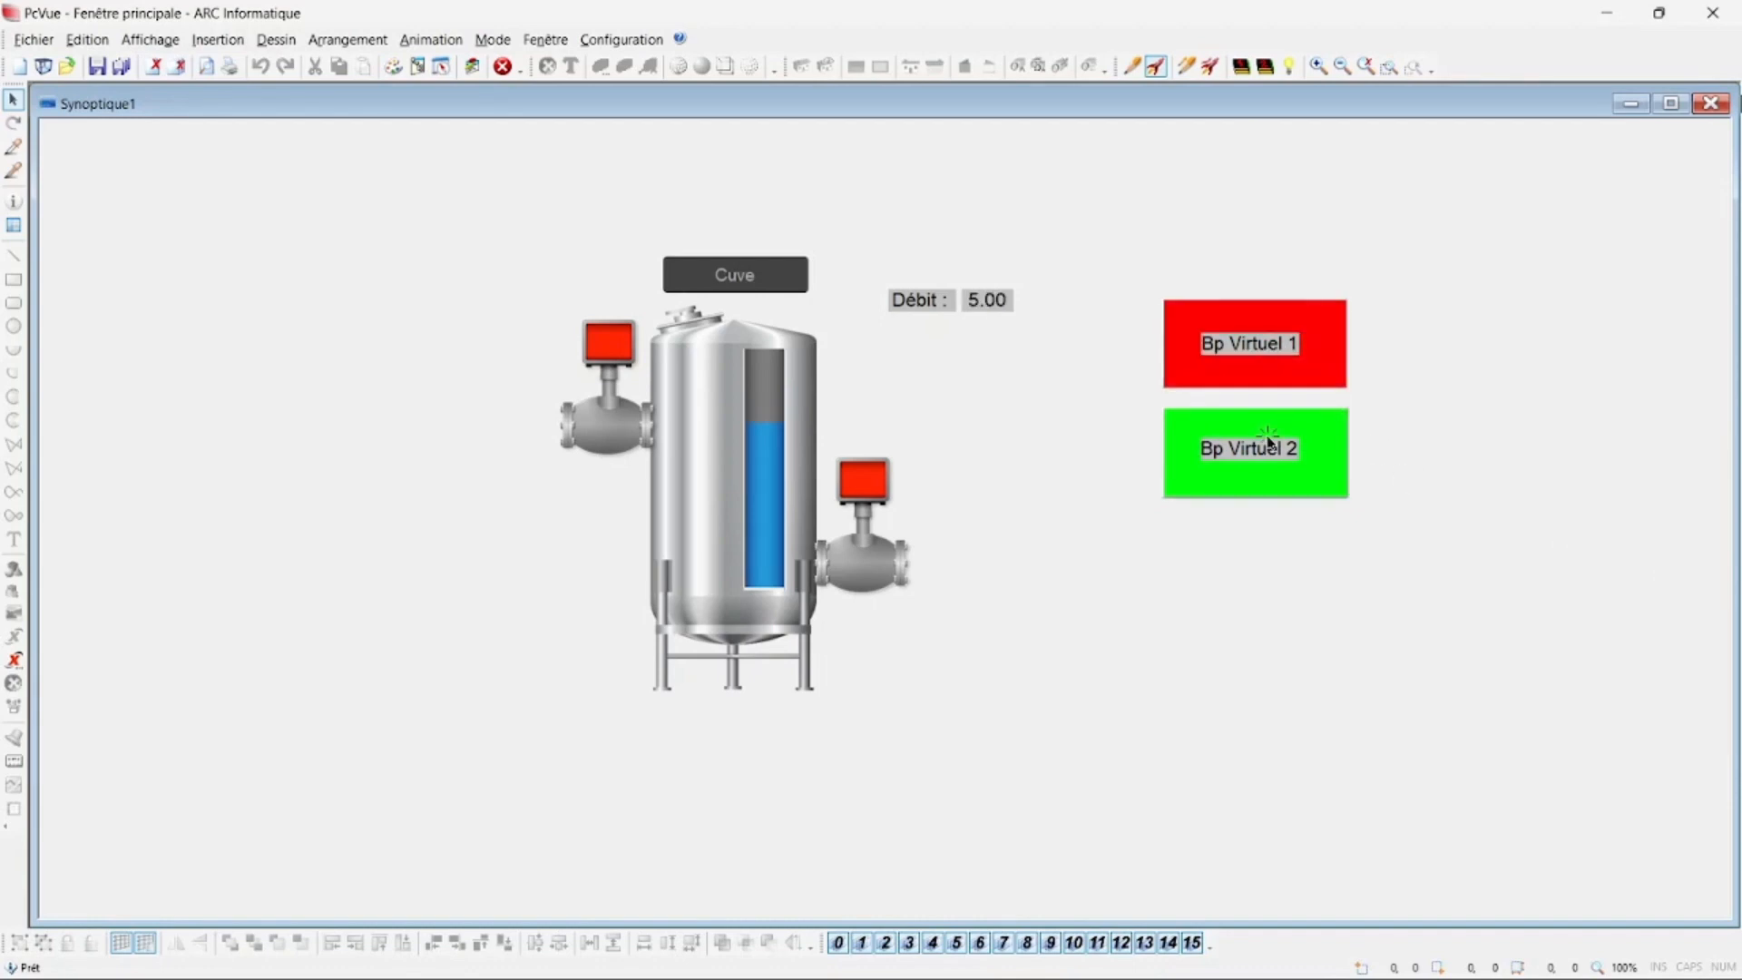
left_click(1230, 367)
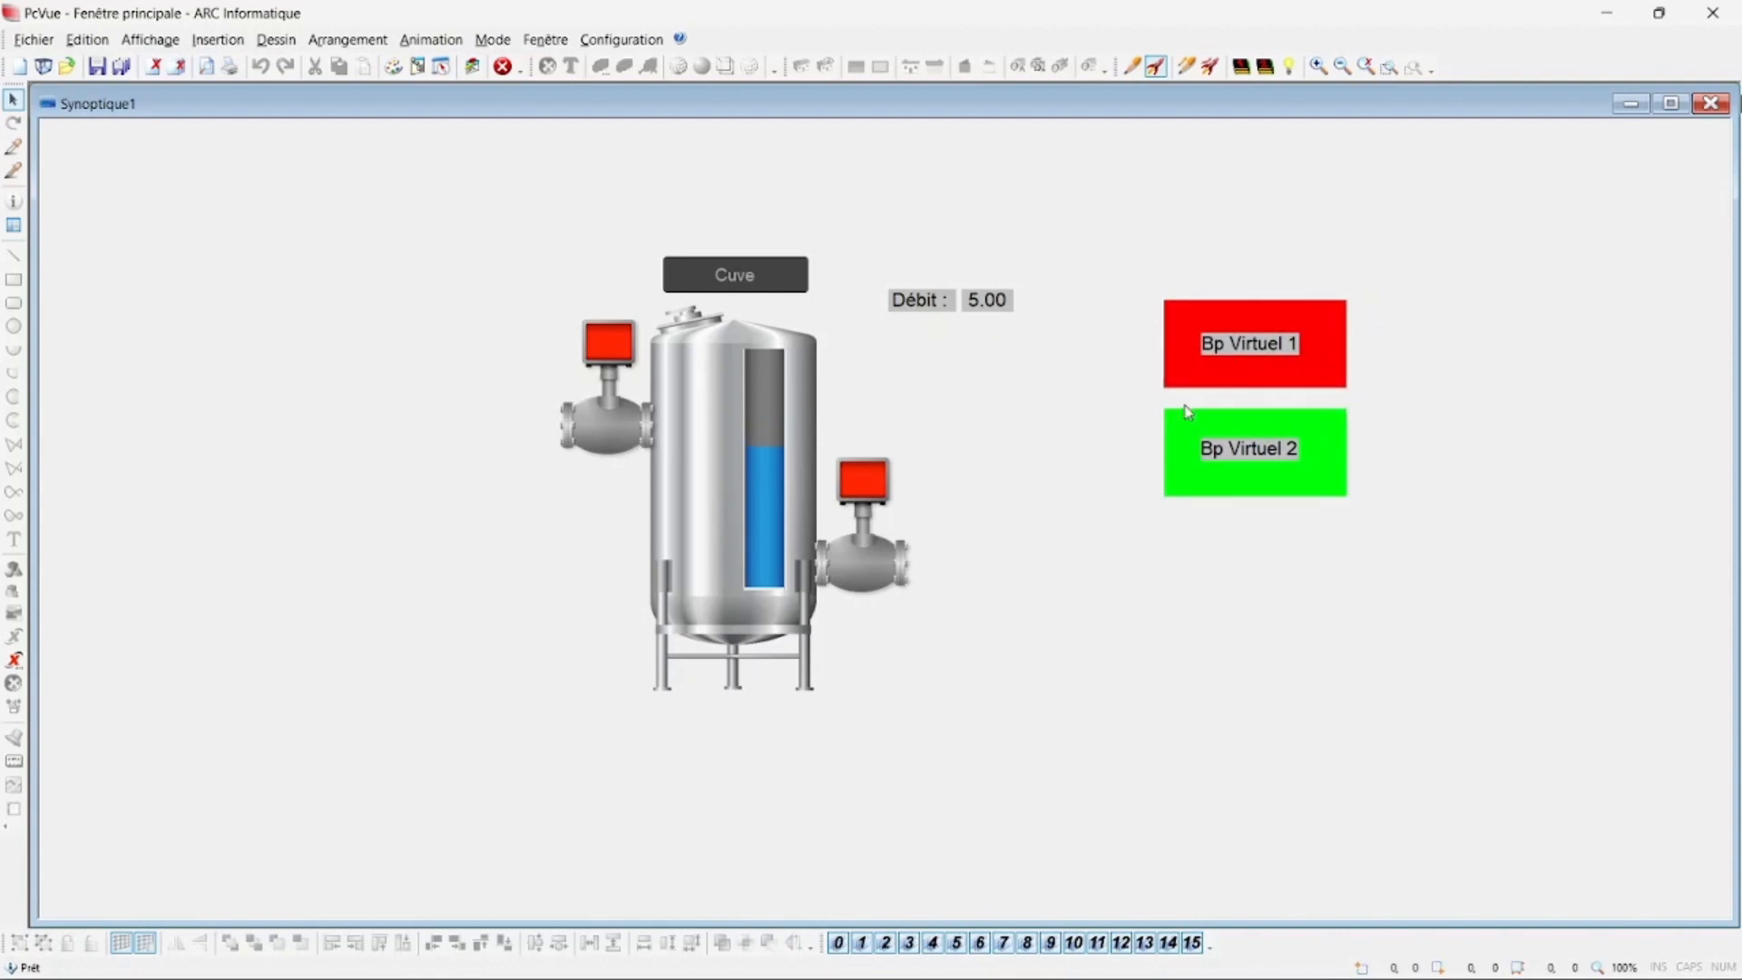
left_click(1251, 467)
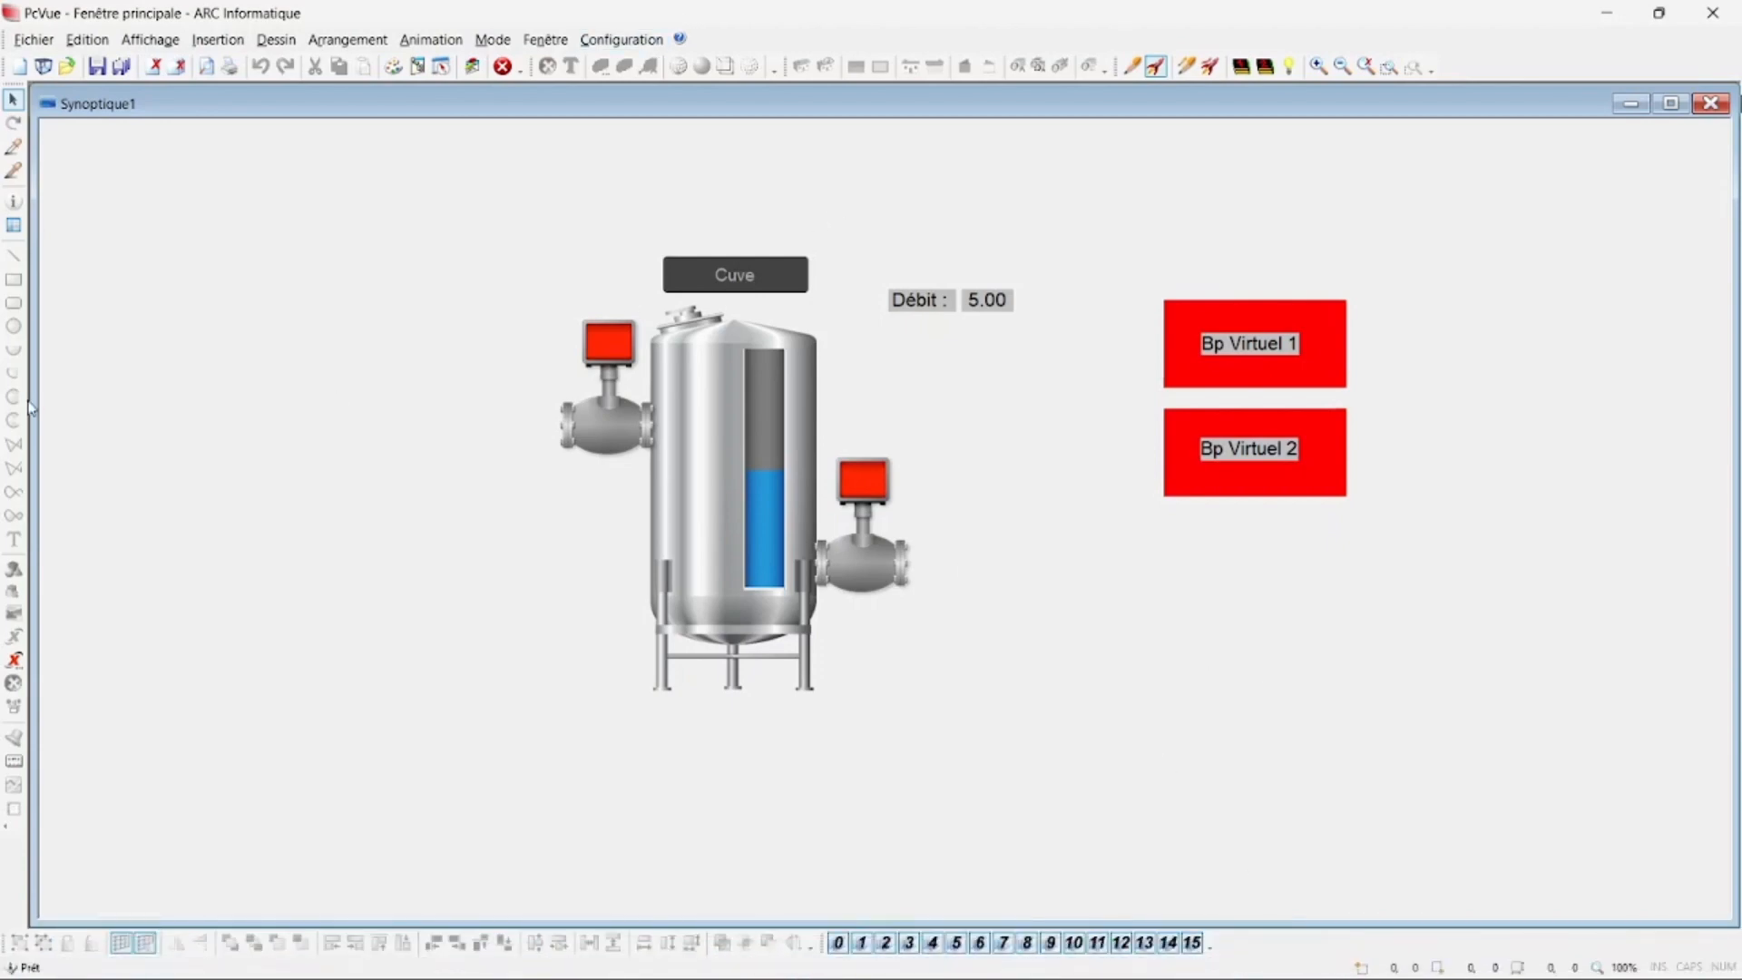
key("alt+Tab")
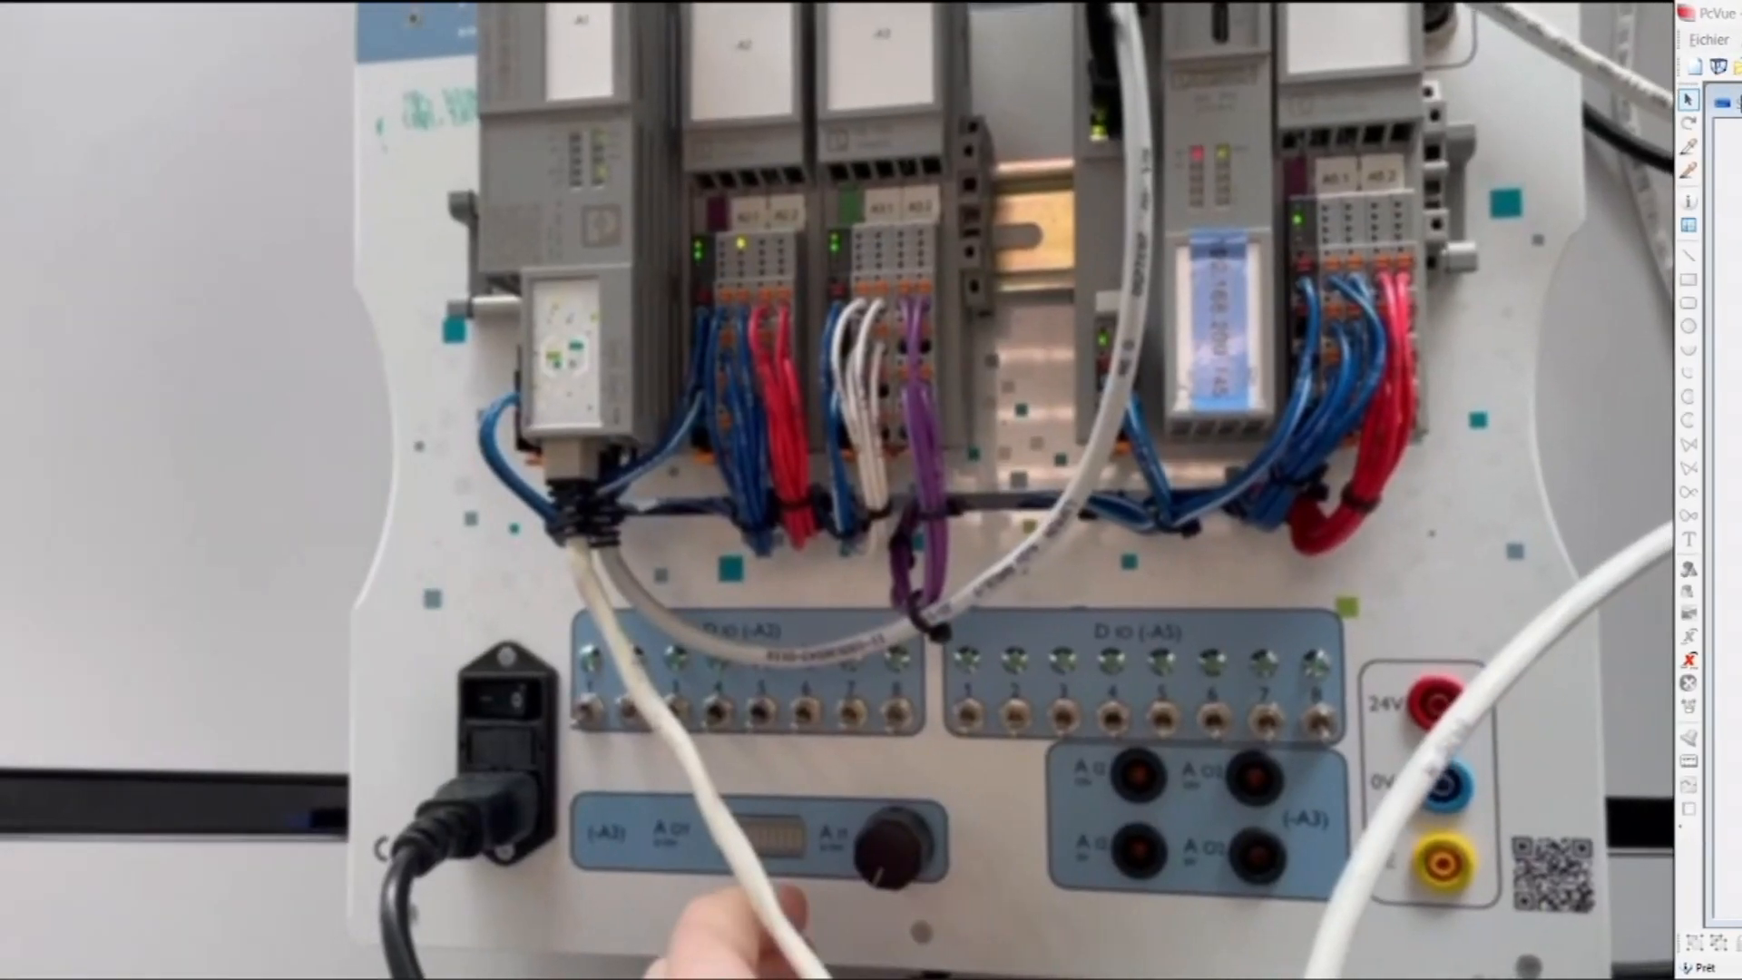